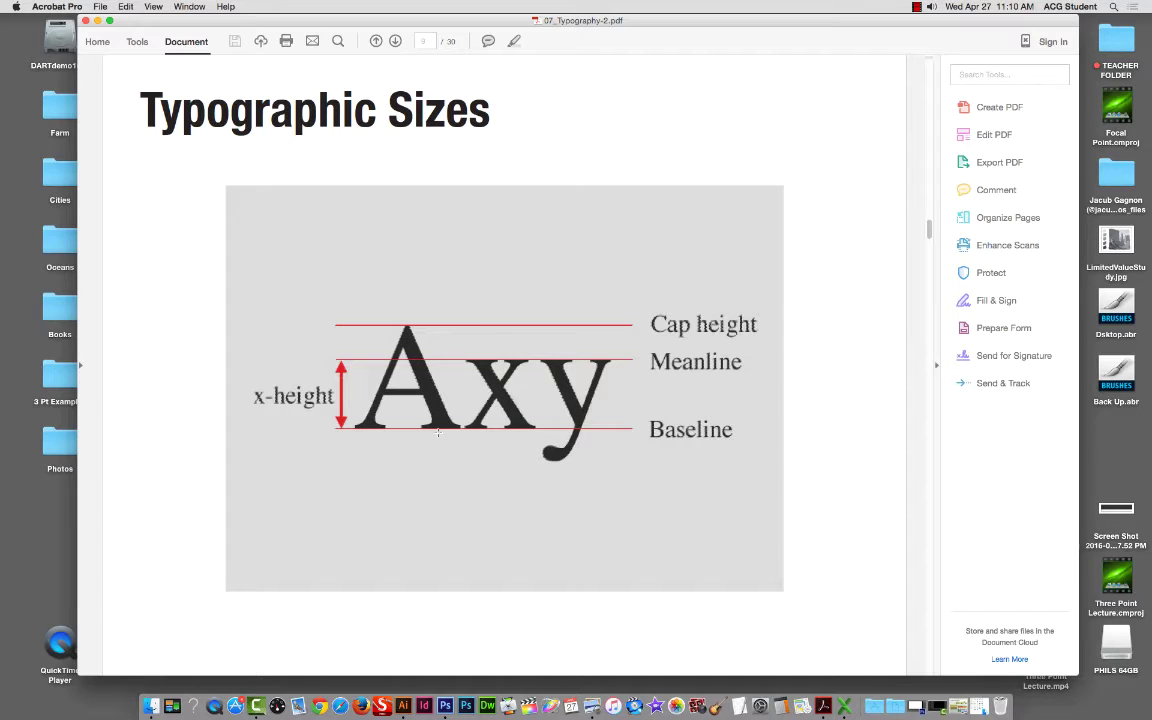
Step: Page through the typography PDF's material on typographic sizes, spacing, kerning, type families, the font chart and classifications of type
key(Right)
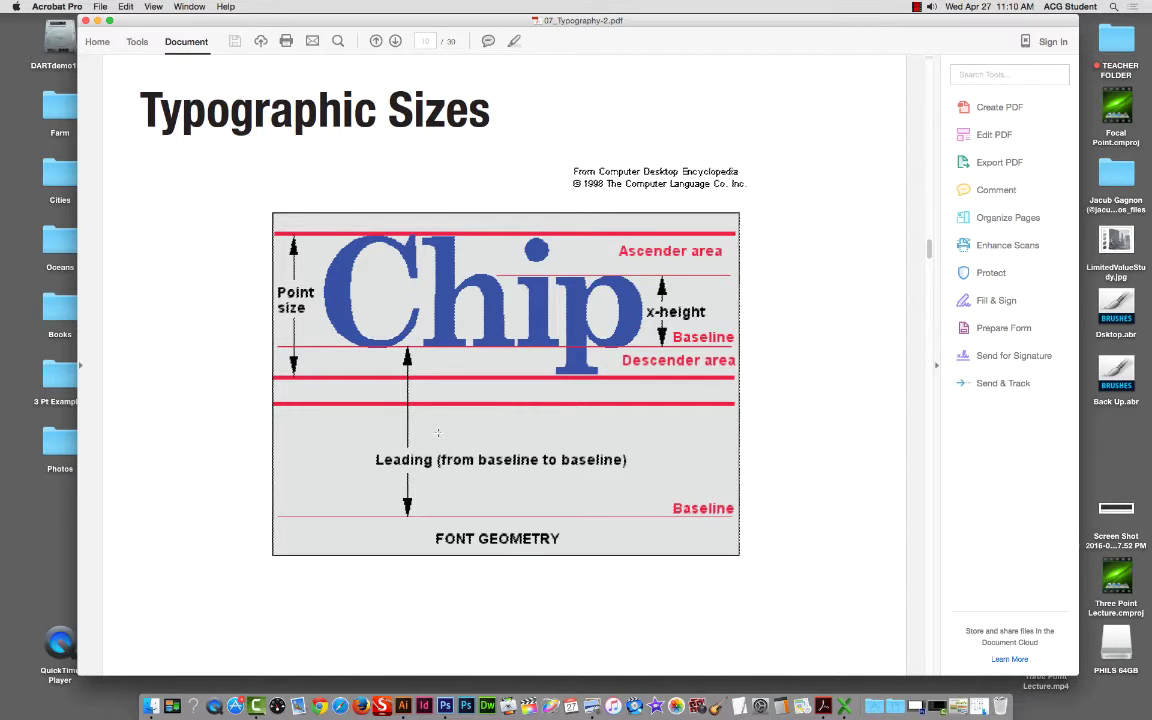
key(Right)
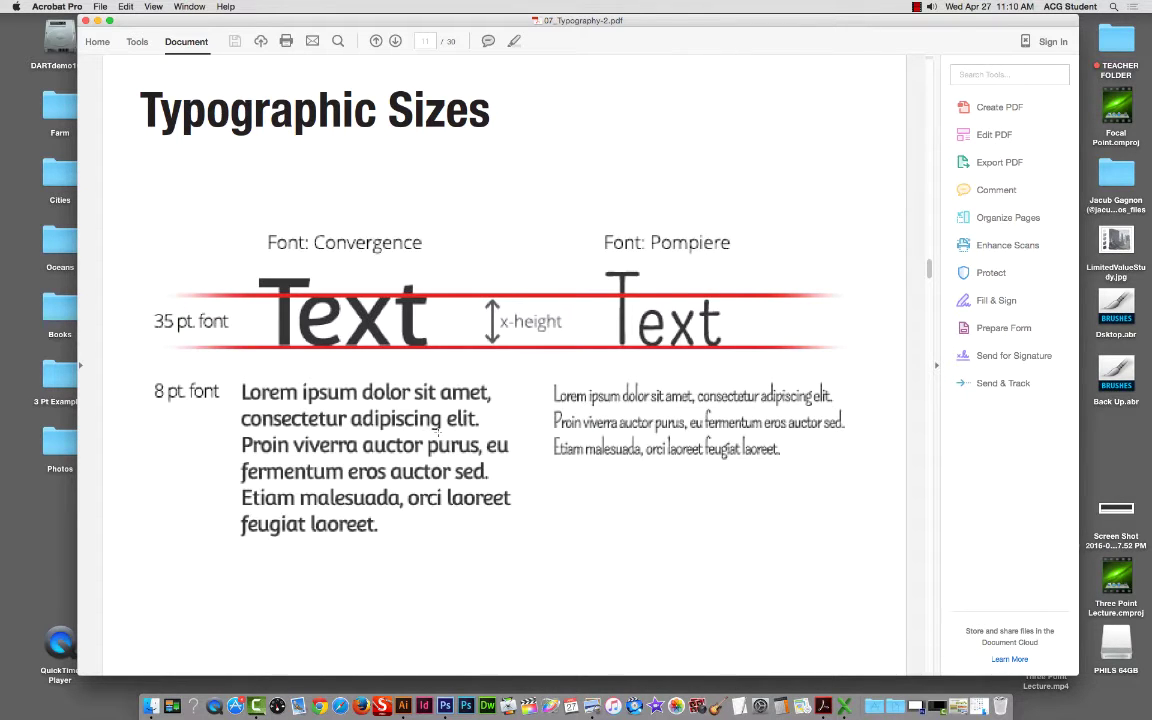
key(Right)
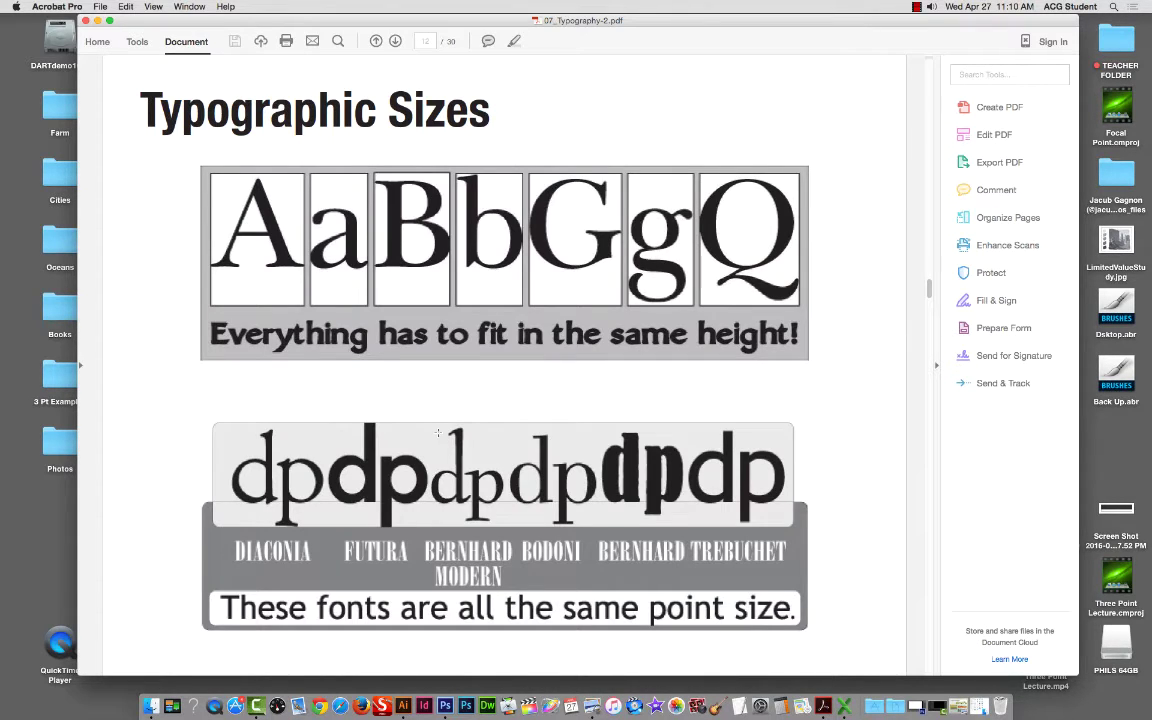
key(Right)
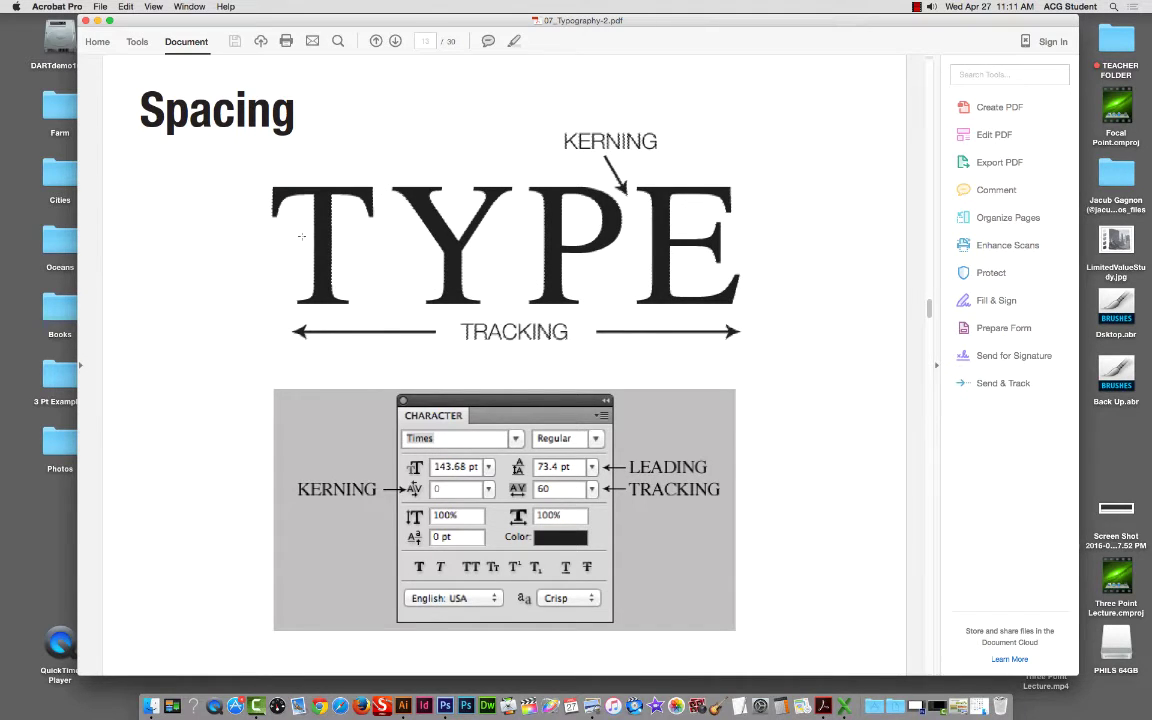
key(Right)
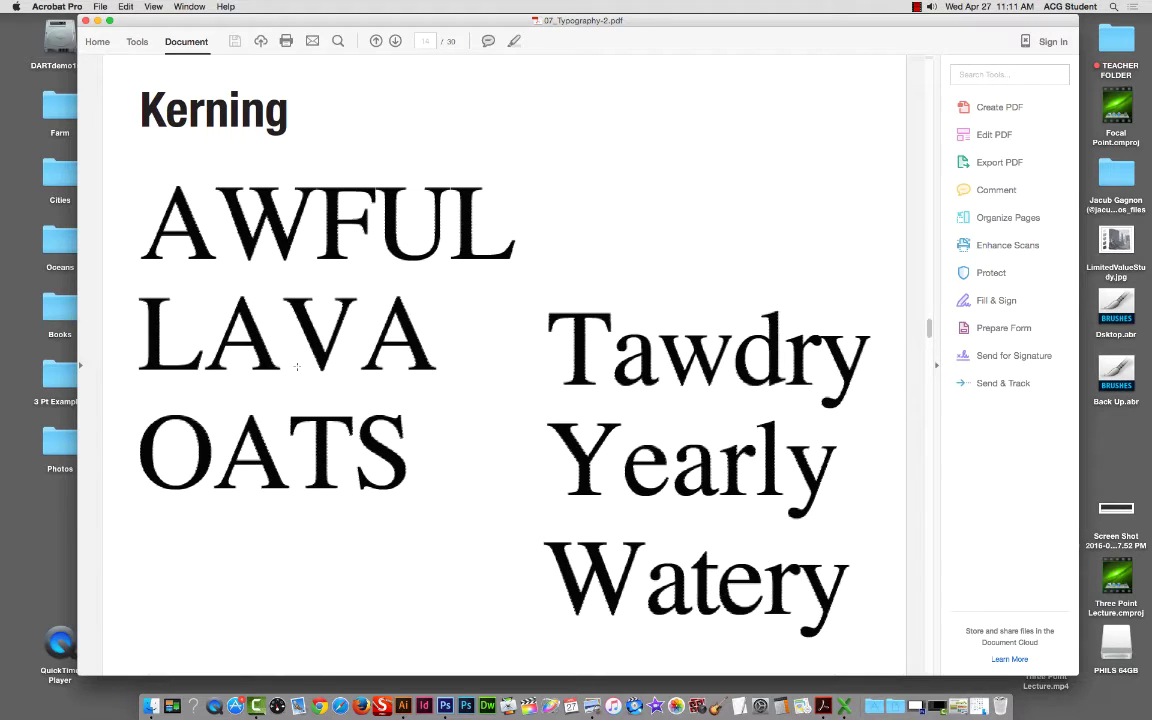
key(Right)
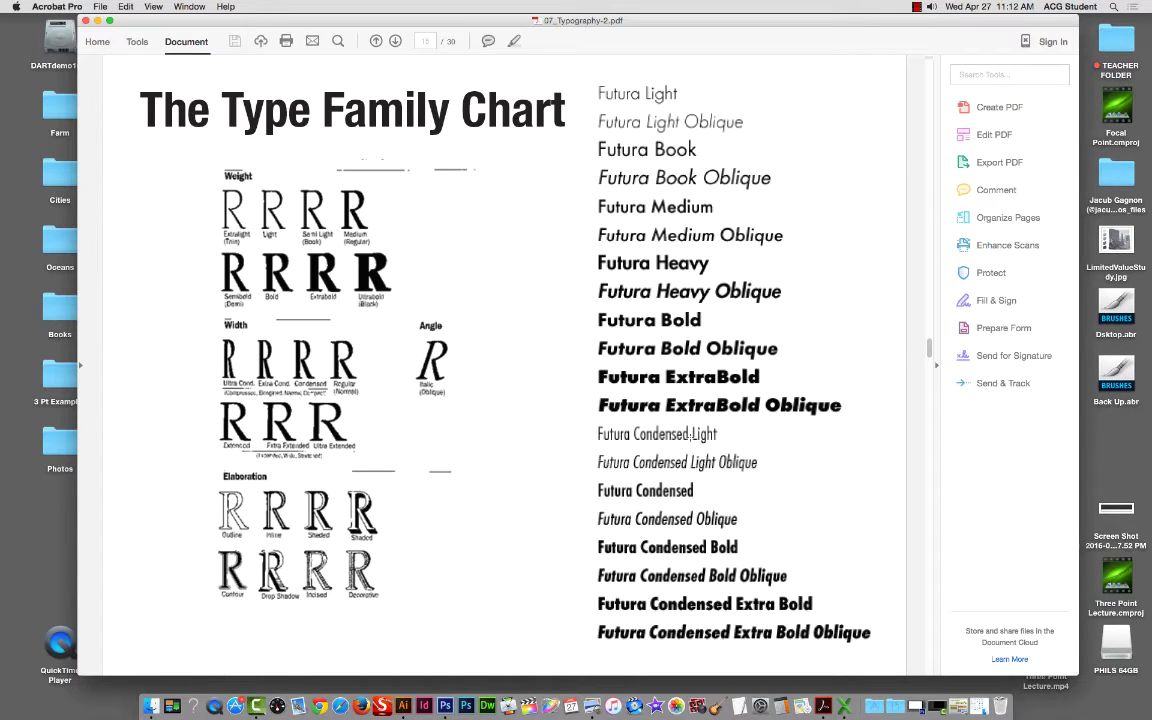
key(Right)
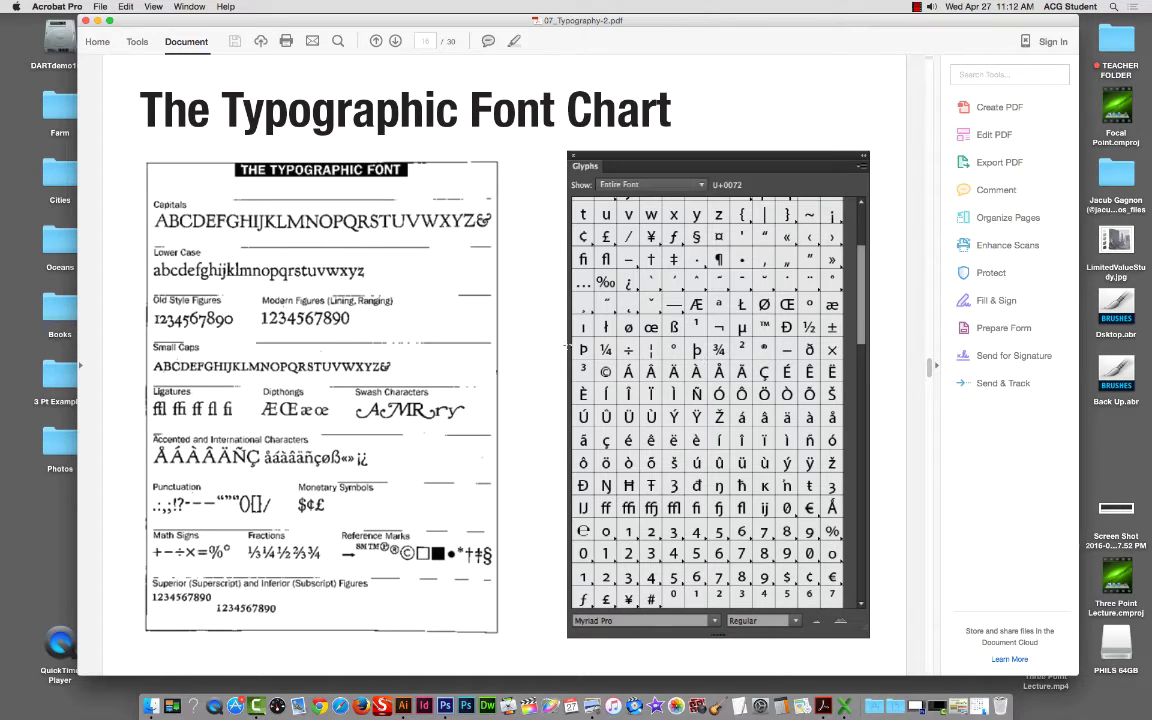
key(Right)
key(Right)
key(Right)
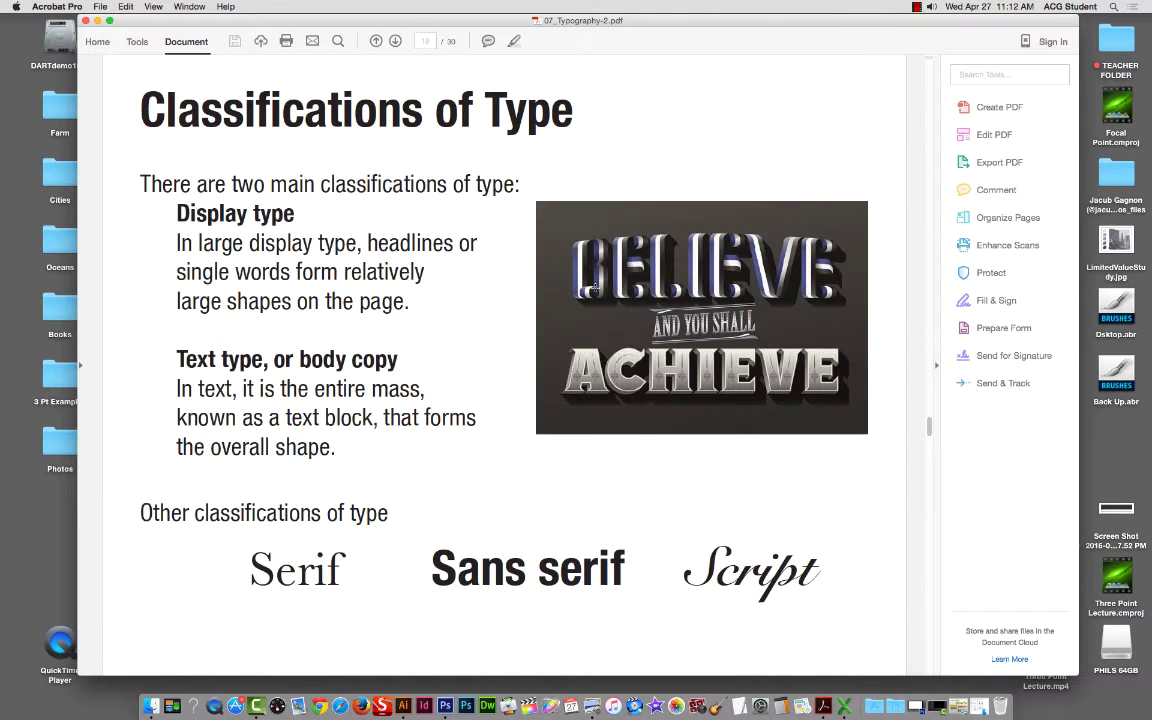
key(Left)
key(Right)
Step: View the logo lettering screenshot in Preview, move it out of the way, and return to the typography PDF
click(980, 706)
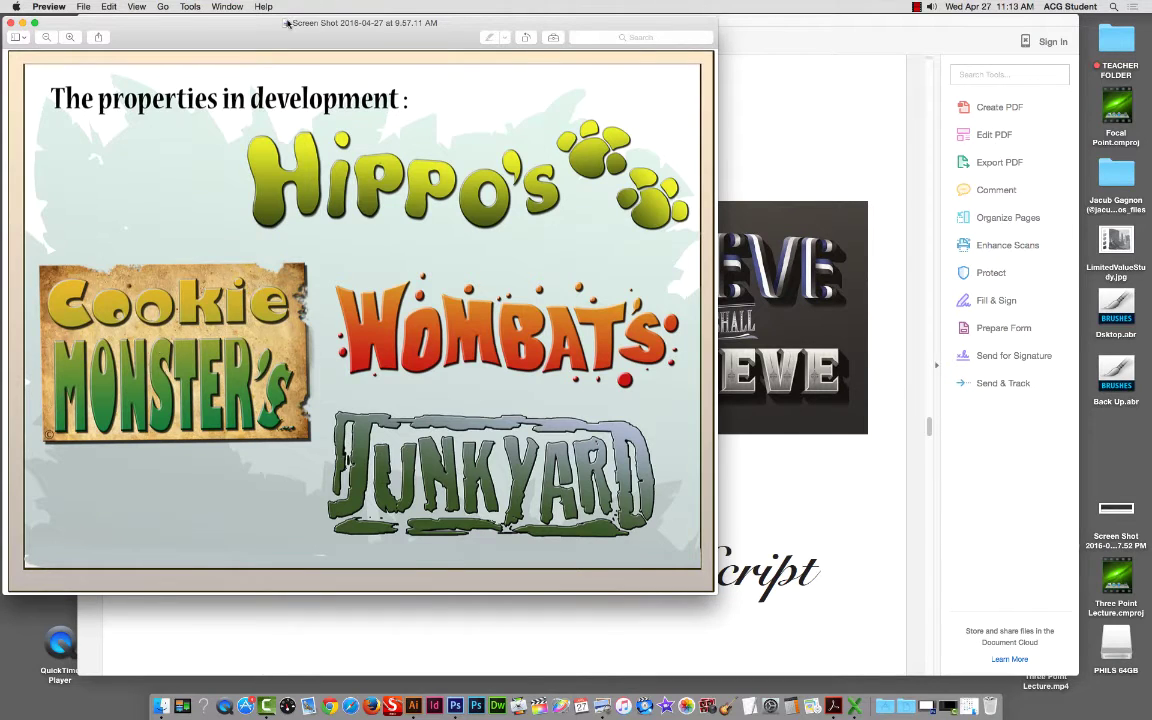
drag(288, 22, 430, 626)
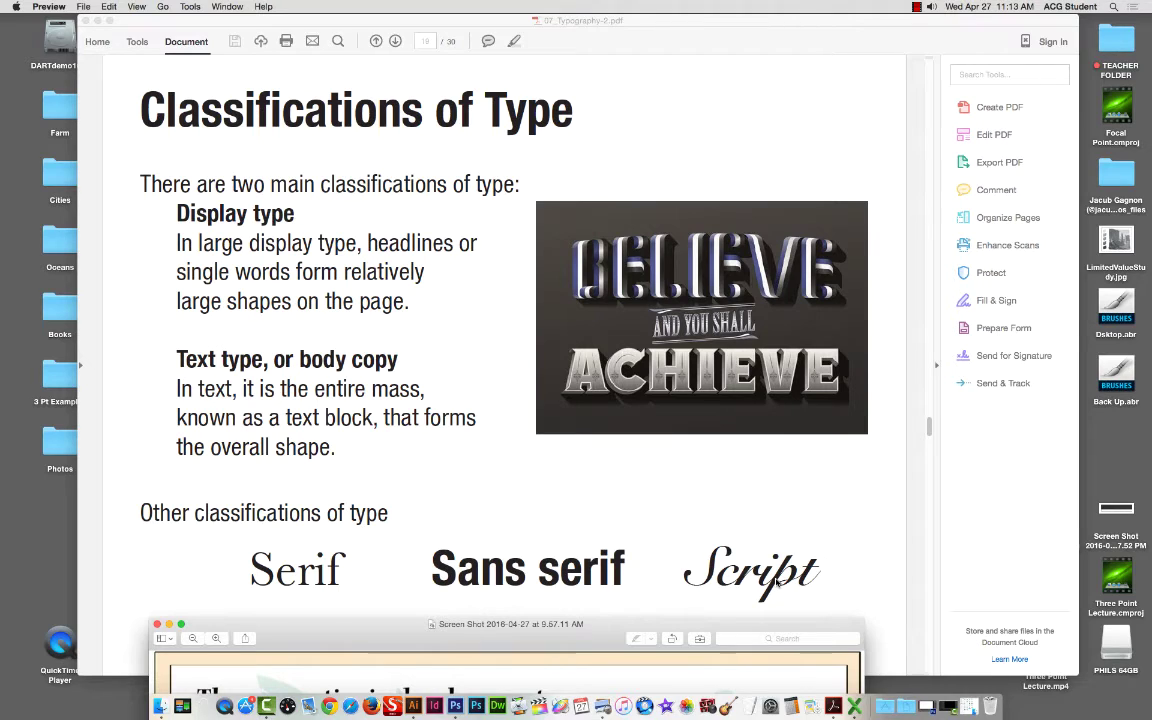
click(703, 520)
Step: Review the PDF pages on serif, sans-serif and script faces, continuing to Communicating with the Audience
key(Right)
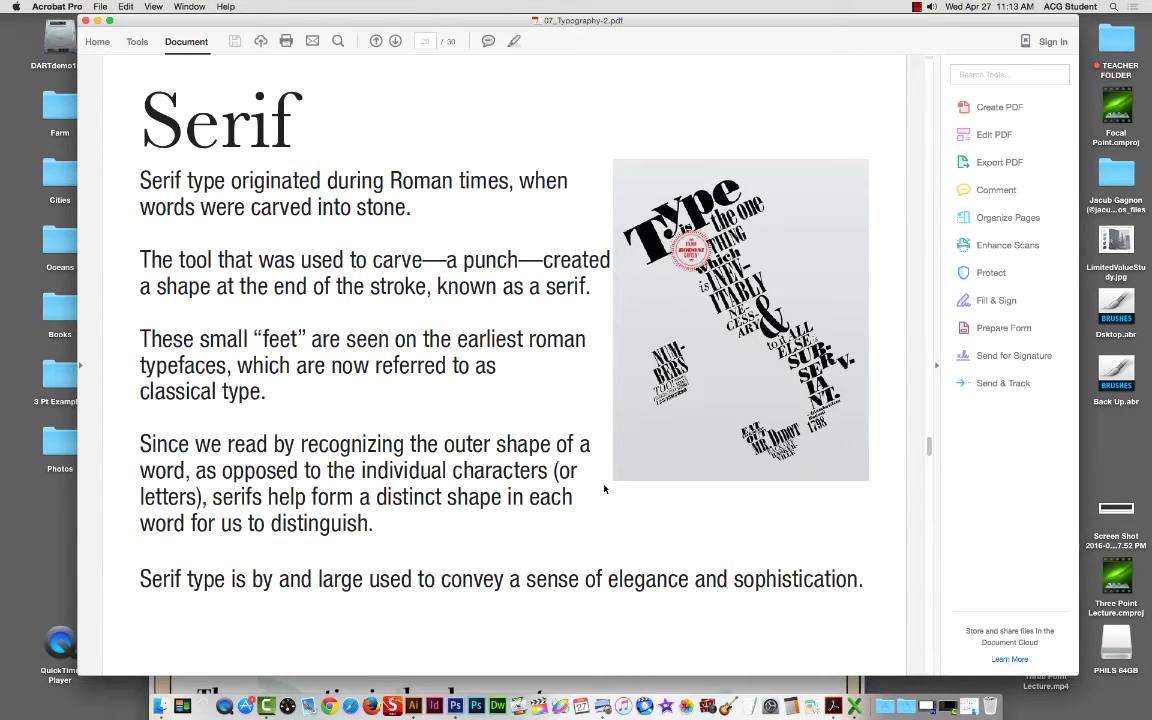
key(Right)
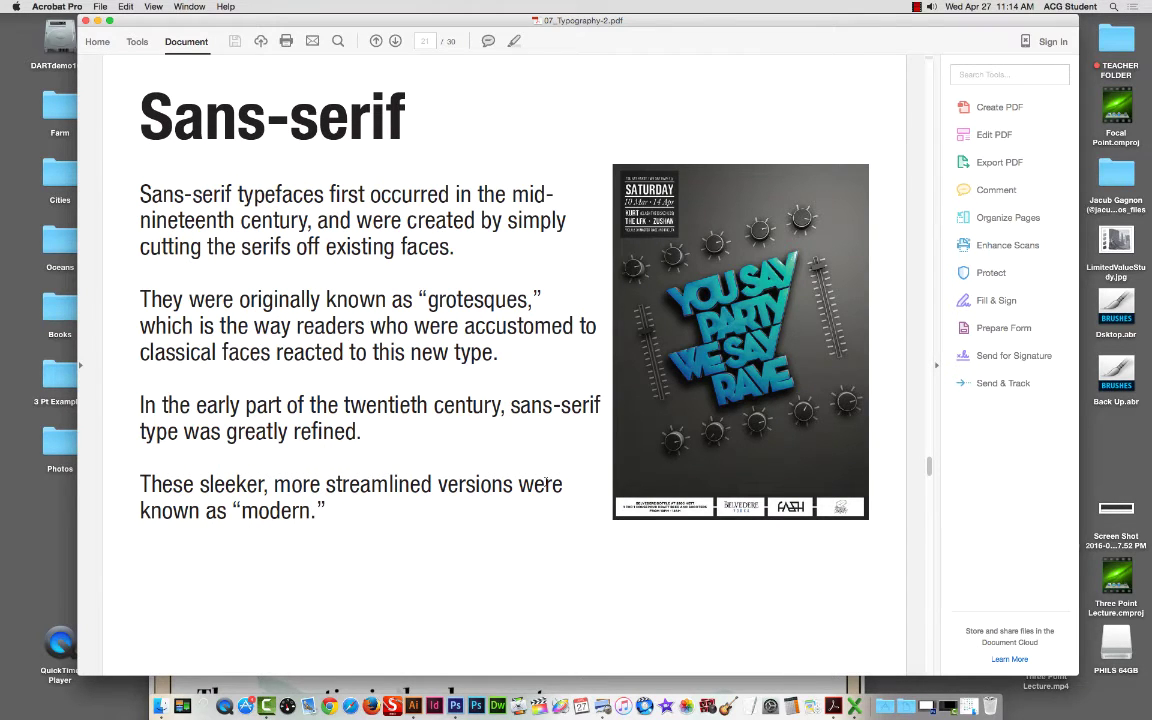
key(Right)
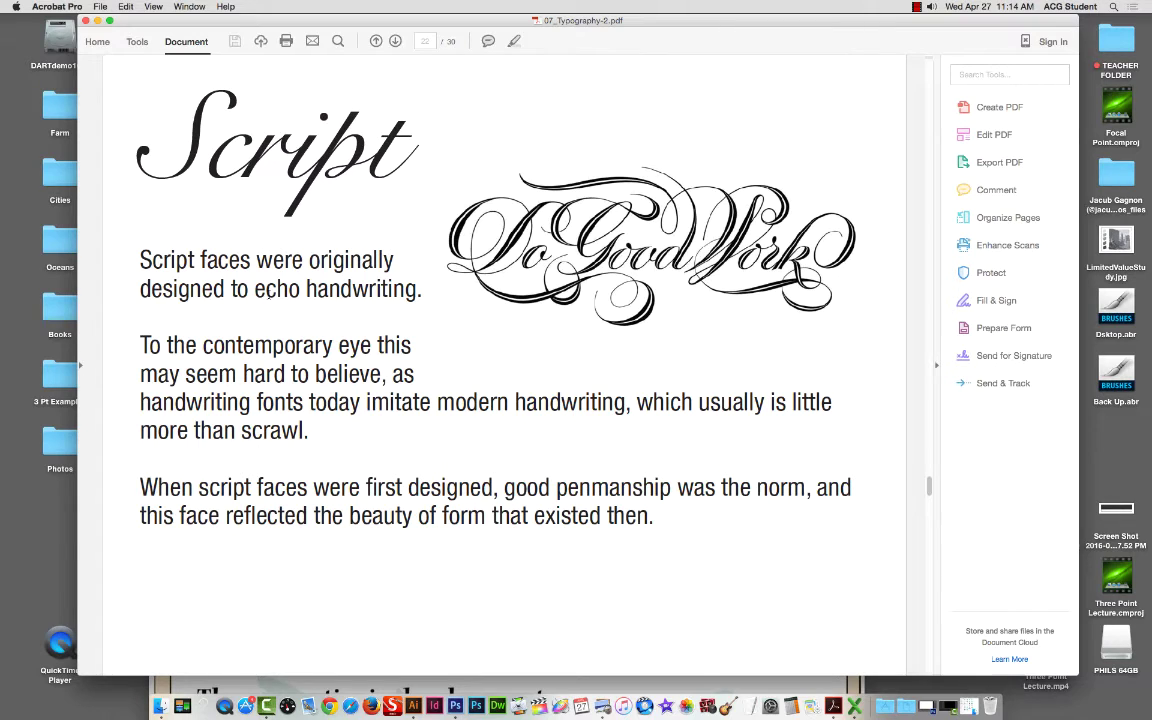
key(Right)
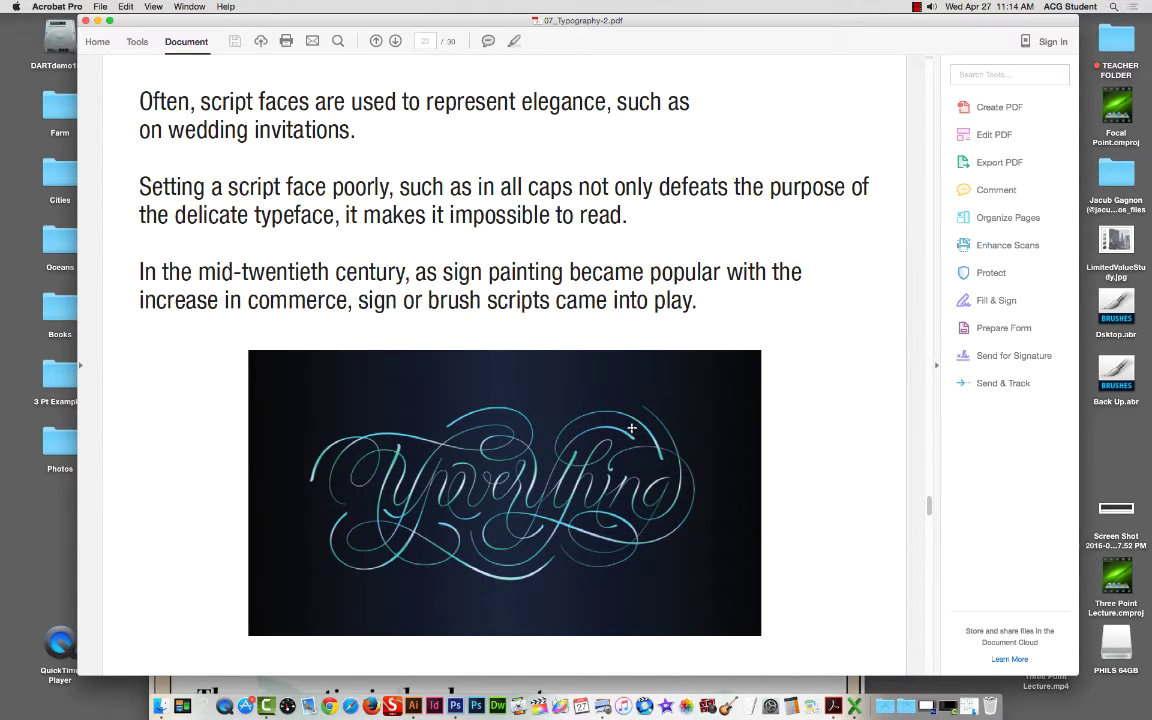
key(Right)
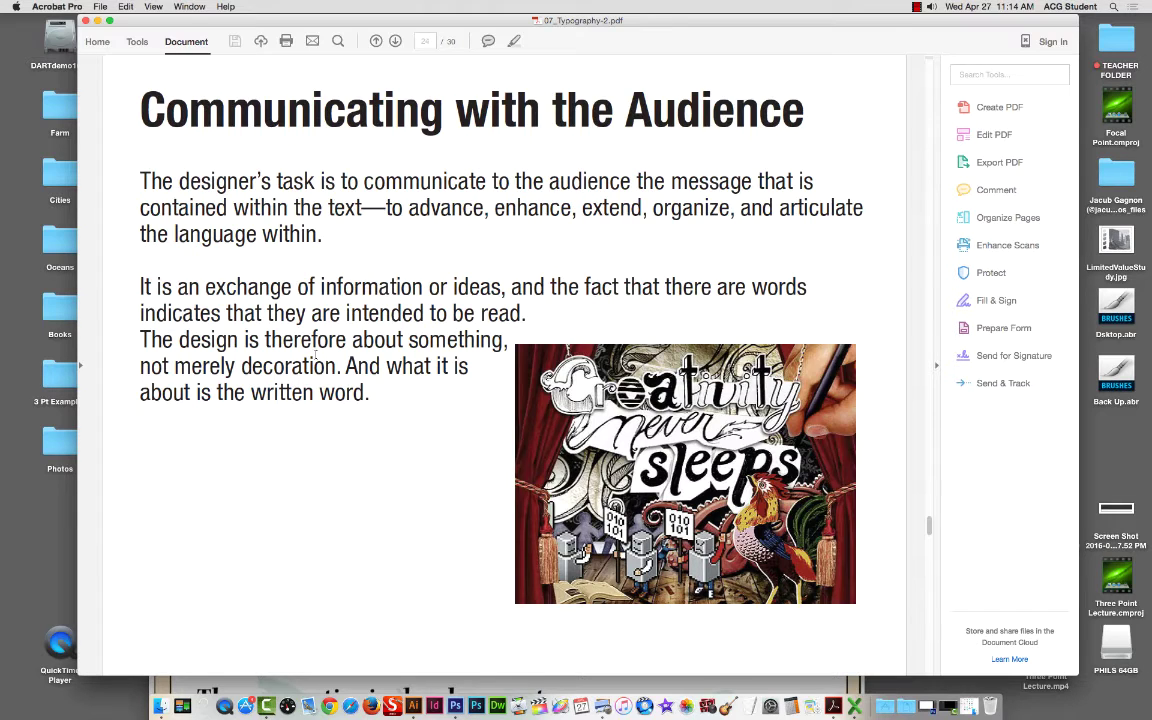
Step: Review the remaining PDF pages on choosing the right font, style, proportion and rasterized type
key(Right)
key(Left)
key(Right)
key(Right)
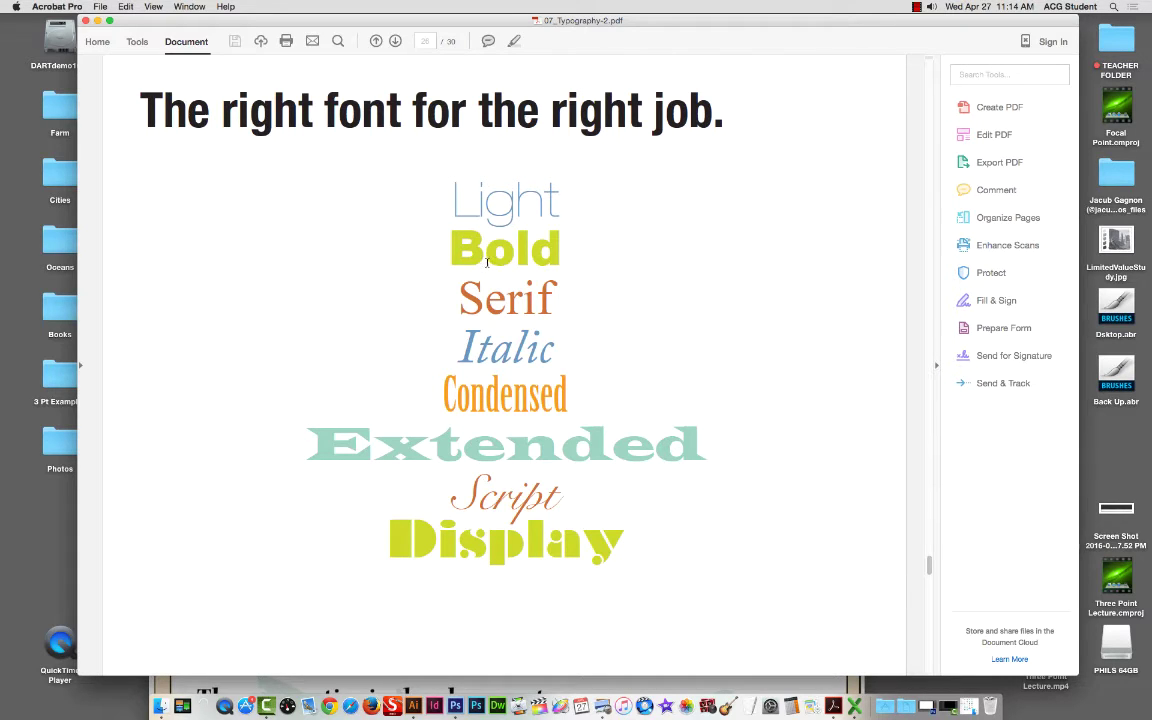
key(Right)
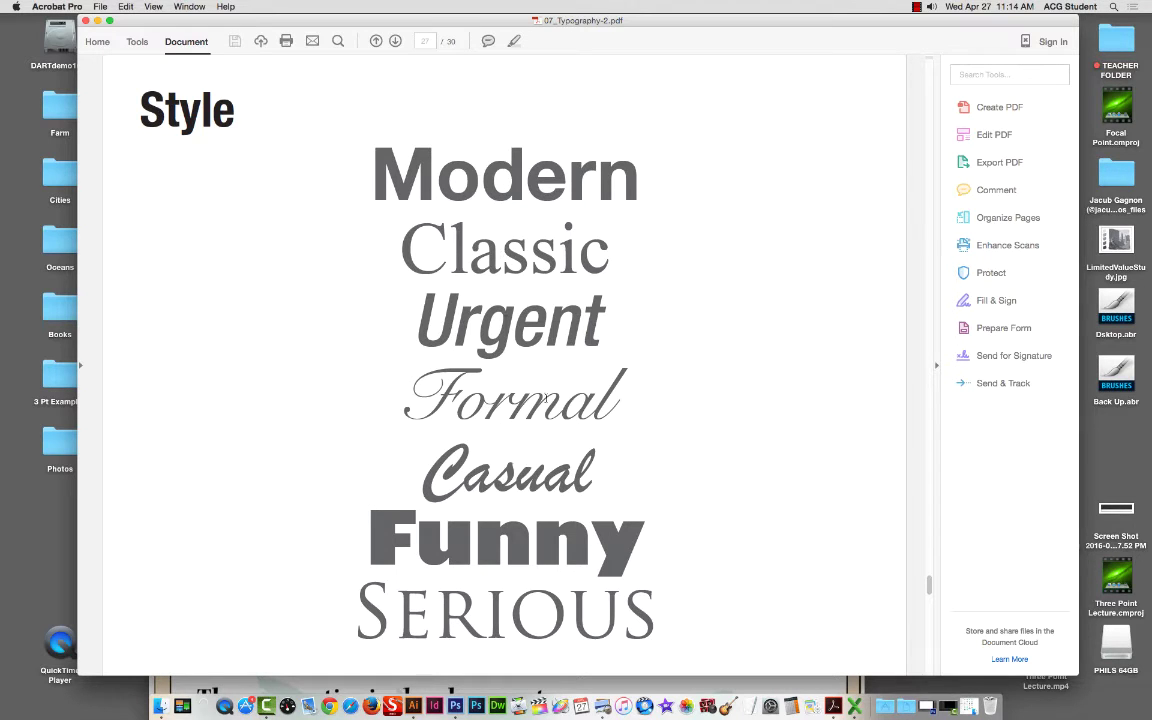
key(Right)
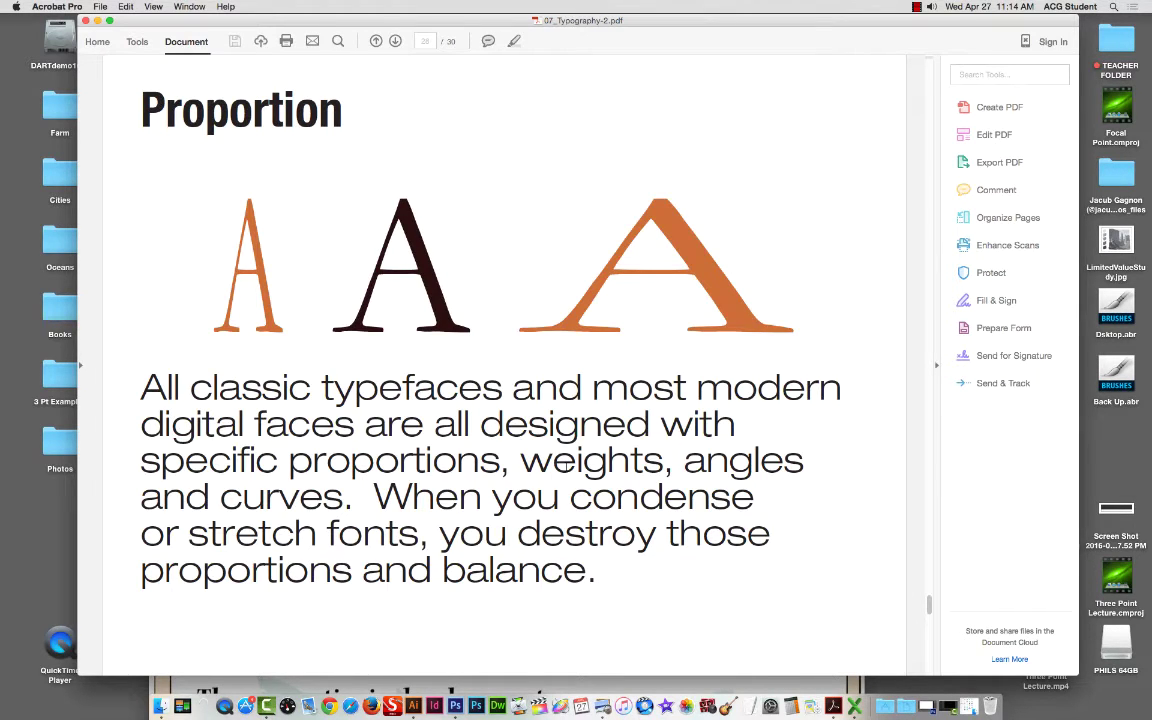
key(Left)
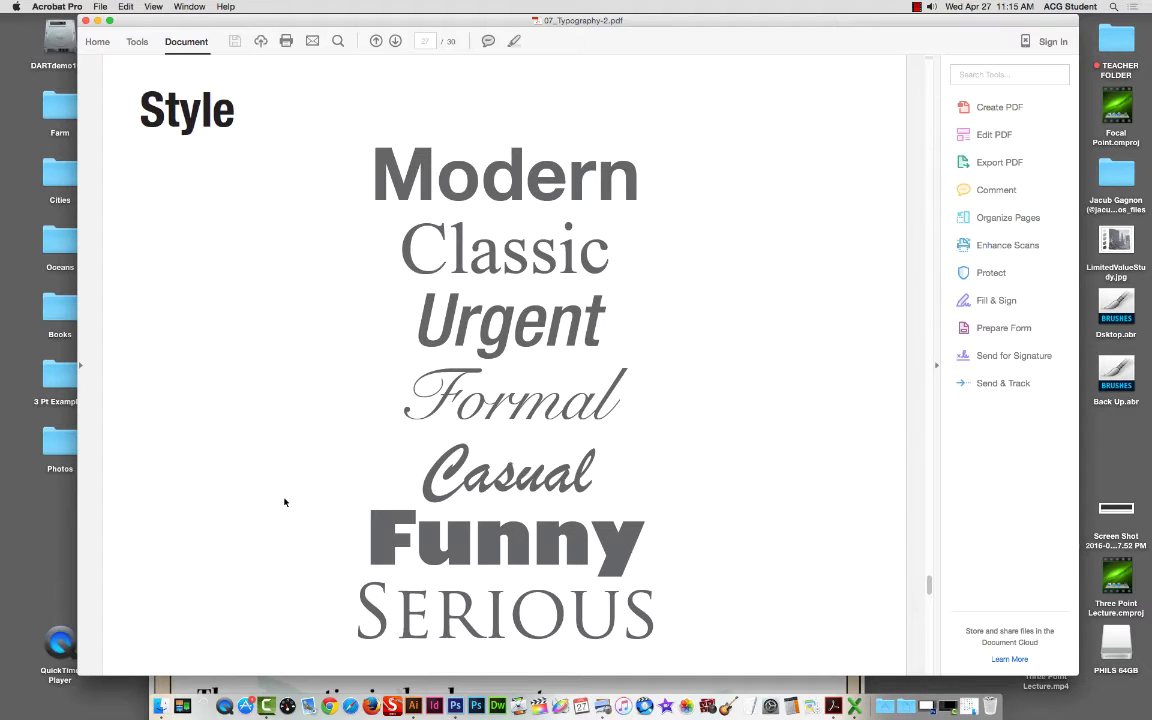
key(Right)
key(Right)
key(Right)
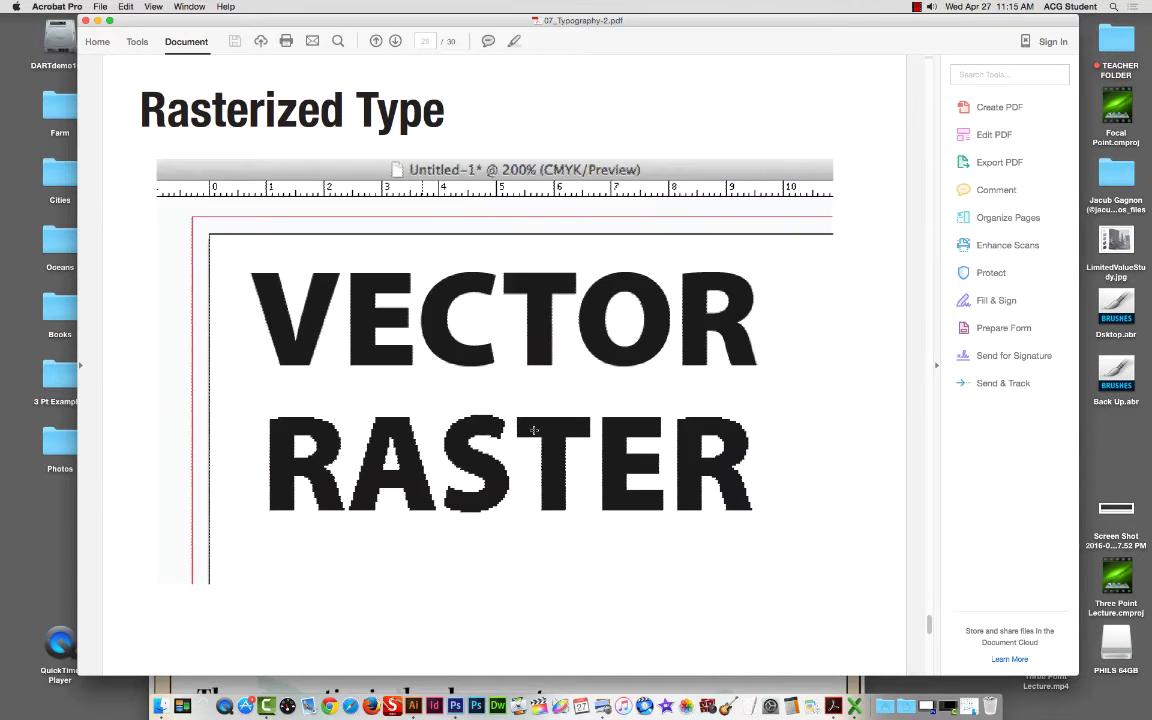
key(Left)
key(Right)
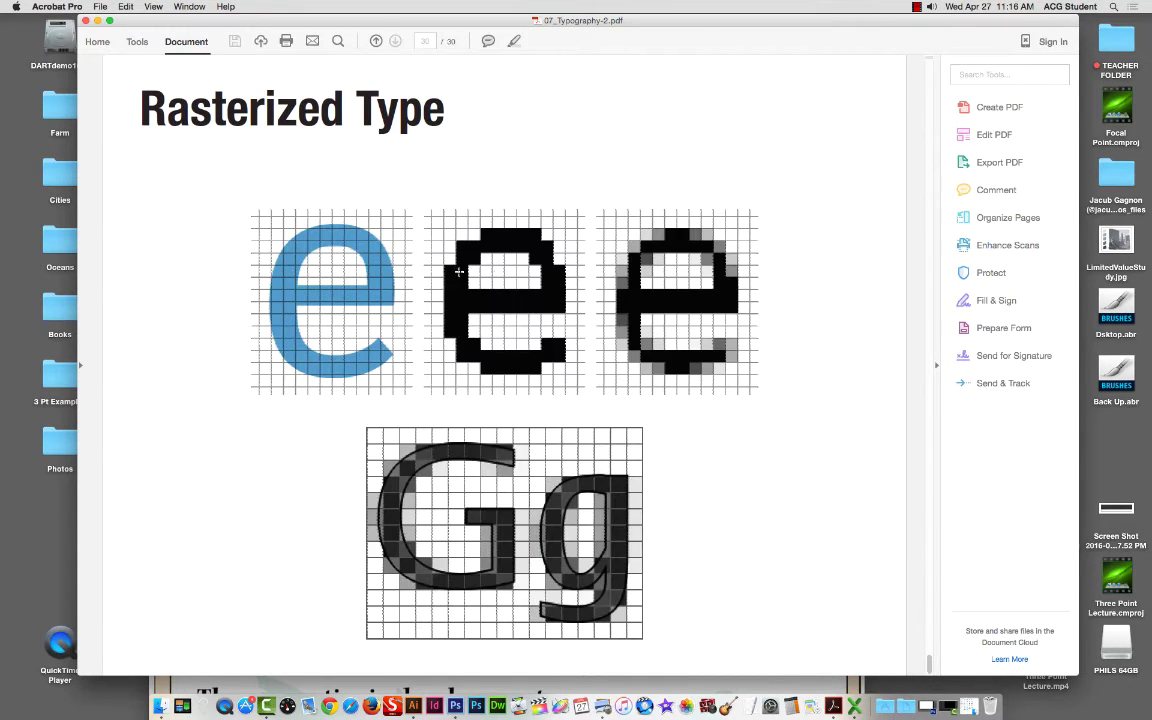
Step: Close the typography PDF and move the logo lettering screenshot up into view on the desktop
click(85, 20)
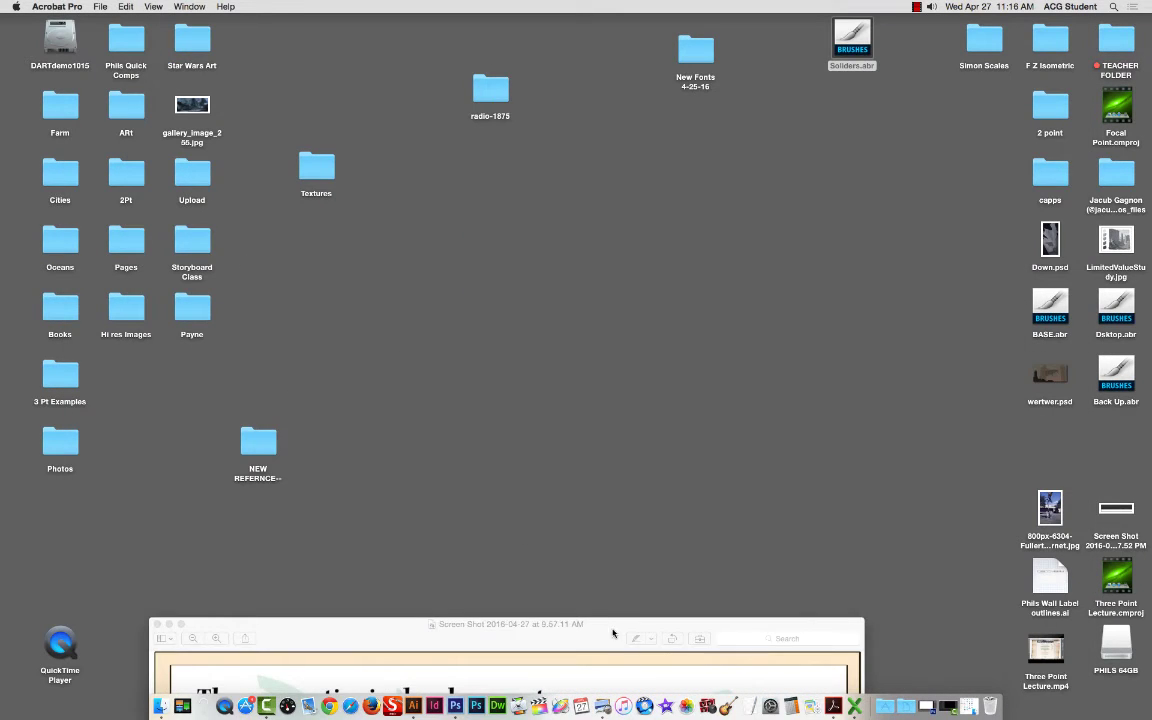
drag(560, 694, 660, 272)
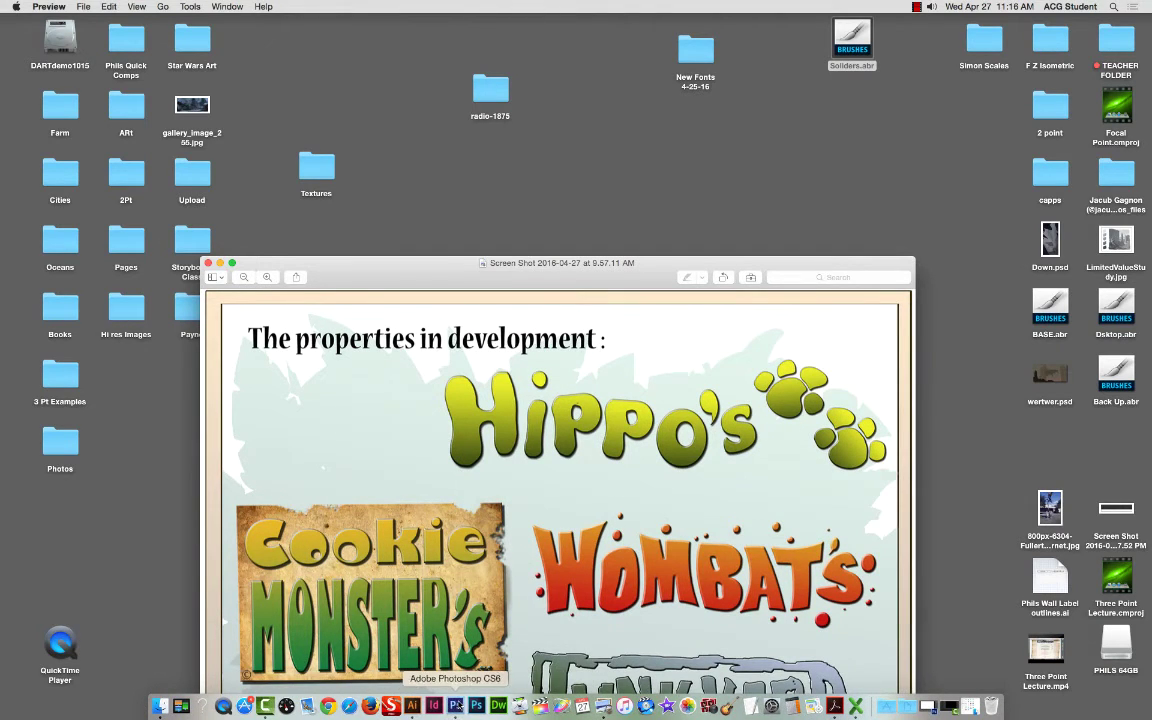
Step: Switch to Photoshop and add a text layer reading "Space Craft" in the upper part of the blank canvas
click(455, 706)
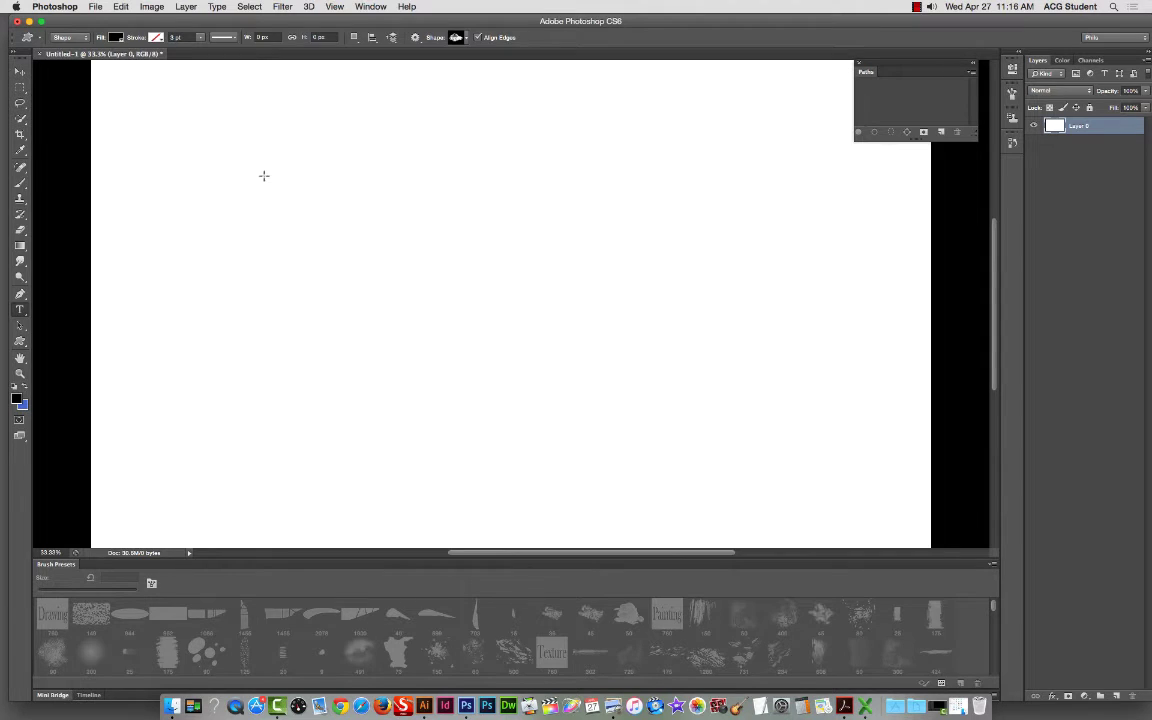
key(t)
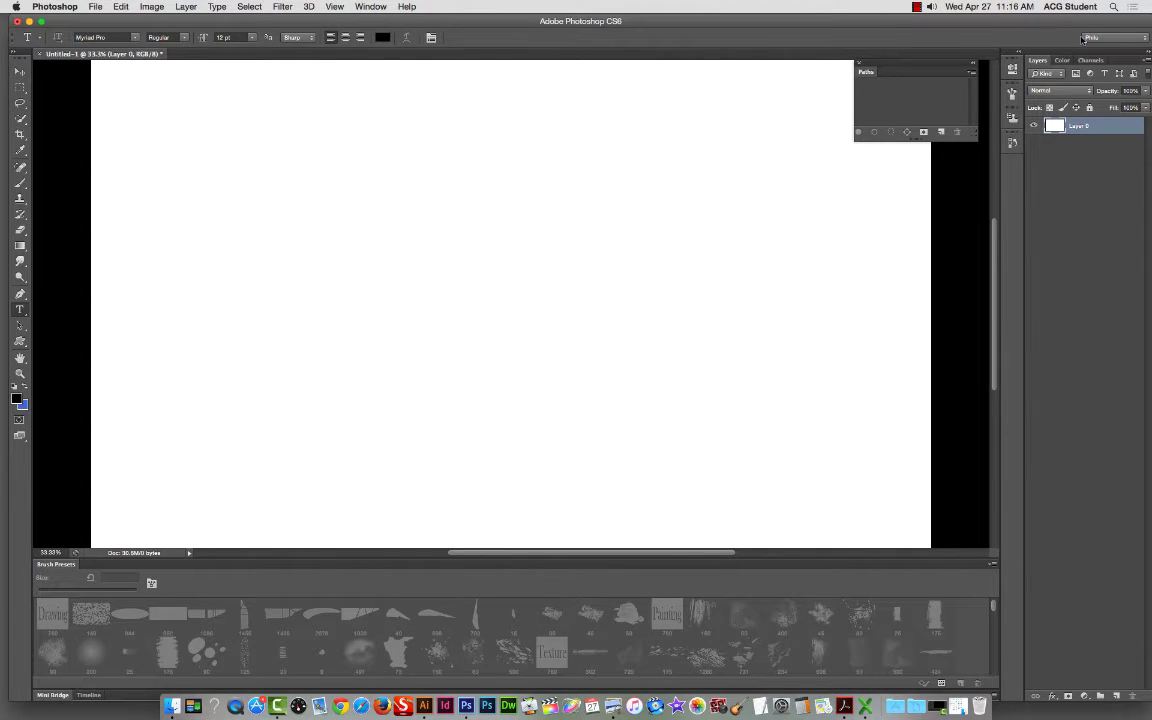
click(284, 154)
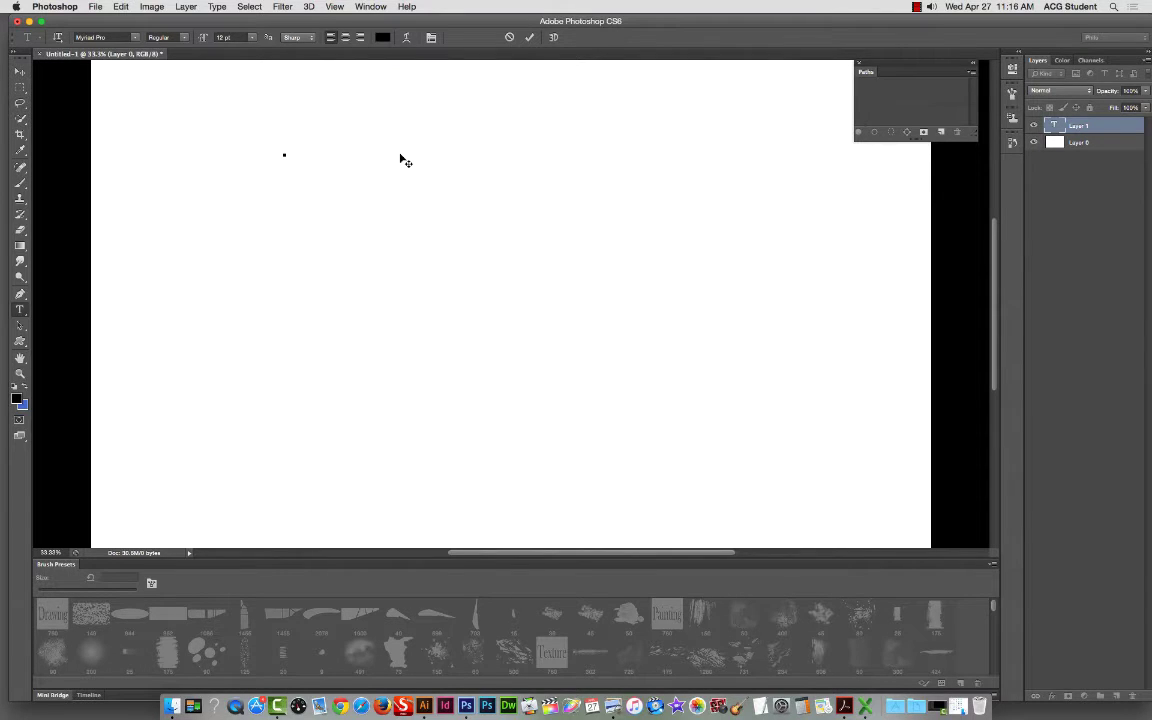
text(Space)
text(s)
text(Craft)
click(19, 72)
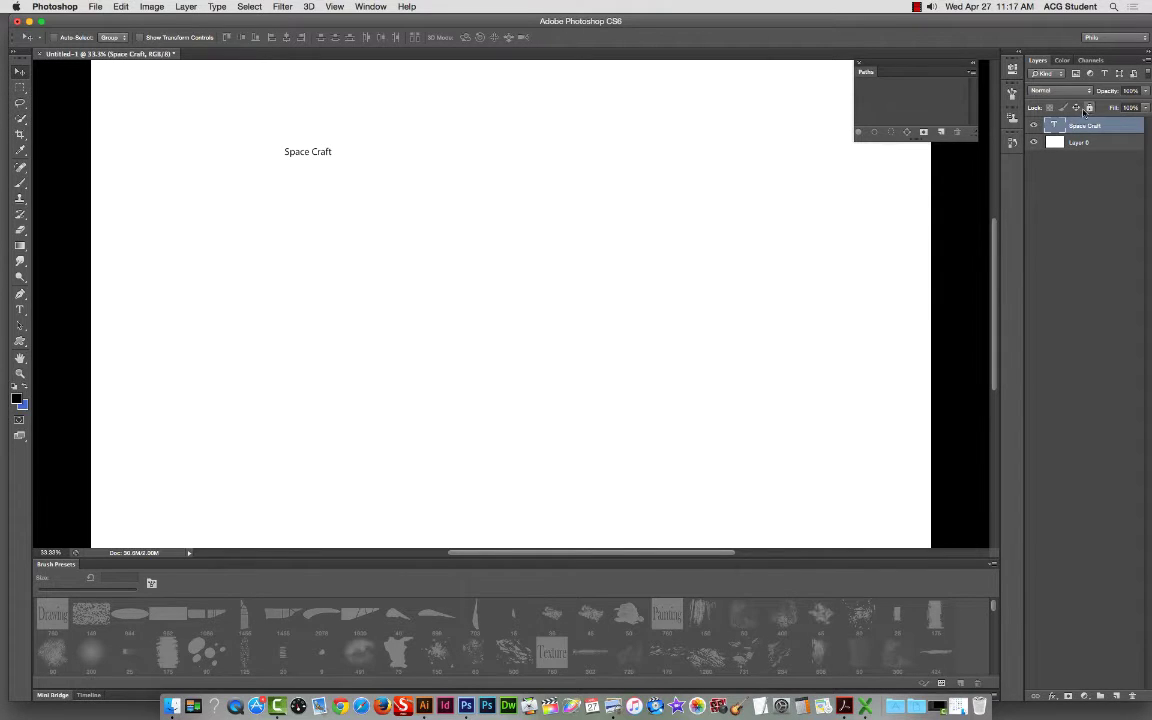
Step: Scale up the Space Craft text with Free Transform to nearly half the canvas width
key(super+t)
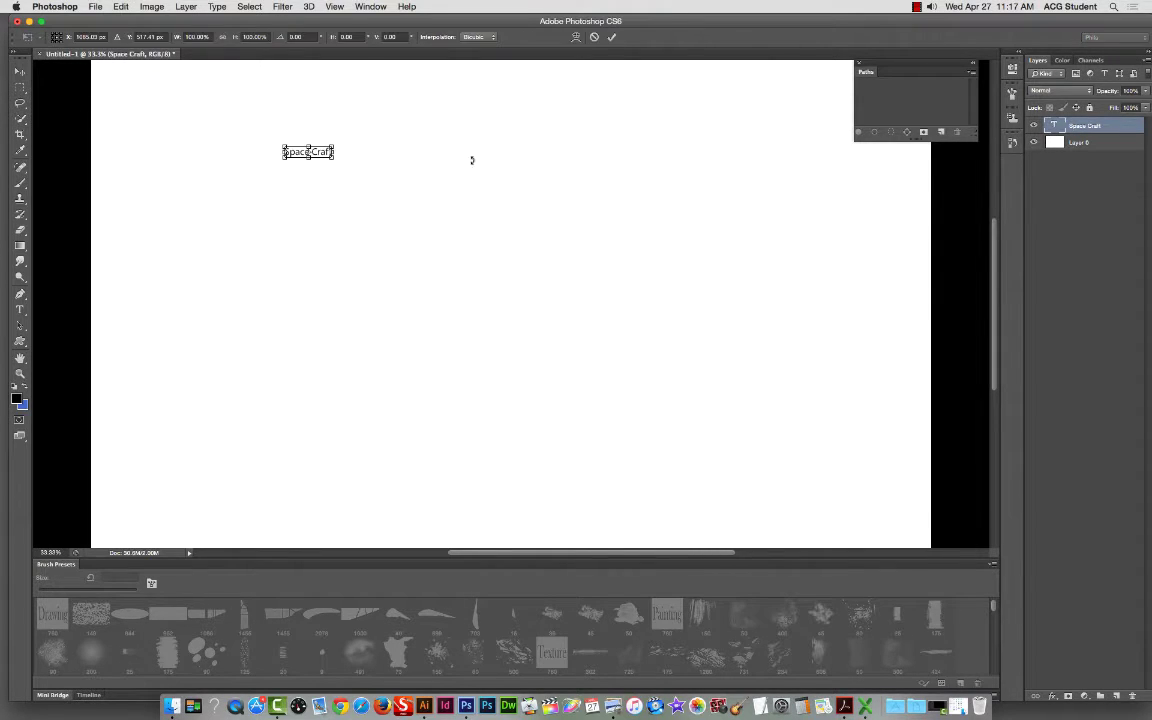
drag(331, 147, 522, 206)
key(Return)
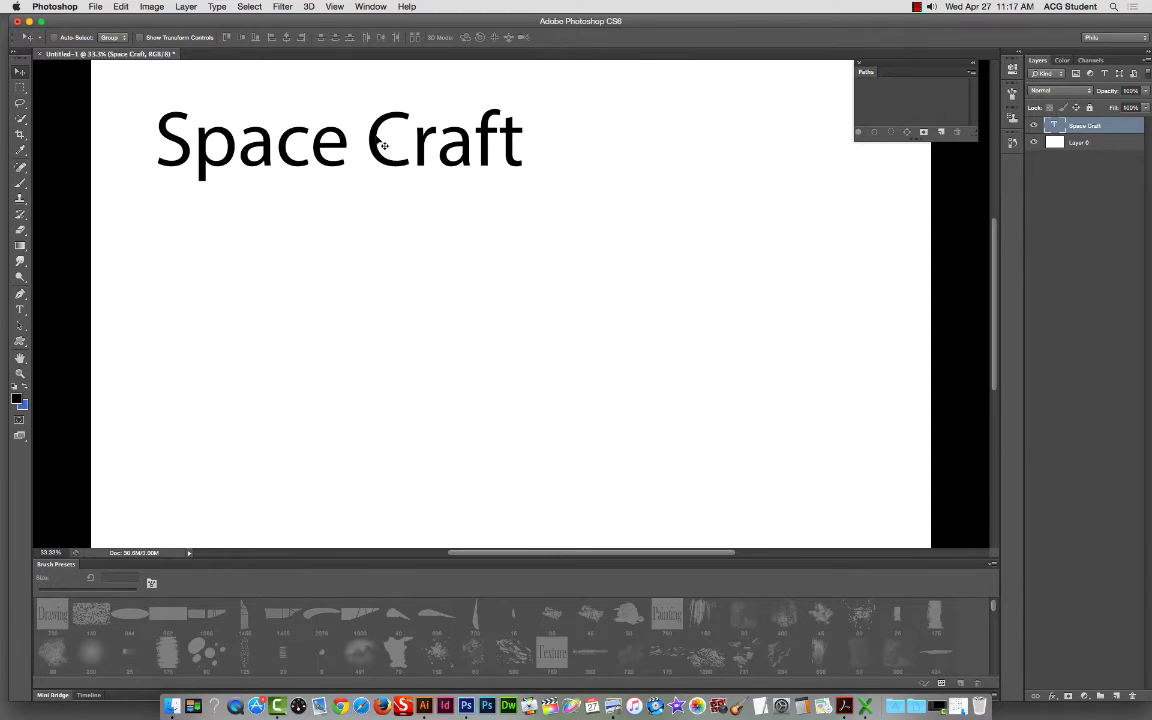
Step: Select all of the Space Craft title text and set its font size to 72 pt
key(t)
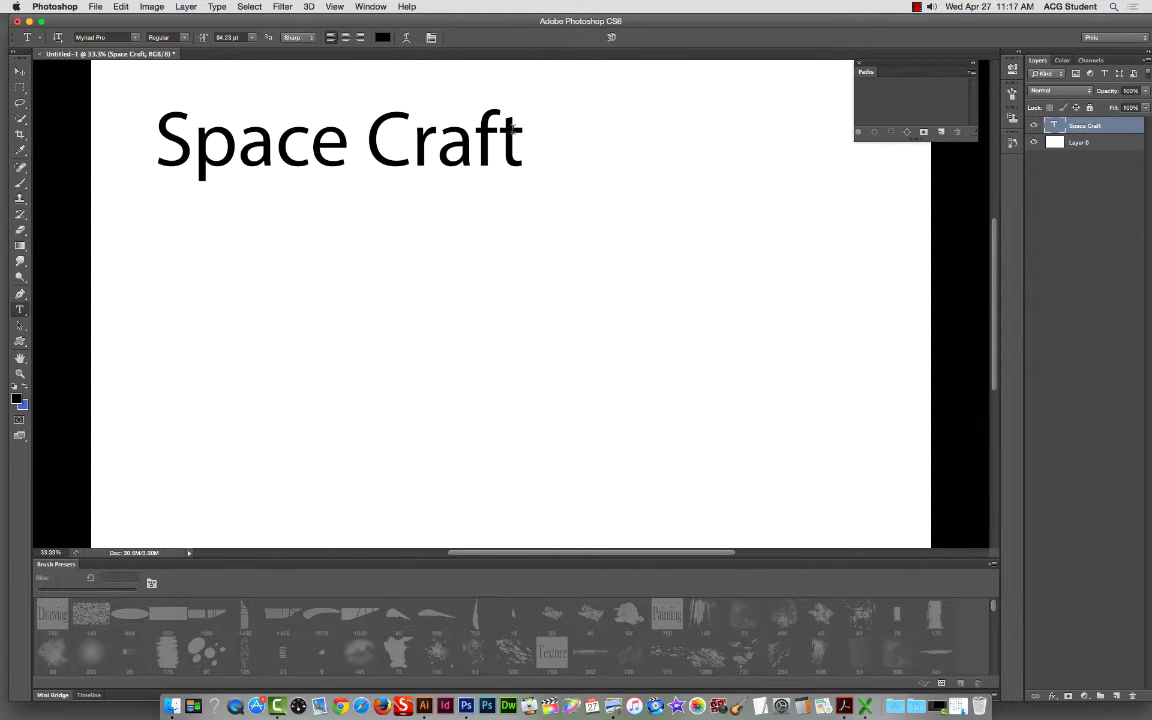
click(528, 142)
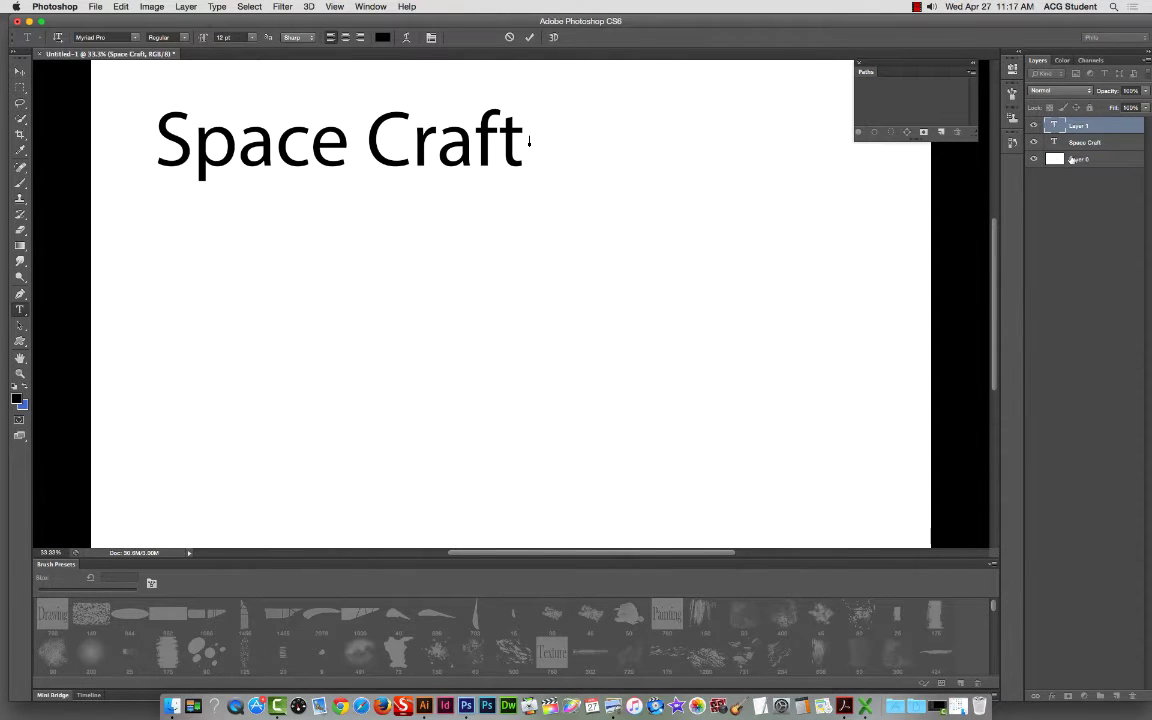
double_click(1085, 142)
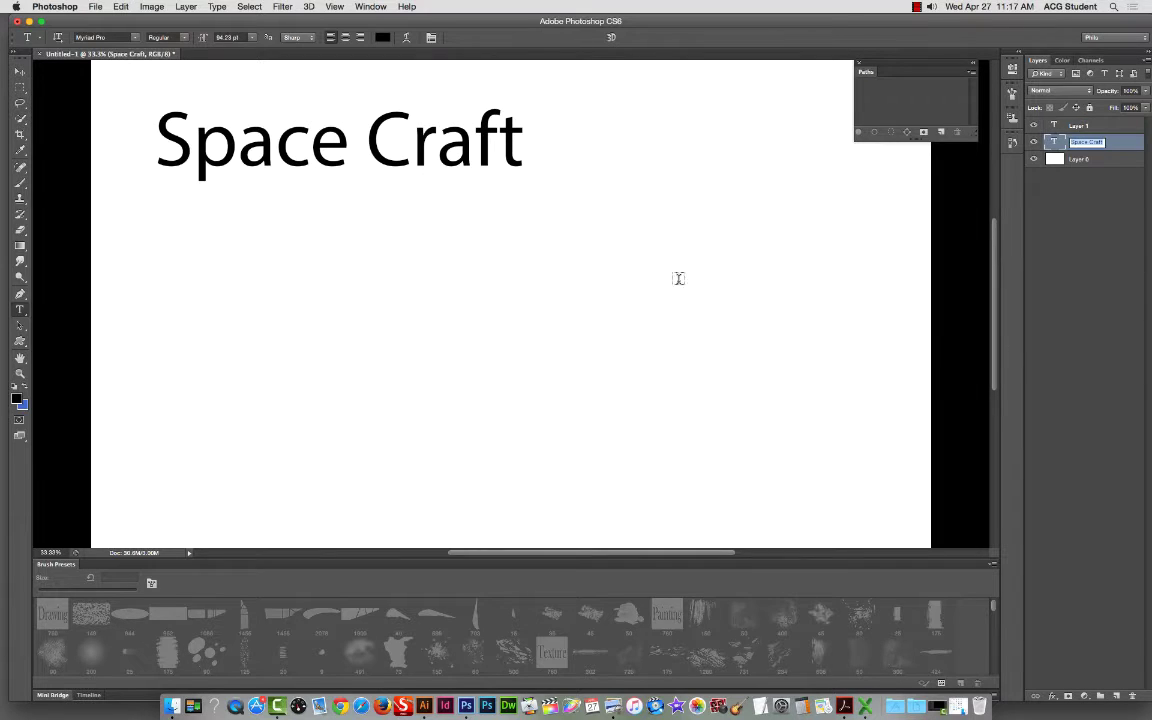
key(Return)
drag(466, 128, 158, 101)
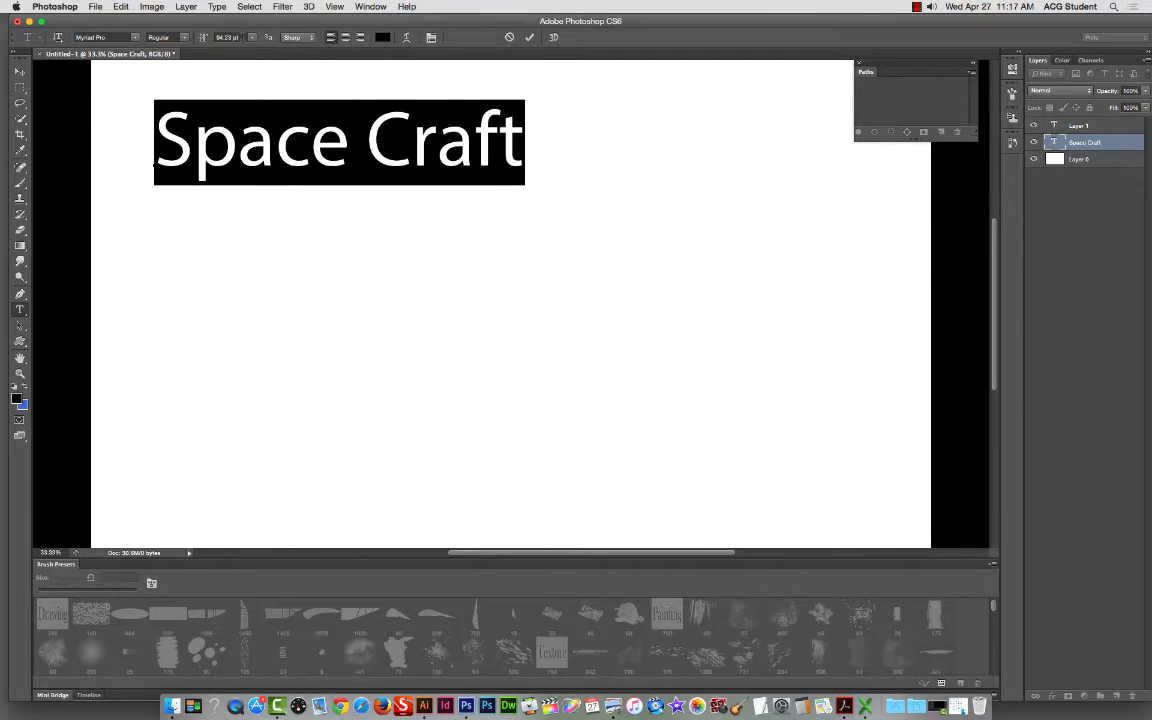
click(226, 38)
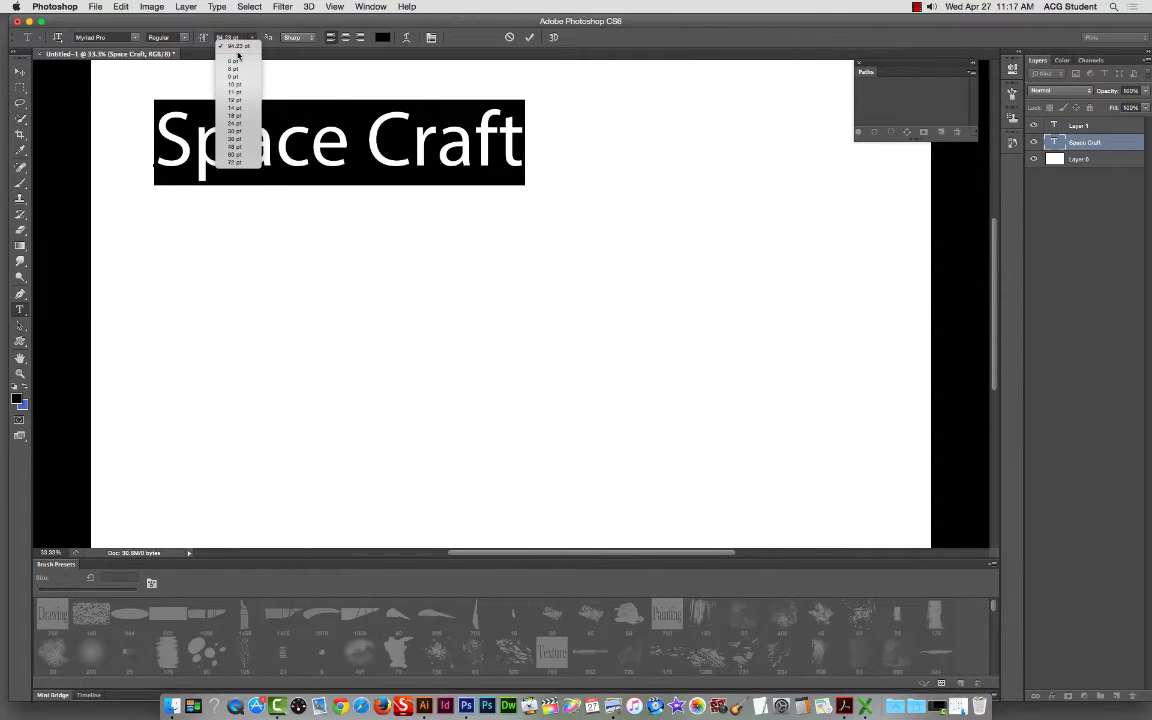
click(248, 164)
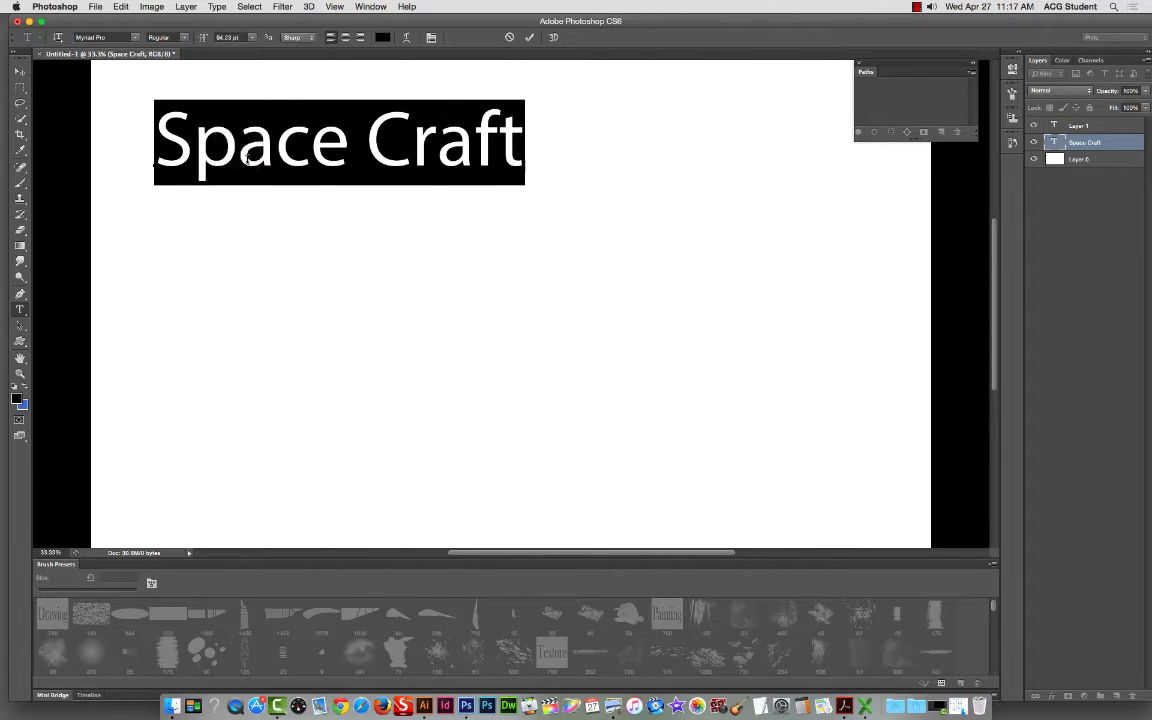
click(19, 71)
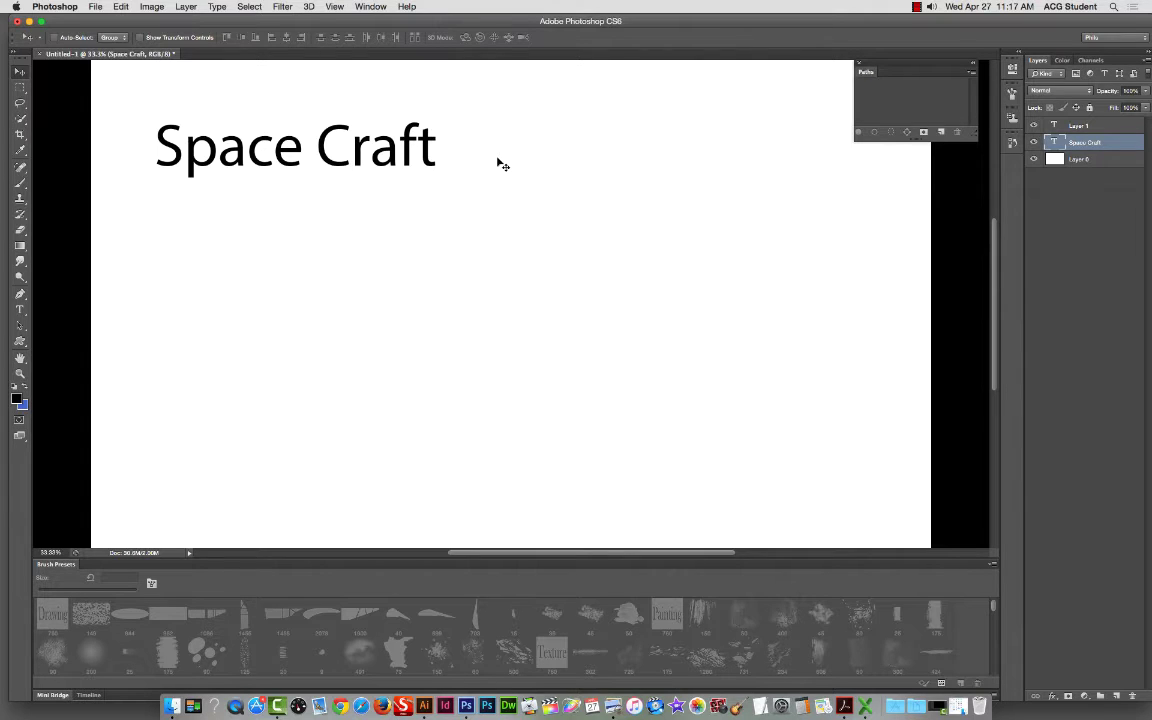
Step: Switch to Safari and open google.com
click(916, 6)
click(612, 28)
click(360, 706)
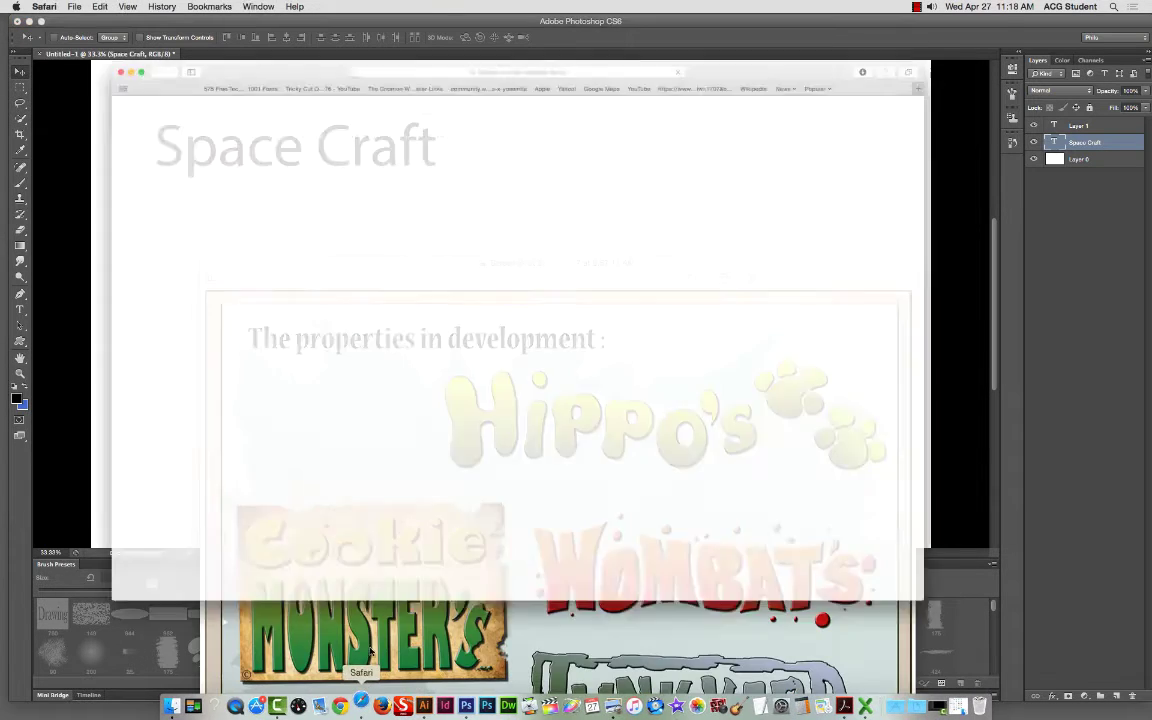
click(348, 26)
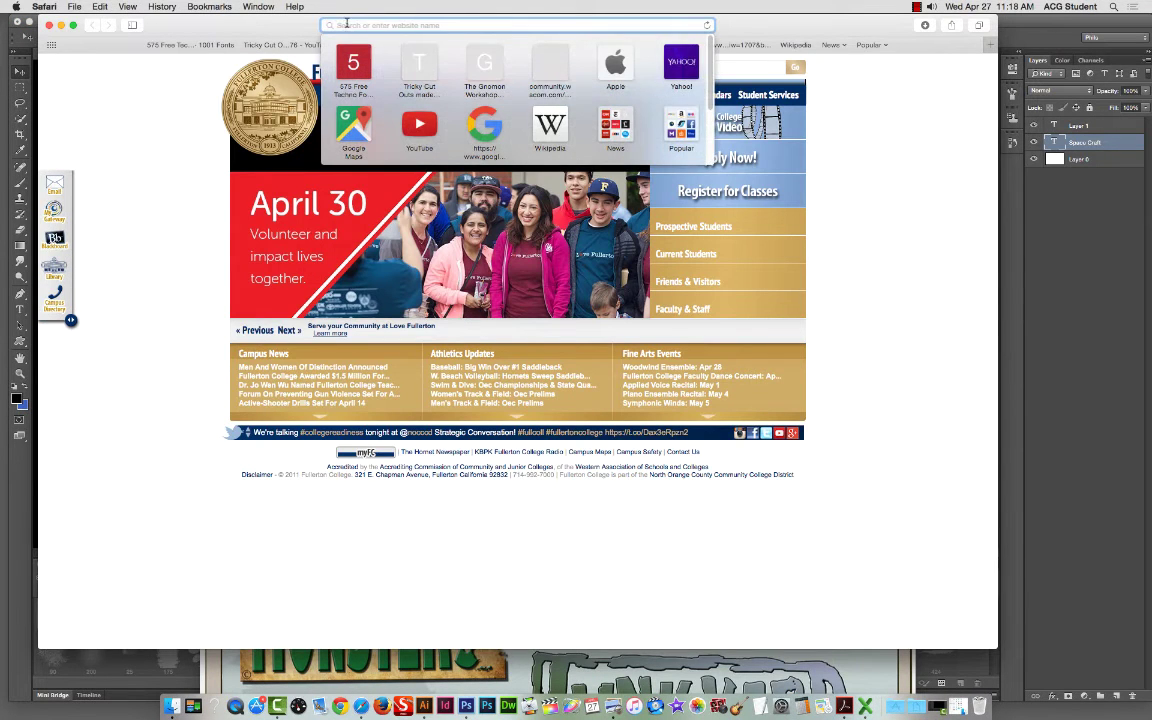
text(google.com)
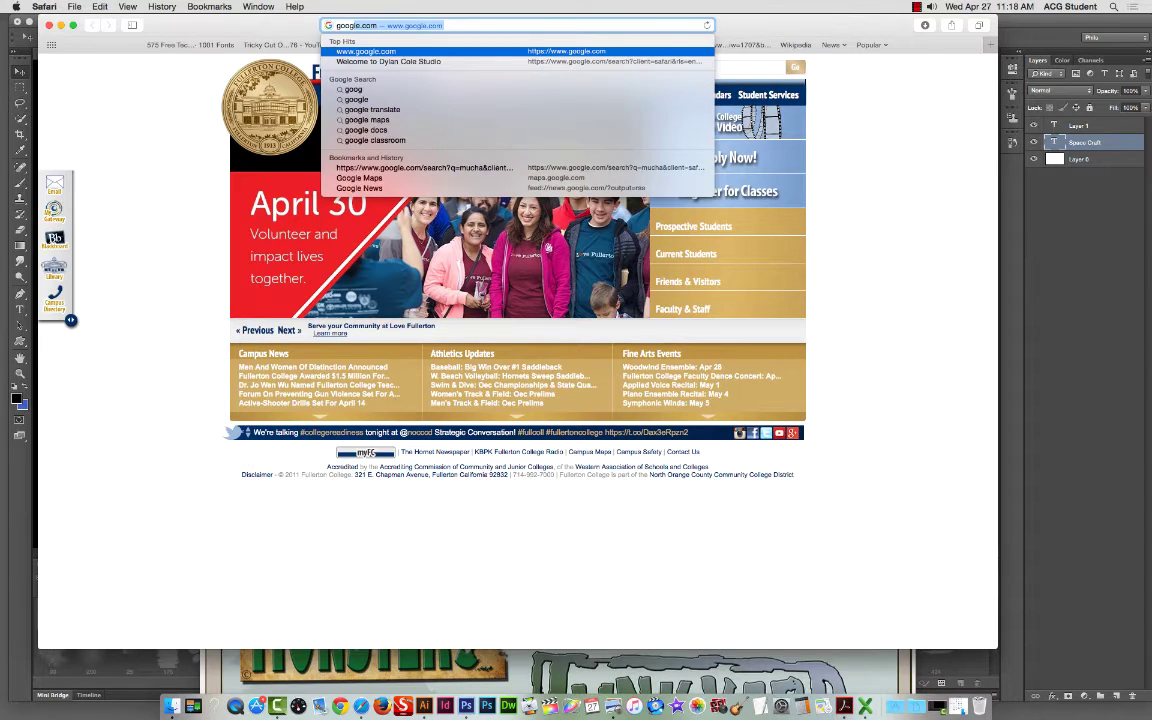
key(Return)
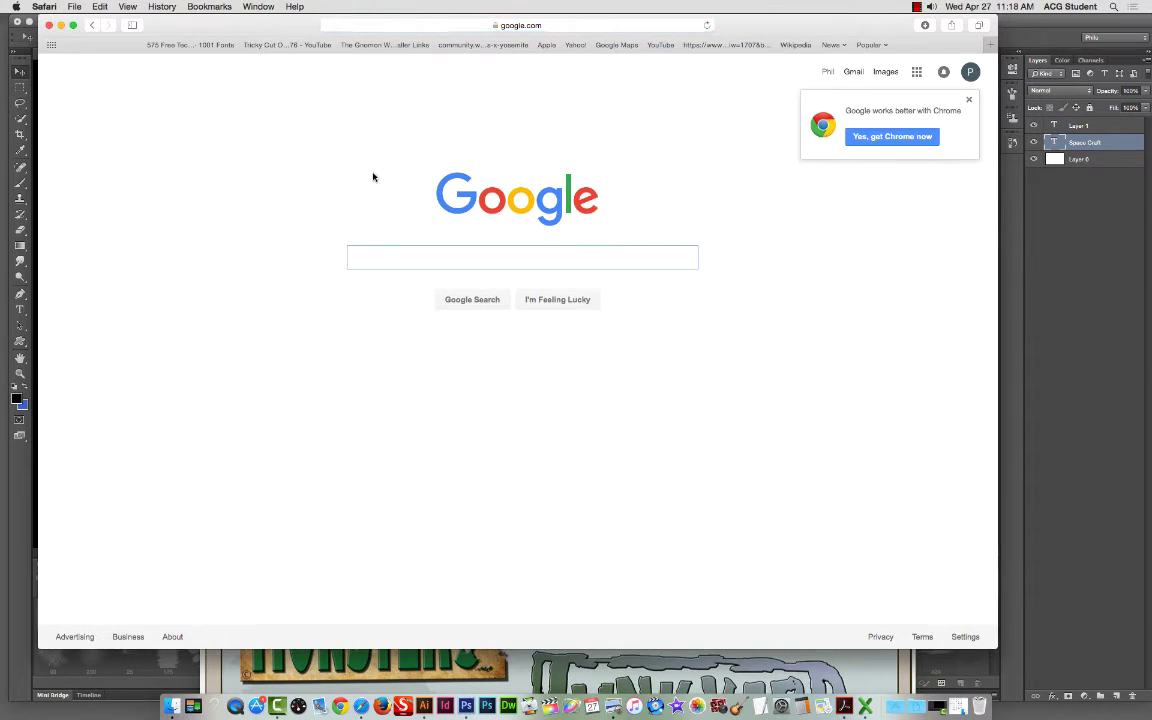
Step: Search Google for "futuristic font" and open the 575 Free Techno Fonts result from 1001 Fonts
text(futu)
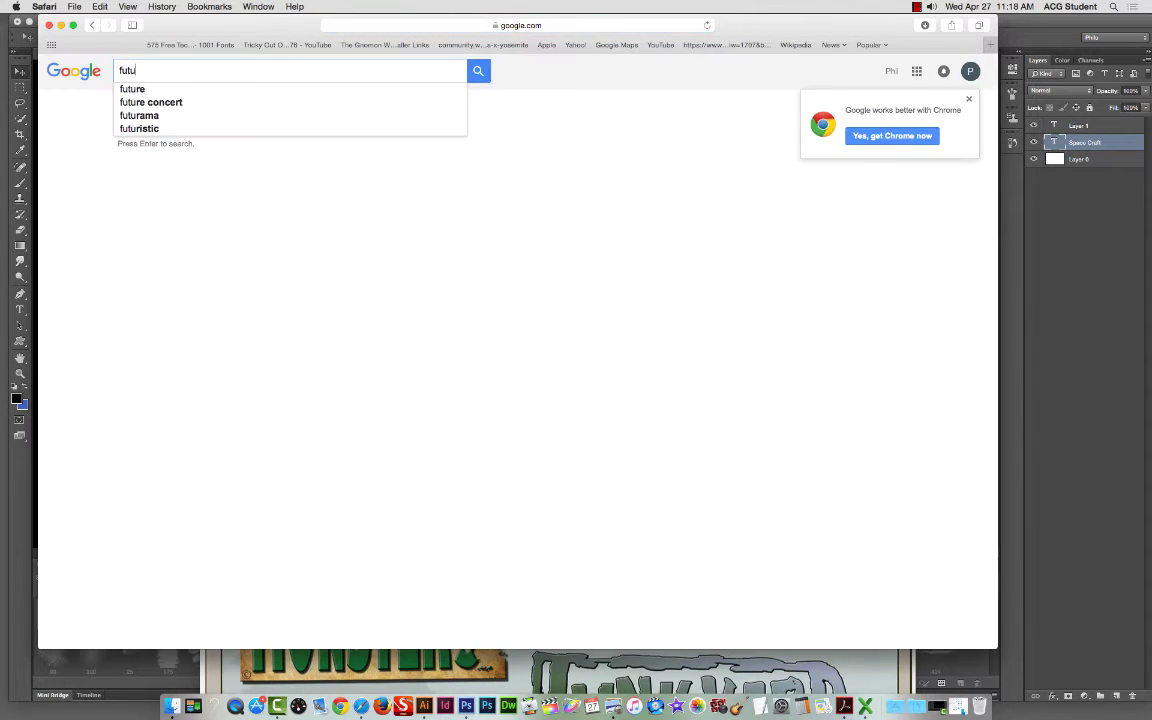
text(ristic )
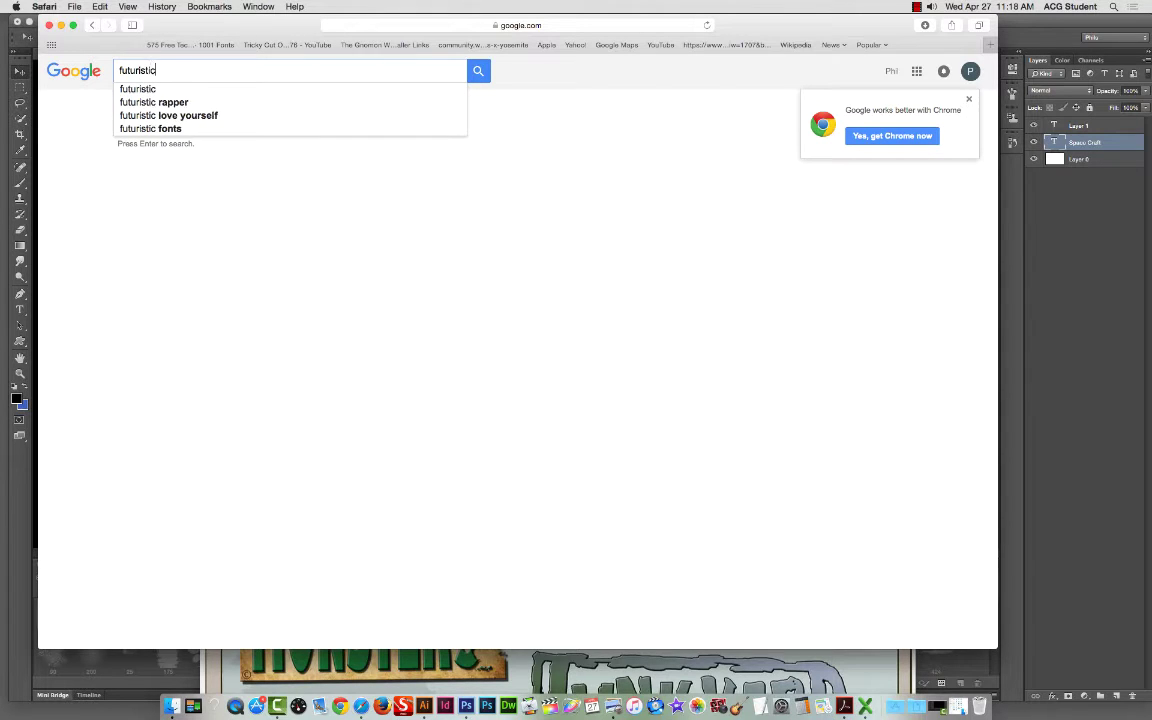
text(font)
key(Return)
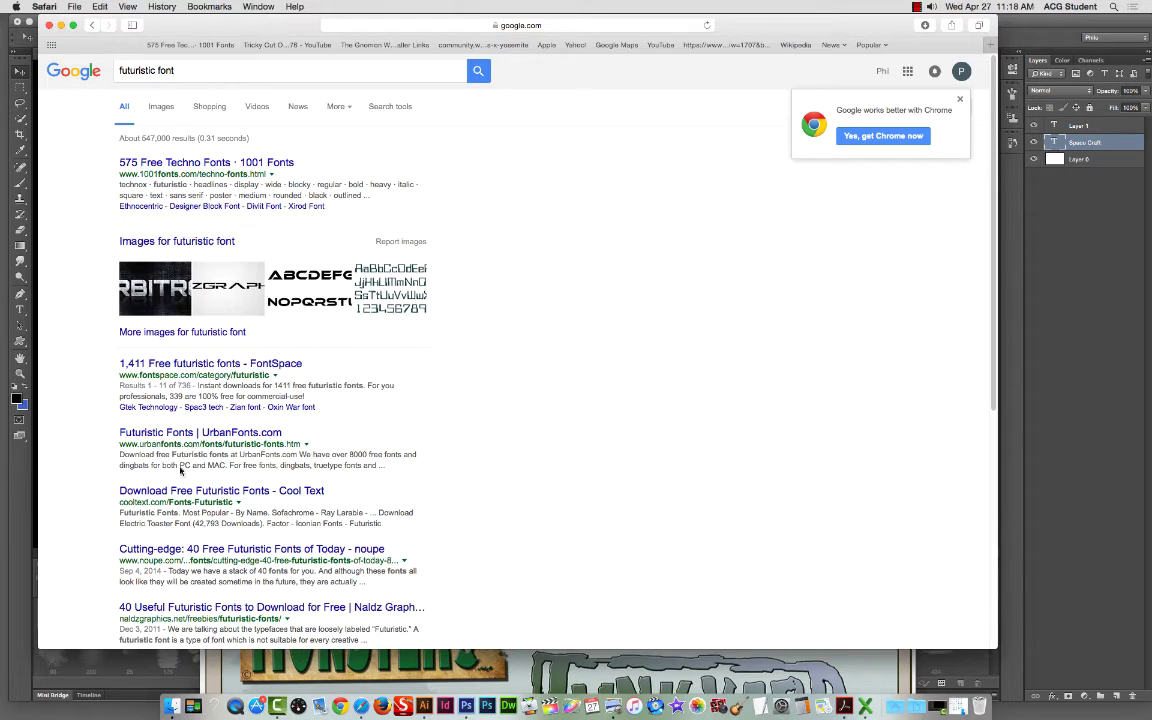
click(228, 166)
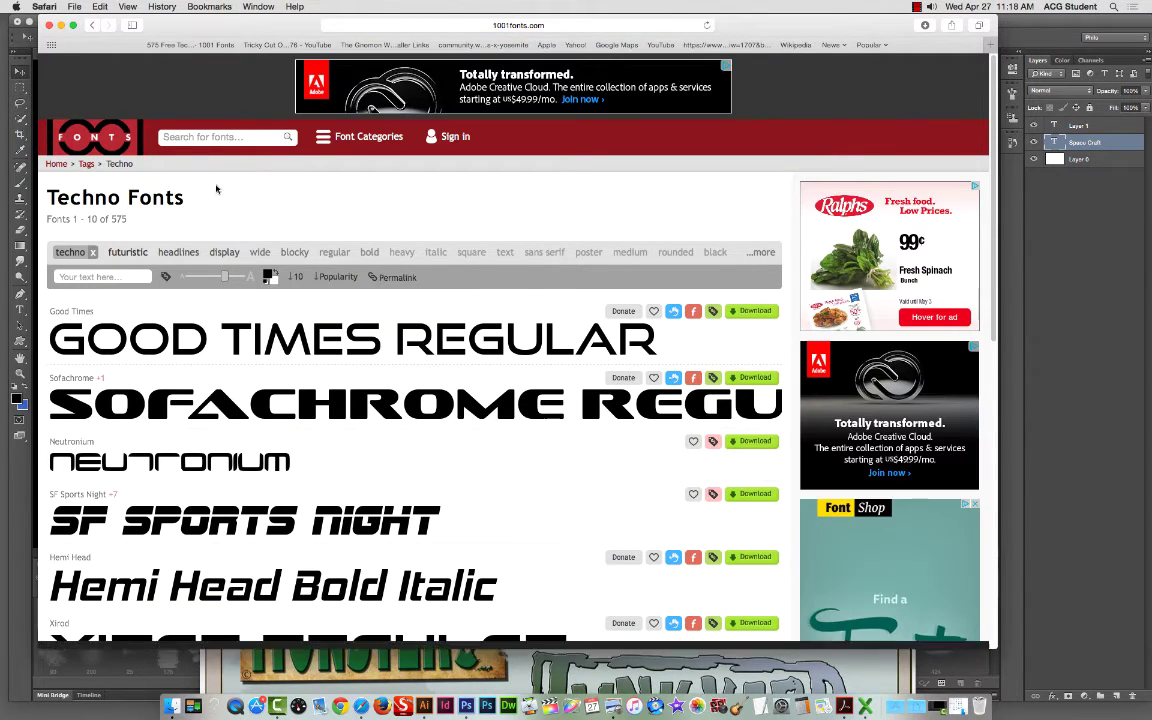
Step: Browse the Techno Fonts list and download the Good Times font
scroll(145, 290, down, 2)
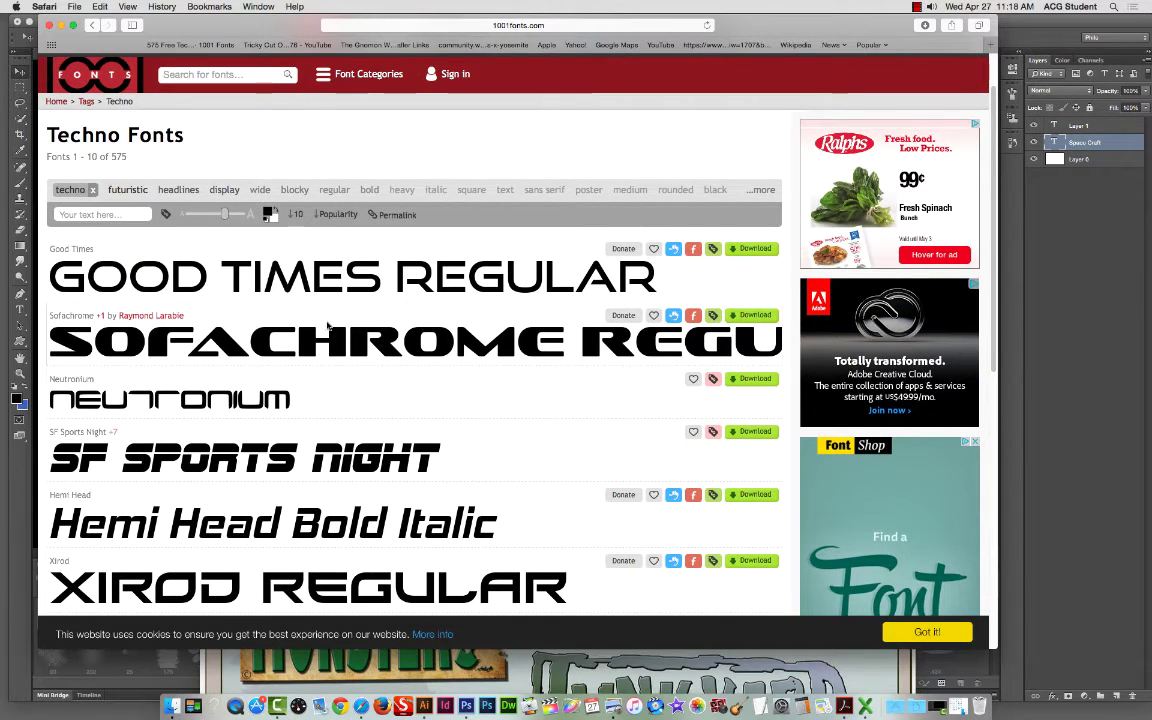
scroll(305, 345, down, 1)
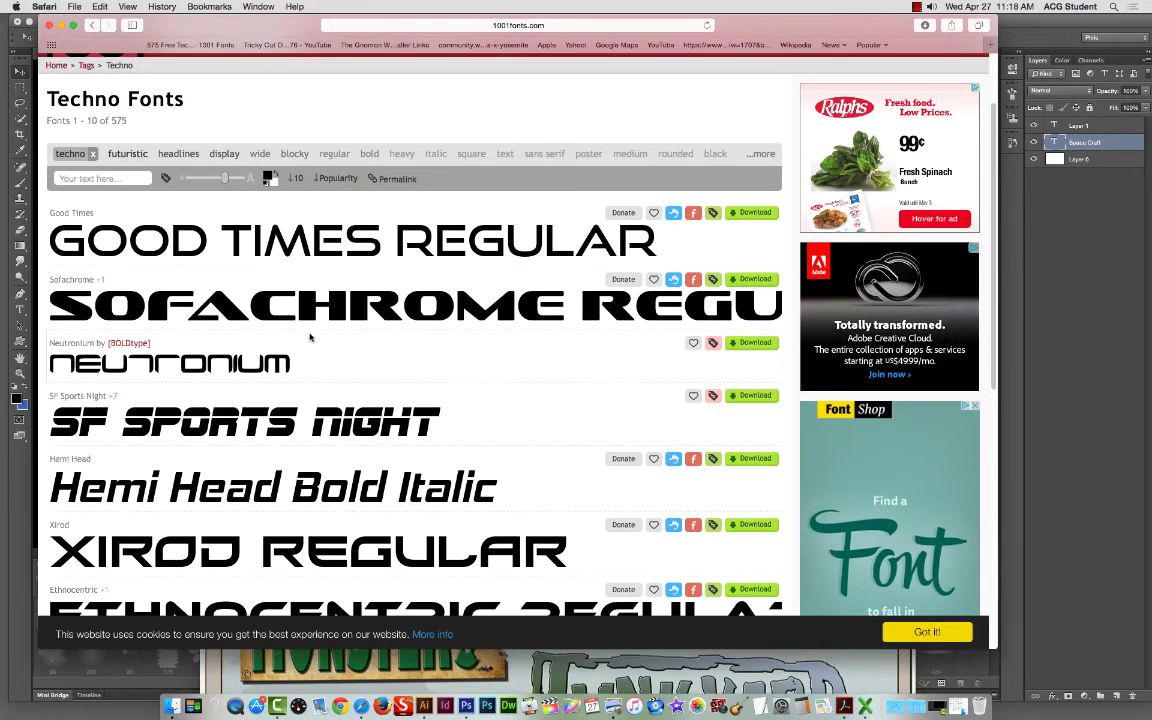
scroll(310, 338, down, 1)
scroll(100, 295, up, 3)
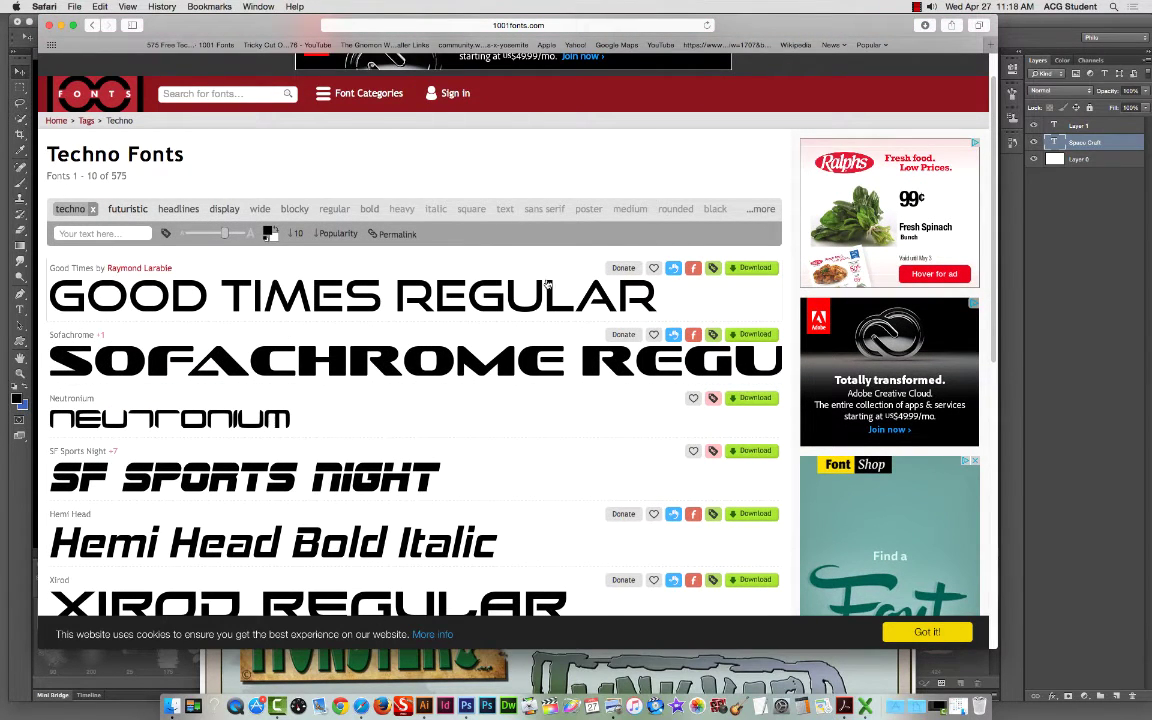
click(752, 268)
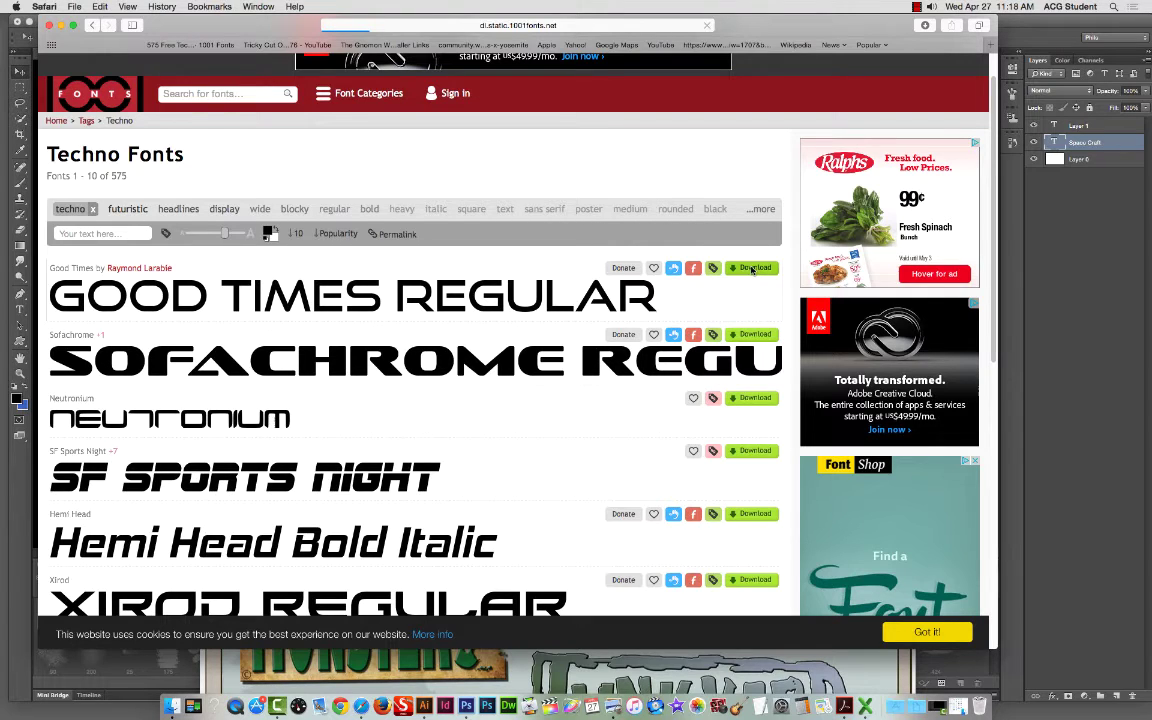
Step: Open the downloaded good-times folder in Finder and move its window toward the middle of the screen
mouse_move(820, 151)
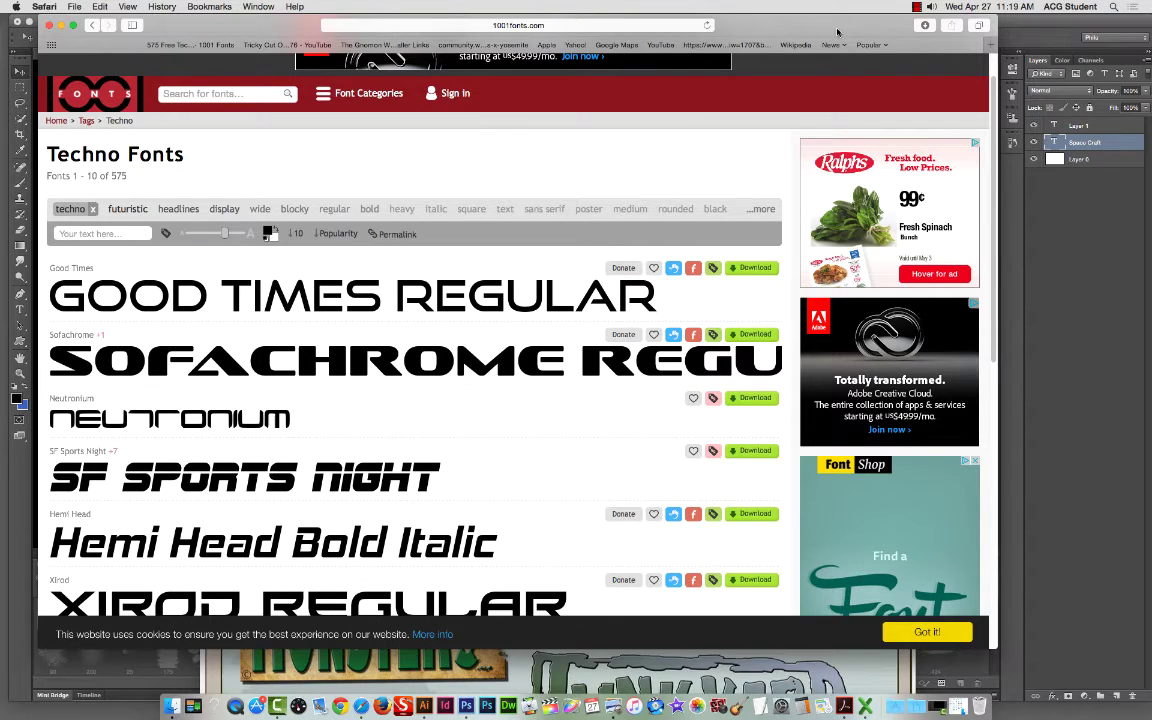
click(927, 27)
double_click(848, 77)
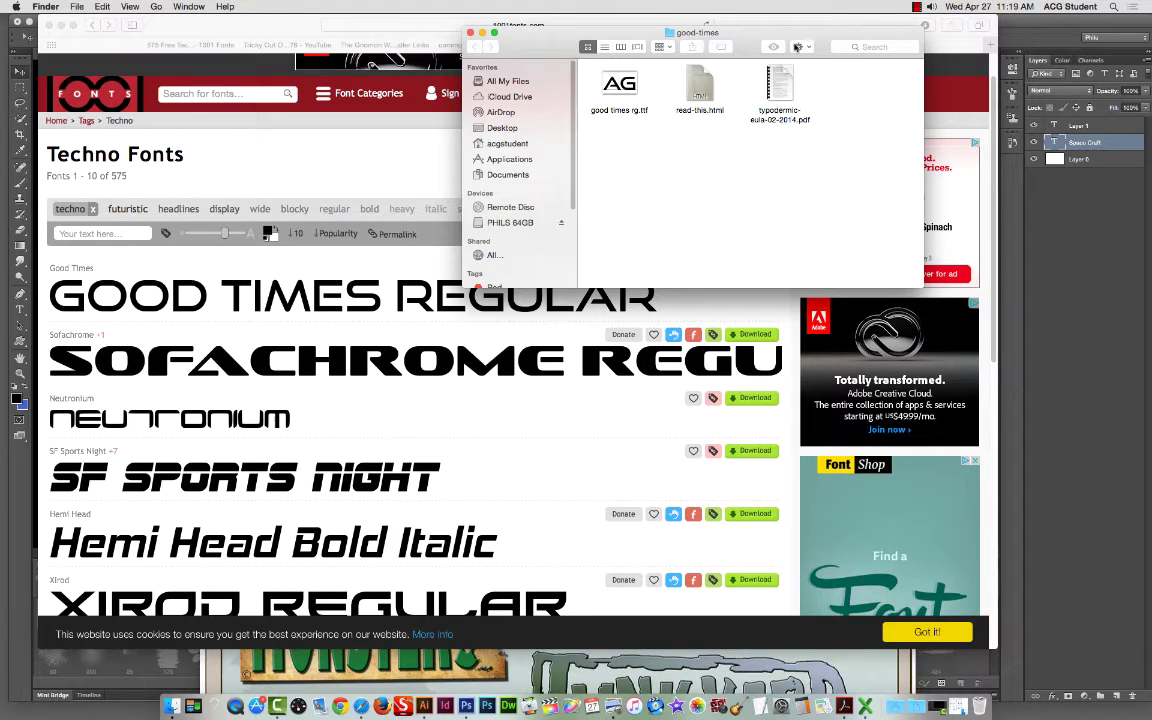
drag(797, 47, 687, 145)
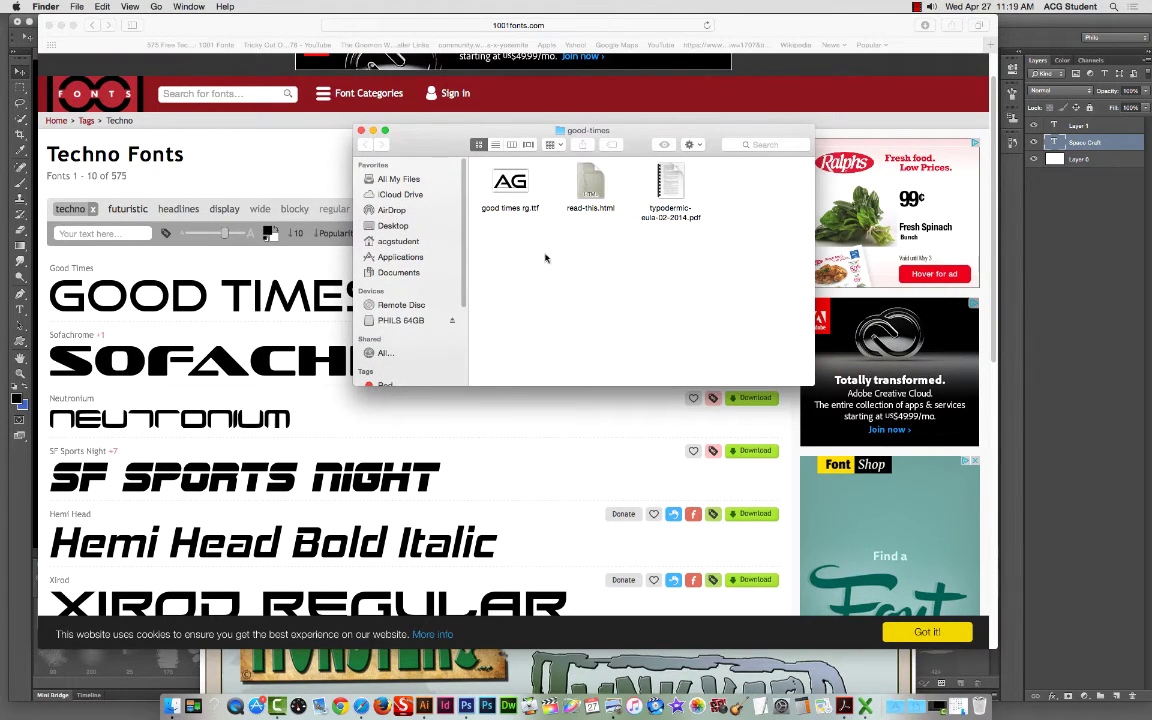
Step: Open typodermic-eula-02-2014.pdf, review the license agreement's installation and copyright terms, and close it
double_click(670, 185)
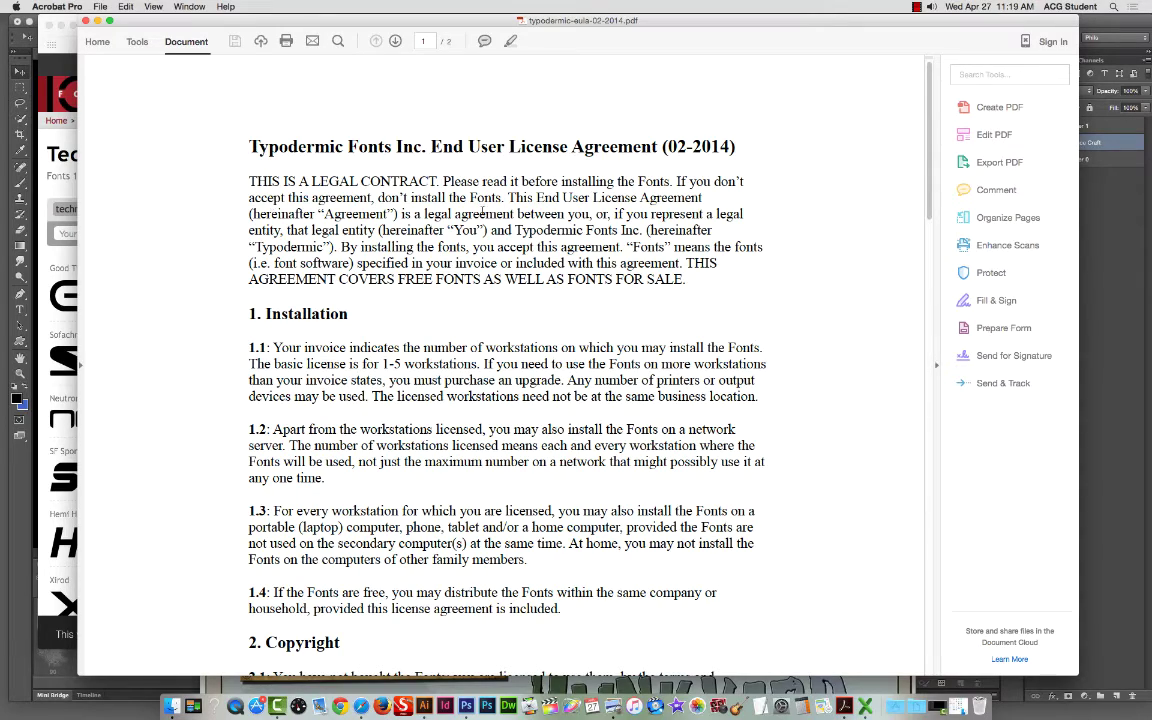
scroll(600, 220, down, 5)
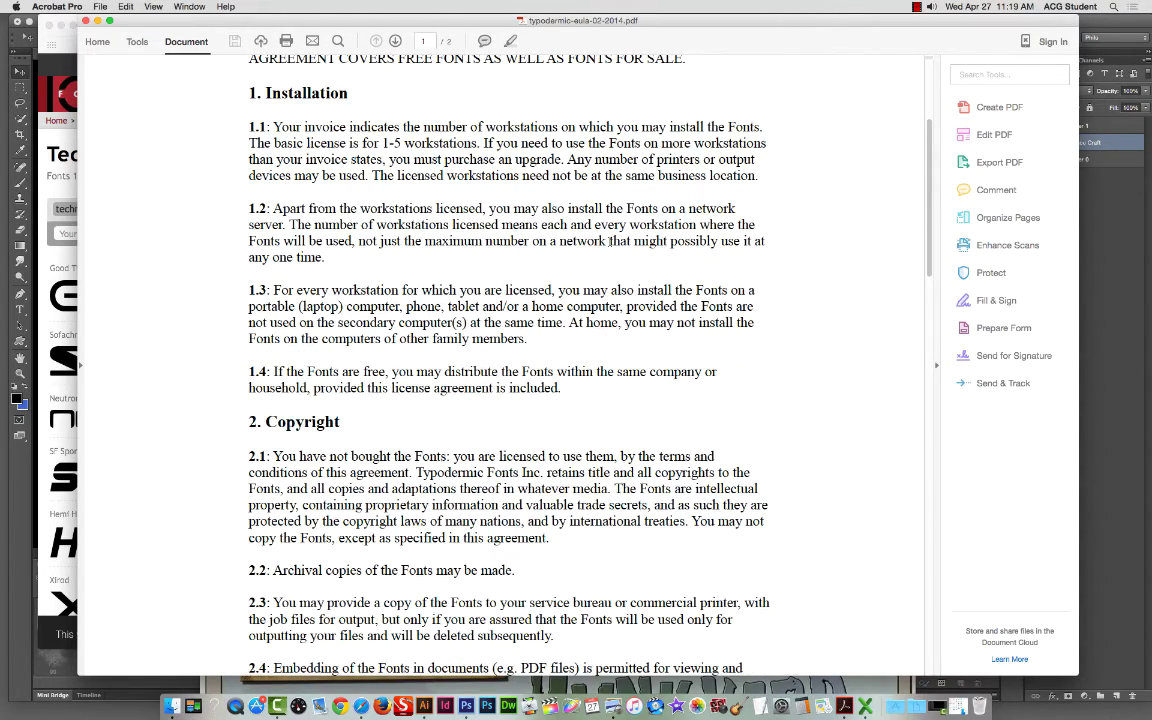
scroll(609, 241, up, 5)
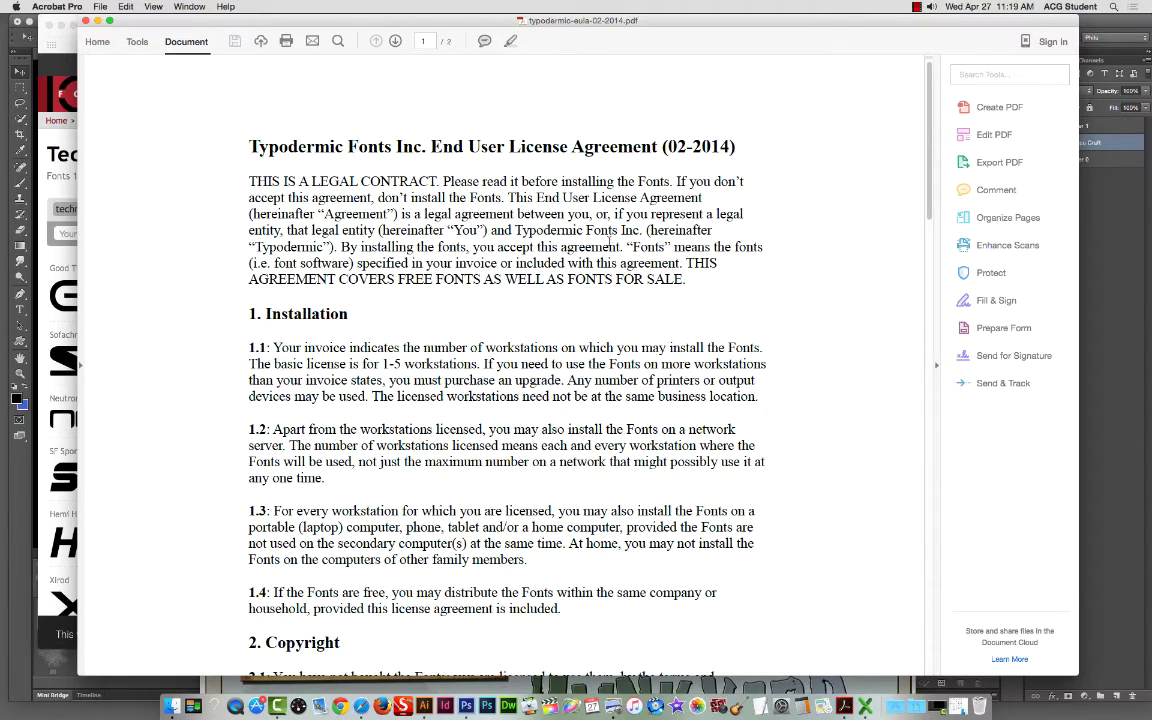
scroll(585, 248, down, 2)
scroll(305, 303, down, 10)
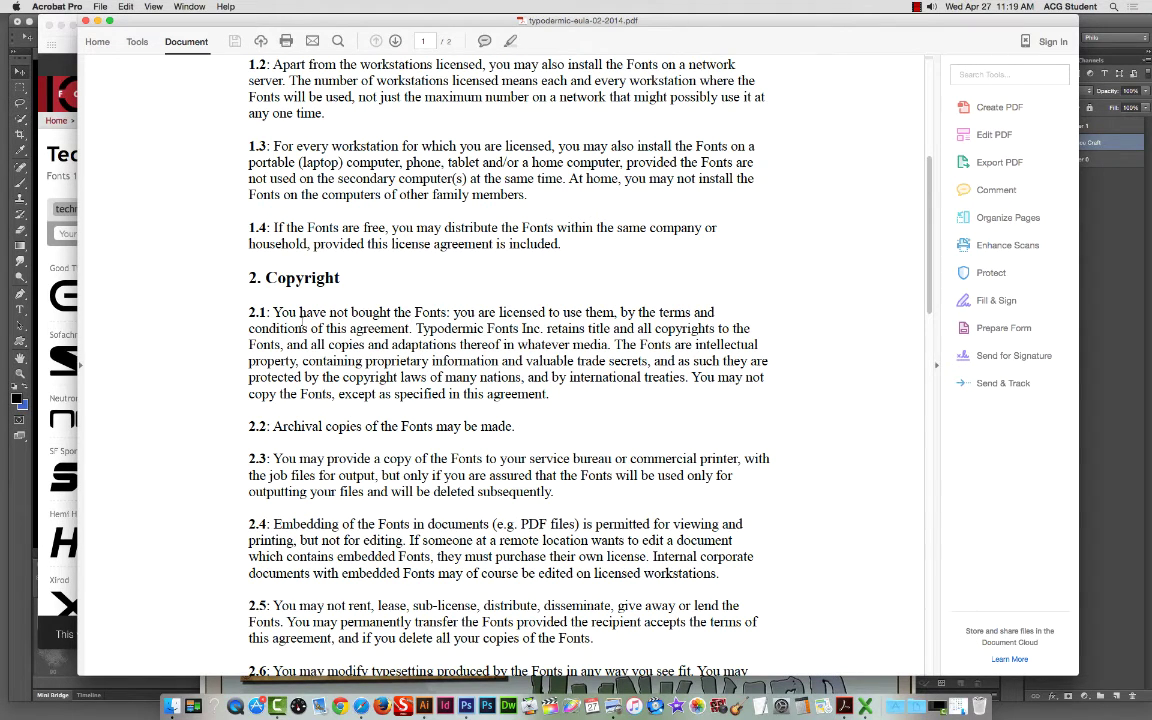
scroll(304, 321, down, 5)
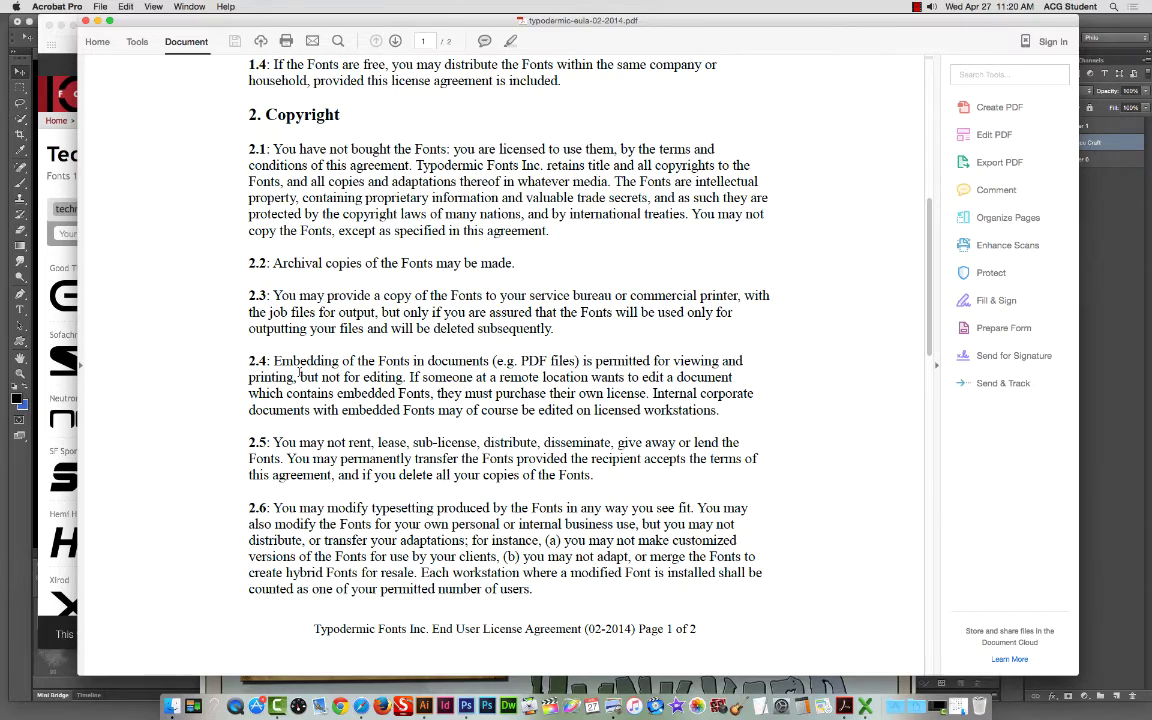
scroll(300, 167, up, 1)
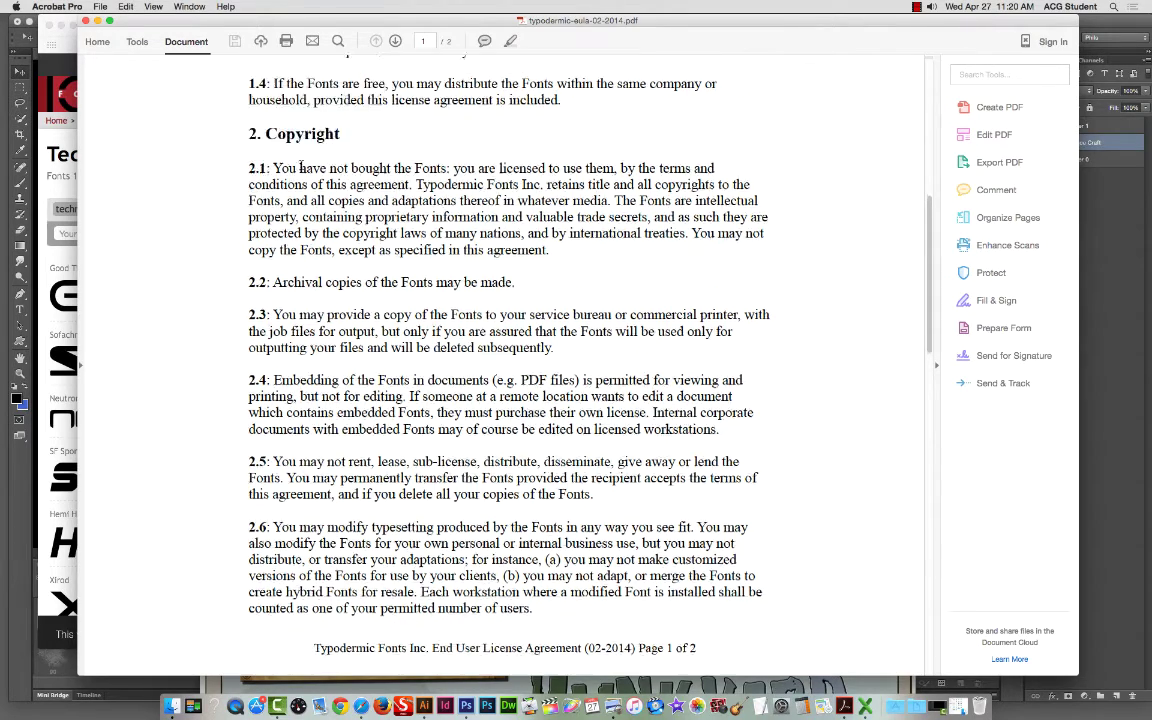
scroll(300, 167, up, 10)
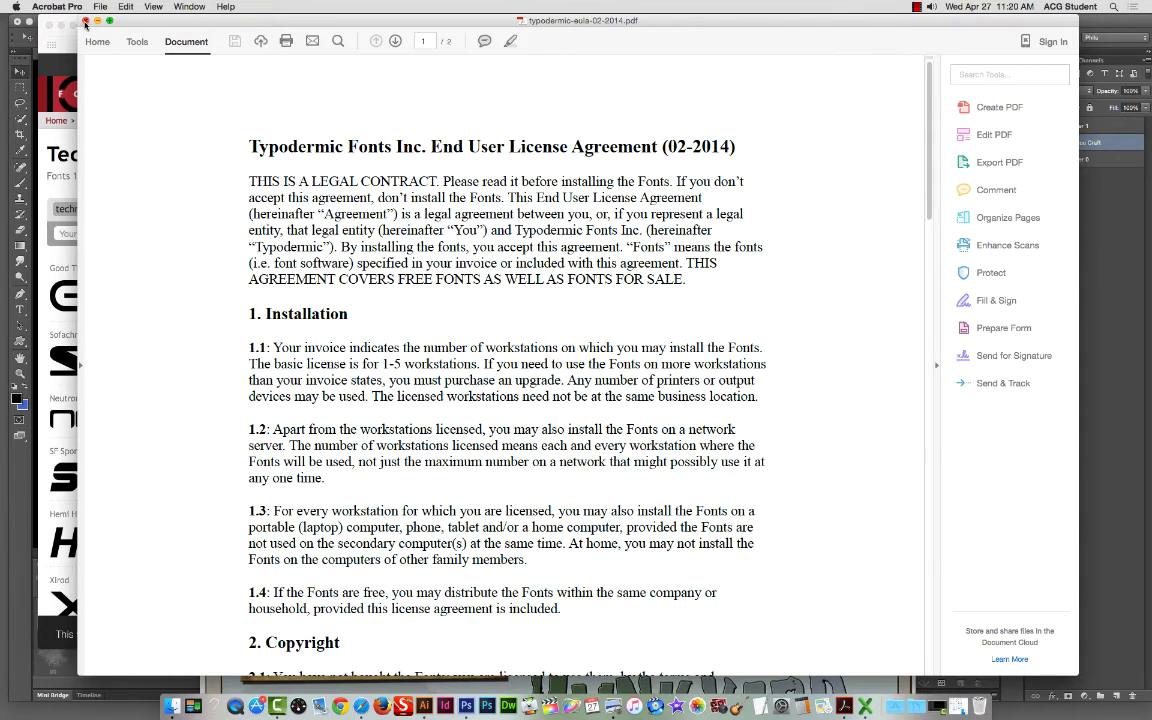
drag(117, 21, 123, 21)
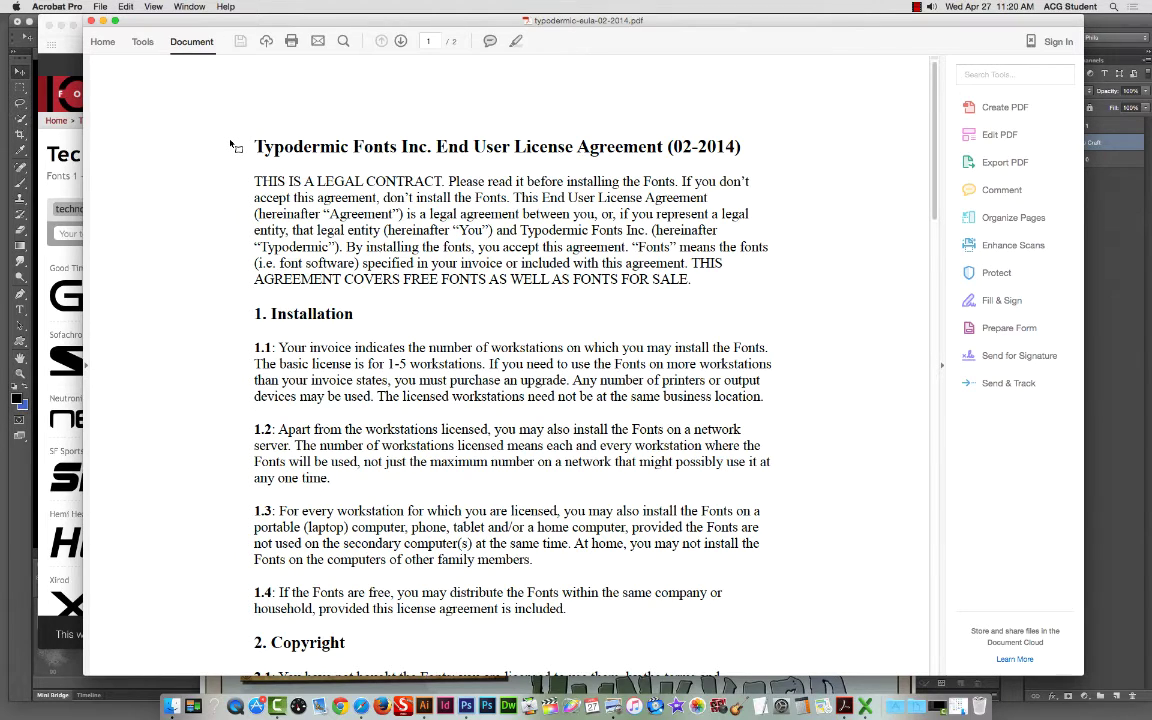
scroll(200, 155, down, 3)
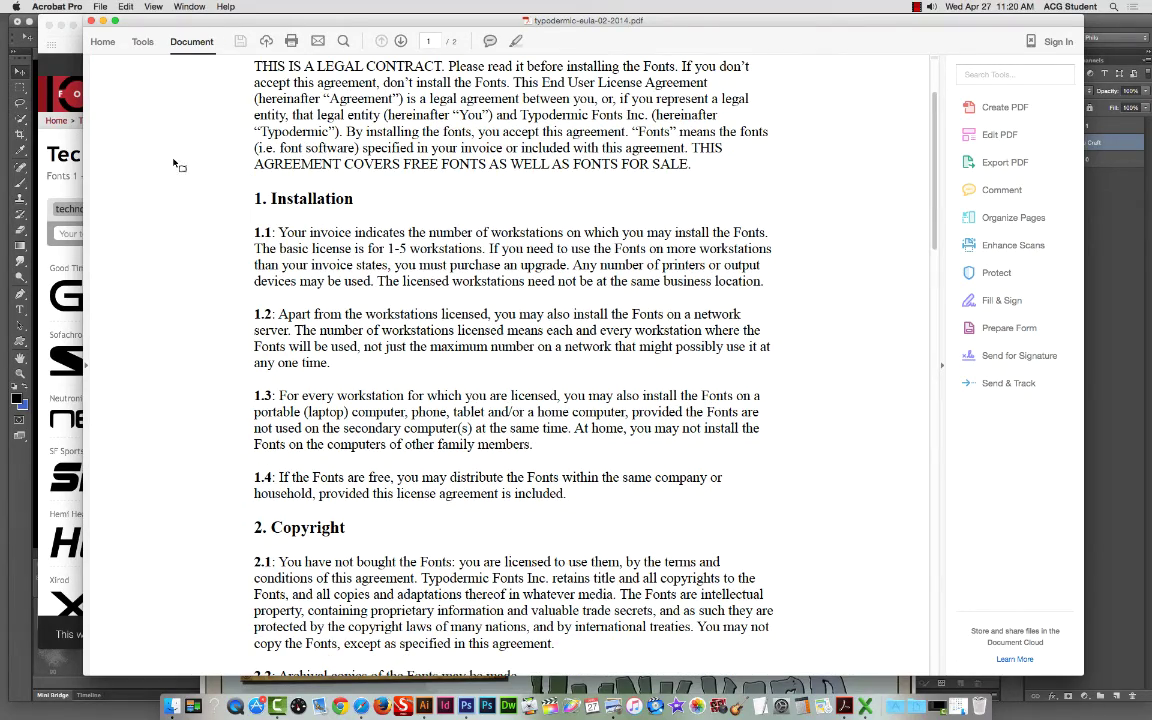
scroll(173, 163, down, 3)
scroll(173, 163, down, 10)
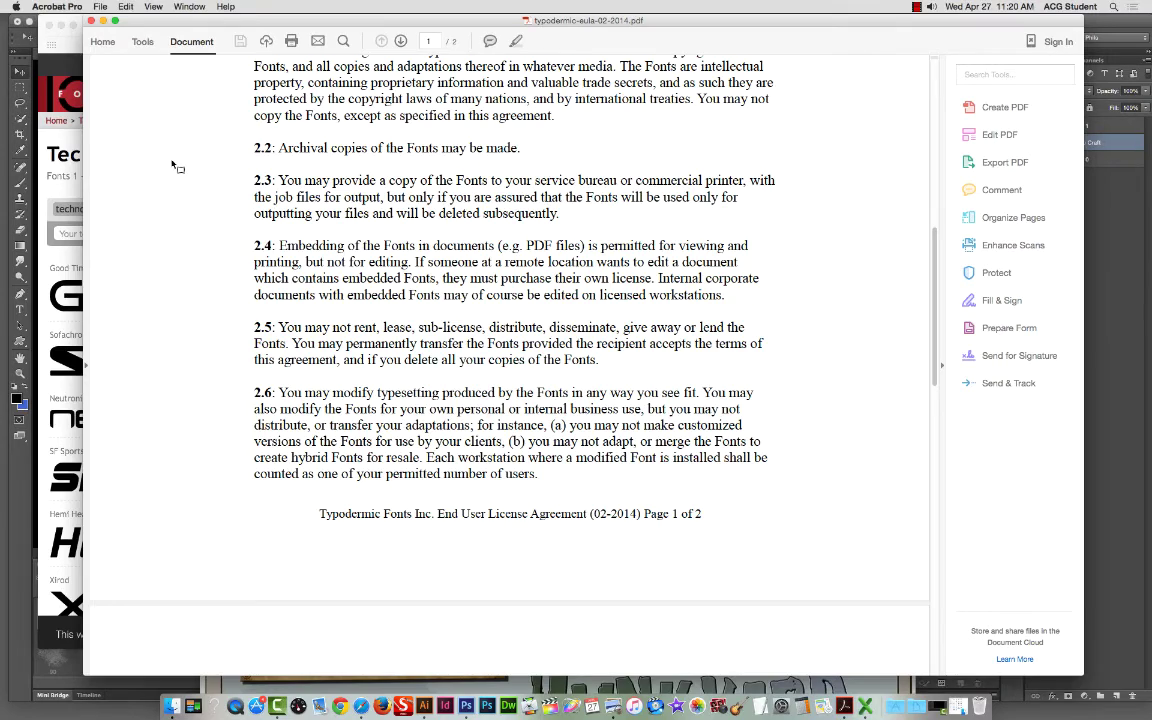
scroll(516, 397, up, 10)
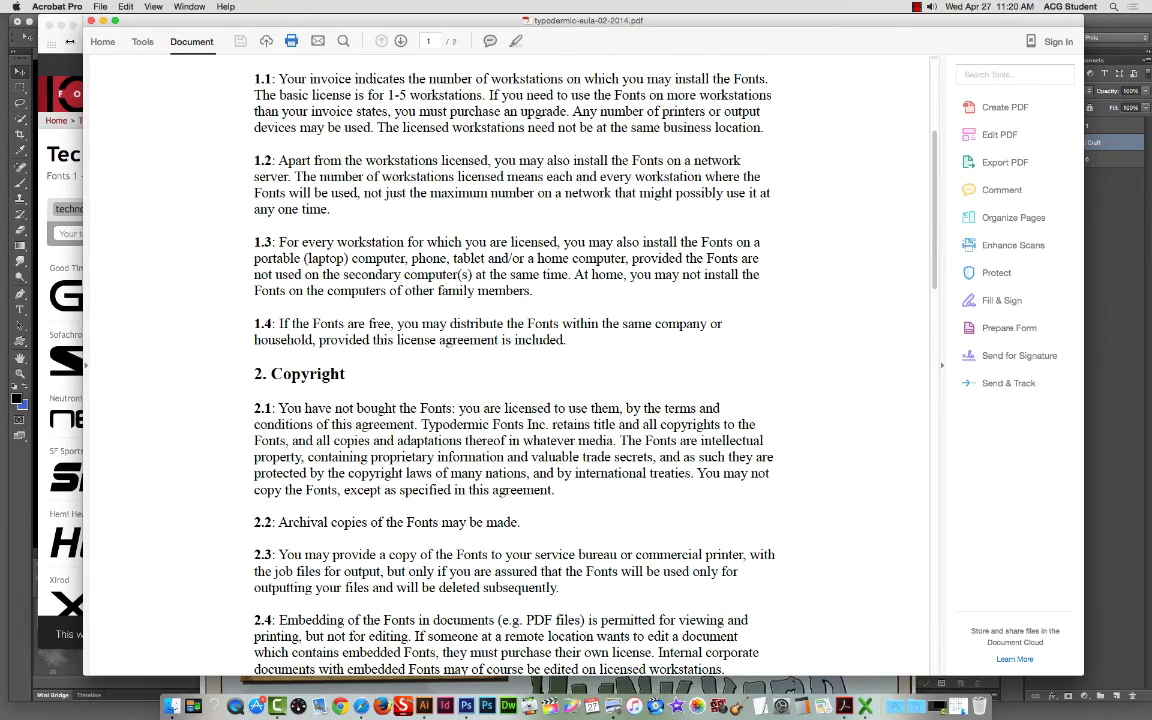
click(91, 20)
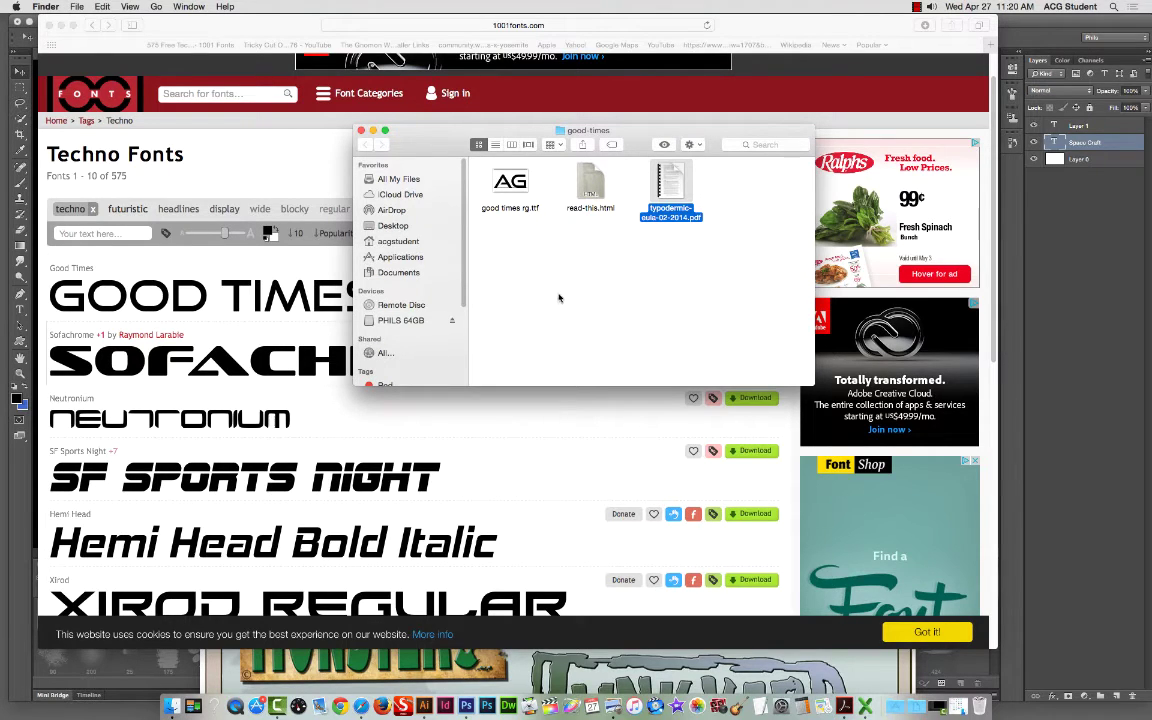
Step: Open good times rg.ttf in Font Book, check its available styles, and install the Good Times font
double_click(512, 183)
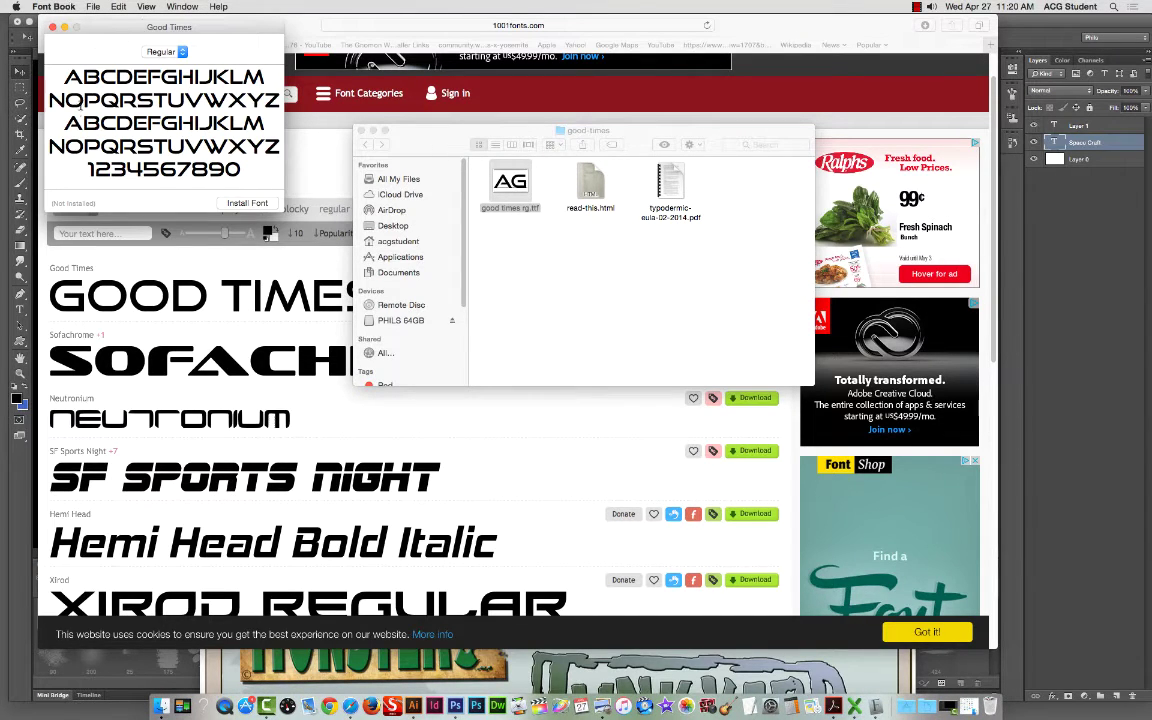
click(182, 51)
click(168, 51)
click(256, 205)
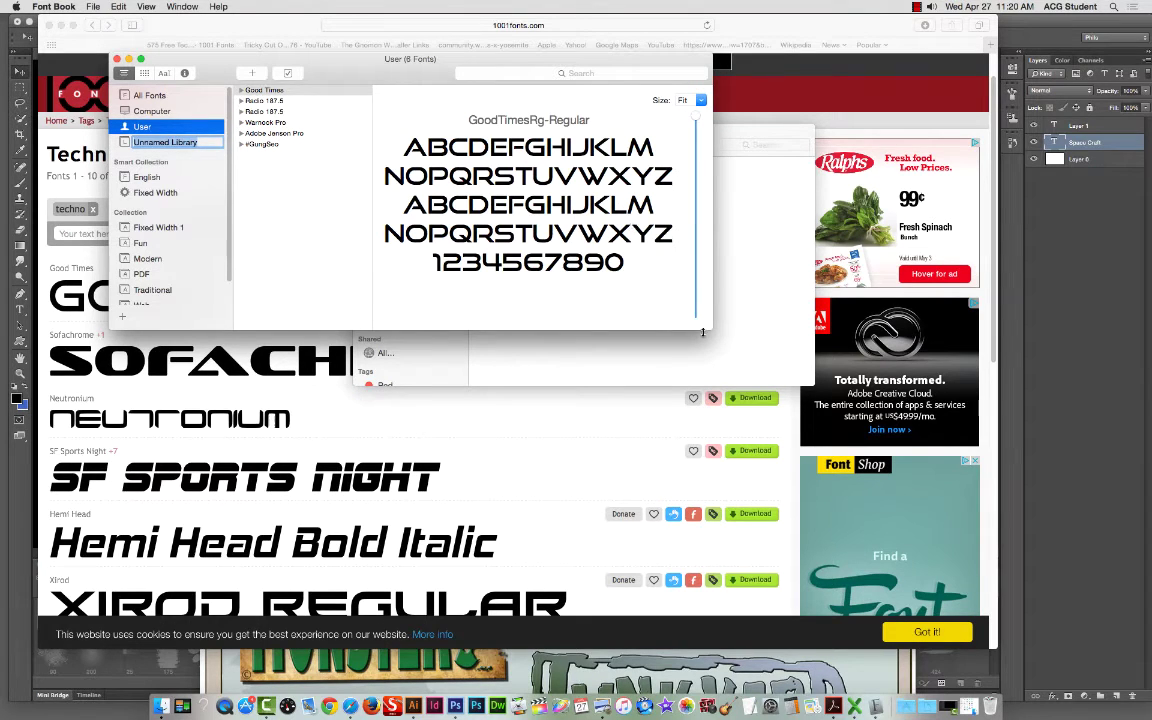
Step: Enlarge the Font Book window and compare the previews of the Radio 187.5 and Good Times fonts
drag(707, 328, 718, 453)
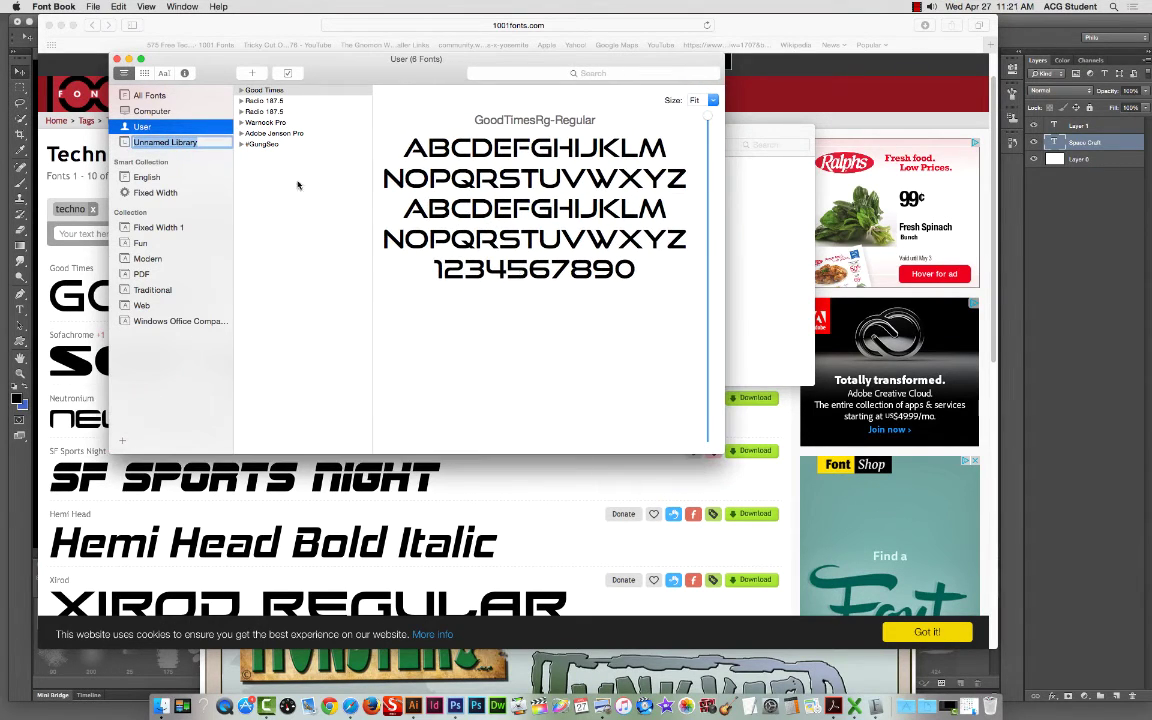
click(266, 101)
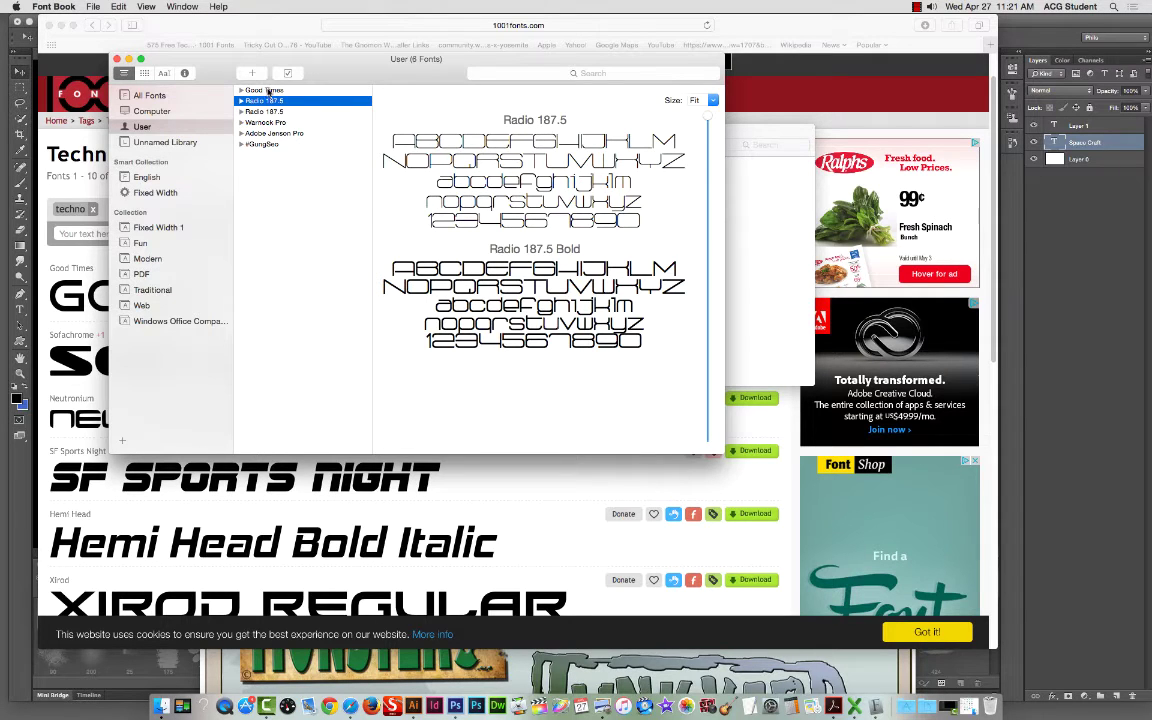
click(266, 90)
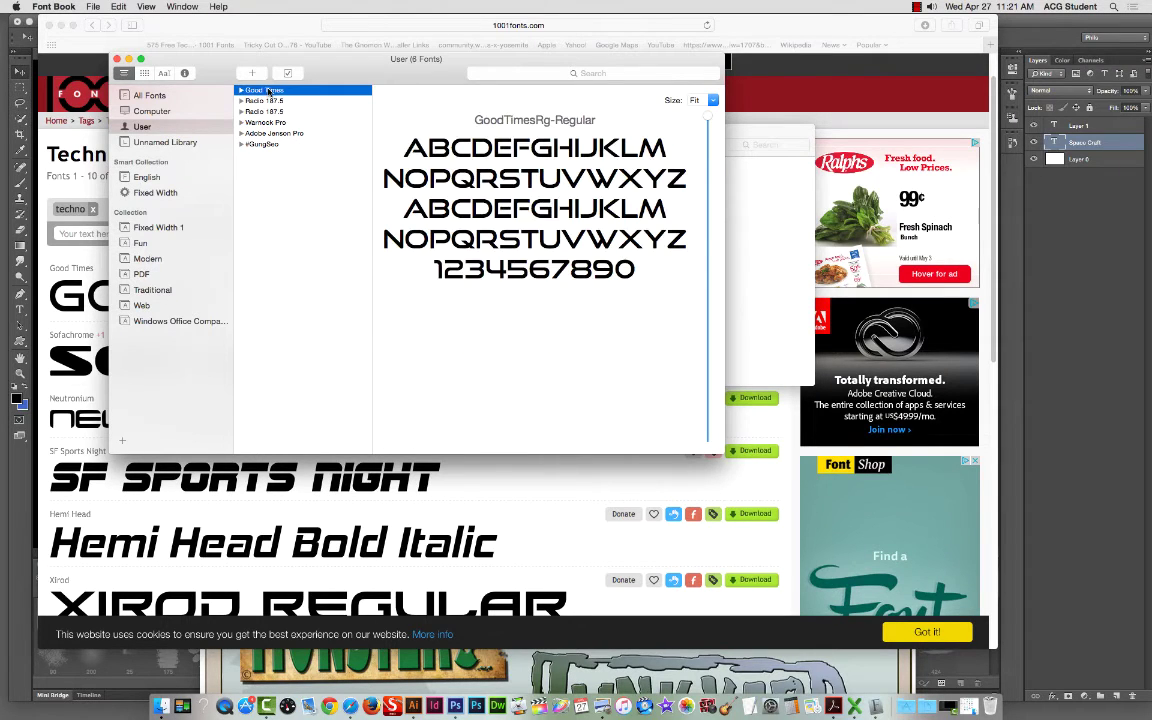
Step: Move the Font Book and Safari windows out of the way and switch to the Space Craft document in Photoshop
drag(221, 62, 86, 340)
click(221, 30)
drag(221, 30, 399, 509)
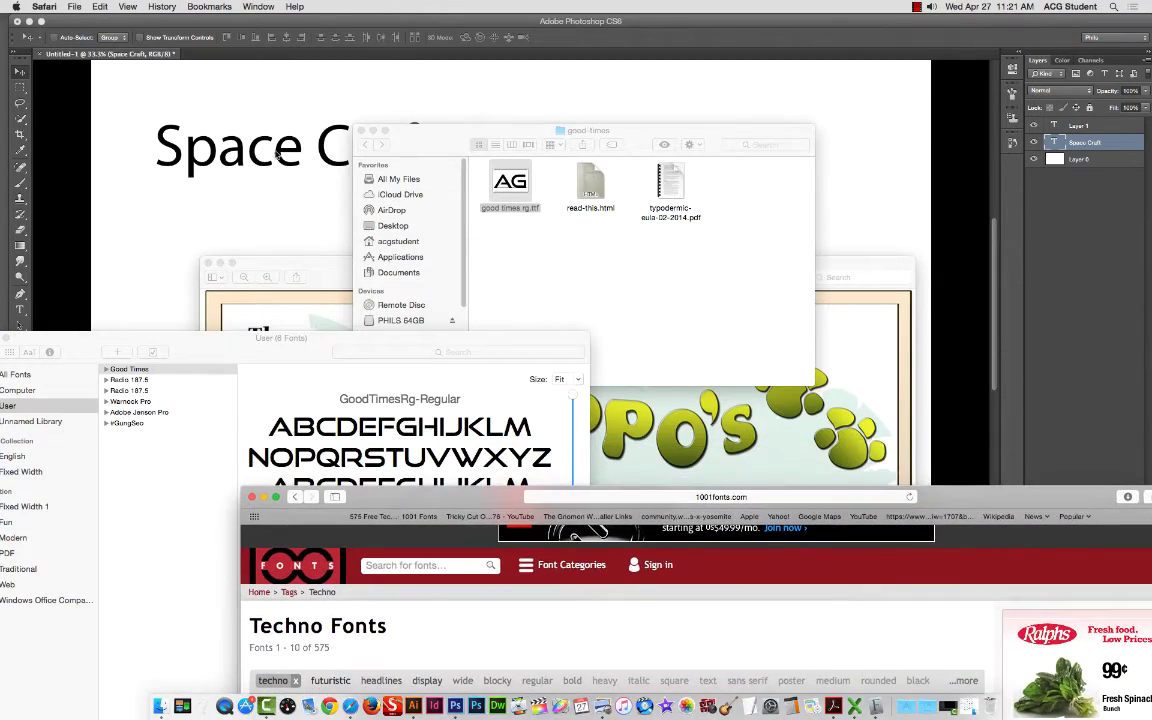
click(121, 38)
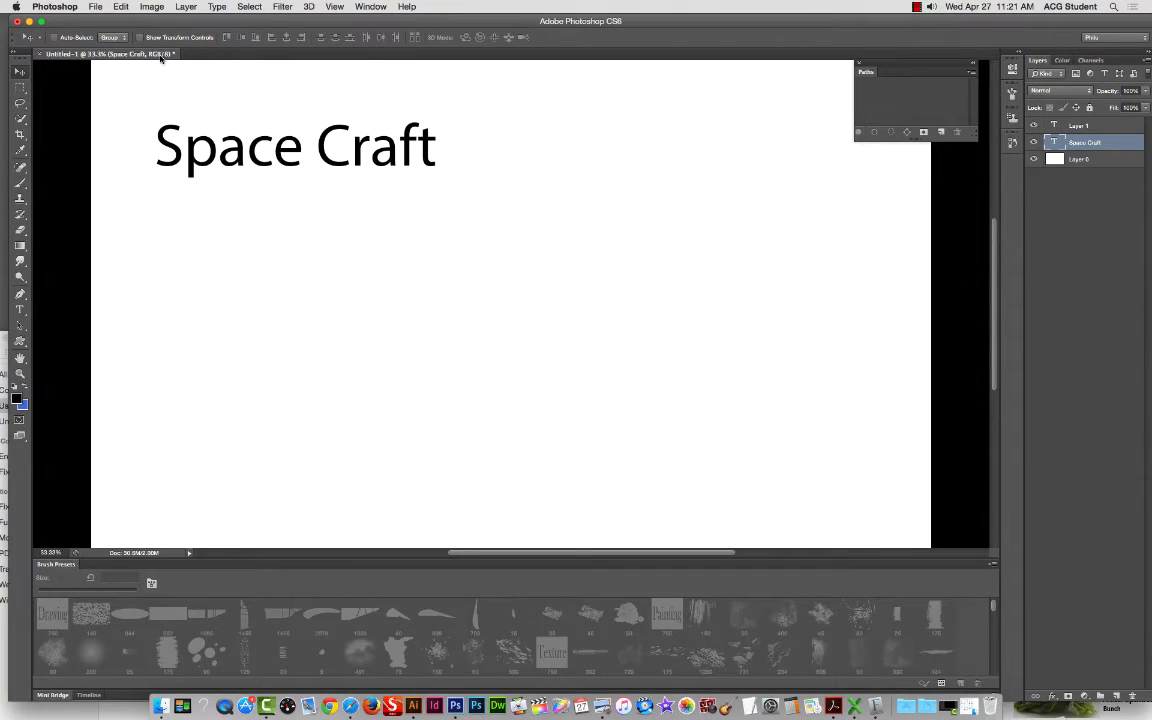
Step: Duplicate the Space Craft text layer and move the copy directly below the original title
key(t)
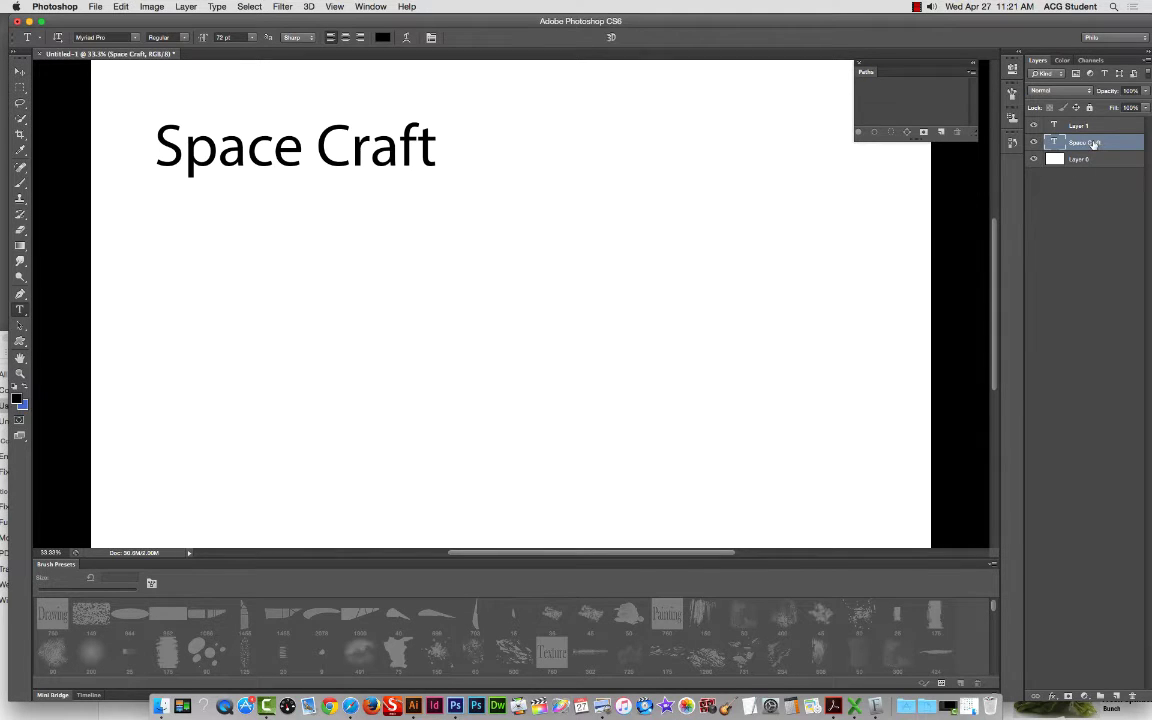
right_click(1095, 144)
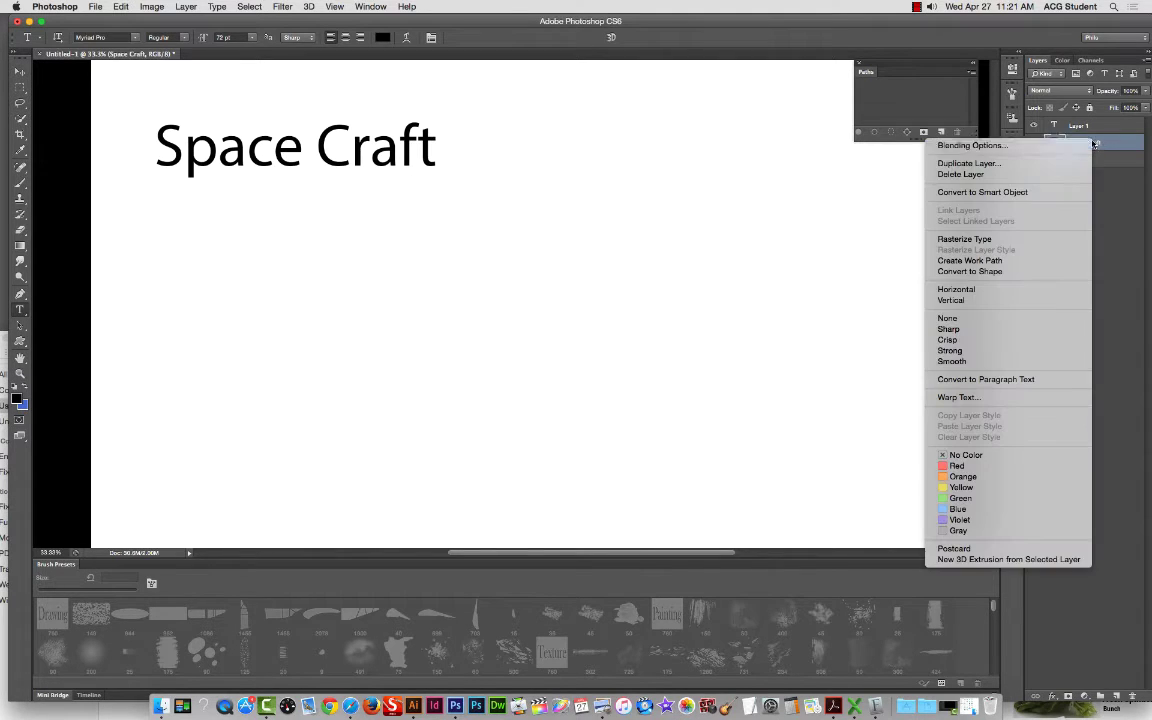
click(1035, 162)
click(694, 301)
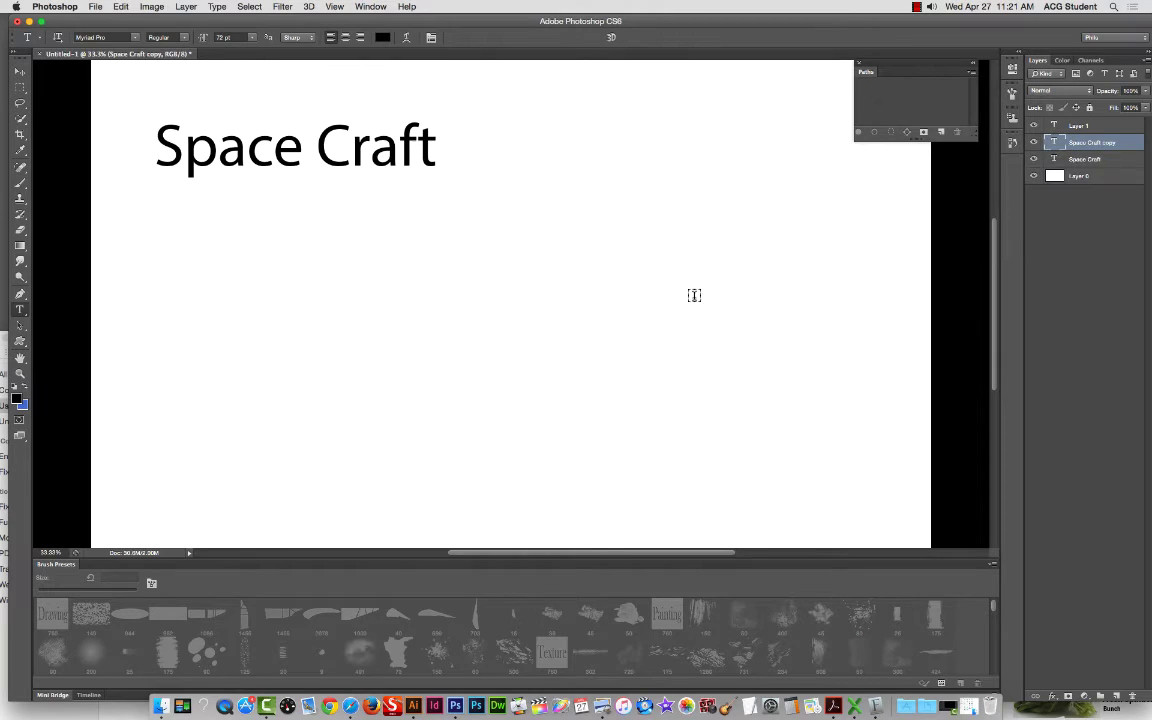
key(v)
drag(414, 177, 84, 196)
Step: Change the font of the duplicated Space Craft text to Good Times and commit the edit
key(t)
click(437, 226)
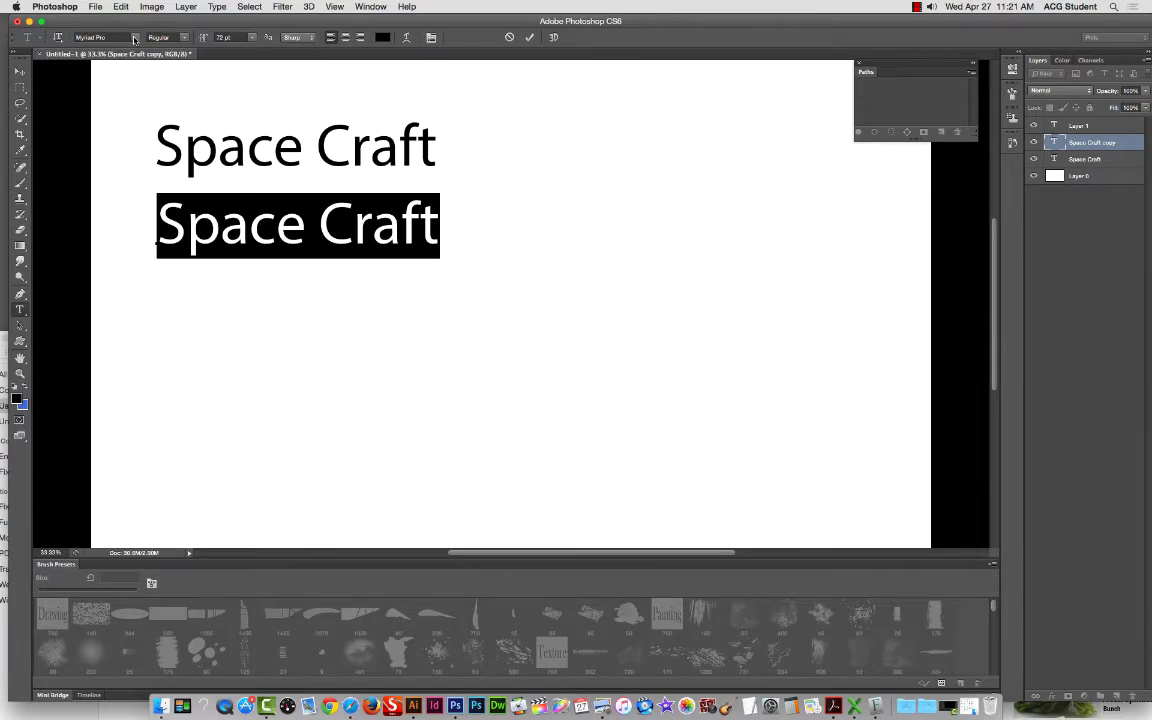
click(134, 39)
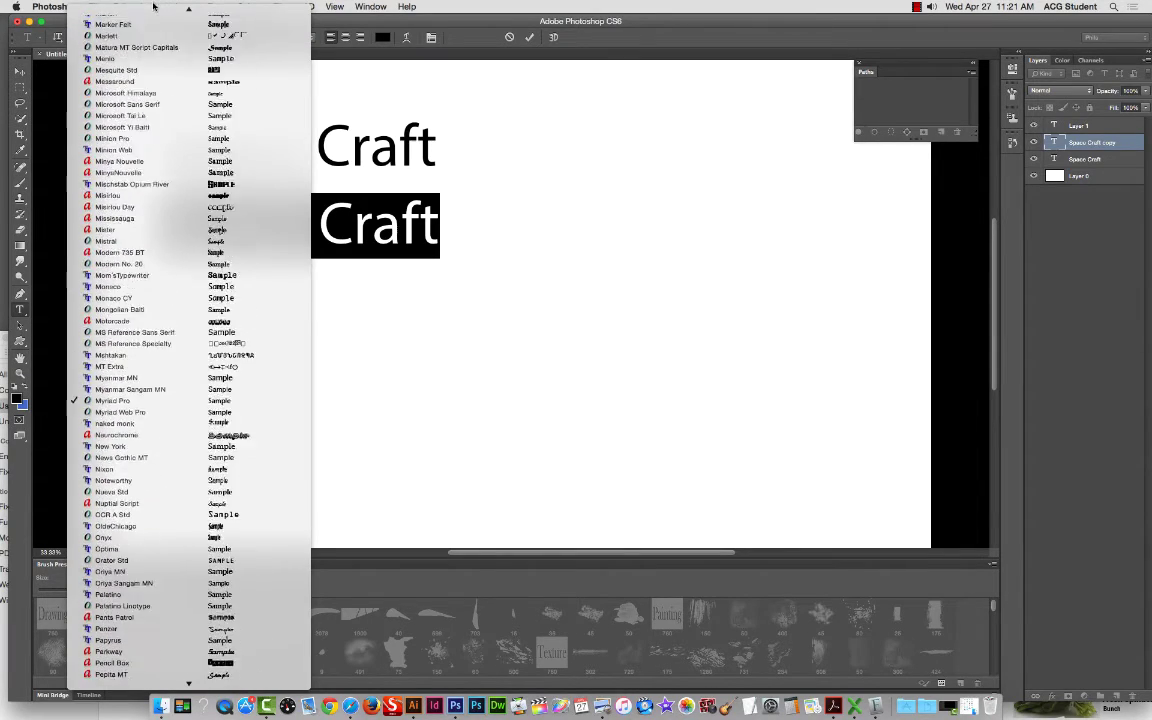
scroll(153, 6, up, 15)
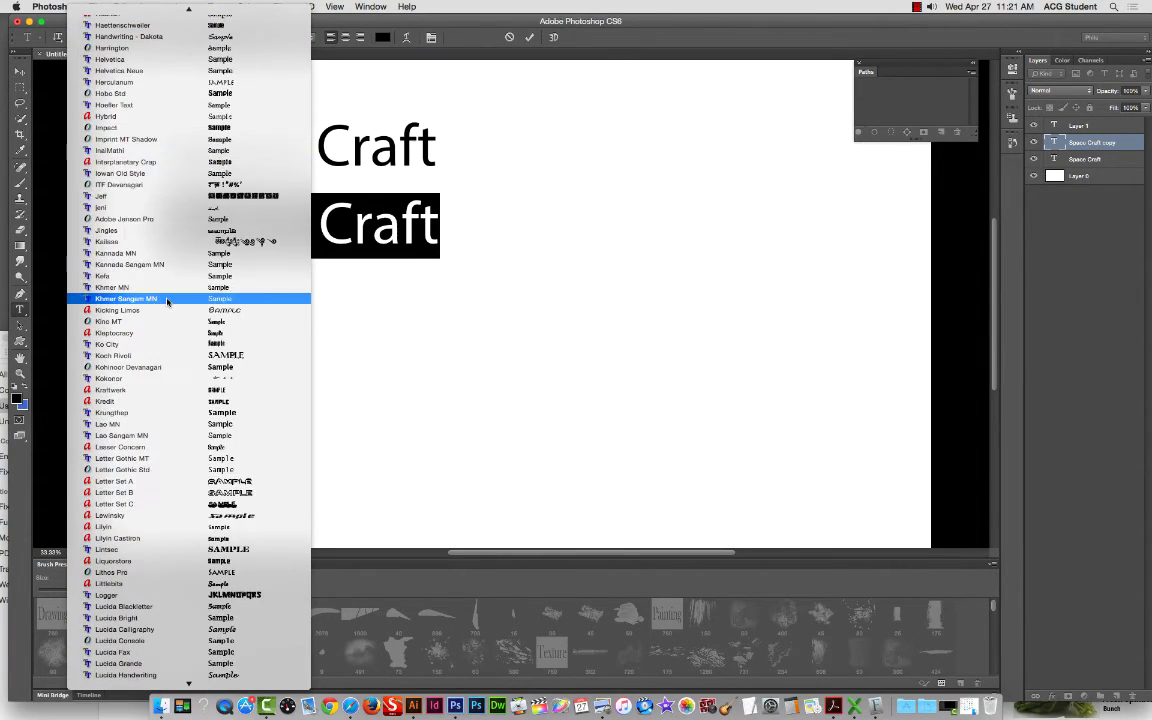
scroll(140, 20, up, 3)
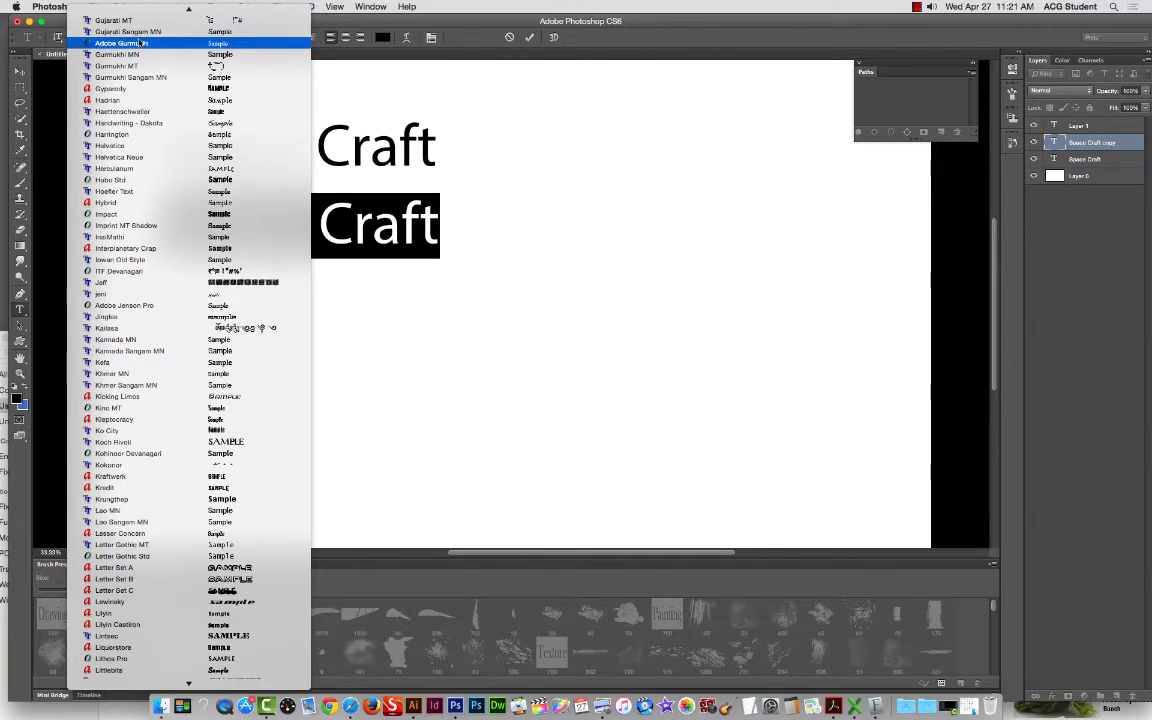
scroll(130, 45, up, 2)
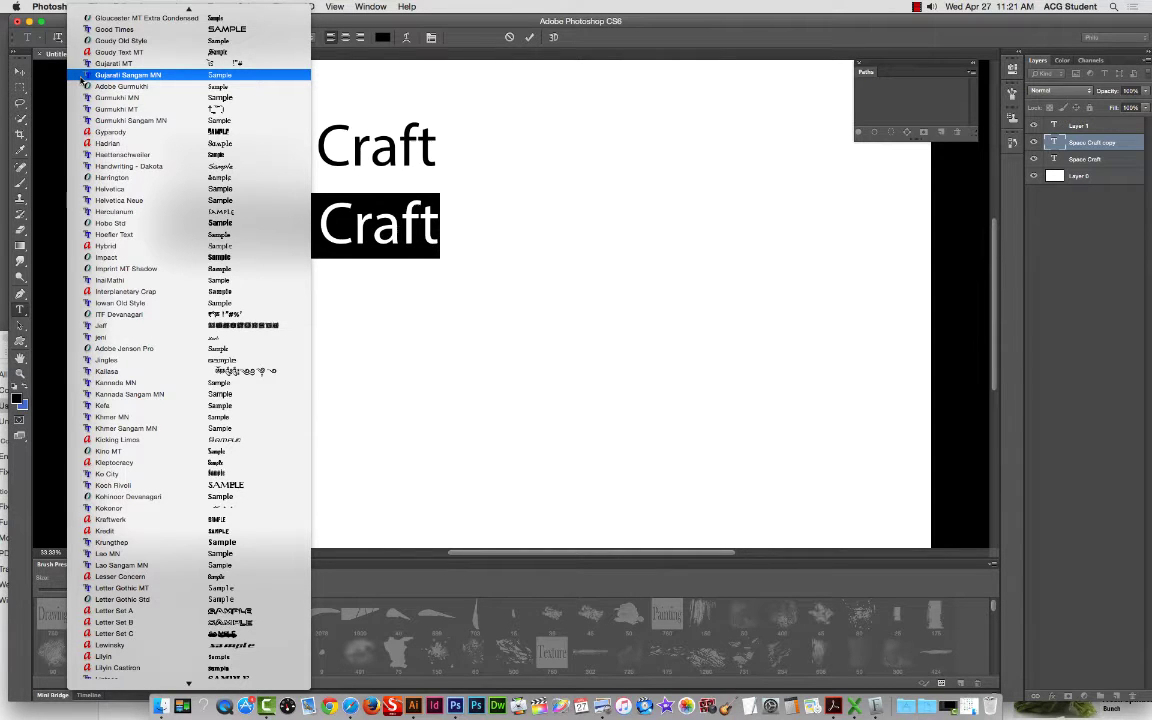
click(84, 76)
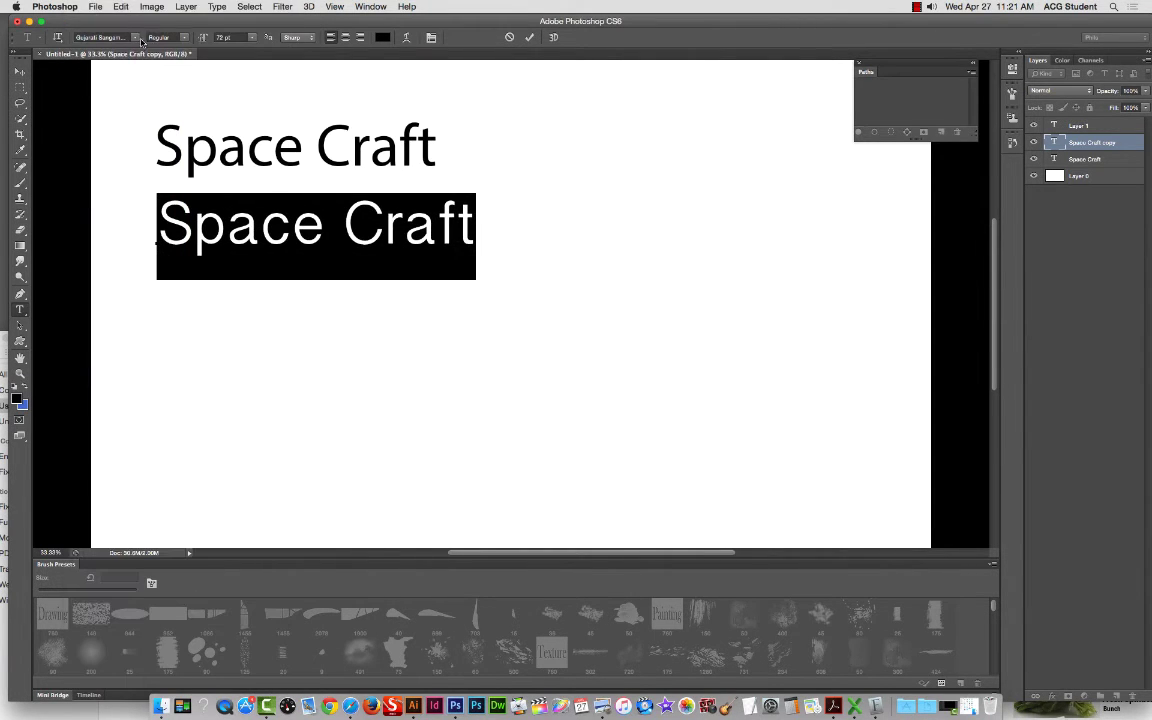
click(120, 38)
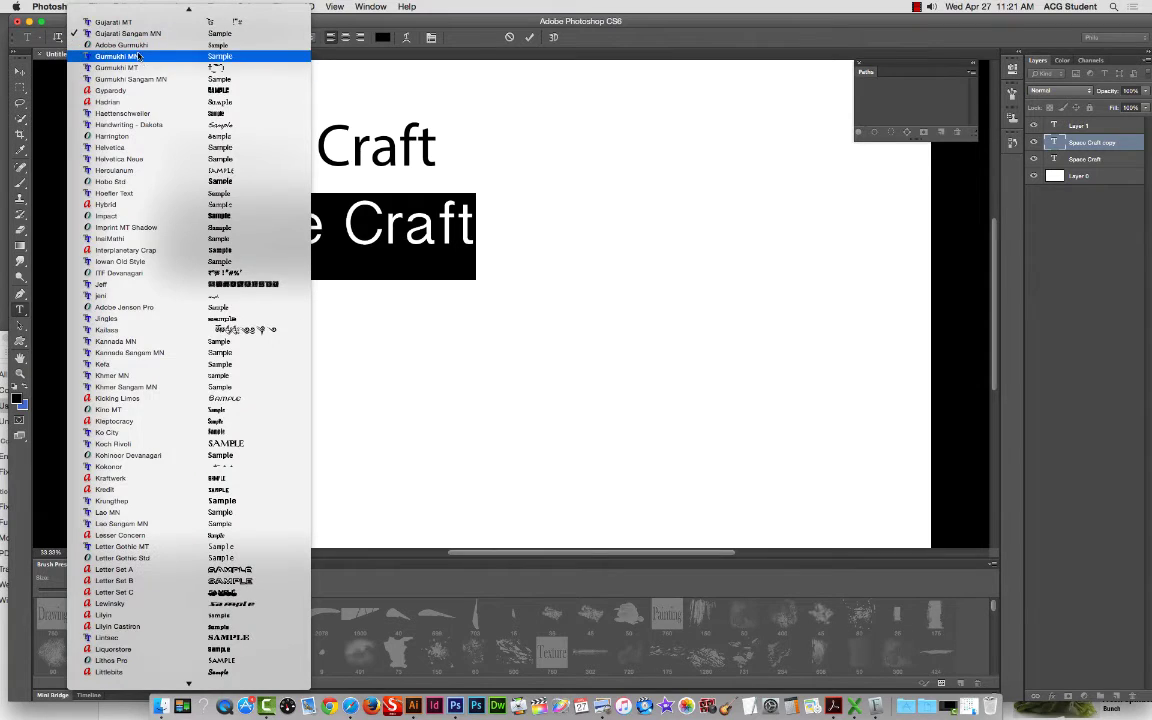
scroll(130, 52, up, 3)
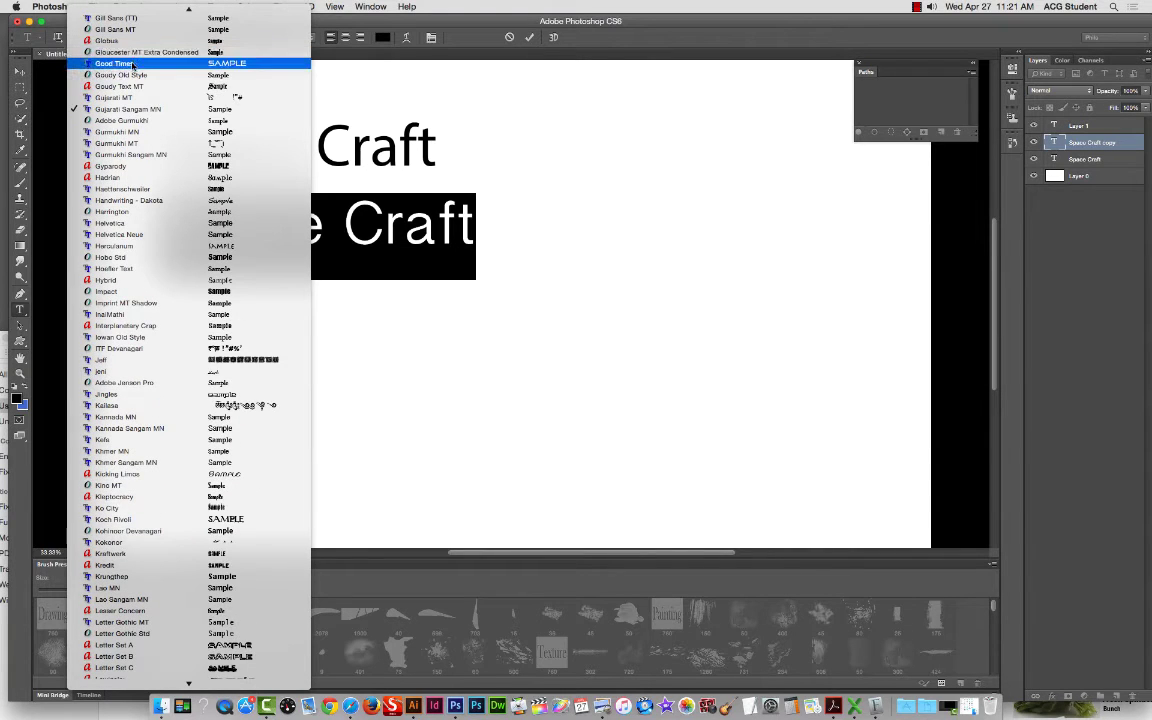
click(131, 65)
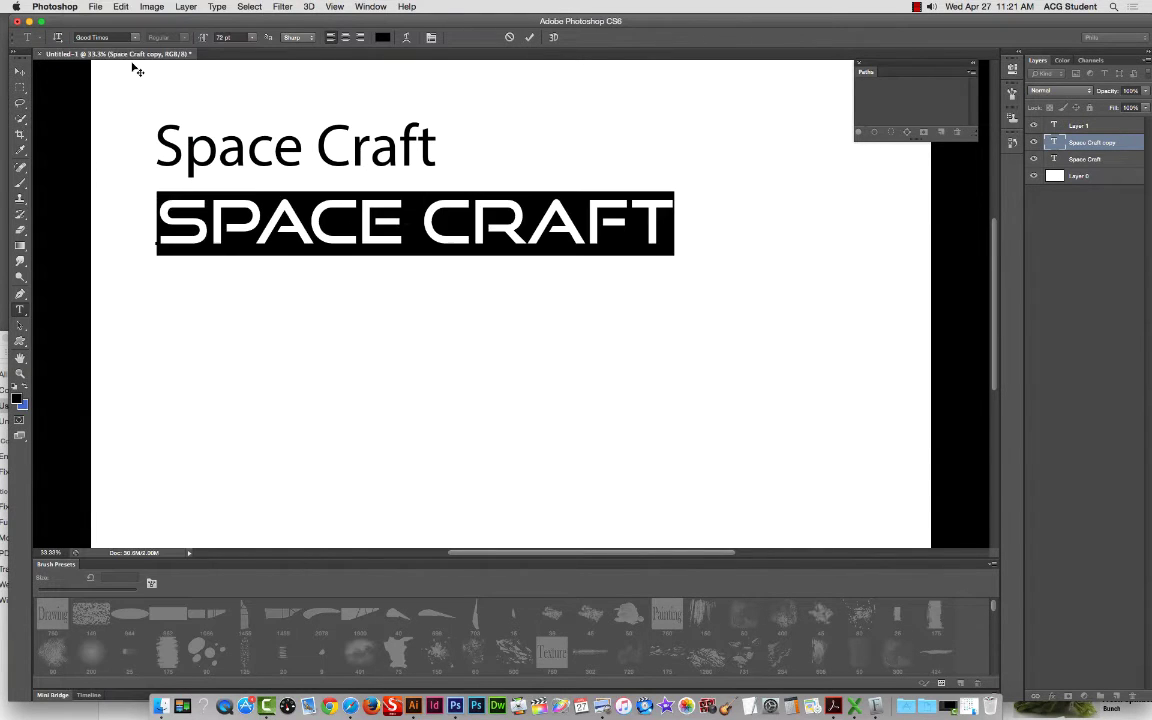
click(21, 72)
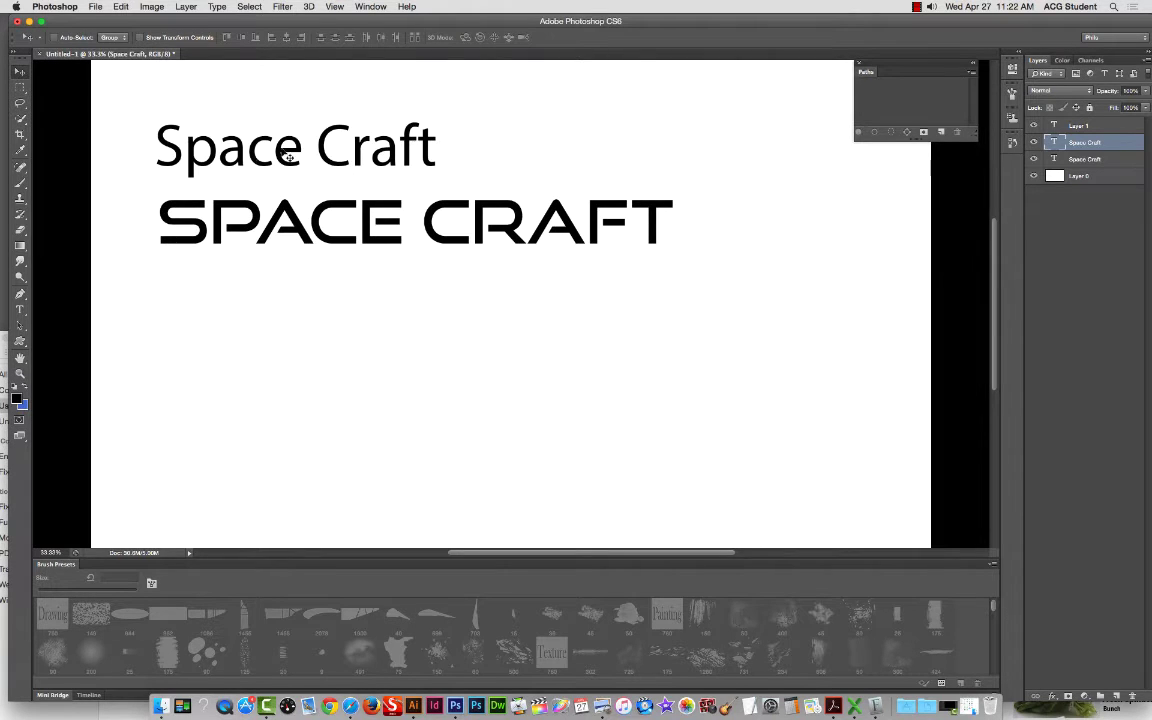
Step: Toggle the Good Times layer's visibility off and on, and select the original Myriad Pro Space Craft layer with the Type tool active
click(1035, 142)
click(1035, 142)
right_click(426, 143)
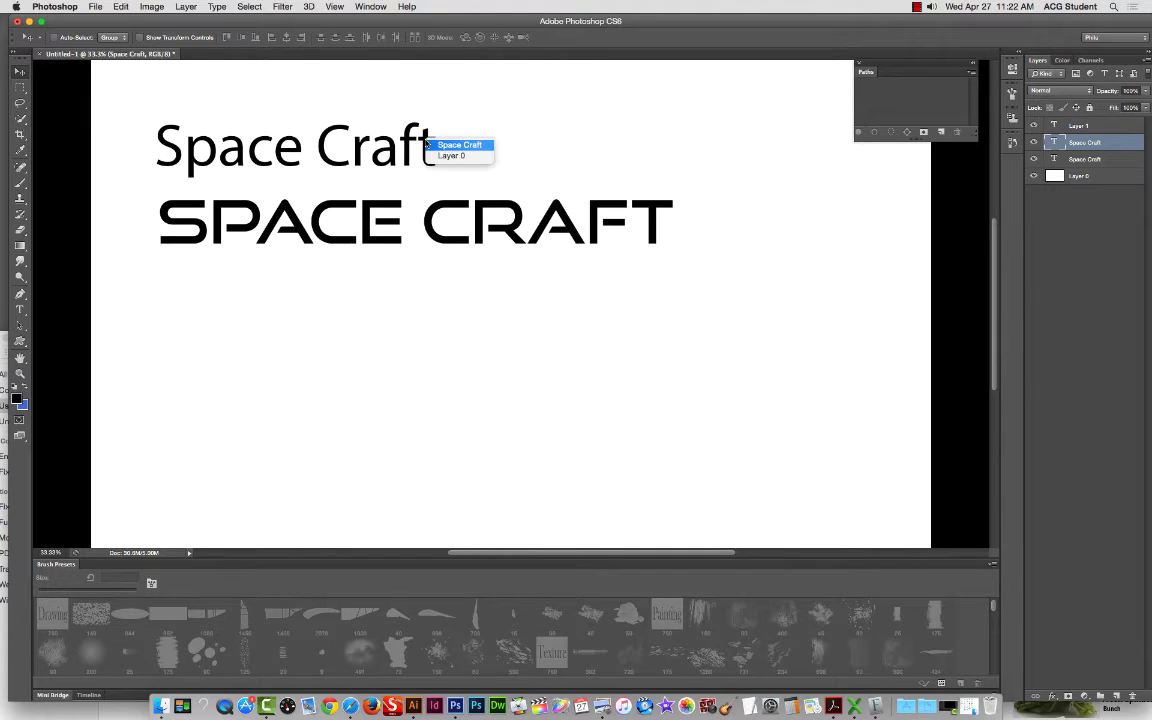
click(445, 145)
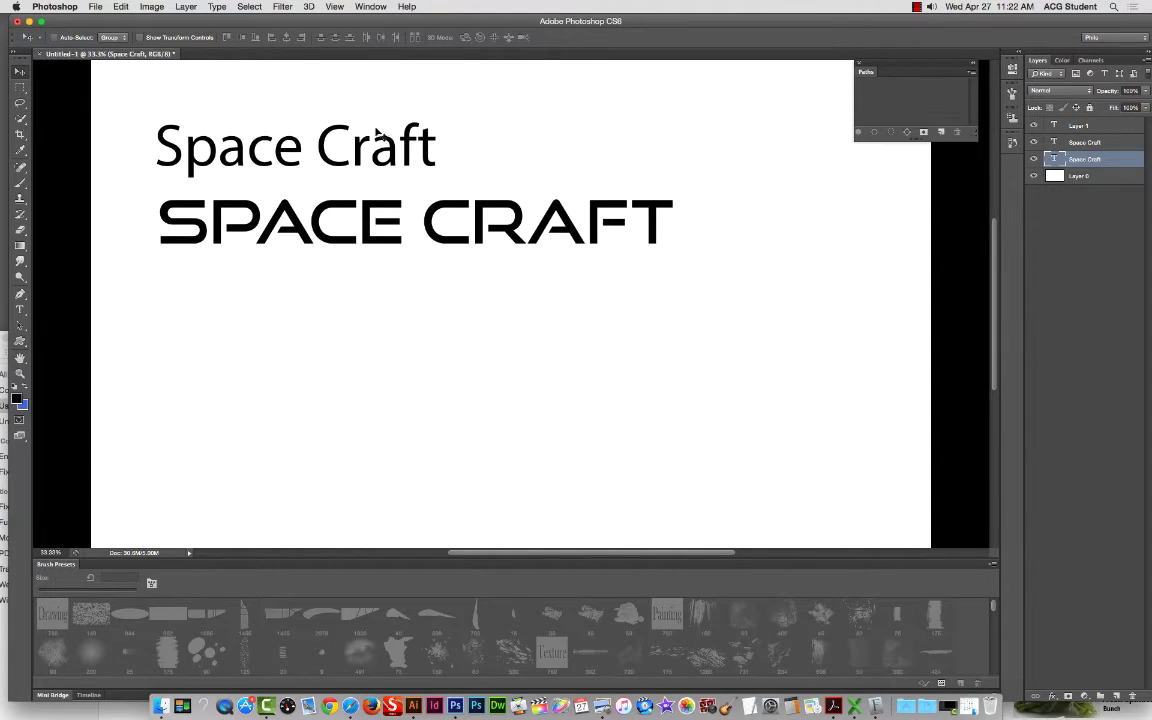
key(t)
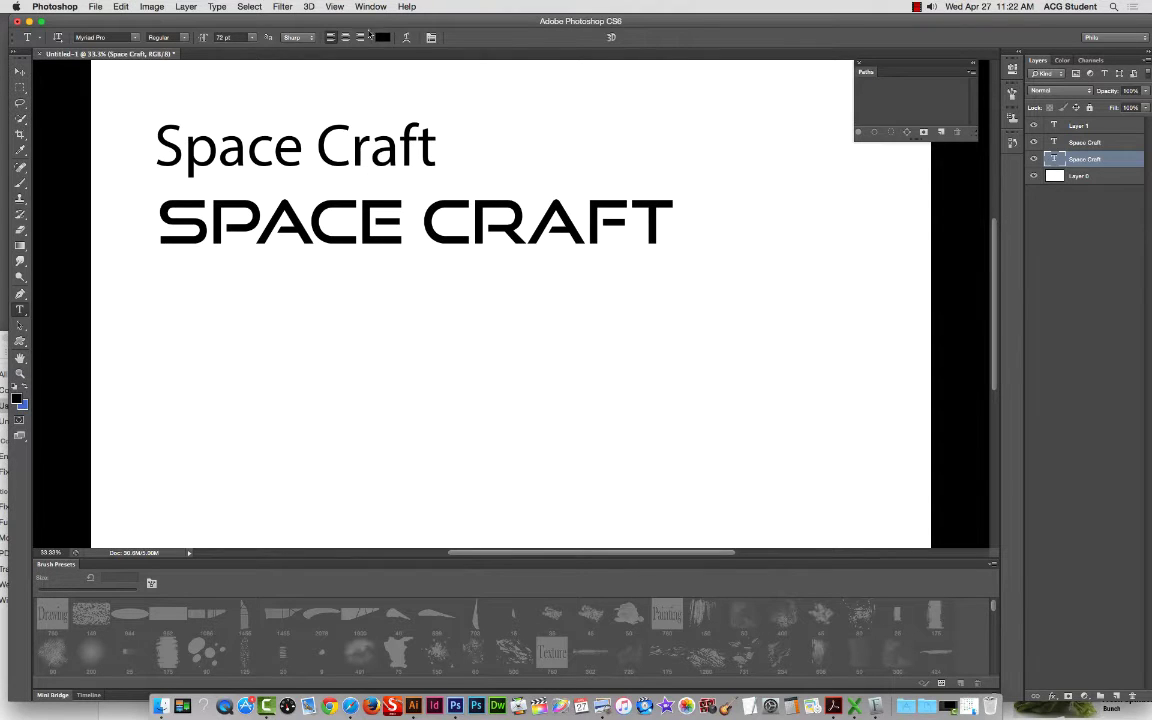
Step: Move the Photoshop window down to uncover the desktop, and separate the New Fonts 4-25-16 and radio-1875 folders
drag(197, 18, 226, 167)
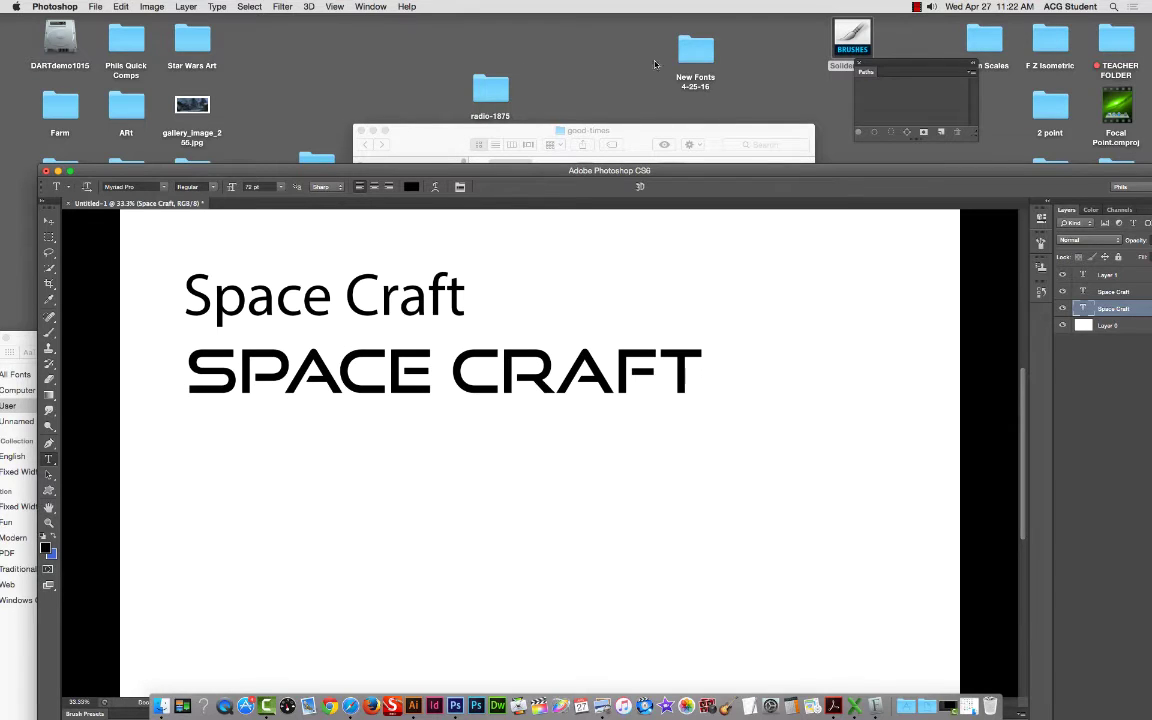
drag(695, 48, 583, 55)
drag(490, 88, 344, 38)
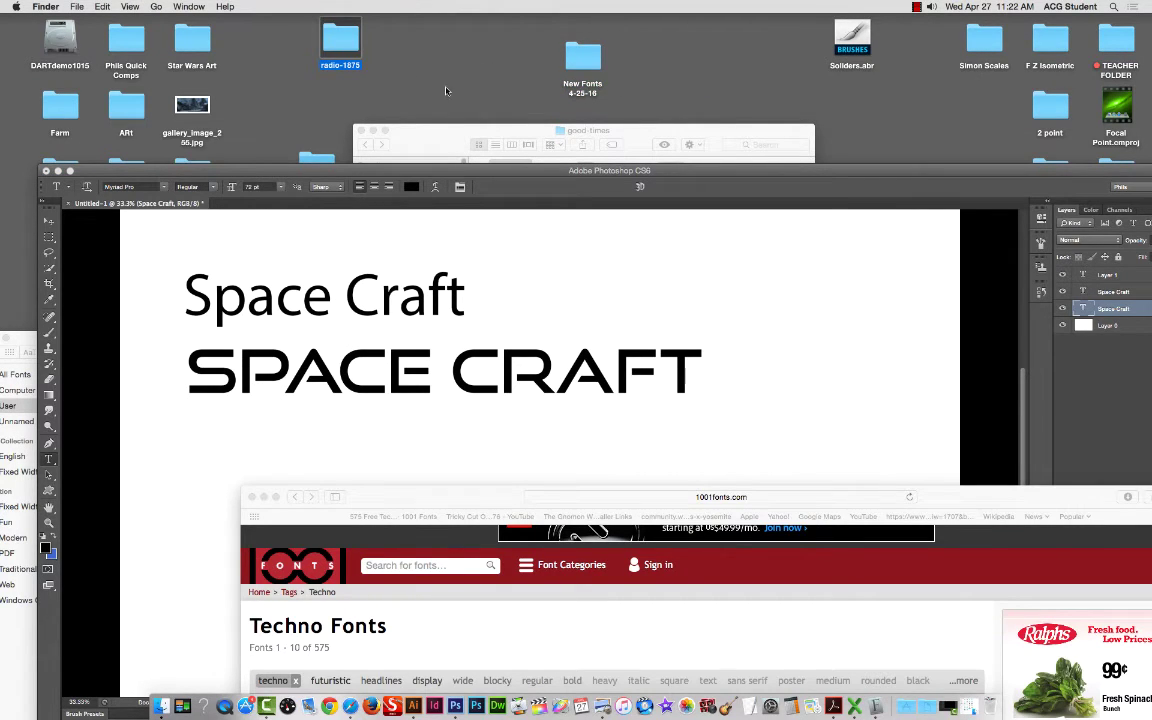
Step: Switch back to the 1001 Fonts page in Safari, look over its sort options and Techno Fonts list, and close the window
double_click(455, 481)
click(396, 234)
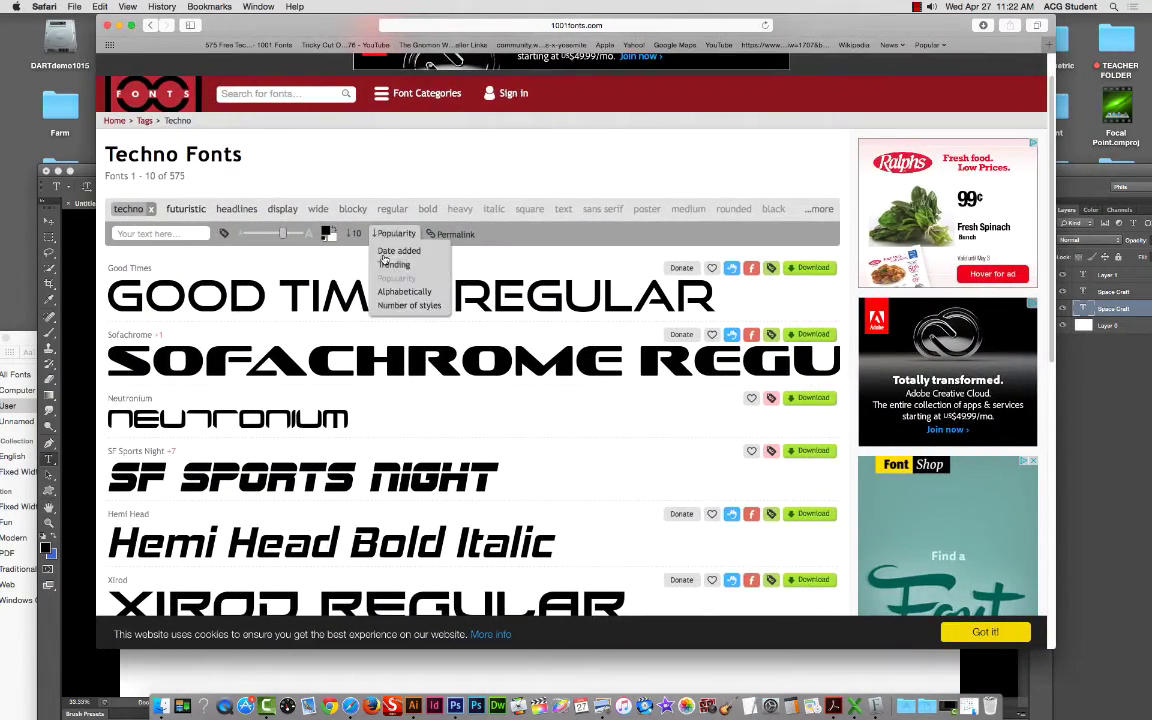
scroll(388, 262, down, 10)
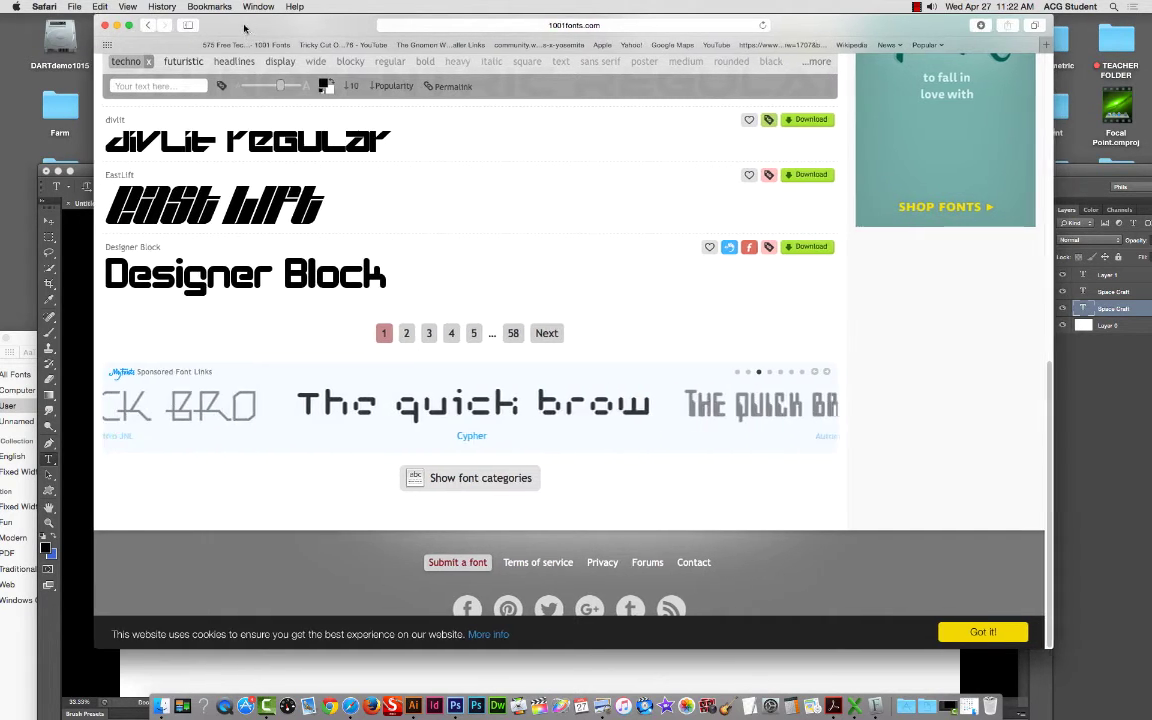
drag(330, 25, 306, 30)
scroll(298, 119, up, 15)
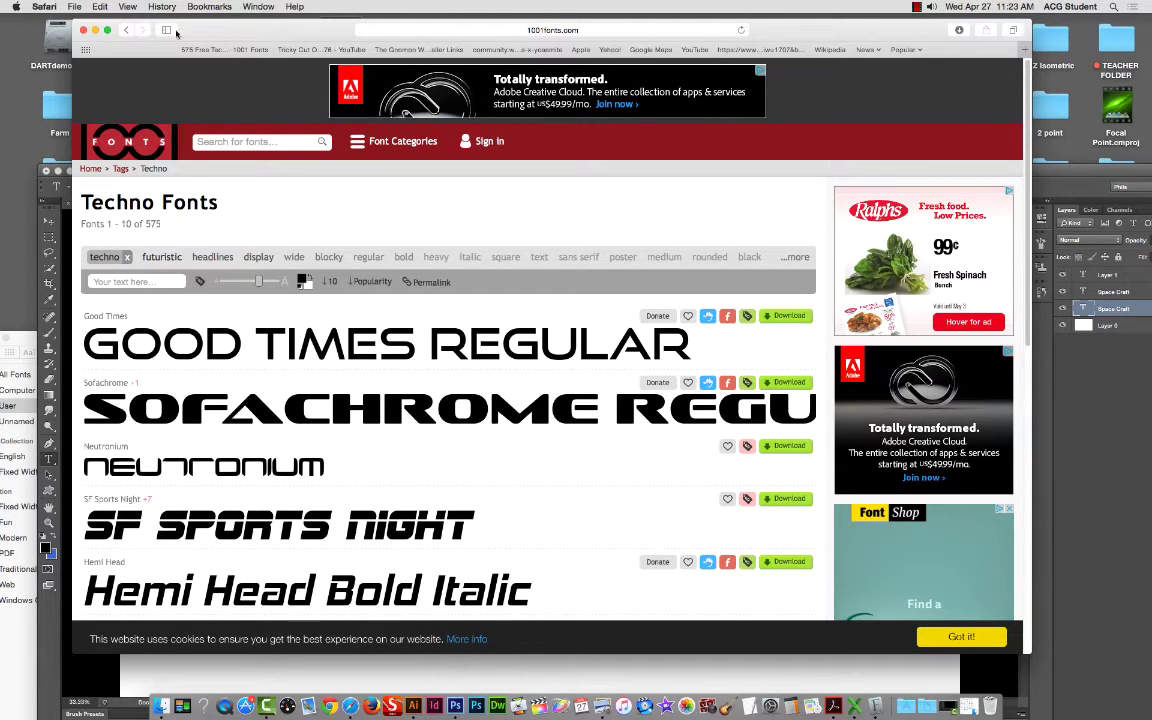
click(85, 30)
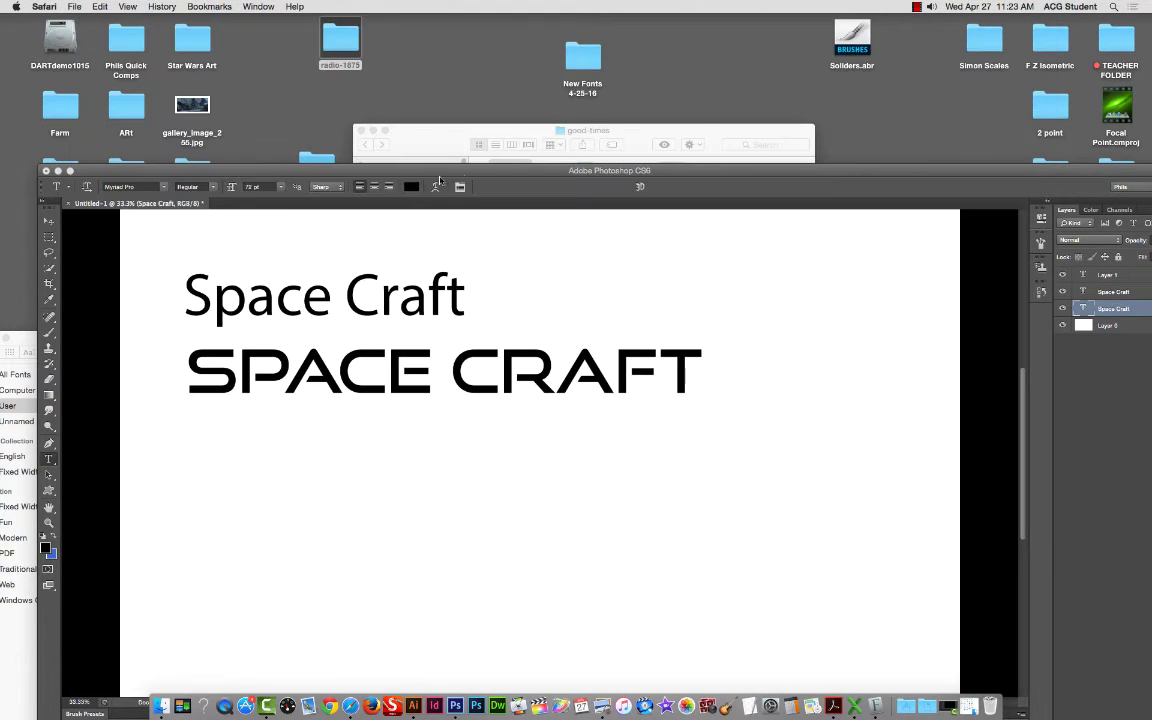
Step: Move the New Fonts 4-25-16 folder closer to radio-1875 on the desktop and bring the good-times Finder window forward
click(505, 176)
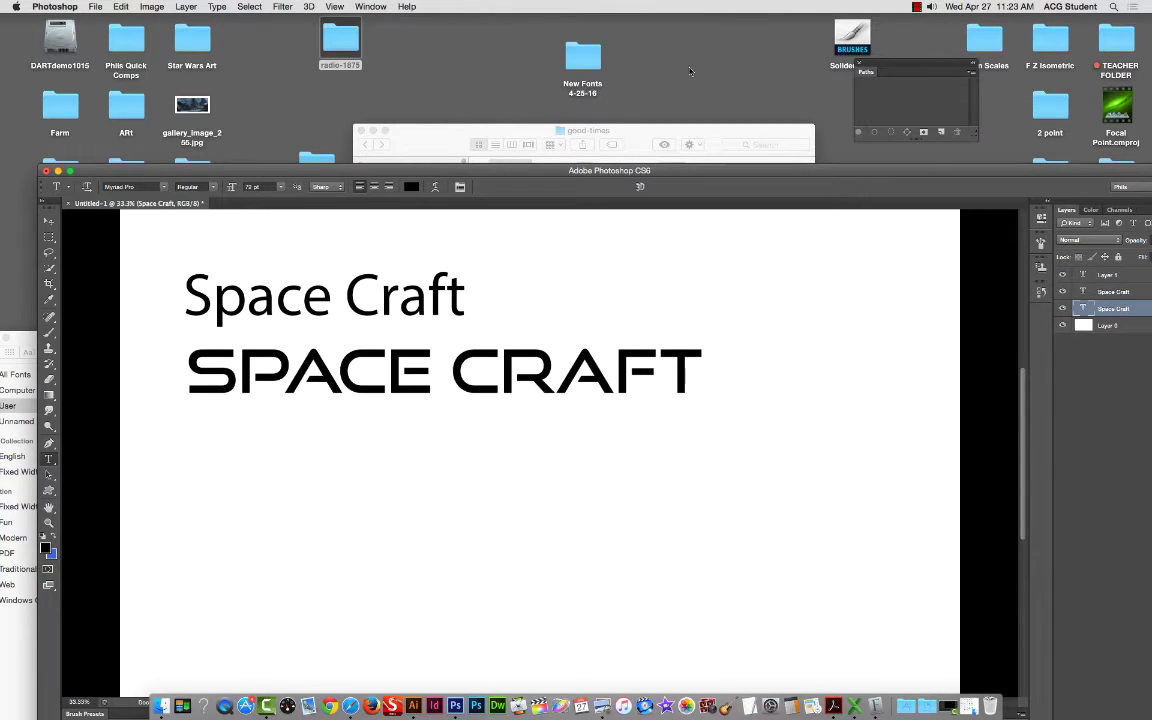
drag(583, 55, 486, 54)
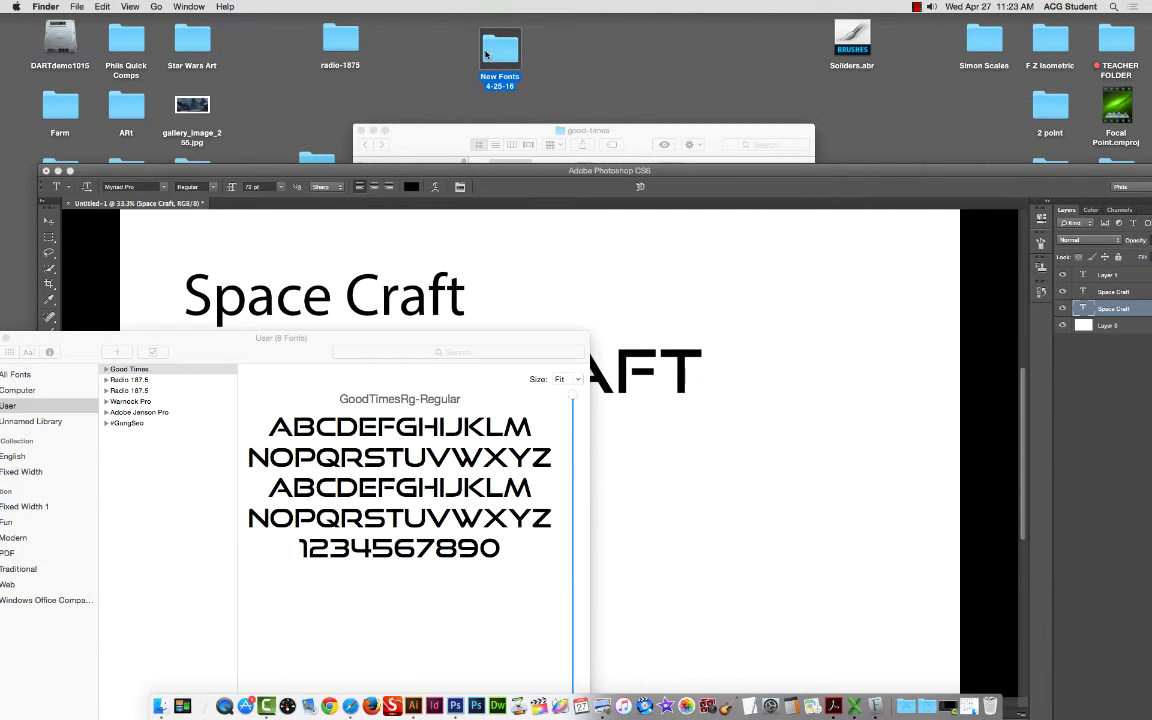
click(621, 128)
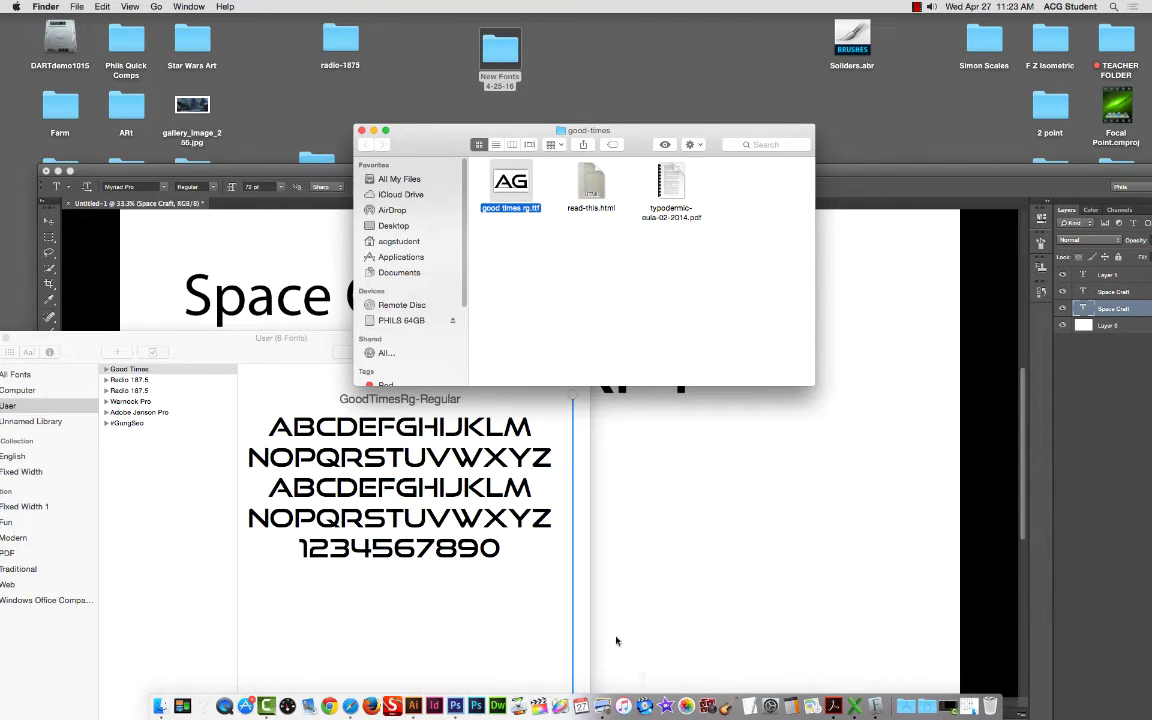
Step: Open a new Safari window, shift it aside, and clear the browser's list of downloads
click(350, 706)
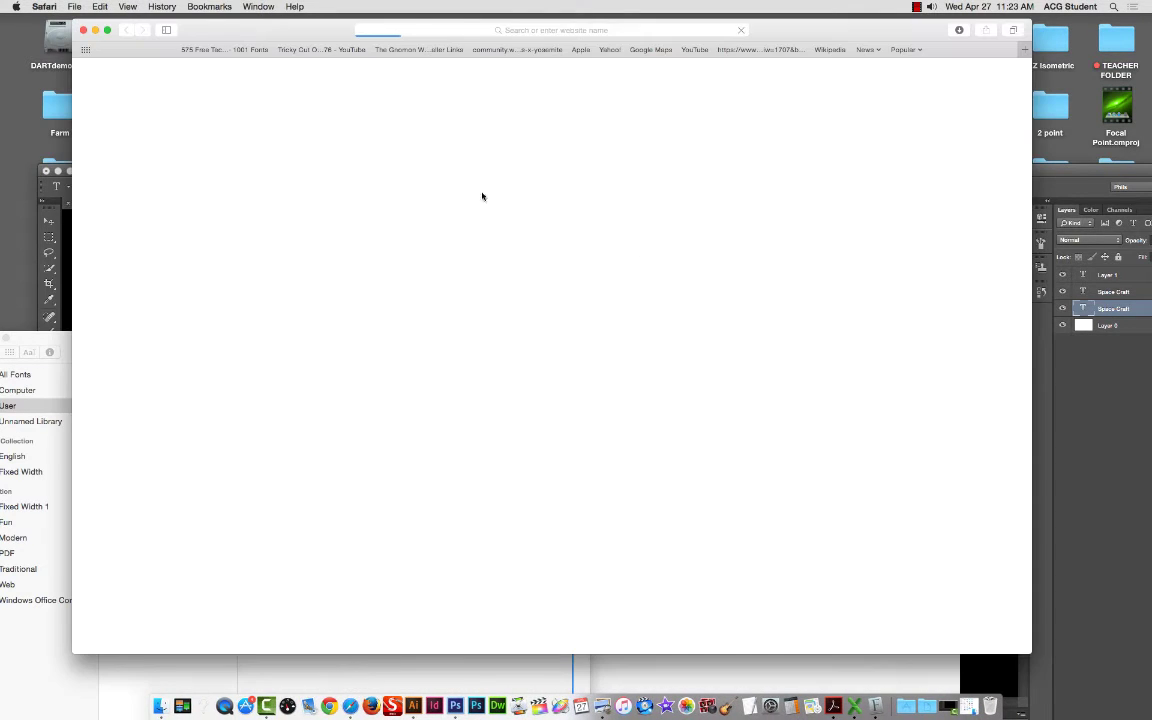
drag(822, 34, 757, 42)
click(894, 39)
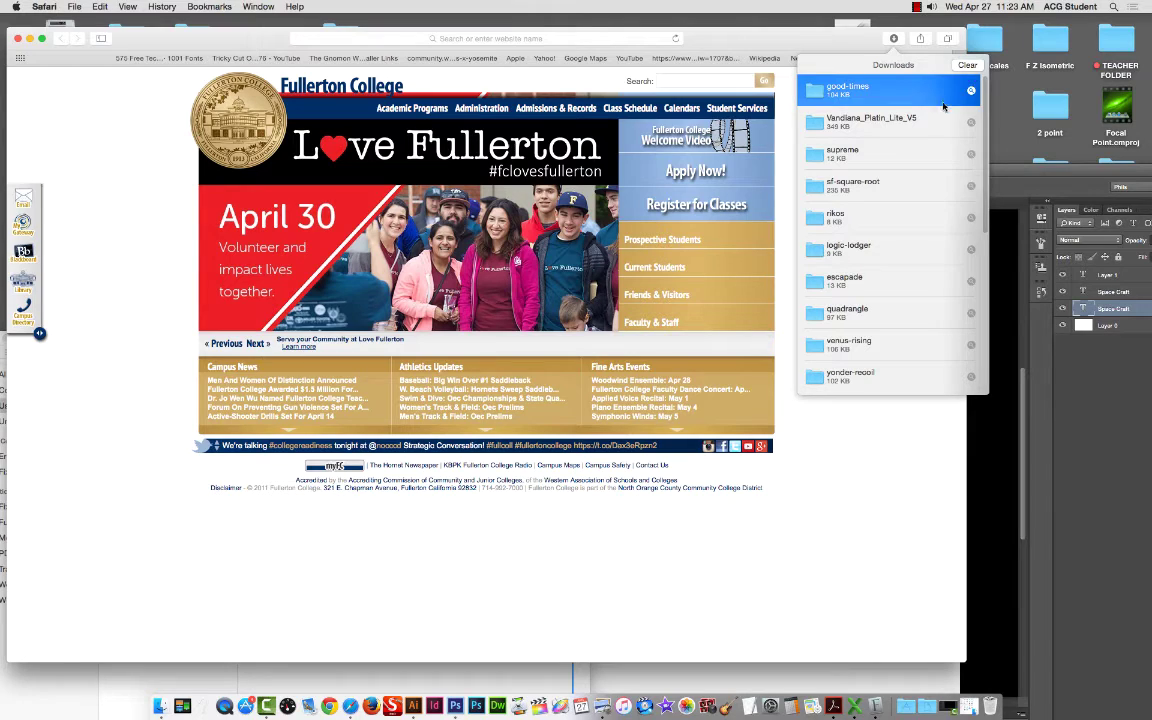
click(967, 65)
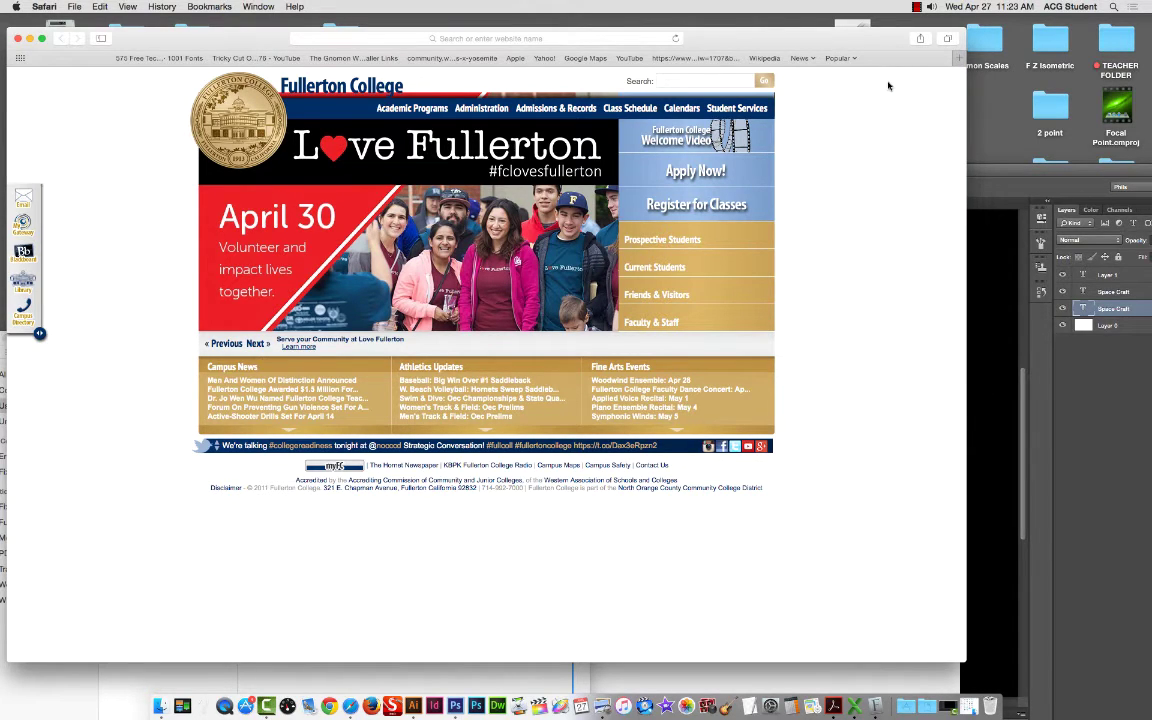
Step: Clear the Safari and Font Book windows away and shift the good-times Finder window up off the title text
key(super+m)
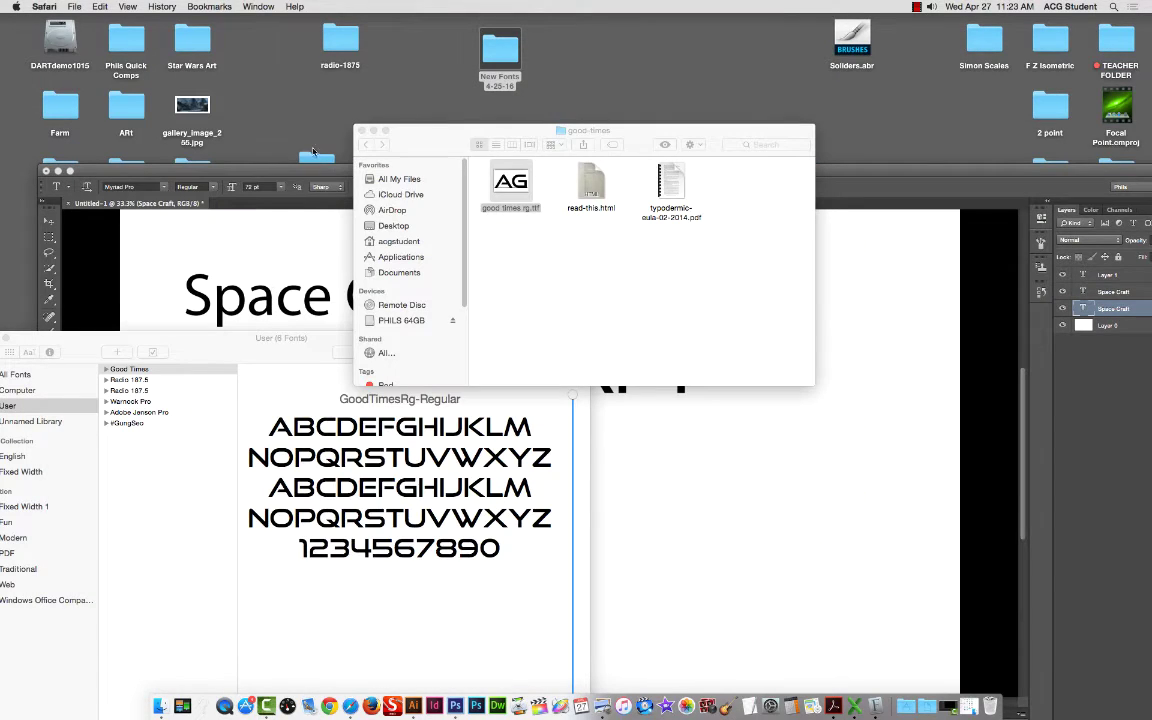
drag(206, 343, 352, 418)
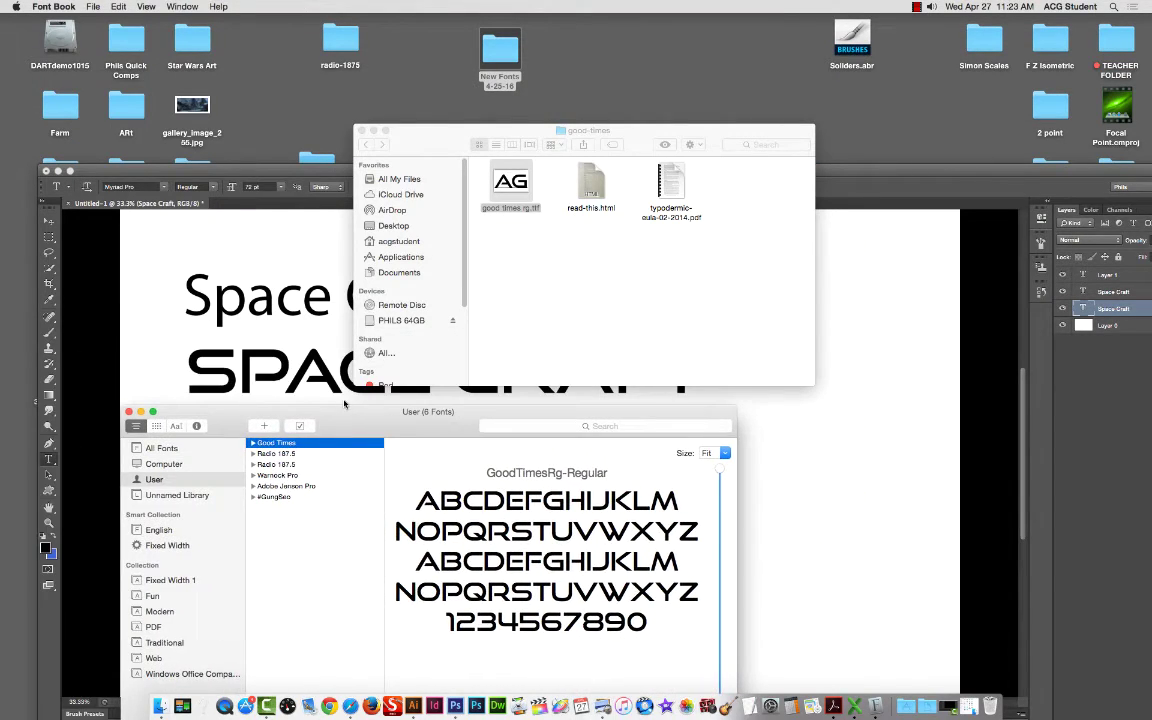
click(129, 412)
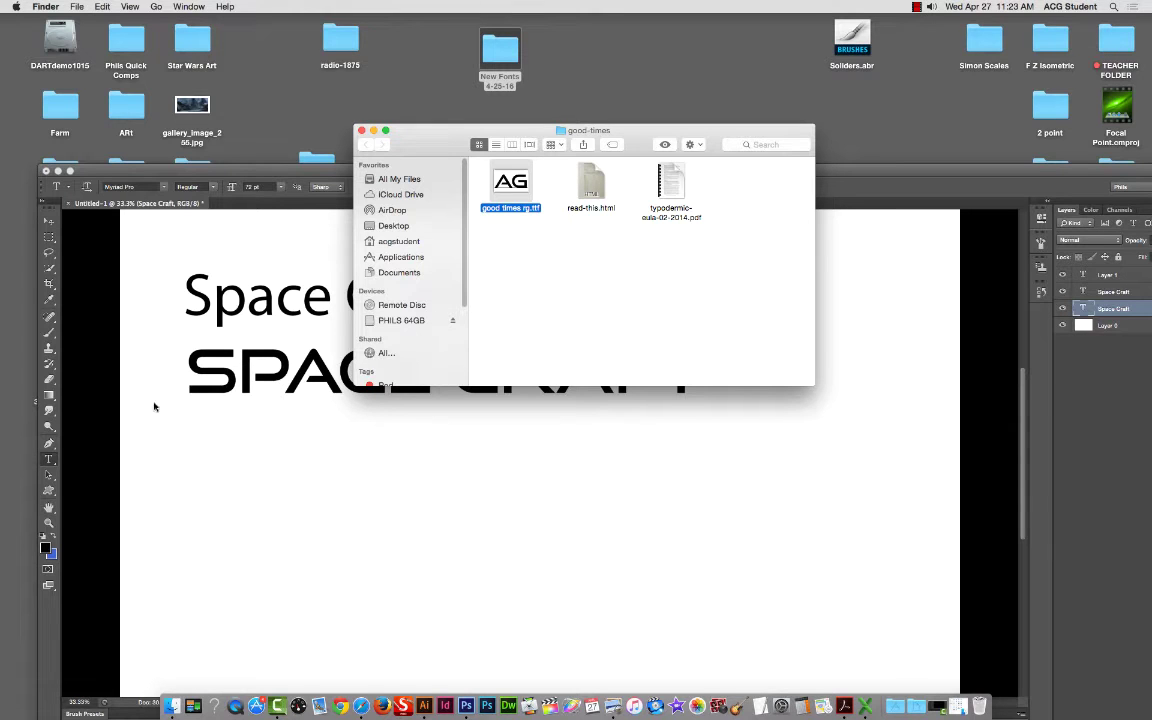
drag(409, 130, 343, 28)
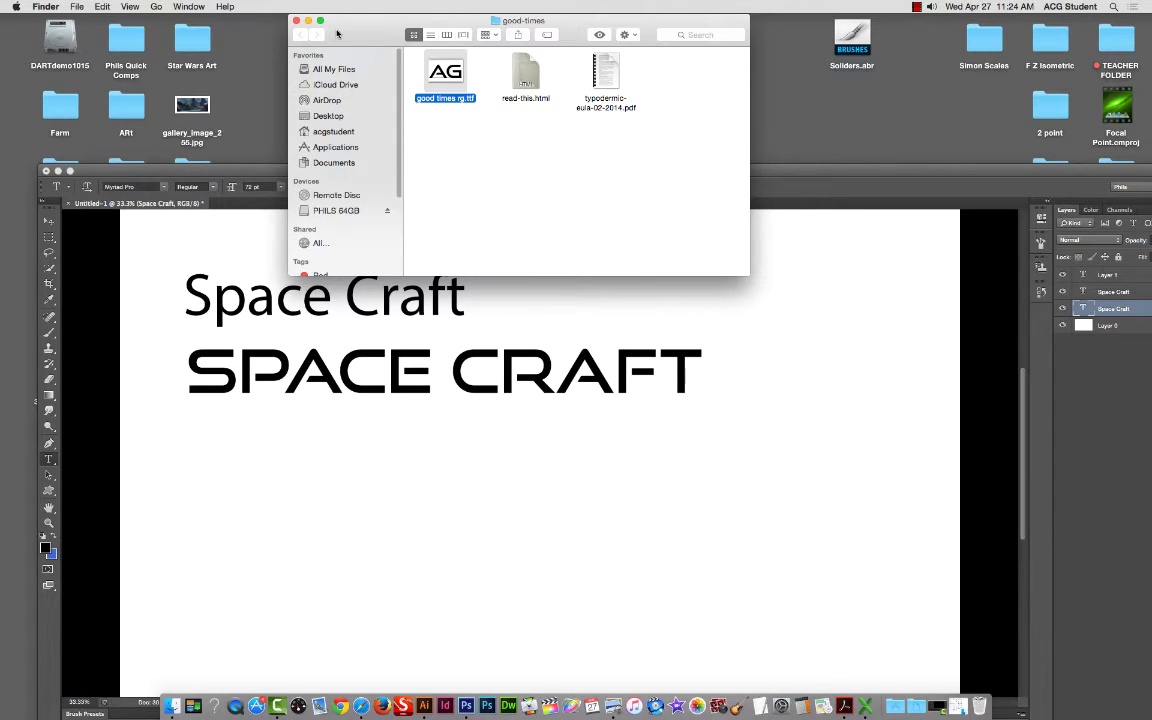
Step: Bring the Photoshop window forward and move it up the screen so the whole workspace is accessible
click(246, 173)
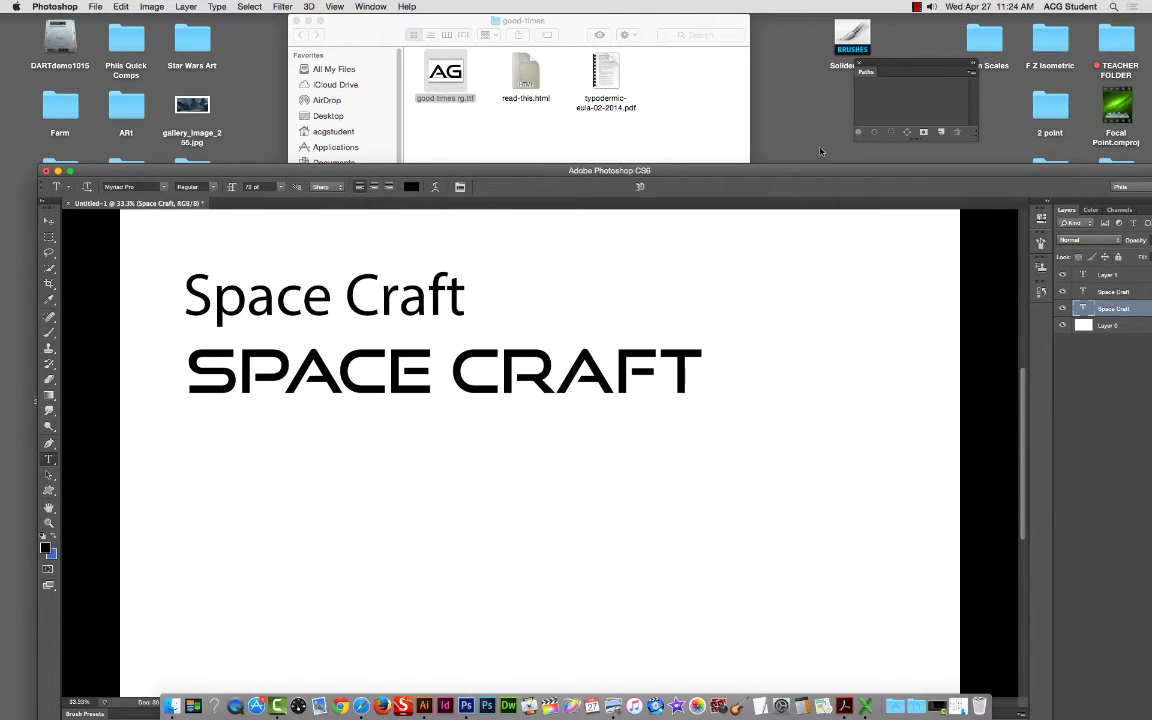
drag(818, 173, 813, 152)
key(super+Tab)
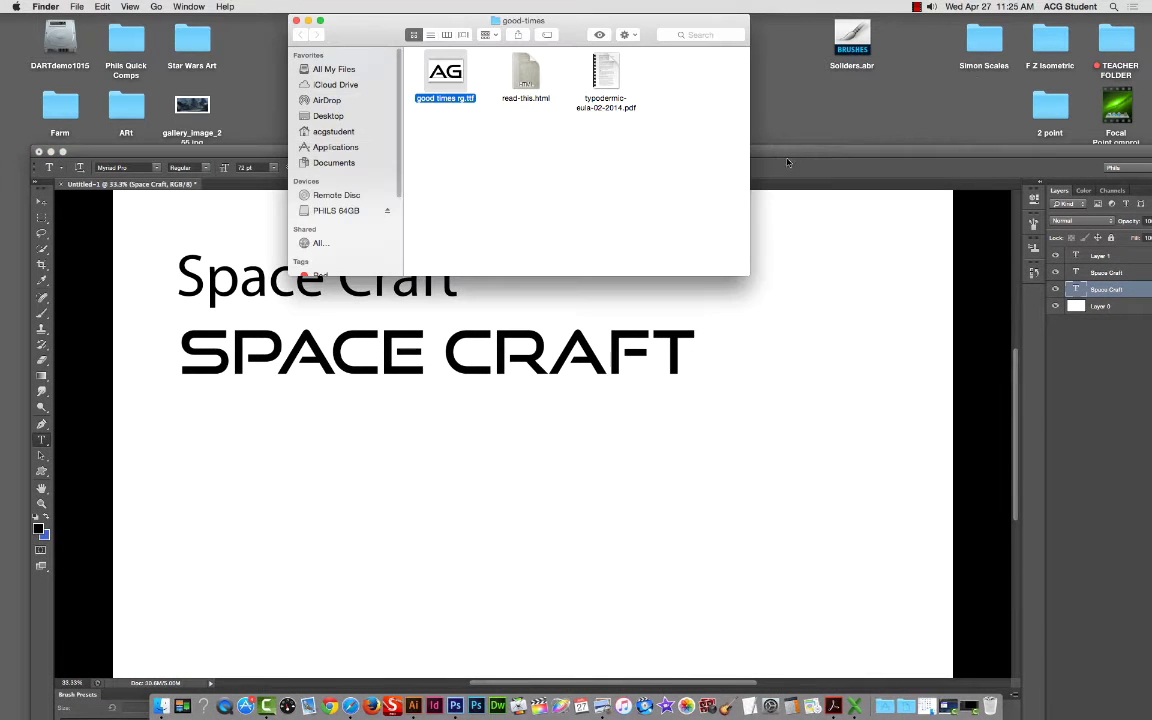
click(792, 152)
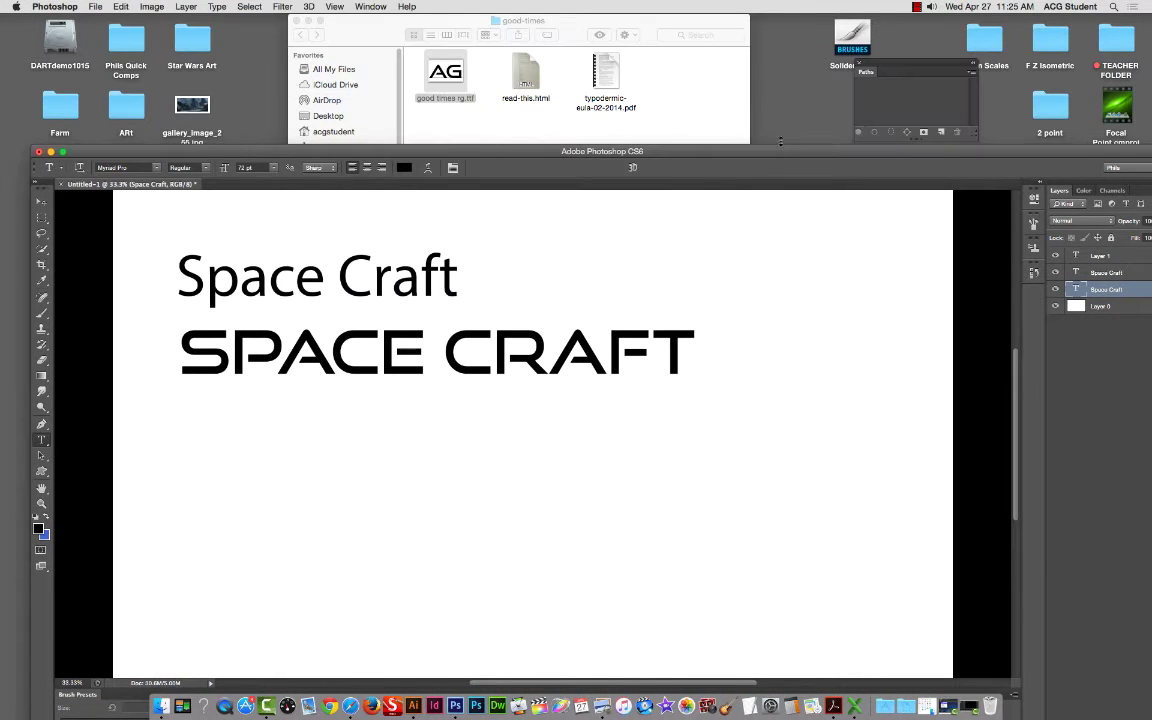
drag(780, 141, 753, 49)
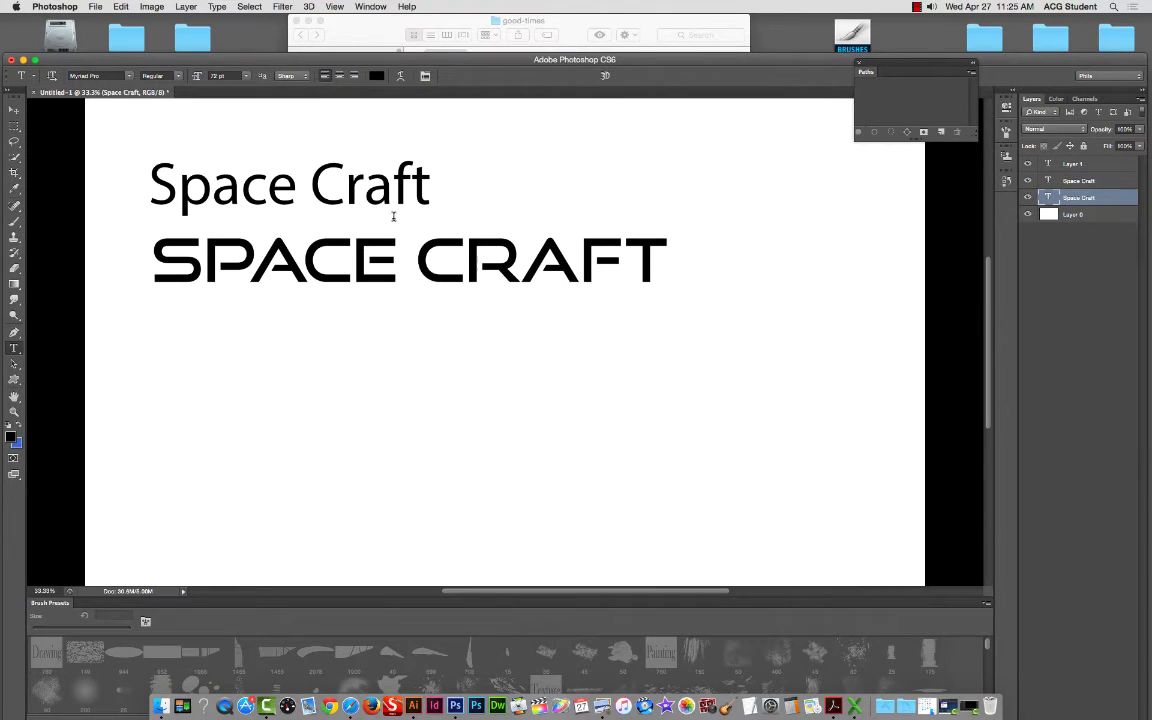
Step: Duplicate the Good Times "Space Craft" text layer and place the copy directly below the original line
click(1086, 184)
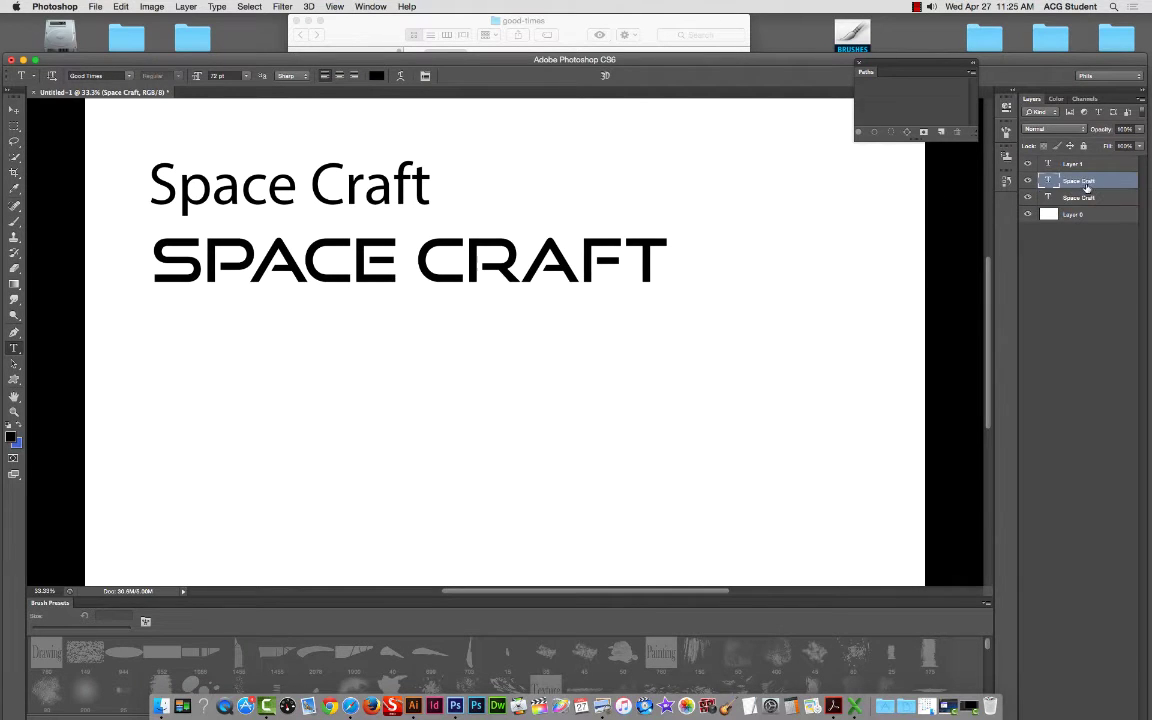
right_click(1086, 187)
click(950, 200)
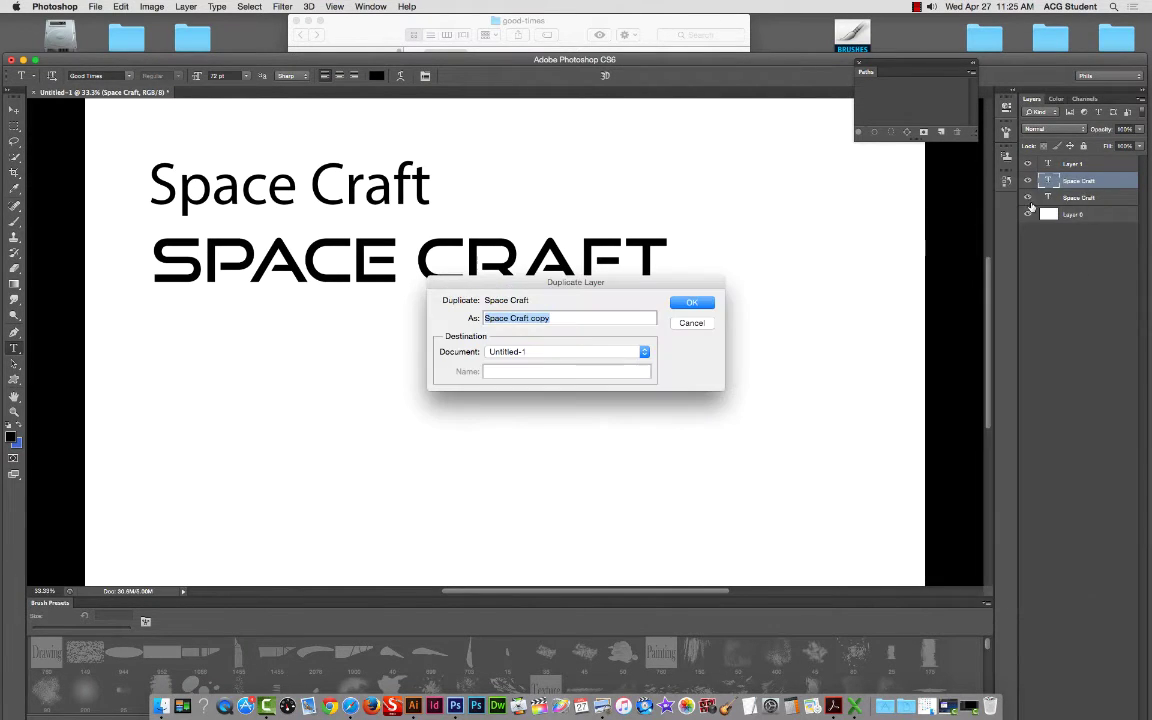
click(691, 302)
key(v)
drag(425, 174, 437, 224)
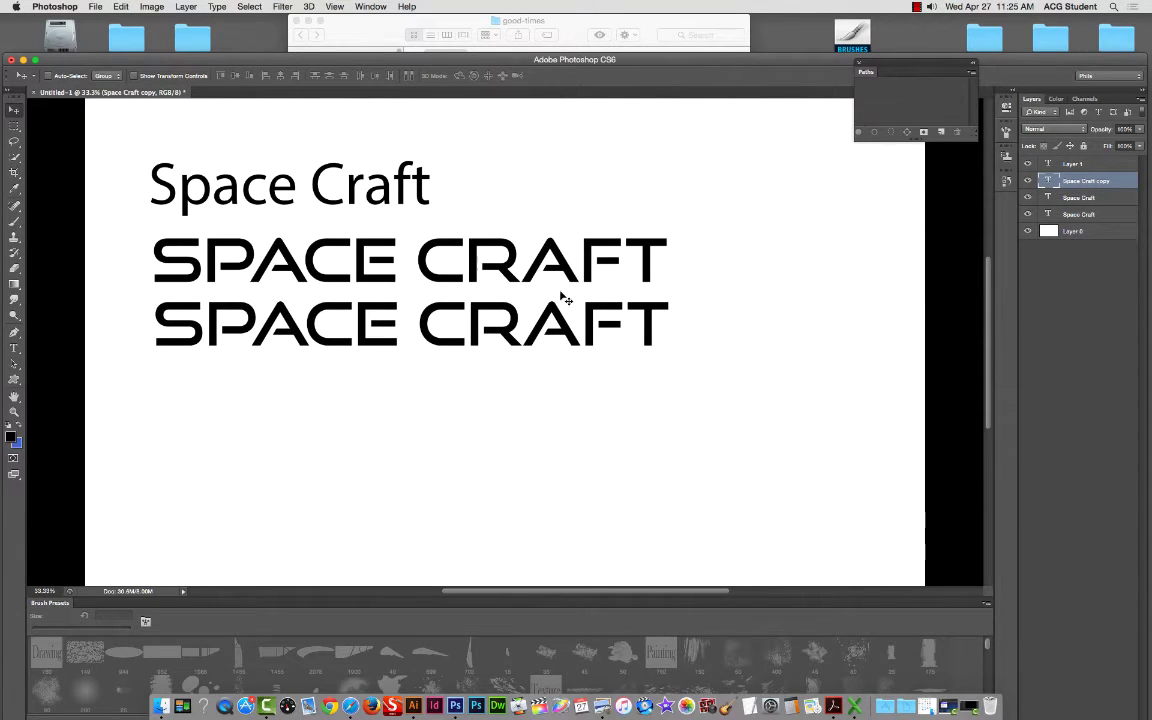
drag(565, 299, 566, 312)
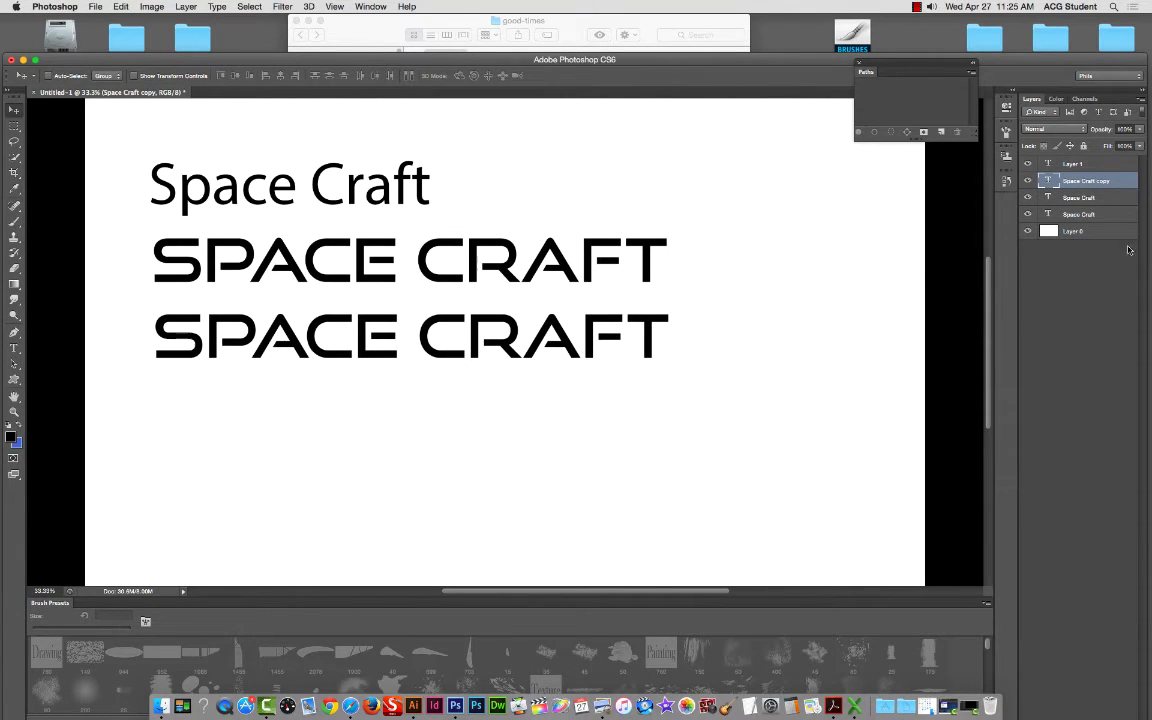
Step: Duplicate the Space Craft copy layer and place the new line beneath the other Good Times titles
right_click(1097, 181)
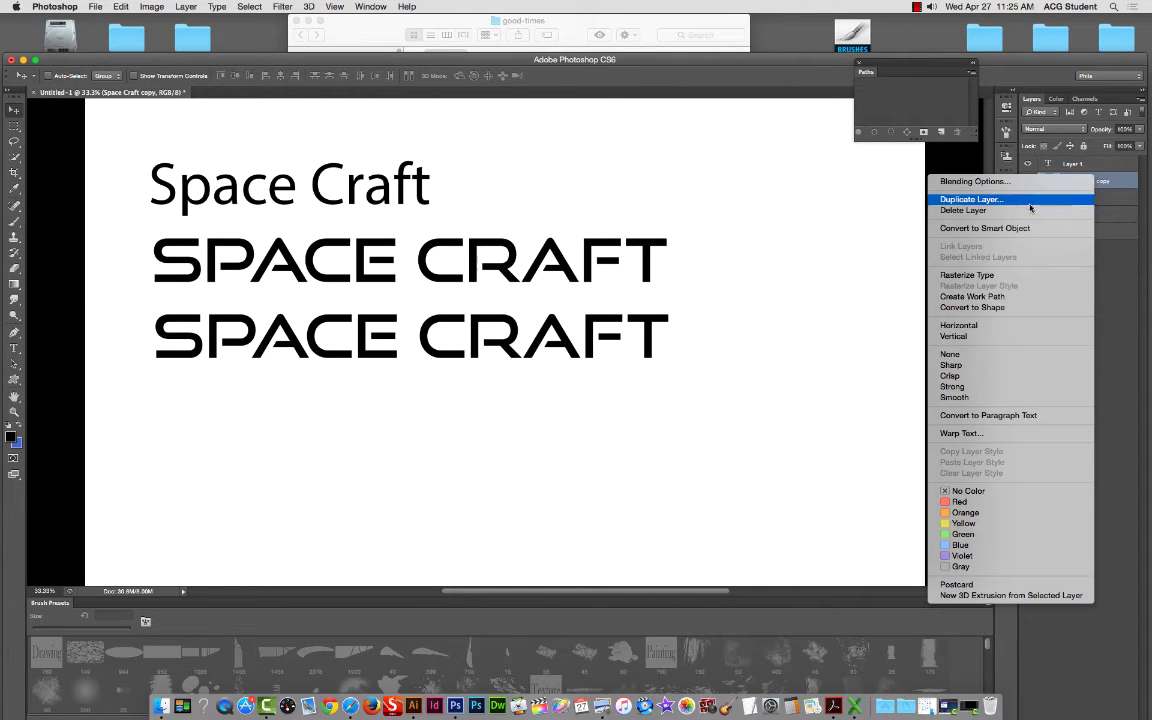
click(960, 196)
click(690, 303)
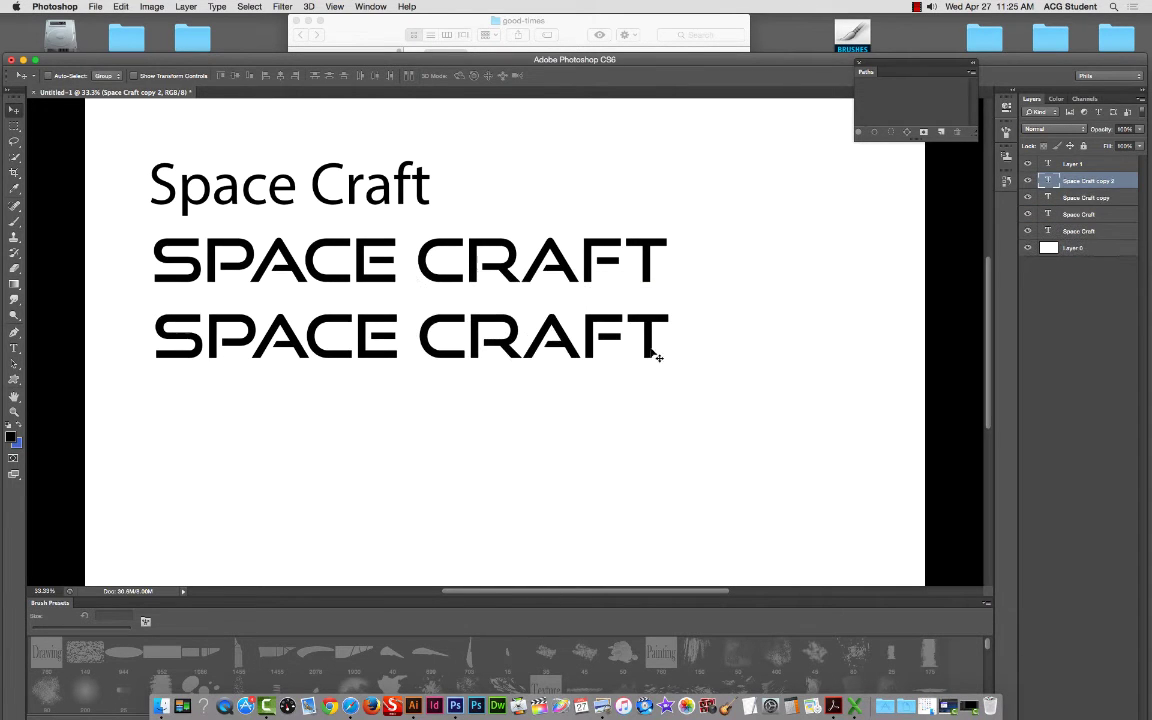
drag(640, 357, 578, 421)
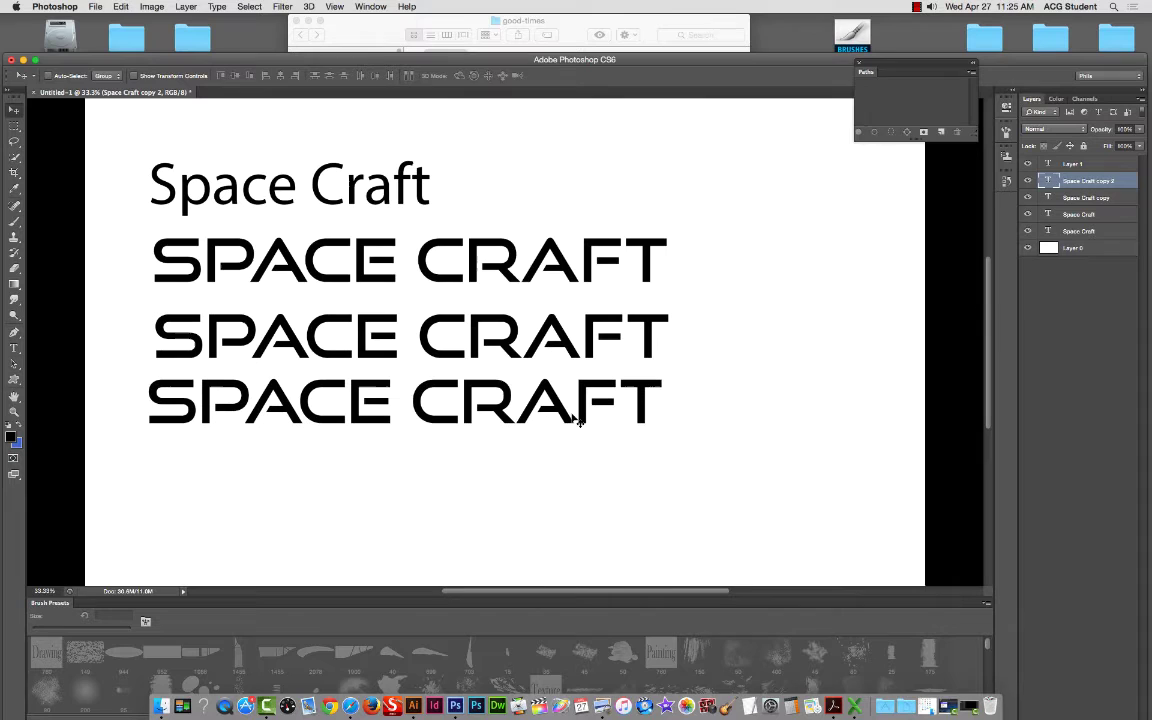
Step: Close the good-times Finder window and lower the Photoshop window to uncover the desktop folders
click(330, 40)
click(296, 20)
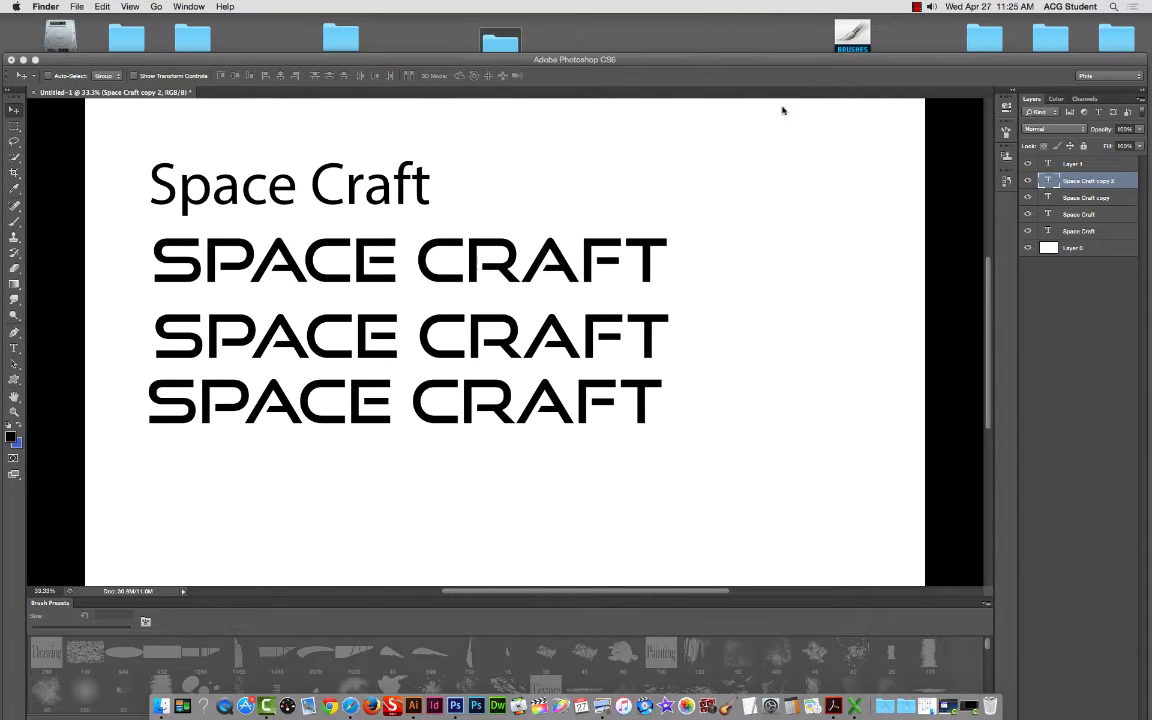
click(726, 125)
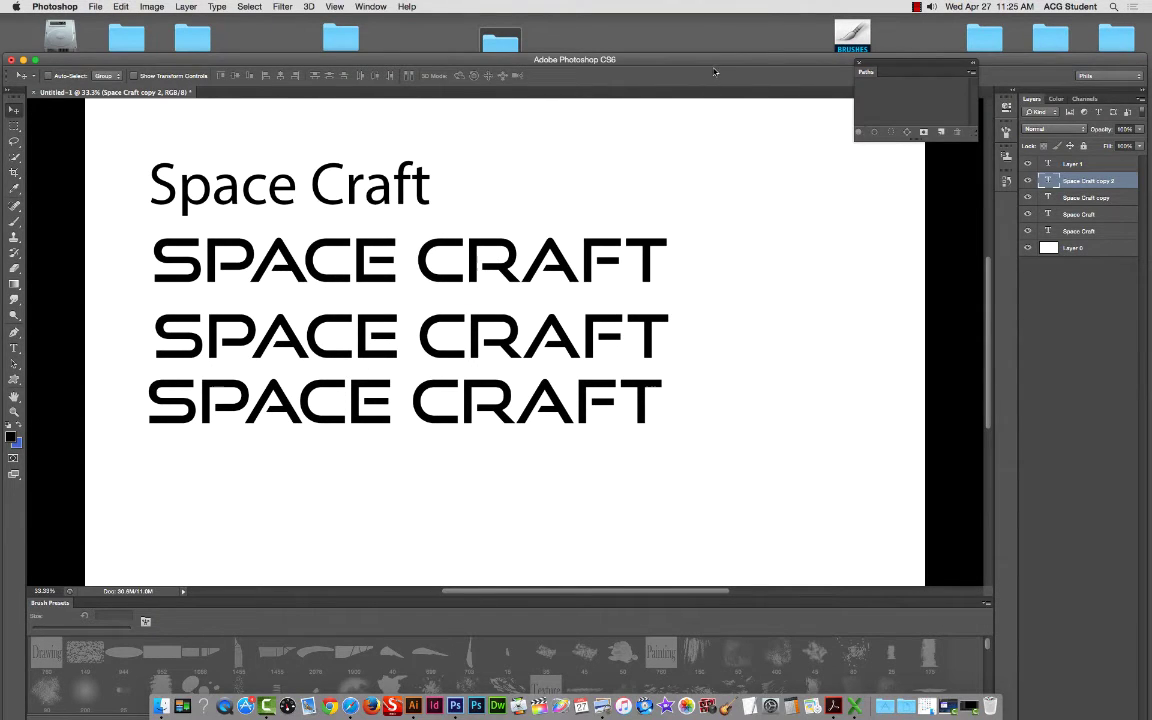
drag(645, 64, 644, 140)
click(590, 82)
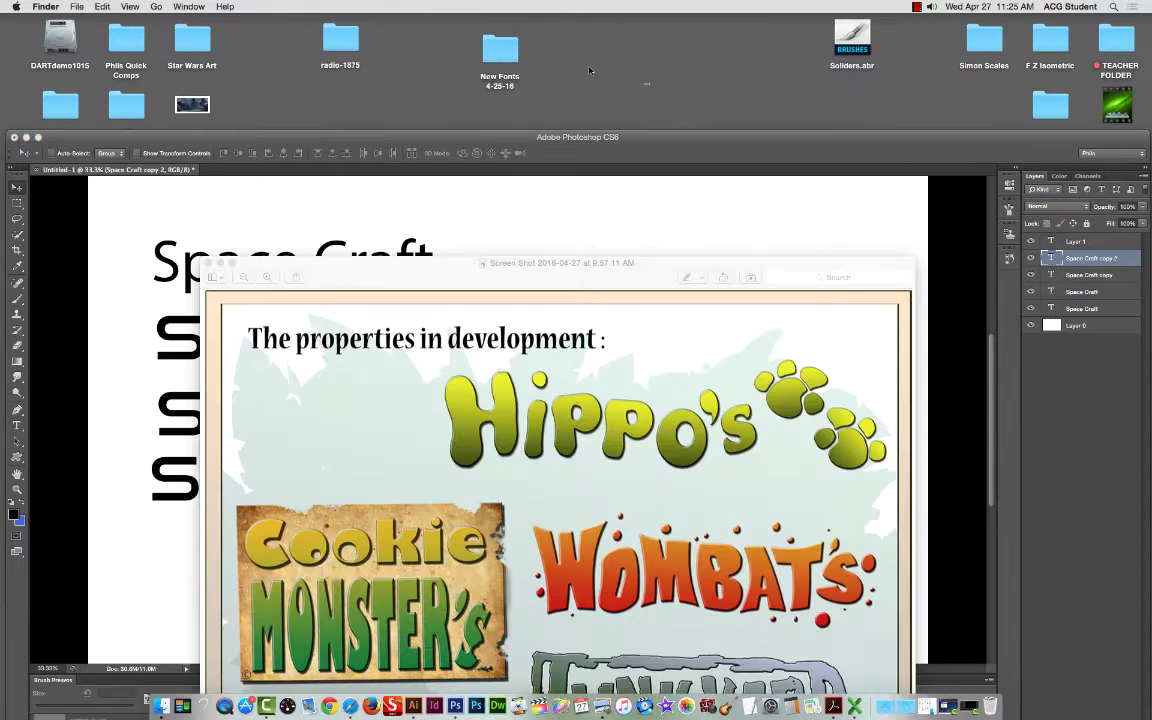
Step: Open the beware folder inside New Fonts 4-25-16 and install the Beware.ttf font
click(527, 49)
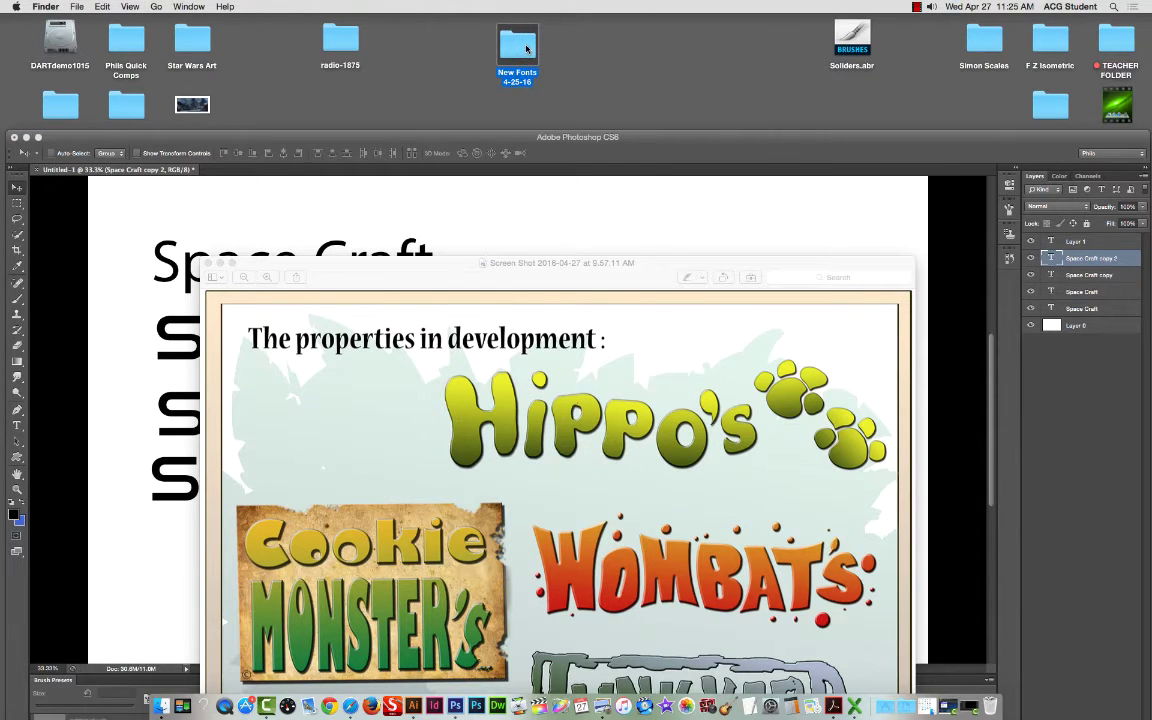
double_click(527, 49)
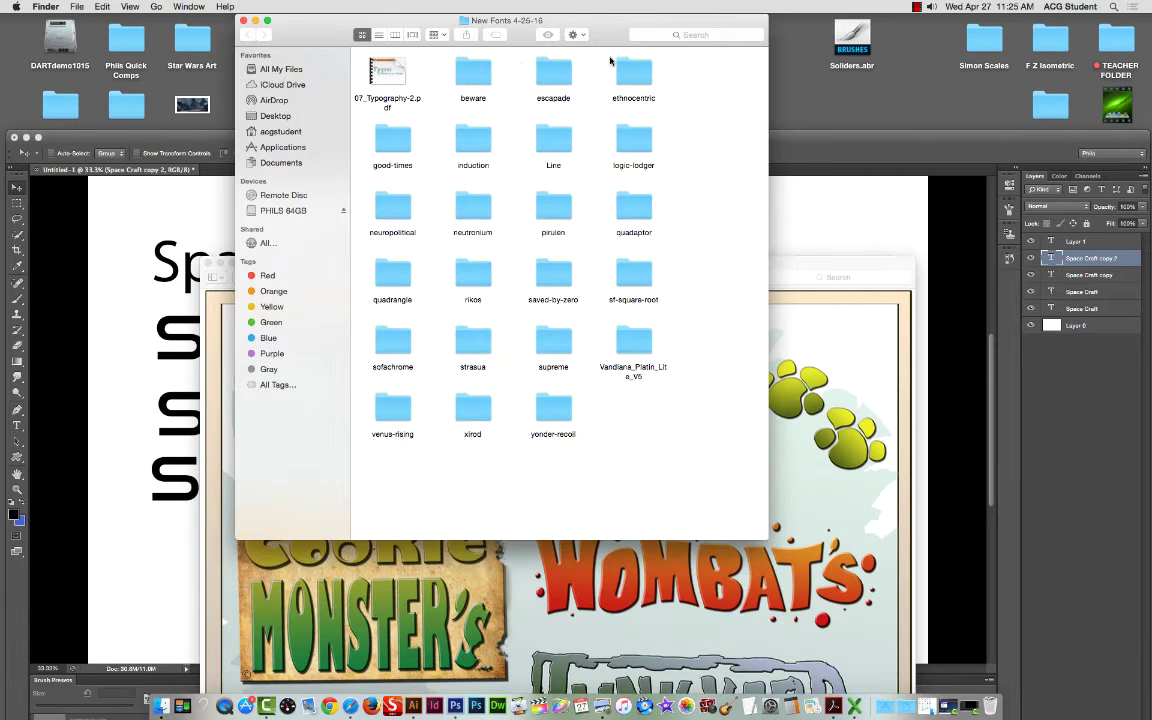
double_click(478, 72)
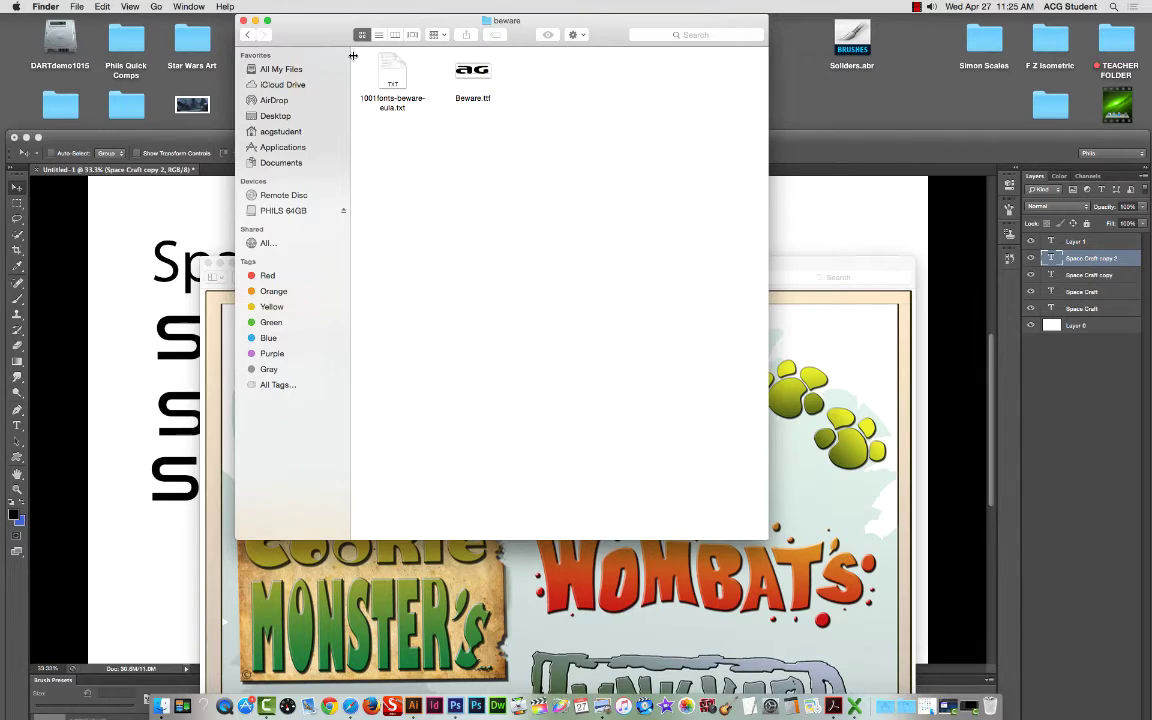
click(476, 72)
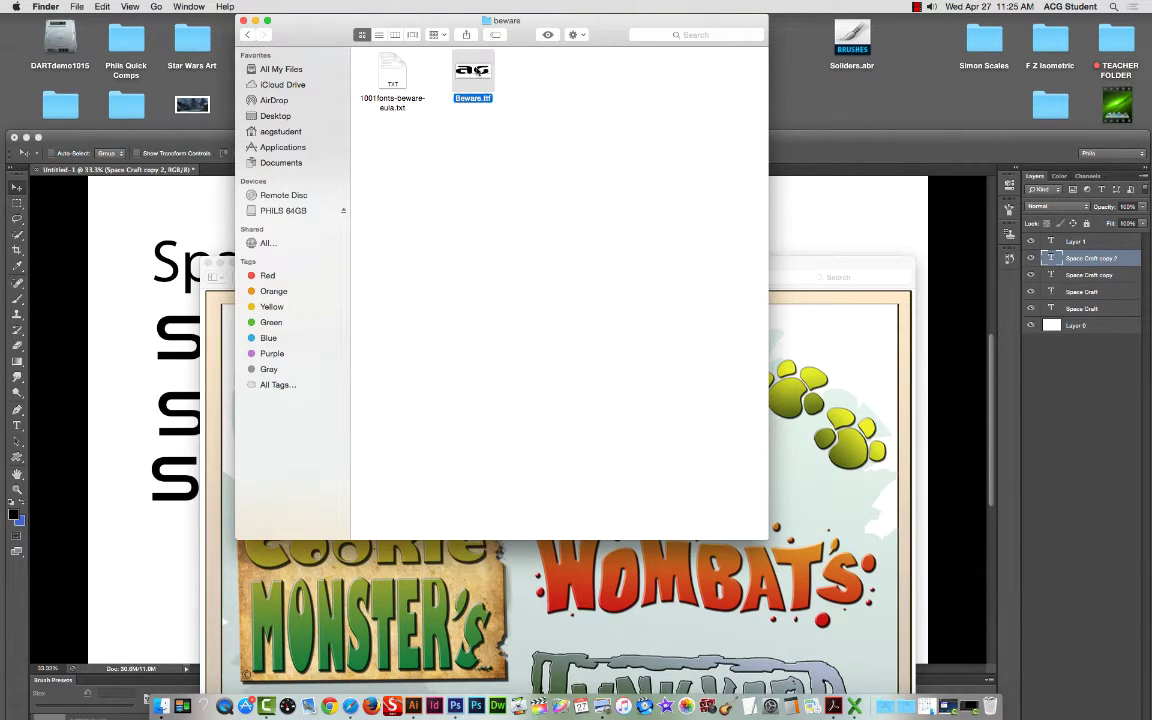
double_click(476, 72)
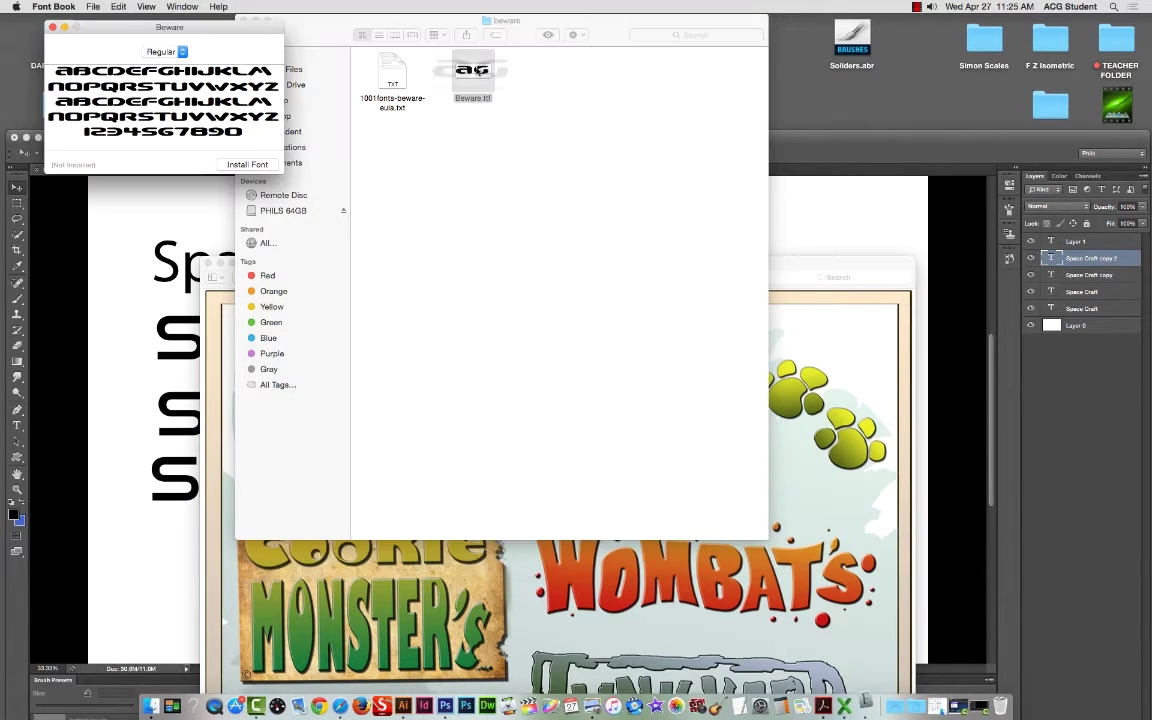
click(247, 165)
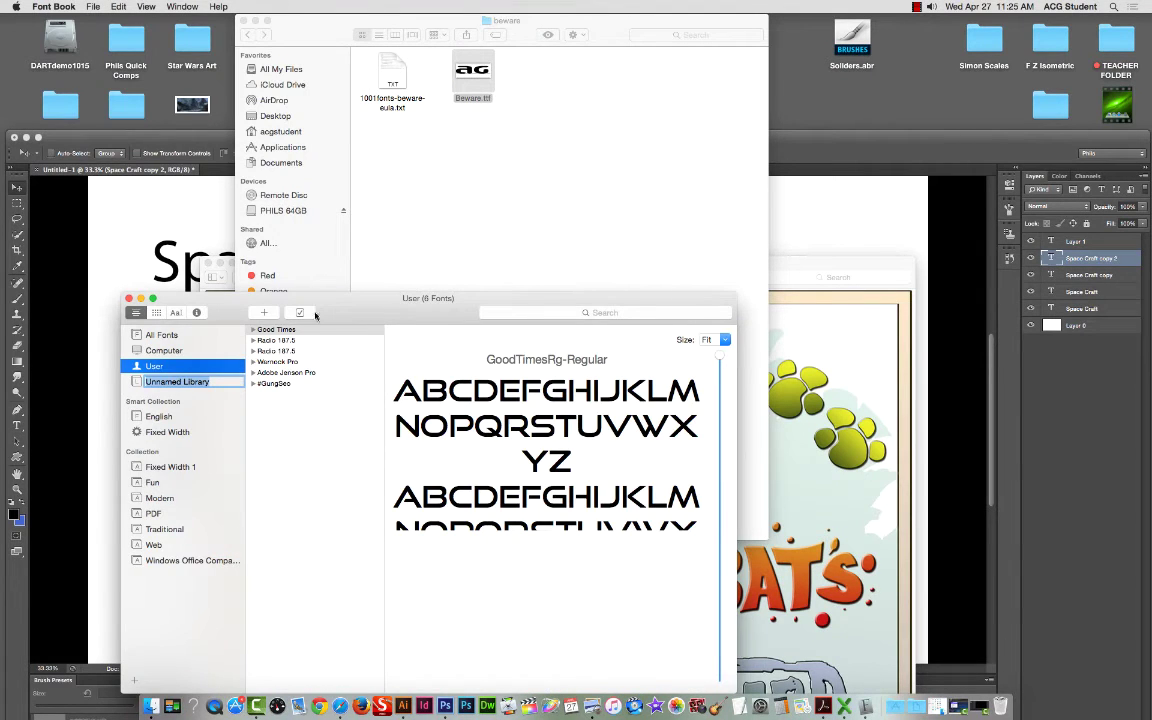
Step: Move the Font Book window higher up the screen and bring the beware Finder window back to the front
click(421, 152)
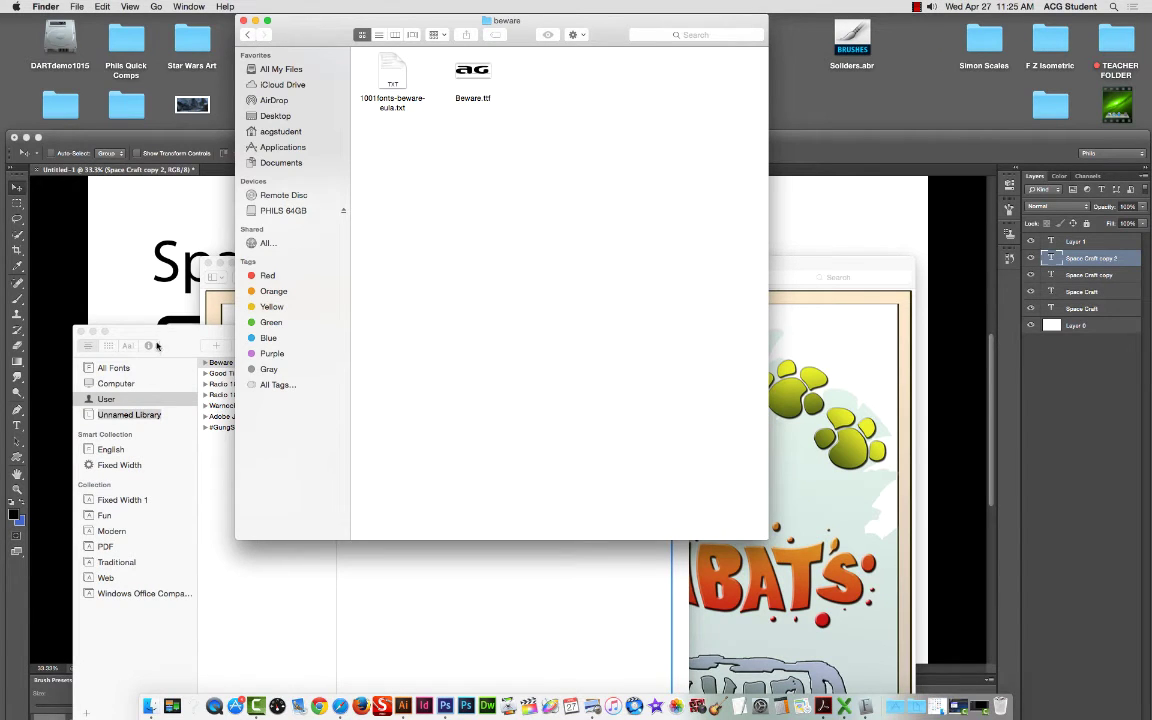
drag(156, 345, 148, 162)
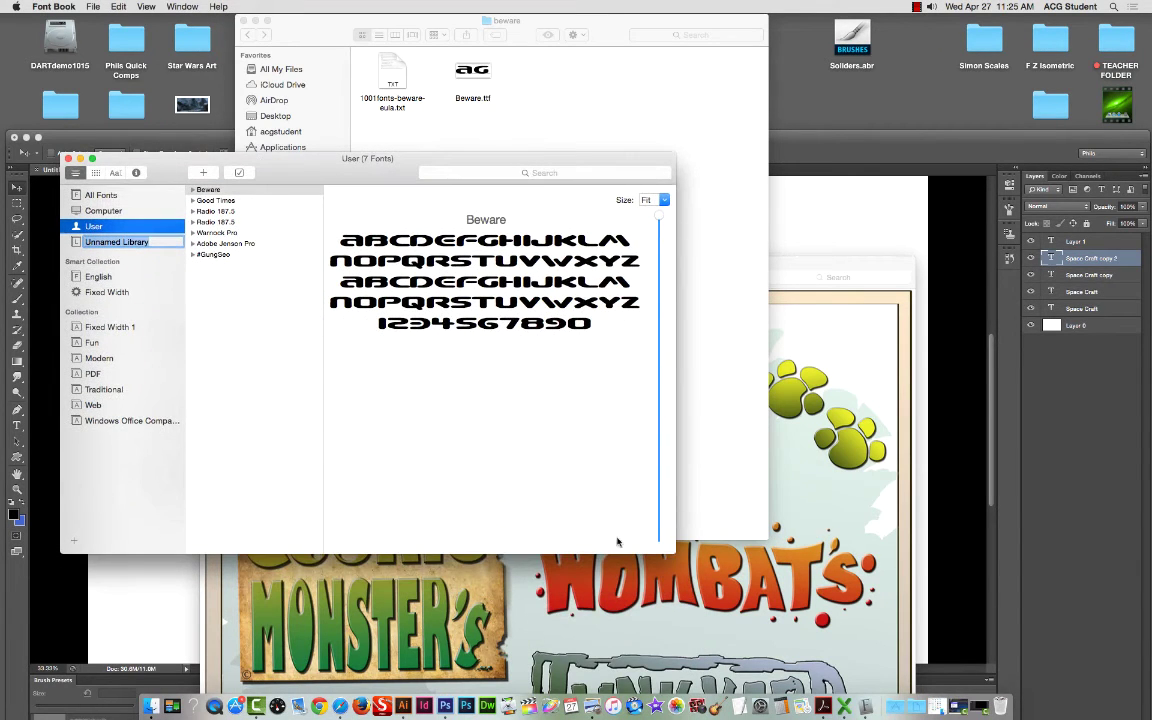
click(492, 108)
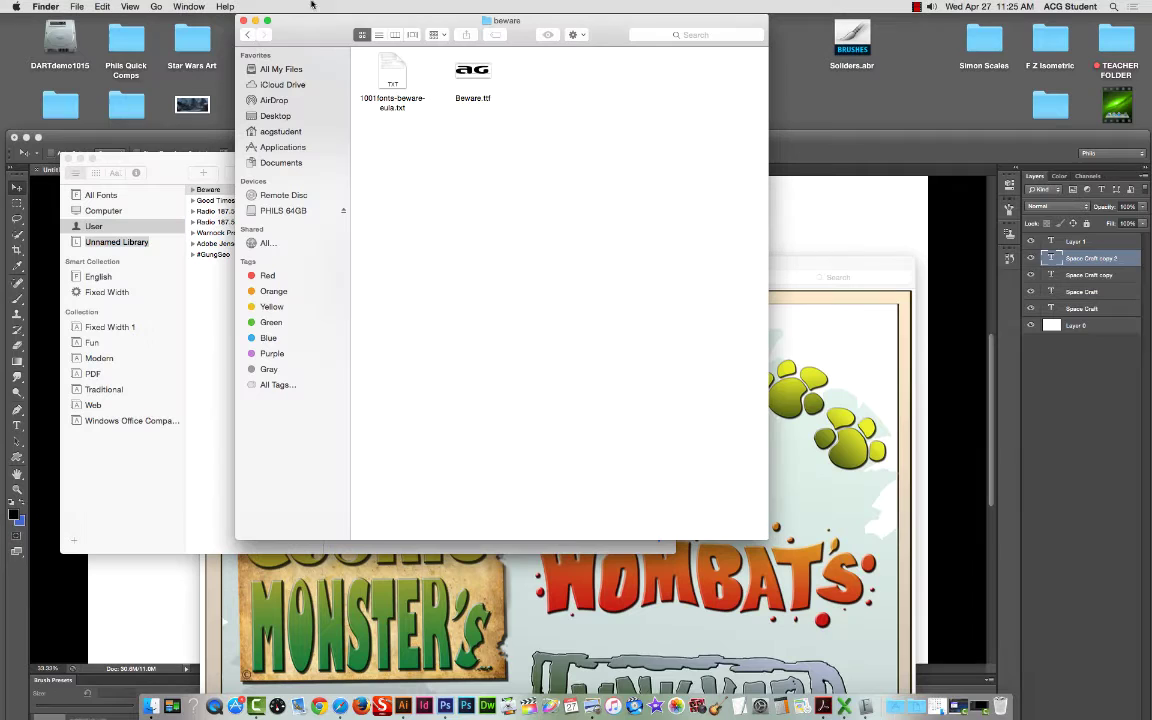
Step: Install ESCAPADE.TTF from the escapade folder, accepting it in font validation, and move Font Book down behind the Finder window
click(245, 34)
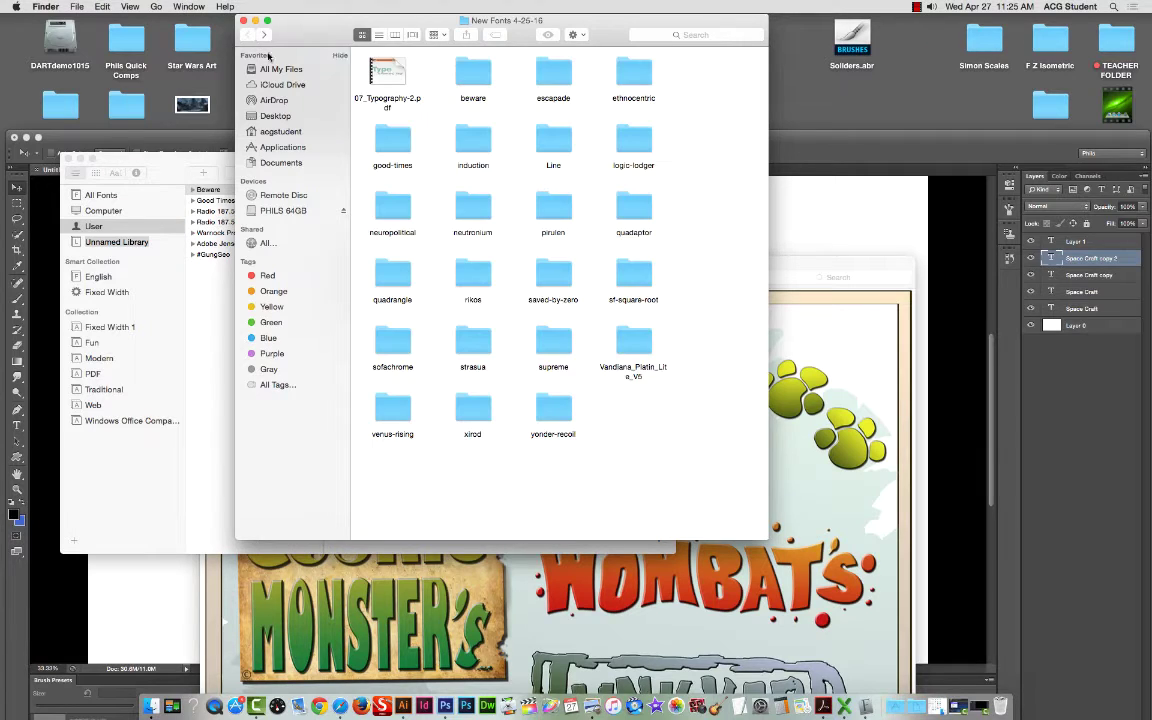
double_click(556, 78)
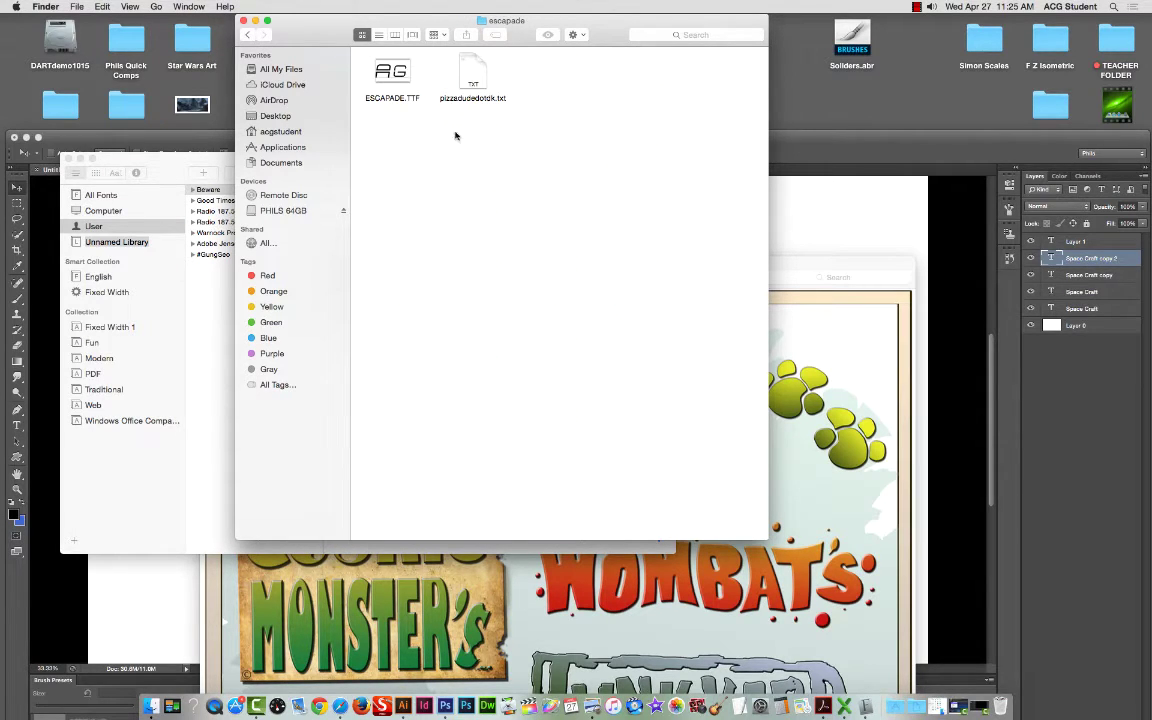
double_click(389, 72)
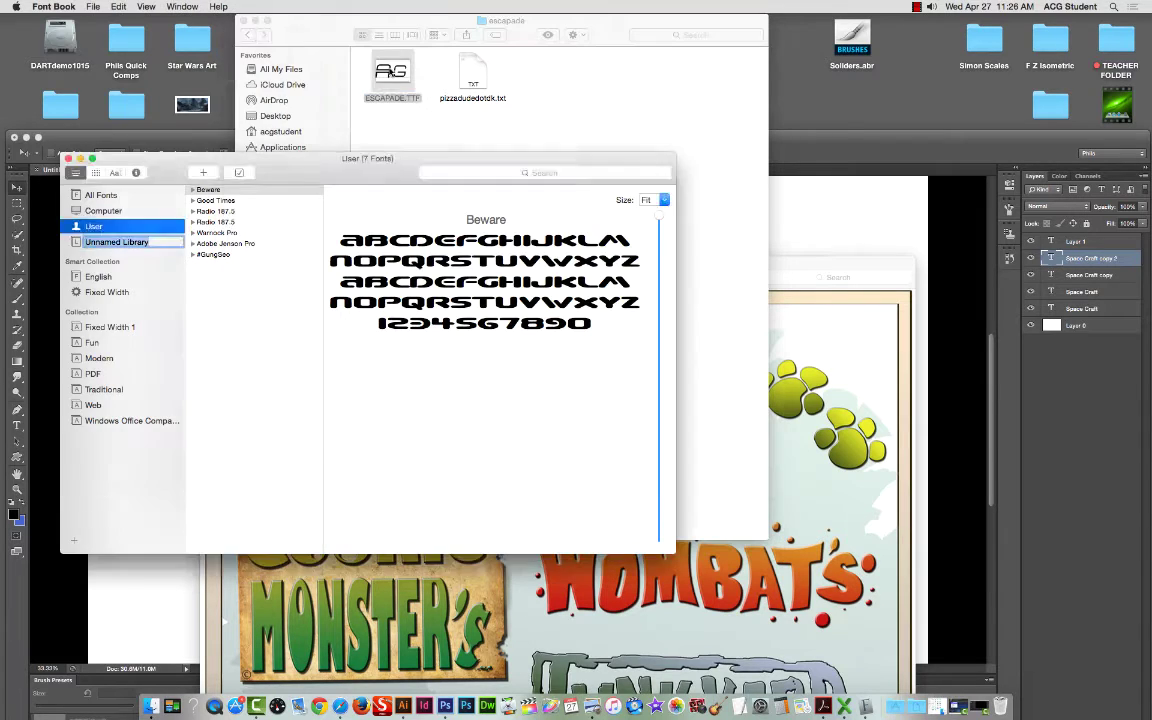
click(262, 212)
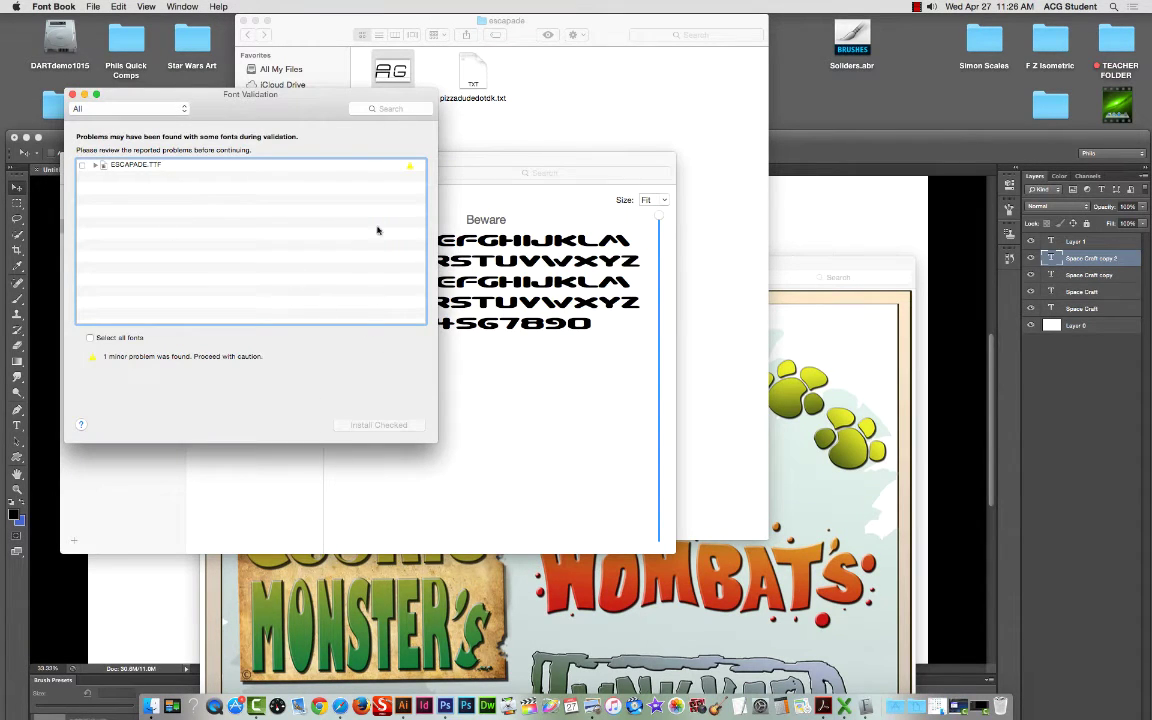
drag(302, 110, 366, 70)
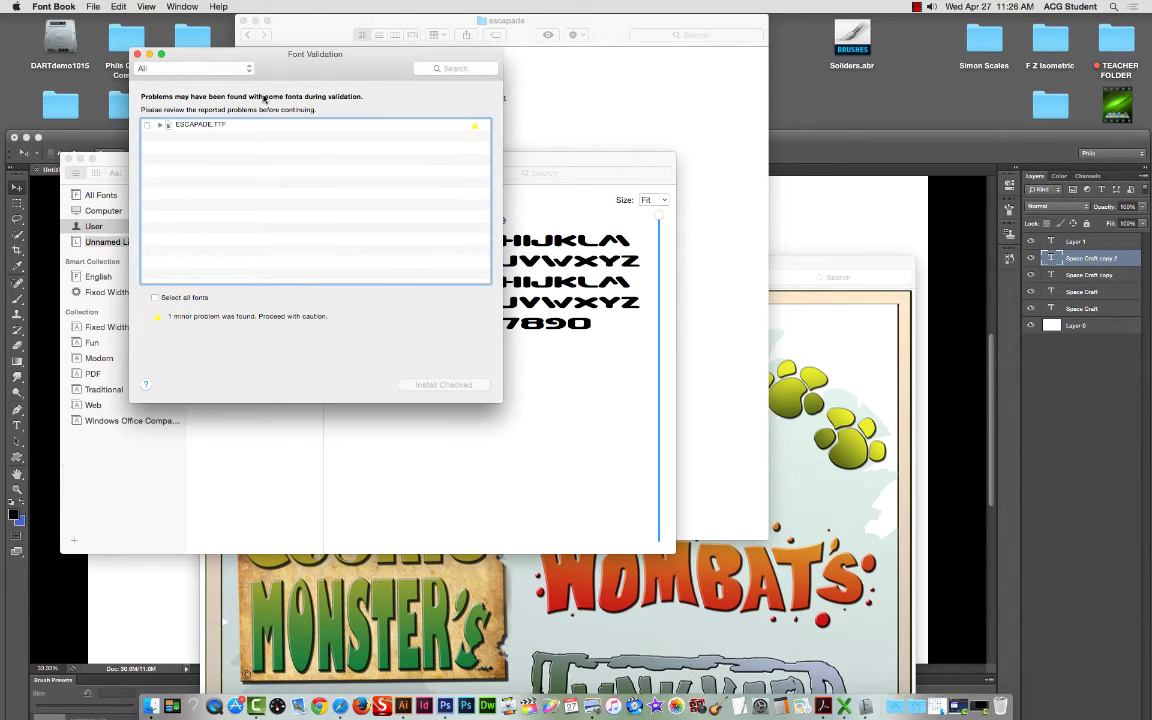
click(147, 126)
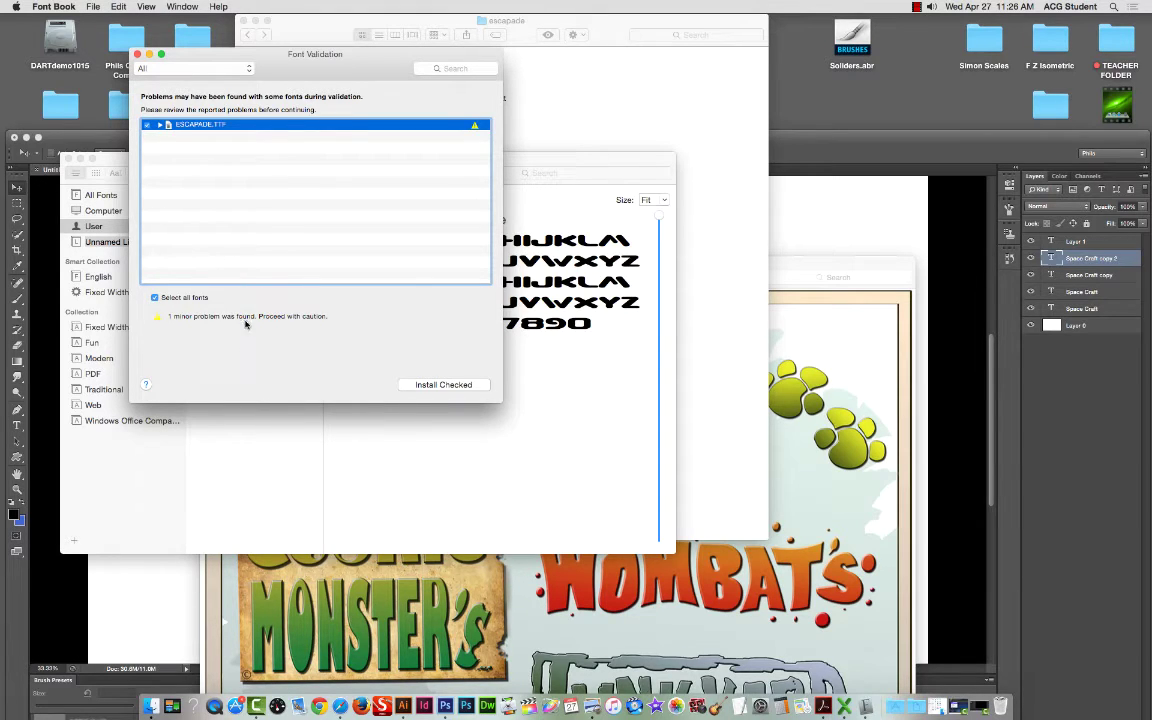
click(456, 386)
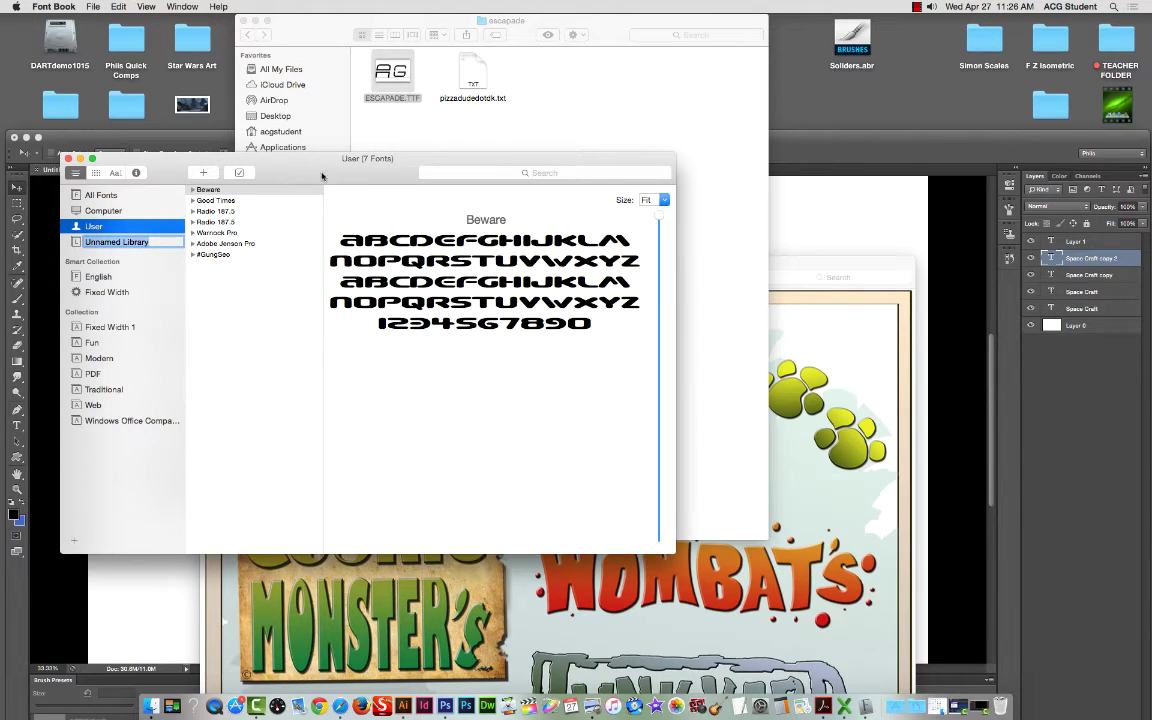
drag(322, 176, 304, 463)
click(392, 197)
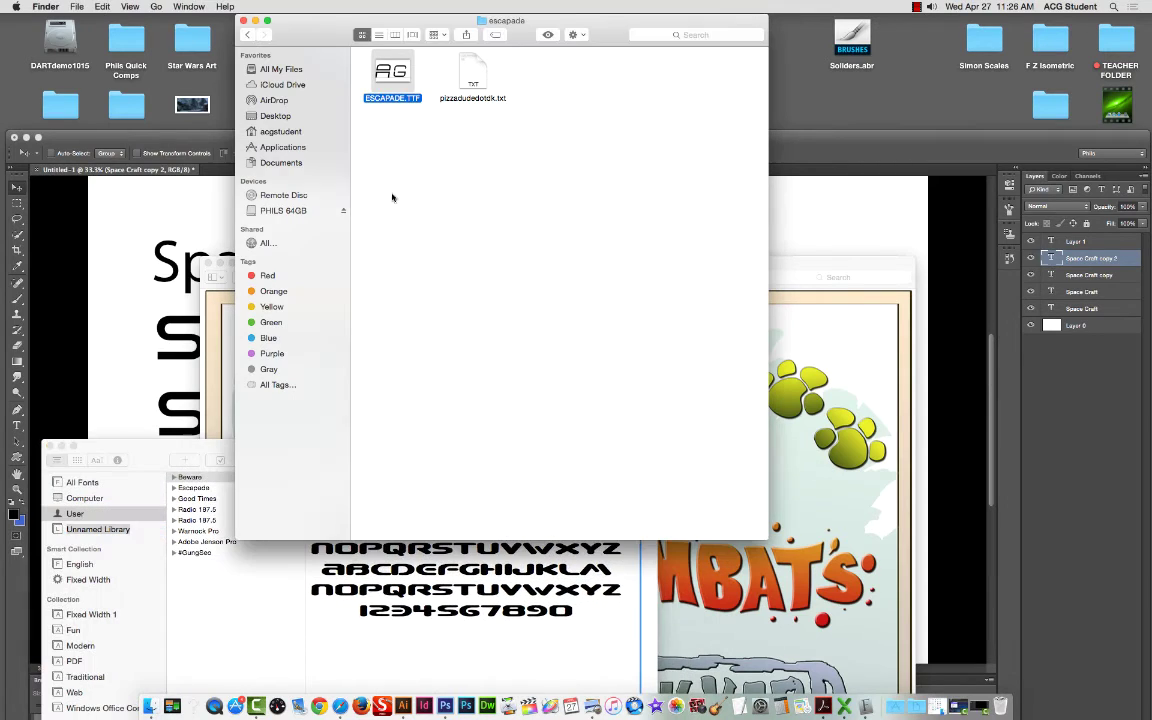
Step: Close the escapade Finder window and the Font Book window to return to the Photoshop document
click(245, 20)
click(47, 446)
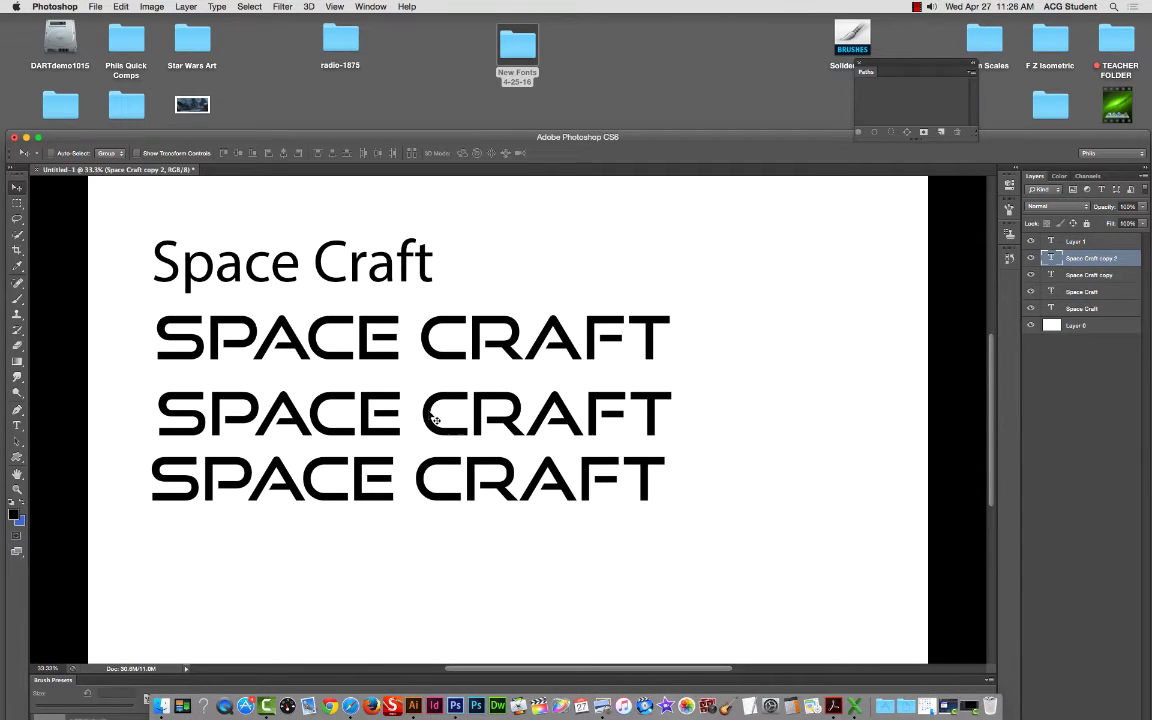
Step: Change the font of the third Space Craft line from the top of the canvas to Beware
click(16, 425)
click(672, 412)
drag(672, 410, 131, 350)
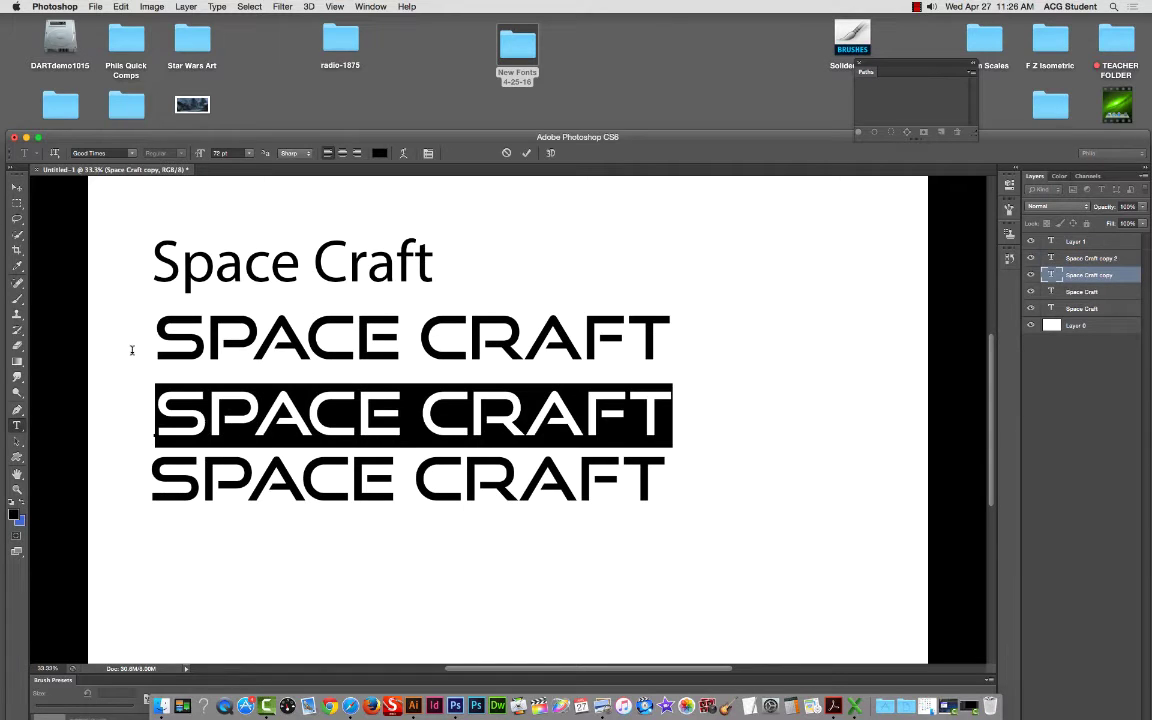
click(118, 152)
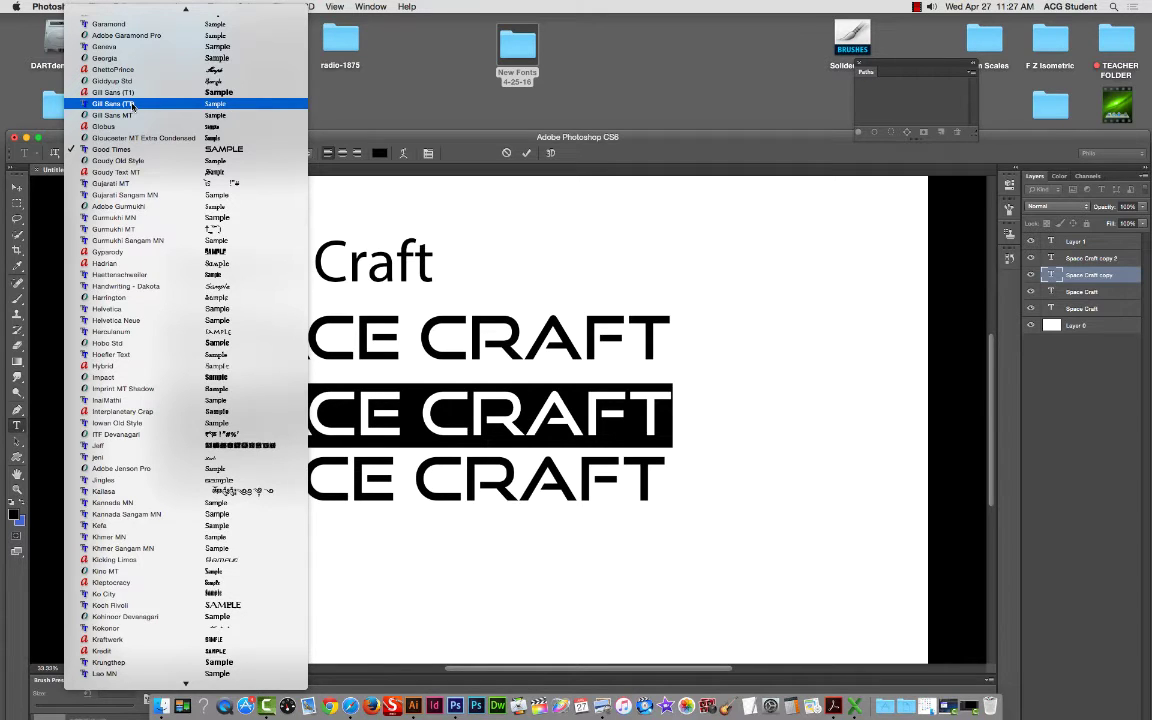
scroll(120, 60, up, 15)
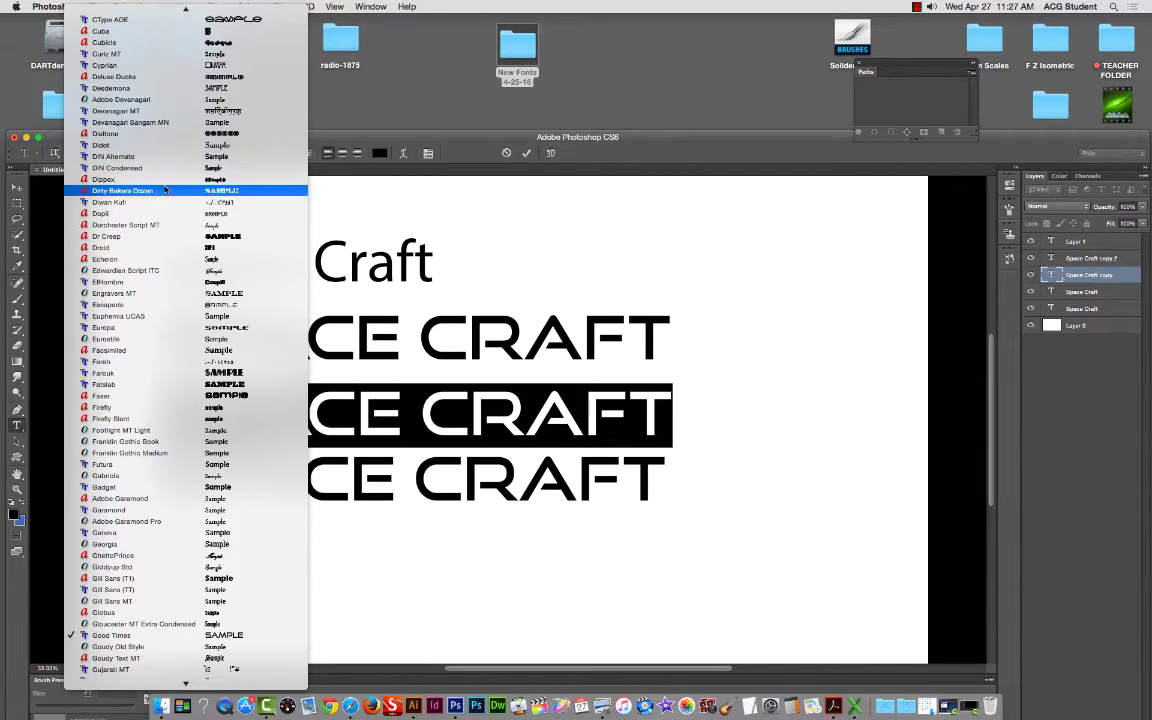
scroll(145, 95, up, 4)
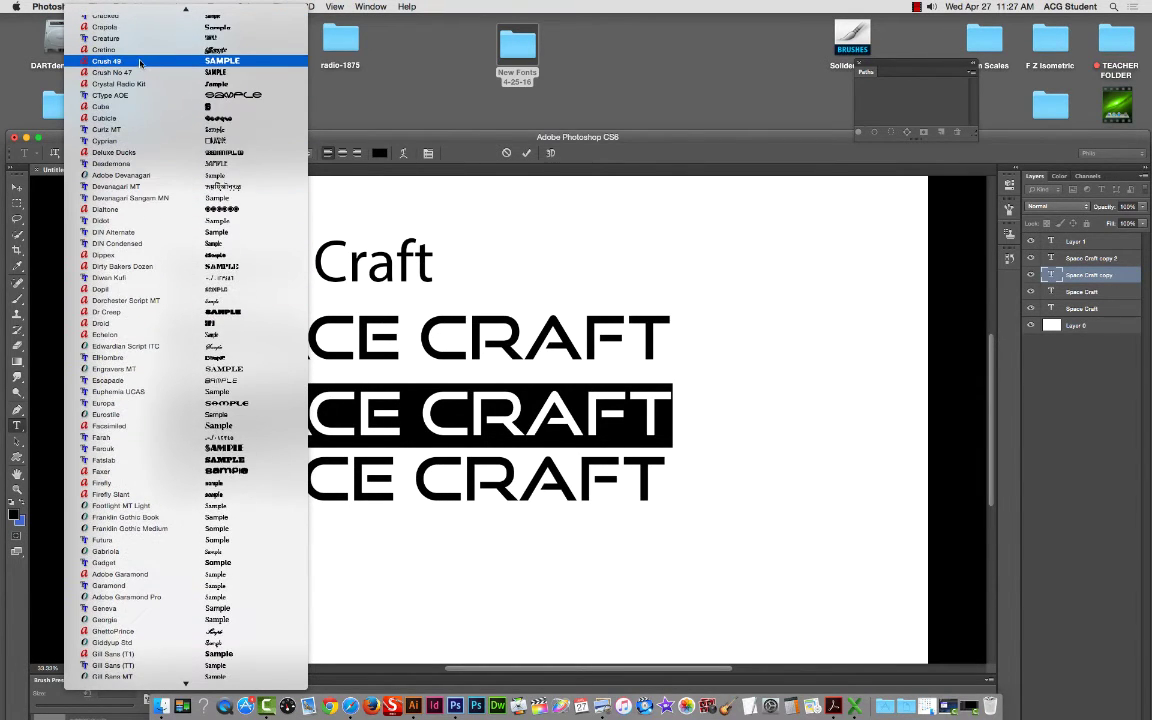
scroll(130, 110, up, 15)
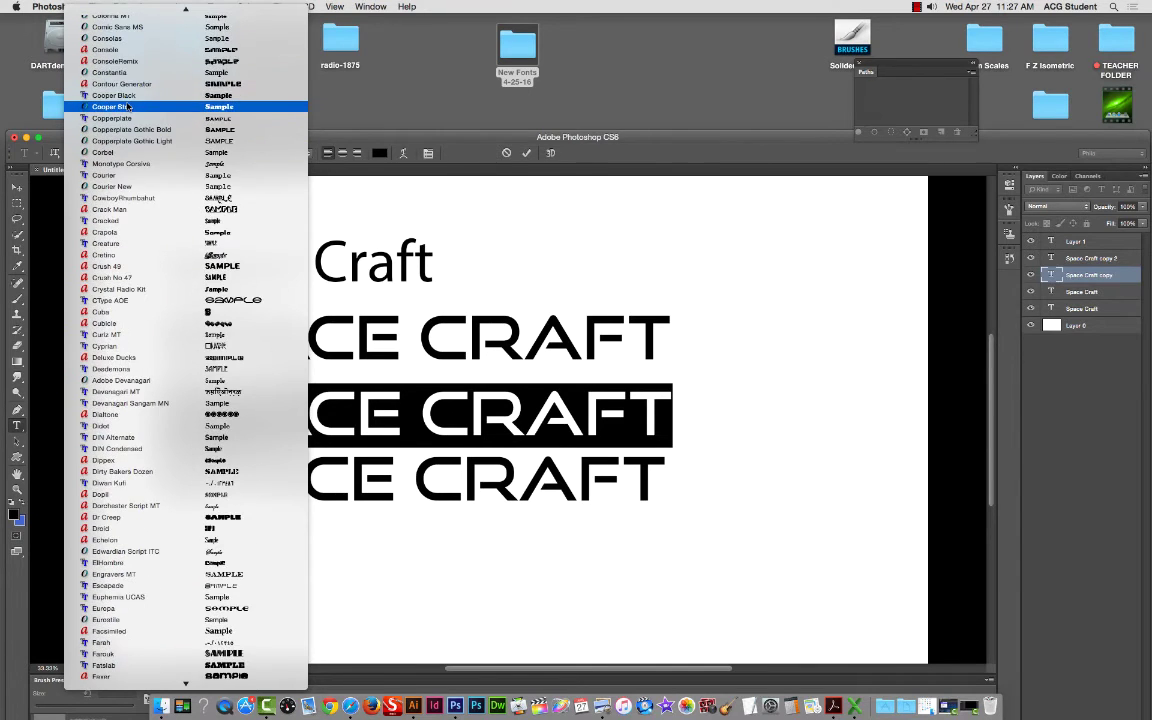
scroll(127, 104, up, 9)
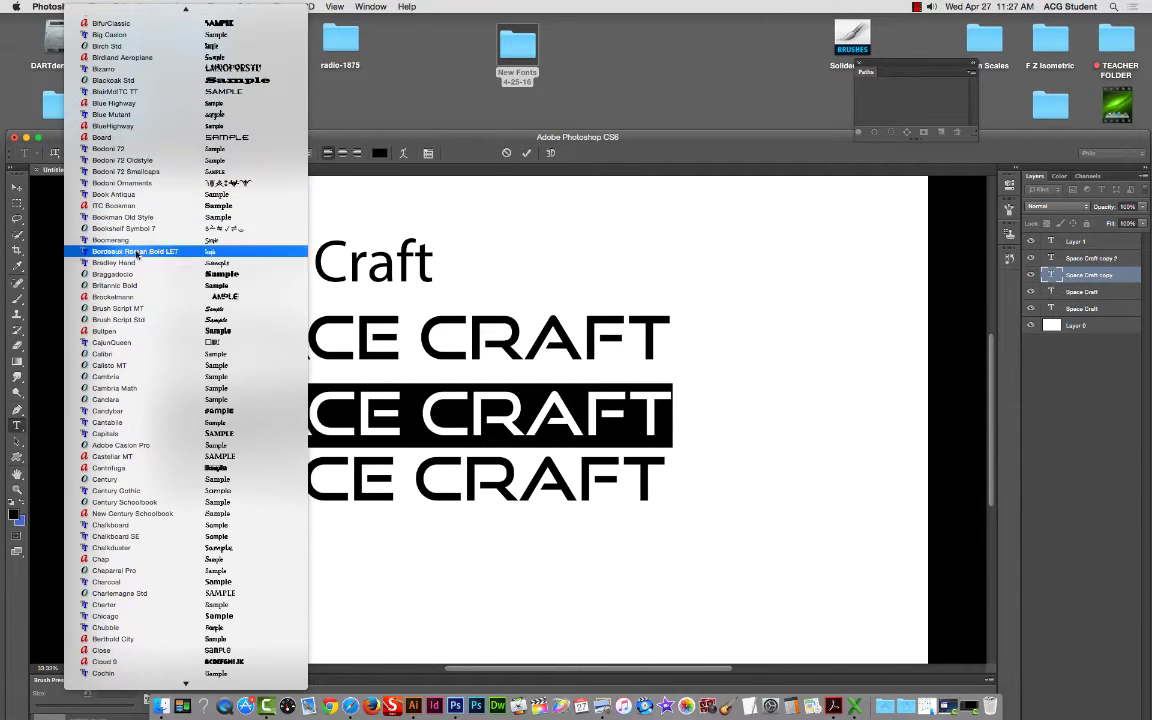
scroll(115, 23, up, 10)
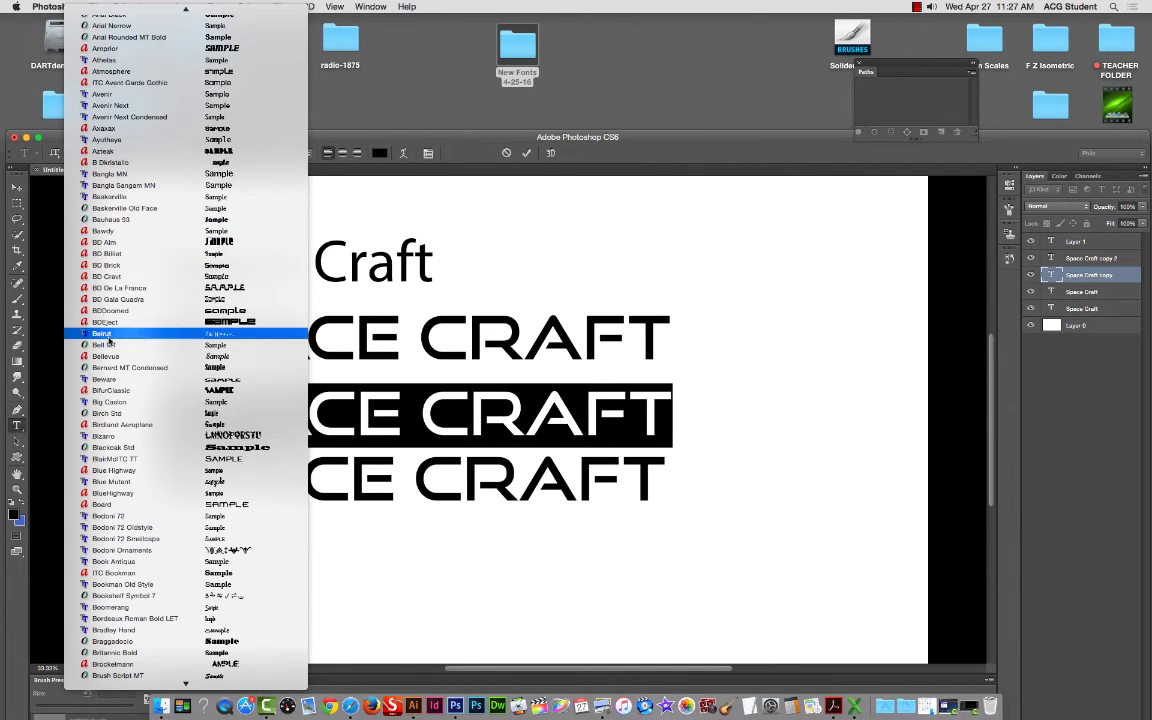
click(106, 381)
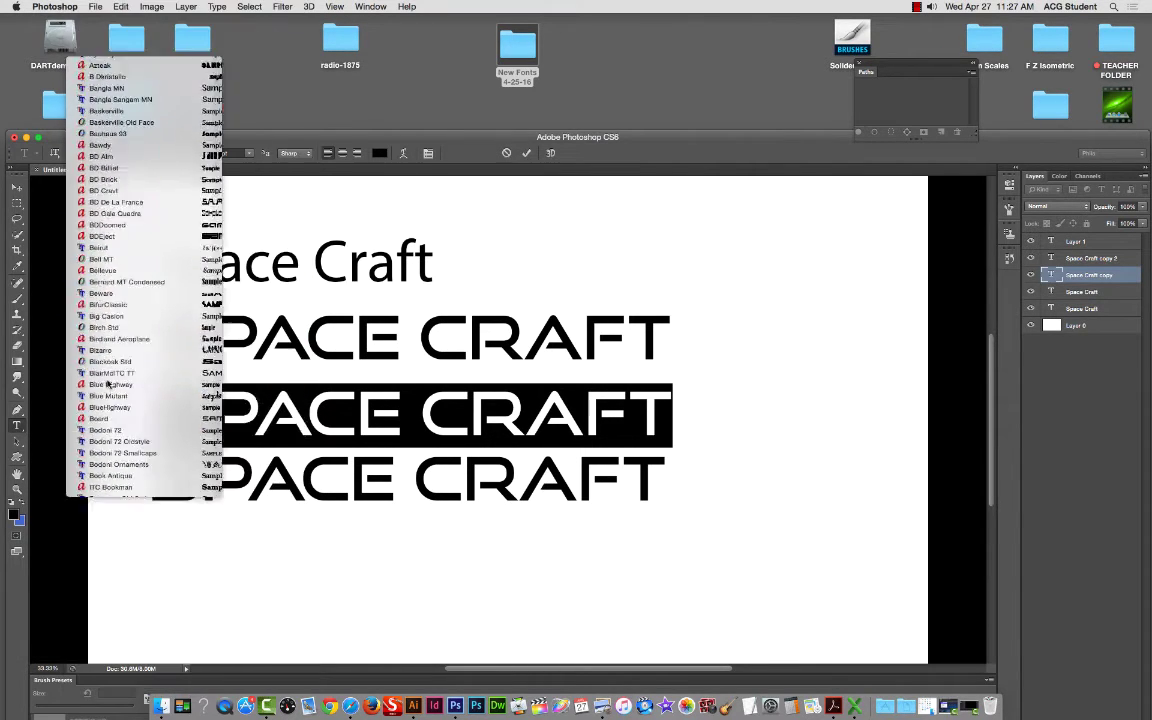
click(17, 186)
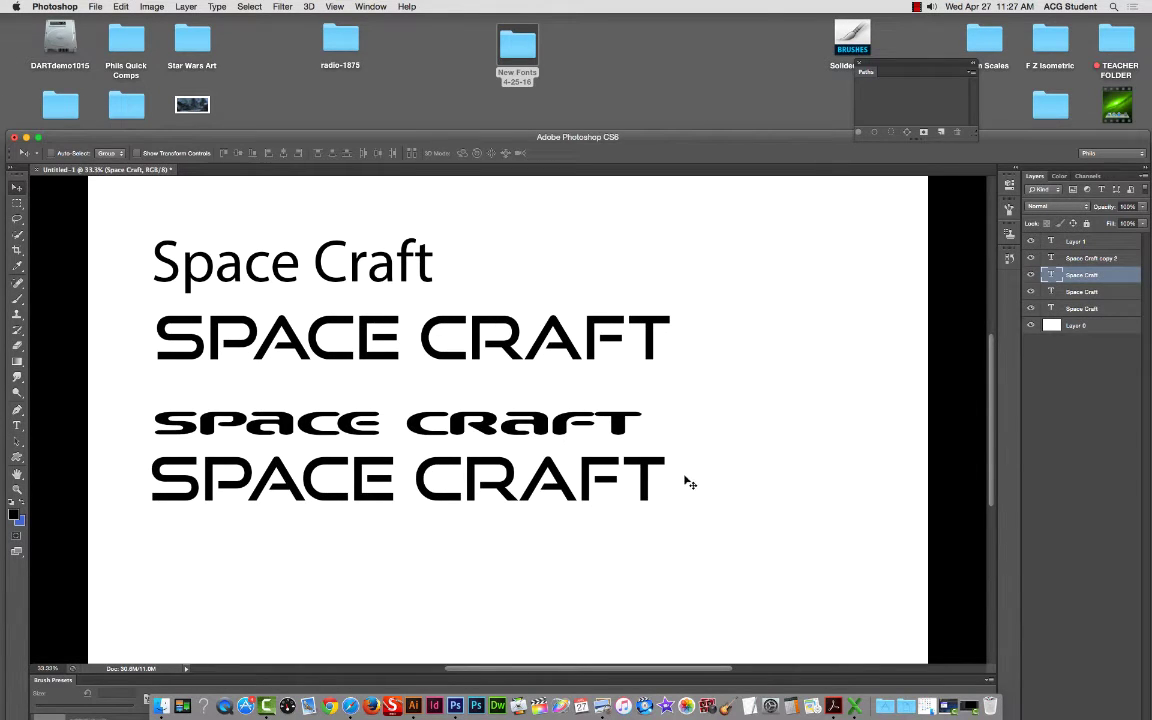
Step: Change the font of the lowest Space Craft line to Escapade
key(t)
drag(649, 466, 58, 374)
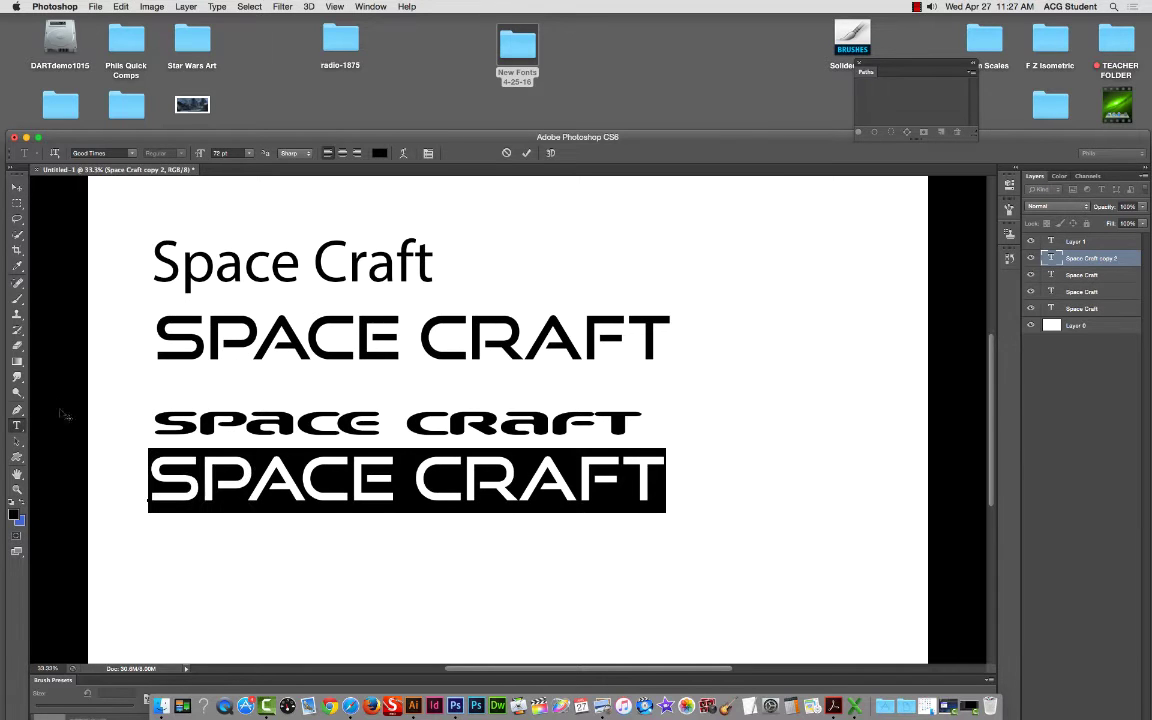
click(128, 153)
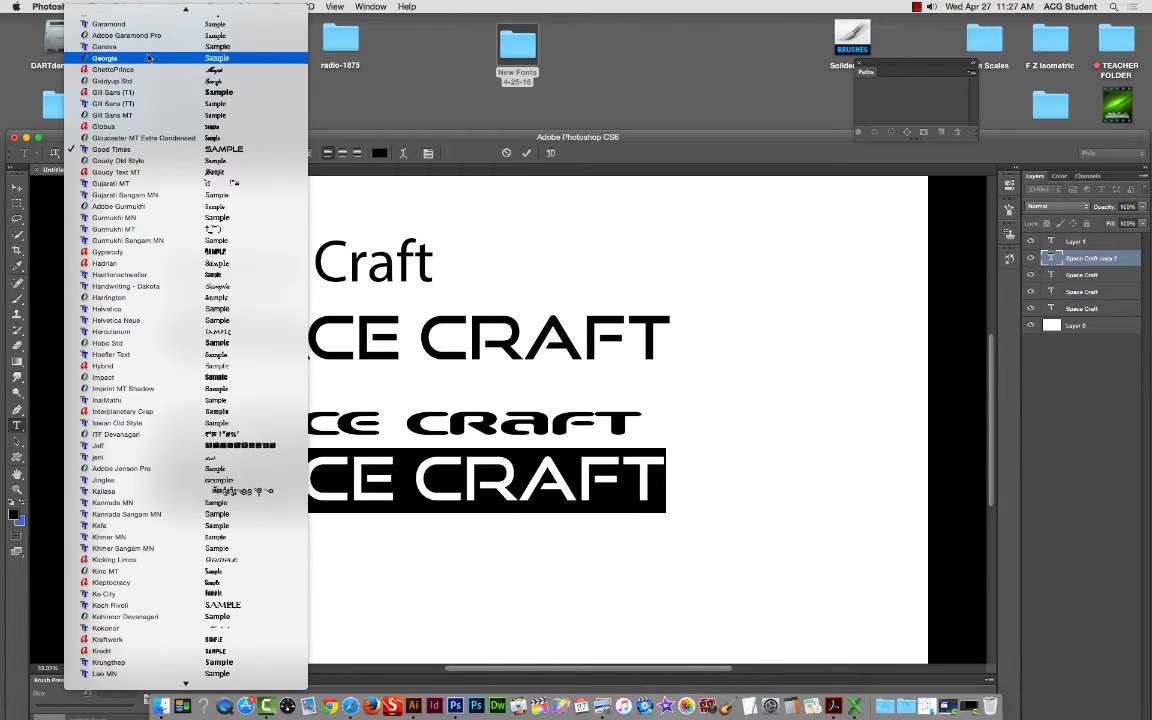
mouse_move(147, 4)
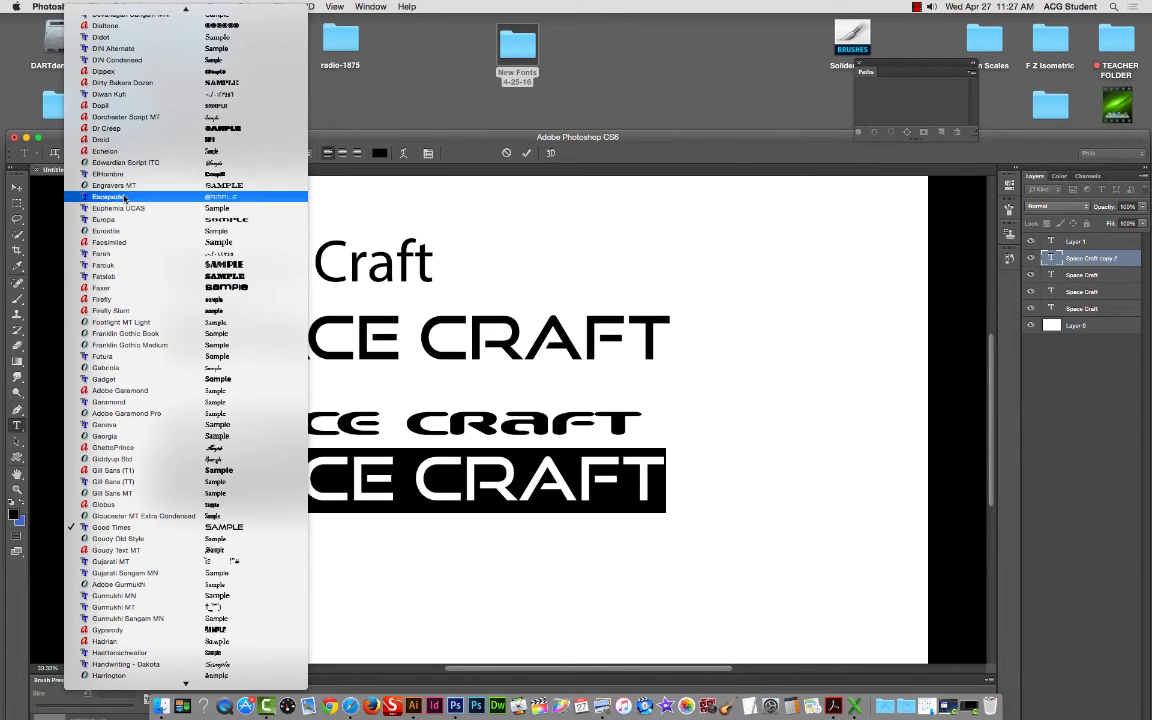
click(116, 197)
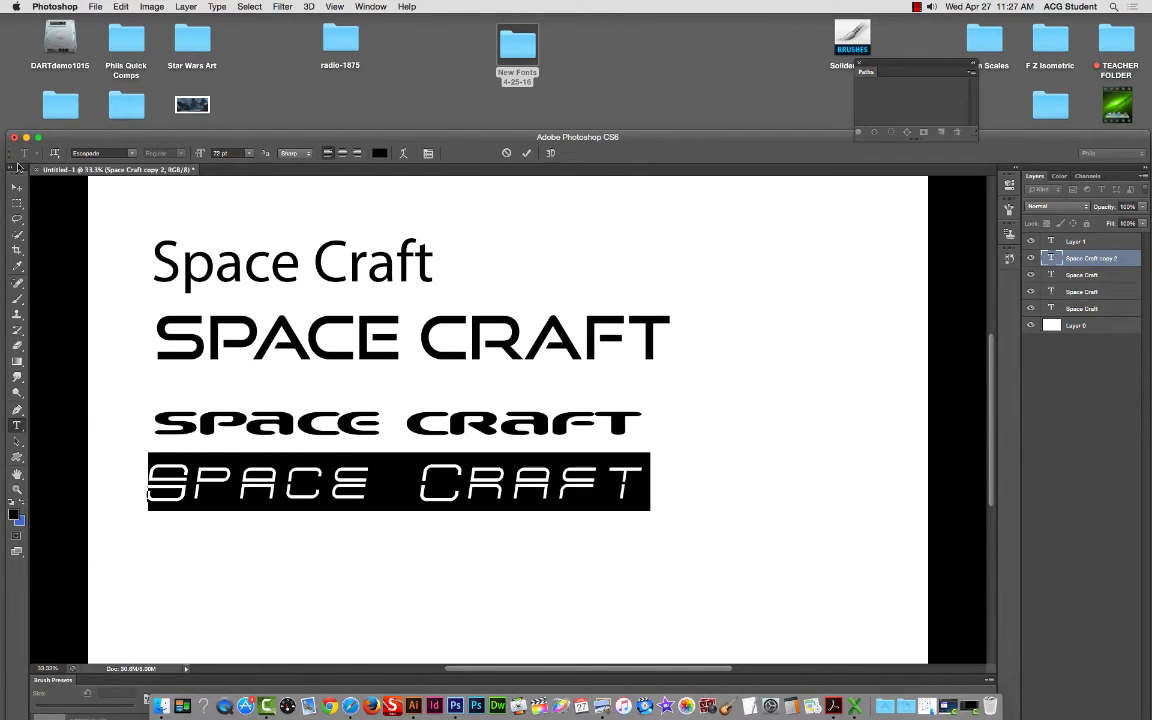
Step: Raise the Photoshop window on the screen and hide the plain Myriad Pro Space Craft text layer
drag(114, 136, 117, 31)
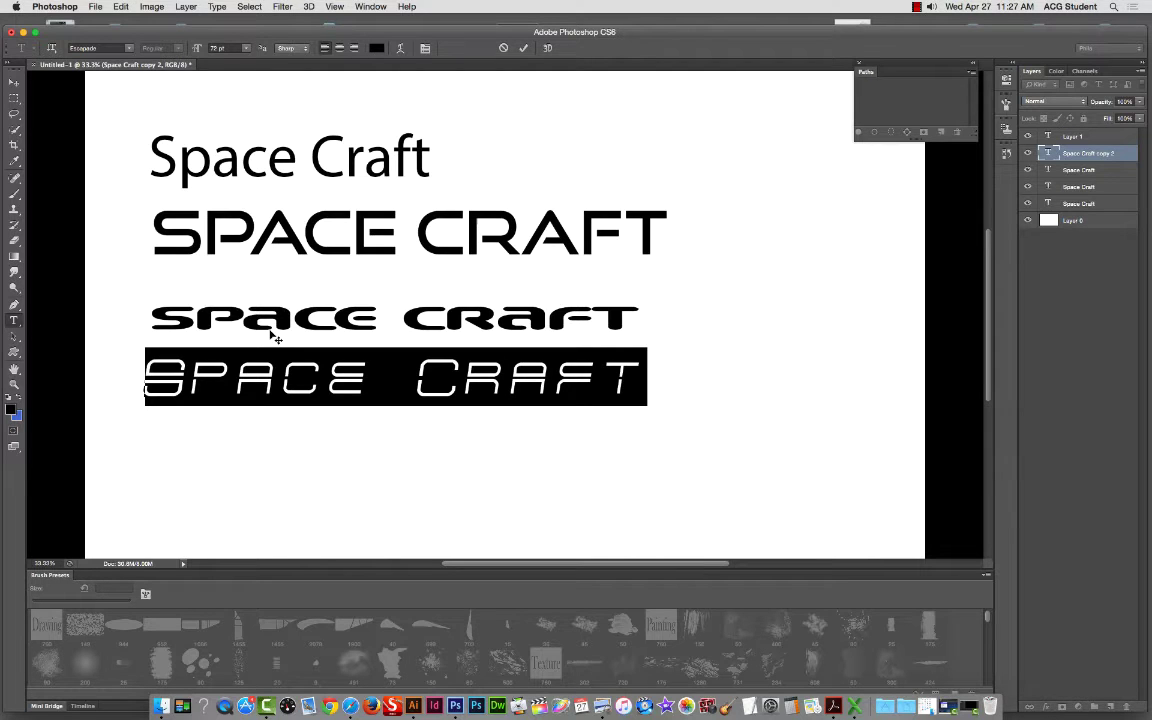
right_click(420, 149)
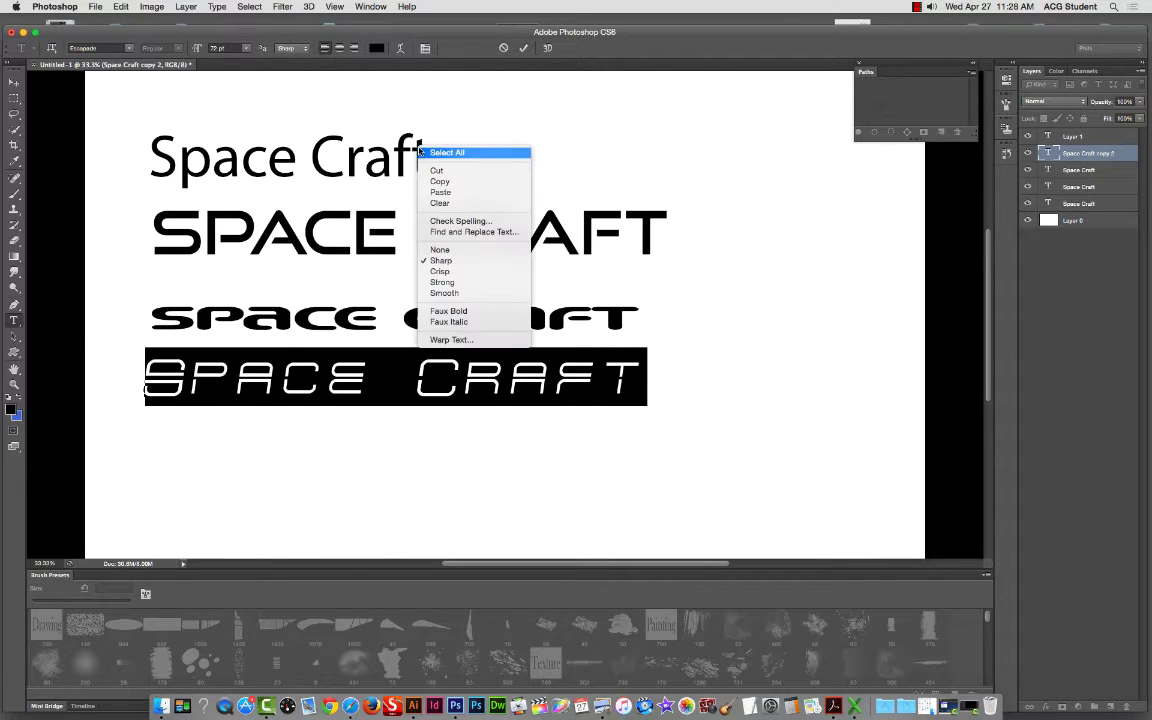
click(420, 152)
click(1027, 153)
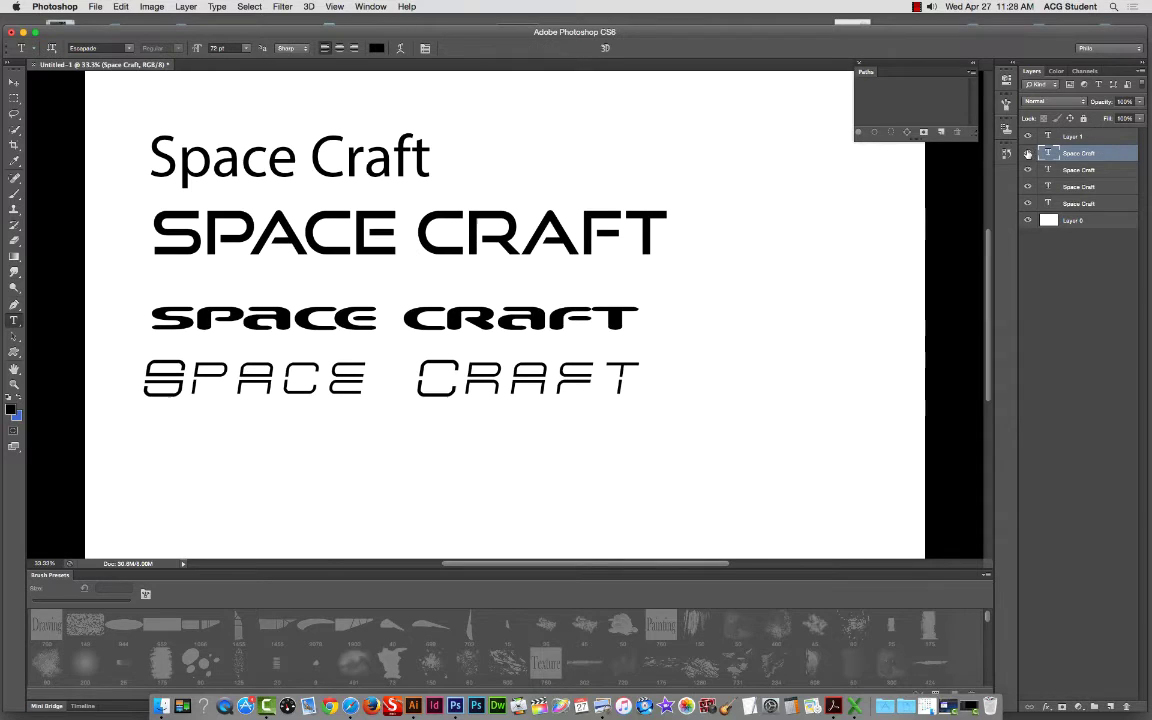
right_click(428, 157)
click(440, 154)
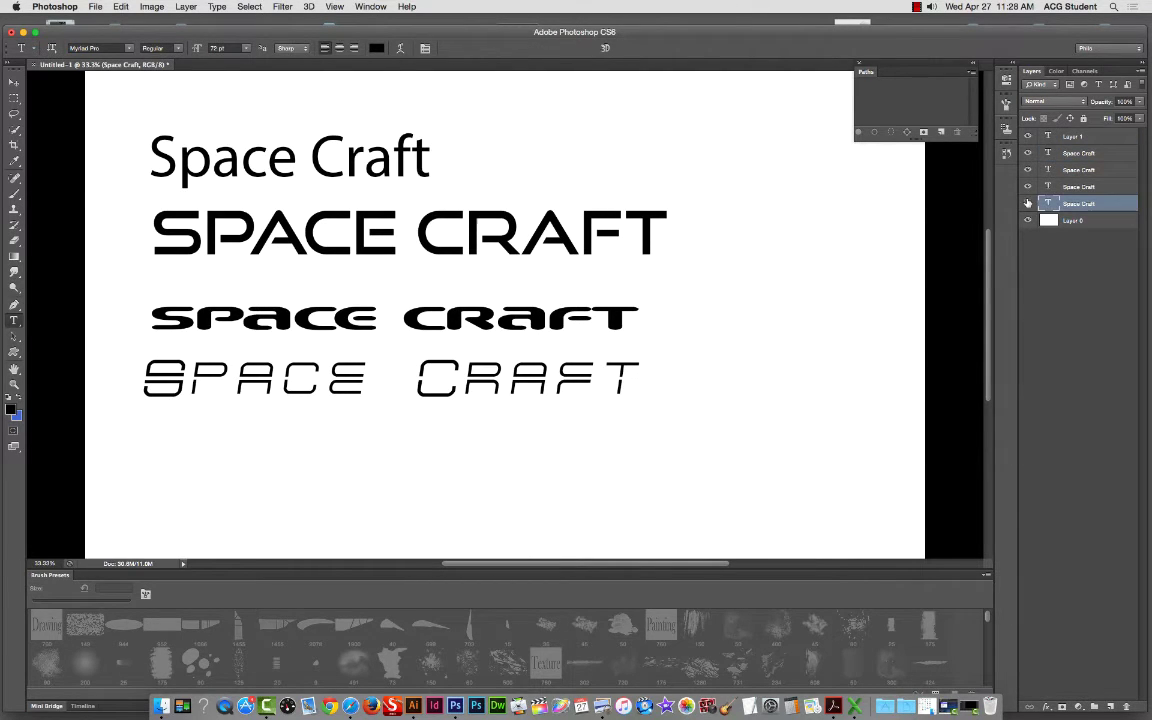
click(1027, 203)
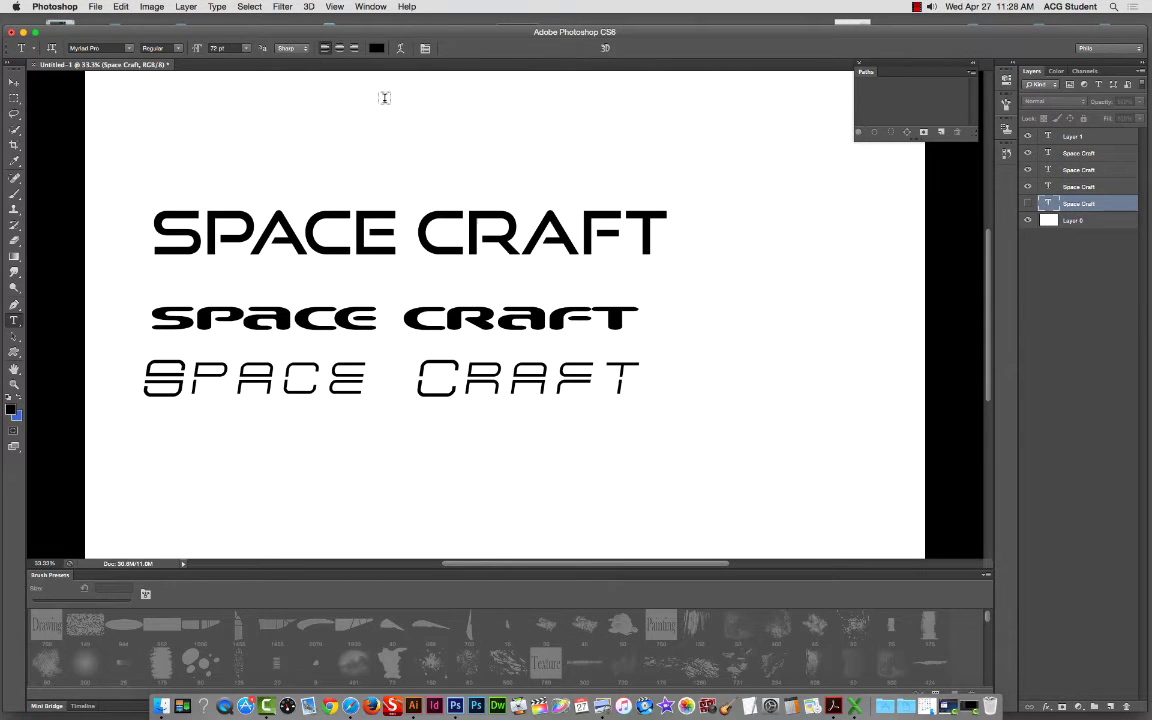
Step: Begin saving the document under a new name, creating a SPACECRAFT Logo folder on the Desktop with a Master Type folder inside it
click(95, 6)
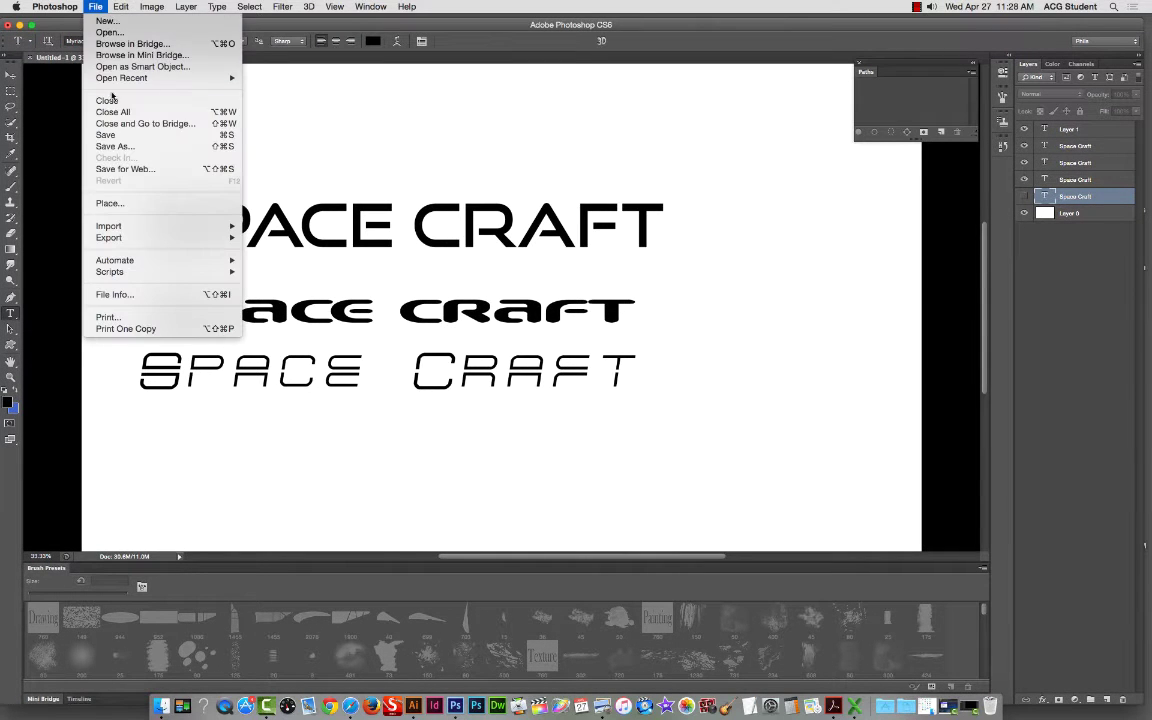
click(122, 147)
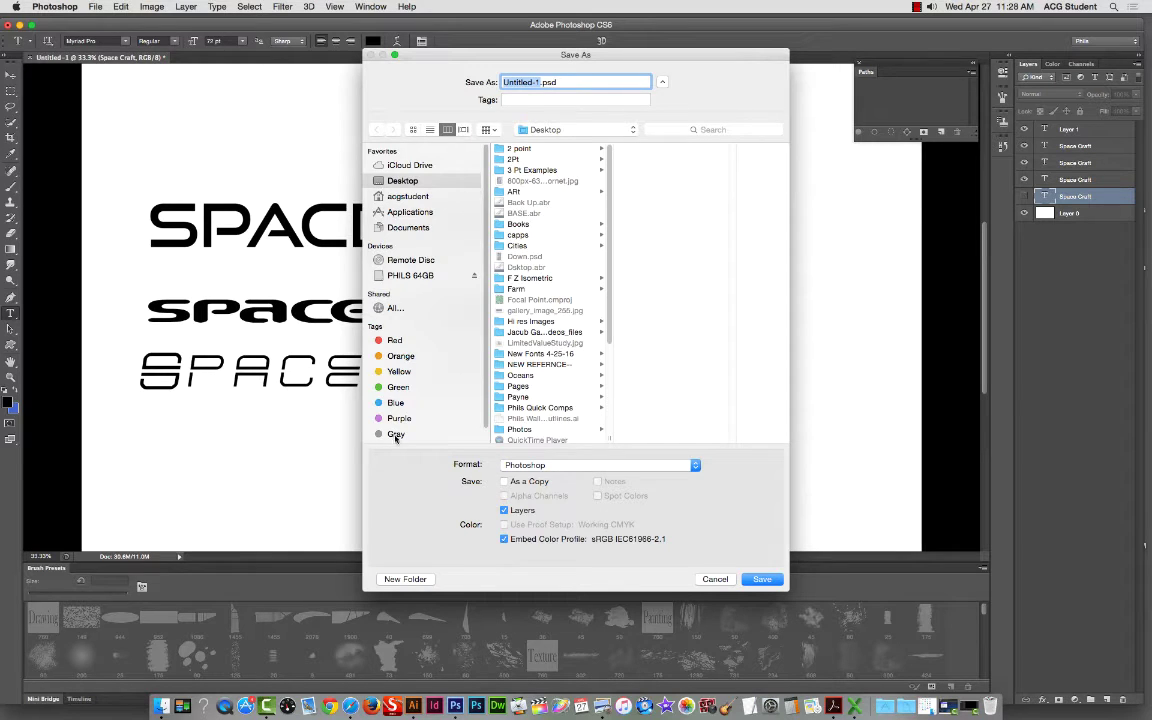
click(405, 579)
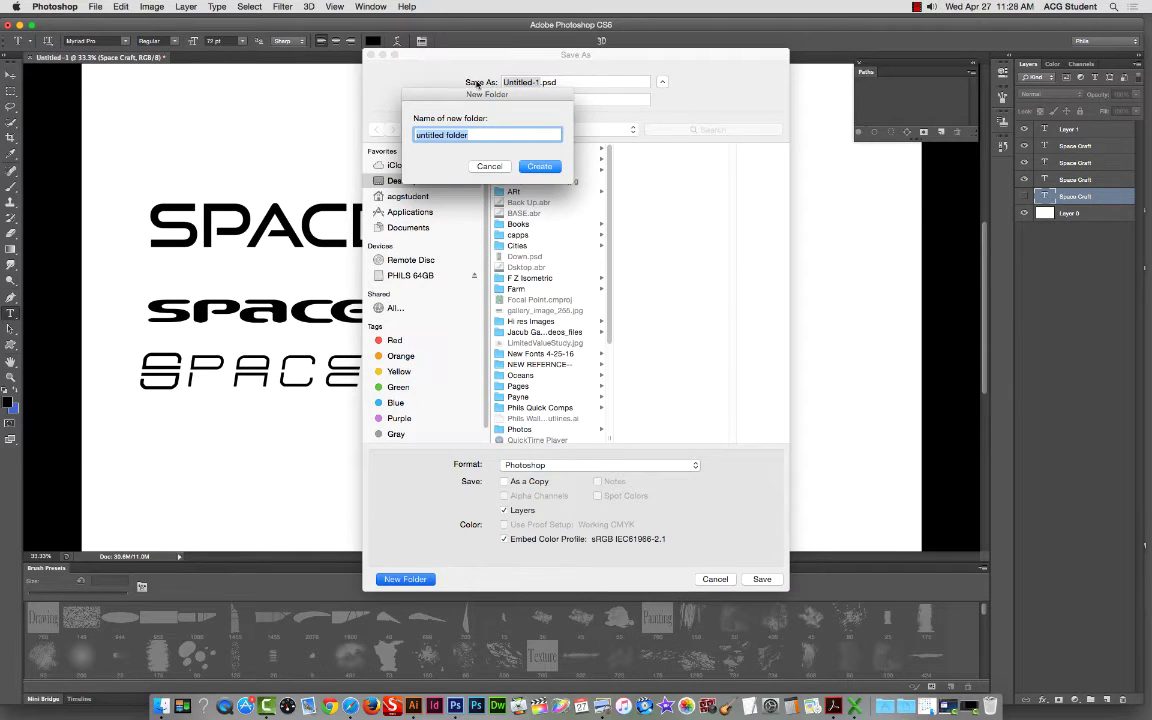
text(SPACECRAFT Logo)
key(Return)
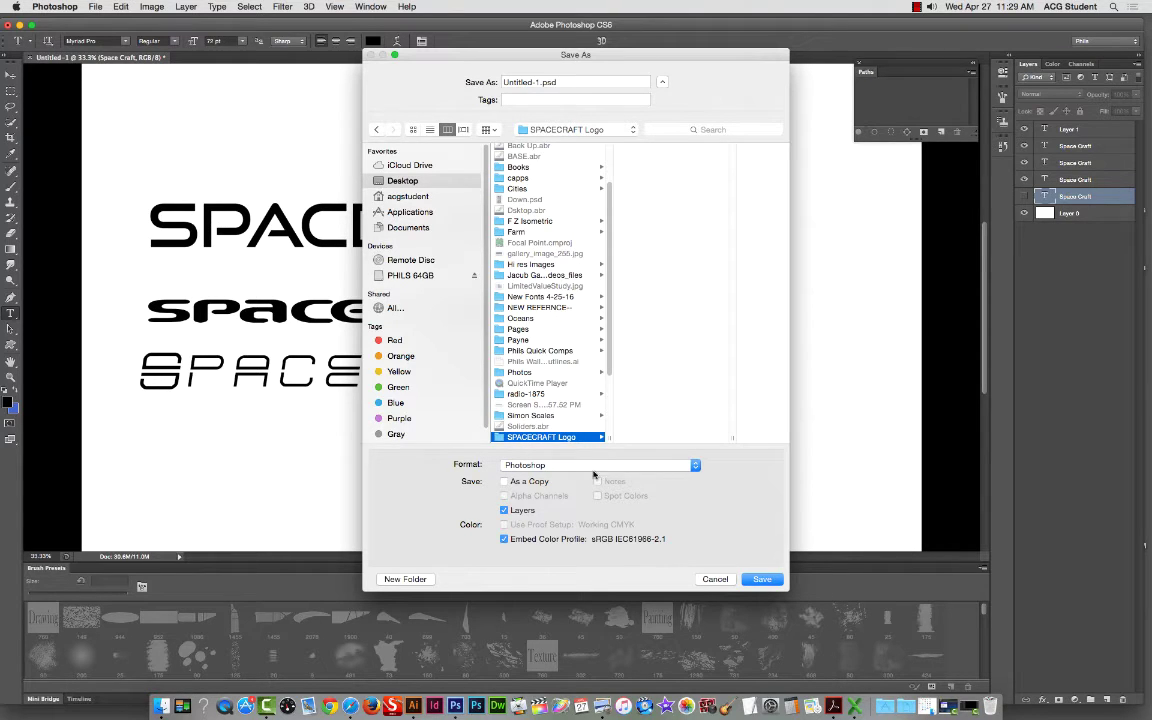
click(404, 580)
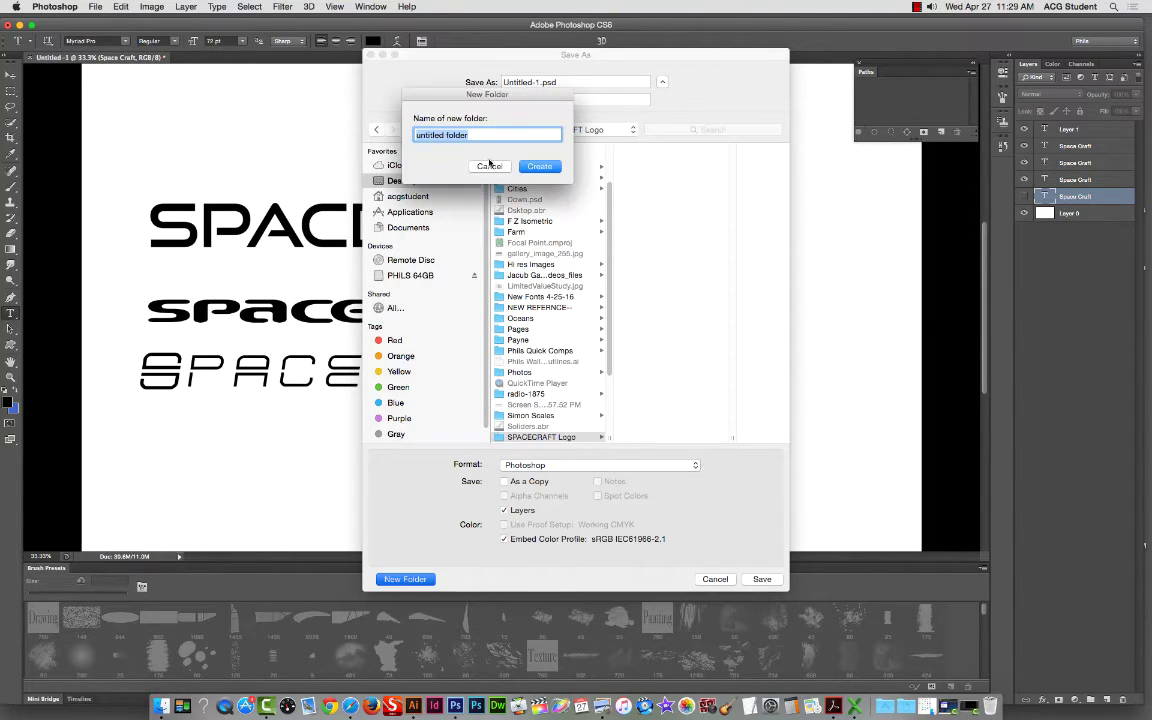
text(Master Type)
key(Return)
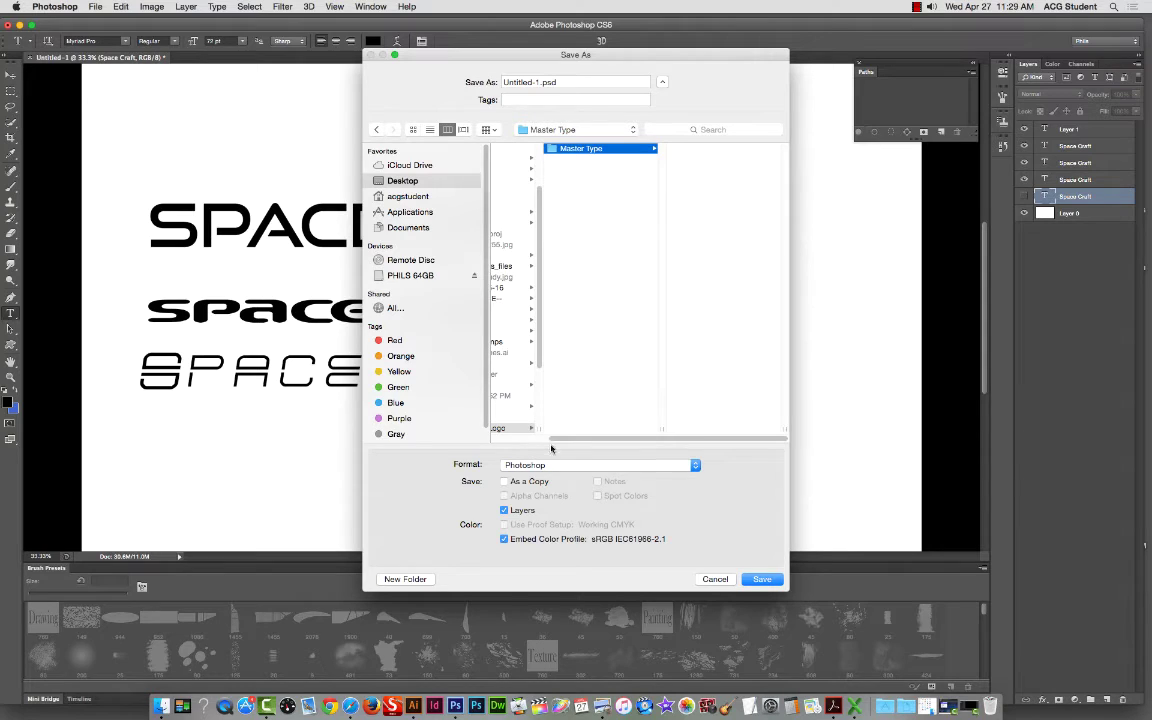
Step: Save the file as Versions.psd in the Master Type folder in Photoshop format with Maximize Compatibility on
click(540, 81)
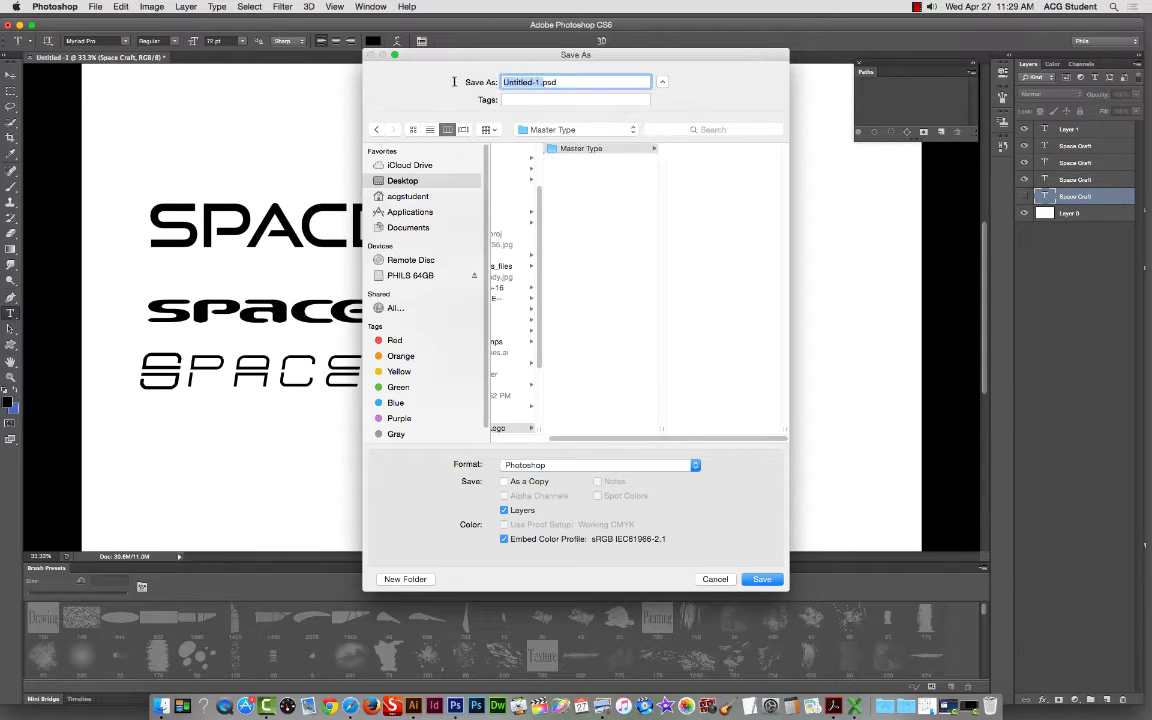
text(Versions)
click(765, 579)
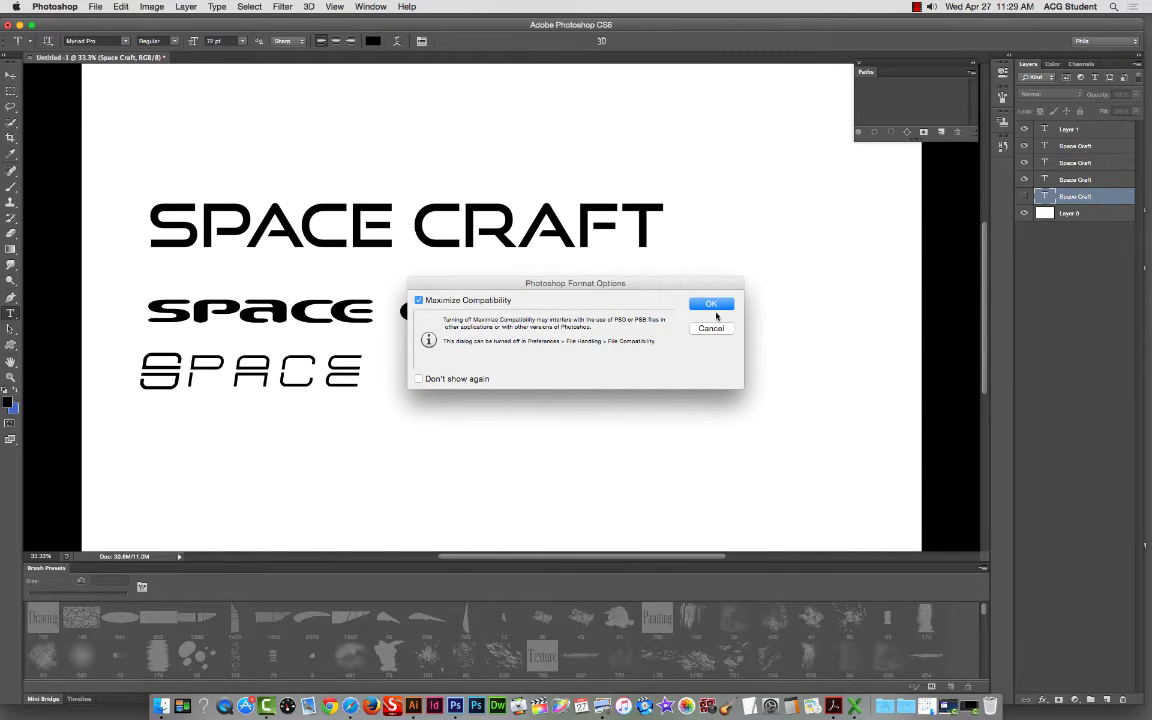
click(714, 310)
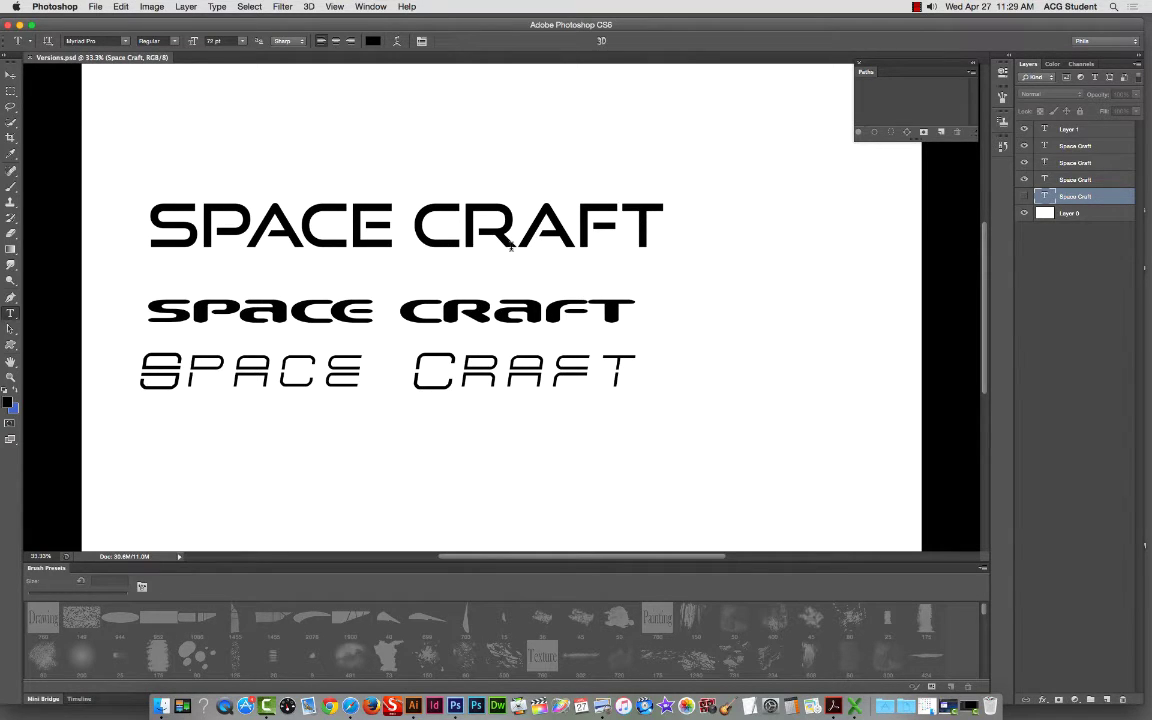
Step: Select the Escapade text layer and toggle its visibility to check which line it controls, leaving it shown
click(1068, 146)
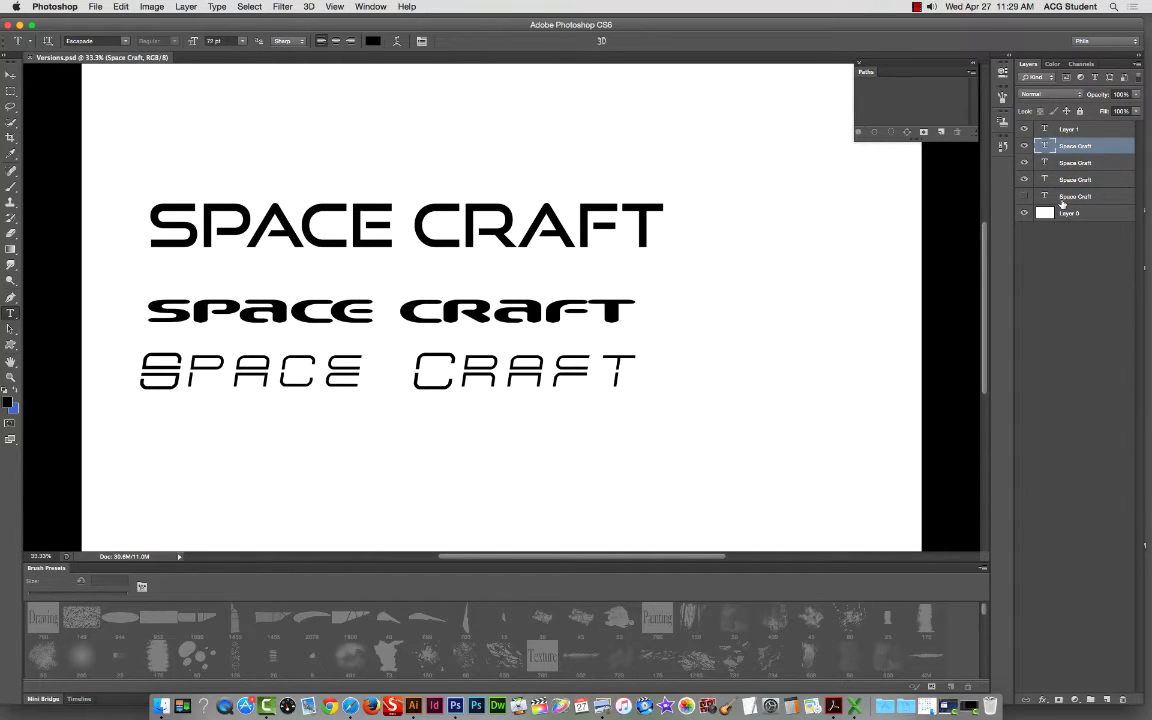
click(1023, 146)
click(1023, 146)
click(1023, 146)
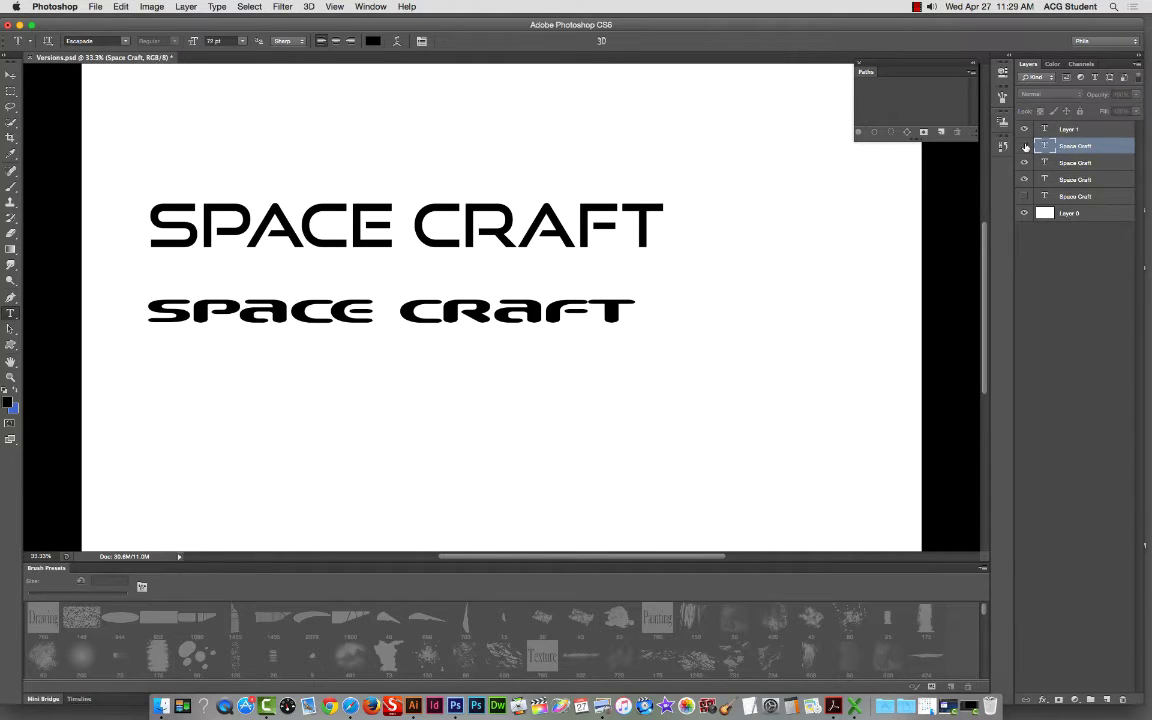
click(1023, 146)
Step: Pick the Good Times line's layer from the canvas, hide and reshow it to identify it, and view its Rasterize Type option
right_click(645, 217)
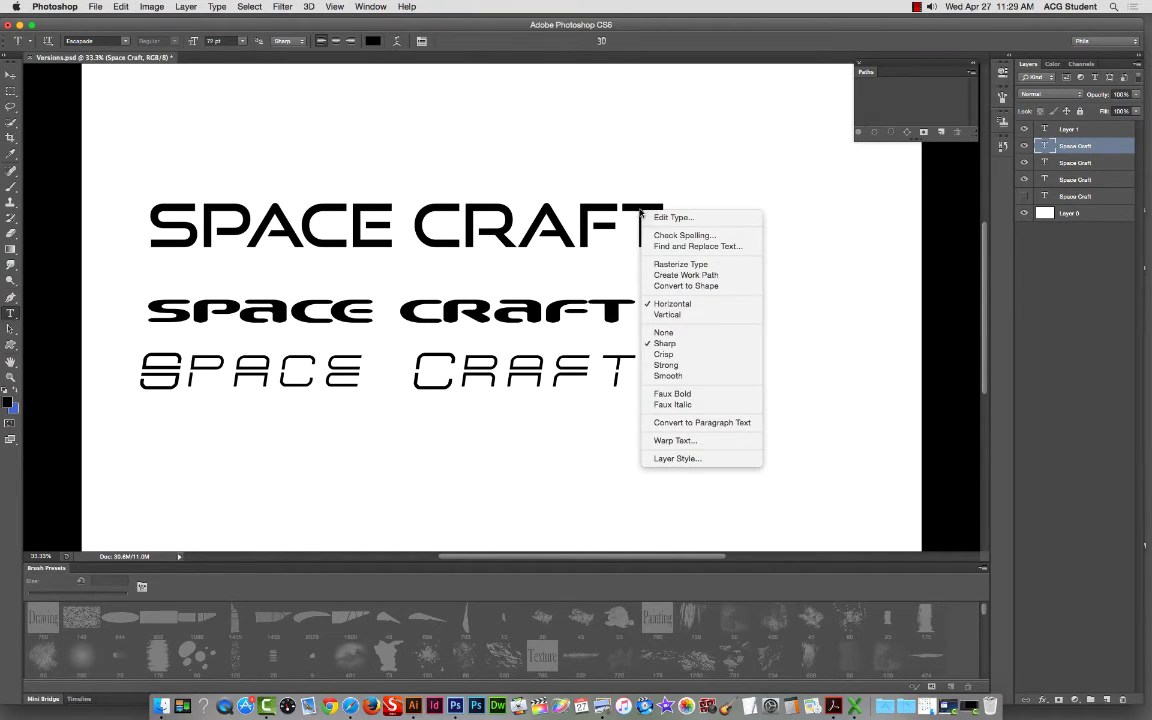
click(578, 190)
right_click(578, 188)
click(600, 193)
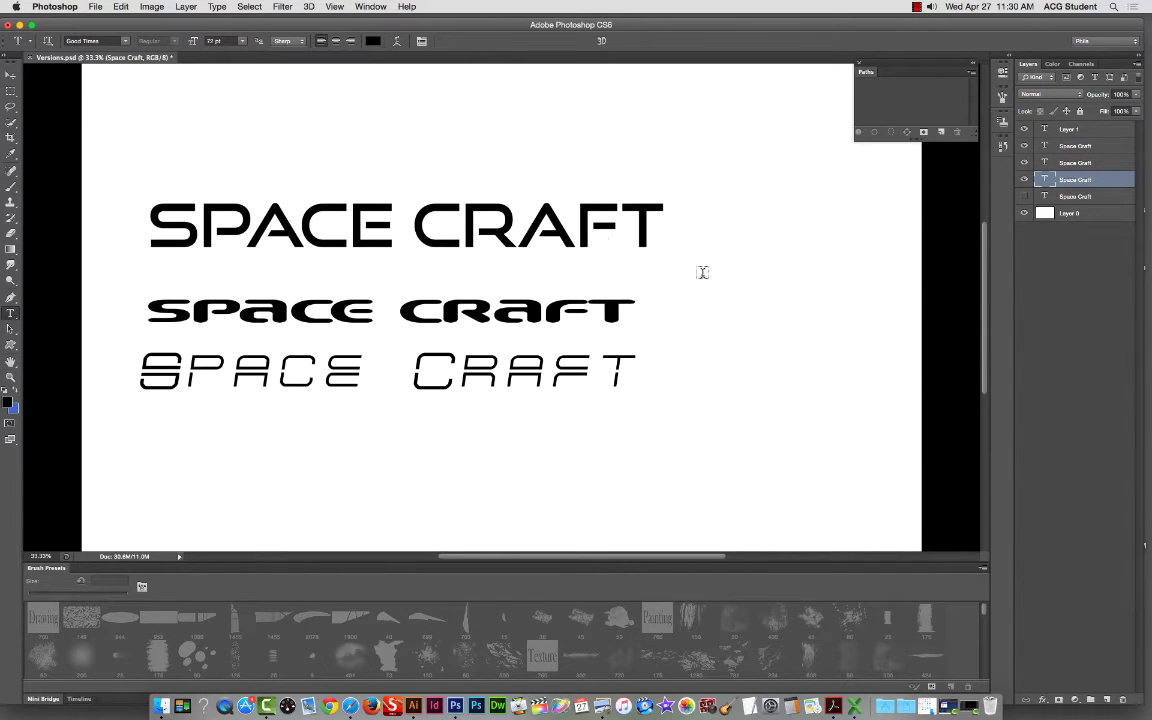
click(1023, 179)
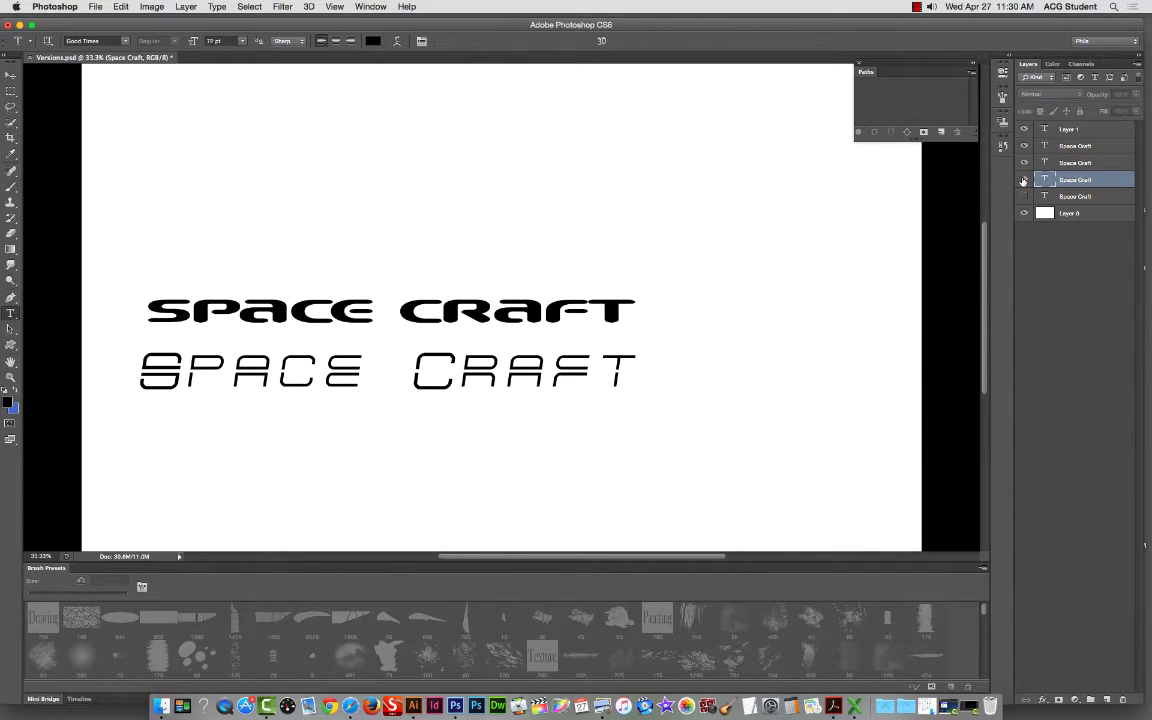
click(1023, 179)
right_click(1083, 184)
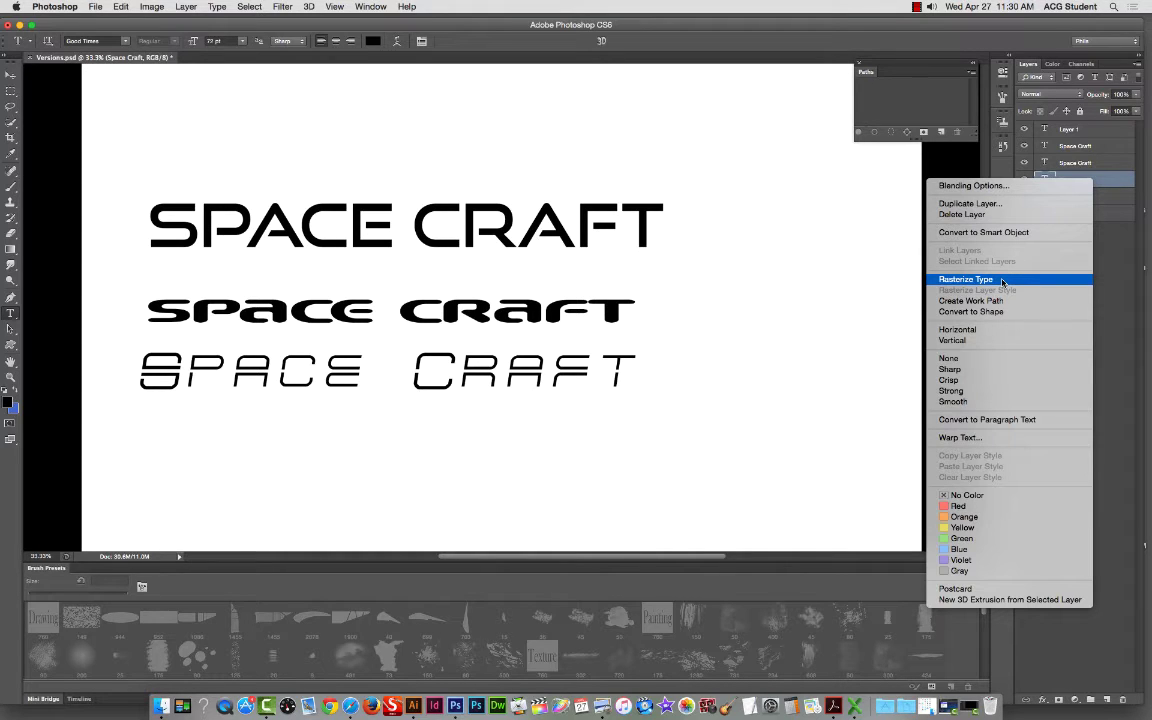
click(1112, 226)
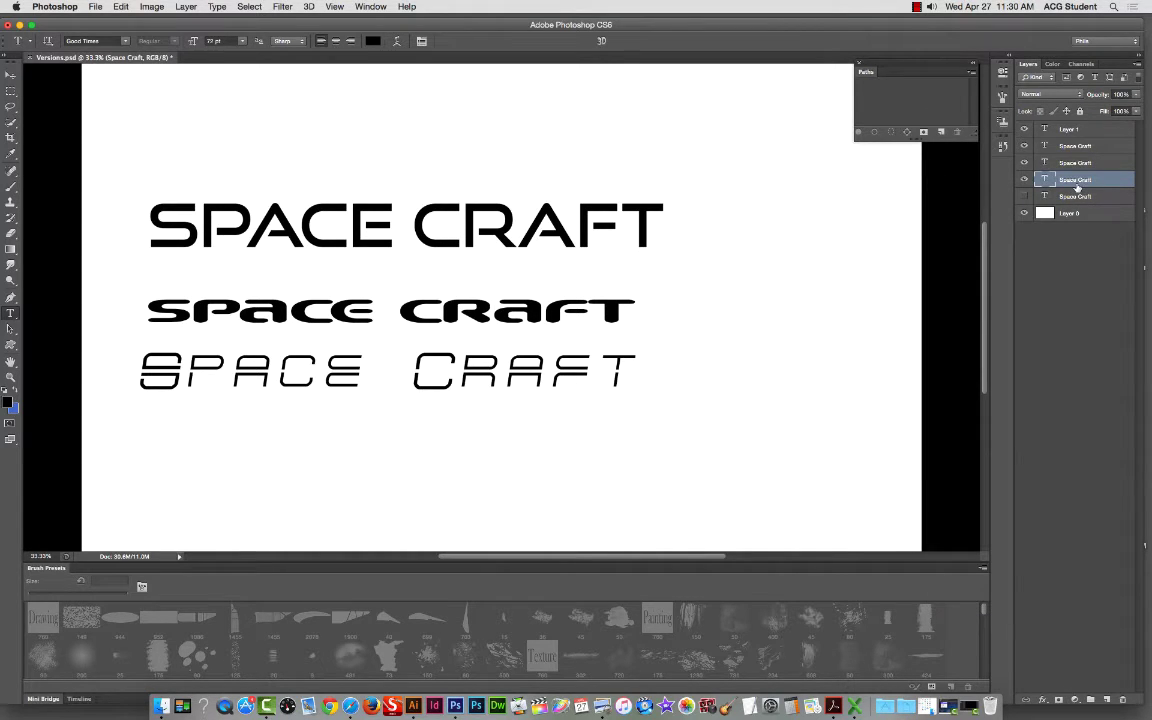
Step: Rename the Escapade, middle and Good Times text layers as 1, 2 and 3
double_click(1071, 147)
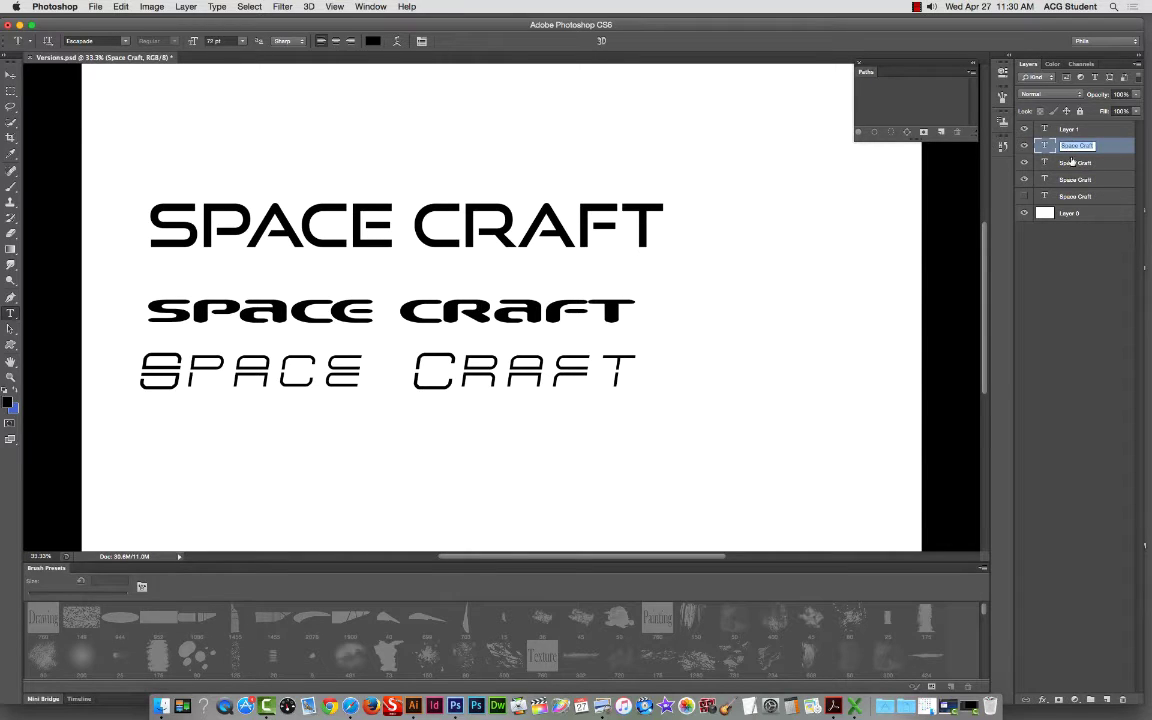
text(1)
key(Tab)
text(2)
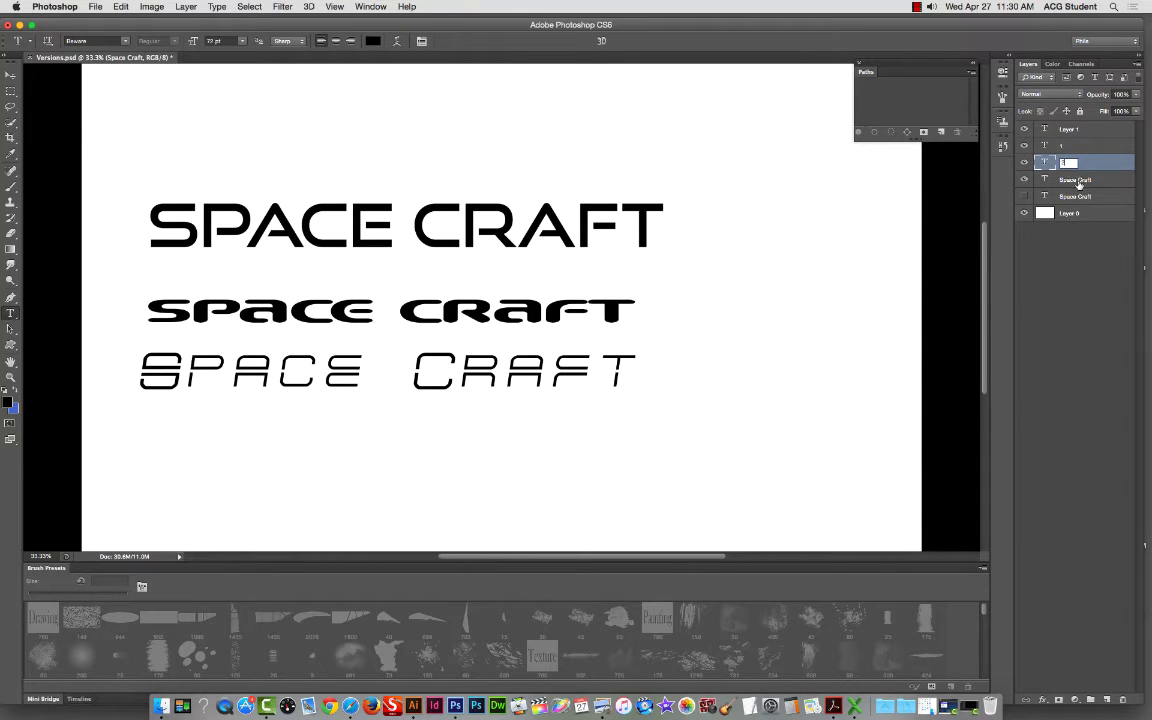
key(Tab)
text(3)
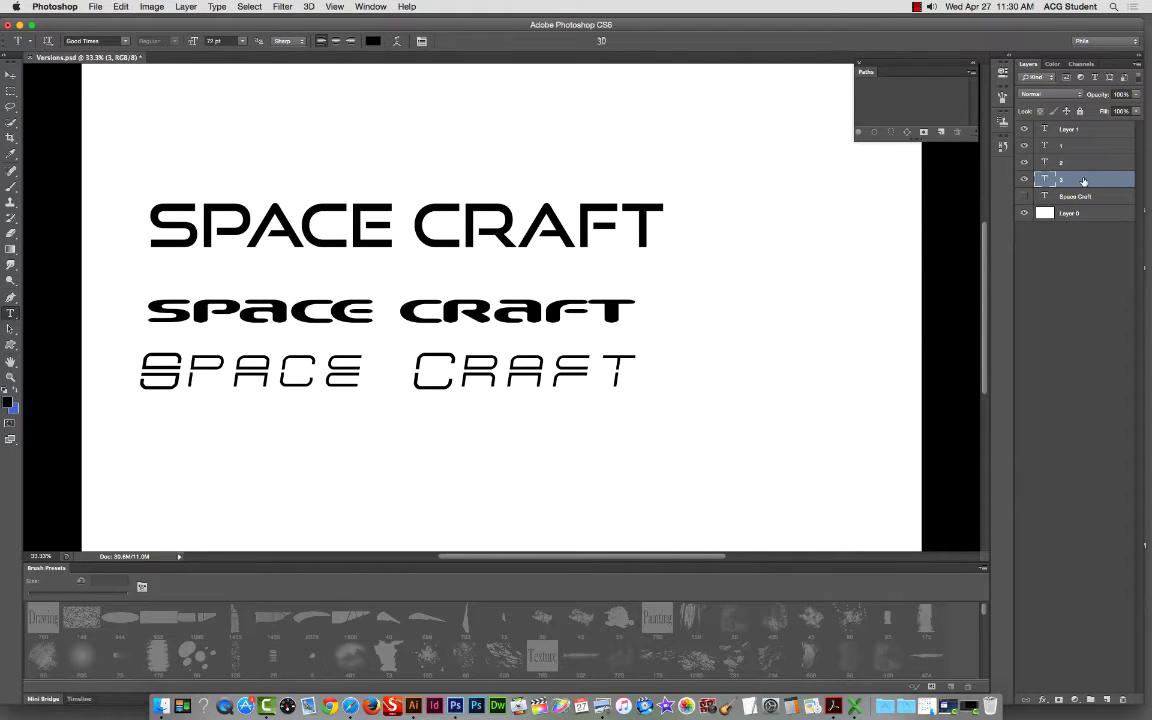
Step: Duplicate text layer 3 within Versions.psd and name the copy 3 r
right_click(1083, 180)
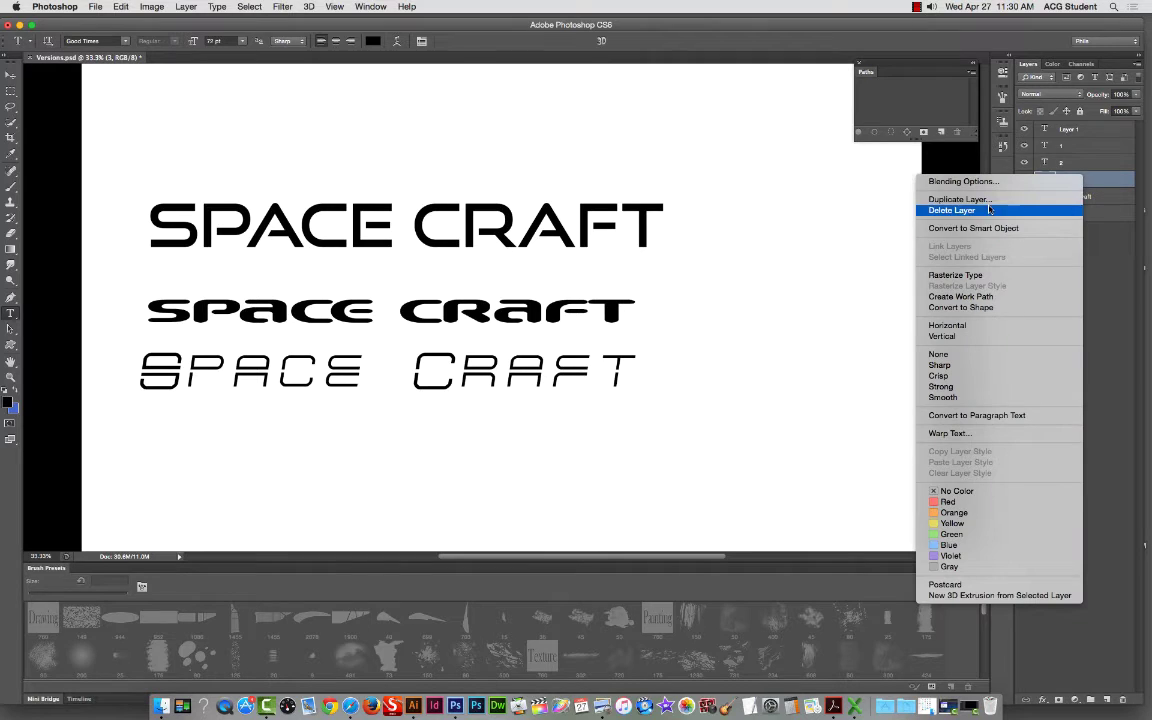
click(958, 199)
click(689, 301)
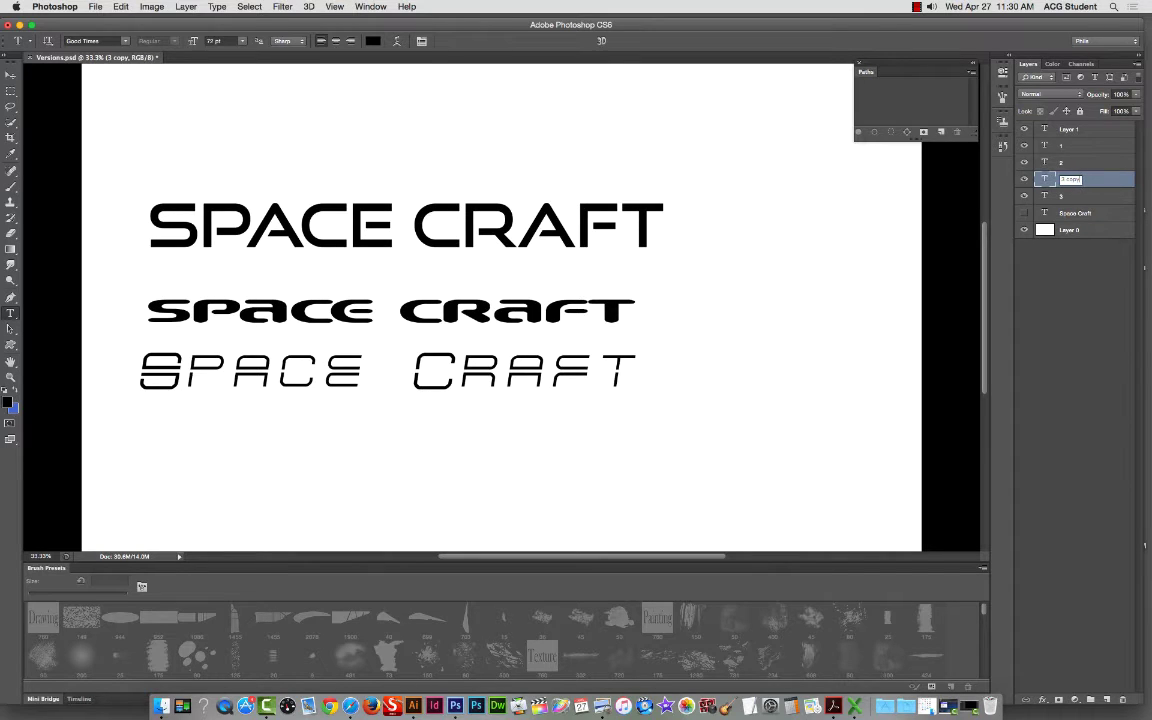
text(3 r)
Step: Duplicate text layer 2 within the same document and rename the copy 2 r
click(1069, 165)
right_click(1069, 165)
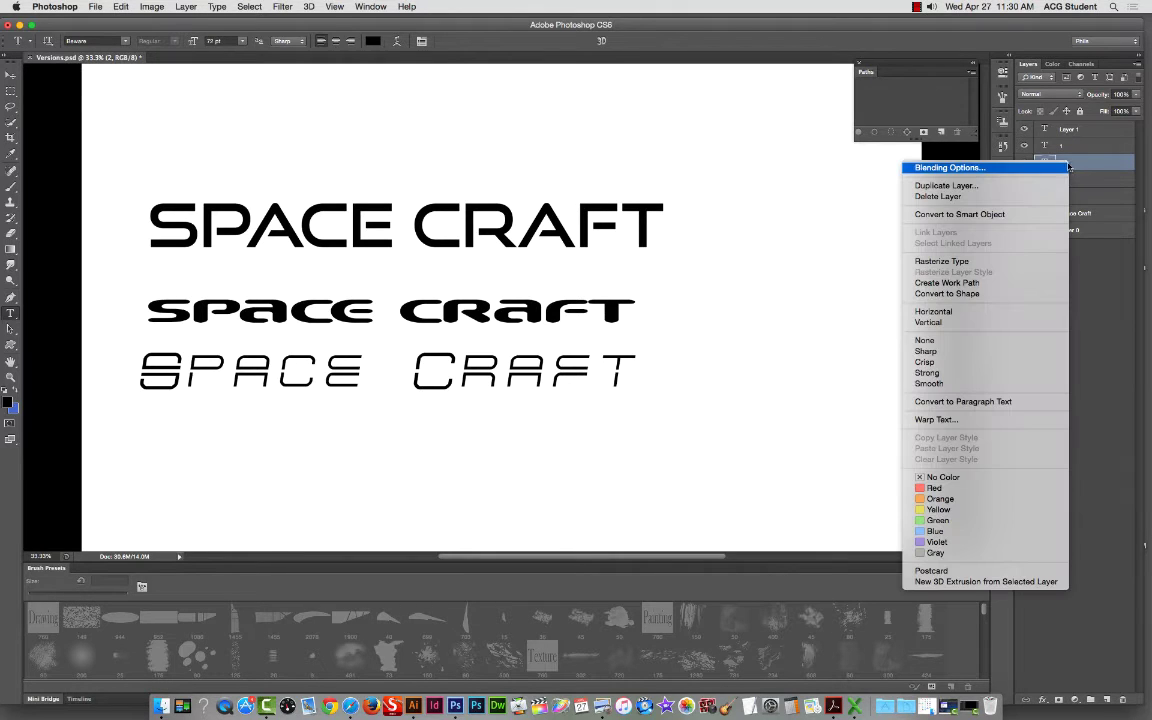
click(950, 186)
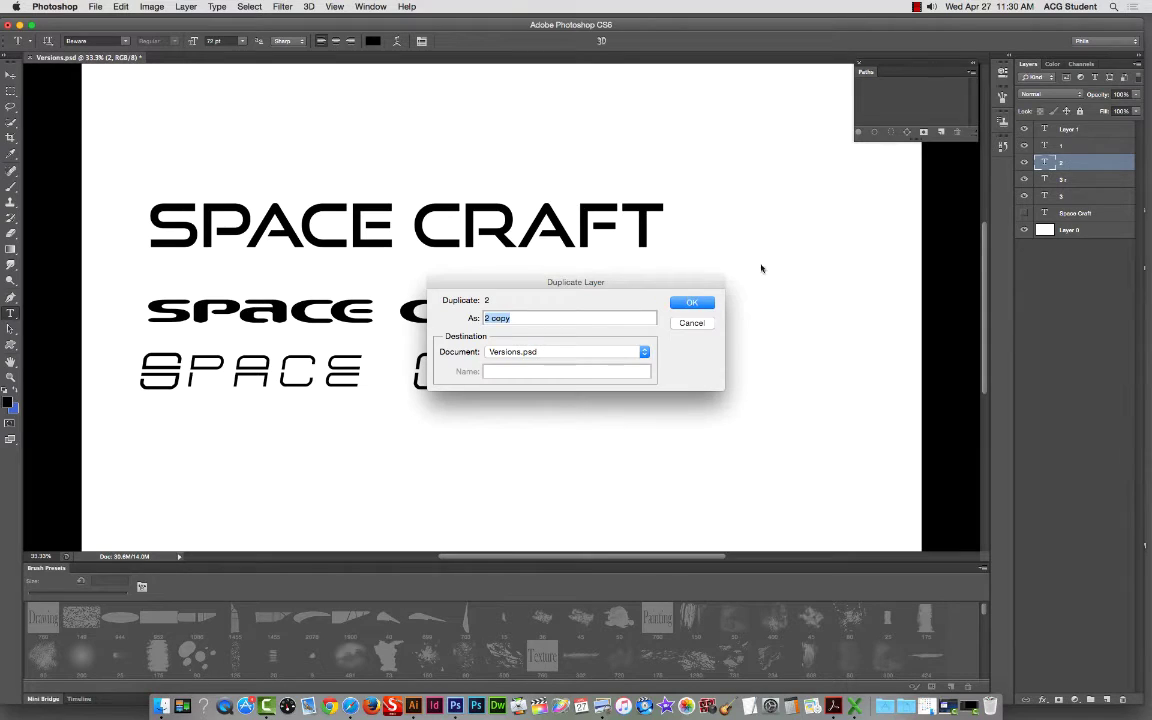
click(692, 302)
double_click(1070, 162)
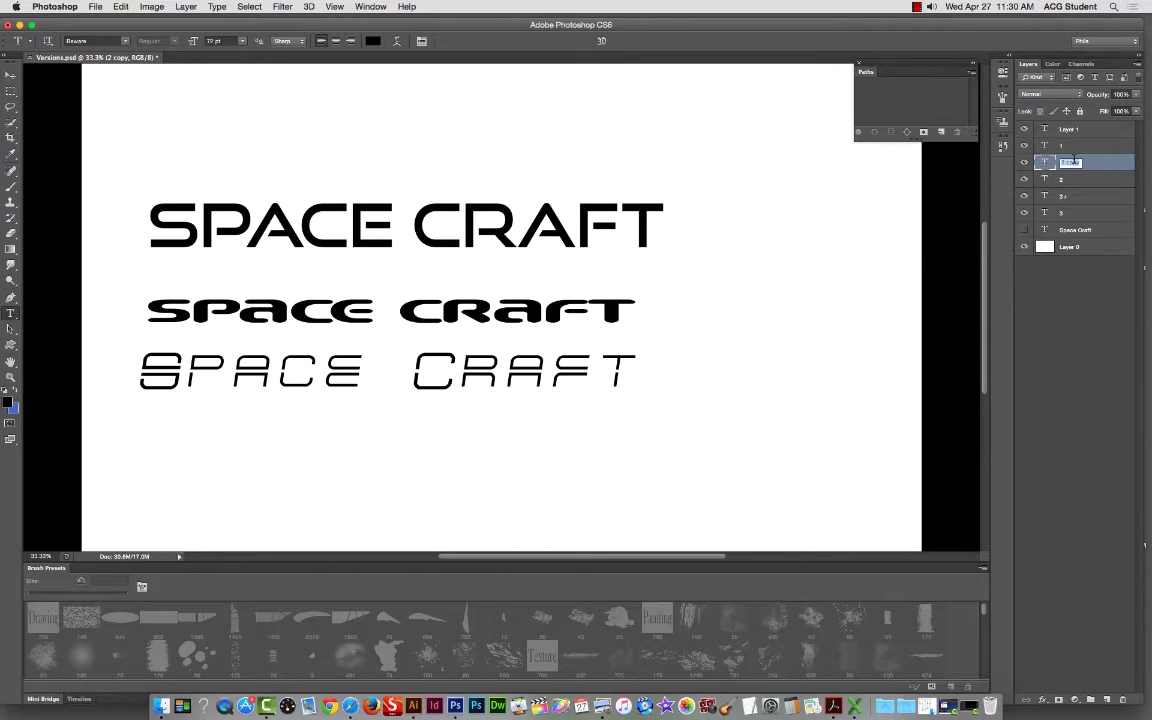
click(1079, 162)
key(BackSpace)
key(BackSpace)
text(r)
key(Return)
Step: Duplicate text layer 1 within the same document and rename the copy 1 r
click(1066, 146)
right_click(1066, 146)
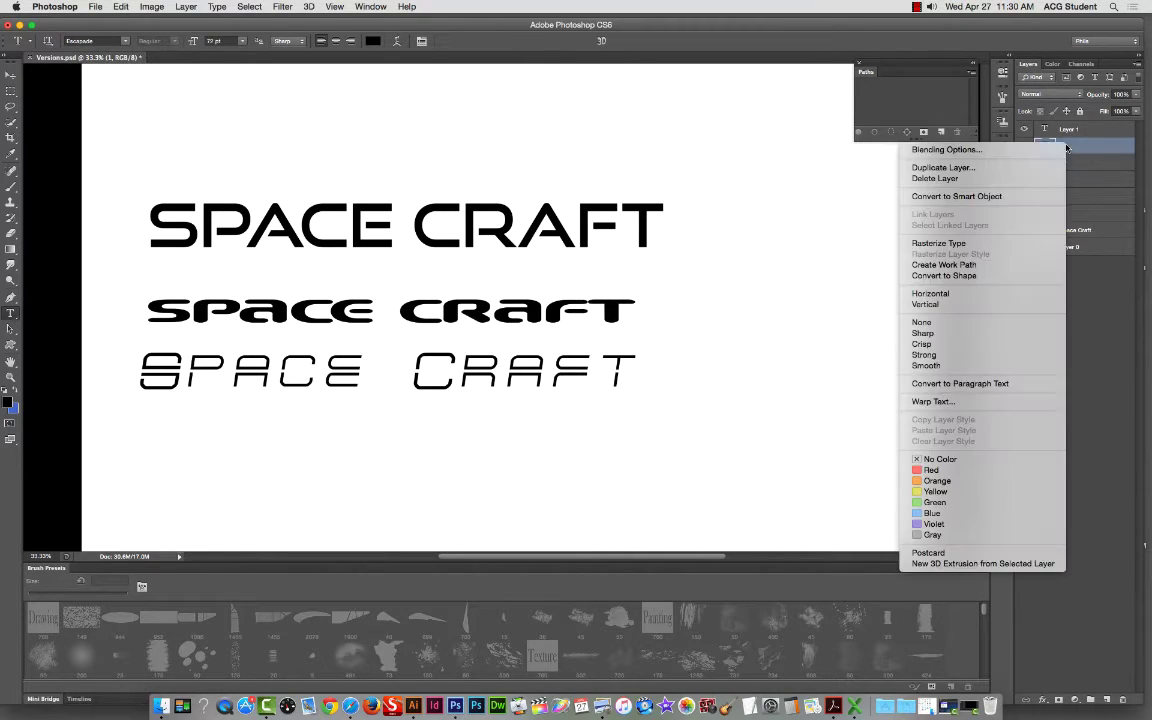
click(945, 167)
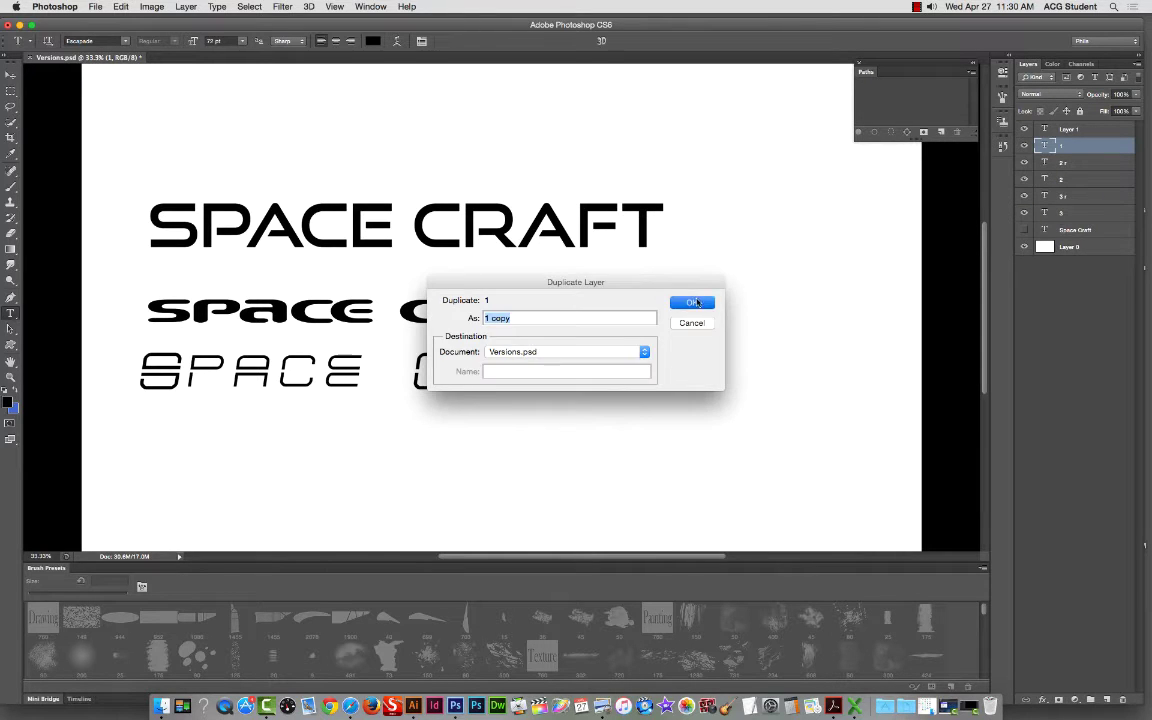
key(Return)
double_click(1078, 148)
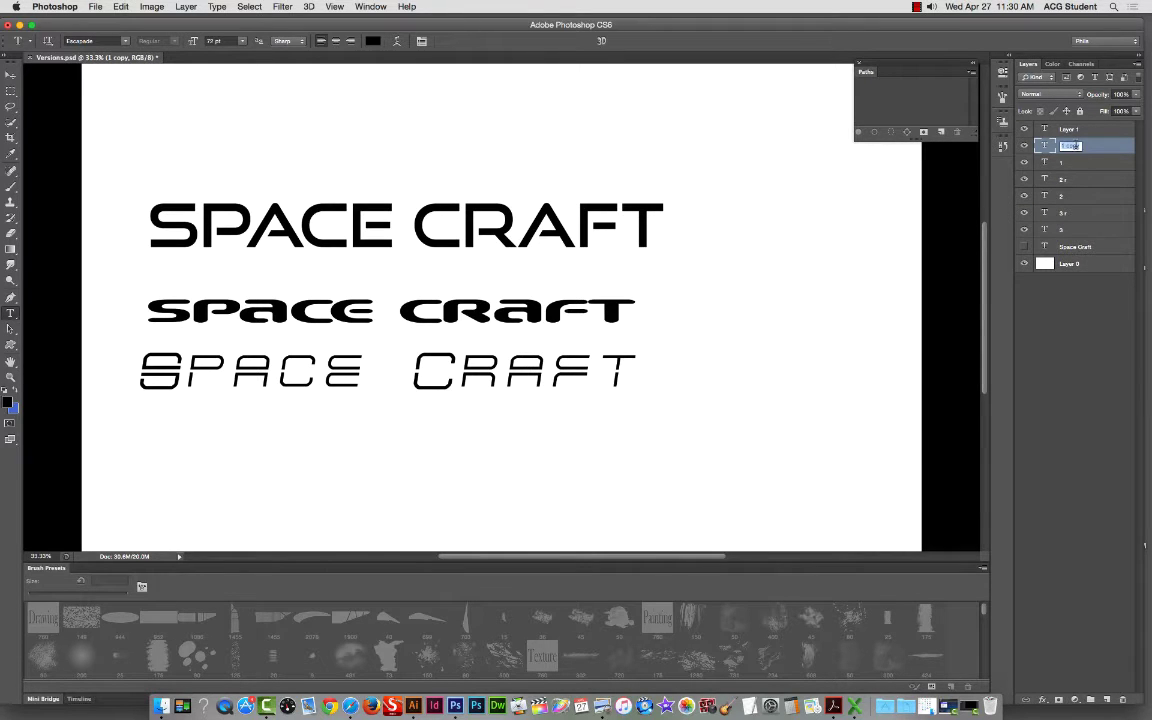
text(1 r)
key(Return)
Step: Hide the original text layers 1, 2 and 3, and rasterize the type on layer 3 r, leaving that layer shown
click(1024, 195)
click(1024, 229)
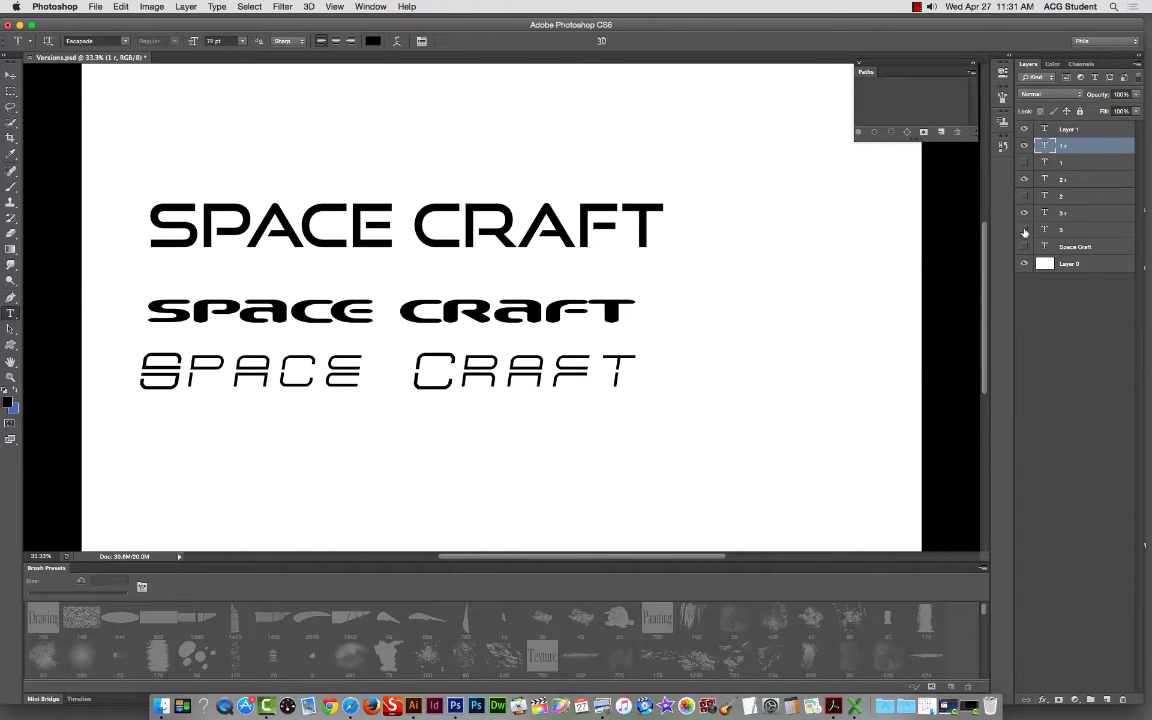
click(1070, 213)
right_click(1071, 214)
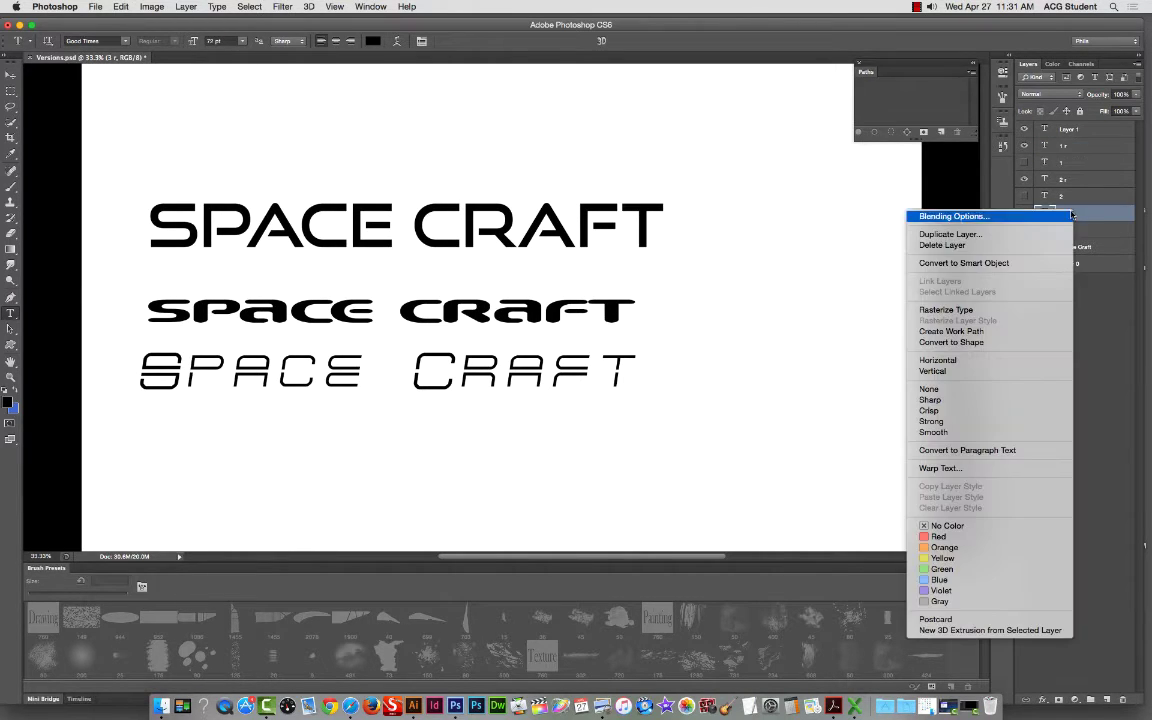
click(1050, 310)
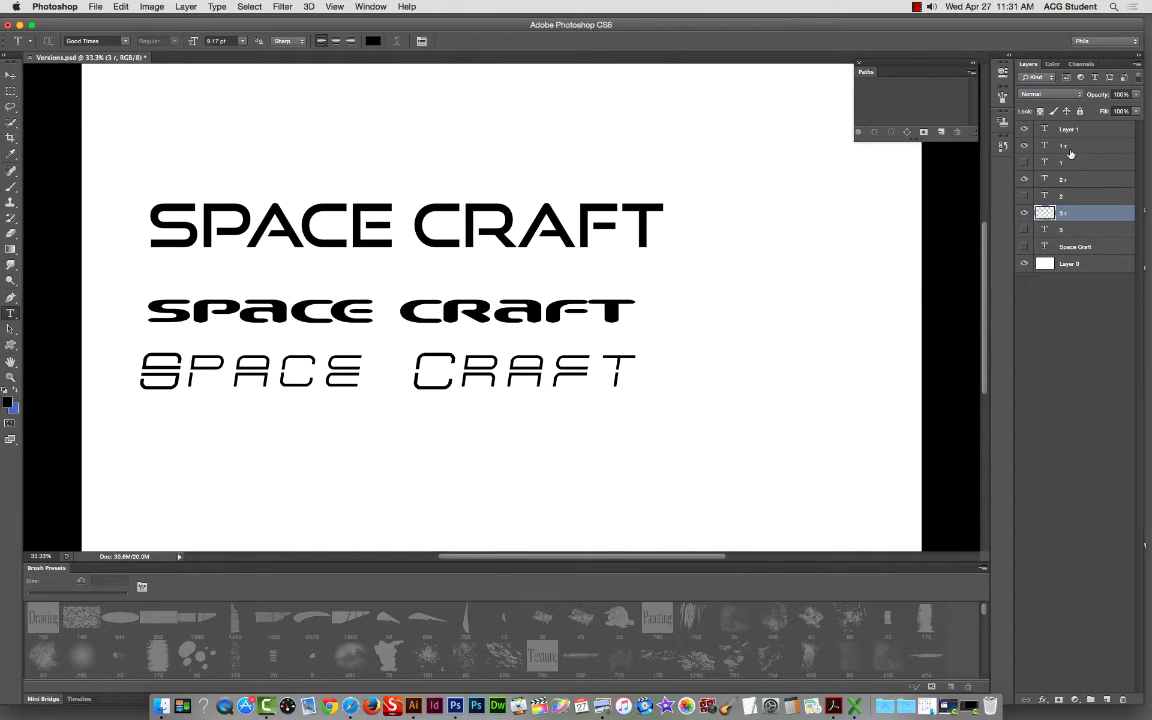
click(1025, 213)
click(1026, 214)
Step: Rasterize the type on layers 2 r and 1 r
click(1076, 180)
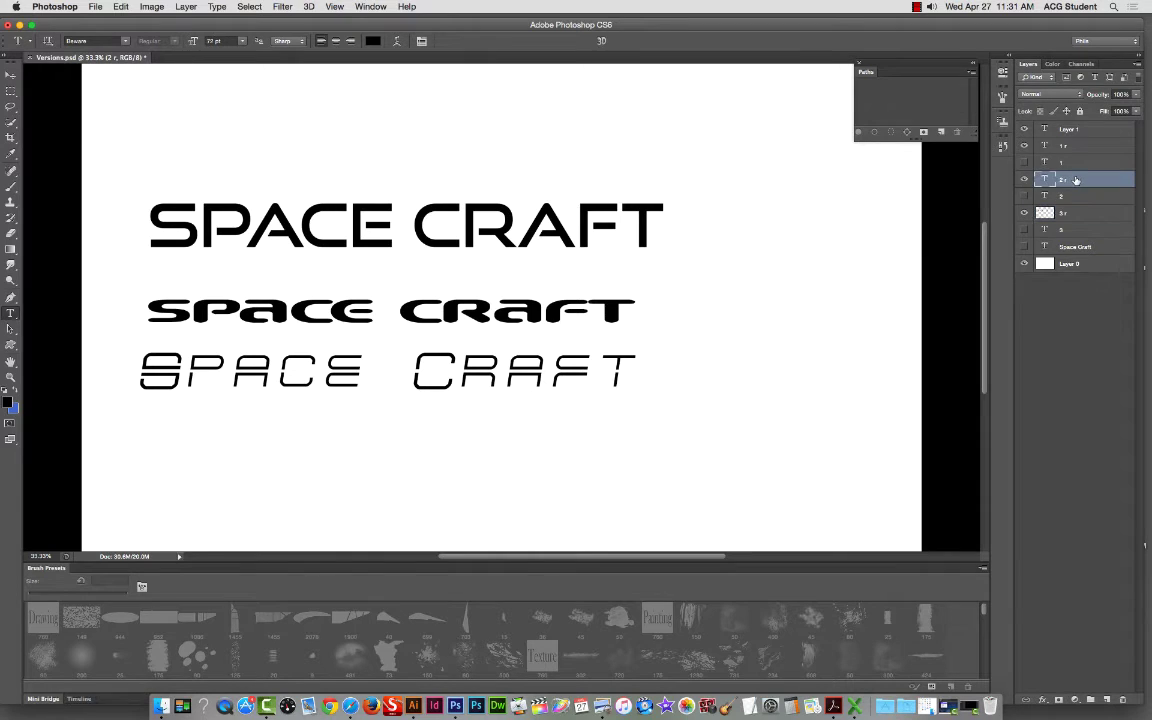
right_click(1076, 180)
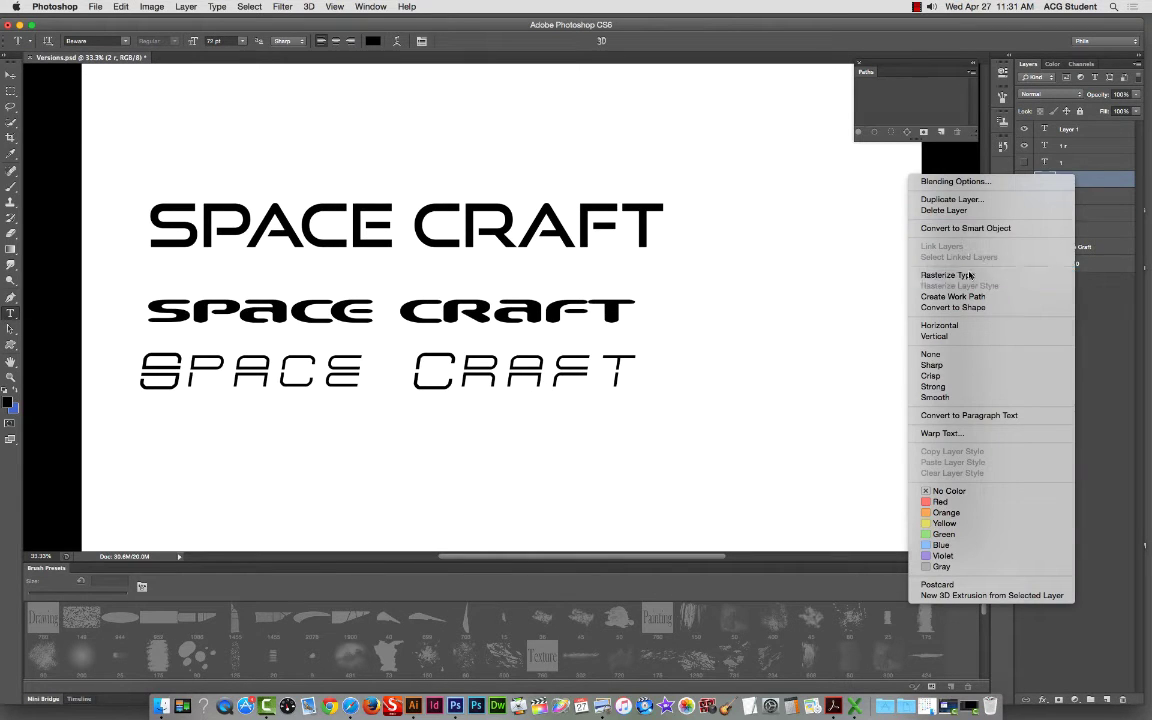
key(Escape)
click(1076, 147)
right_click(1076, 147)
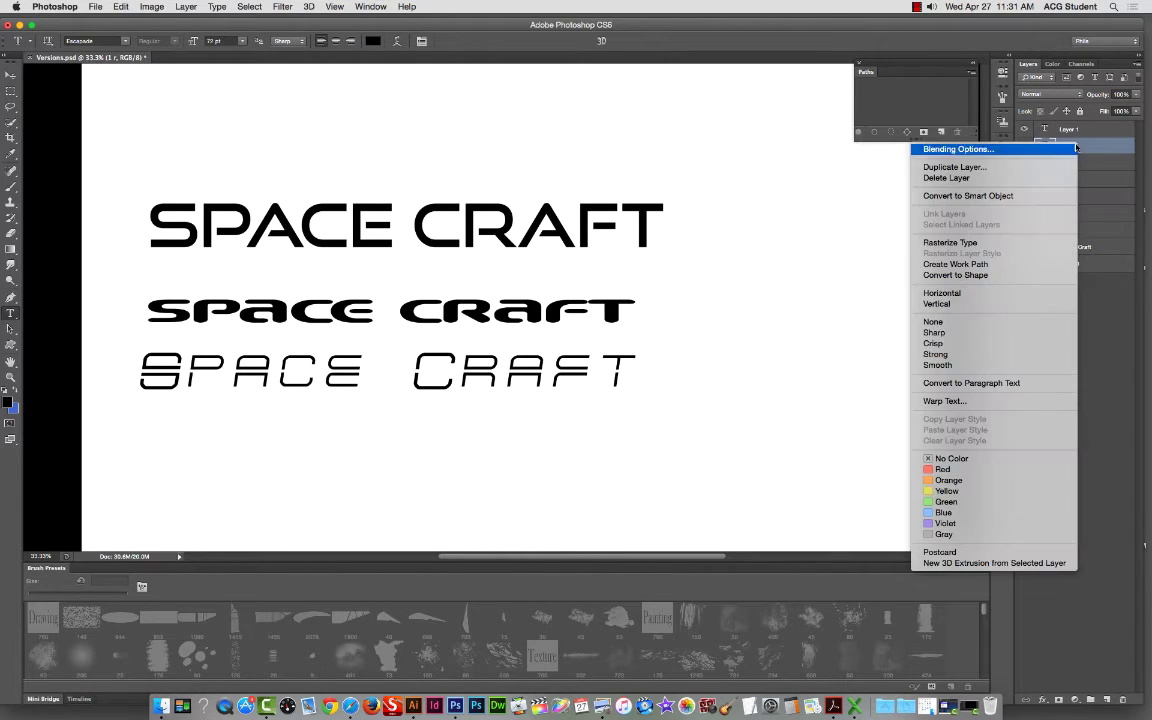
click(965, 243)
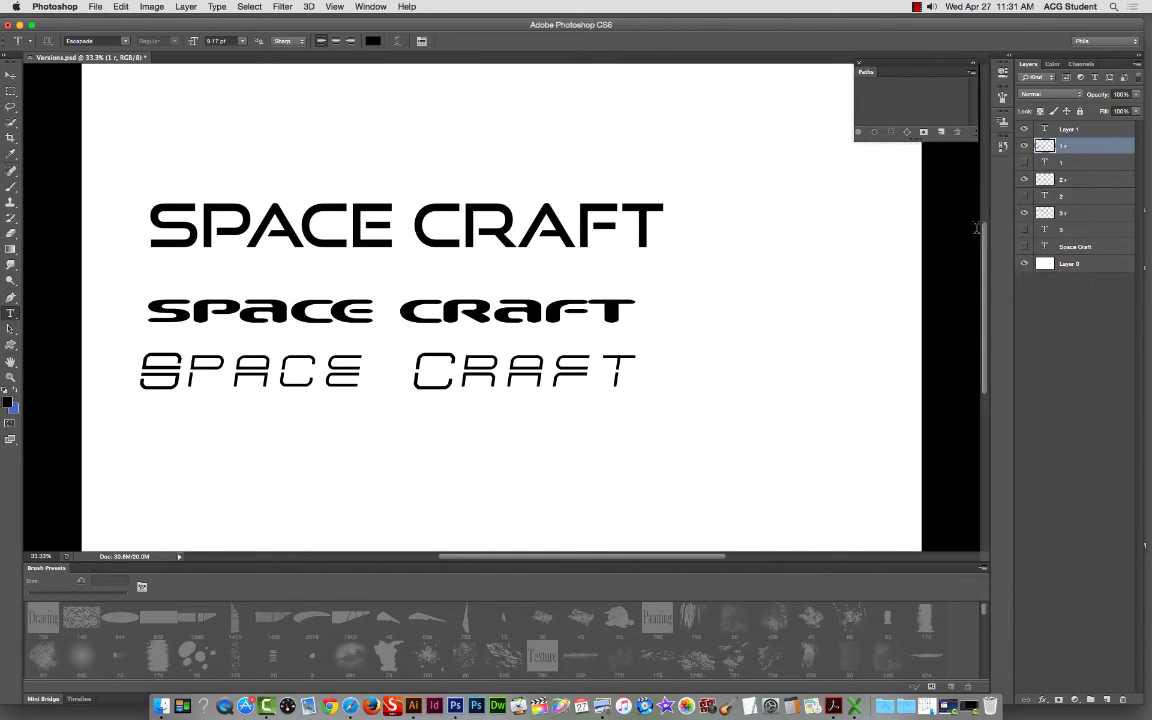
Step: On layer 3 r, marquee the S of SPACE, stretch it upward to about 128% height with Free Transform, and deselect
right_click(284, 198)
click(313, 202)
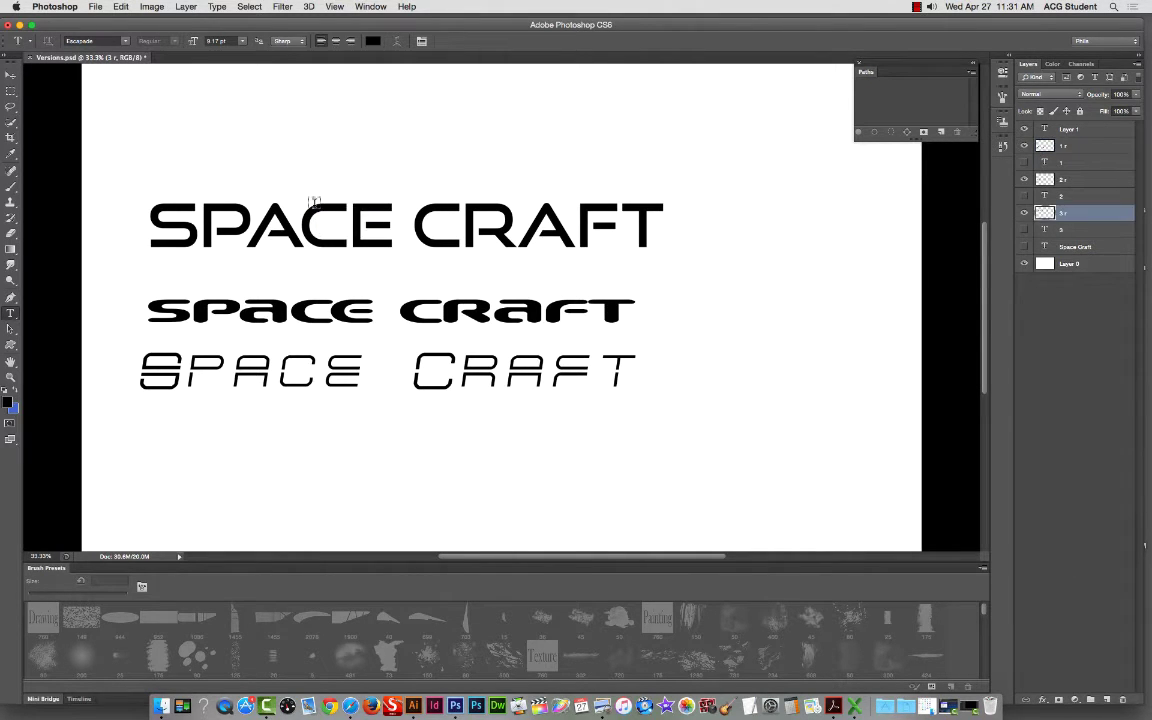
key(v)
key(m)
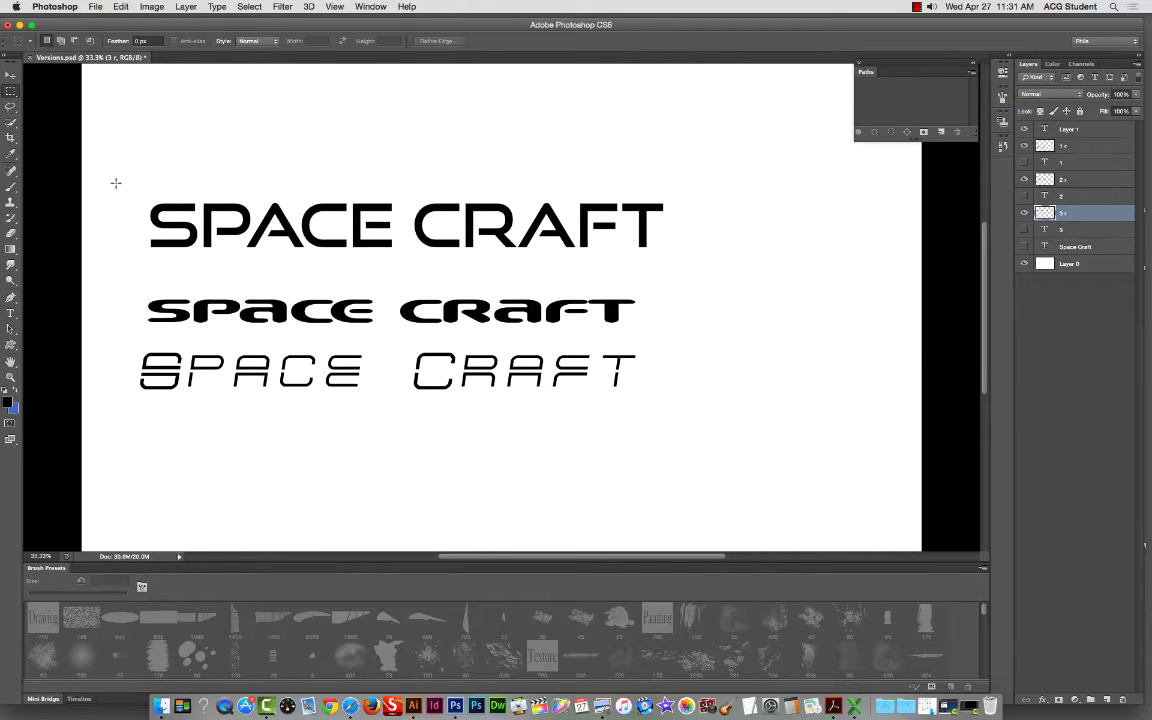
drag(108, 177, 201, 257)
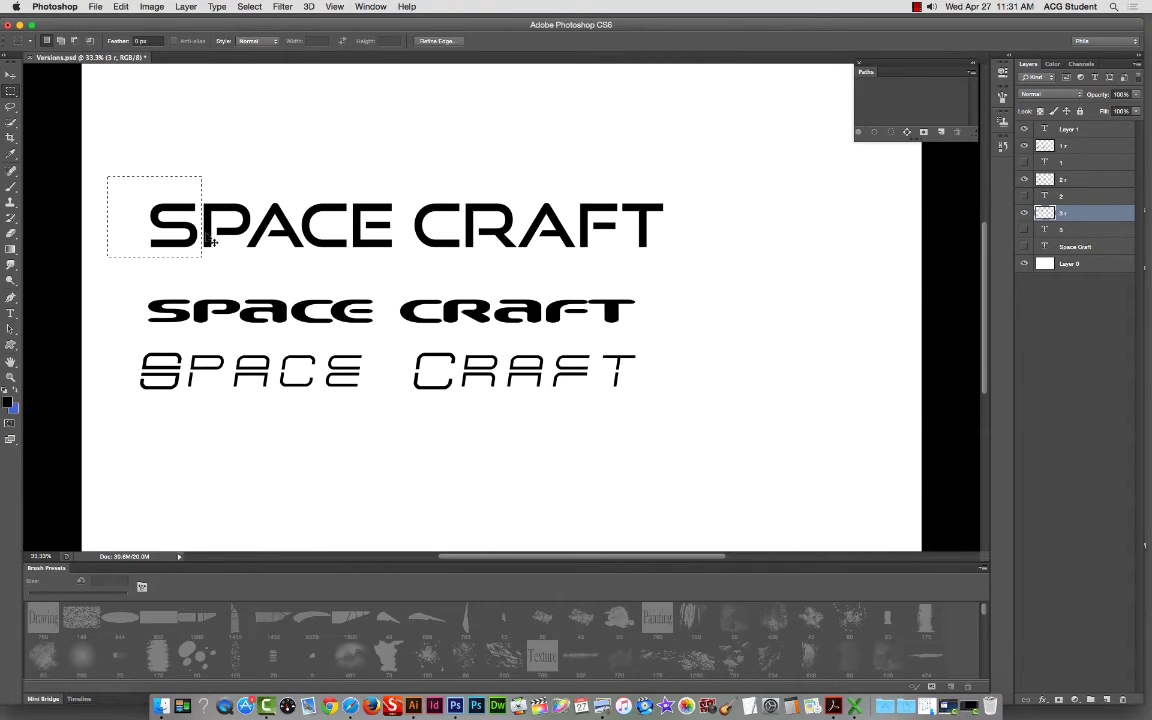
key(super+t)
drag(156, 176, 157, 156)
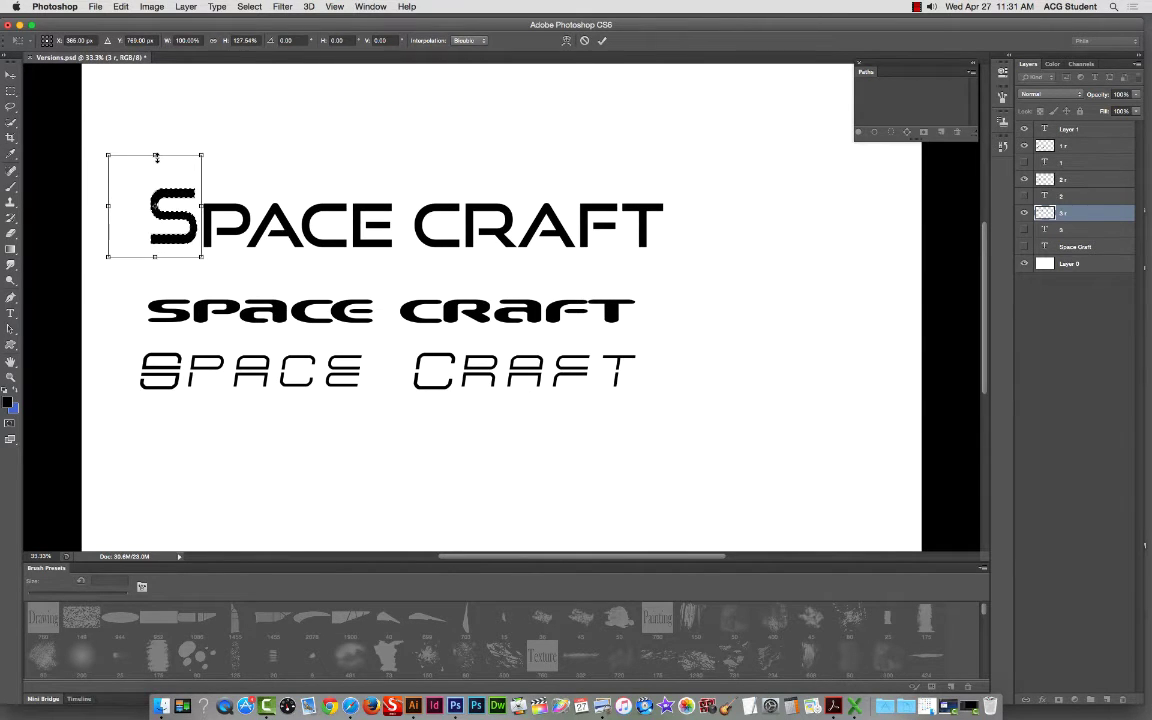
key(Return)
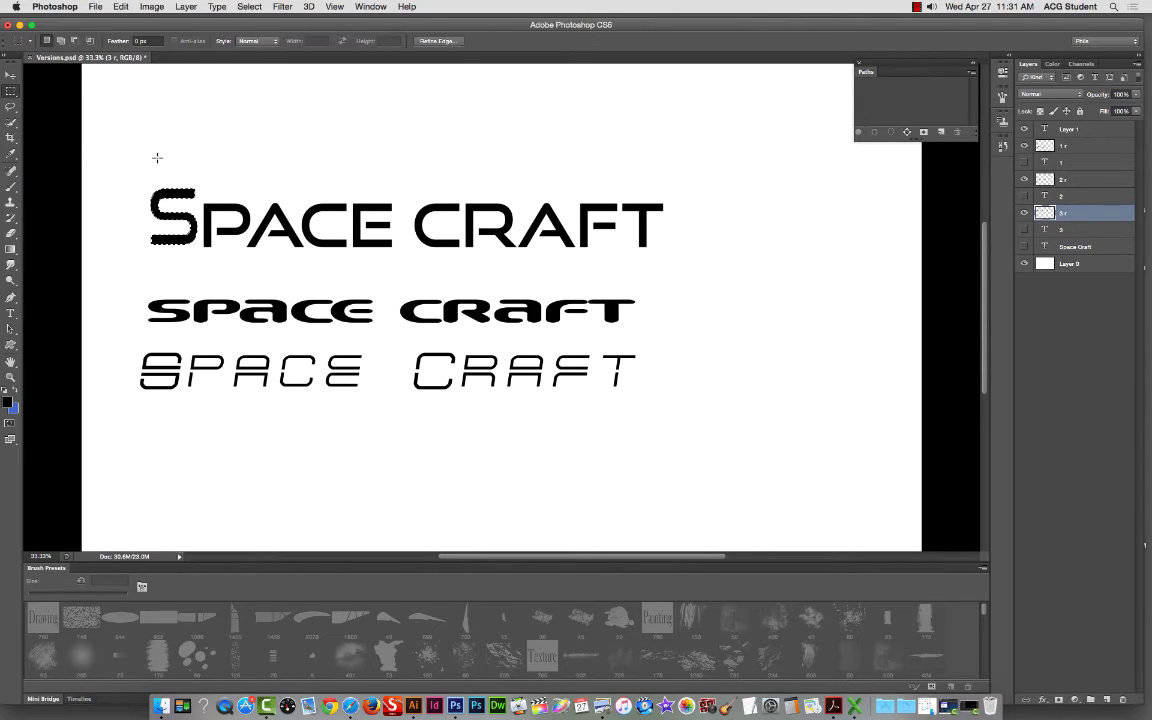
click(156, 158)
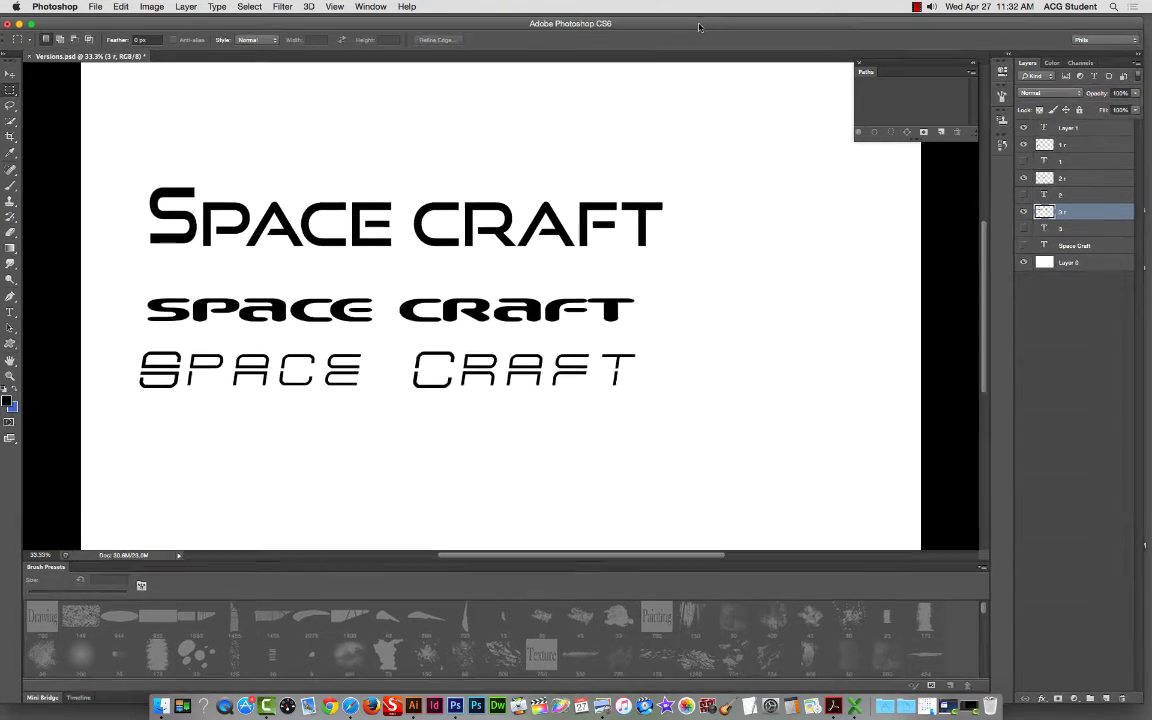
Step: Close the Textures and induction folder windows and return to the Versions.psd document
drag(632, 26, 644, 205)
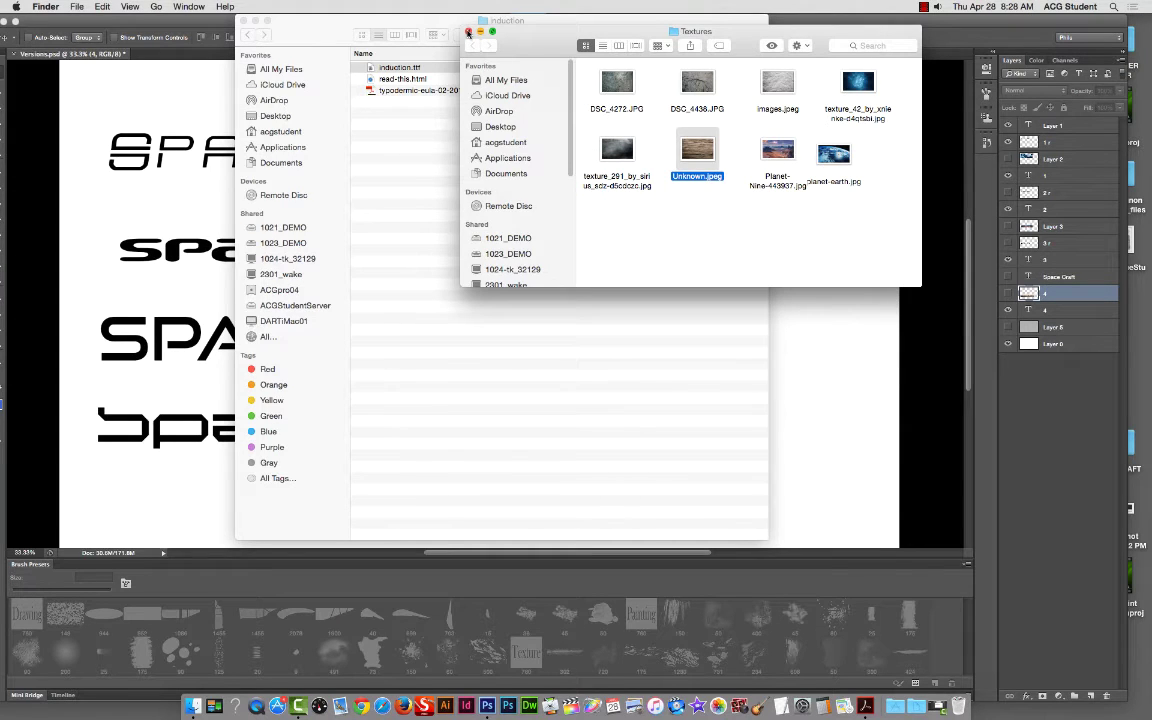
click(468, 32)
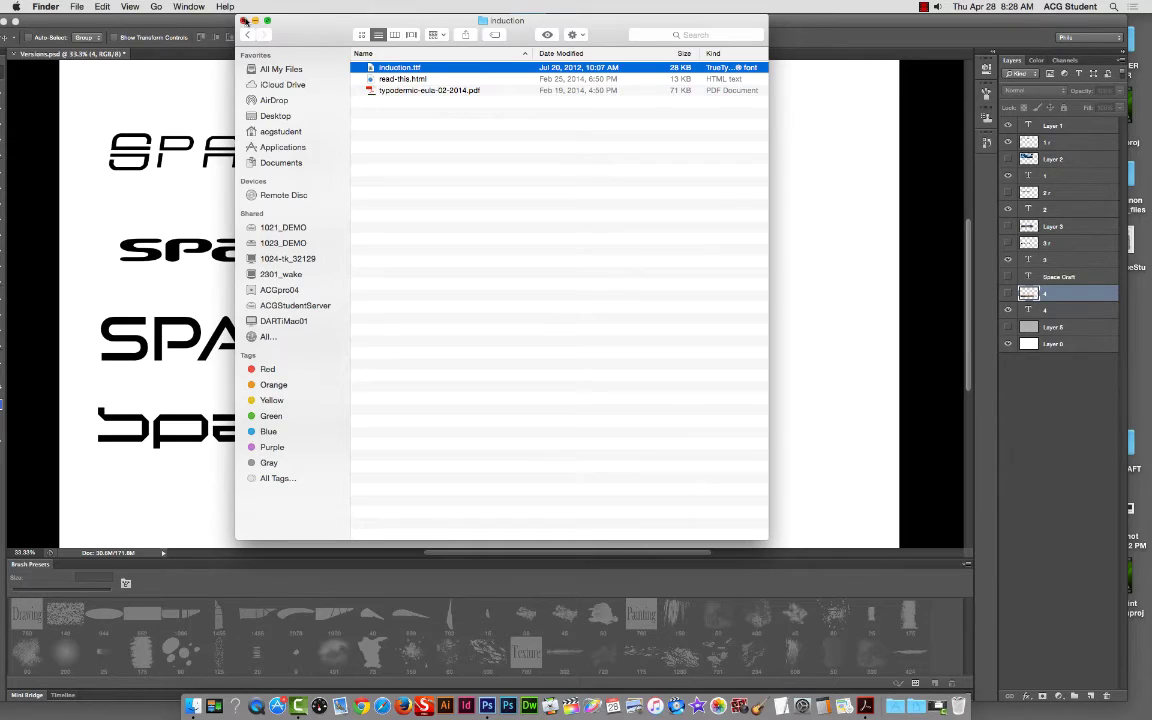
click(244, 21)
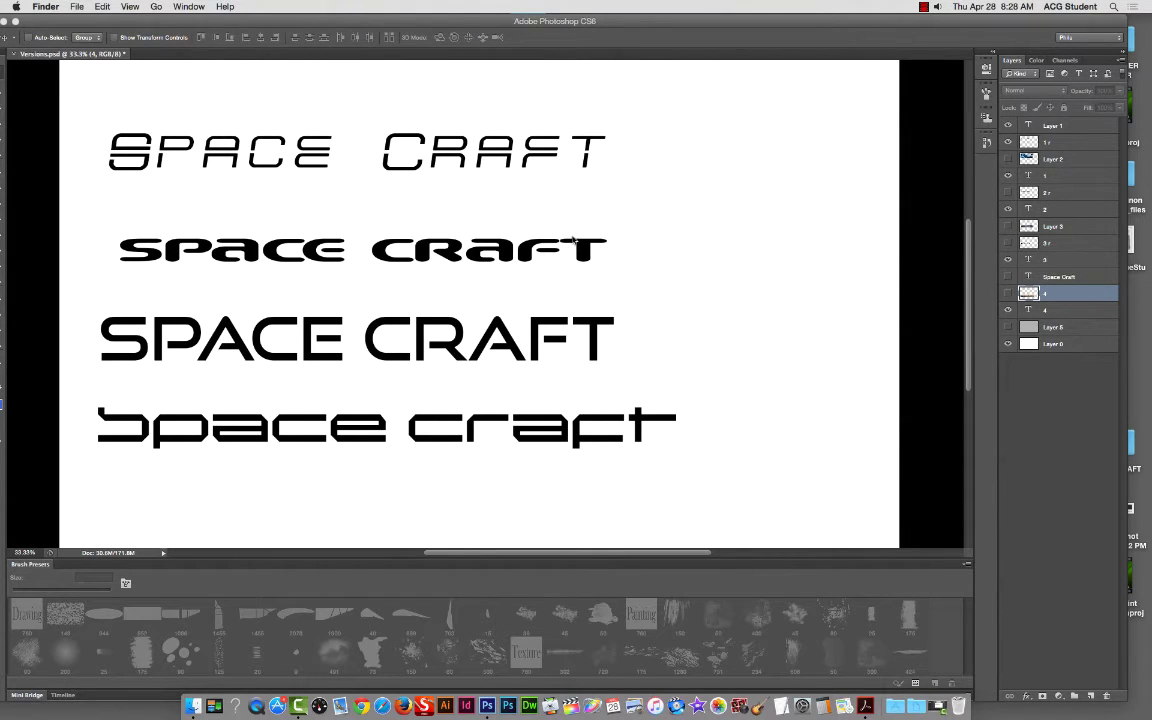
click(926, 304)
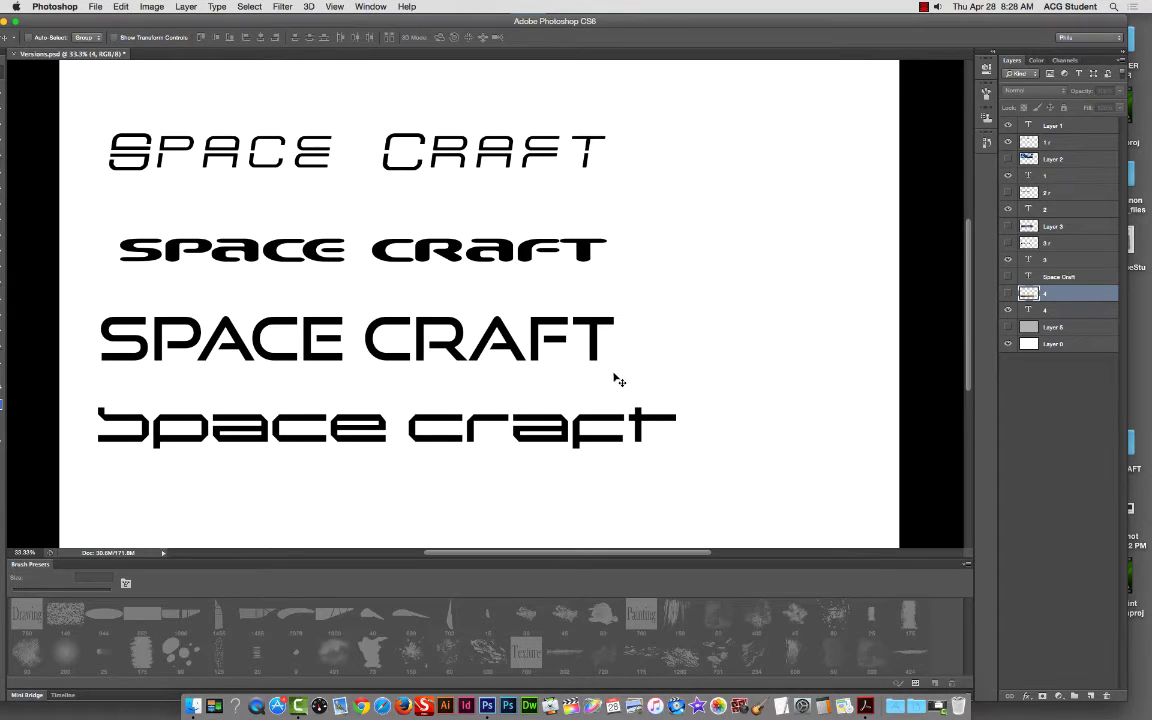
Step: Select the fourth Space Craft line's text layer from the canvas and nudge the line slightly down and to the right
right_click(593, 422)
click(610, 423)
mouse_move(592, 425)
mouse_down()
mouse_move(592, 443)
mouse_move(588, 428)
mouse_up()
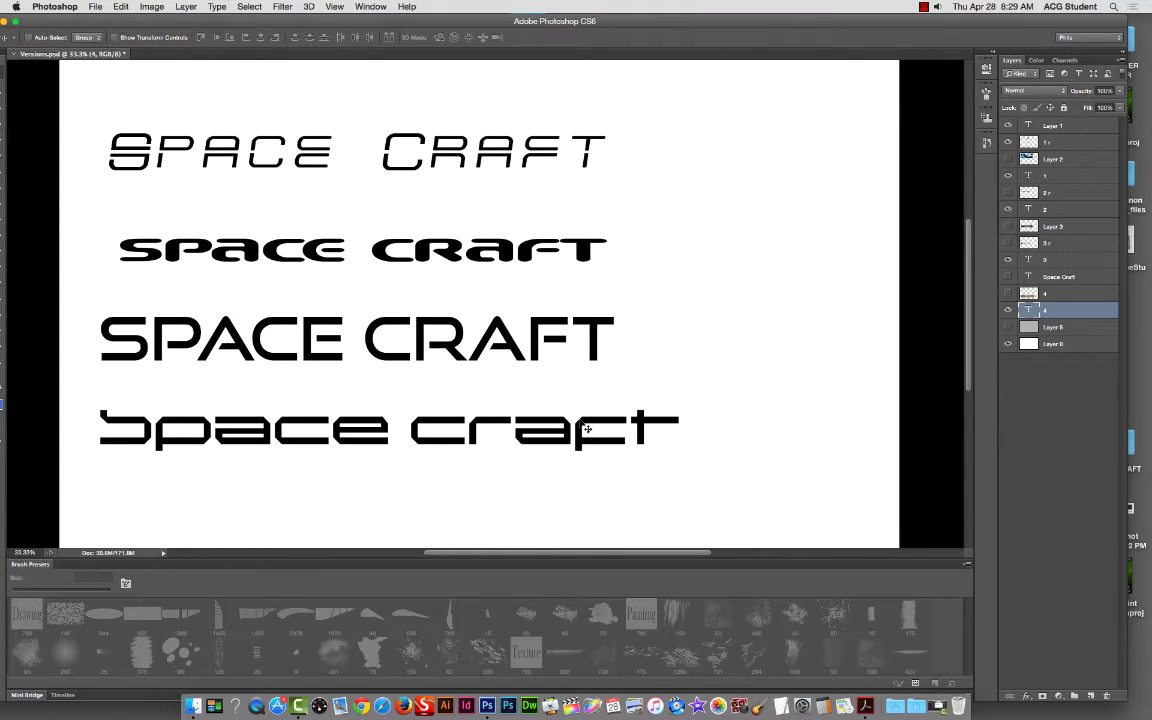
Step: Minimize the Photoshop window and move the New Fonts 4-25-16 folder fully into view on the desktop
drag(79, 21, 96, 20)
click(21, 21)
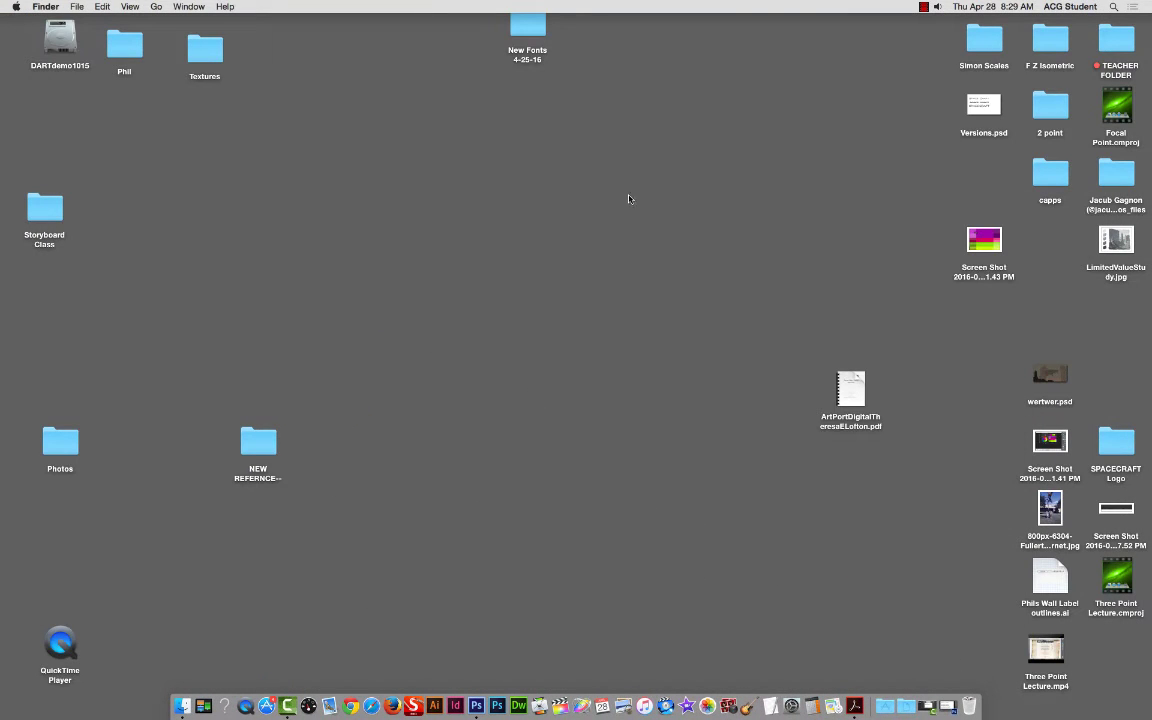
drag(522, 28, 486, 42)
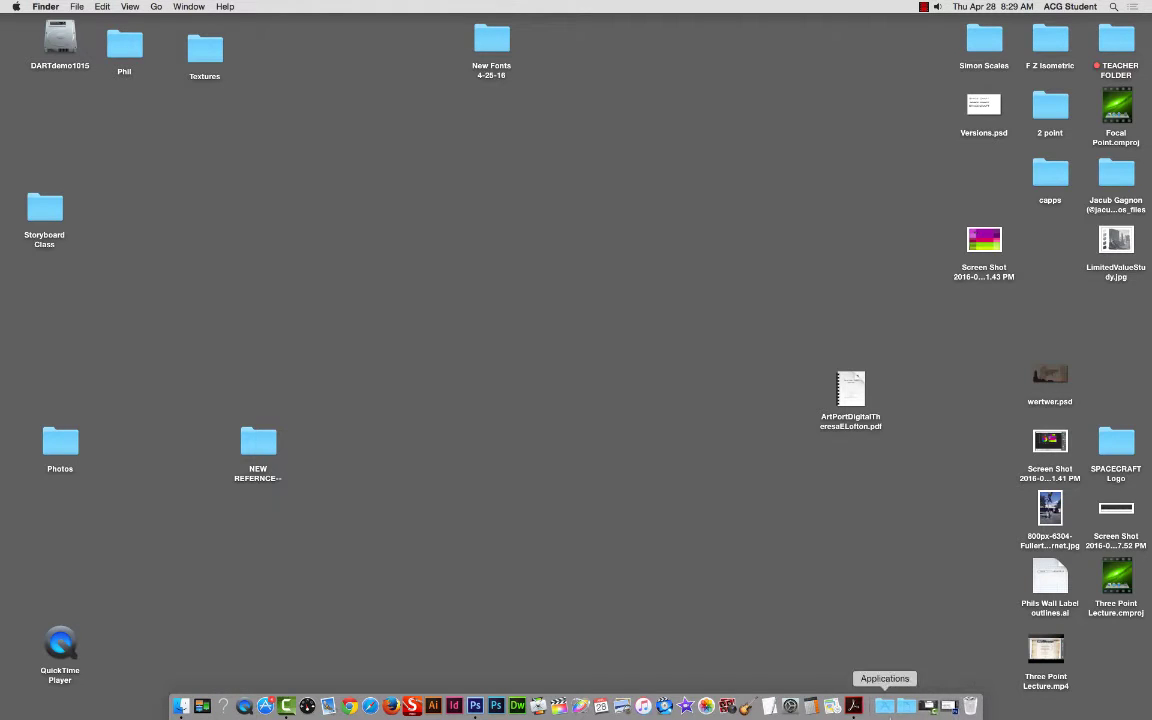
Step: View Safari's recent downloads and the contents of the New Fonts 4-25-16 folder, closing each window after viewing
click(370, 706)
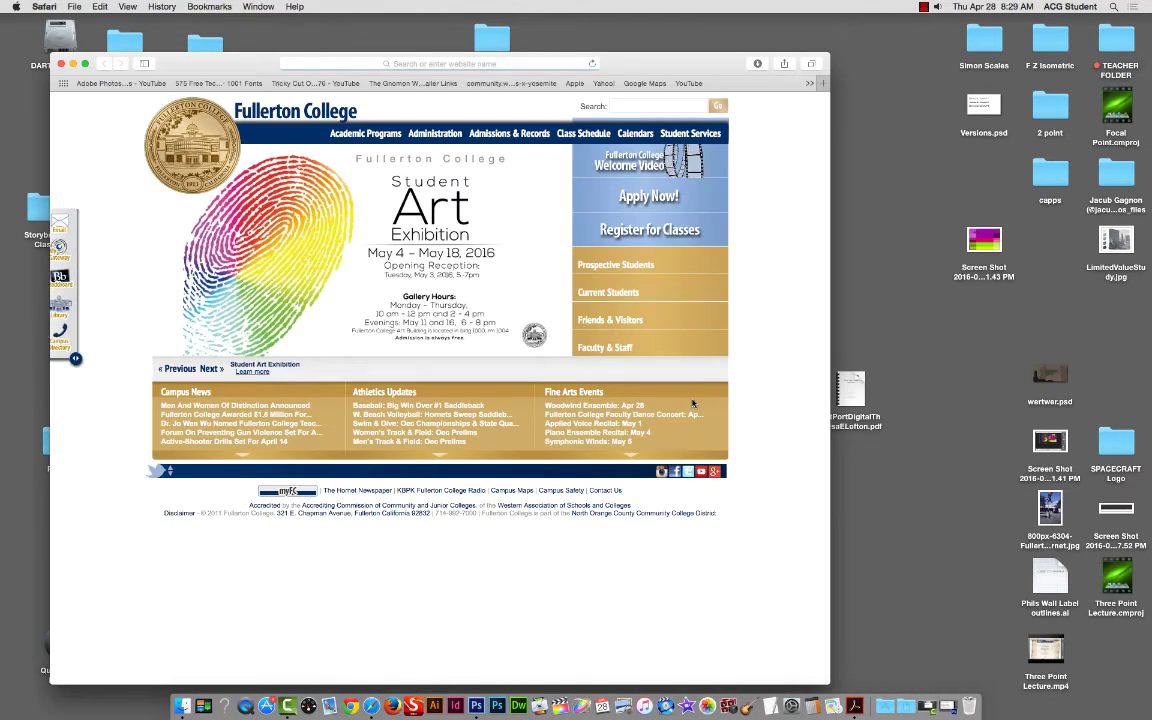
click(758, 64)
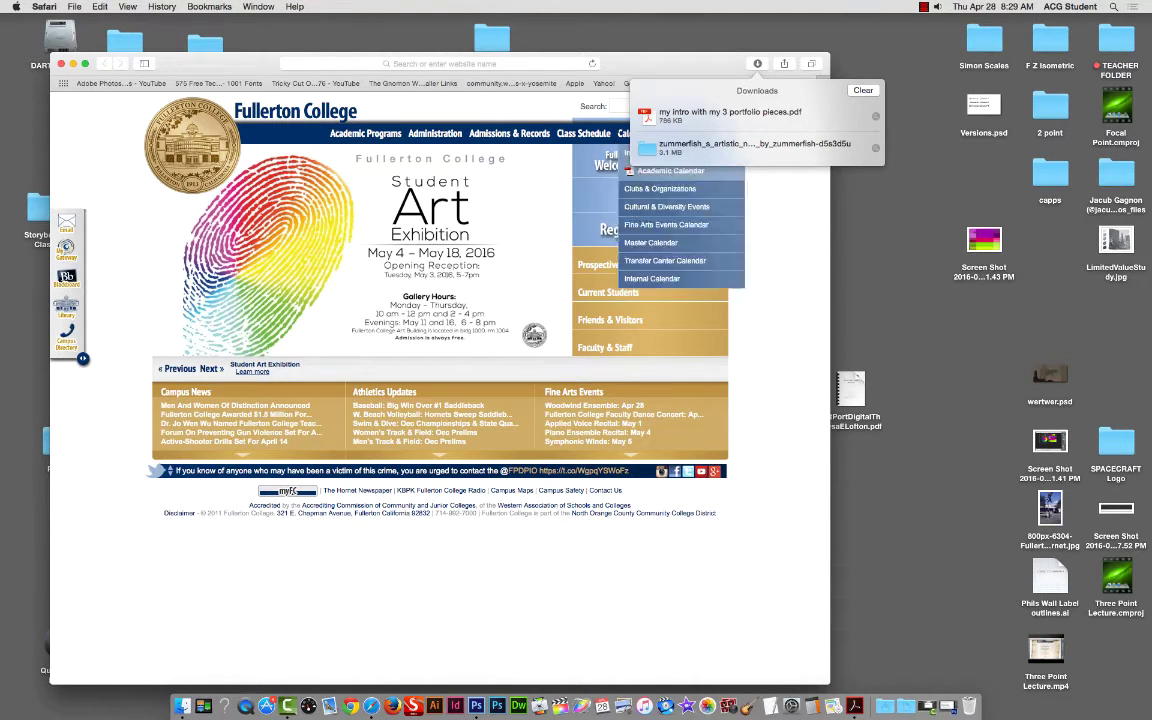
click(60, 63)
double_click(489, 38)
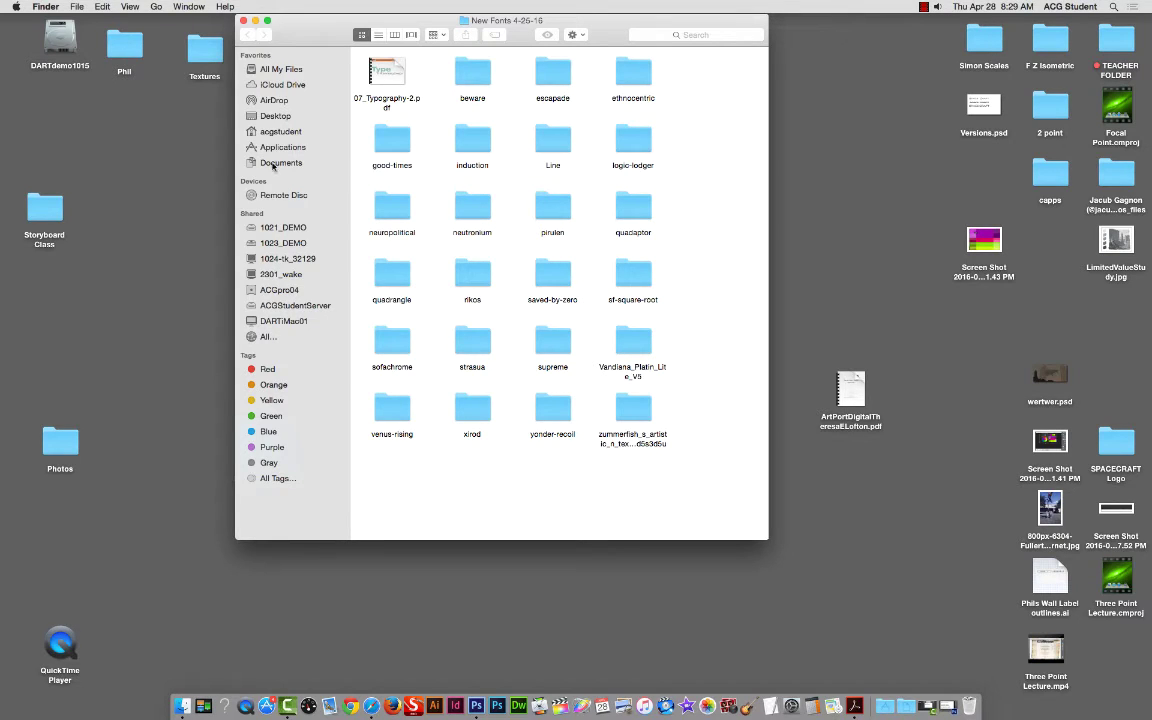
click(244, 21)
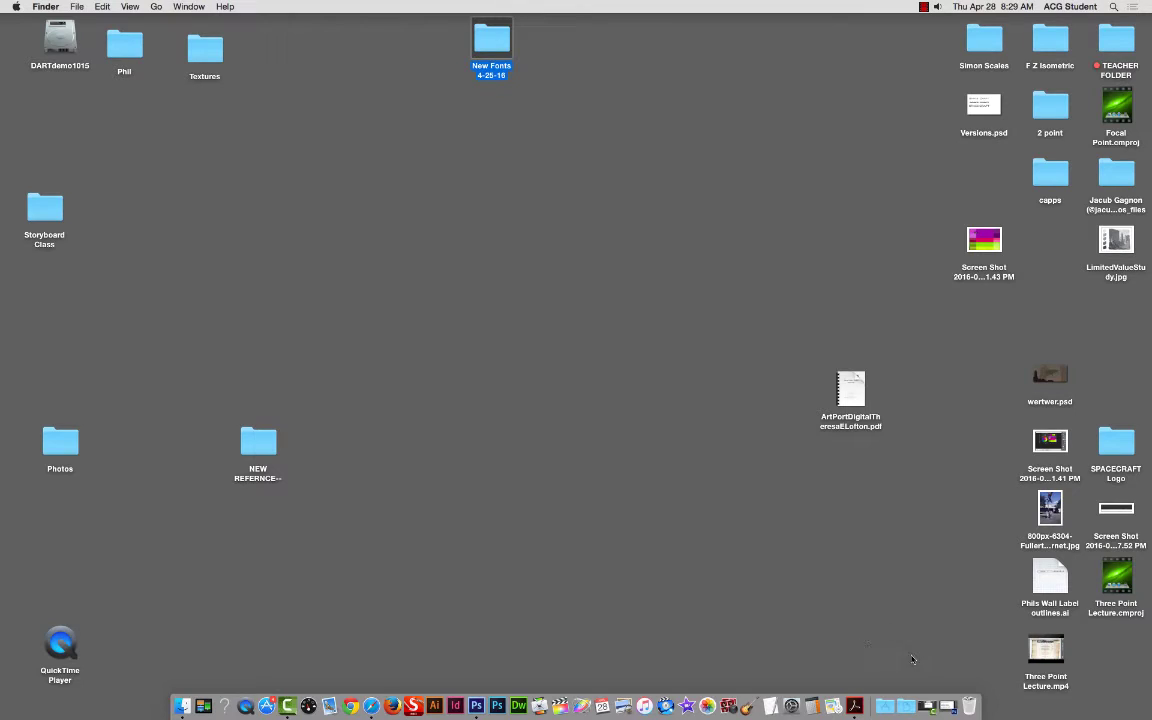
Step: Create a desktop folder named Spacecraft beside the New Fonts 4-25-16 folder
right_click(520, 40)
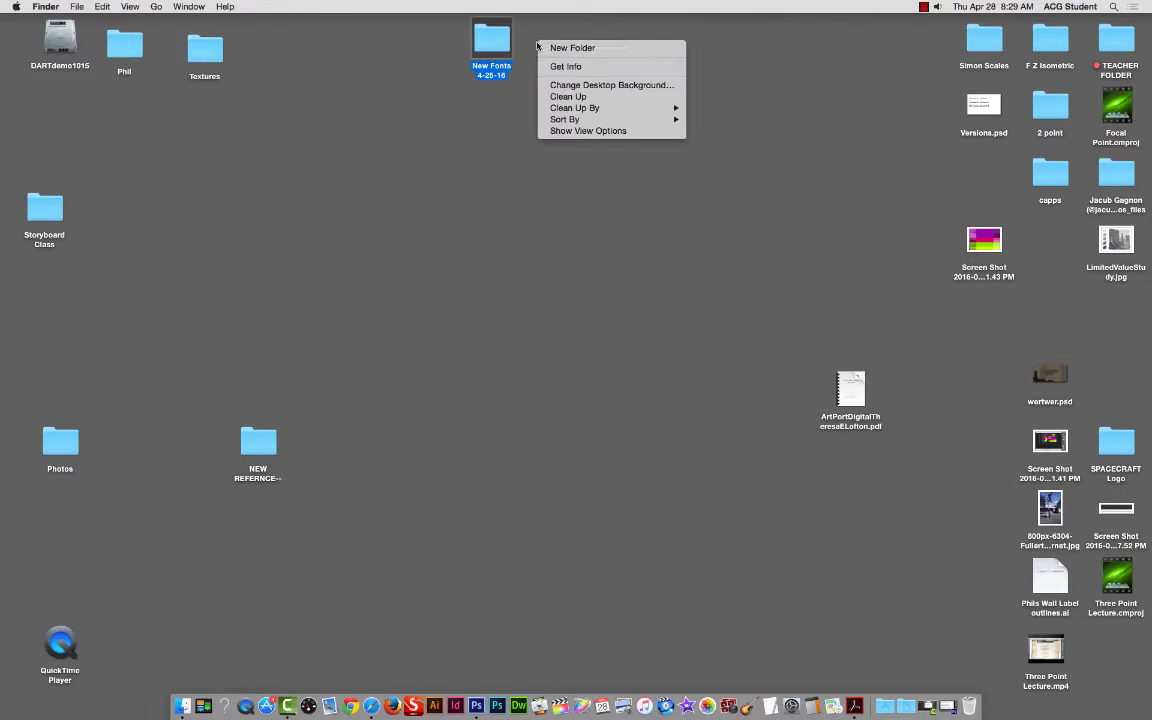
click(560, 46)
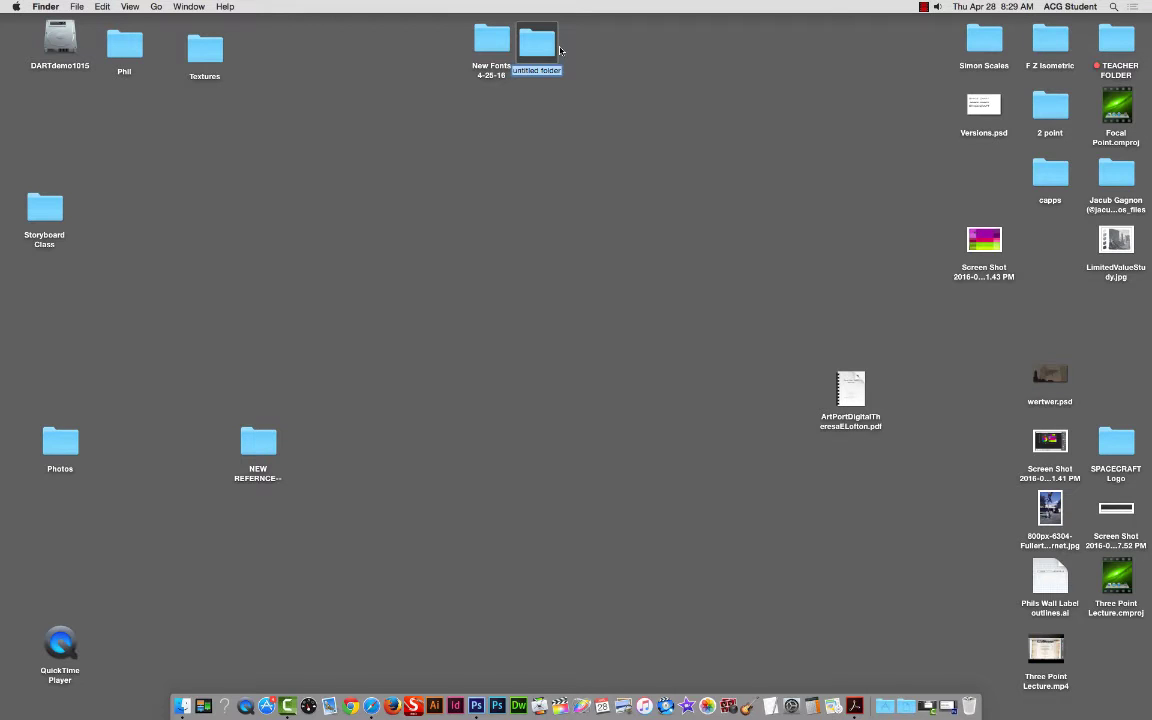
text(Spacecraft)
key(Return)
drag(558, 43, 563, 48)
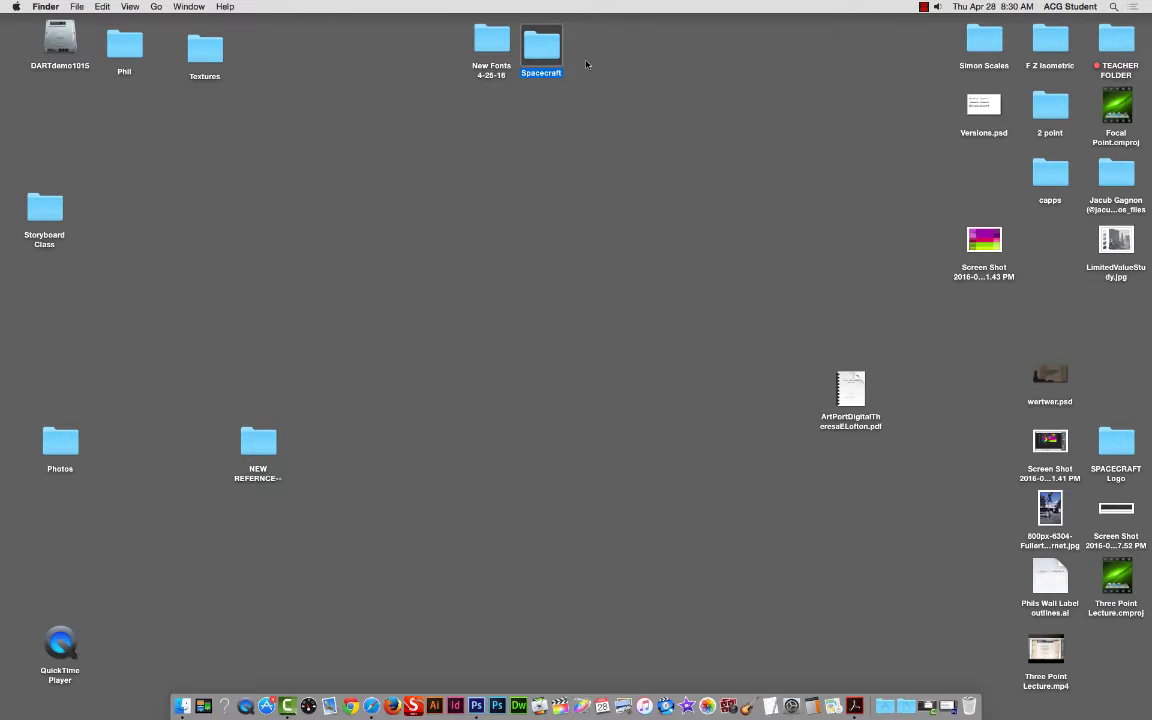
click(587, 65)
Step: Start saving the Photoshop document under a new name, sort the desktop files by date modified and choose the Spacecraft folder as destination
click(928, 706)
click(97, 6)
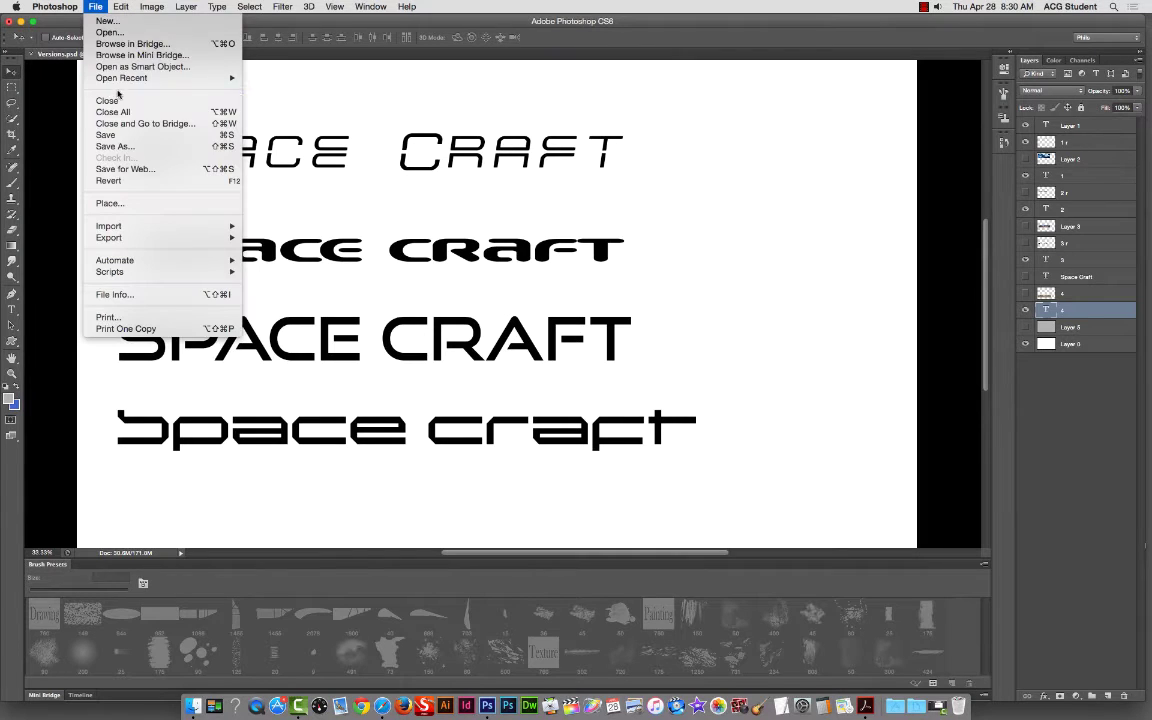
click(130, 146)
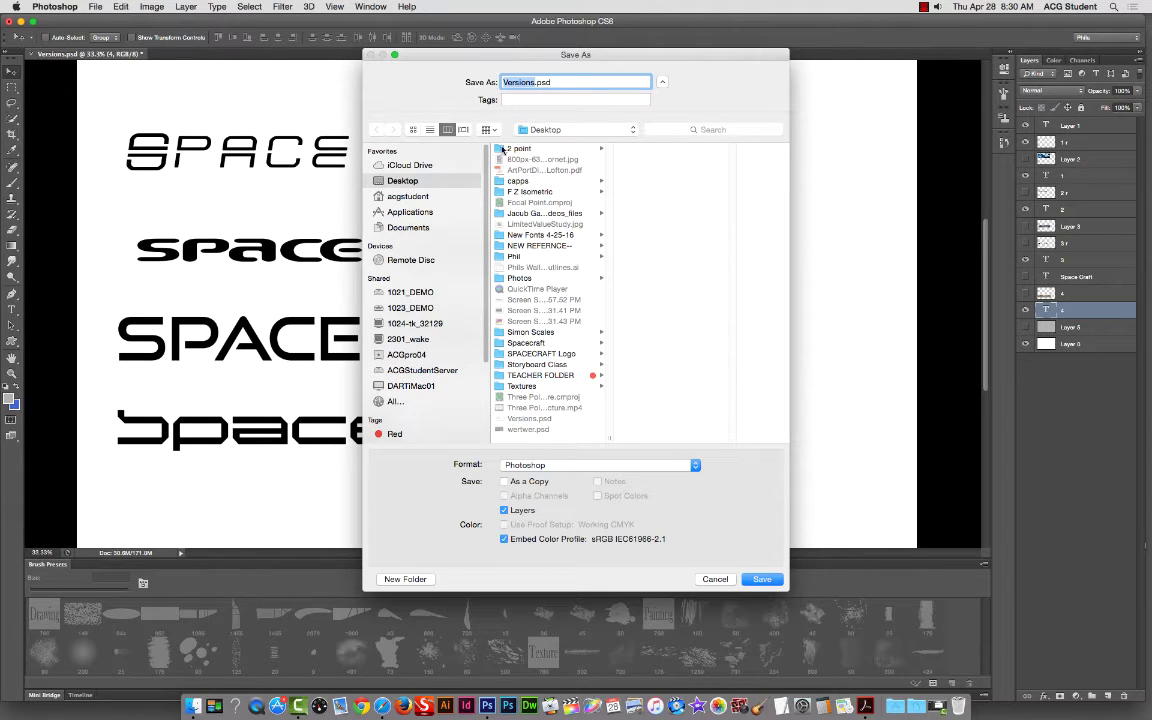
click(428, 129)
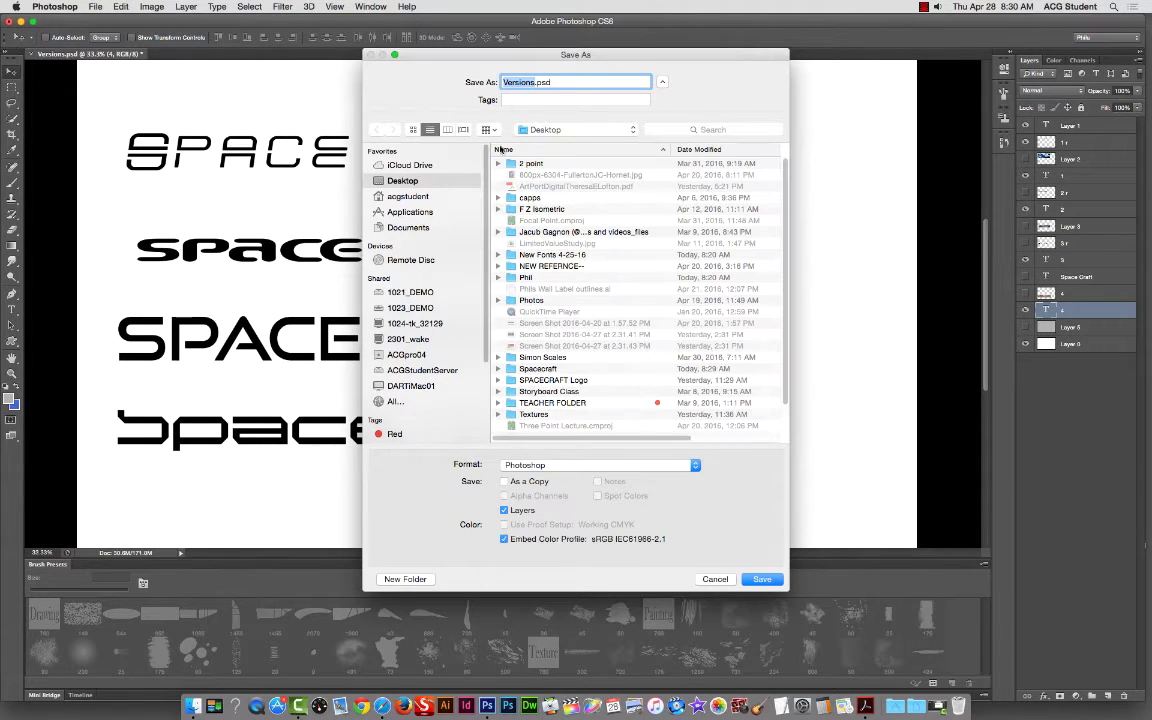
click(690, 149)
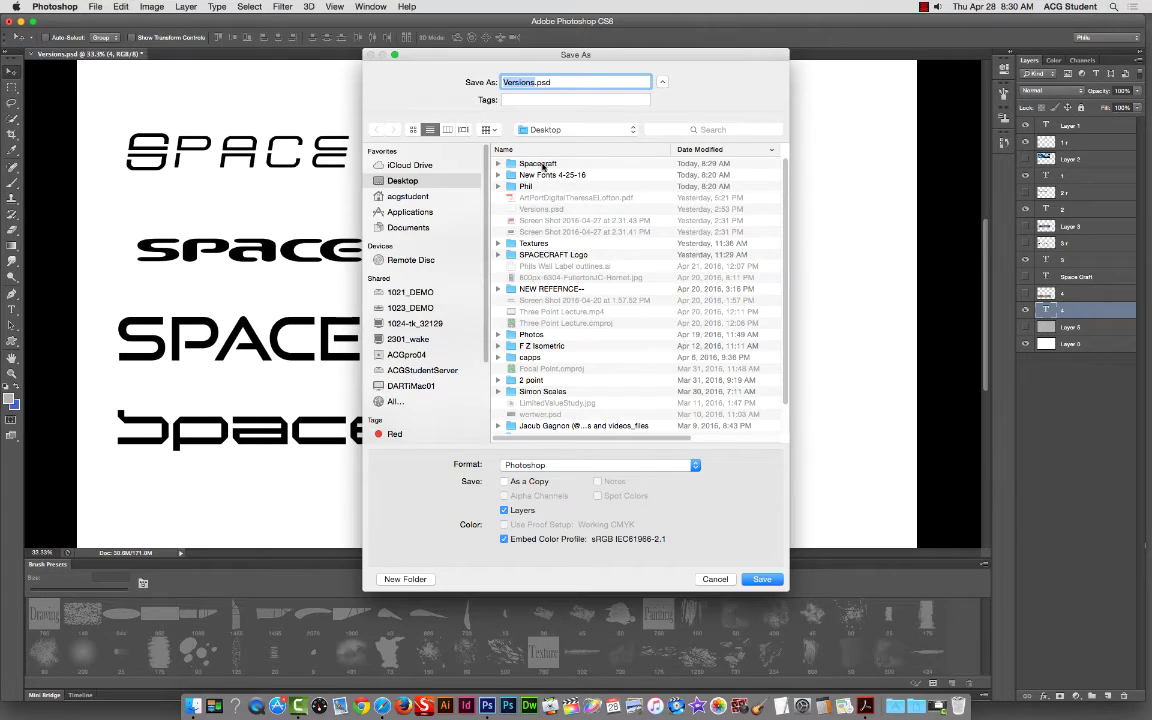
double_click(540, 163)
Step: Name the file Spacecraft Versions Master.psd and save it in Photoshop format with Maximize Compatibility on
click(500, 99)
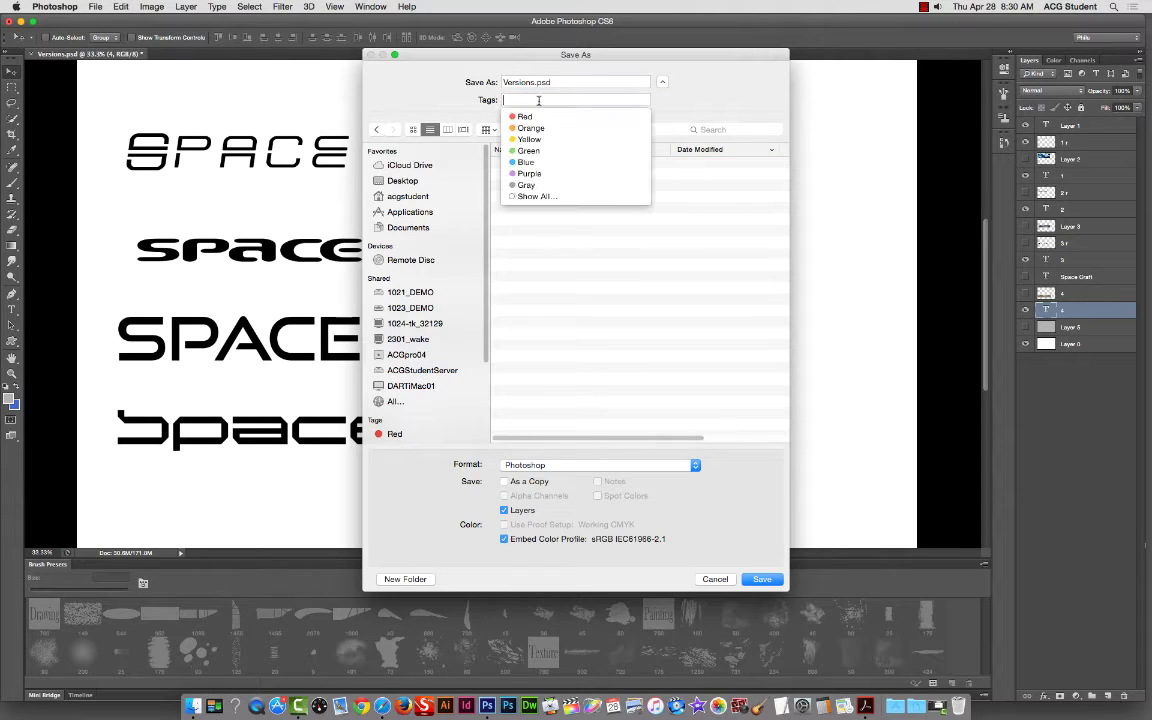
click(535, 82)
double_click(535, 82)
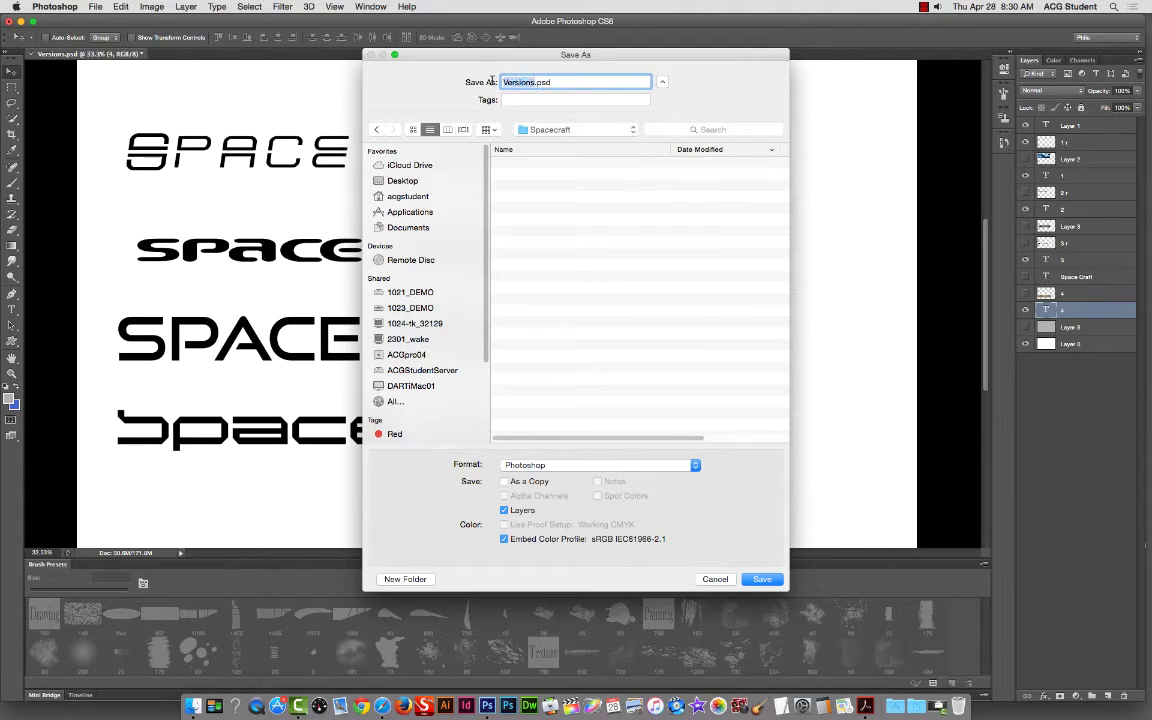
click(503, 82)
text(Spacecraft Versions)
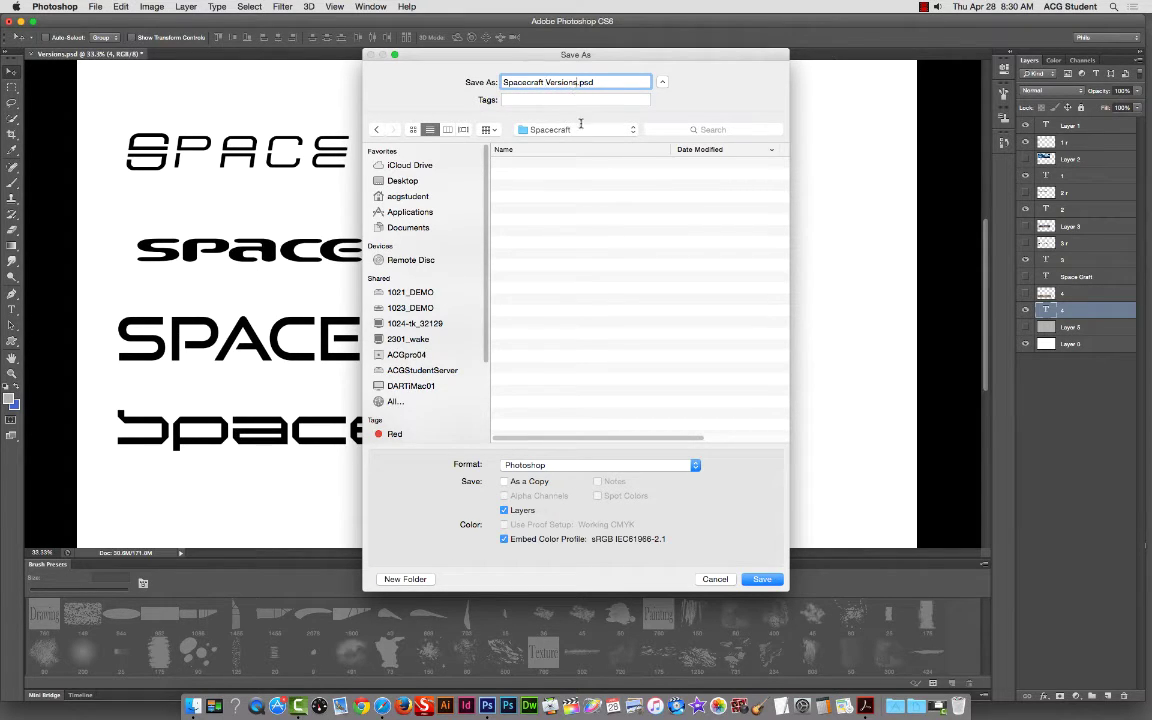
text( Master)
key(Return)
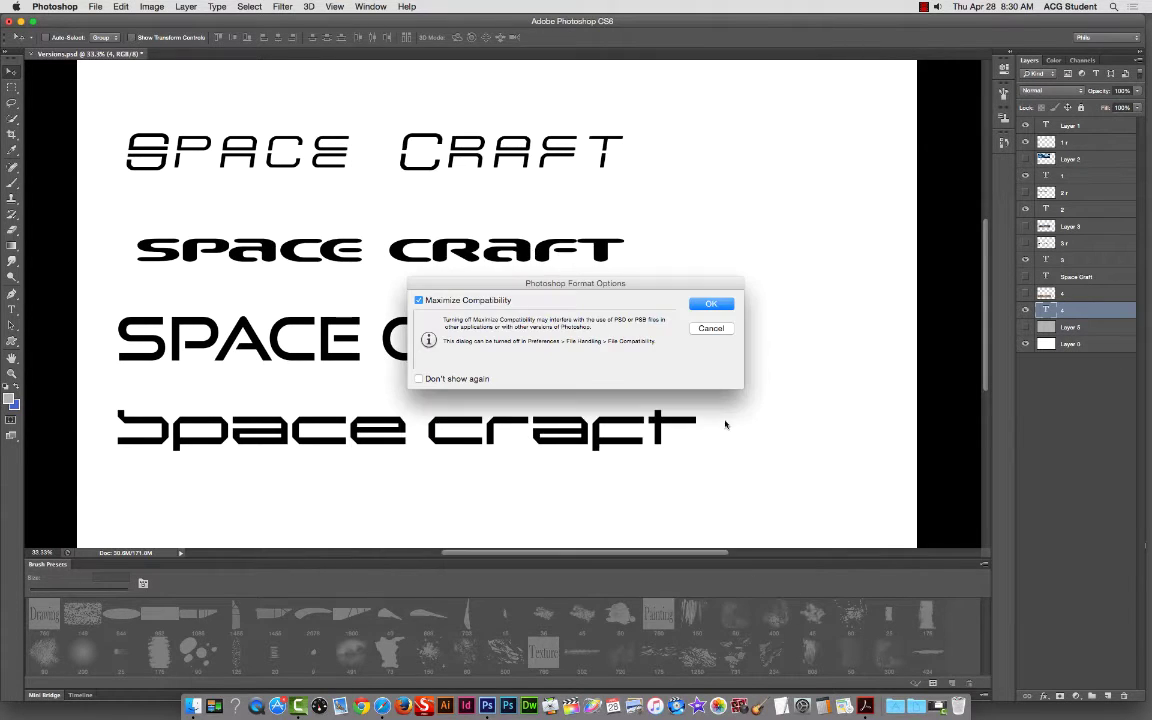
click(711, 304)
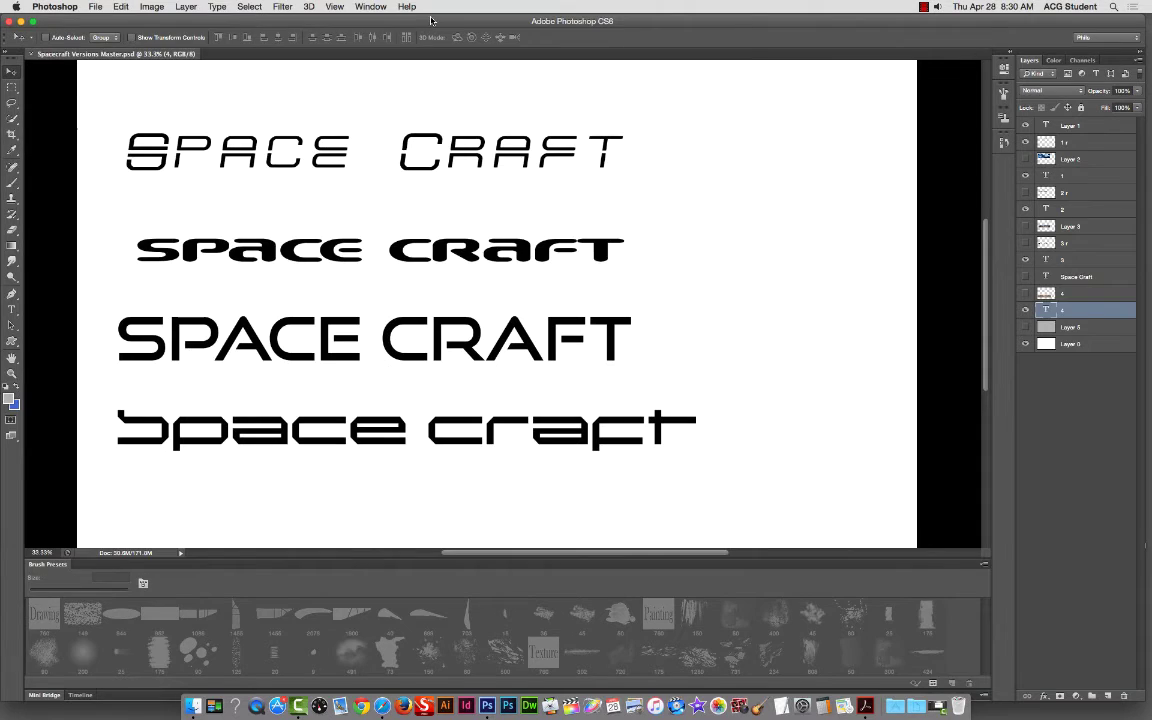
Step: In the desktop's Spacecraft folder, create a folder named MAster and move Spacecraft Versions Master.psd into it
drag(430, 20, 465, 450)
double_click(541, 45)
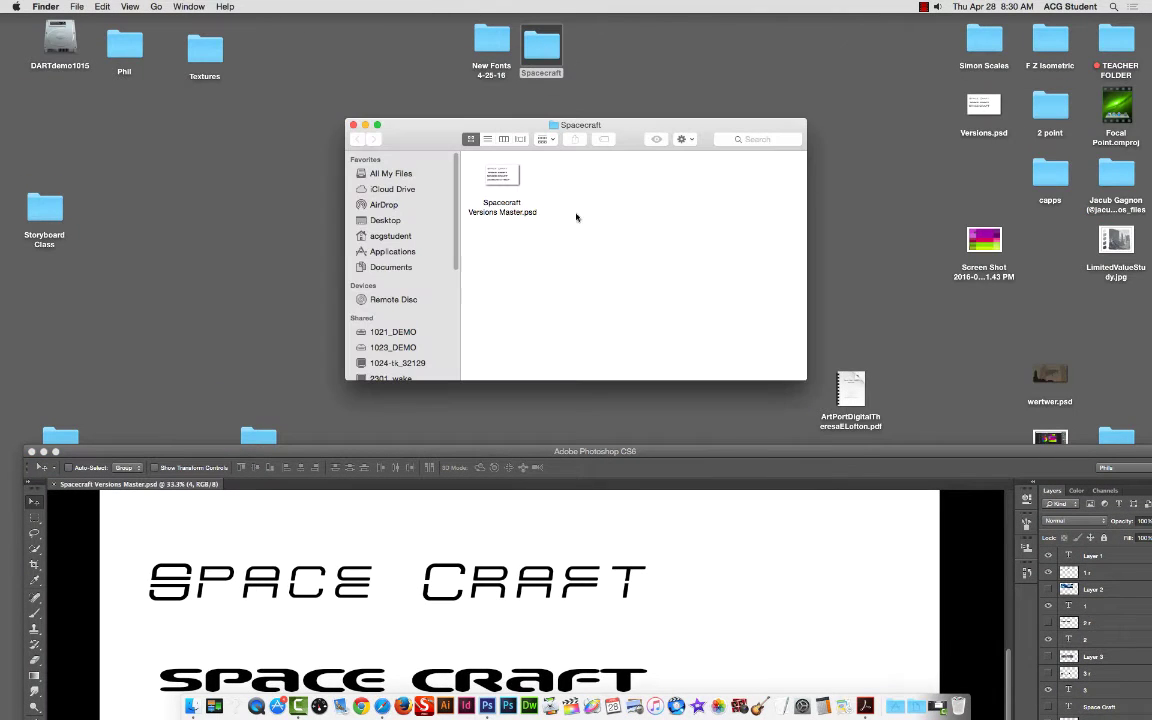
right_click(513, 239)
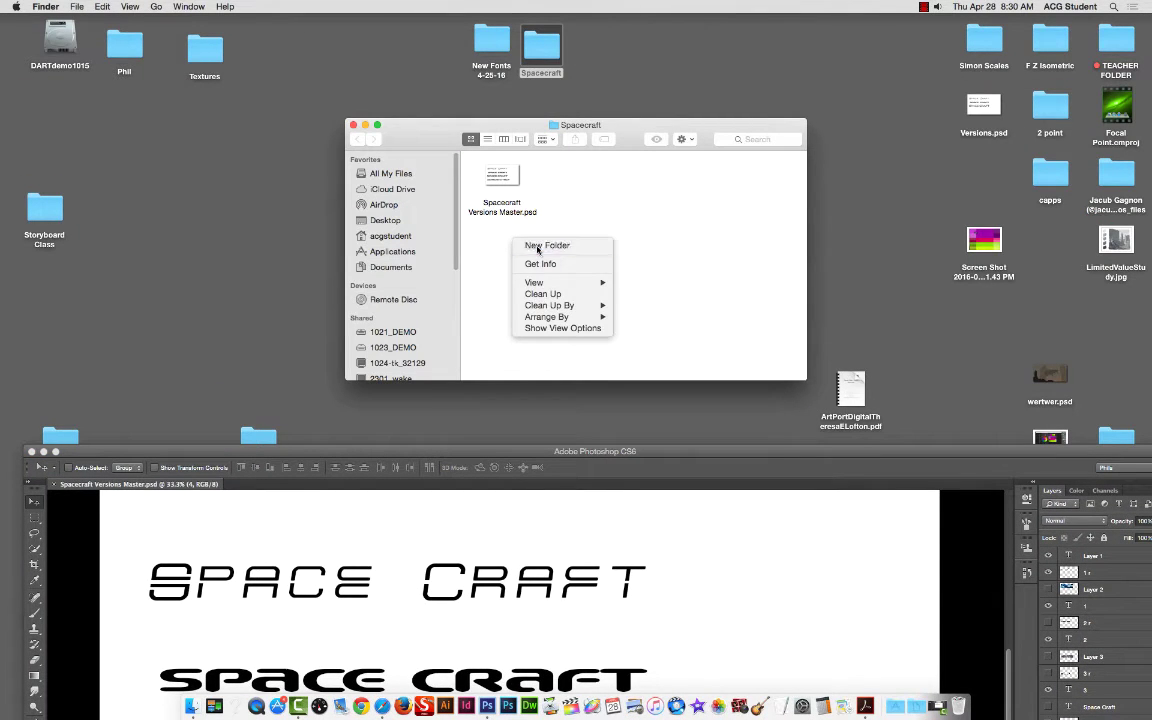
click(546, 245)
text(MAster)
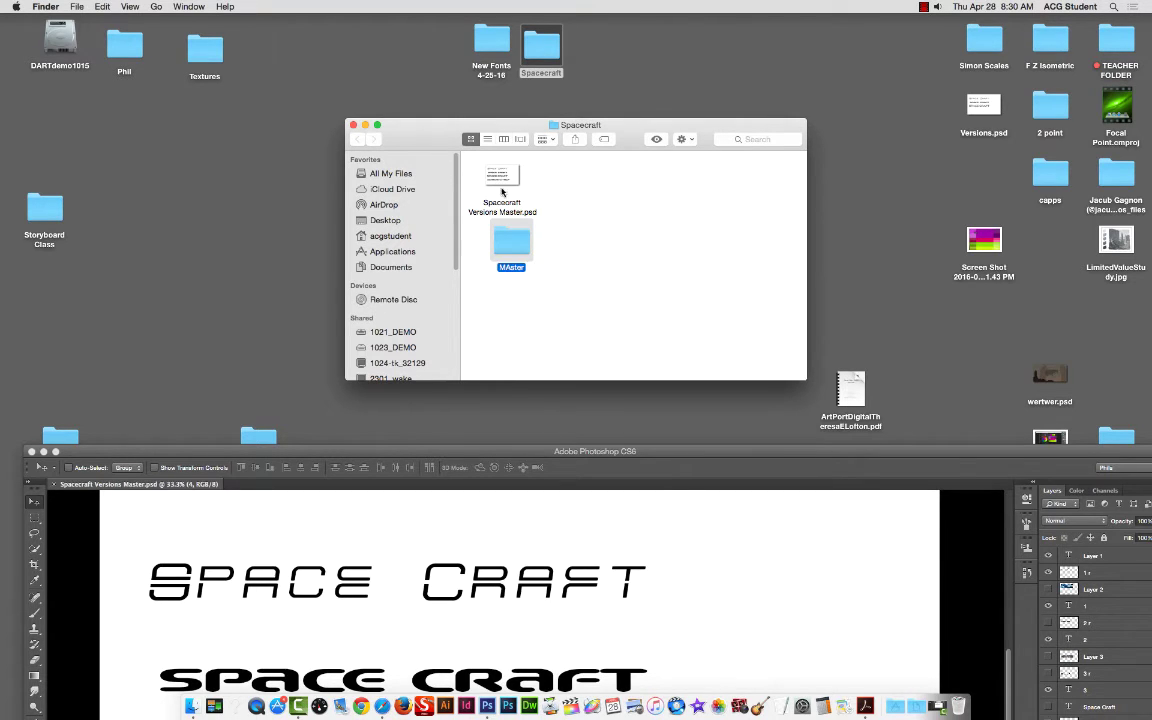
mouse_move(502, 190)
mouse_down()
mouse_move(508, 243)
mouse_move(500, 182)
mouse_up()
Step: Create a folder named Working inside Spacecraft and line it up beside the MAster folder
right_click(541, 186)
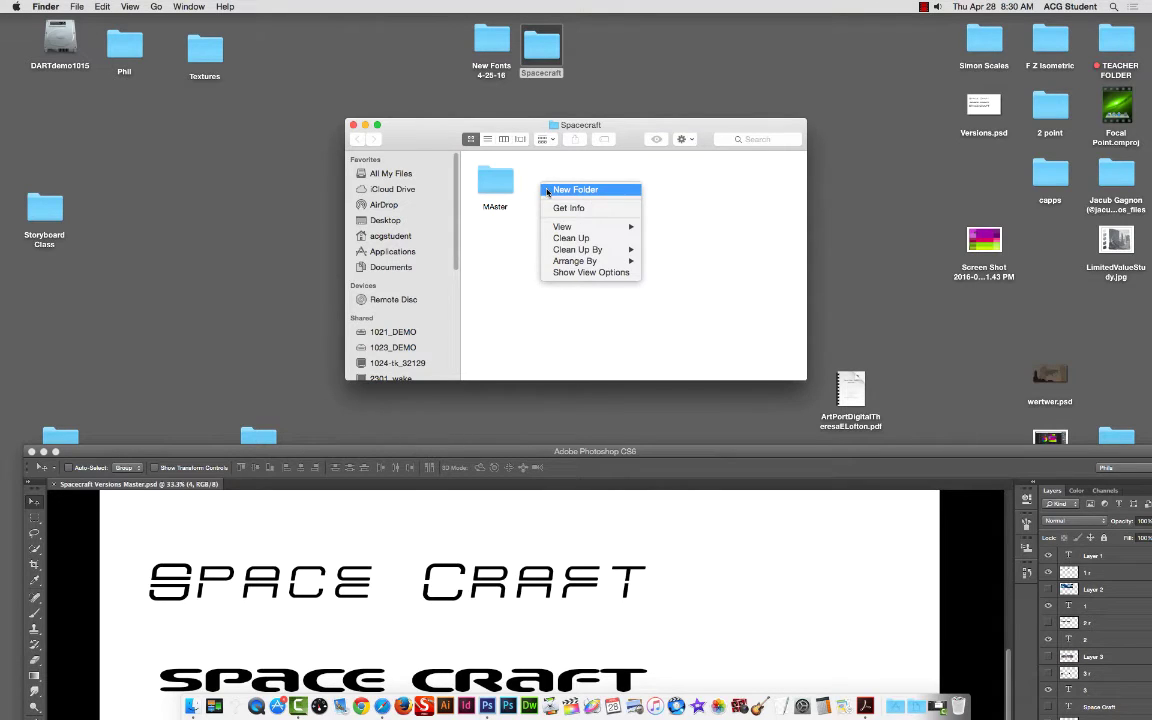
click(575, 189)
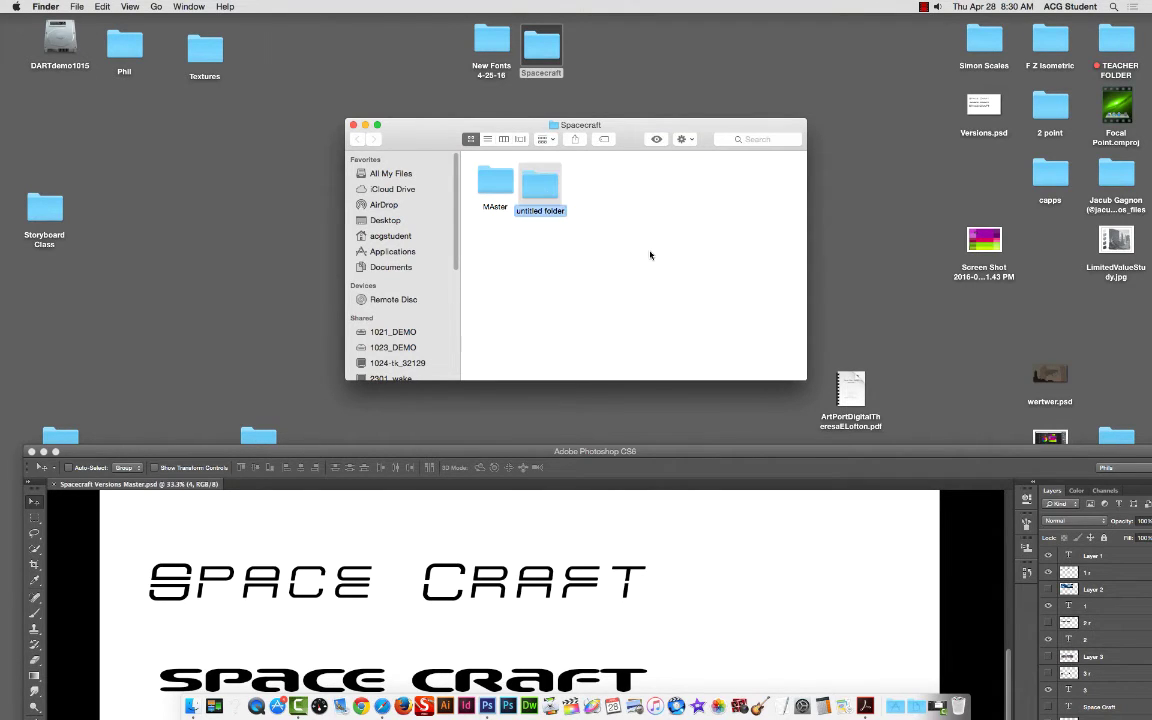
text(Working)
key(Return)
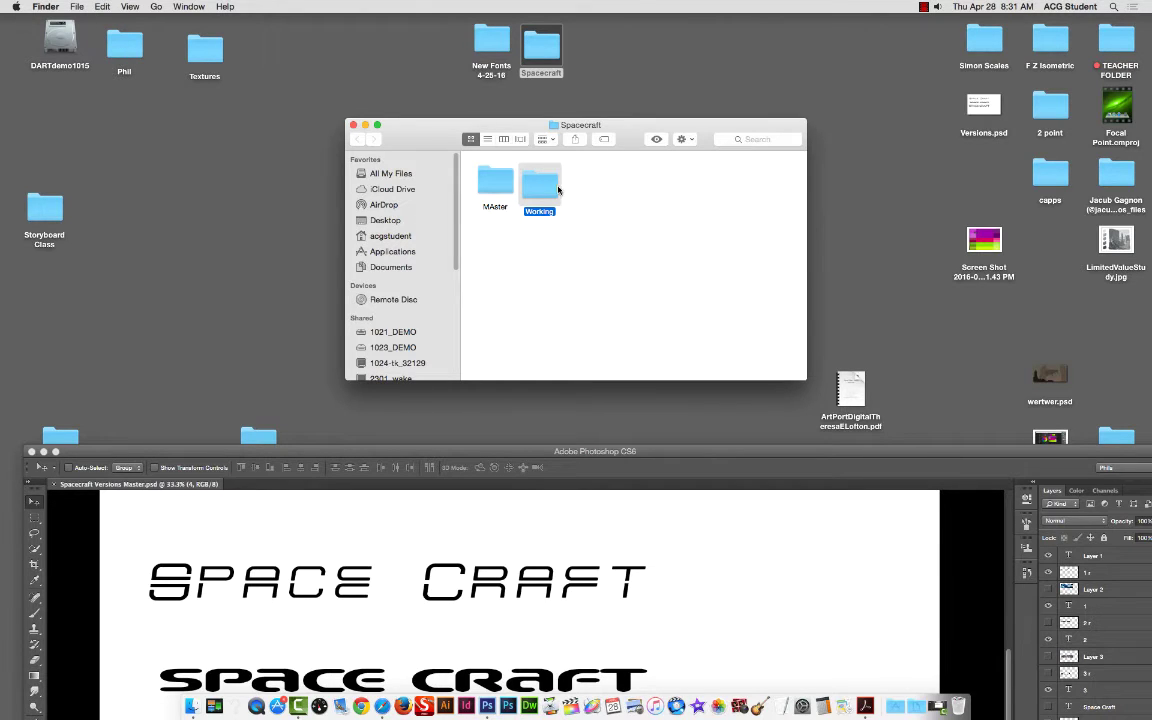
drag(558, 185, 554, 202)
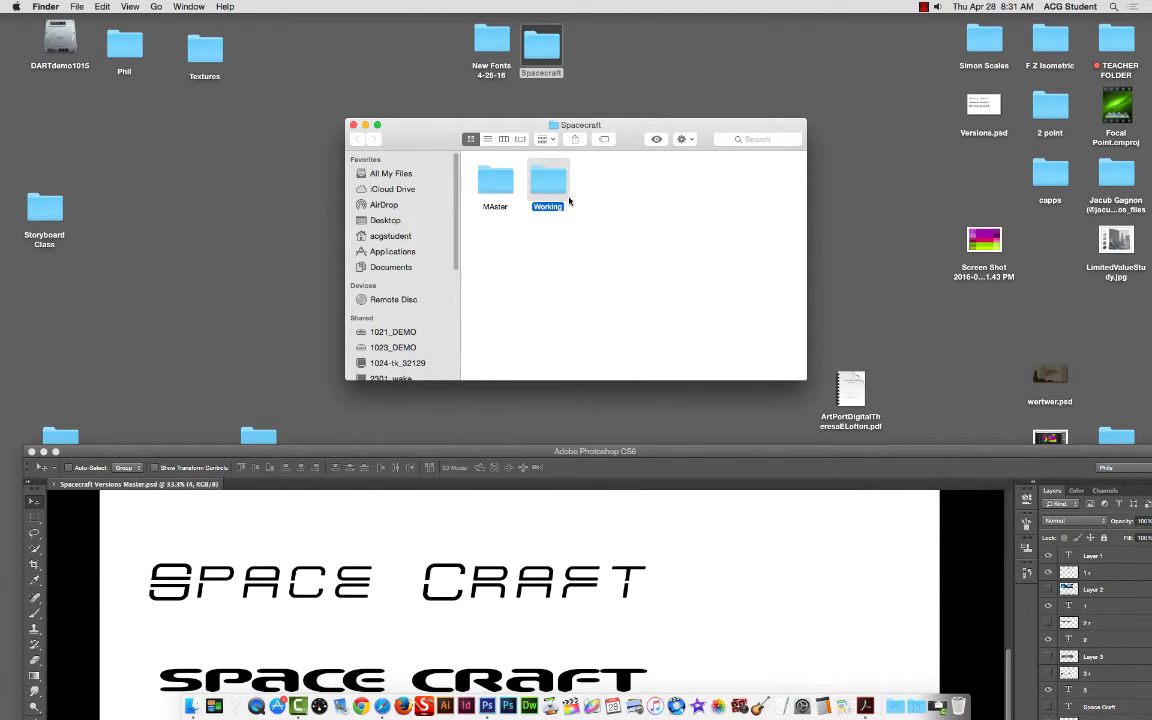
Step: Create a folder named JPG inside Spacecraft, placed beside the Working folder
right_click(588, 176)
click(597, 185)
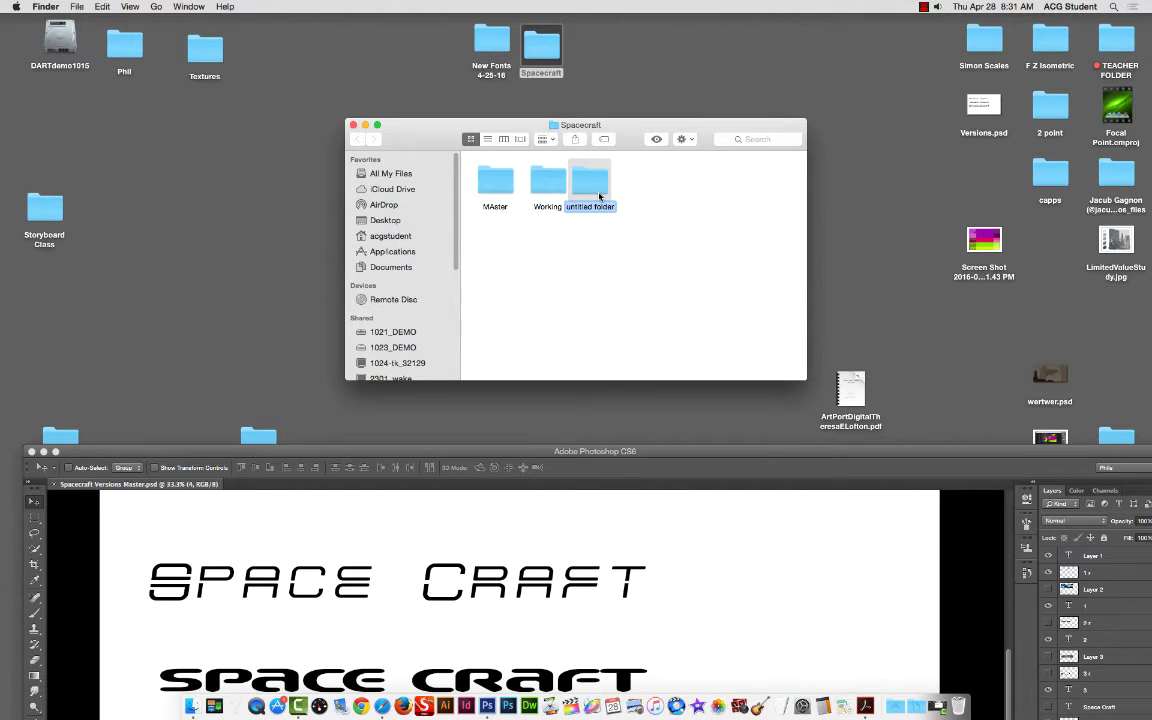
text(JPG)
click(620, 183)
click(604, 183)
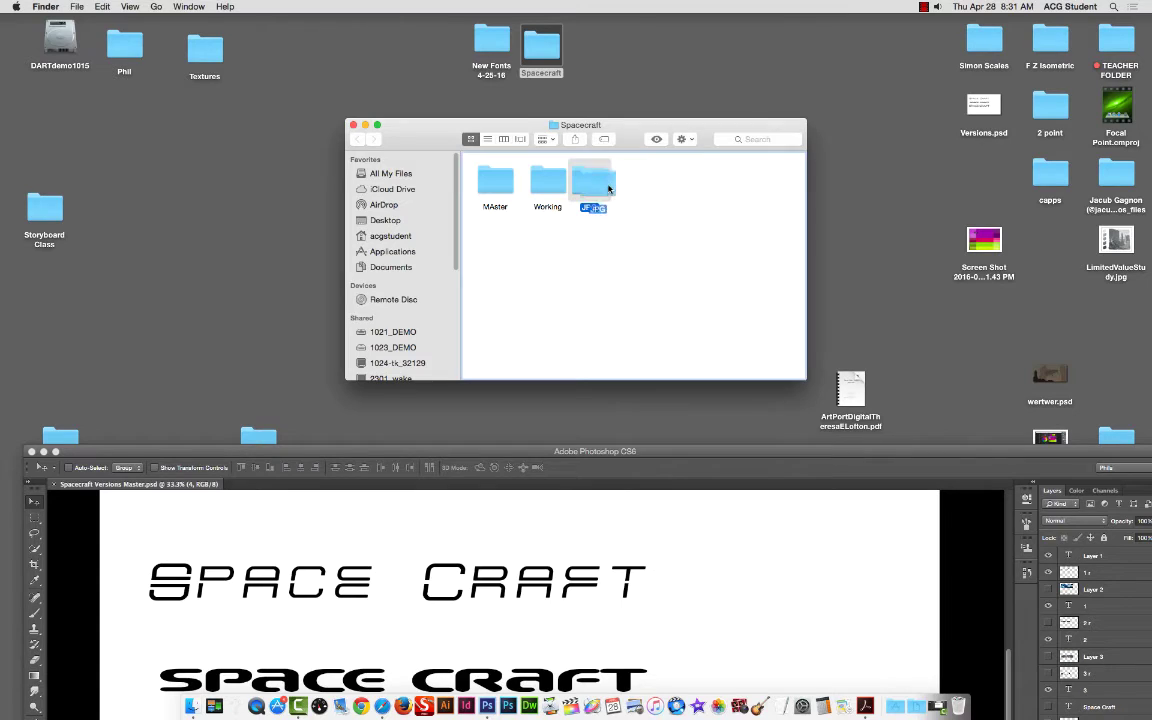
Step: Open the JPG folder and create a subfolder named Print in it
double_click(598, 192)
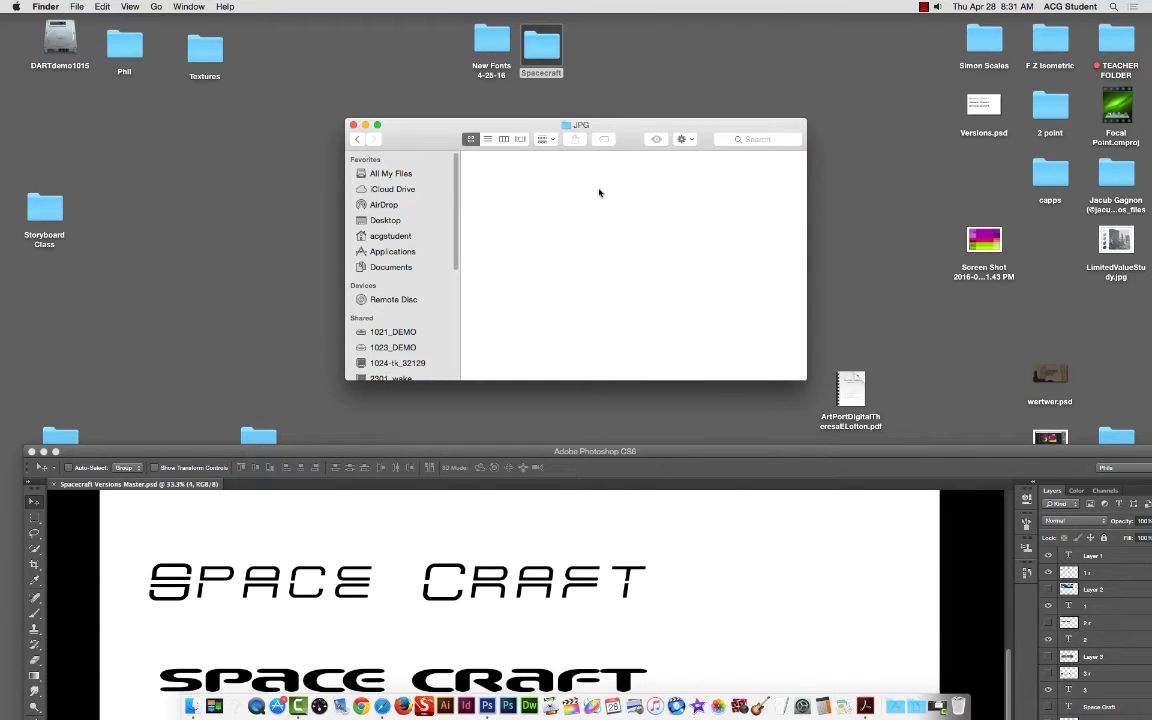
right_click(490, 164)
click(500, 170)
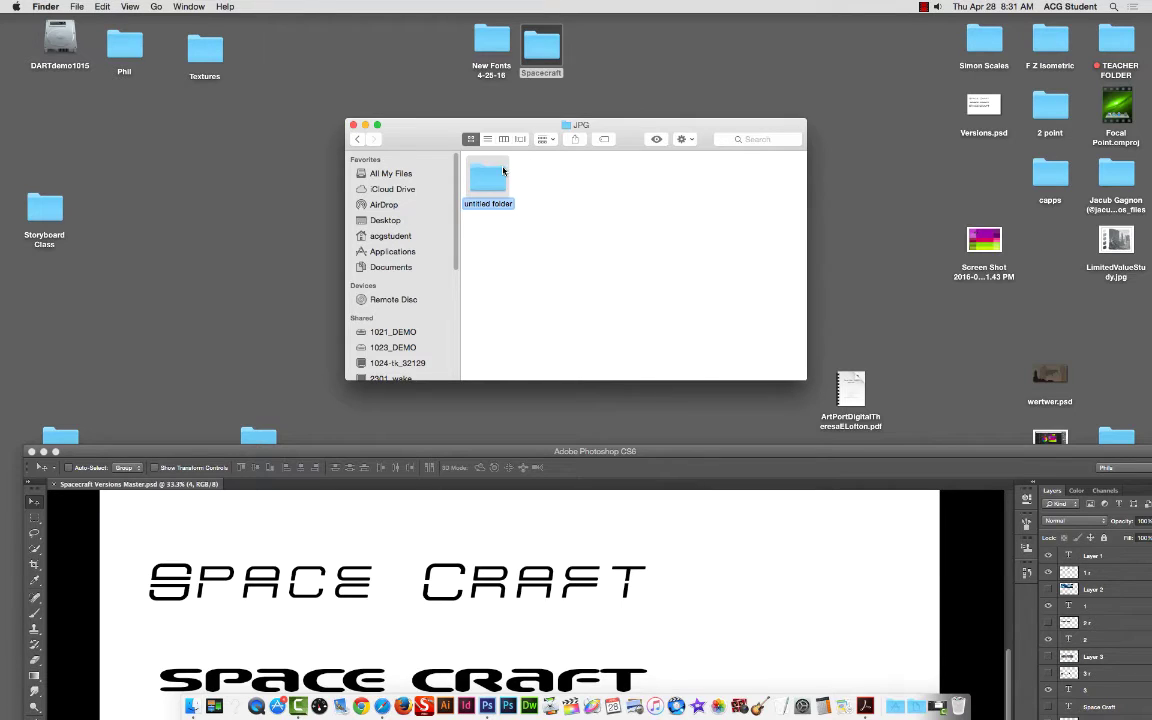
text(Print)
drag(493, 174, 502, 172)
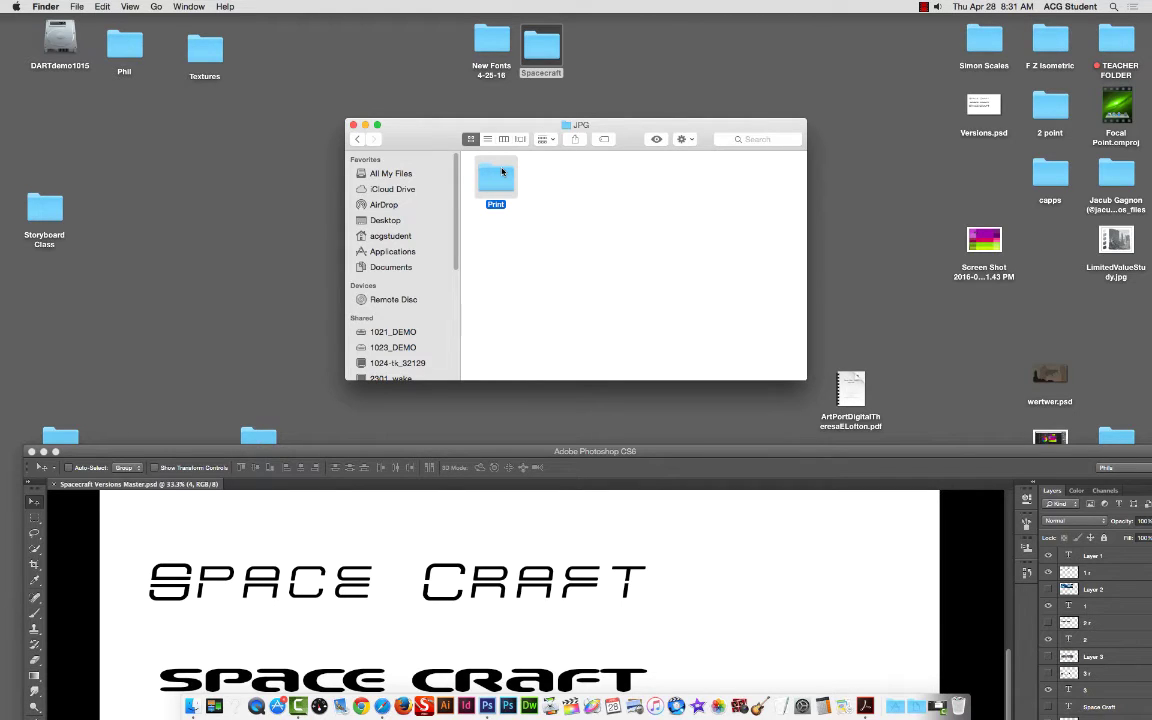
Step: Create a subfolder named Email beside Print and return to the Spacecraft folder
right_click(545, 176)
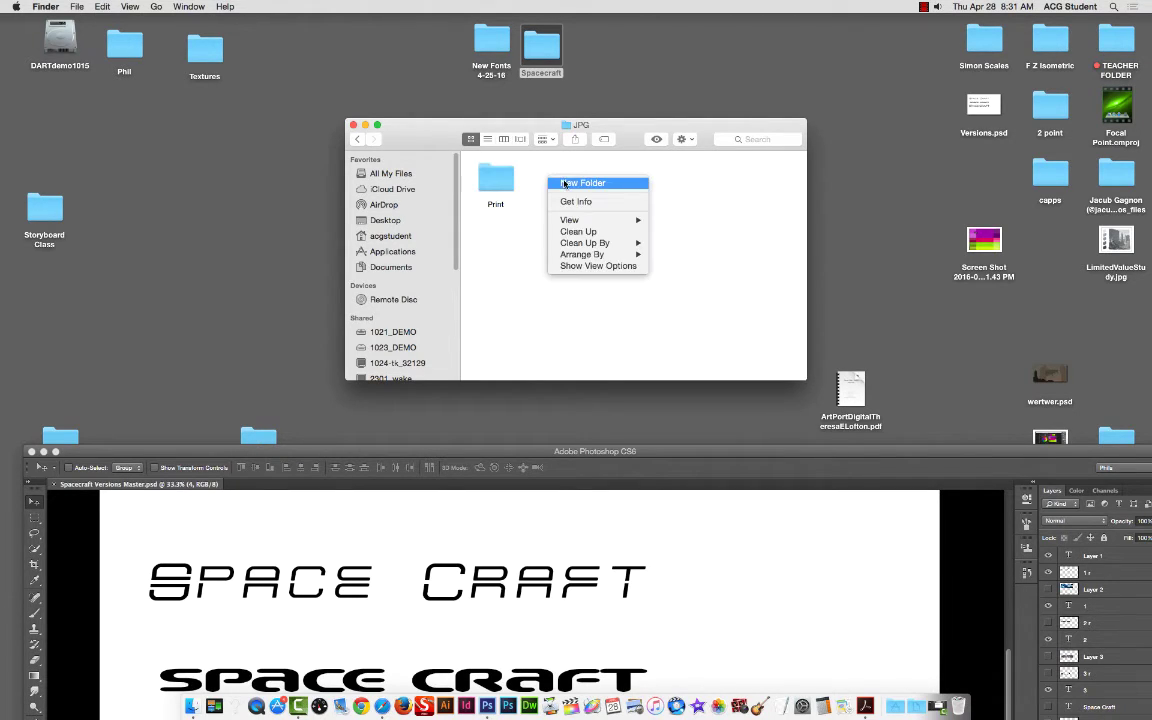
click(564, 182)
text(Email)
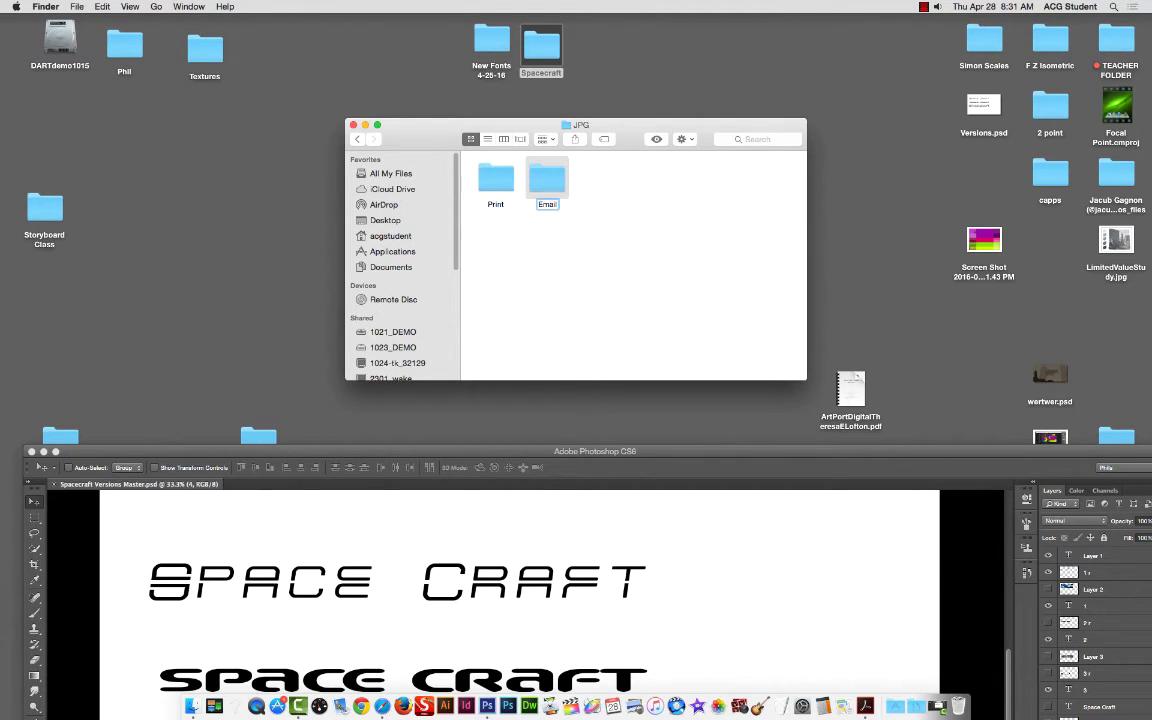
key(Return)
click(499, 184)
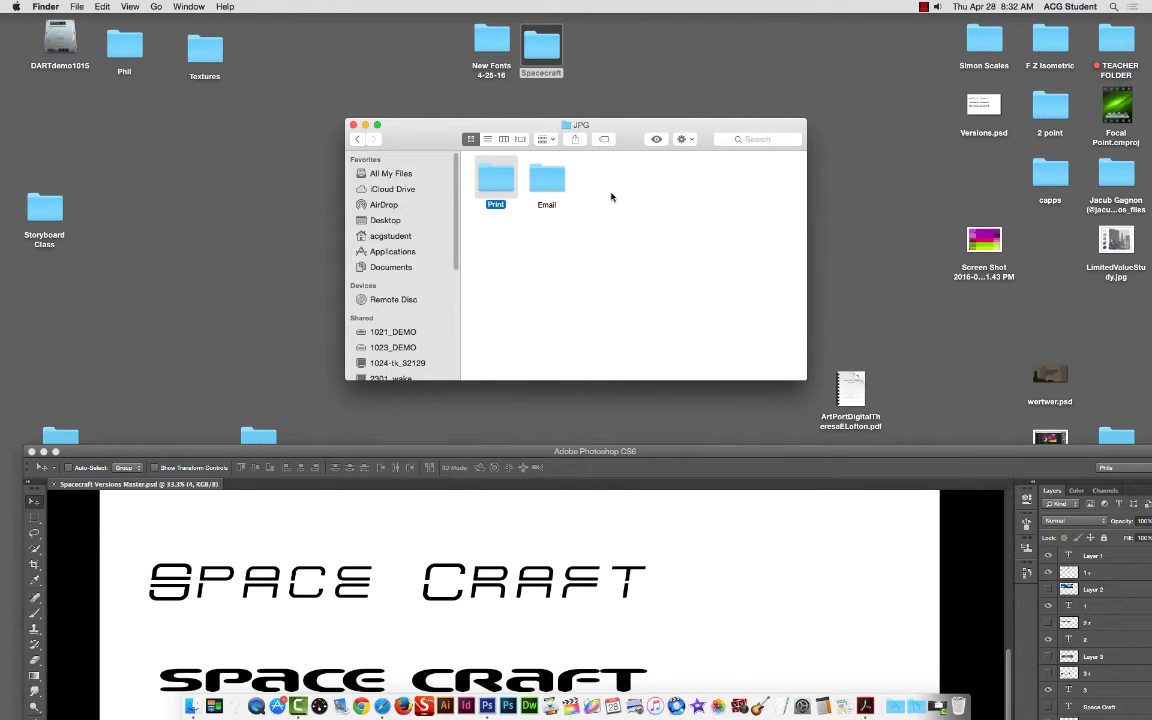
click(549, 182)
click(355, 140)
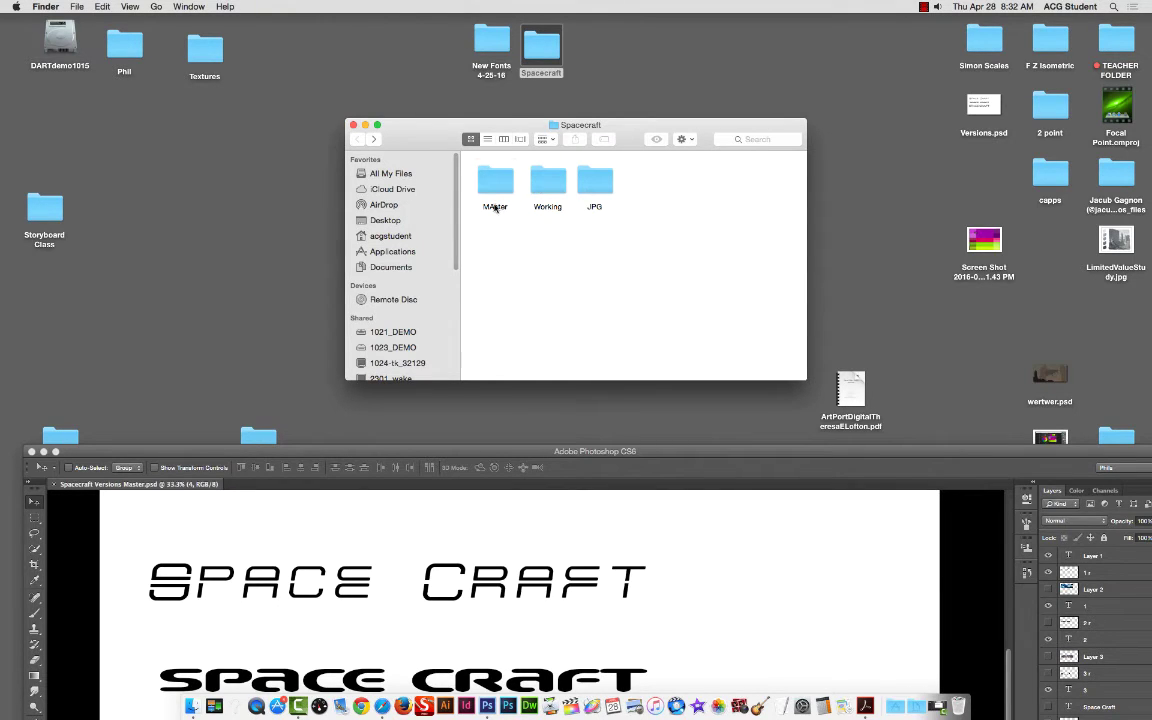
Step: Correct the MAster folder's name to Master and close the Spacecraft window
double_click(495, 190)
click(356, 139)
click(496, 186)
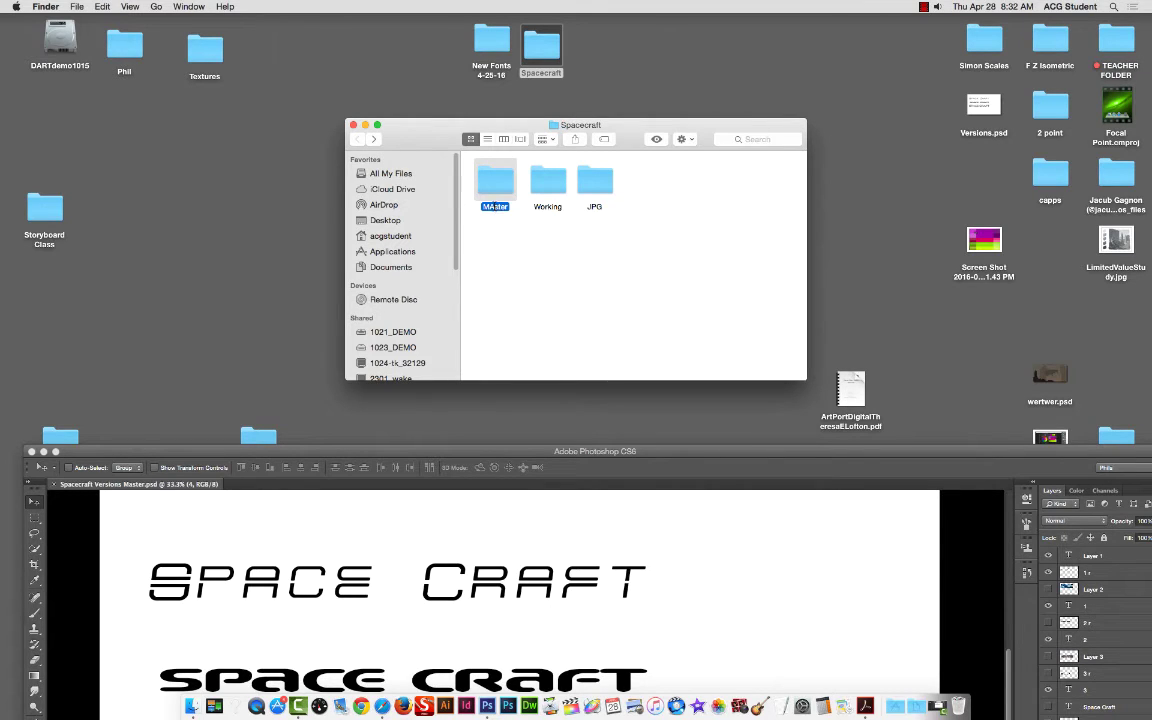
click(495, 207)
key(BackSpace)
text(a)
key(Return)
click(353, 124)
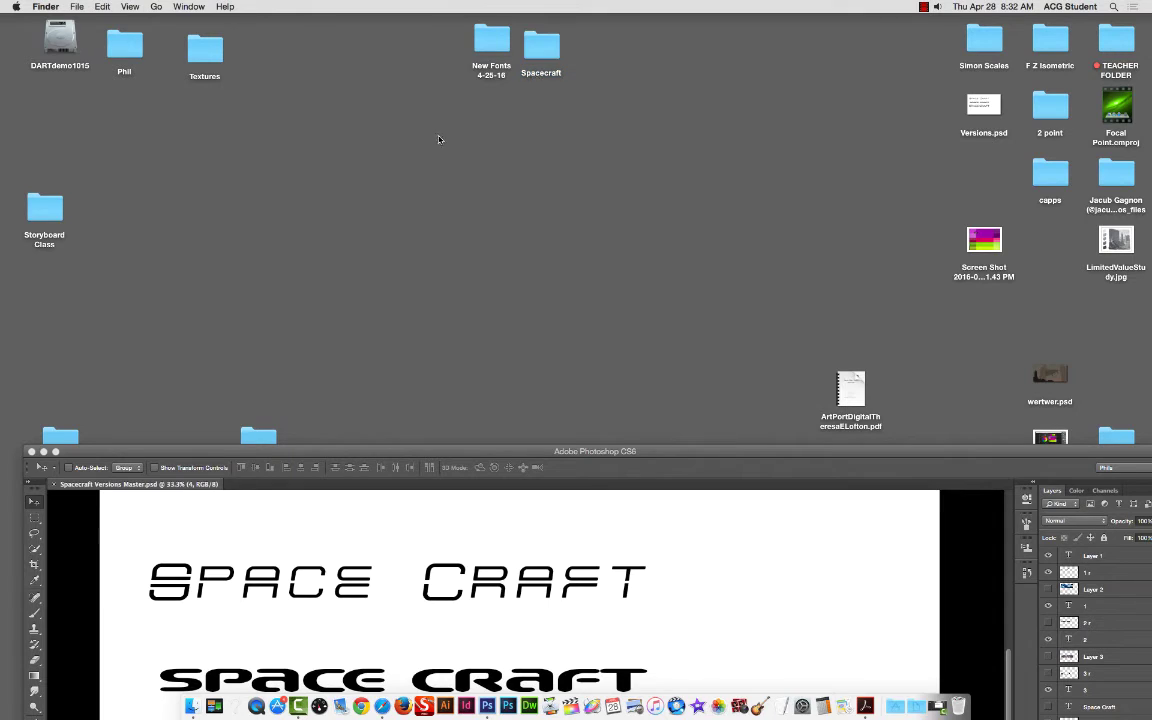
Step: Move the New Fonts 4-25-16 folder from the desktop into Spacecraft and place it below the Master folder
double_click(545, 50)
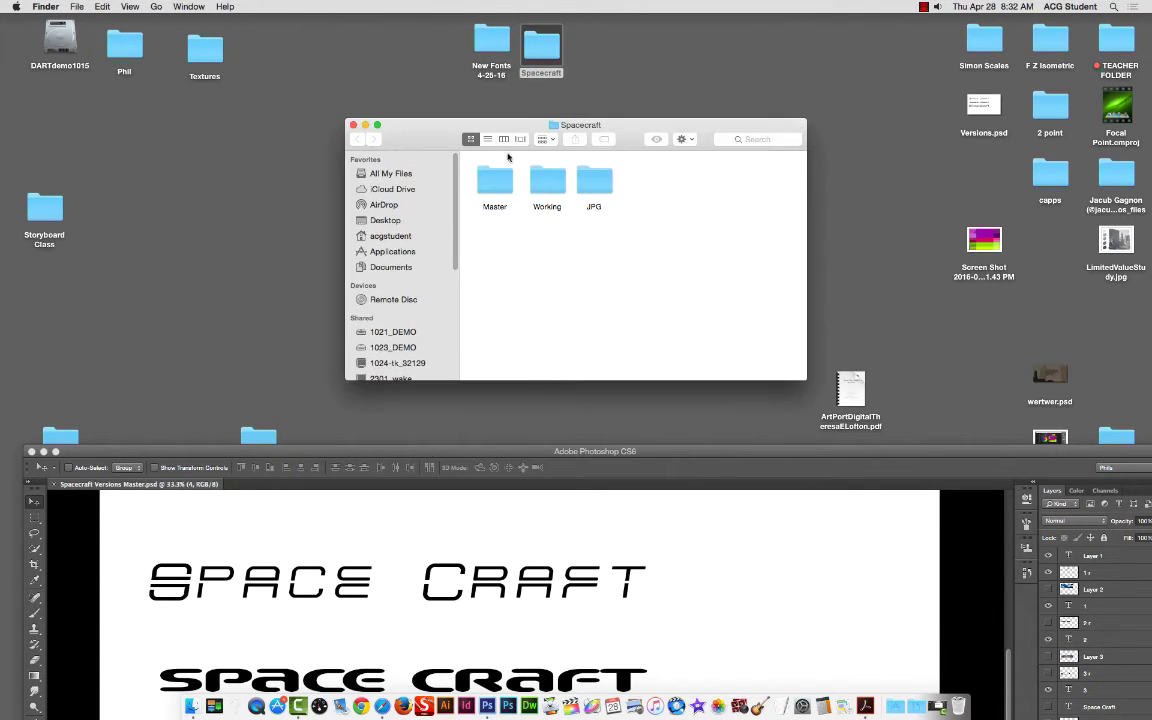
click(358, 127)
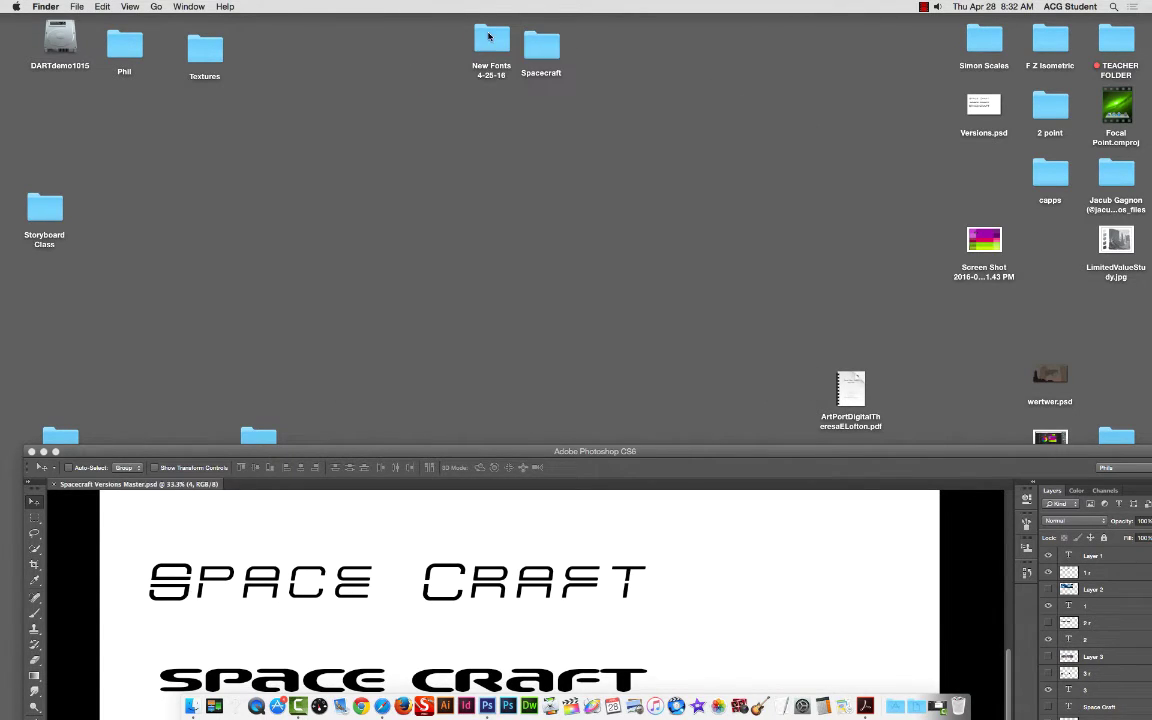
drag(490, 42, 538, 58)
double_click(538, 58)
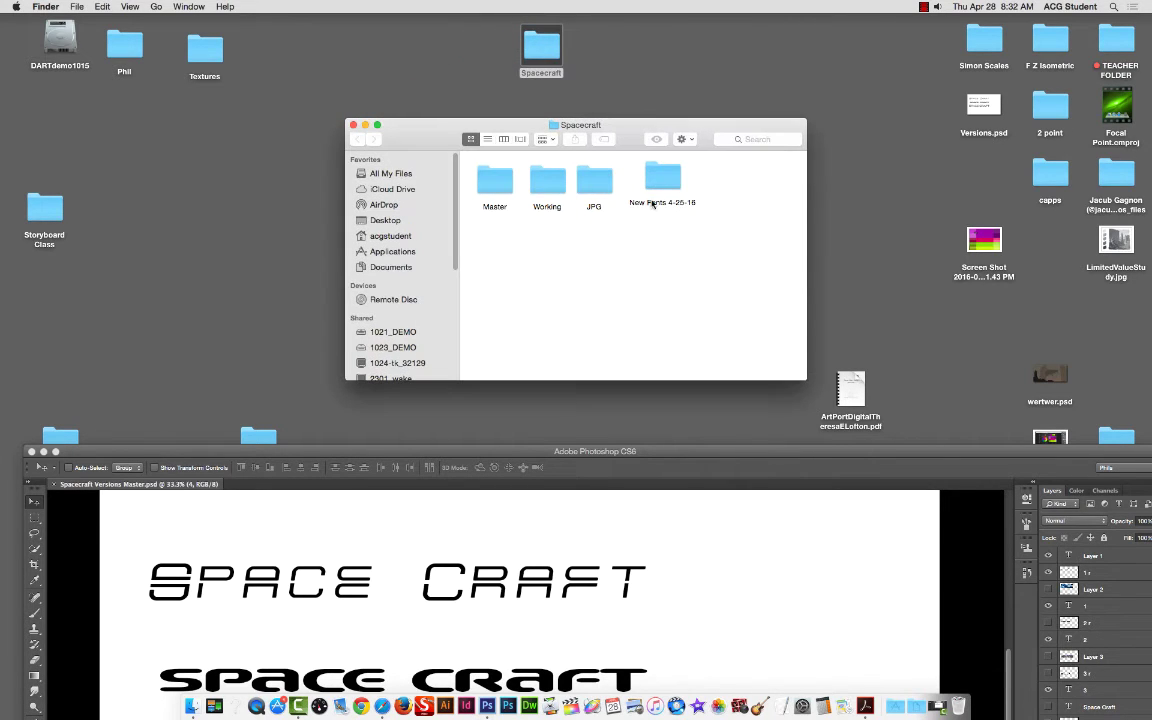
drag(662, 180, 497, 250)
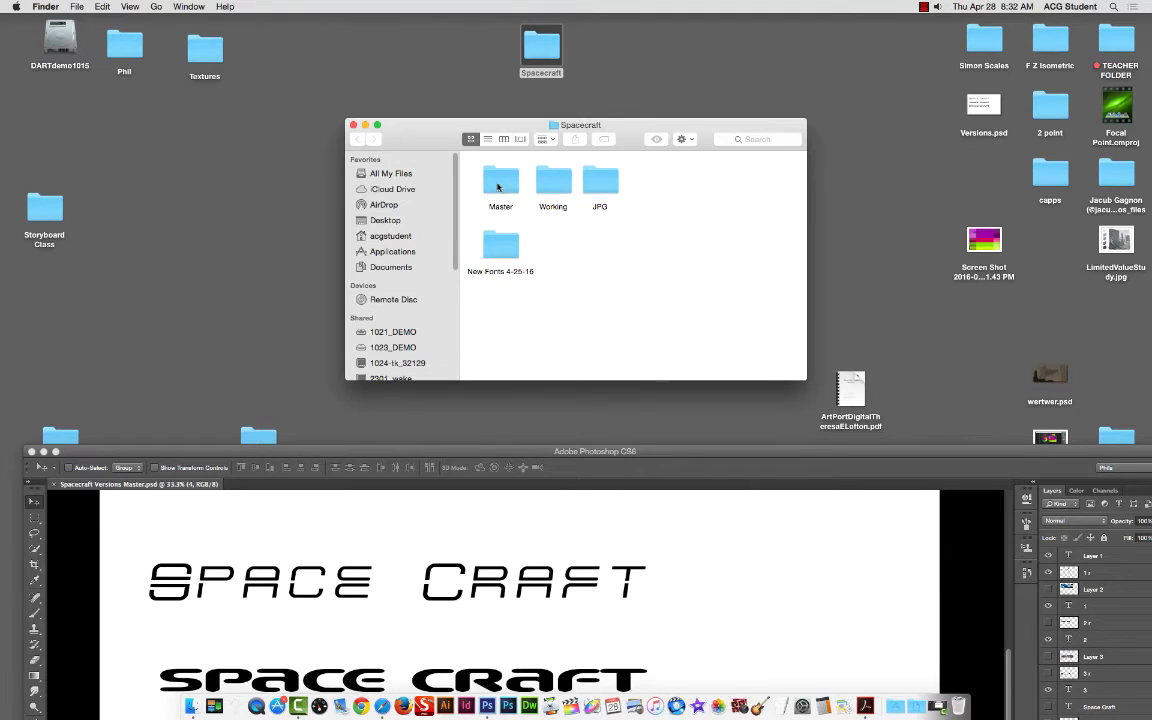
Step: Tag the Master folder red and move the Spacecraft window higher on the desktop
right_click(495, 180)
click(517, 377)
drag(427, 124, 413, 67)
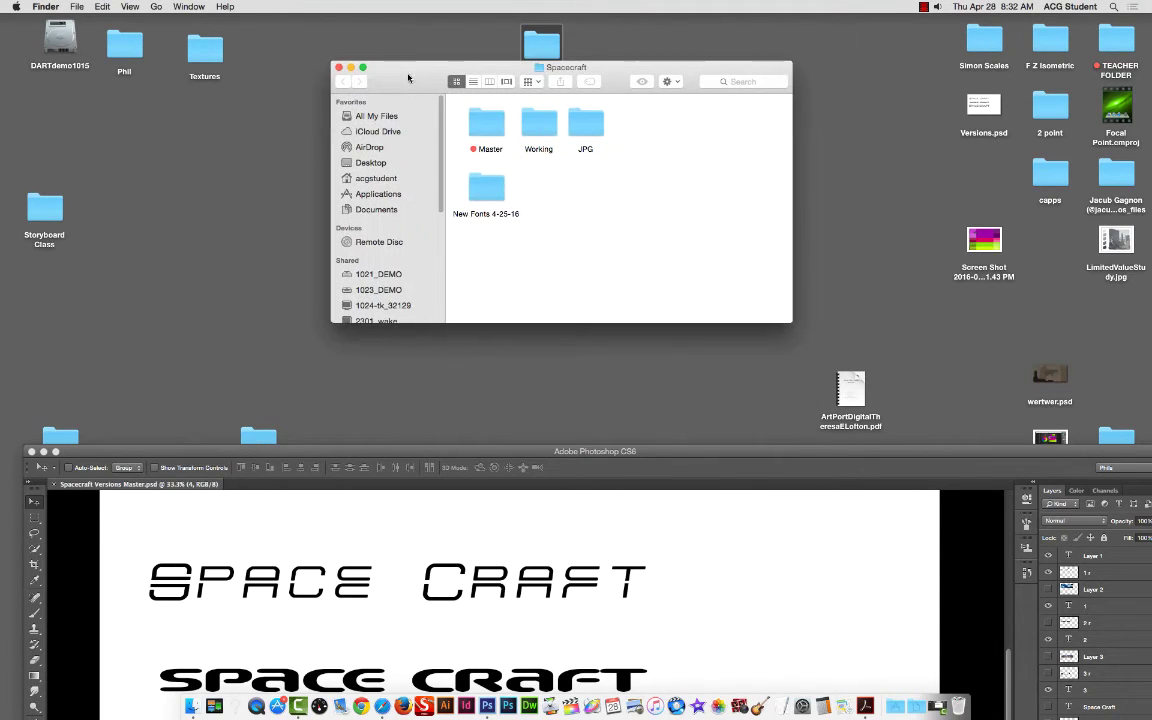
Step: Return to Photoshop, move its window back over the desktop, and check text layers 4 and Space Craft by toggling their visibility
click(537, 458)
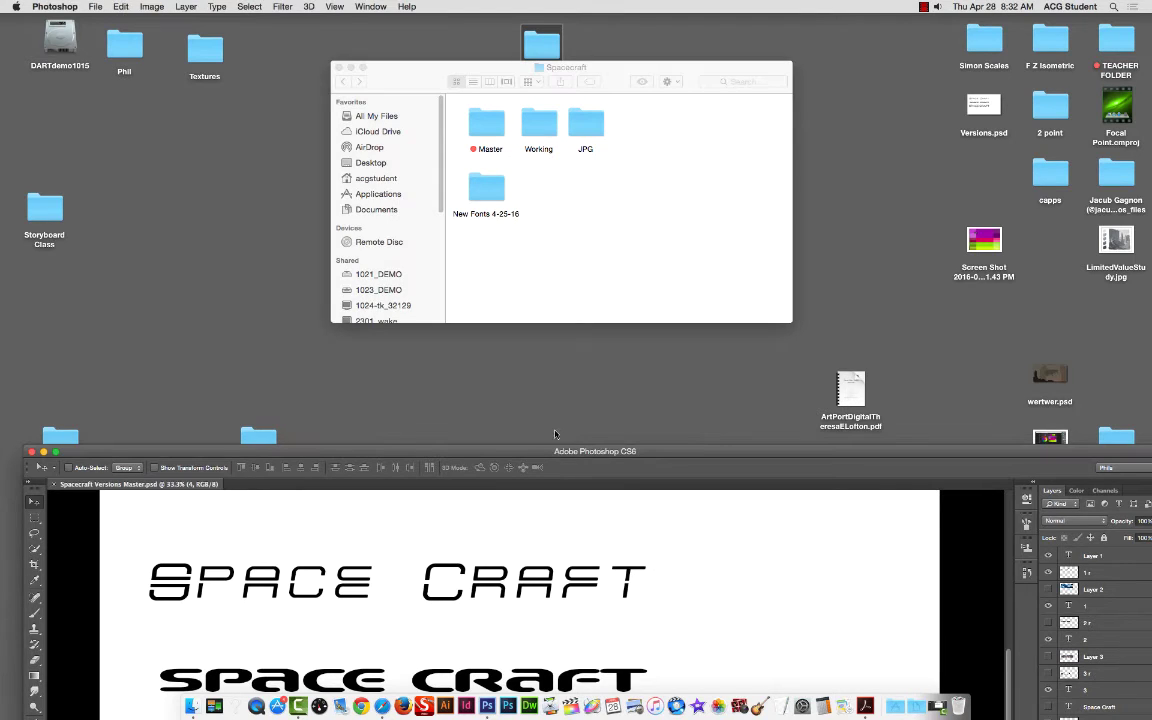
drag(537, 452, 512, 6)
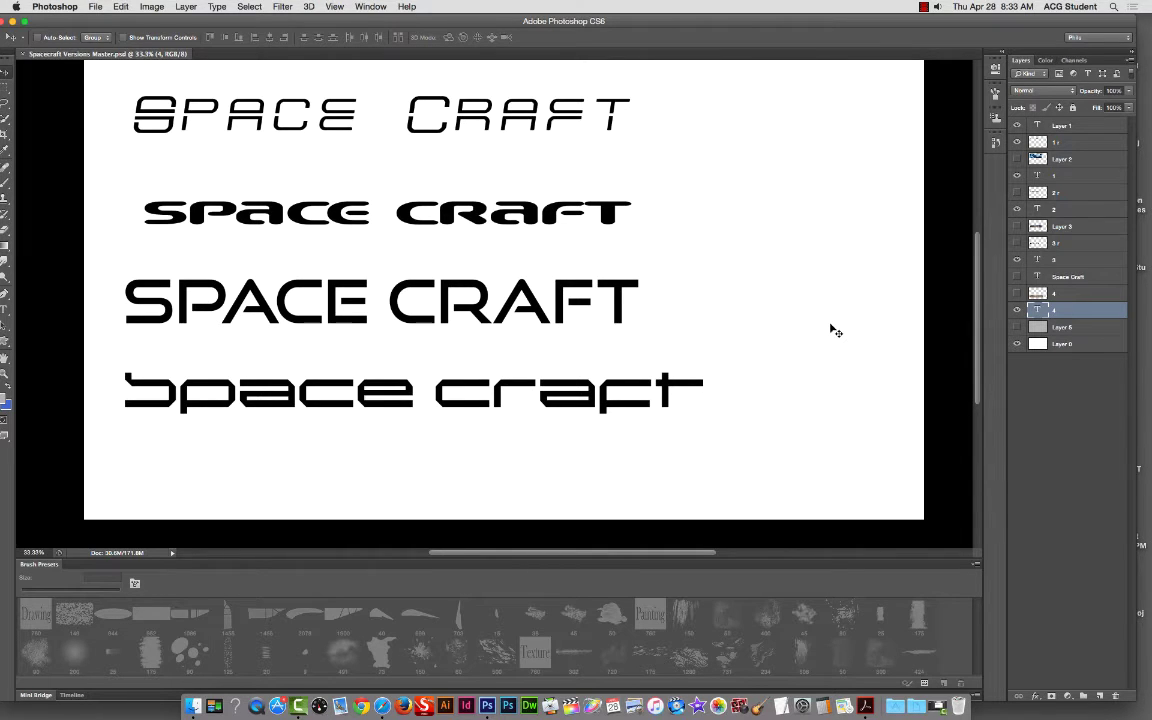
click(1017, 311)
click(1017, 311)
click(1018, 311)
click(1018, 311)
click(1017, 277)
click(1017, 277)
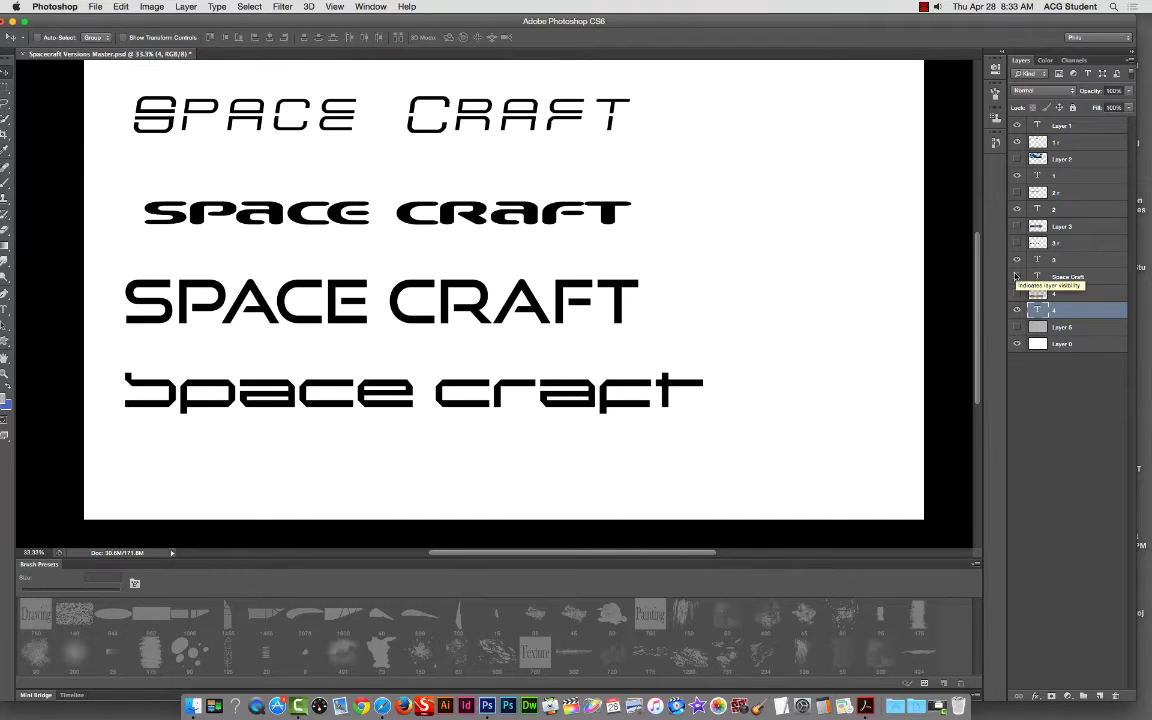
Step: Select text layer 3 and compare it with its rasterized copy 3 r by showing and hiding the two layers alternately
right_click(638, 290)
click(650, 297)
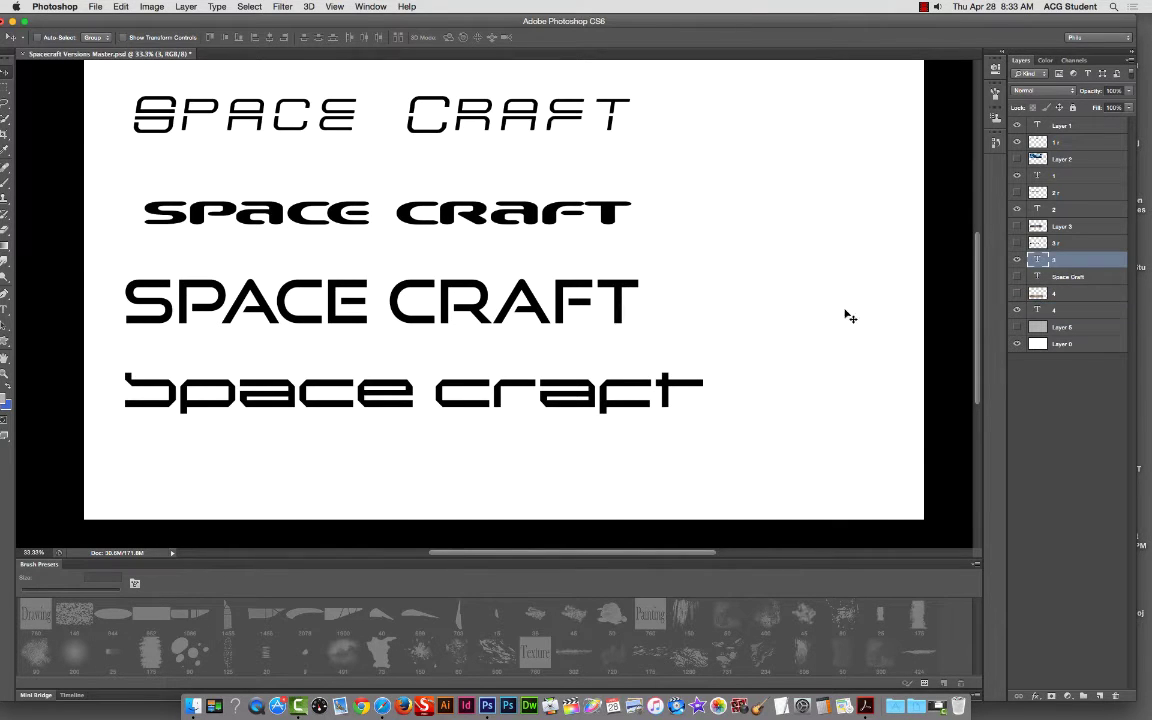
click(1017, 259)
click(1017, 243)
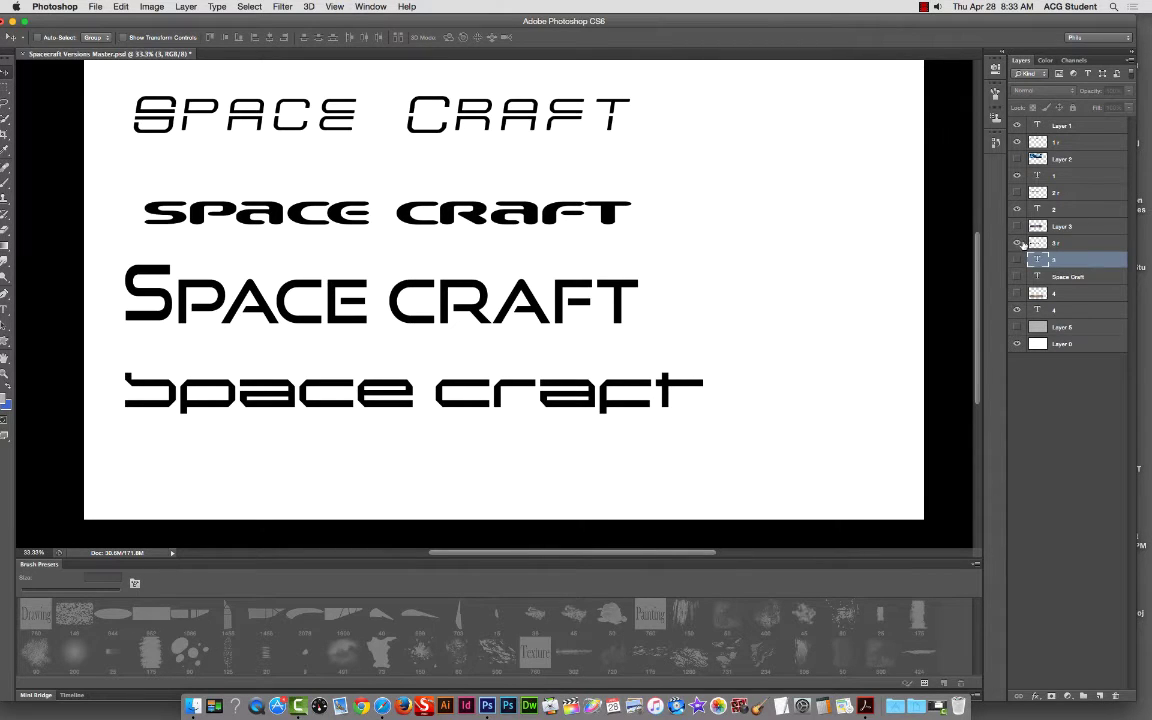
click(1018, 244)
click(1018, 244)
click(1018, 244)
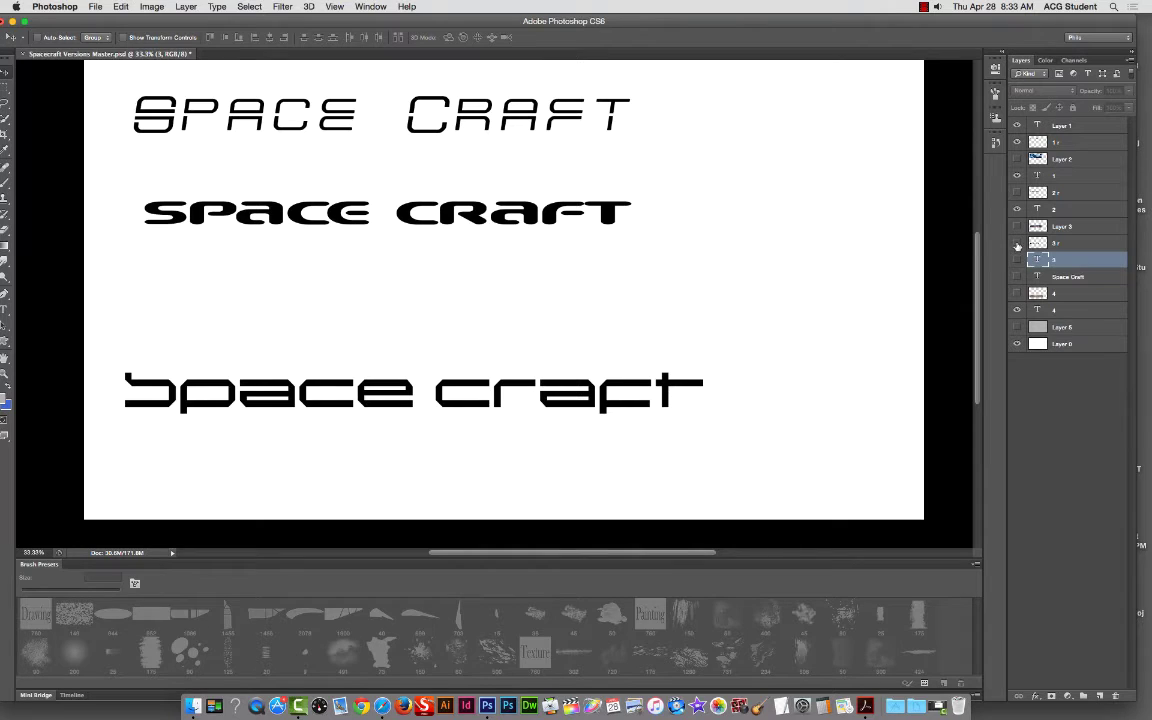
click(1017, 259)
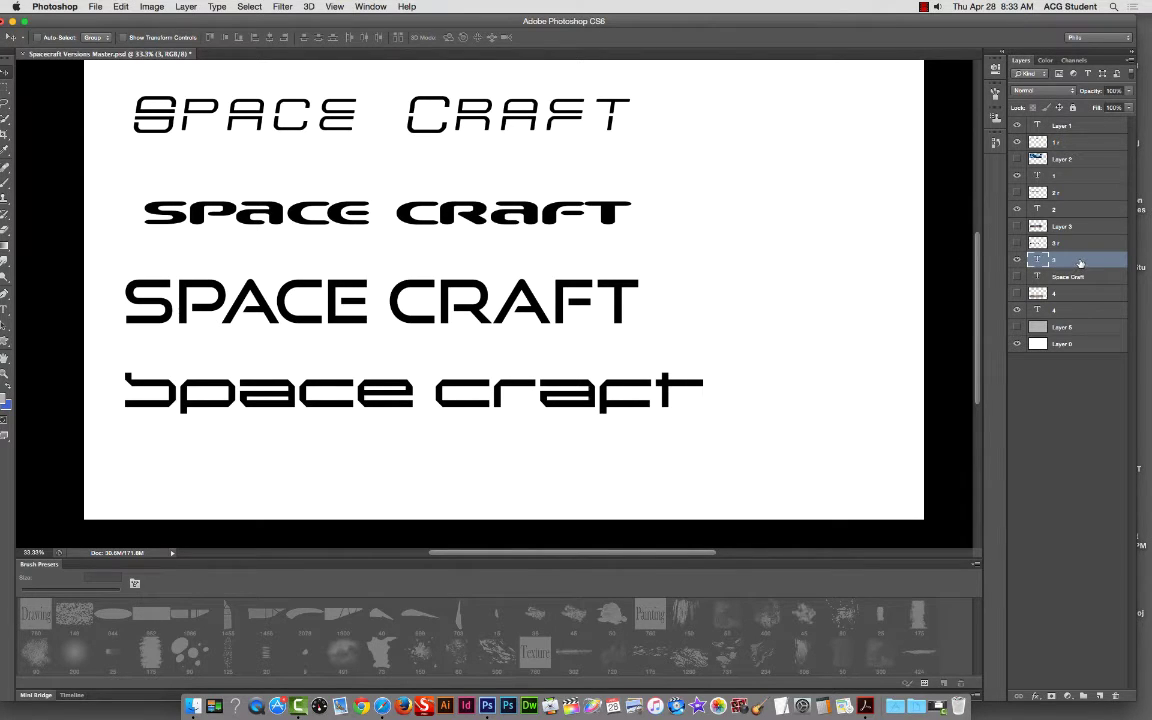
Step: View the Rasterize Type option for text layer 3 without applying it, and briefly show the Space Craft text layer
right_click(1077, 260)
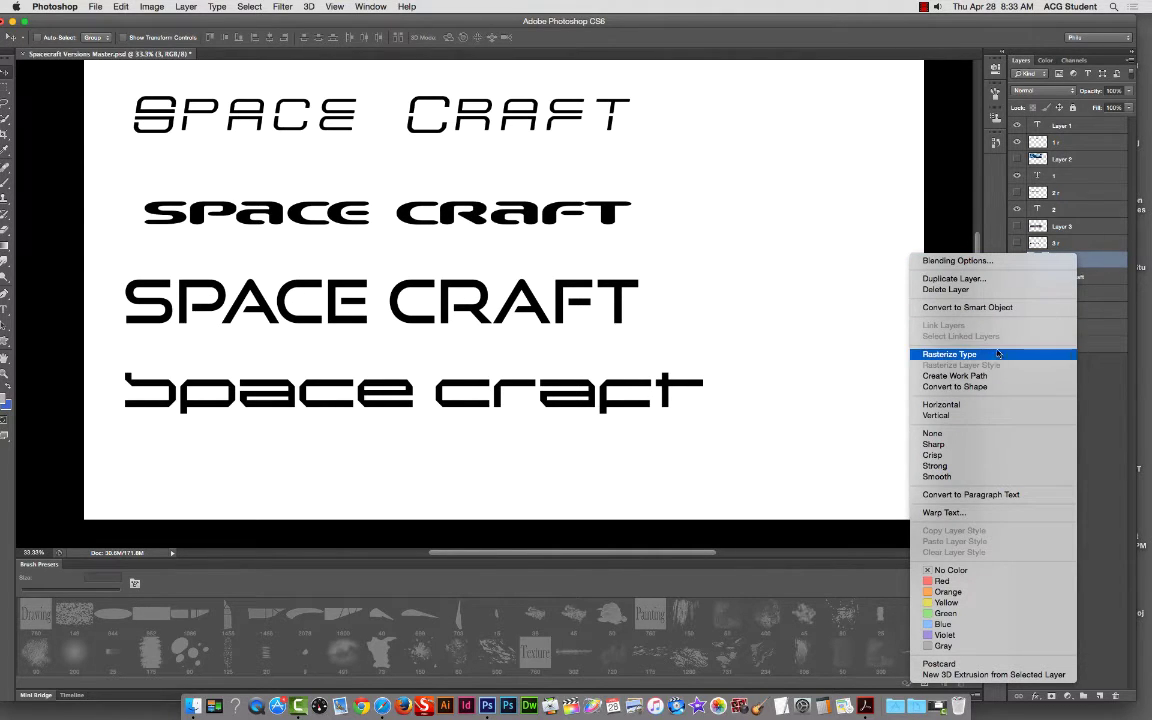
click(1100, 260)
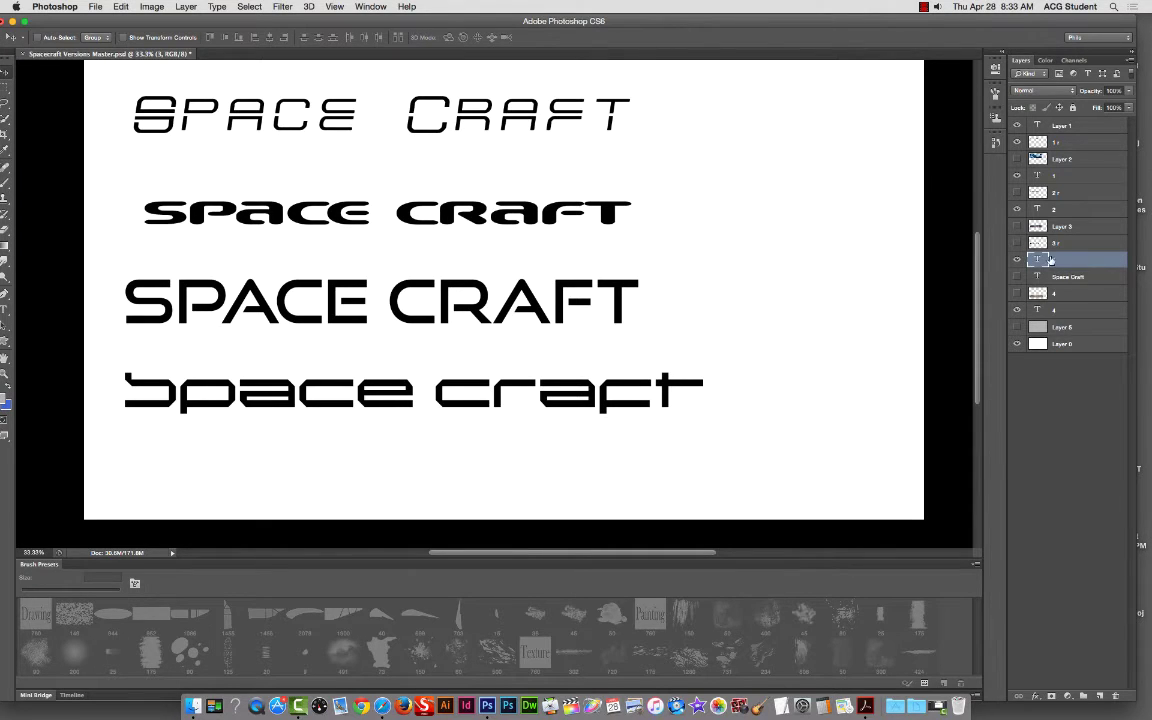
click(1016, 277)
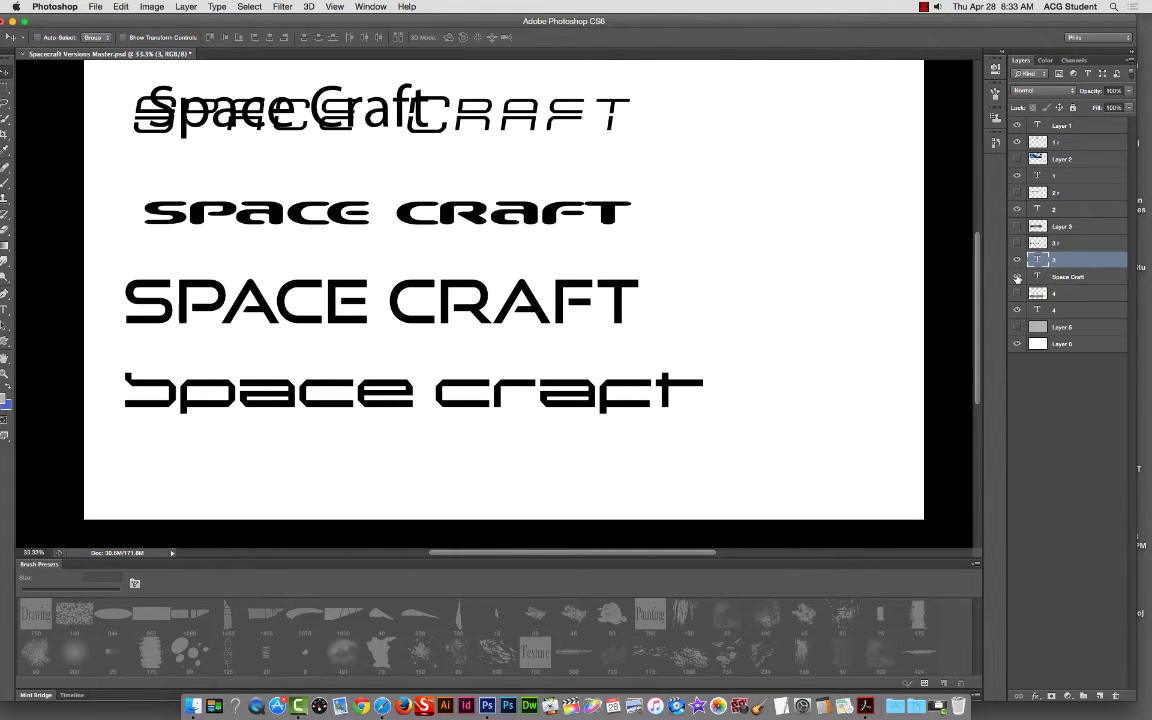
click(1017, 277)
Step: Zoom the document to 50% on the lower three title versions and glance at the Spacecraft folder window in Finder
mouse_move(681, 21)
mouse_down()
mouse_move(818, 285)
mouse_move(763, 3)
mouse_up()
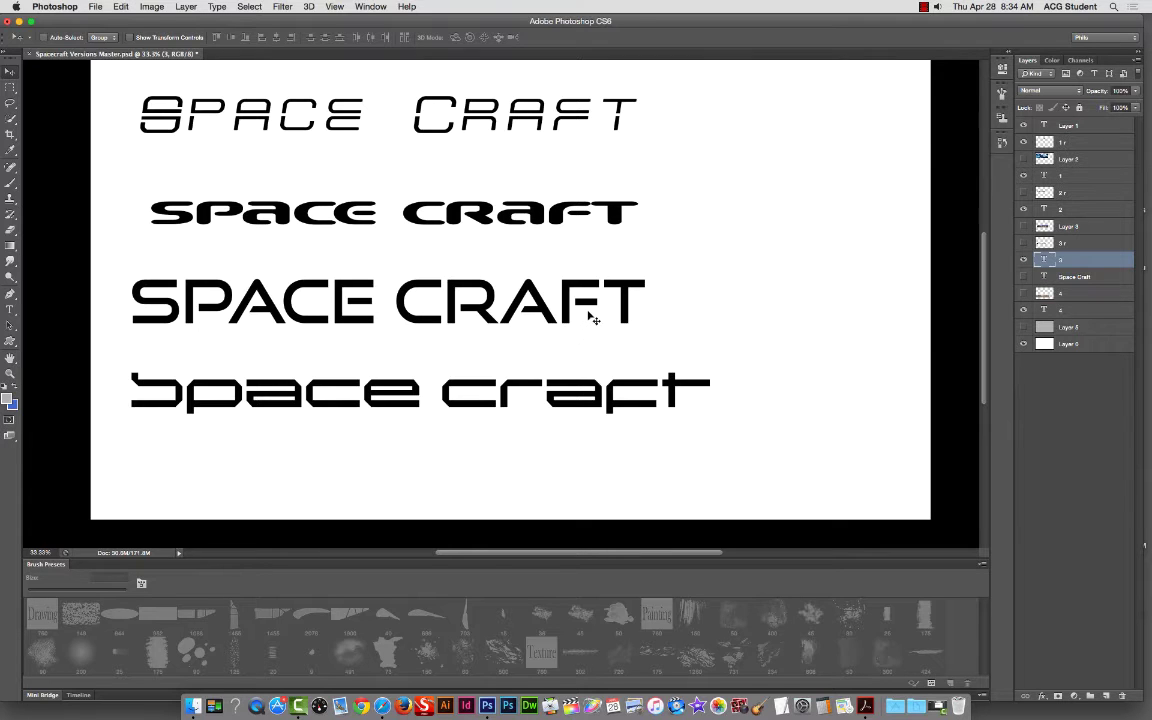
key(super+plus)
drag(509, 257, 632, 260)
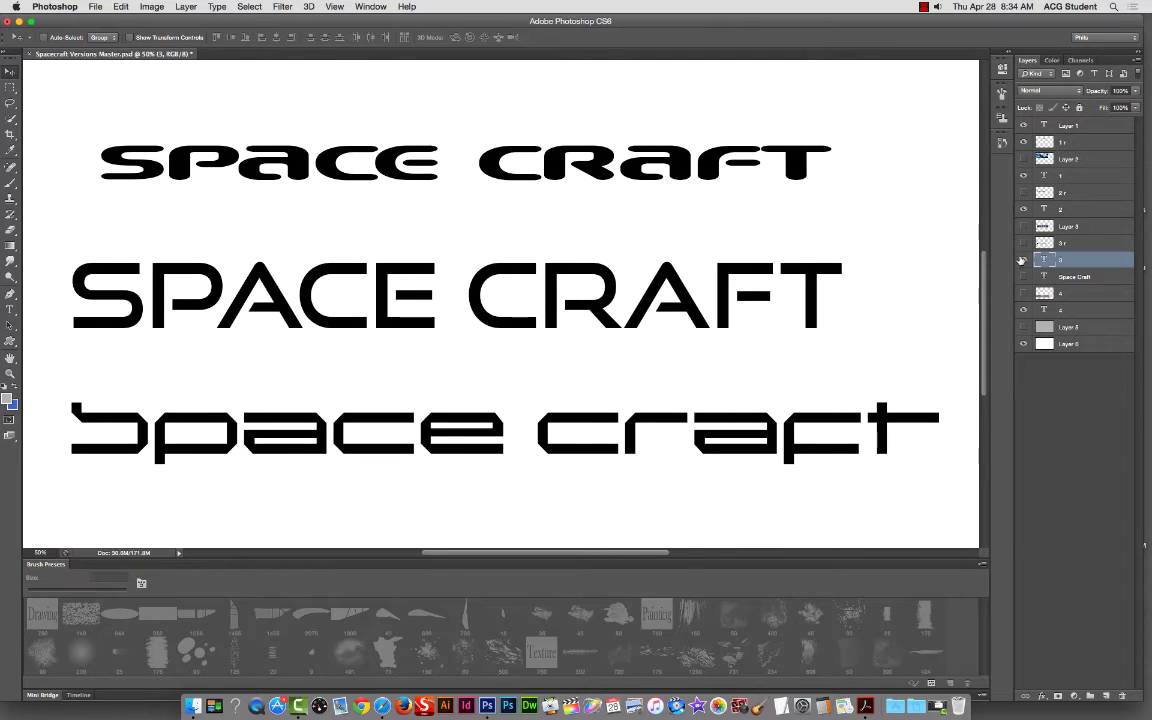
click(922, 6)
click(940, 33)
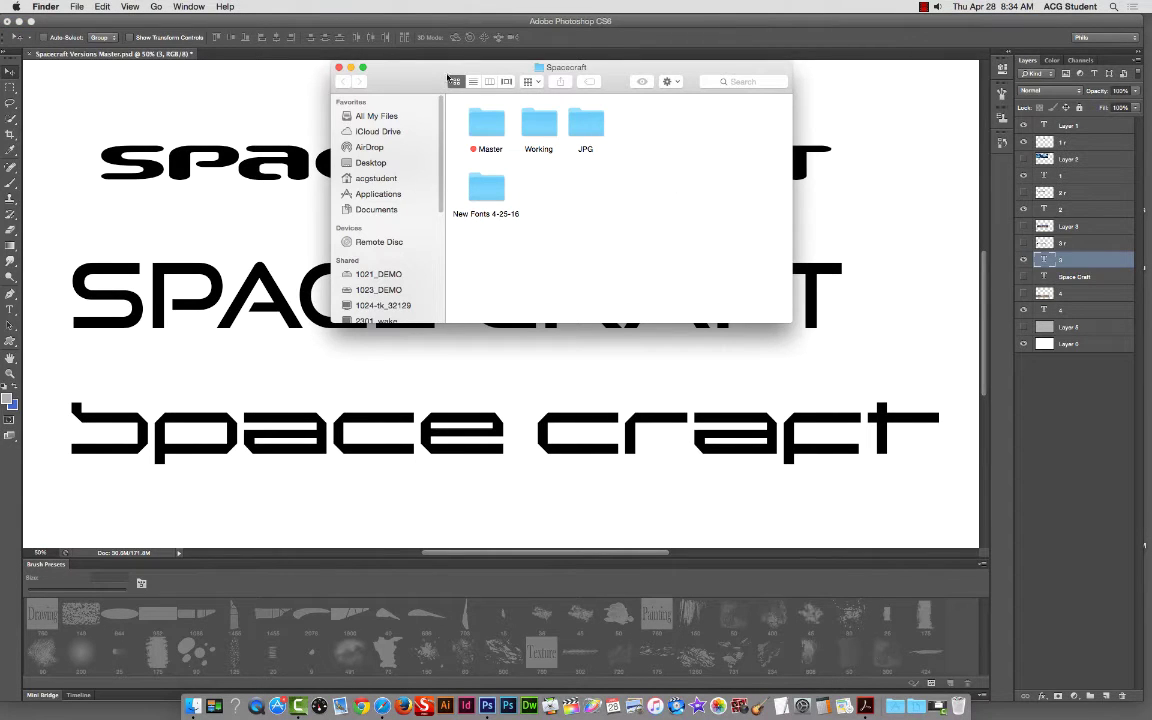
click(305, 66)
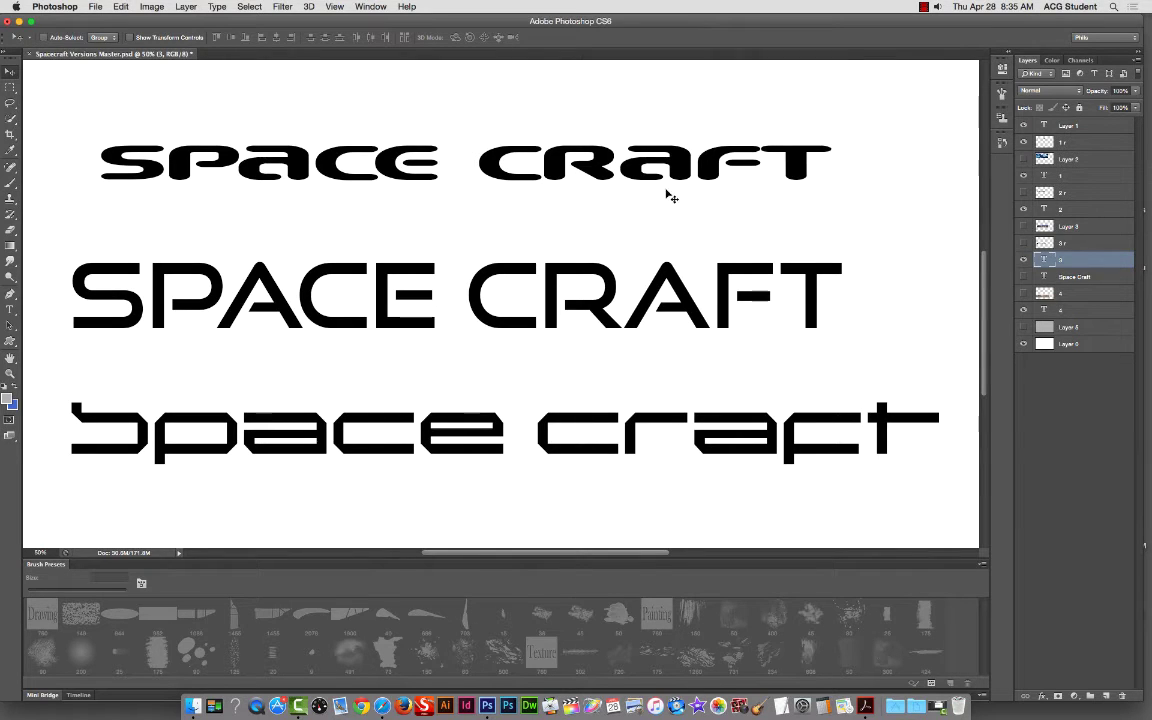
Step: Toggle the visibility of text layer 3 and layer 3 r to check the third title at the enlarged view
click(1022, 262)
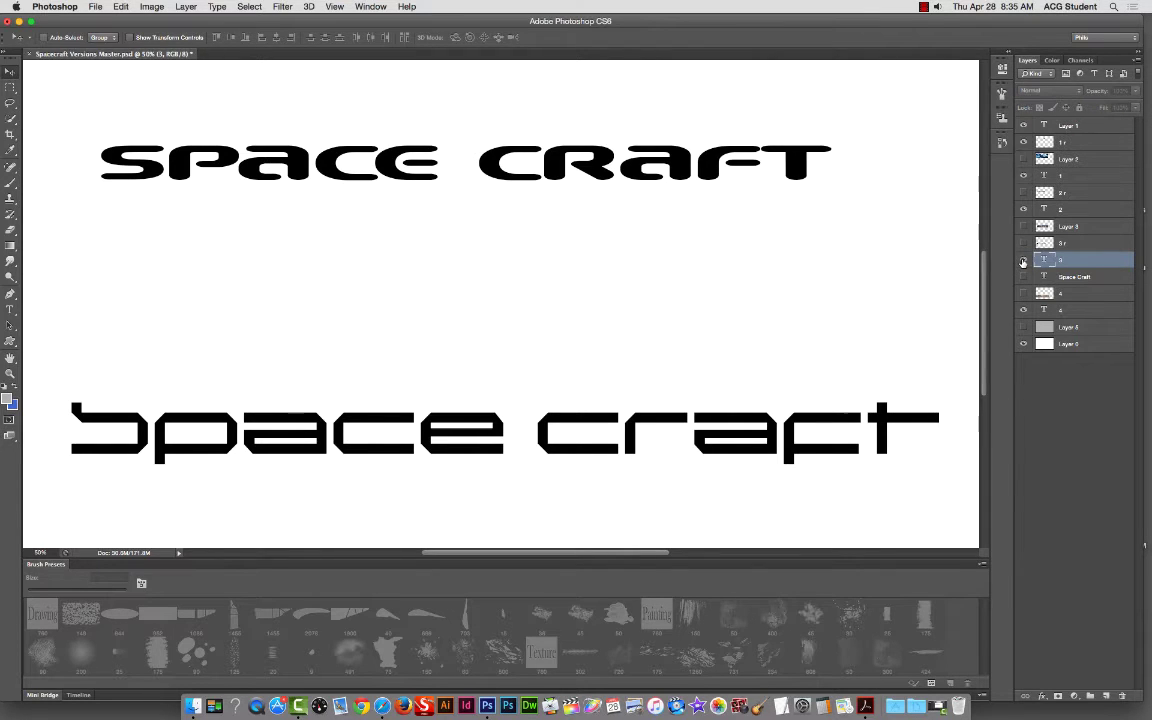
click(1022, 262)
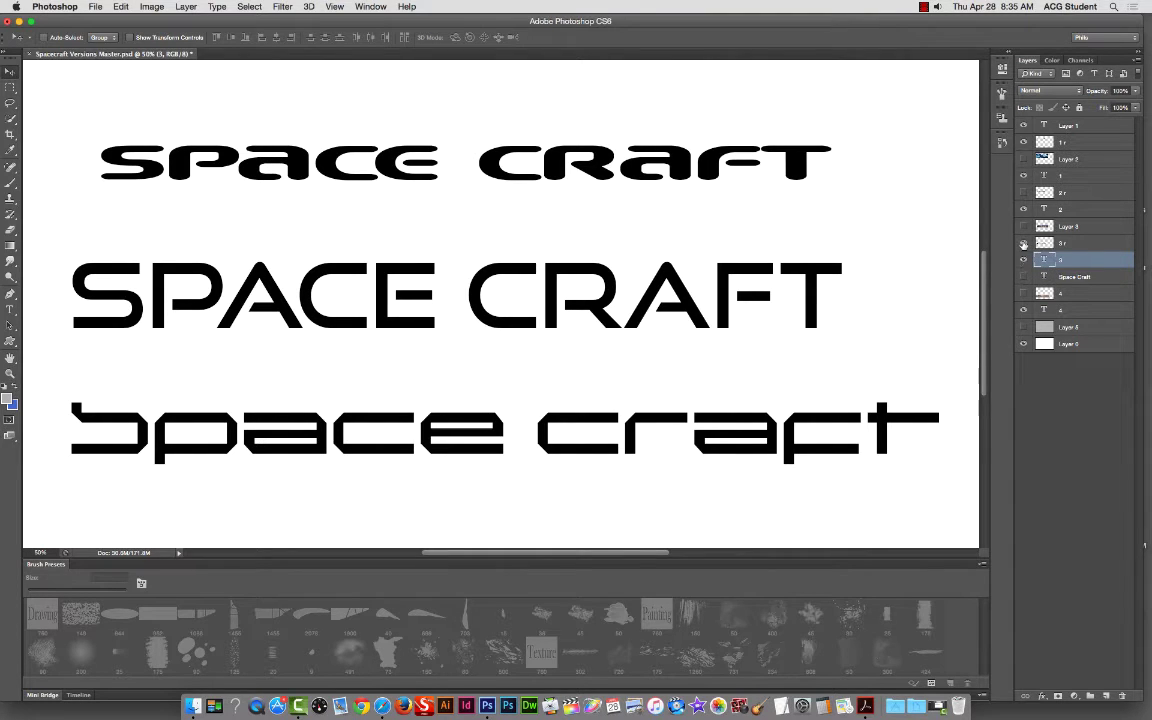
click(1023, 243)
click(1023, 243)
click(1024, 260)
click(1024, 260)
click(1024, 260)
click(1024, 260)
Step: Show the planet landscape on Layer 3, move it about 0.24 in left and 0.16 in down over the third title, and hide it
click(1040, 227)
click(1022, 227)
click(1022, 227)
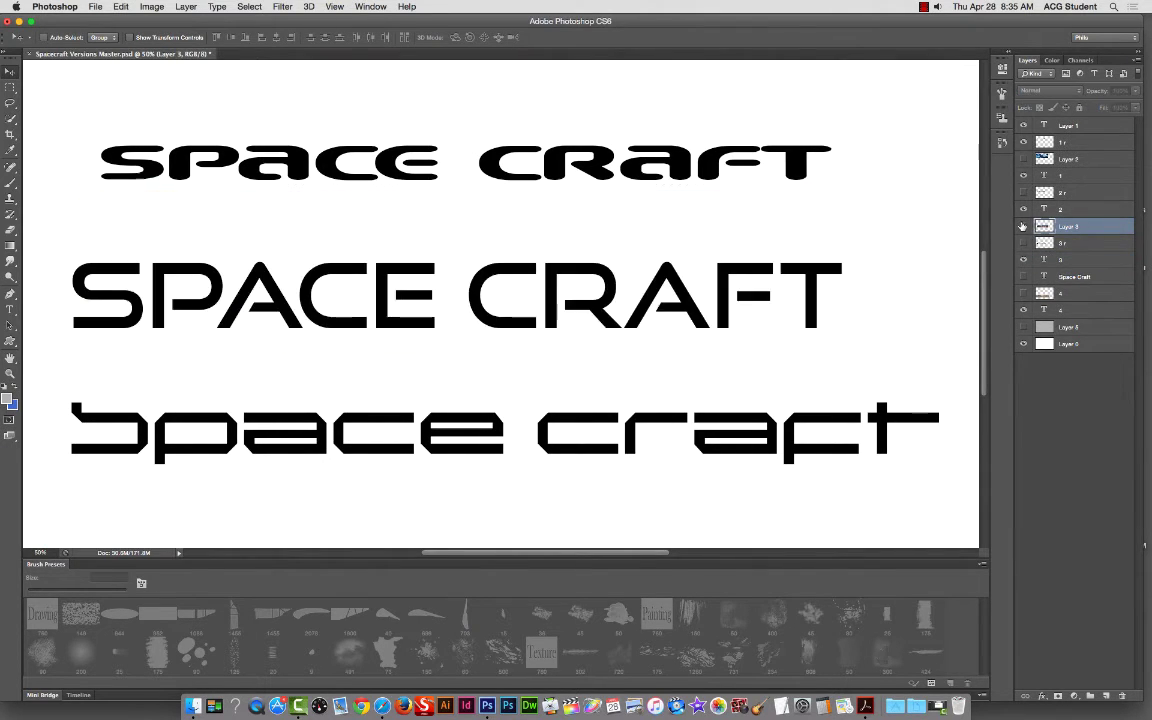
click(1023, 227)
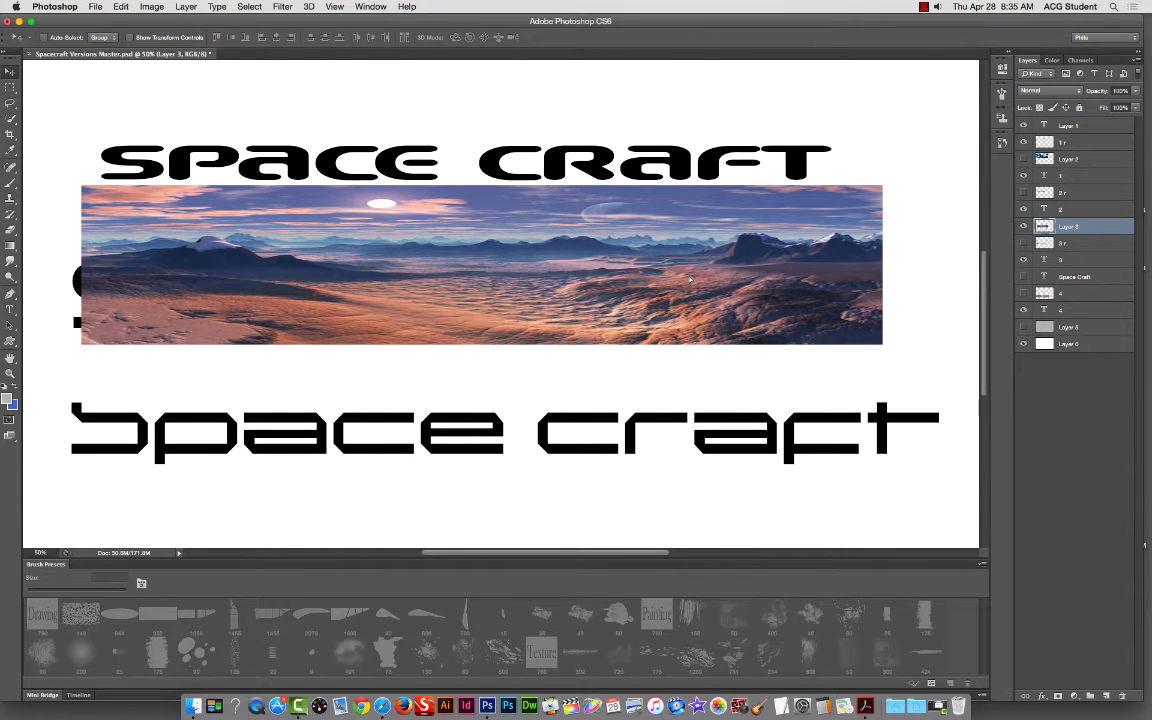
drag(685, 280, 664, 294)
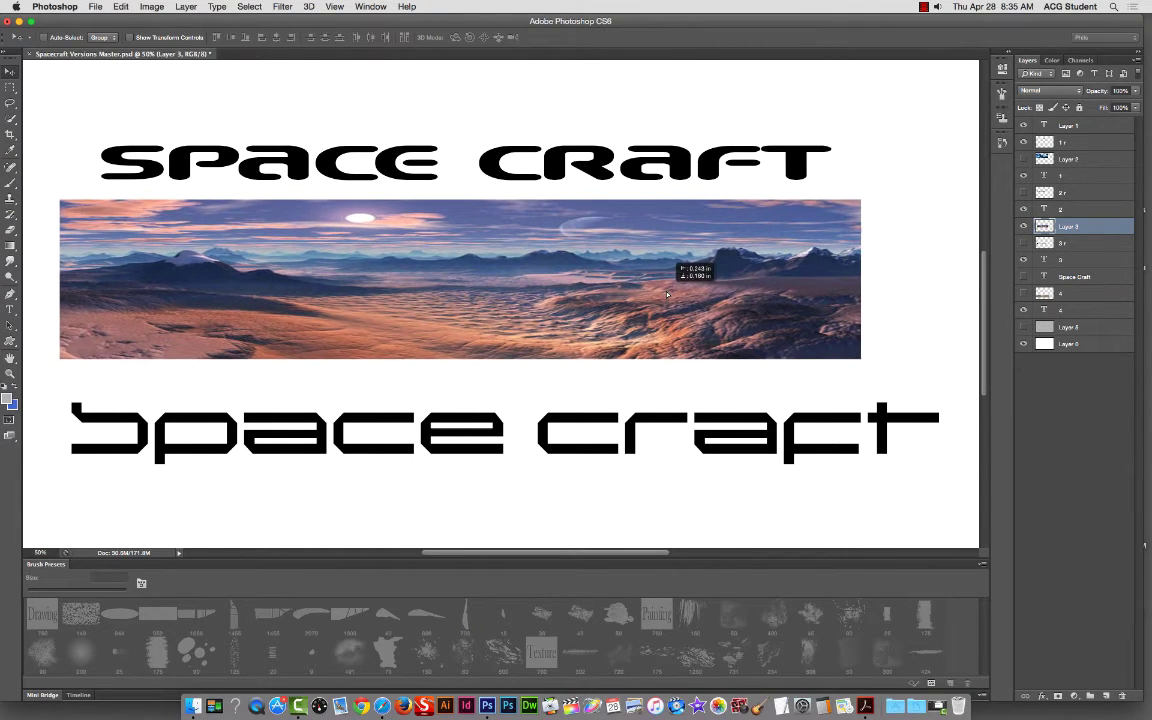
click(1023, 227)
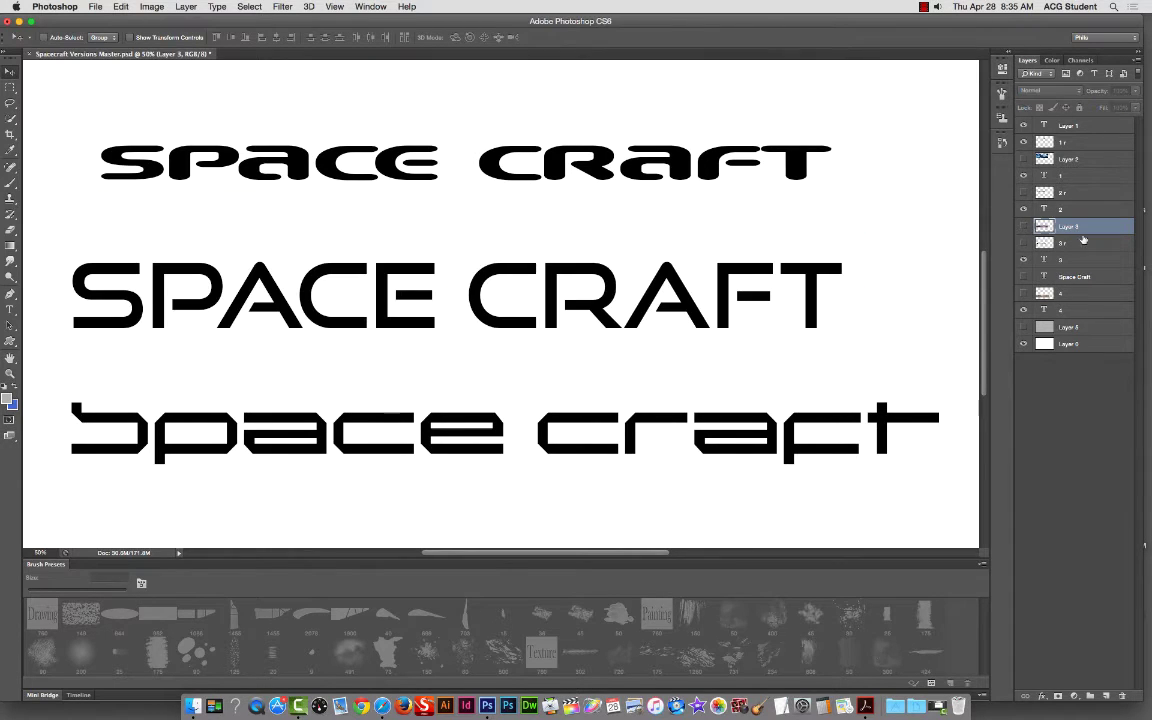
Step: Preview the wood texture on the raster layer 4 and the Earth image on Layer 2, hiding each one again
click(1075, 276)
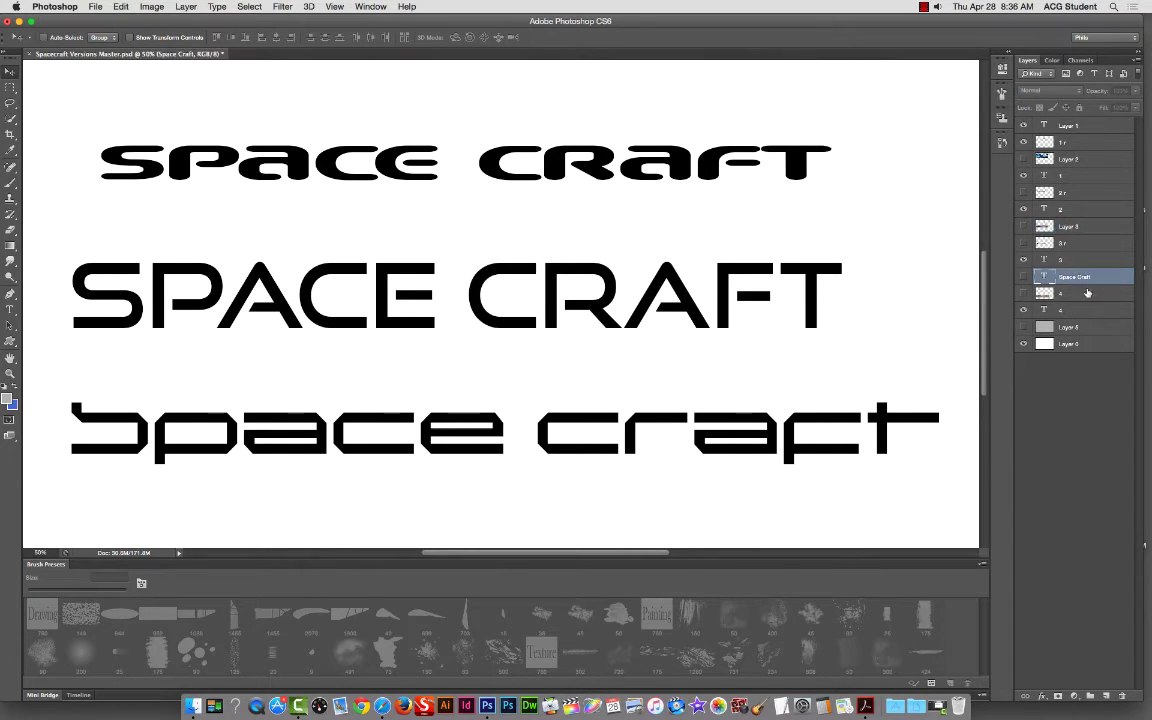
click(1023, 293)
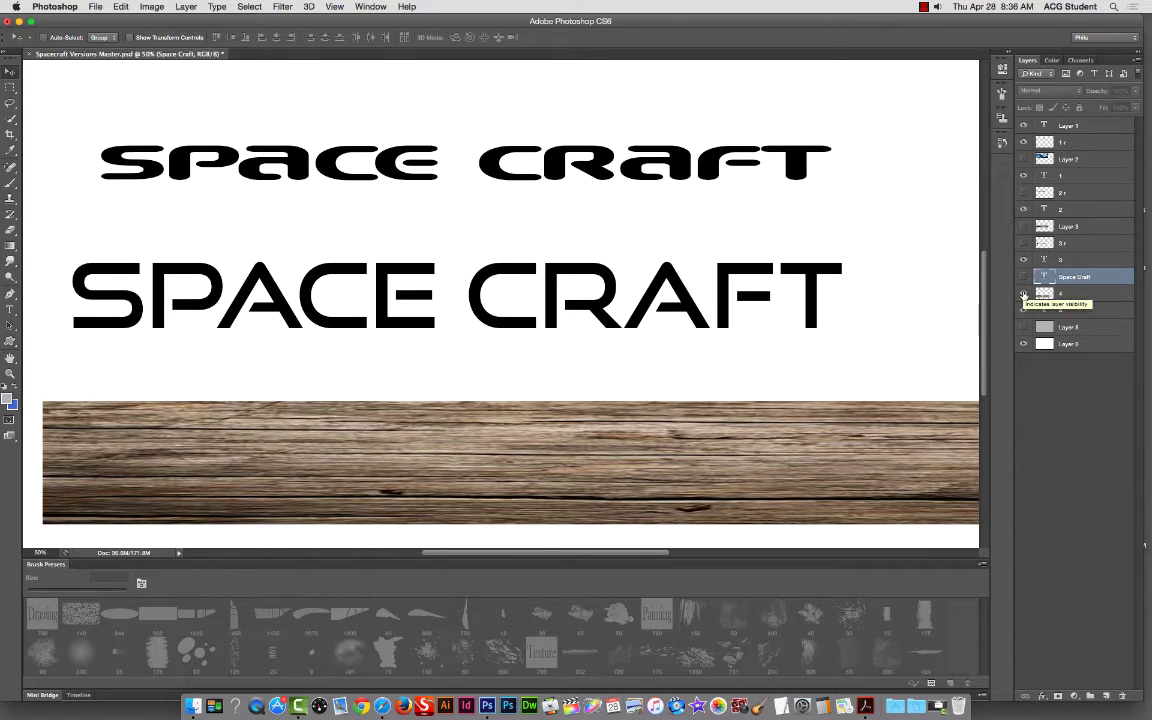
click(1023, 293)
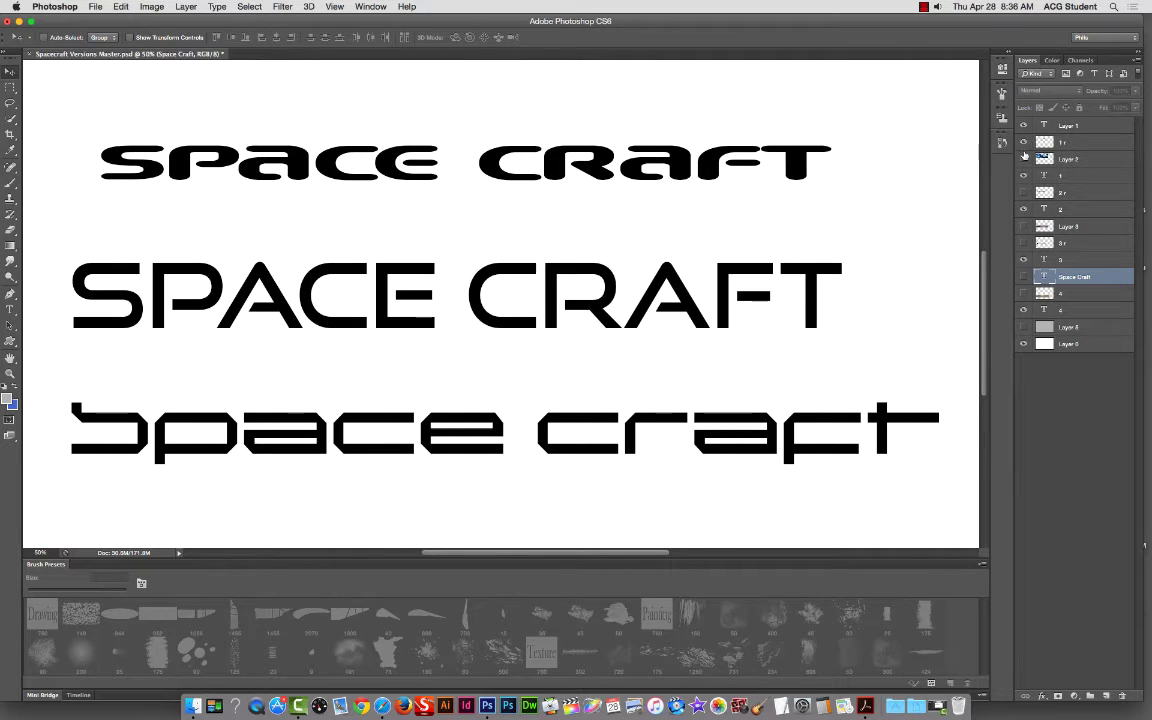
click(1023, 158)
drag(729, 113, 742, 267)
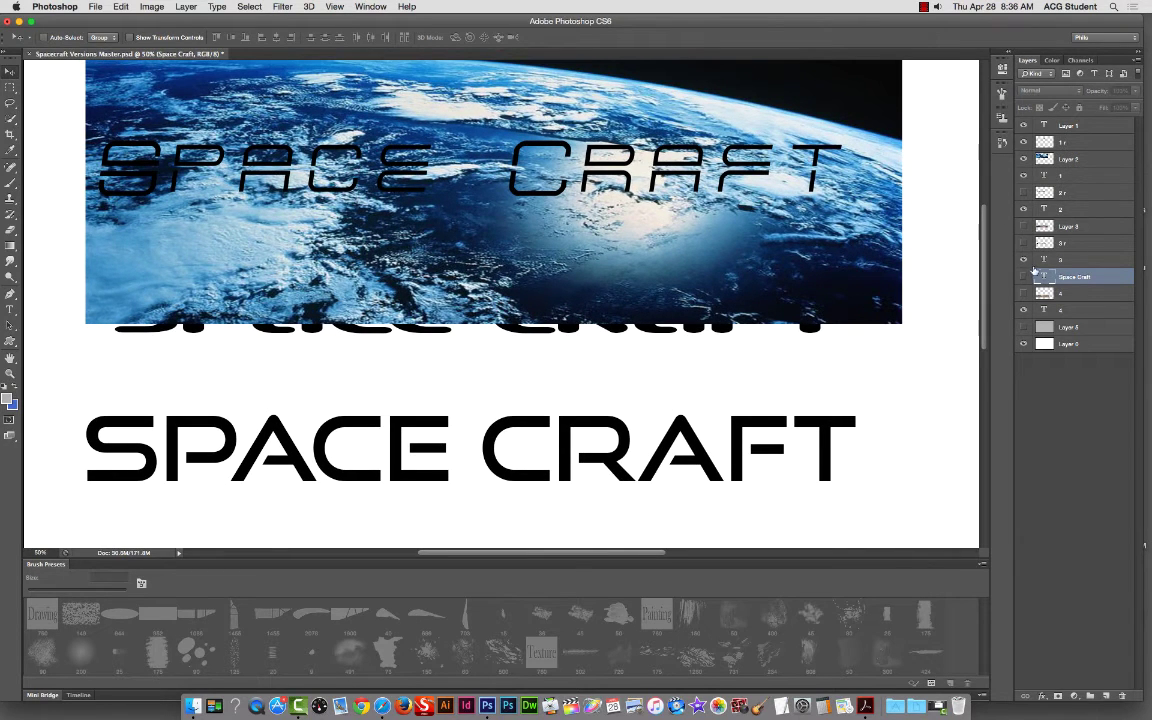
click(1023, 158)
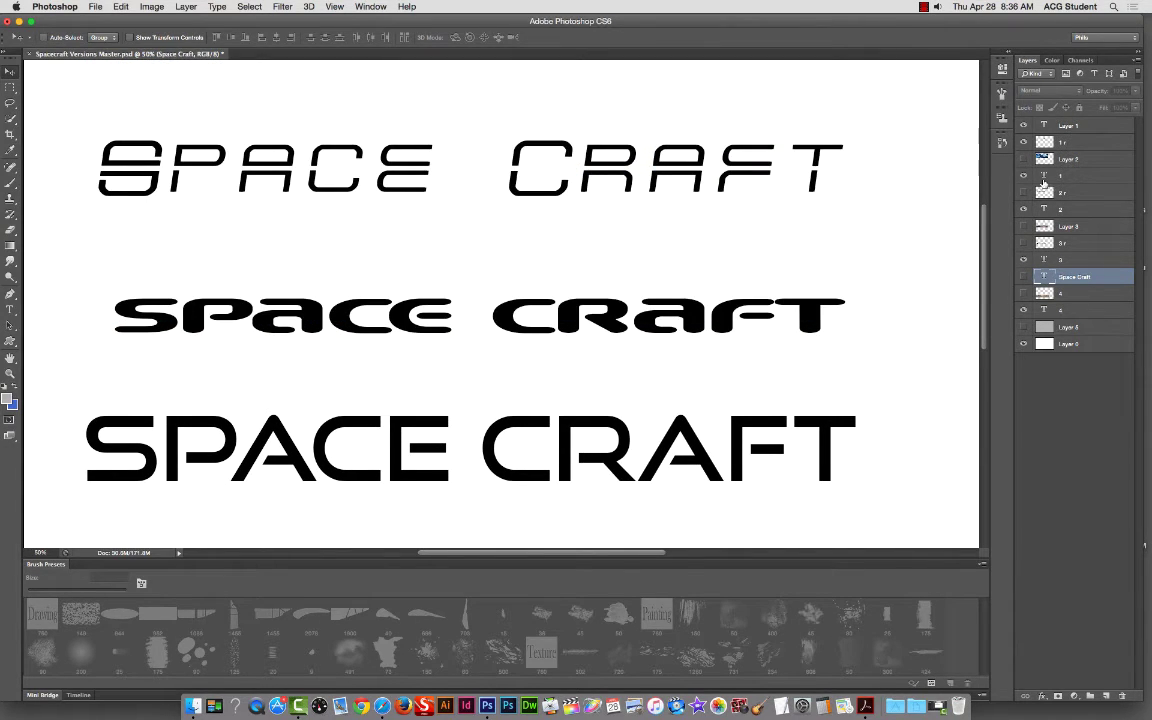
Step: Select rasterized layer 2 r and check the Layer 3 landscape by toggling its visibility, leaving it hidden
click(1046, 192)
click(1023, 227)
click(1023, 227)
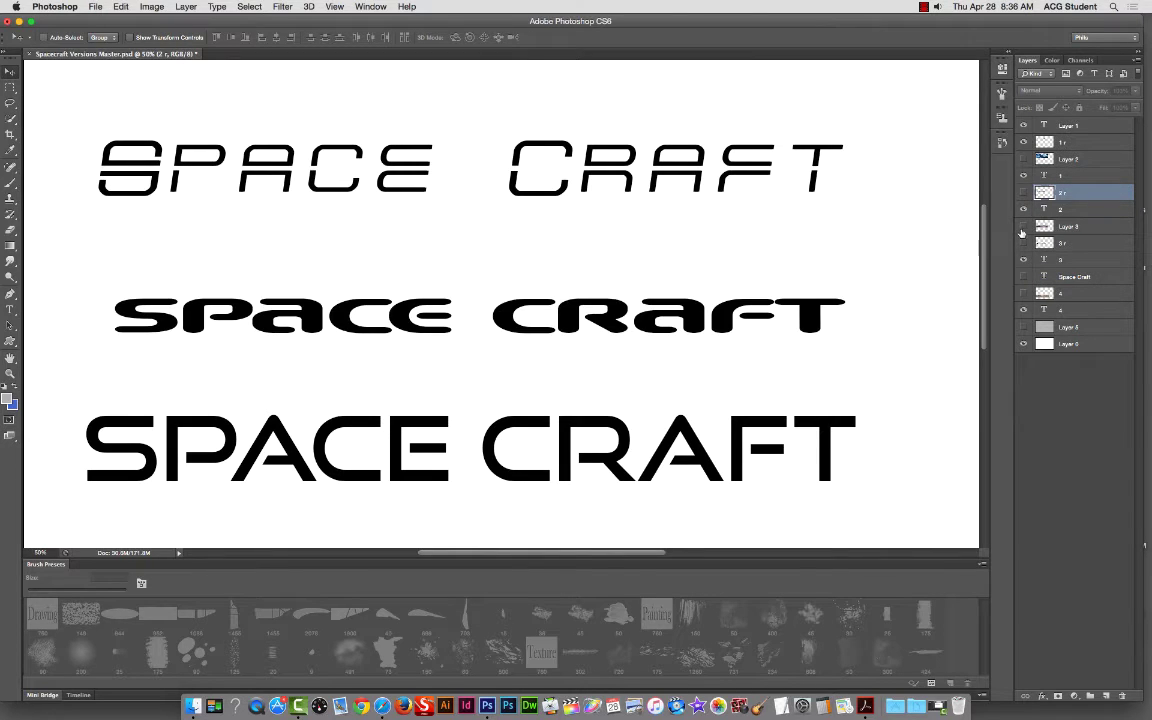
click(1023, 227)
click(1022, 228)
Step: Copy the image texture_291_by_sirius_sdz-d5cdczc.jpg from the desktop's Textures folder and return to the Photoshop document
drag(494, 22, 516, 185)
double_click(205, 48)
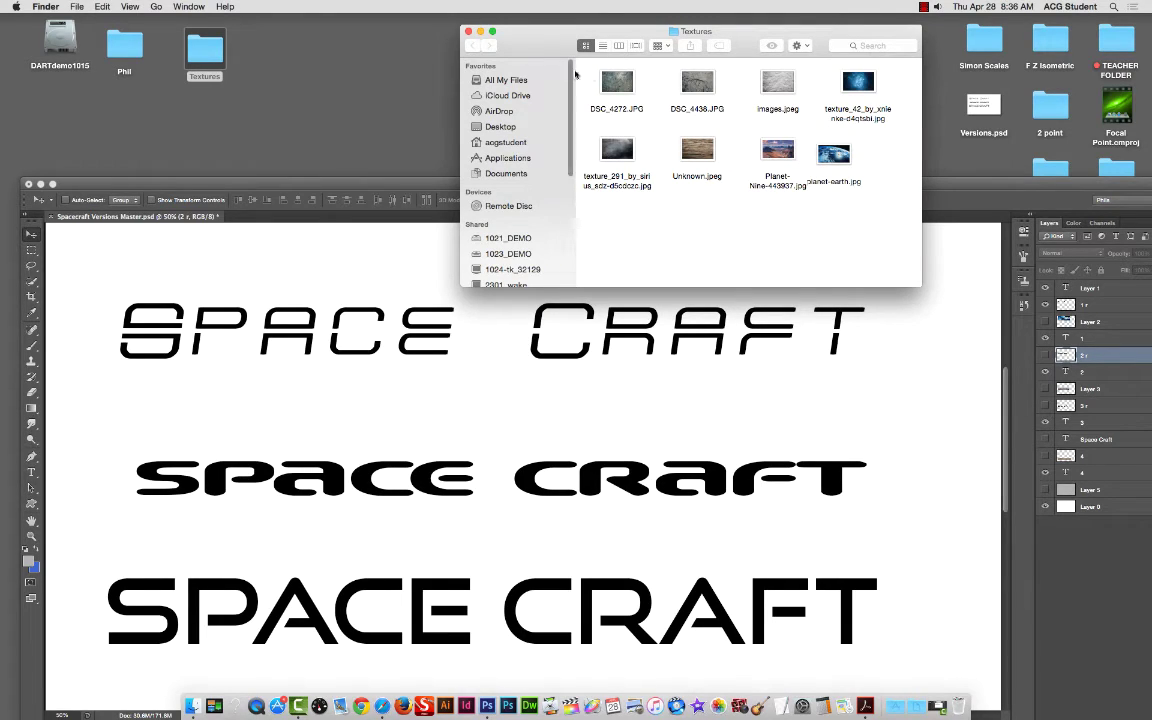
double_click(617, 150)
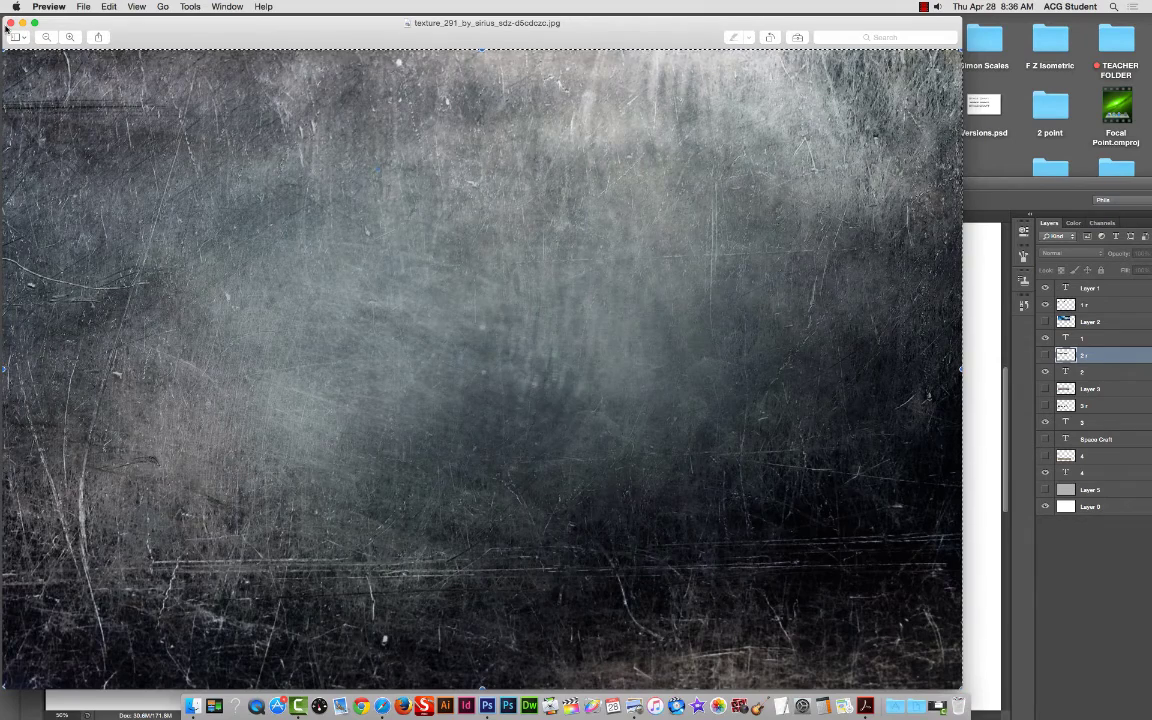
click(34, 22)
key(super+w)
click(320, 163)
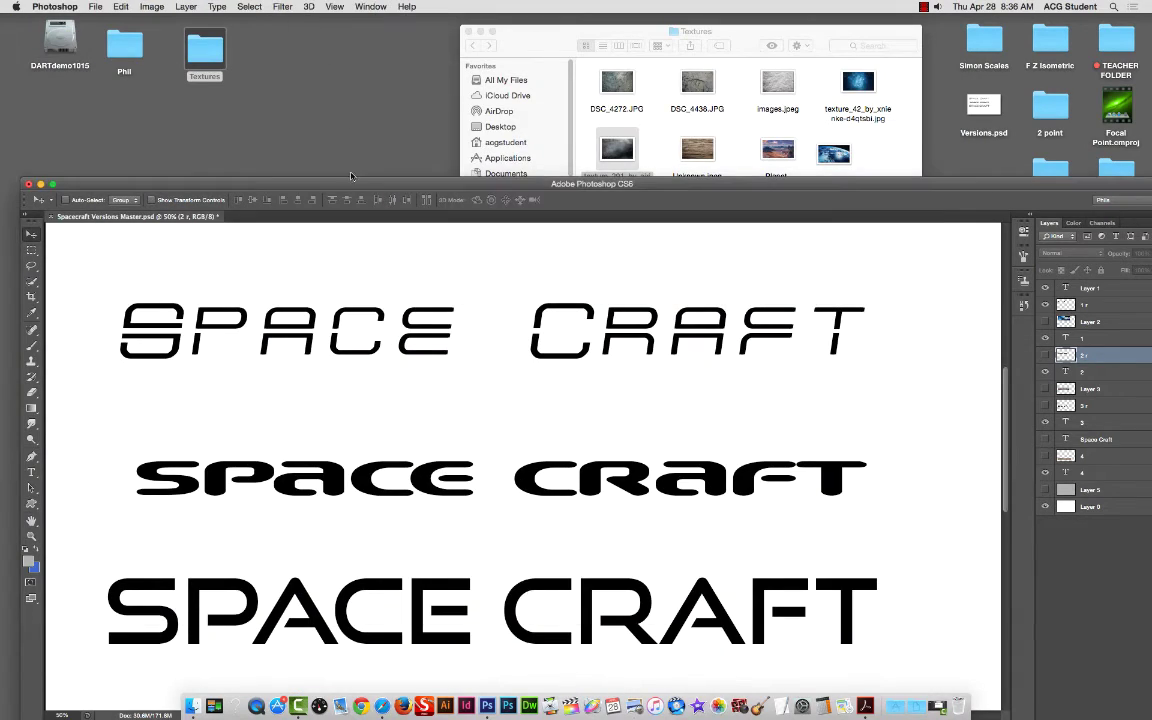
drag(318, 164, 331, 26)
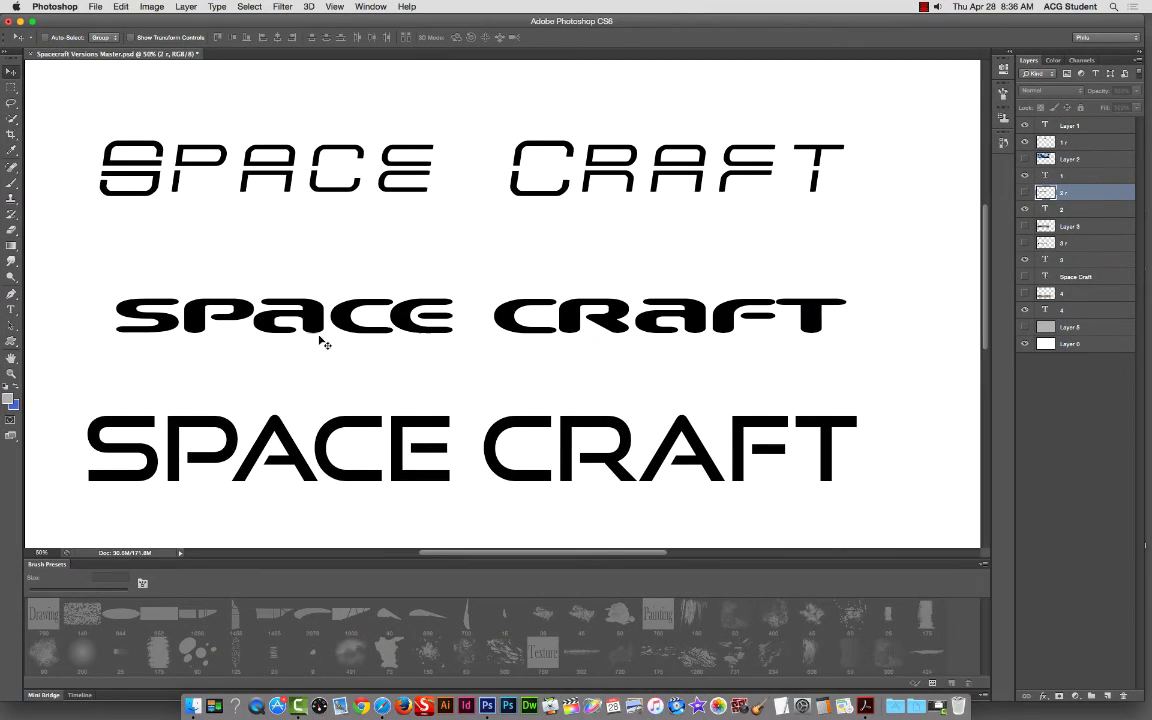
Step: Paste the scratched metal texture and transform it to 169% width and 41.24% height so it covers the second title
key(super+v)
drag(400, 234, 297, 253)
key(super+t)
drag(327, 130, 327, 305)
drag(330, 350, 350, 311)
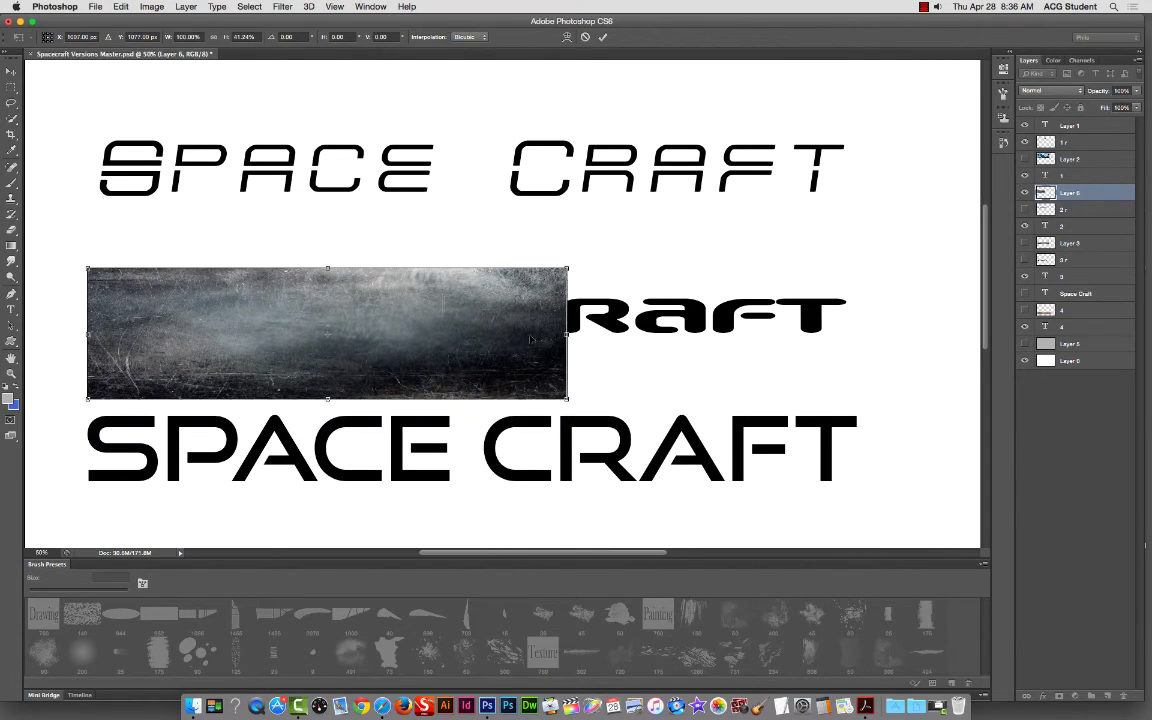
drag(567, 333, 899, 333)
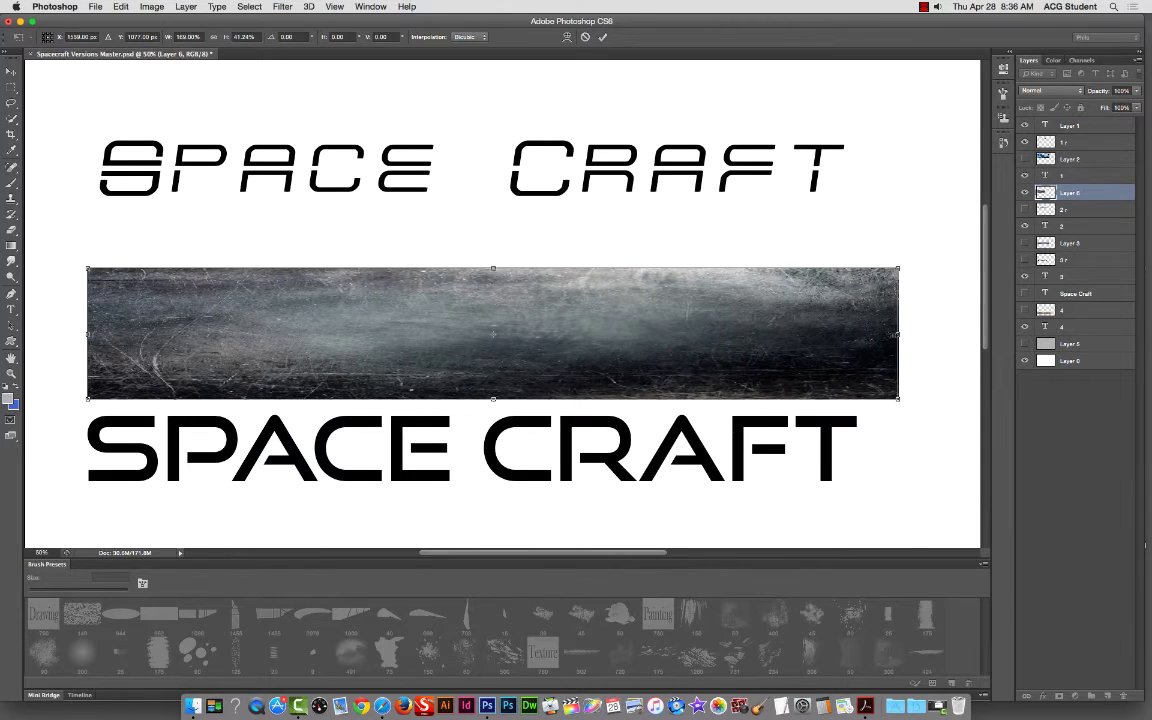
key(Return)
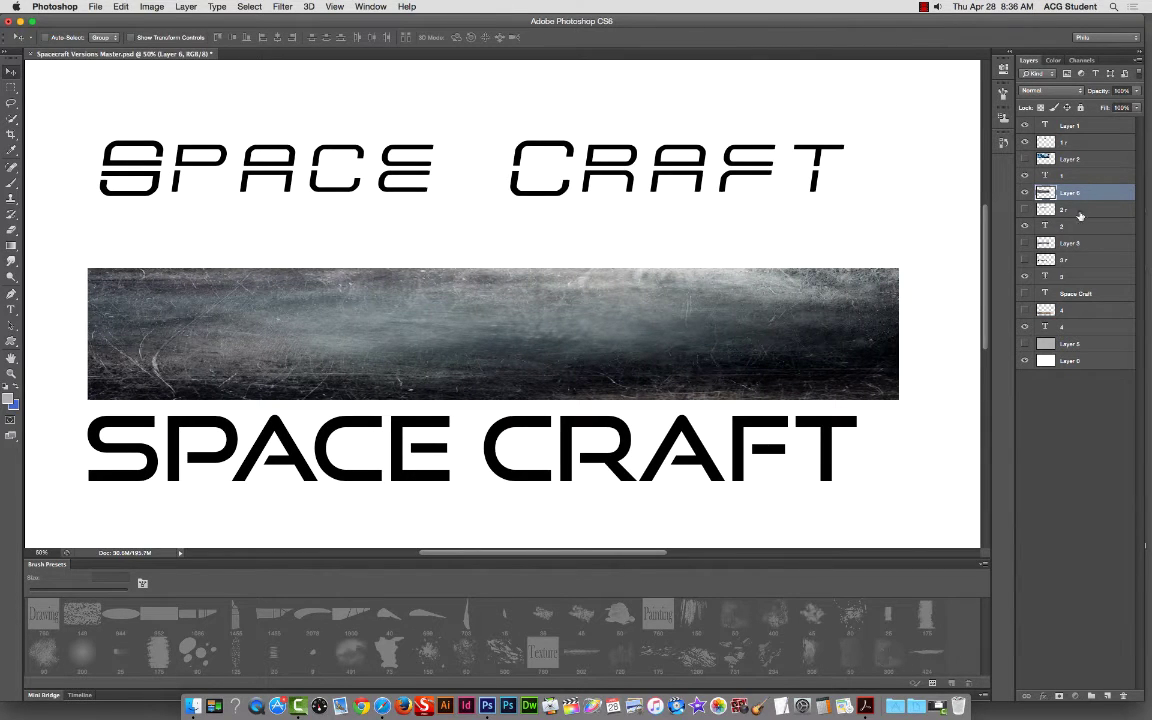
Step: Move the metal texture layer below text layer 2 to just above text layer 3, hide text layer 3, and select text layer 2
drag(1077, 203, 1038, 288)
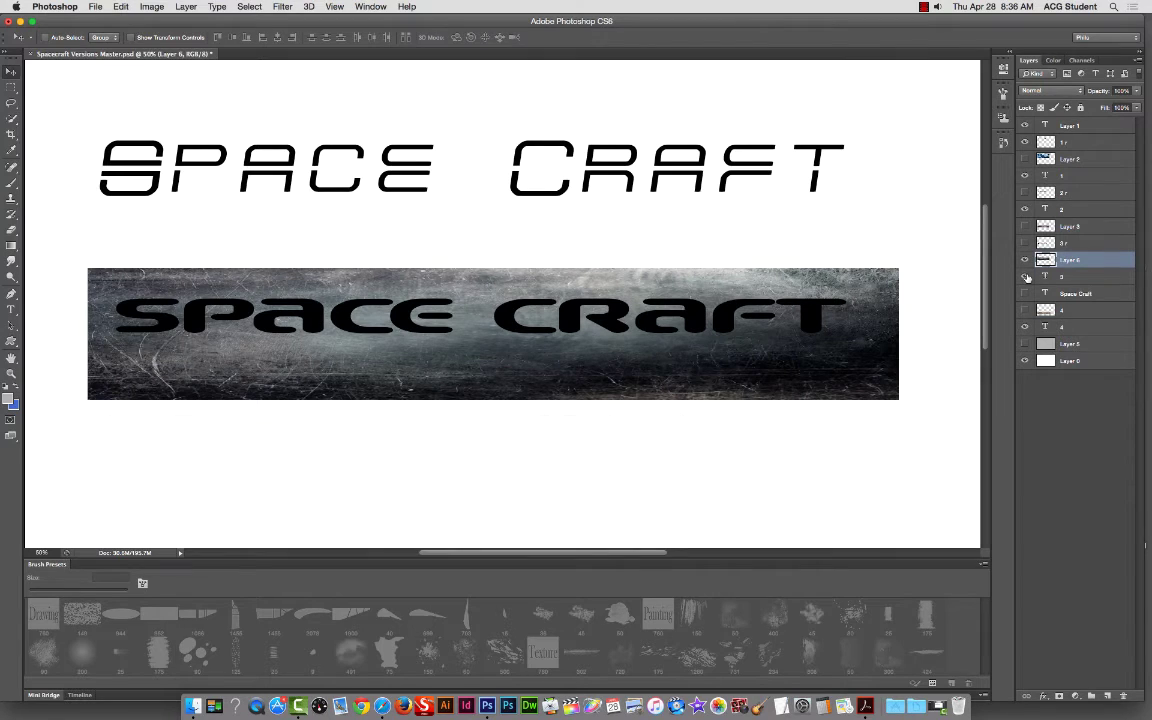
click(1023, 276)
right_click(810, 313)
click(750, 293)
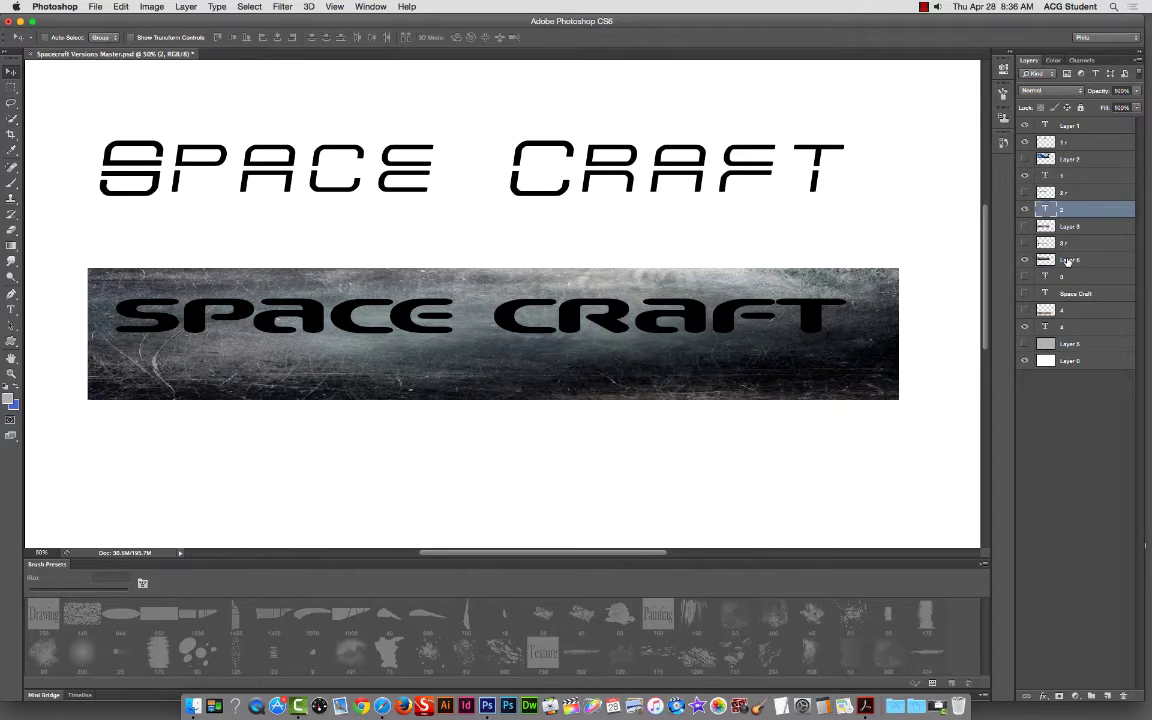
Step: Move the metal texture Layer 6 directly above text layer 2, clip it to the text, and reposition the texture within the letters
drag(1069, 261, 1068, 201)
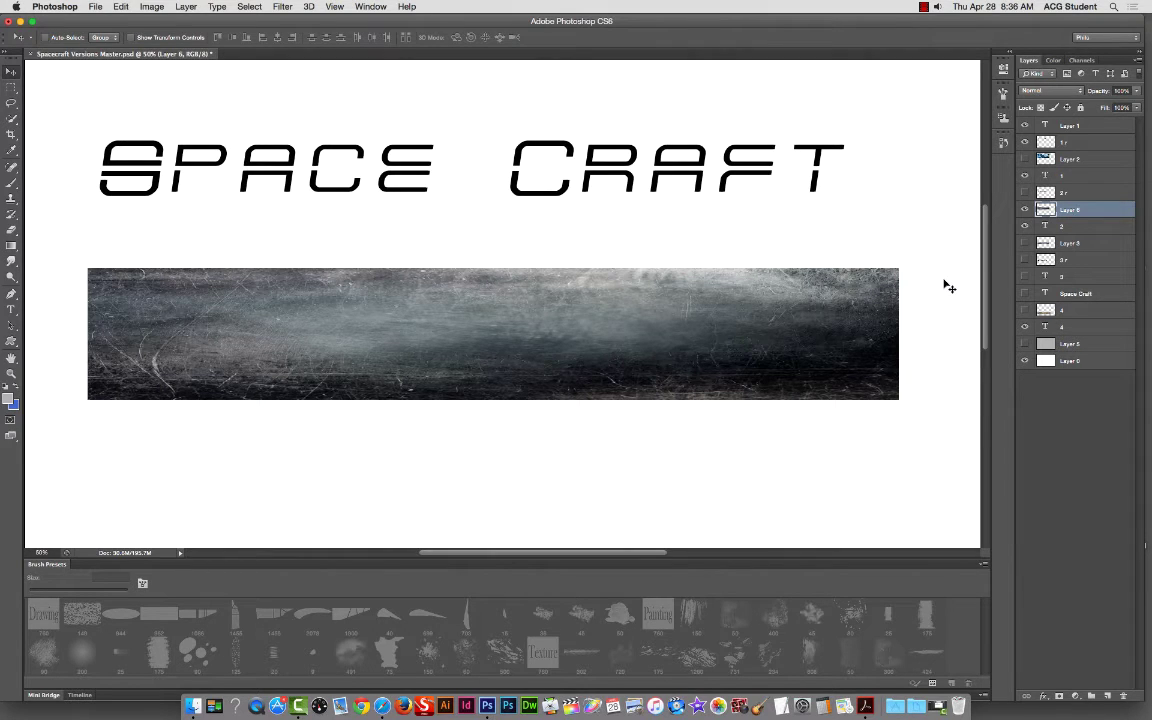
right_click(1096, 211)
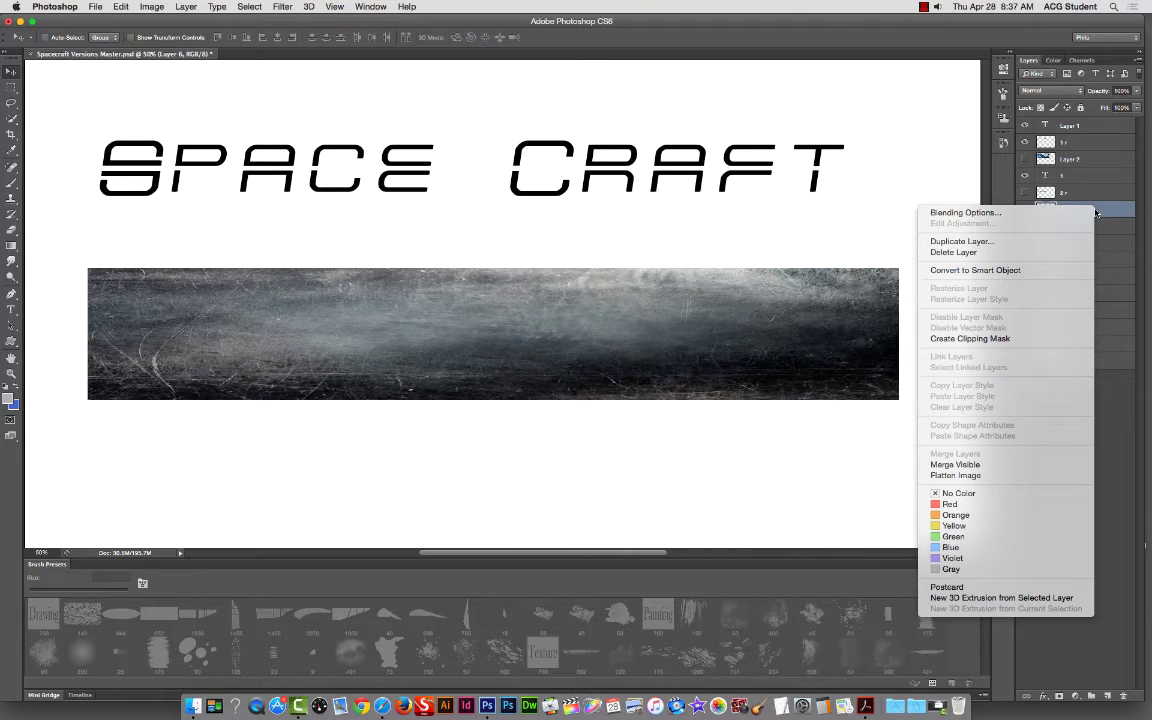
click(1006, 340)
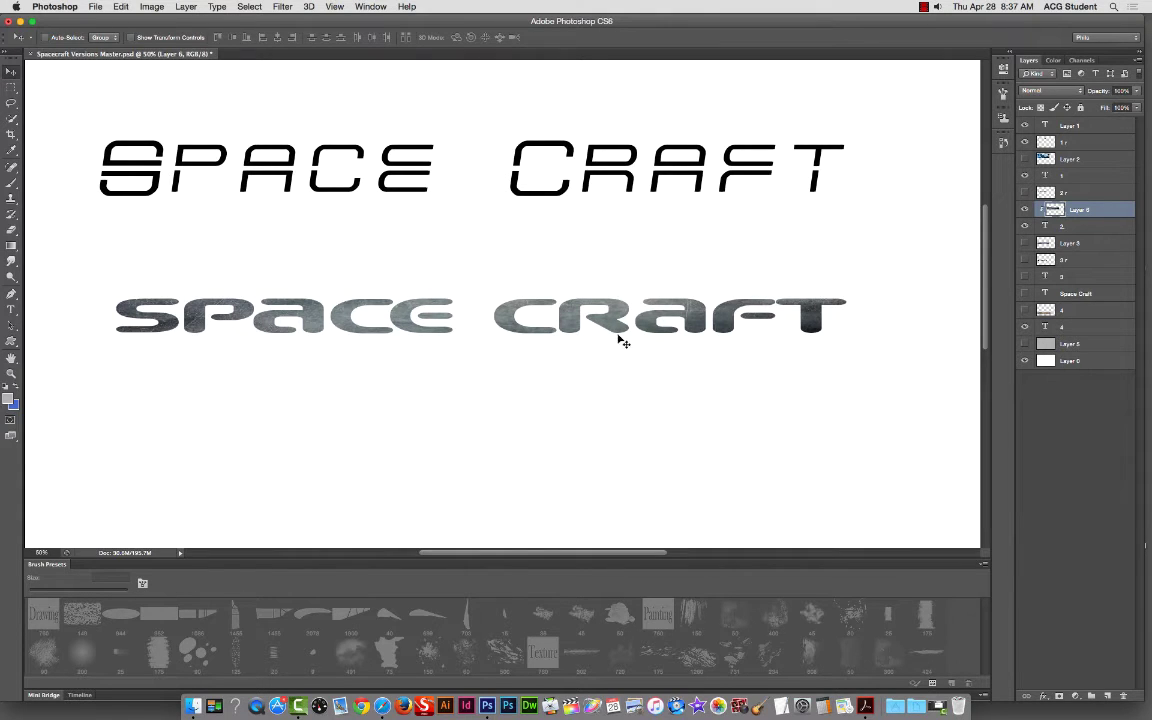
drag(663, 362, 608, 292)
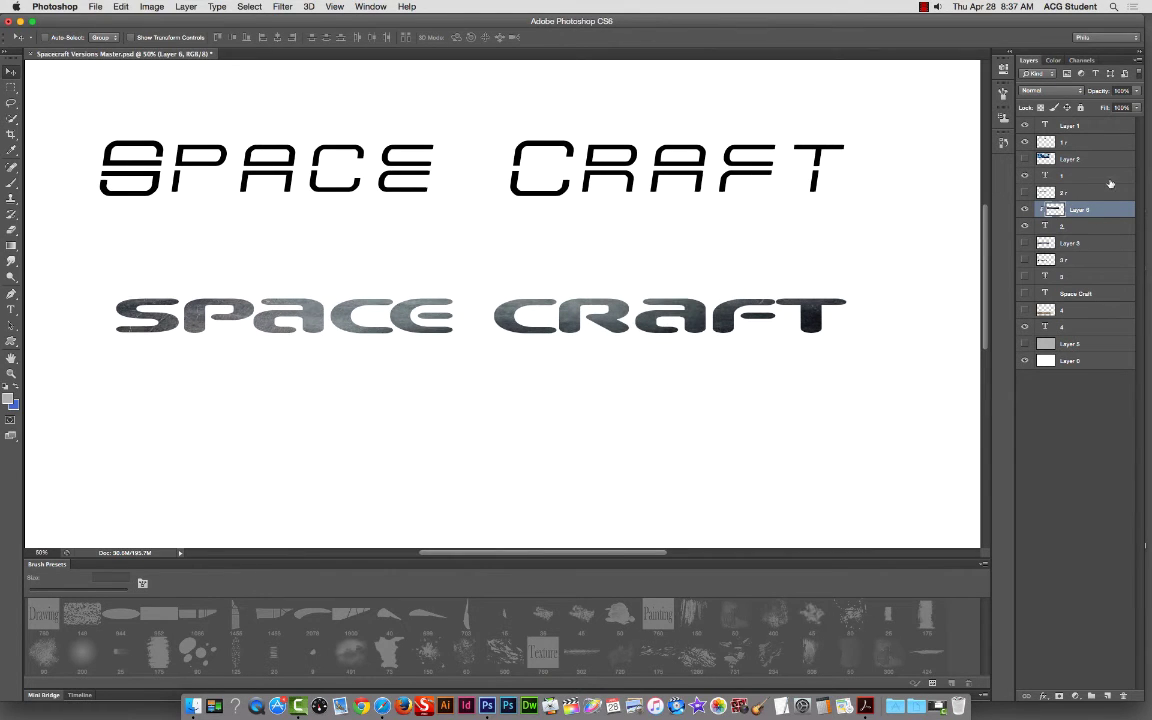
Step: Release the clipping mask on the metal texture Layer 6
right_click(1108, 213)
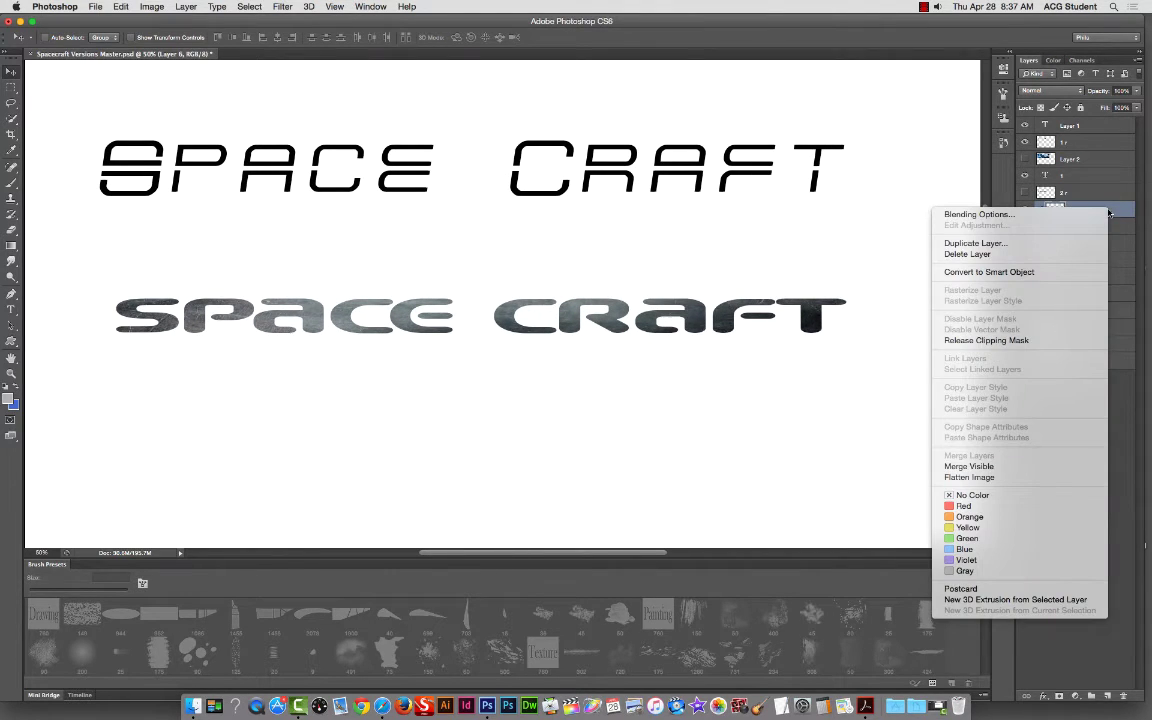
key(Escape)
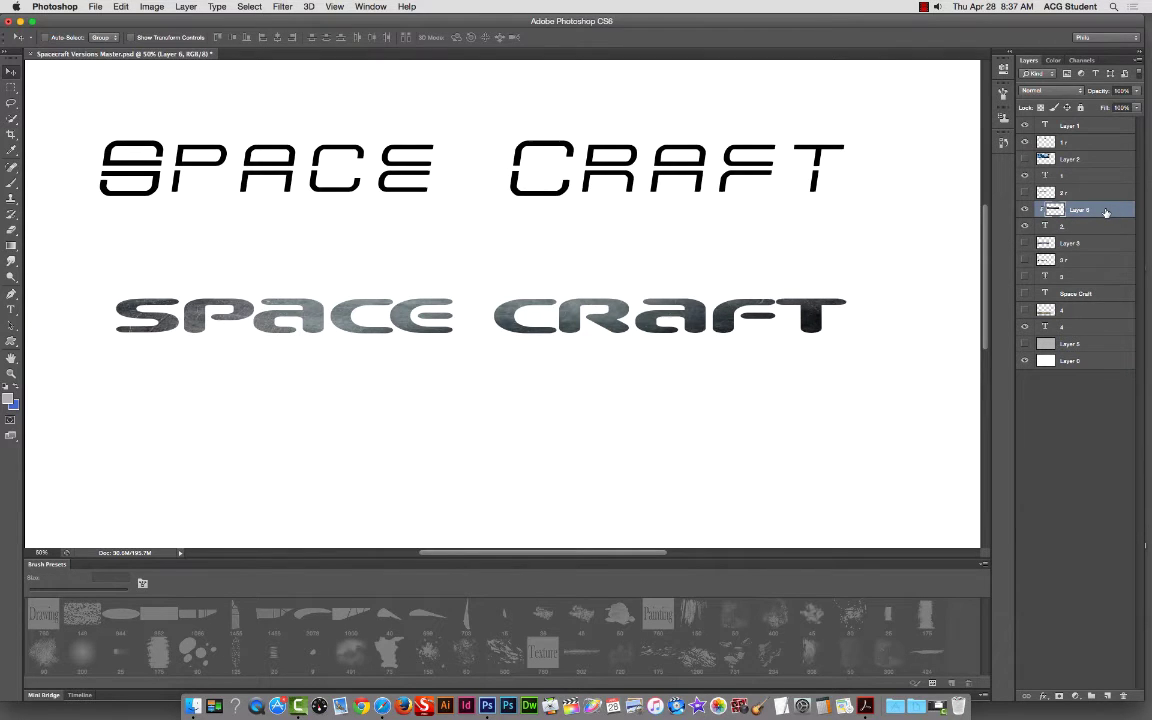
right_click(1106, 213)
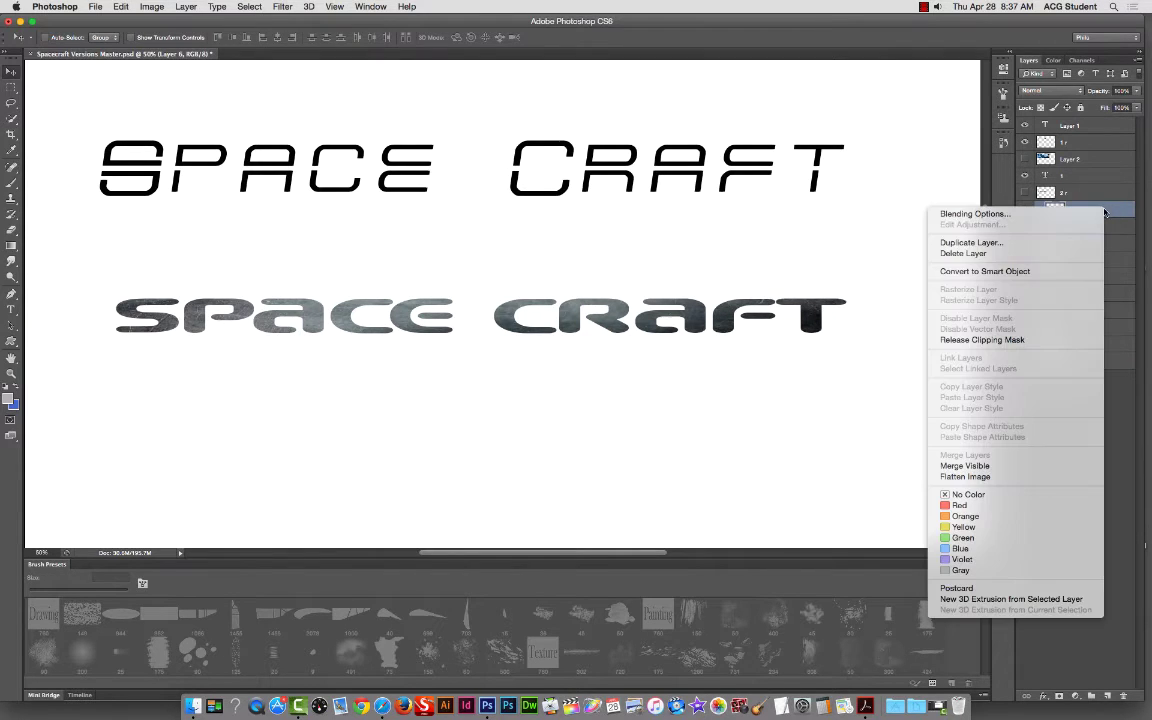
click(1019, 341)
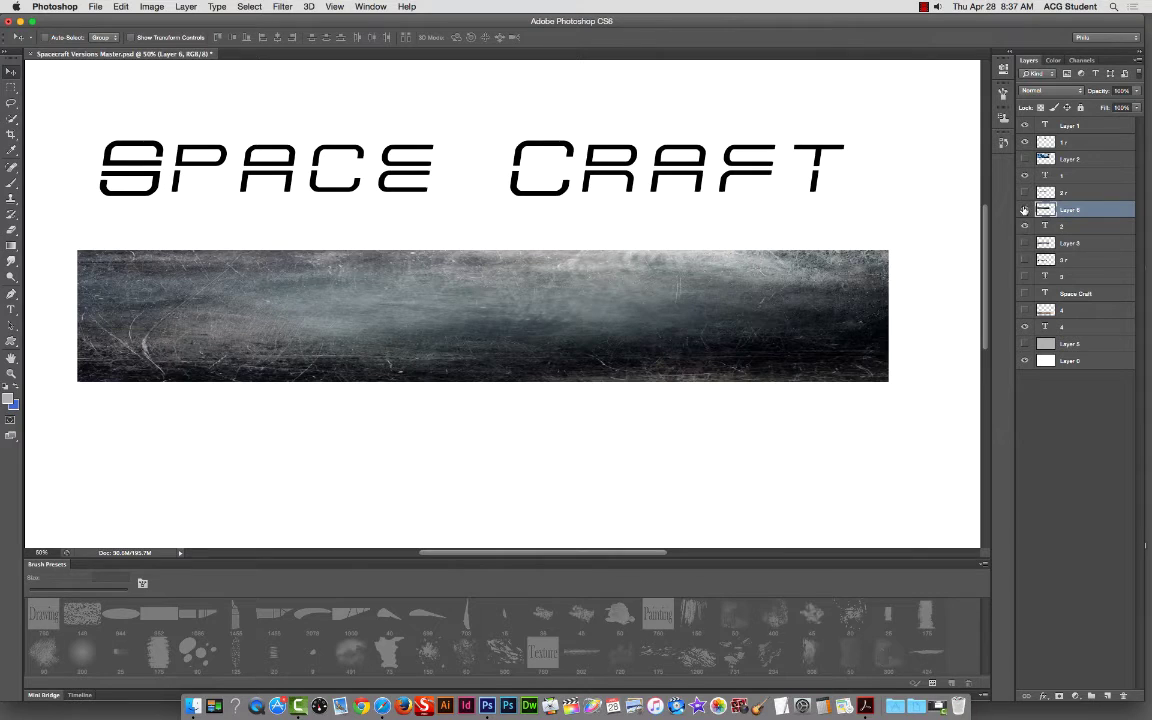
Step: Duplicate the Earth image Layer 2, place the copy directly above text layer 2, and make the copy visible with Layer 6 hidden
click(1082, 159)
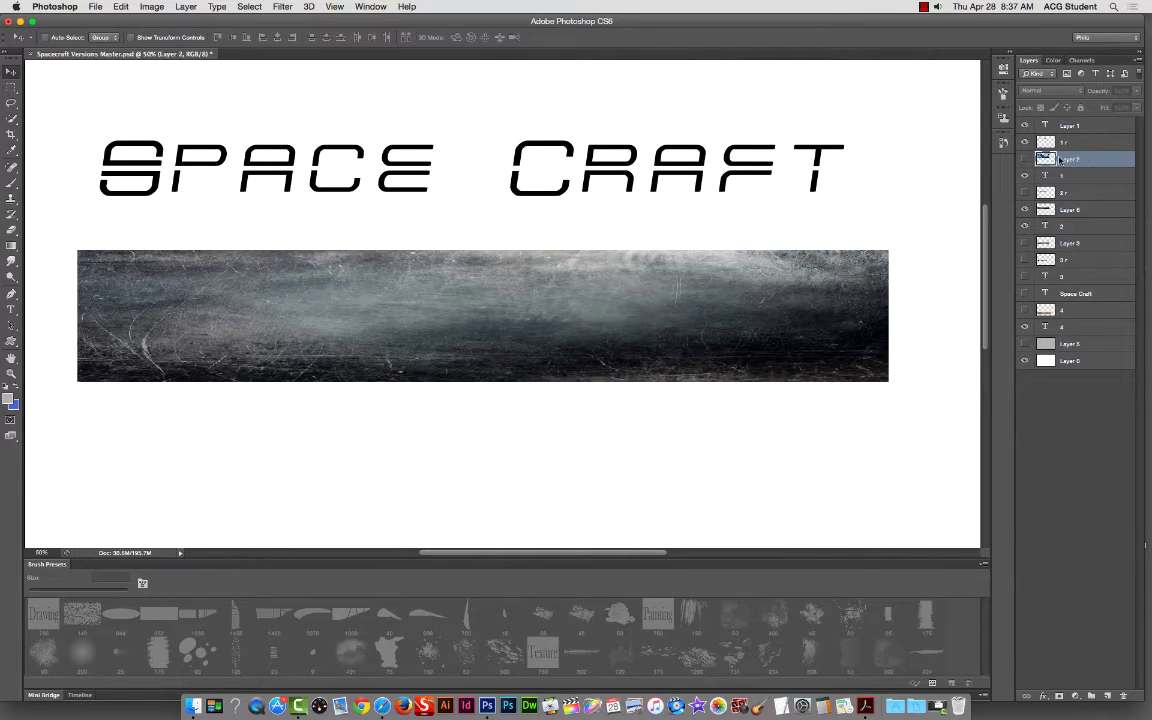
right_click(1062, 160)
click(835, 190)
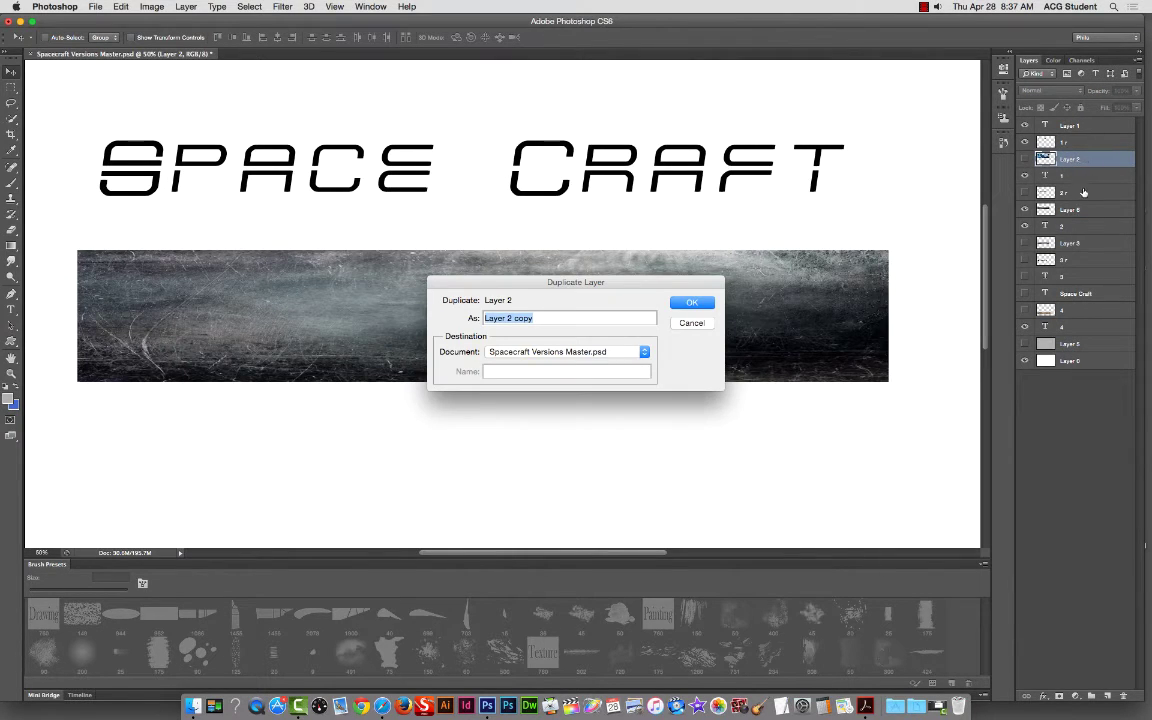
key(Return)
drag(1075, 159, 1035, 230)
click(1024, 227)
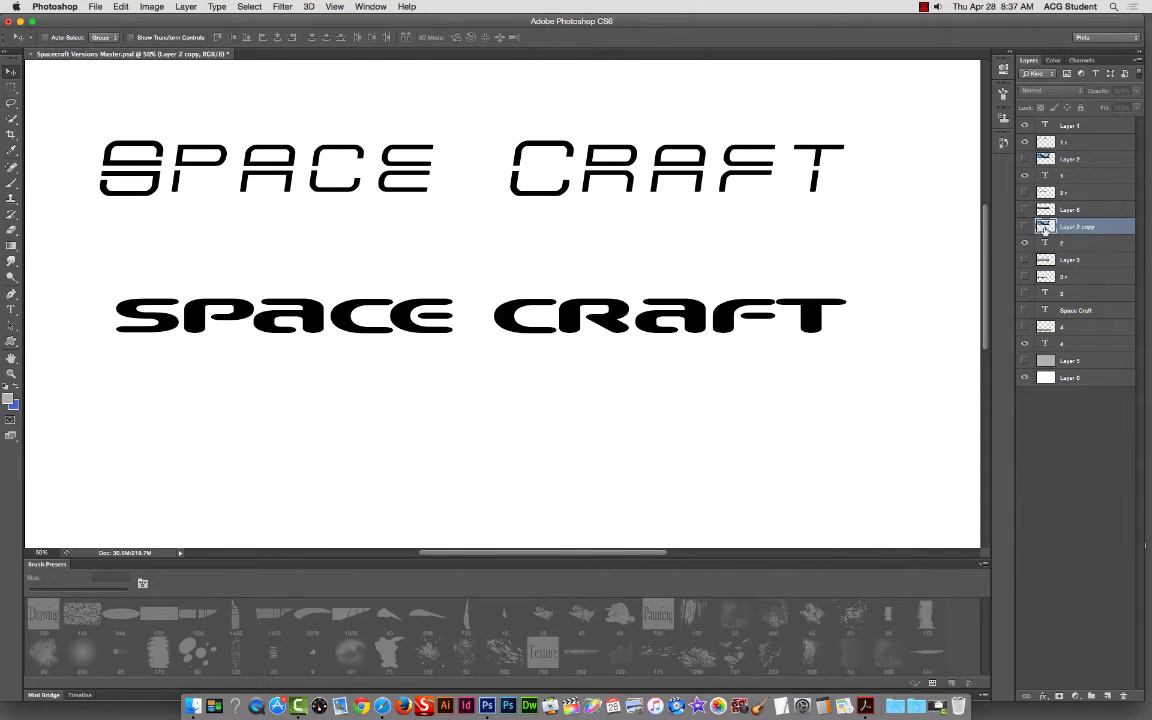
Step: Move the Earth image copy down over the second title, clip it to text layer 2, and adjust its position within the letters
drag(691, 247, 679, 328)
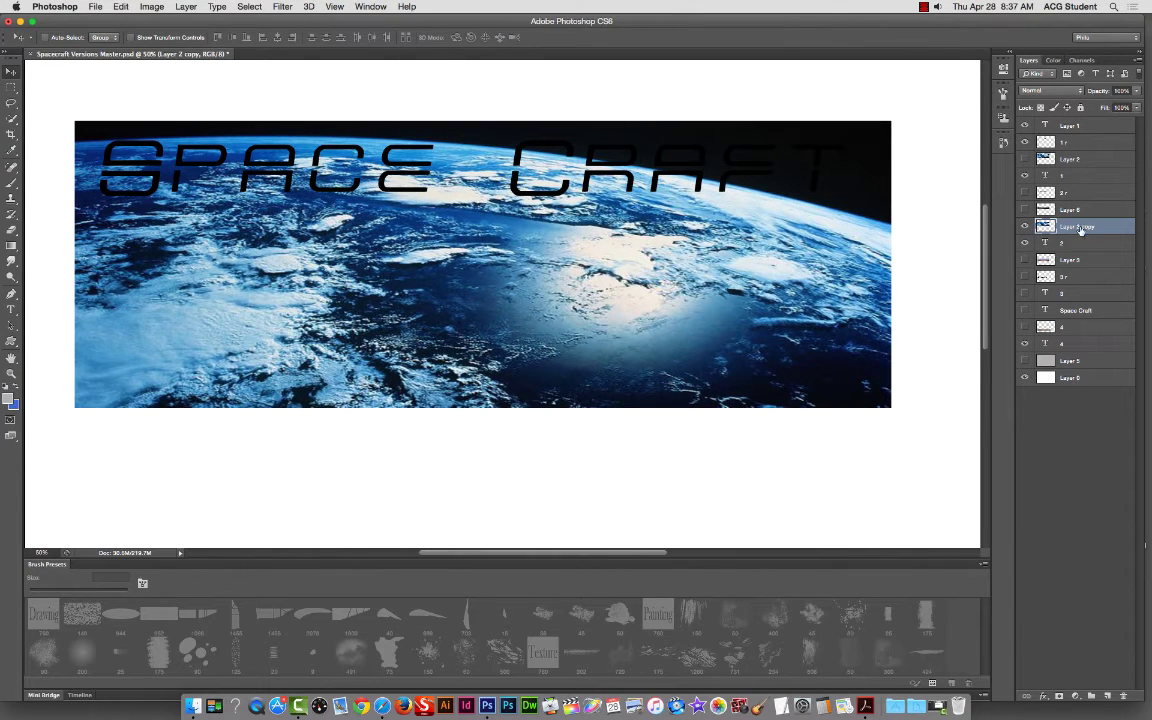
right_click(1080, 229)
click(951, 353)
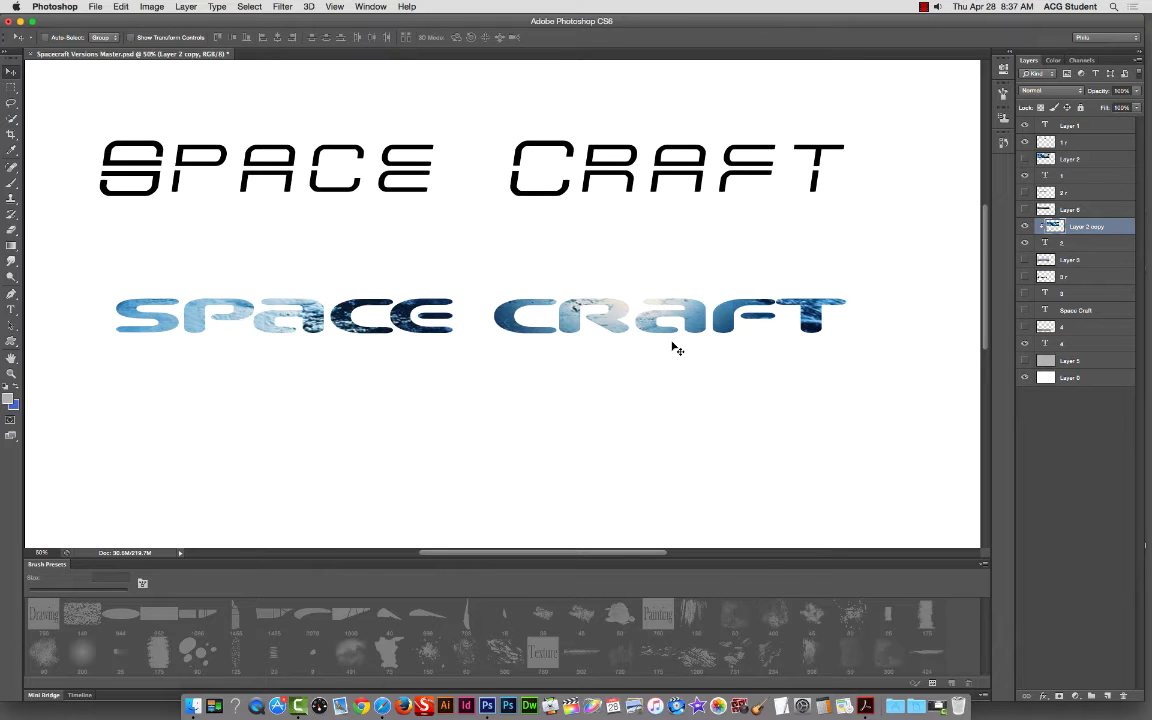
drag(672, 347, 645, 337)
Step: Transform the clipped Earth image vertically into a shallow strip that just covers the second title
key(ctrl+t)
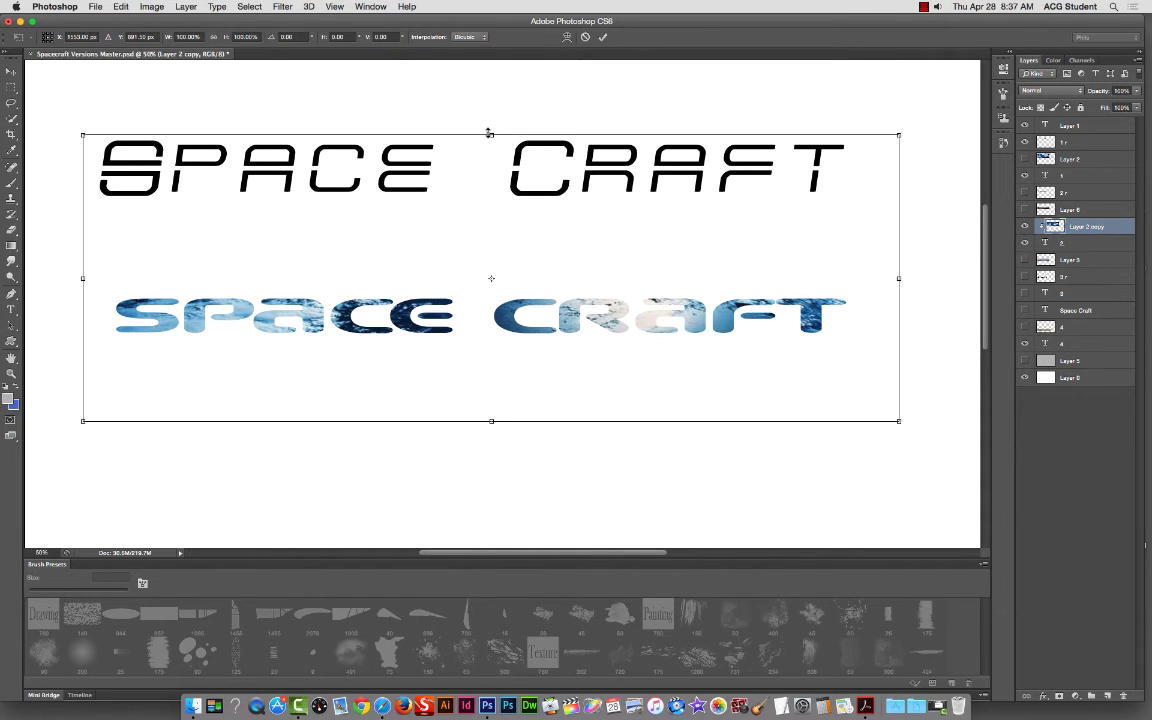
drag(489, 133, 609, 312)
key(Return)
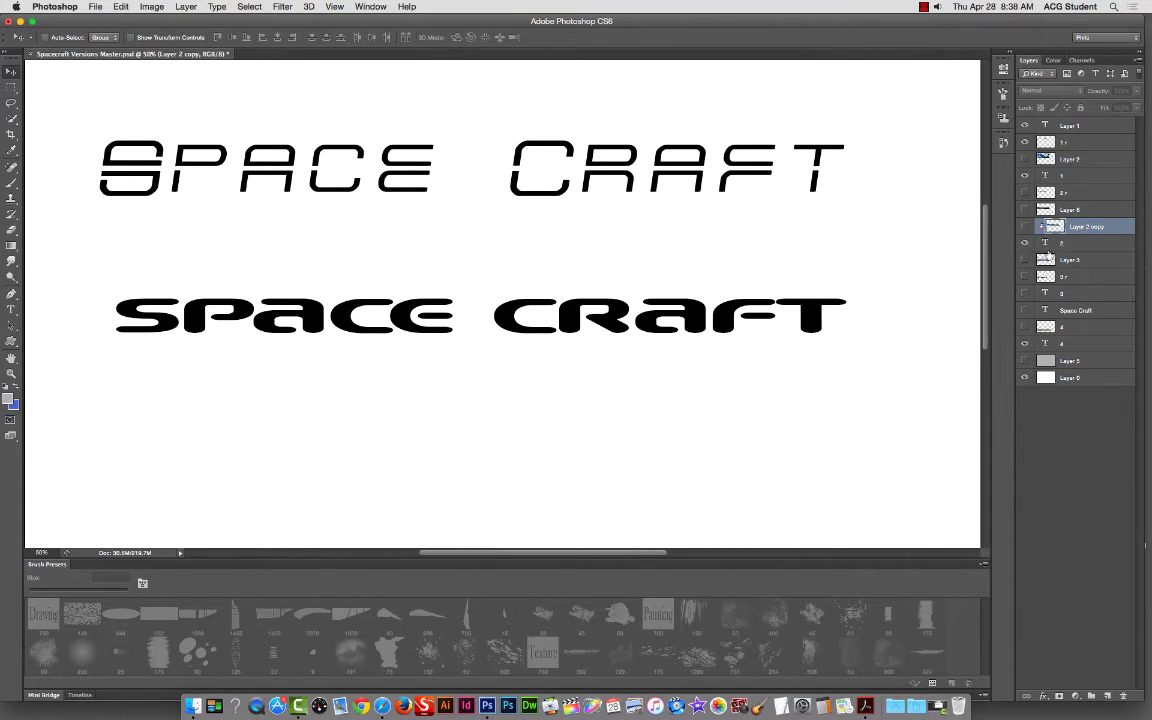
Step: Show the clipped Layer 2 copy over text layer 2 and release its clipping mask
click(1087, 244)
click(1024, 227)
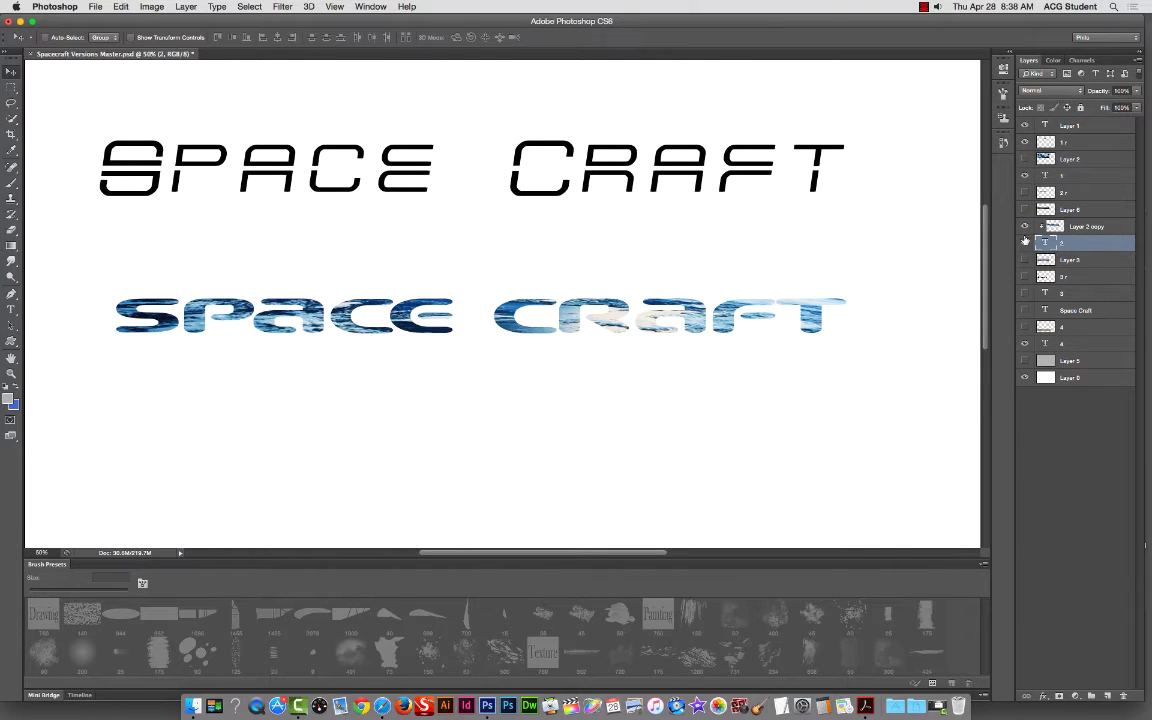
click(1088, 228)
right_click(1100, 229)
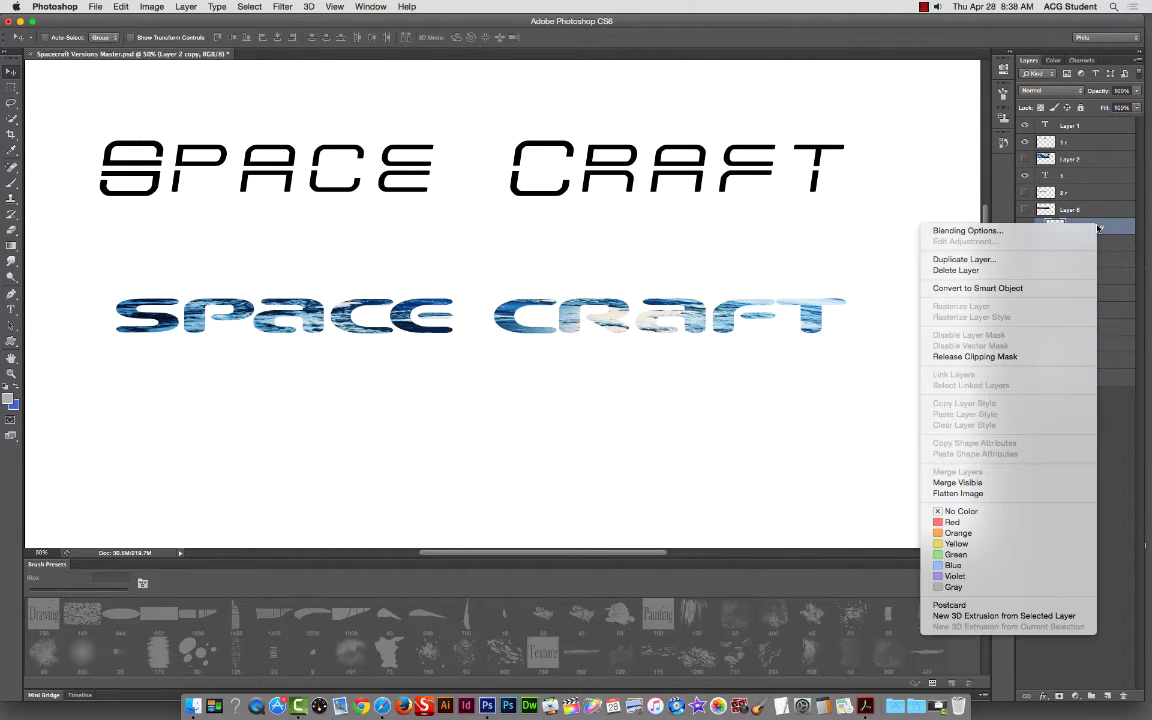
click(982, 356)
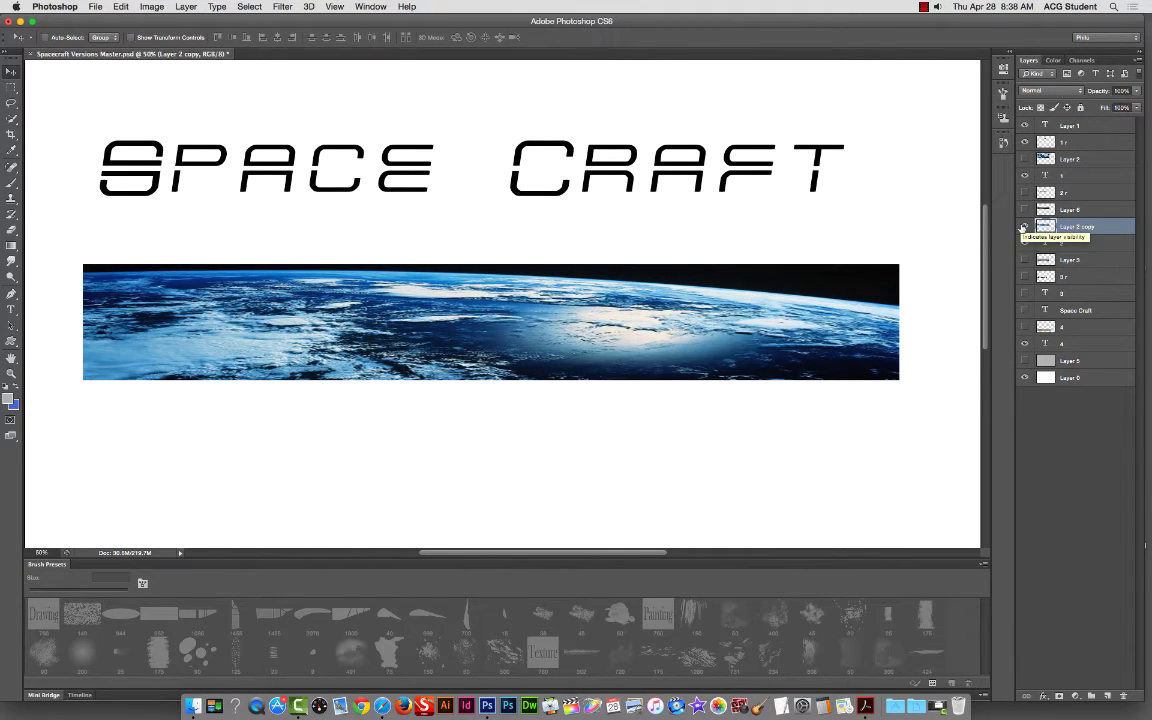
Step: Hide Layer 2 copy so only the plain text of the second title shows
click(924, 6)
click(955, 38)
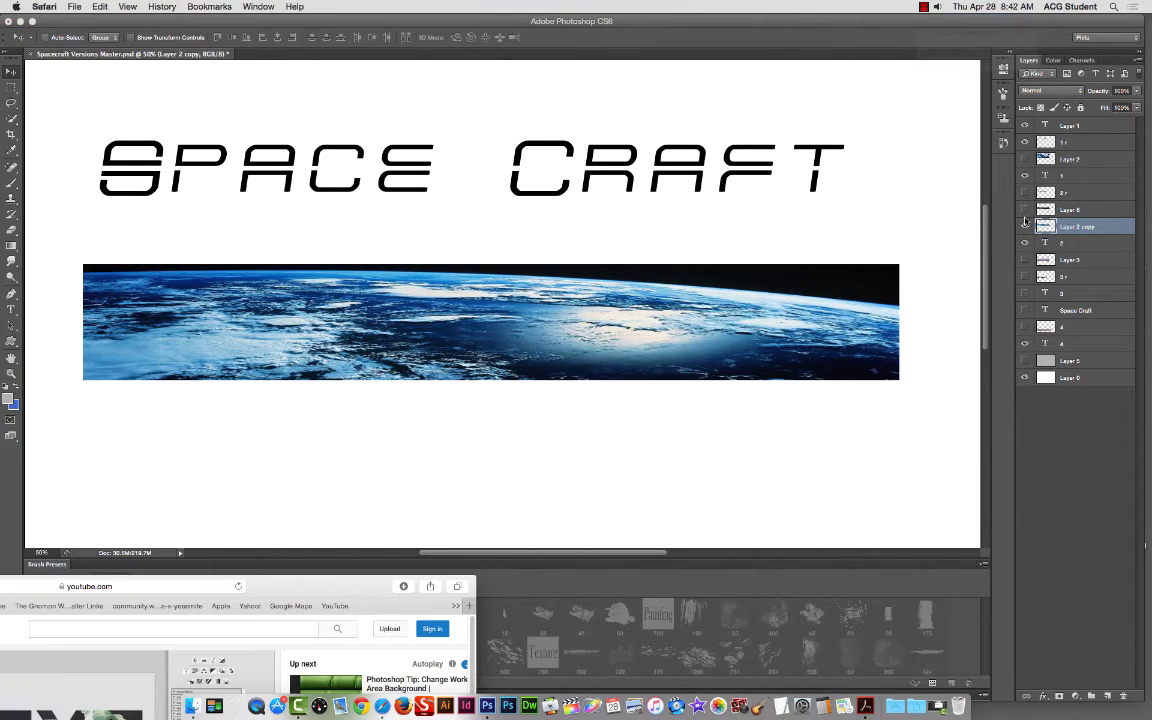
click(1025, 222)
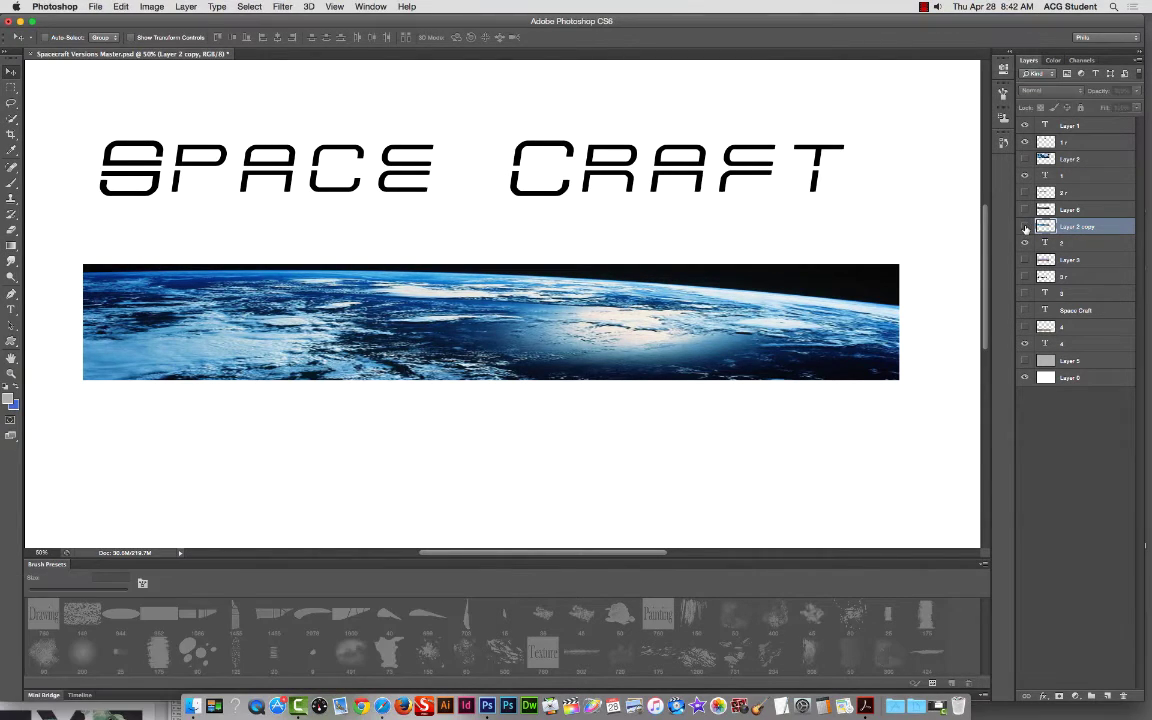
click(1024, 227)
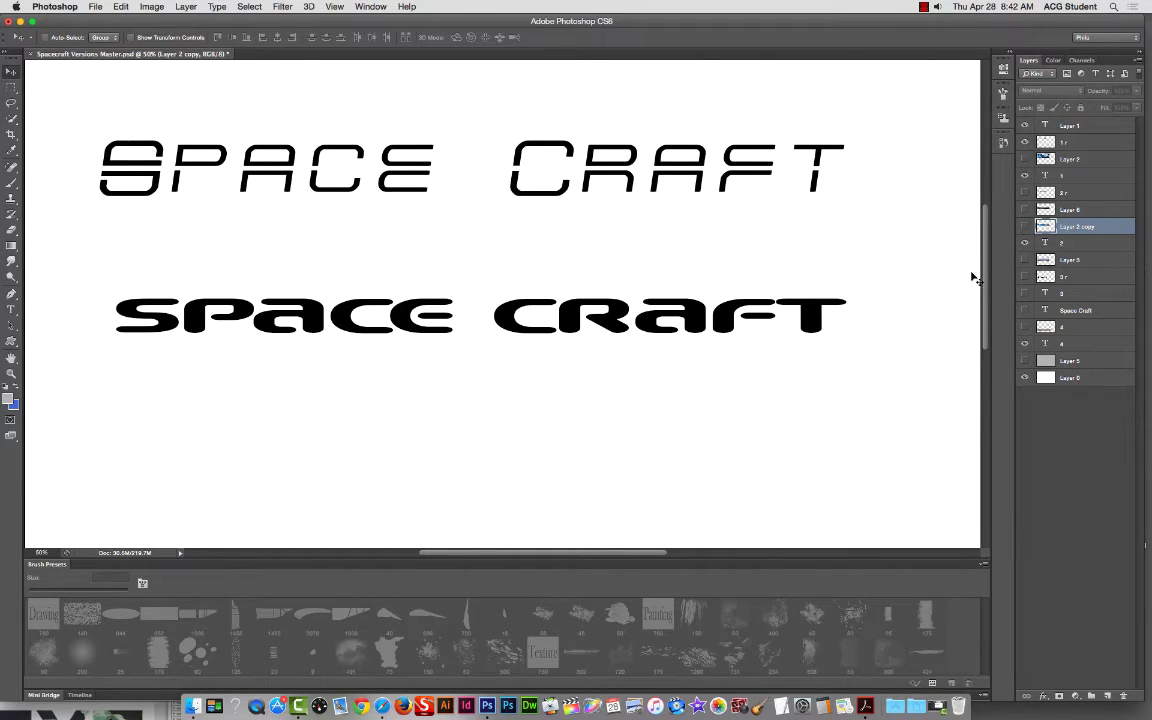
Step: Show the Layer 2 copy Earth image and mask it with the outline of the layer 2 "Space Craft" lettering
click(1024, 227)
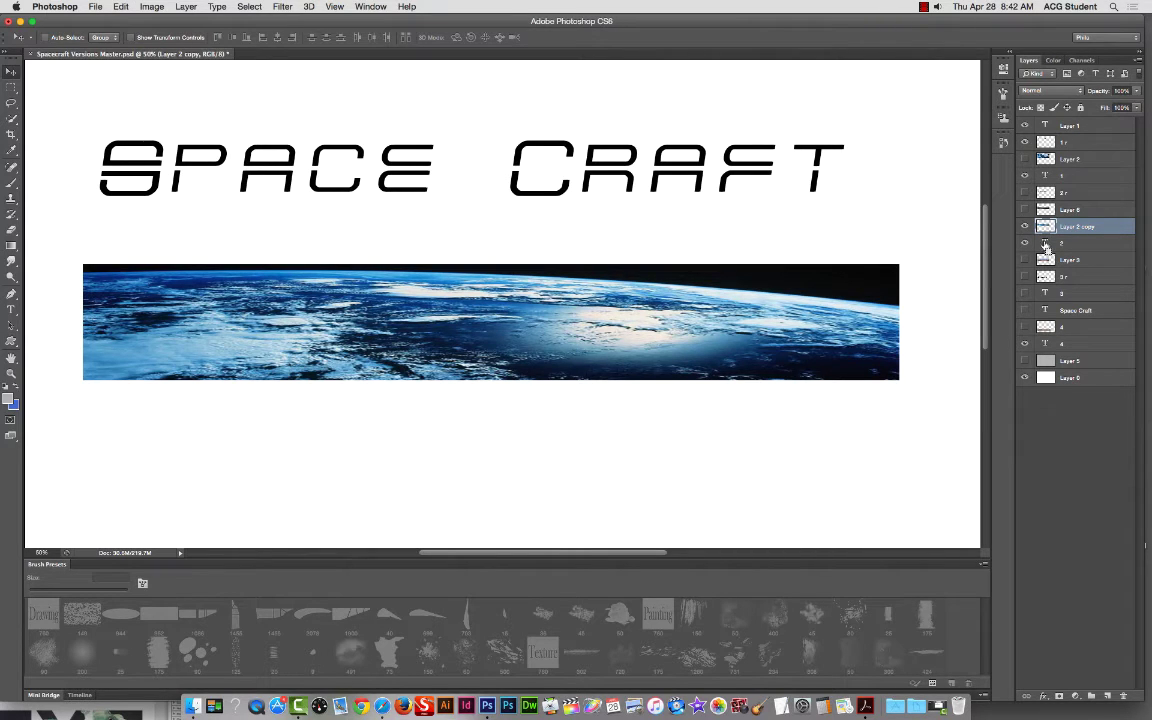
super+click(1045, 244)
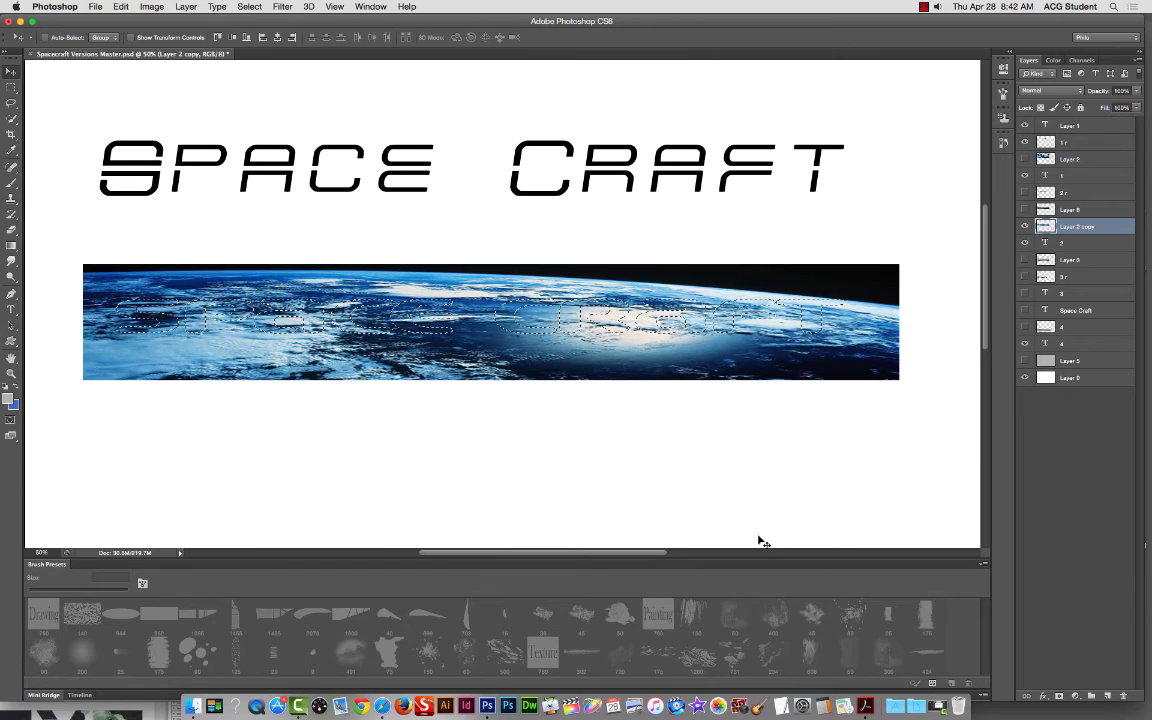
click(1060, 697)
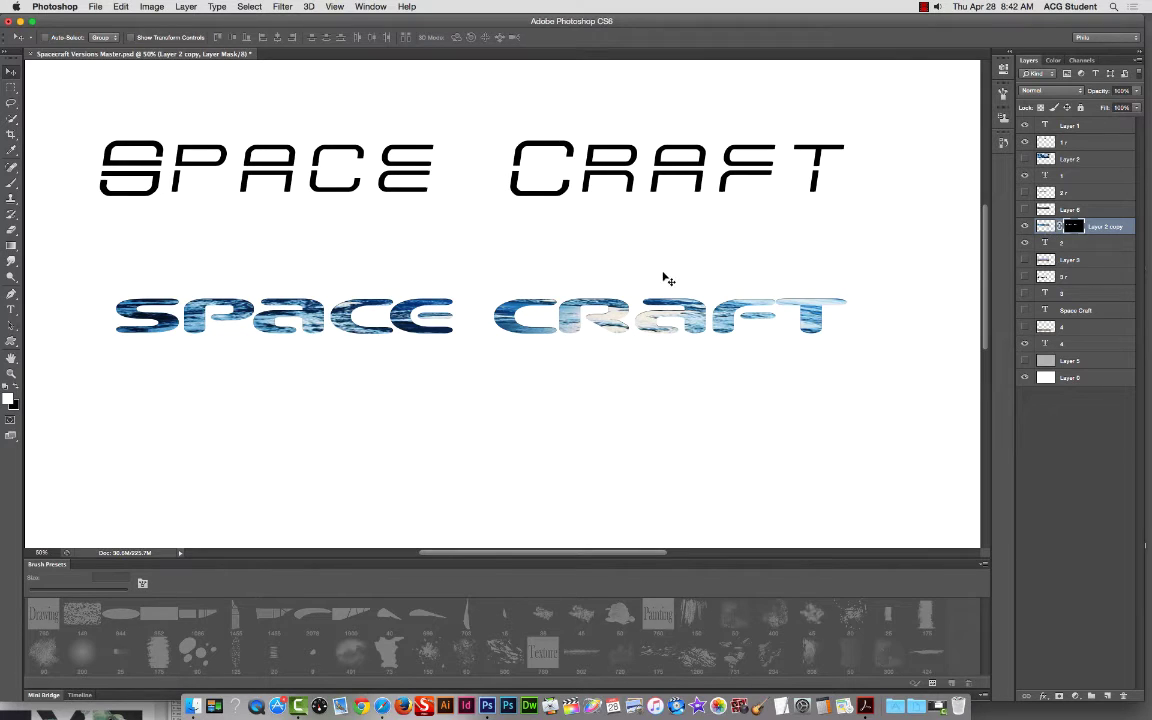
Step: Unlink the Earth image from its layer mask and shift it to the right inside the lettering
click(1043, 229)
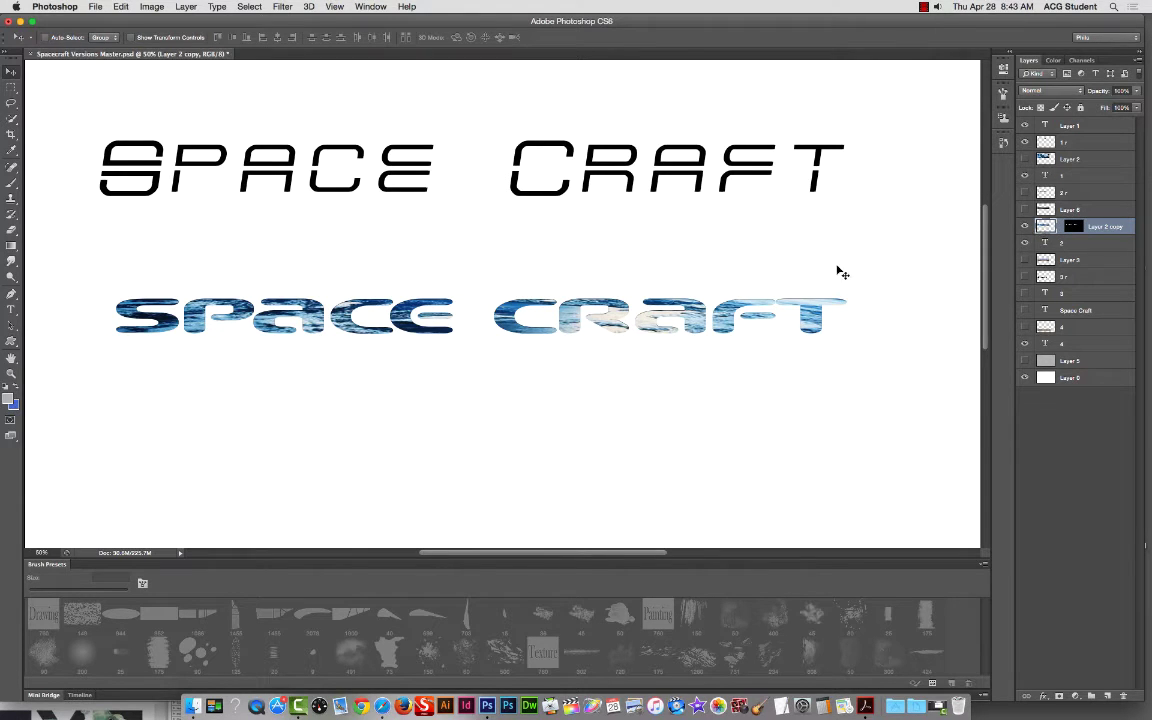
drag(597, 285, 716, 306)
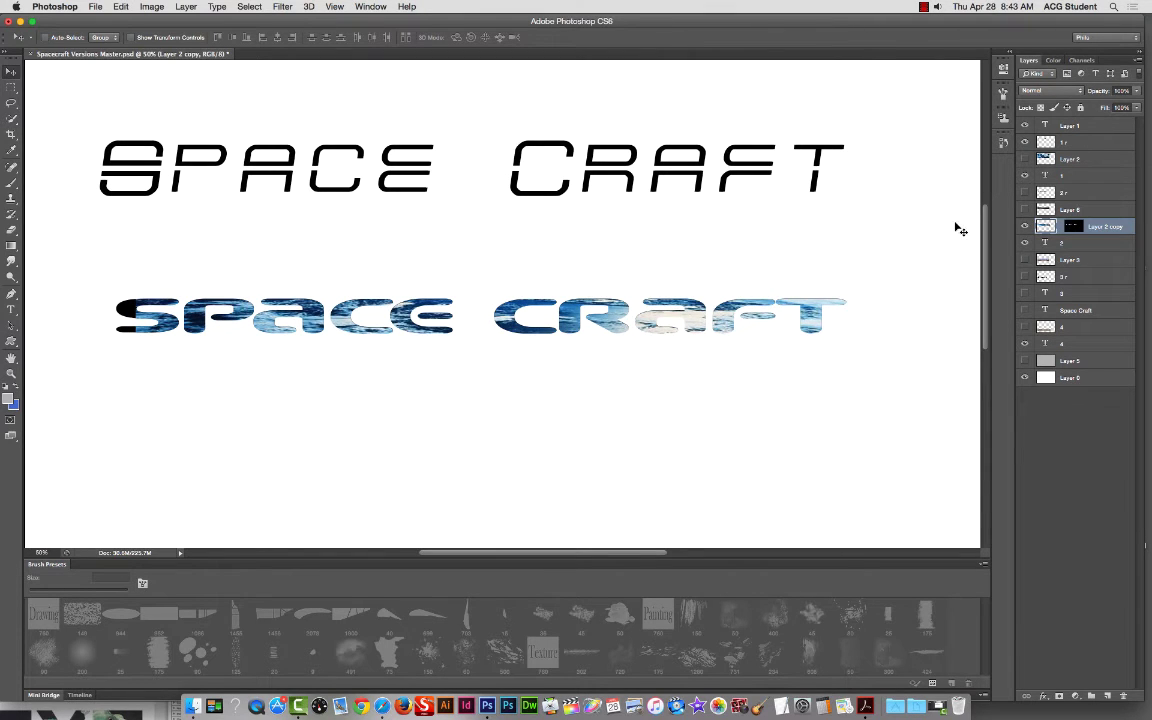
Step: Try painting white on the mask around "Space" with a 400 px brush at 100% and 20% opacity, undoing both strokes
click(1073, 227)
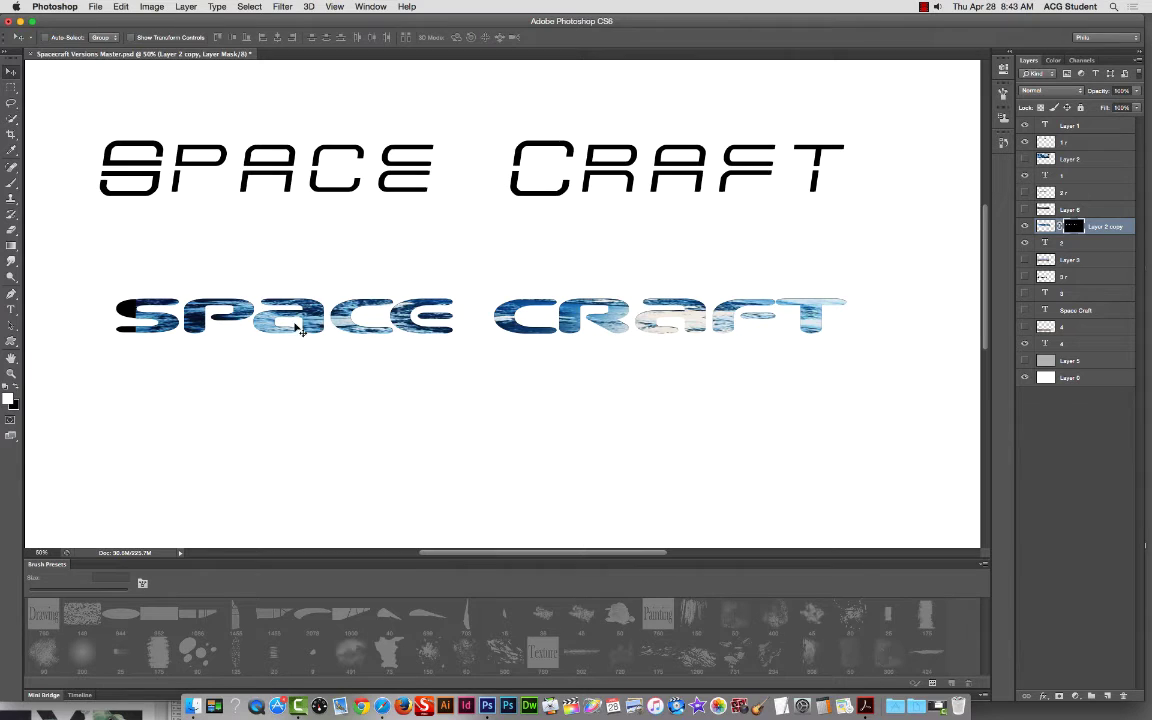
key(b)
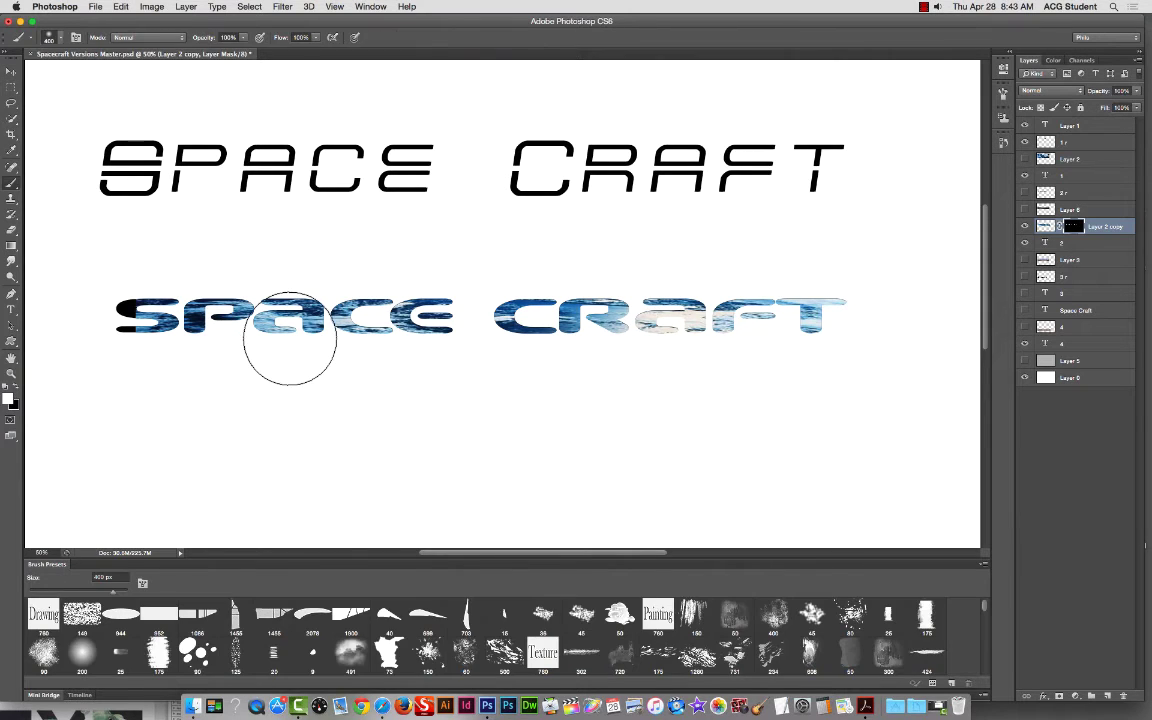
drag(334, 303, 166, 418)
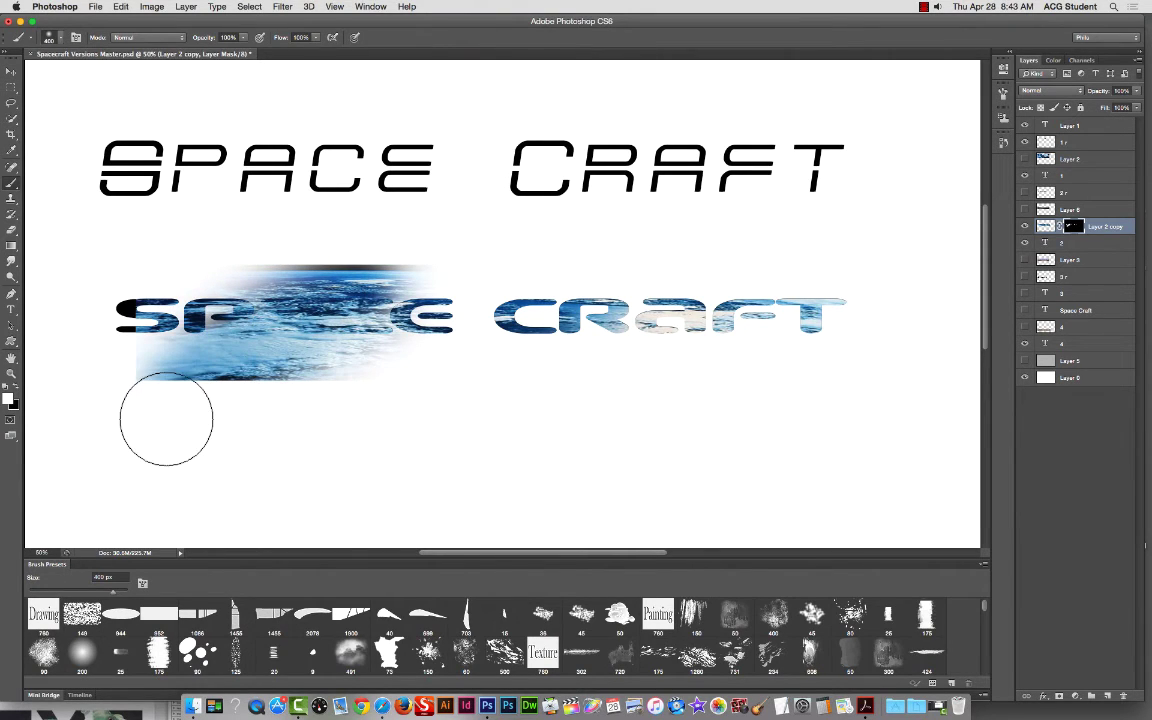
key(ctrl+z)
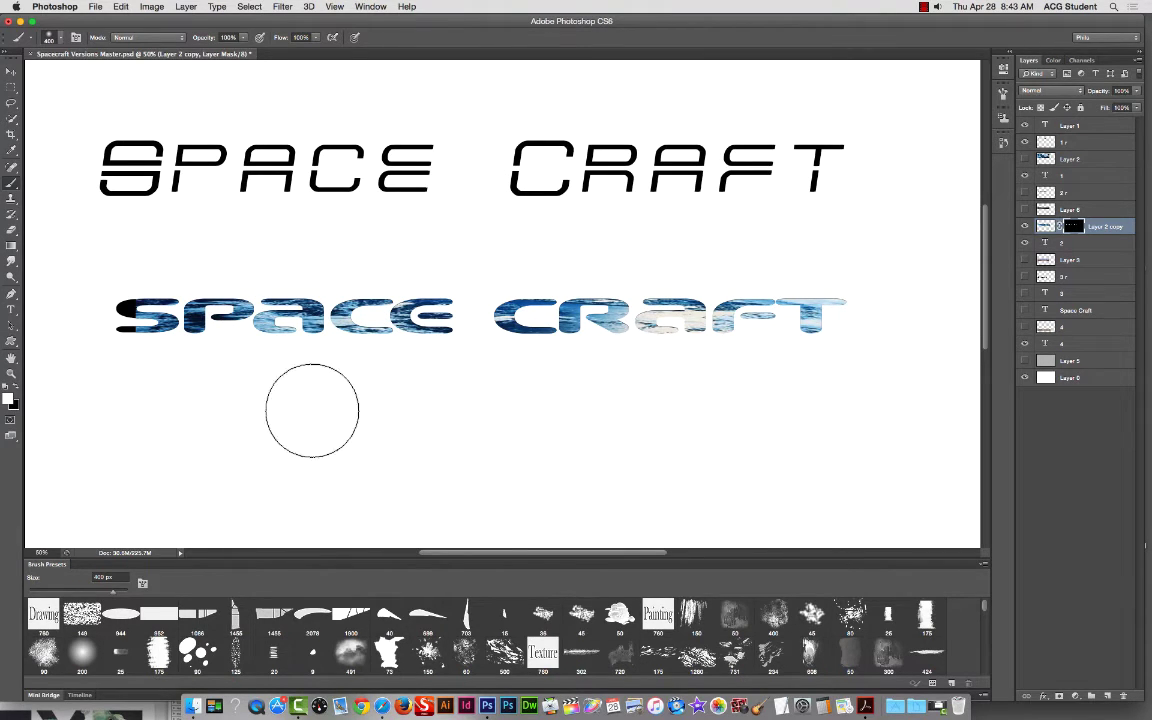
key(2)
drag(135, 360, 264, 363)
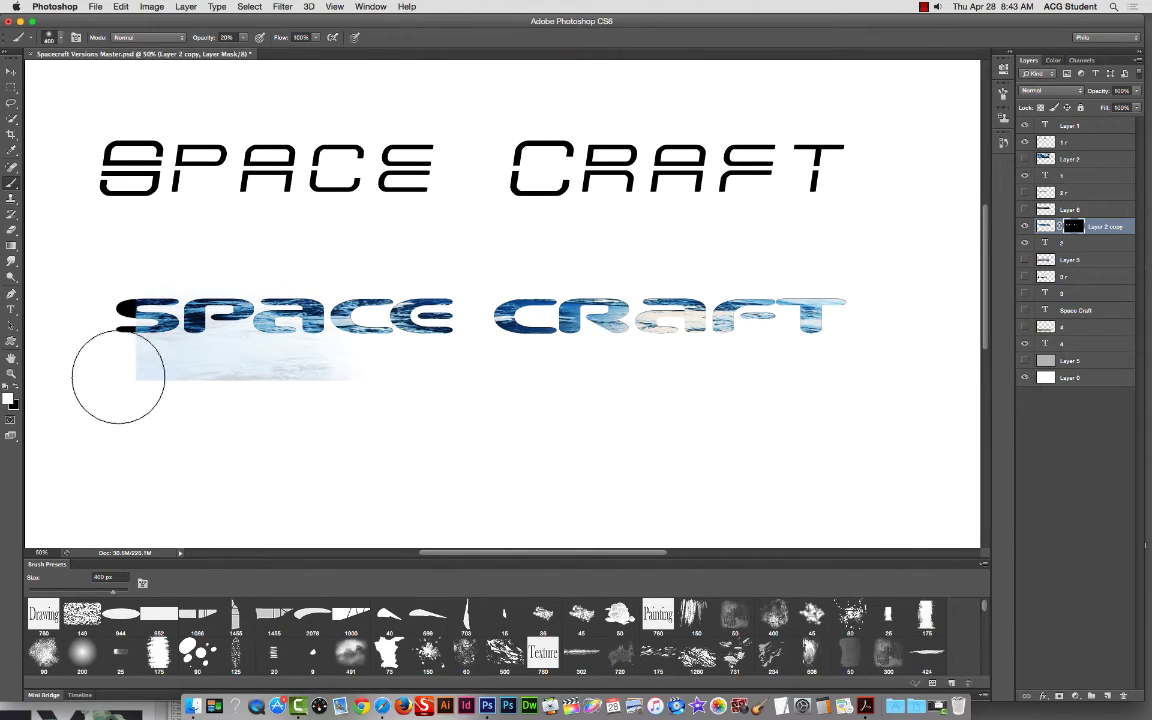
key(super+z)
key(super+z)
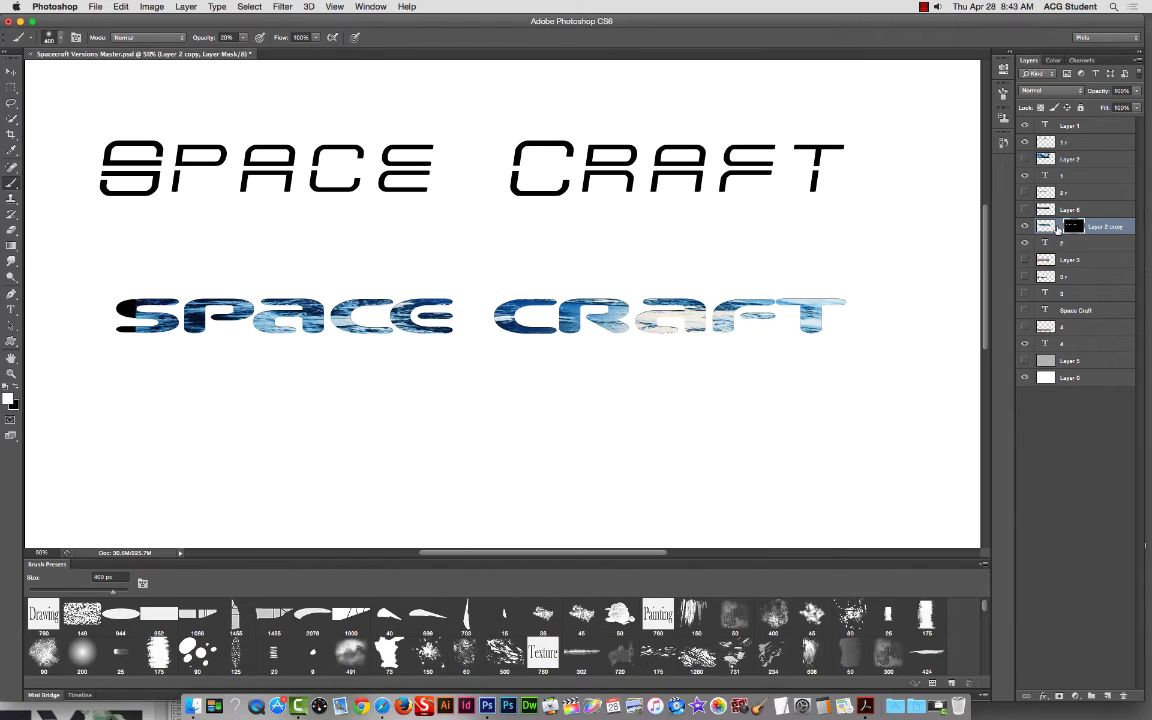
Step: Shift the unlinked Earth image left and slightly down inside the masked lettering
click(1047, 227)
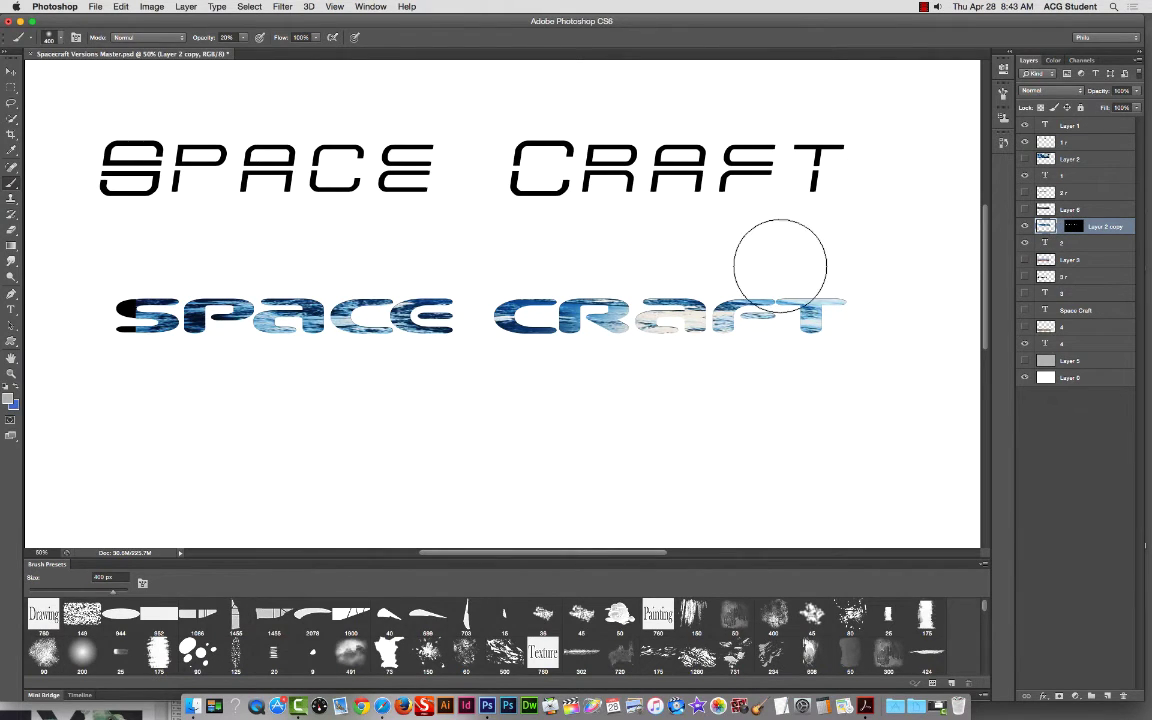
key(v)
drag(568, 321, 545, 336)
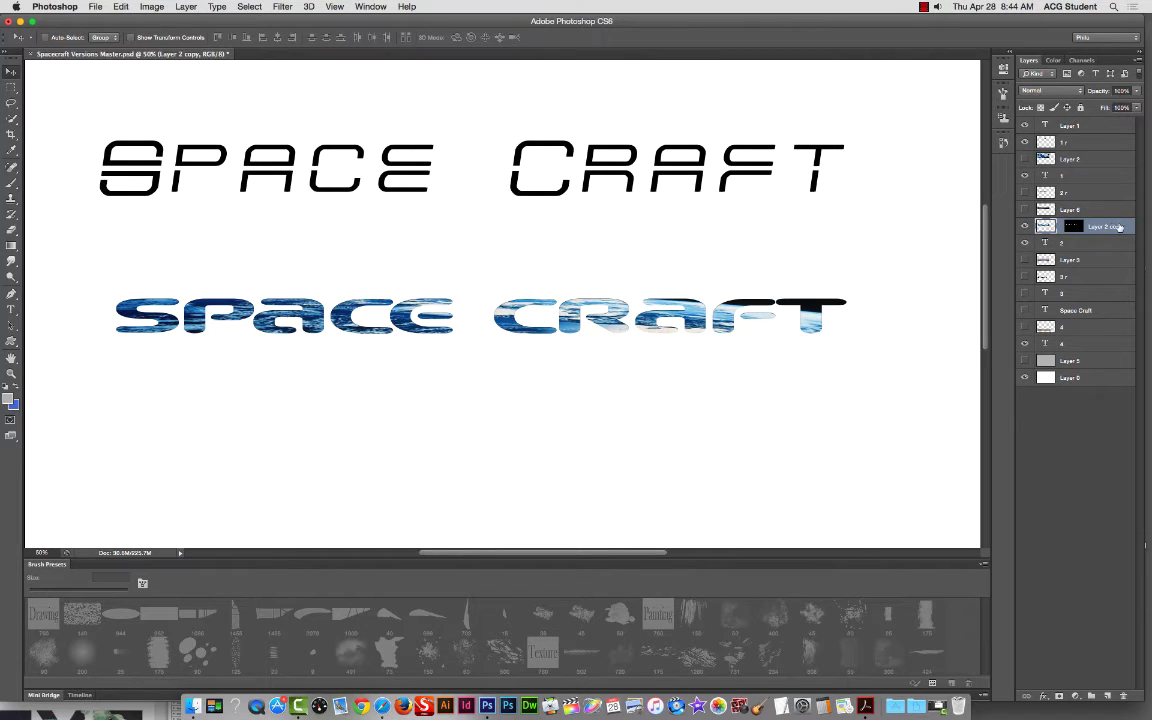
Step: Try a white stroke on the mask below "Space" with the 400 px brush at 10% opacity, and undo it
click(1073, 227)
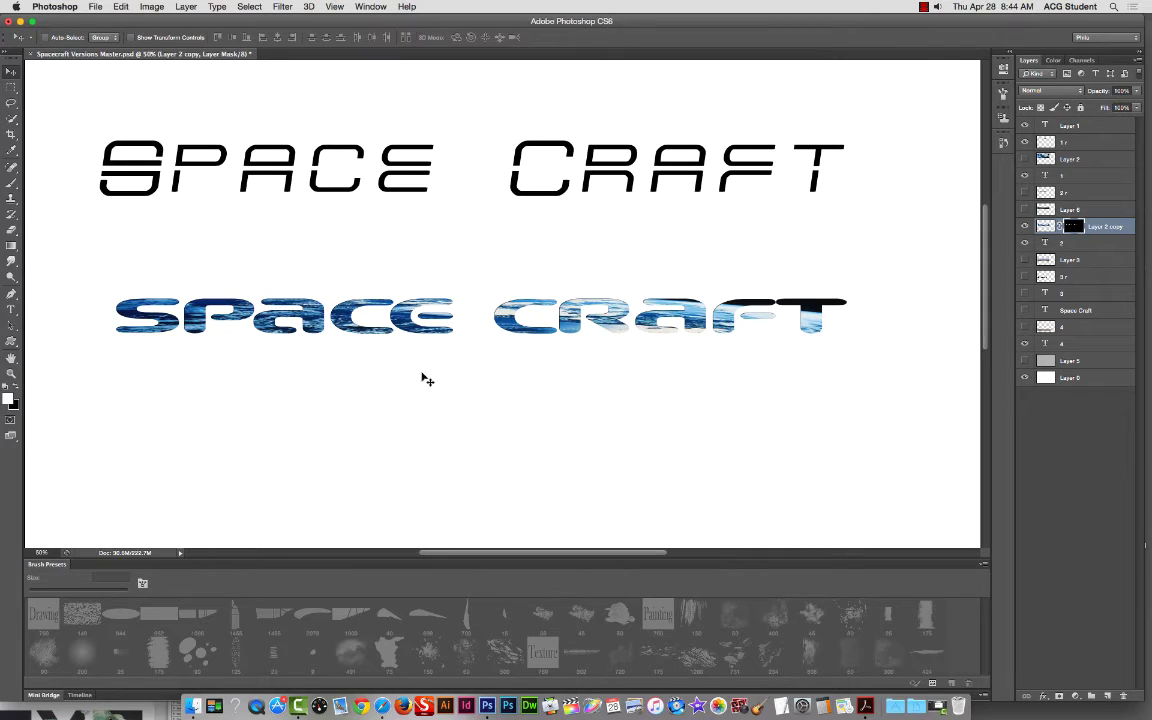
key(b)
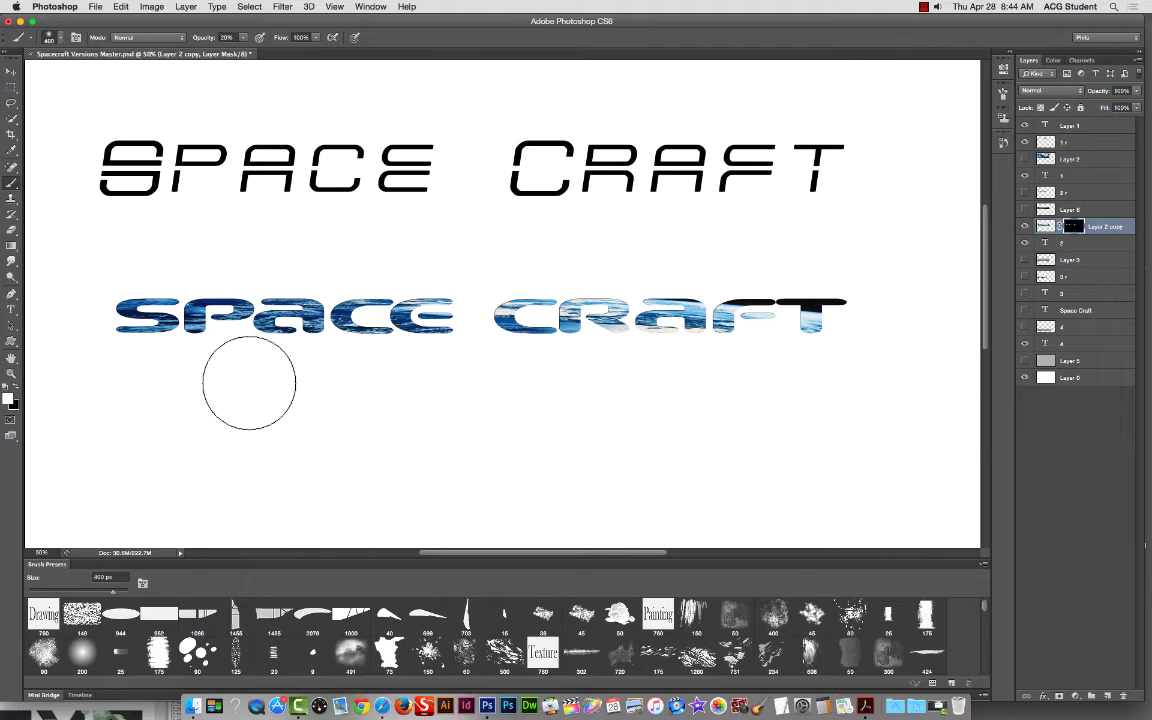
key(1)
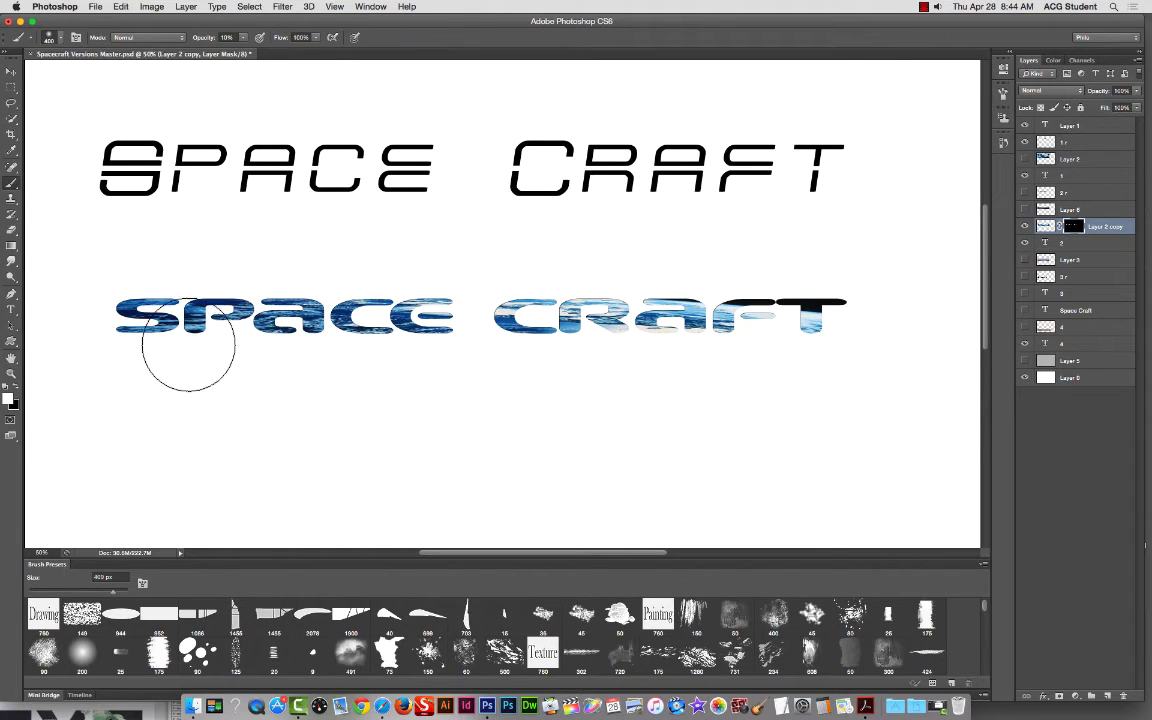
mouse_move(168, 349)
mouse_down()
mouse_move(139, 369)
mouse_move(491, 336)
mouse_move(395, 358)
mouse_up()
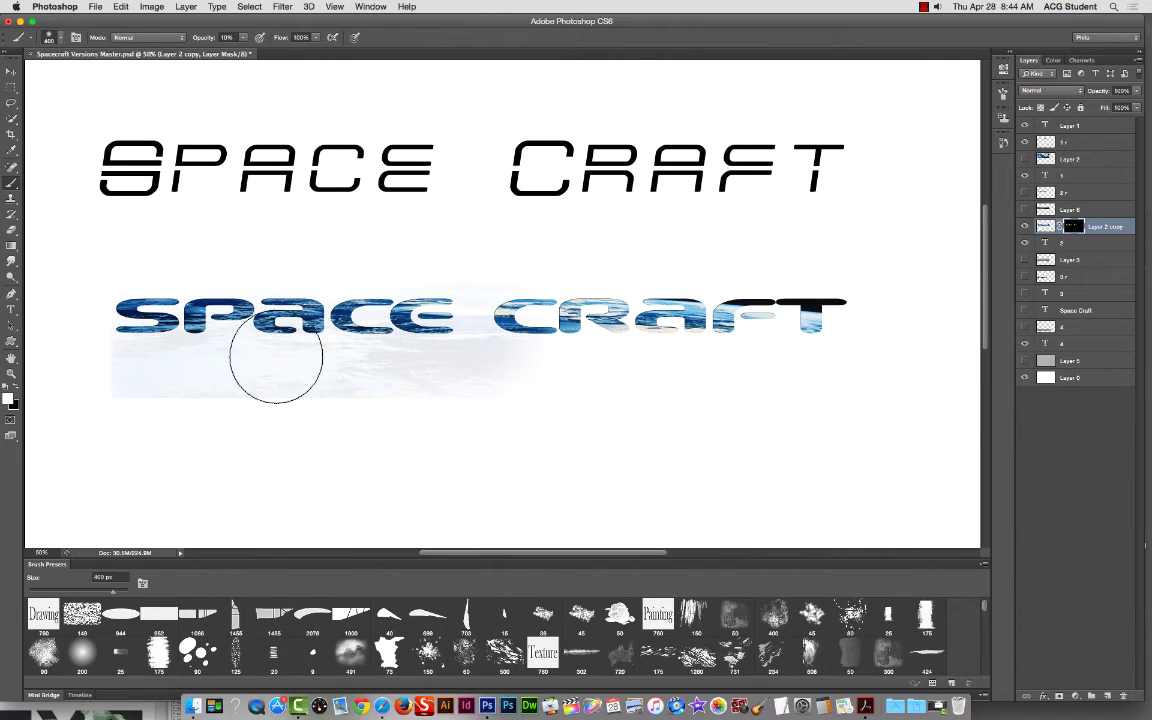
key(super+z)
Step: Paint a faint white glow on the mask around the lettering with a smaller 250 px brush at 10% opacity
key(bracketleft)
key(bracketleft)
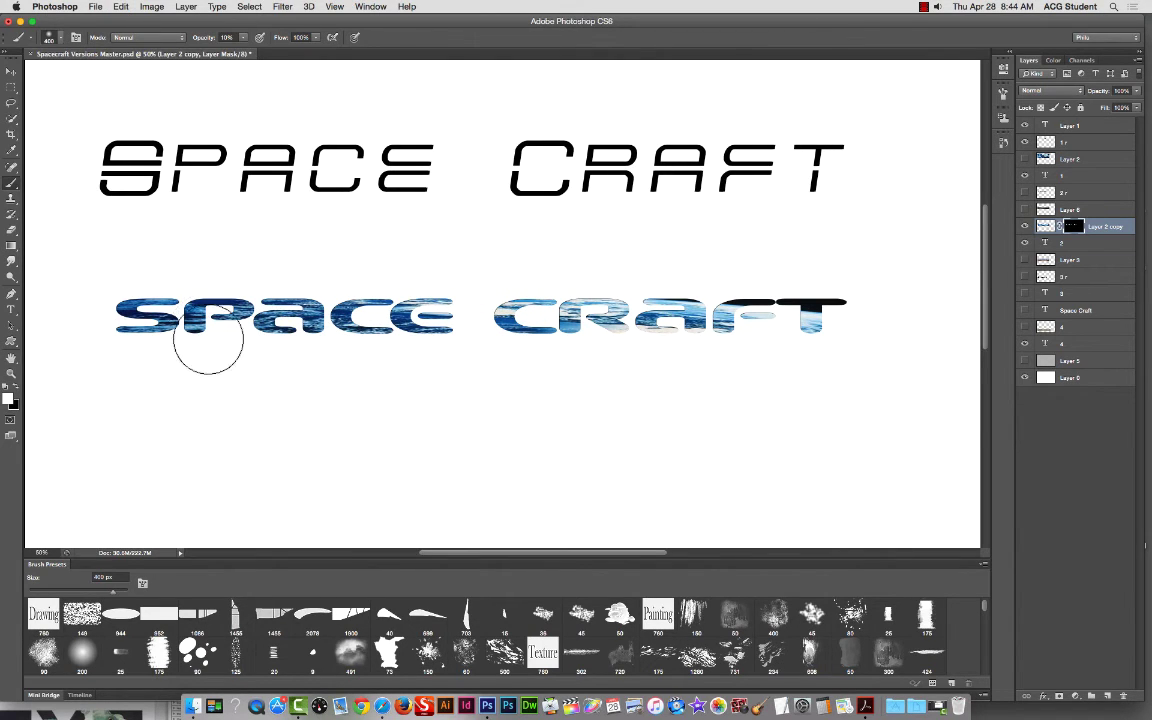
mouse_move(157, 338)
mouse_down()
mouse_move(298, 340)
mouse_move(501, 315)
mouse_move(260, 352)
mouse_move(389, 320)
mouse_move(266, 323)
mouse_move(421, 313)
mouse_move(190, 341)
mouse_move(316, 336)
mouse_move(221, 323)
mouse_move(662, 335)
mouse_move(524, 322)
mouse_move(638, 320)
mouse_move(460, 321)
mouse_move(870, 320)
mouse_move(460, 317)
mouse_move(288, 299)
mouse_move(100, 316)
mouse_move(123, 358)
mouse_move(350, 332)
mouse_move(738, 328)
mouse_move(895, 304)
mouse_move(875, 272)
mouse_move(897, 369)
mouse_move(942, 288)
mouse_move(924, 345)
mouse_move(665, 359)
mouse_move(937, 346)
mouse_move(683, 276)
mouse_move(729, 278)
mouse_move(429, 380)
mouse_move(502, 391)
mouse_move(90, 370)
mouse_move(400, 348)
mouse_up()
key(super+z)
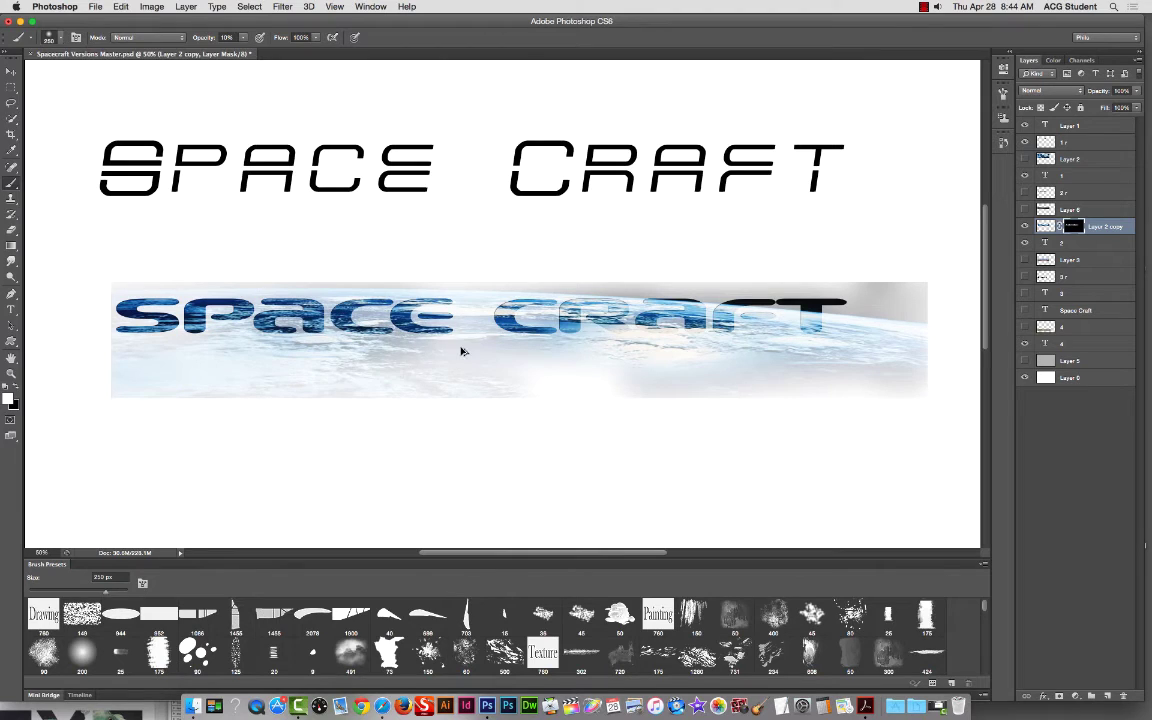
Step: Undo all the faint glow strokes painted on the Layer 2 copy mask
key(super+z)
key(super+alt+z)
key(super+alt+z)
key(super+alt+z)
key(super+alt+z)
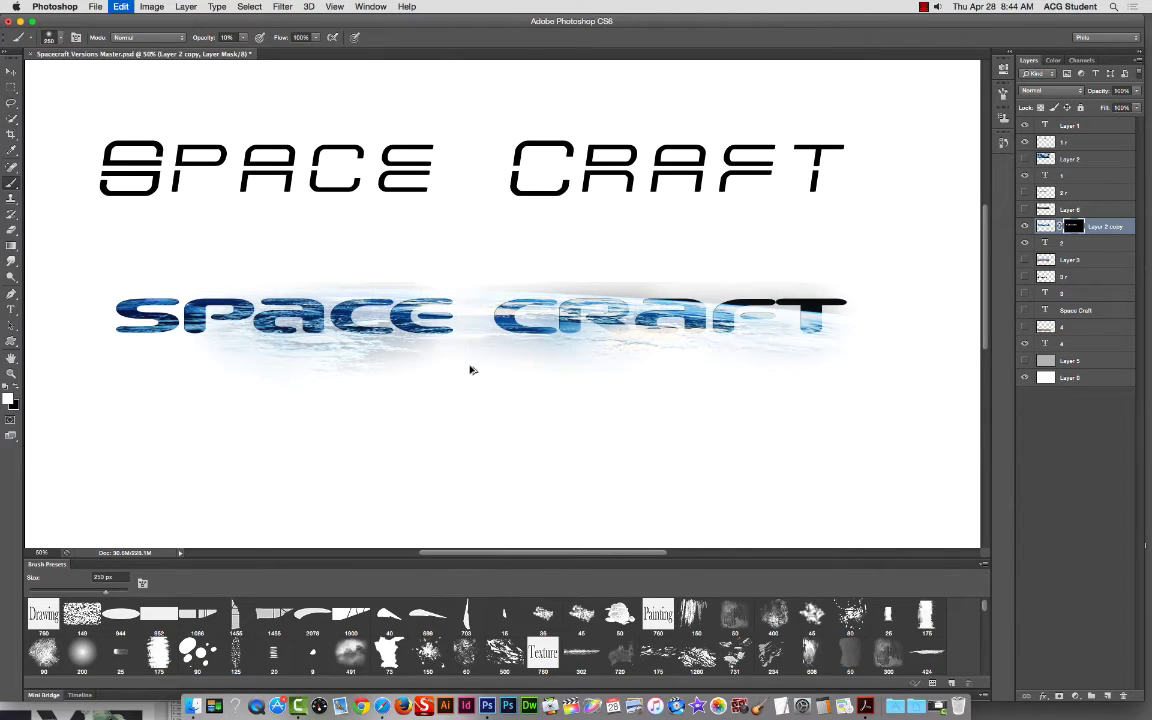
key(super+alt+z)
key(super+alt+z)
key(super+alt+z)
key(super+alt+z)
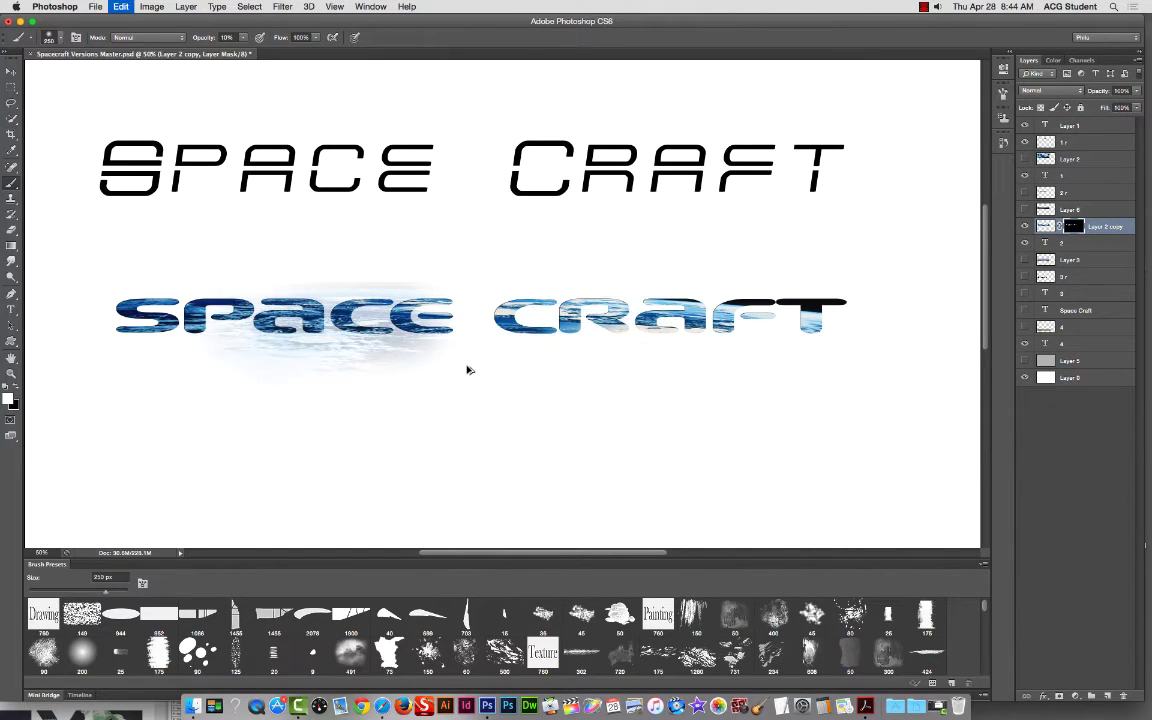
key(super+alt+z)
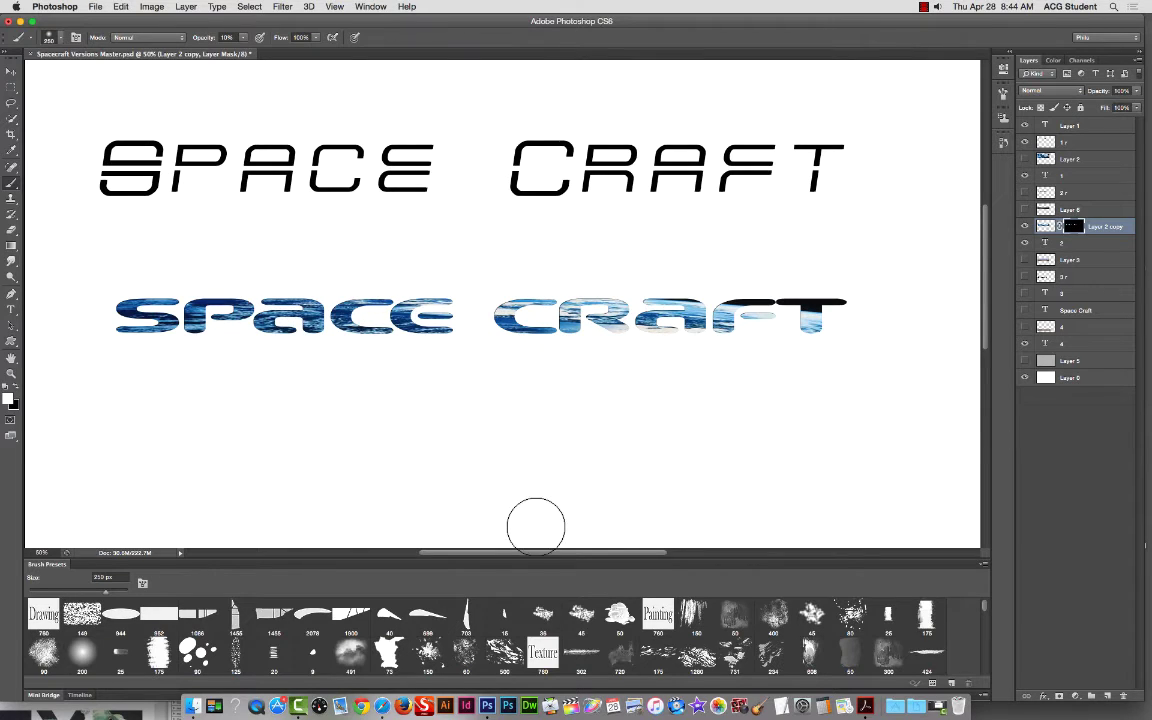
Step: Paint white on the mask around the lettering with a textured brush enlarged to 175 px, at 10% and 100% opacity
click(731, 613)
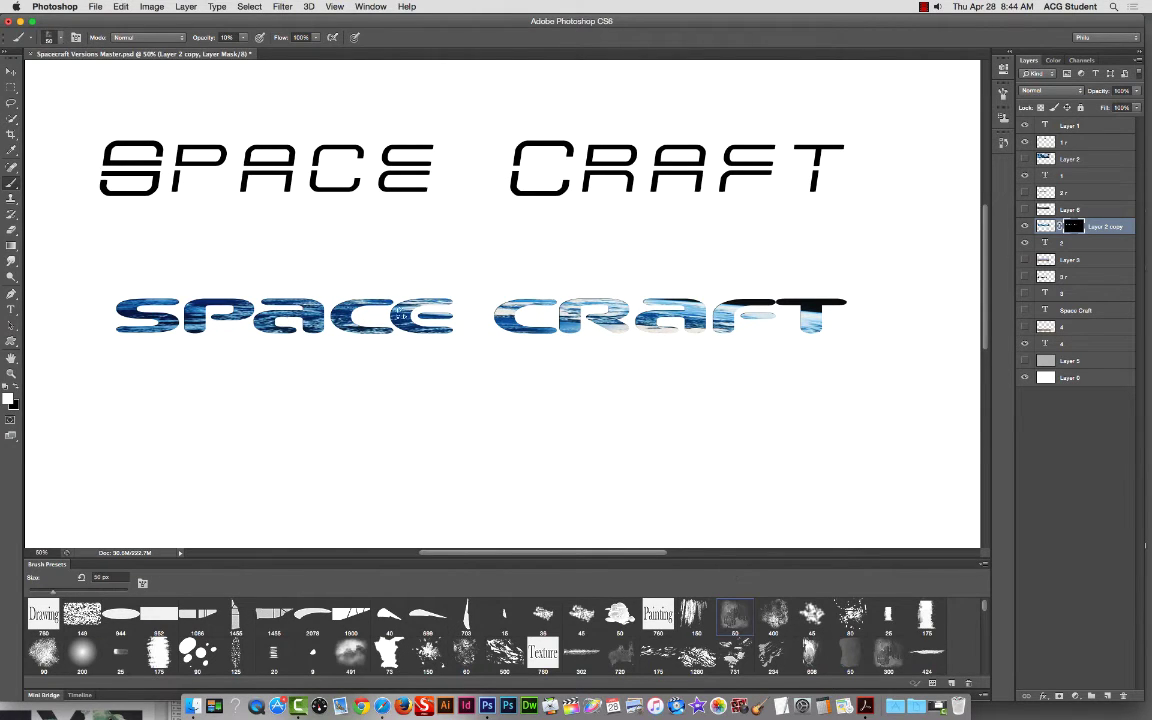
key(bracketright)
key(bracketright)
key(bracketright)
key(bracketright)
key(bracketright)
key(bracketright)
key(bracketright)
key(bracketright)
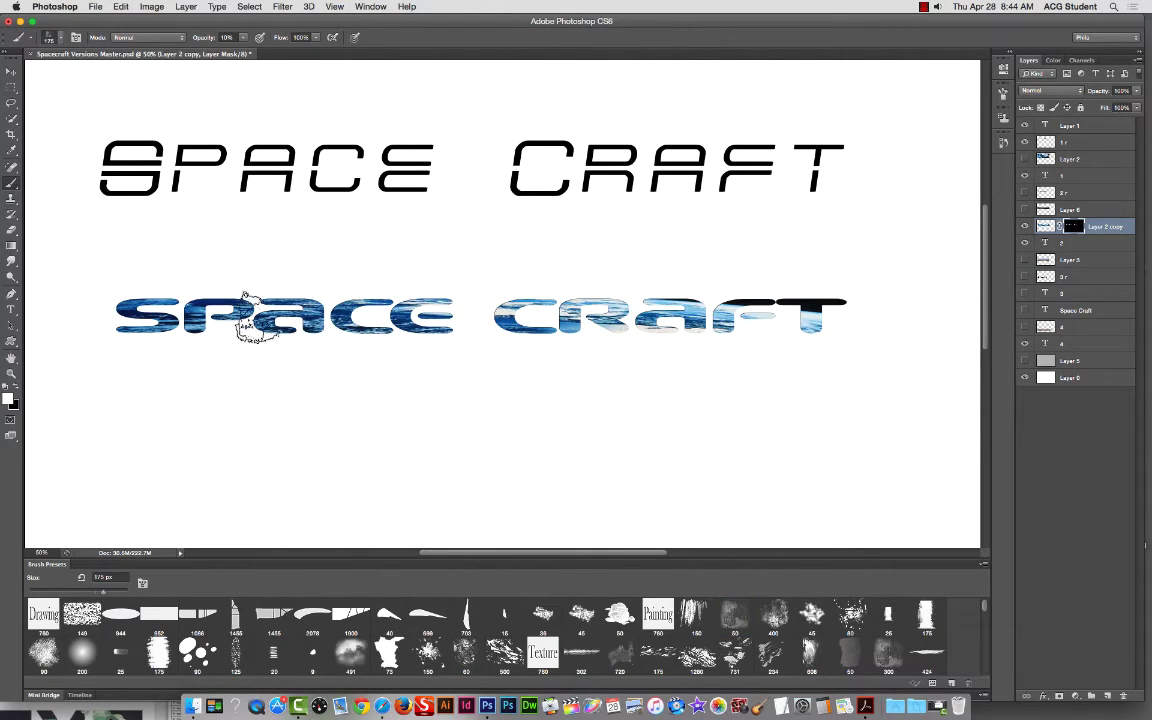
mouse_move(192, 305)
mouse_down()
mouse_move(290, 328)
mouse_move(302, 316)
mouse_move(325, 322)
mouse_move(288, 330)
mouse_move(345, 338)
mouse_move(372, 328)
mouse_move(505, 350)
mouse_move(628, 300)
mouse_move(612, 305)
mouse_move(605, 315)
mouse_move(642, 306)
mouse_move(570, 346)
mouse_move(496, 355)
mouse_move(671, 300)
mouse_move(695, 352)
mouse_up()
key(0)
key(super+z)
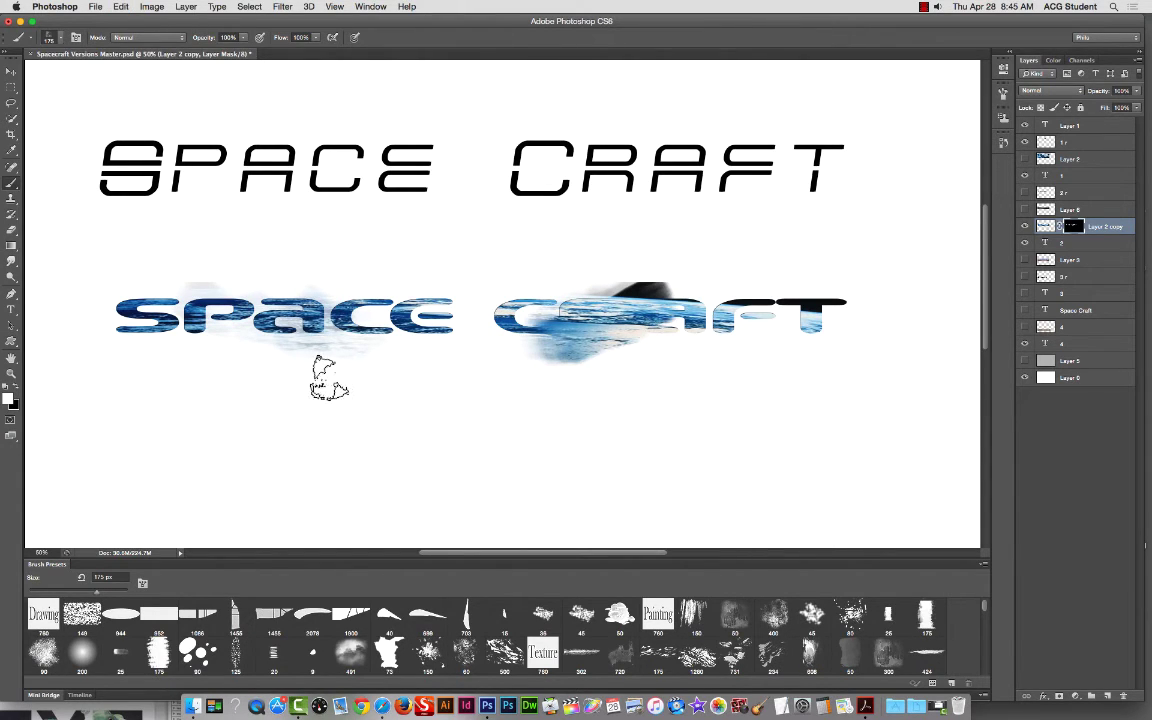
Step: Paint black on the mask over the start of "Craft" at 100% and 10% opacity to hide parts of the image
click(15, 392)
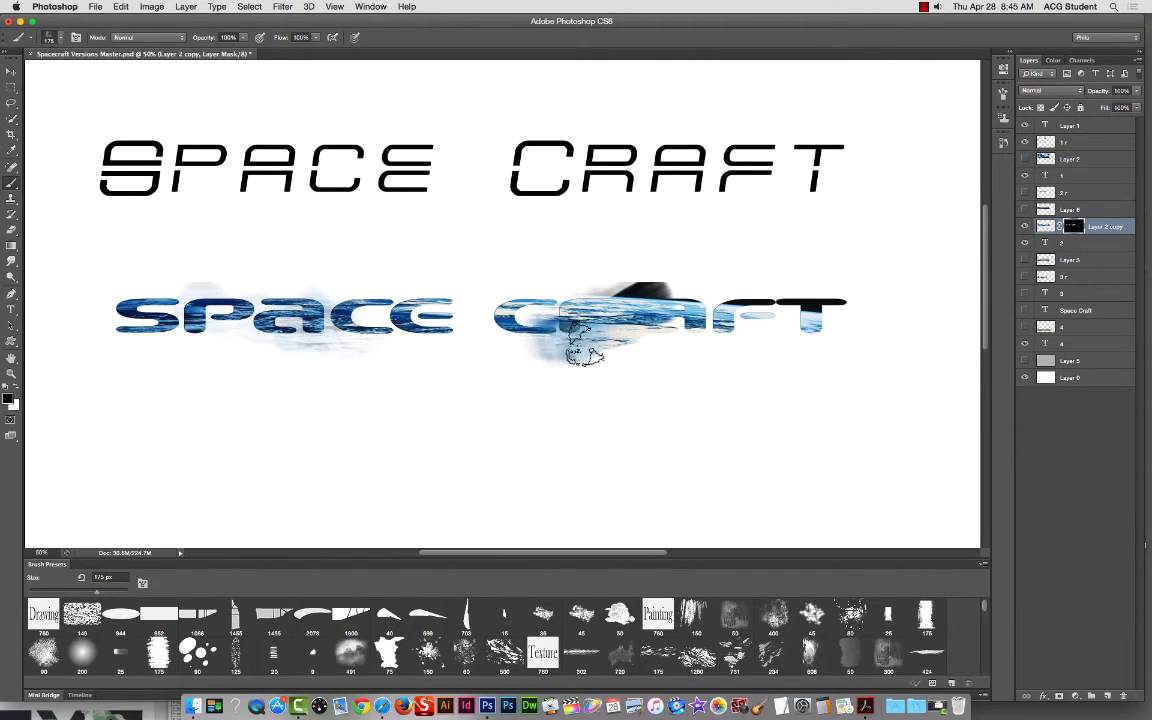
mouse_move(585, 343)
mouse_down()
mouse_move(632, 350)
mouse_move(579, 355)
mouse_move(607, 350)
mouse_move(568, 342)
mouse_move(648, 305)
mouse_move(617, 262)
mouse_move(614, 284)
mouse_up()
key(1)
mouse_move(655, 278)
mouse_down()
mouse_move(580, 250)
mouse_move(575, 290)
mouse_move(545, 285)
mouse_move(590, 308)
mouse_up()
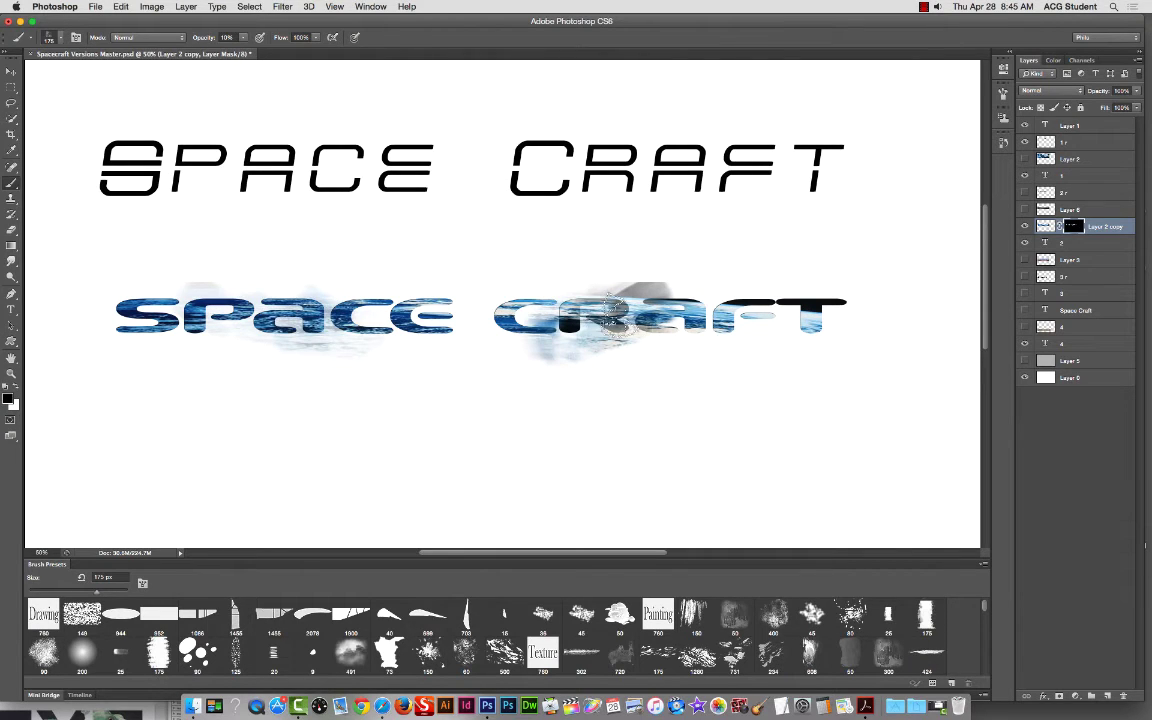
Step: Switch to the Move tool and target the Layer 2 copy image instead of its mask
key(p)
key(v)
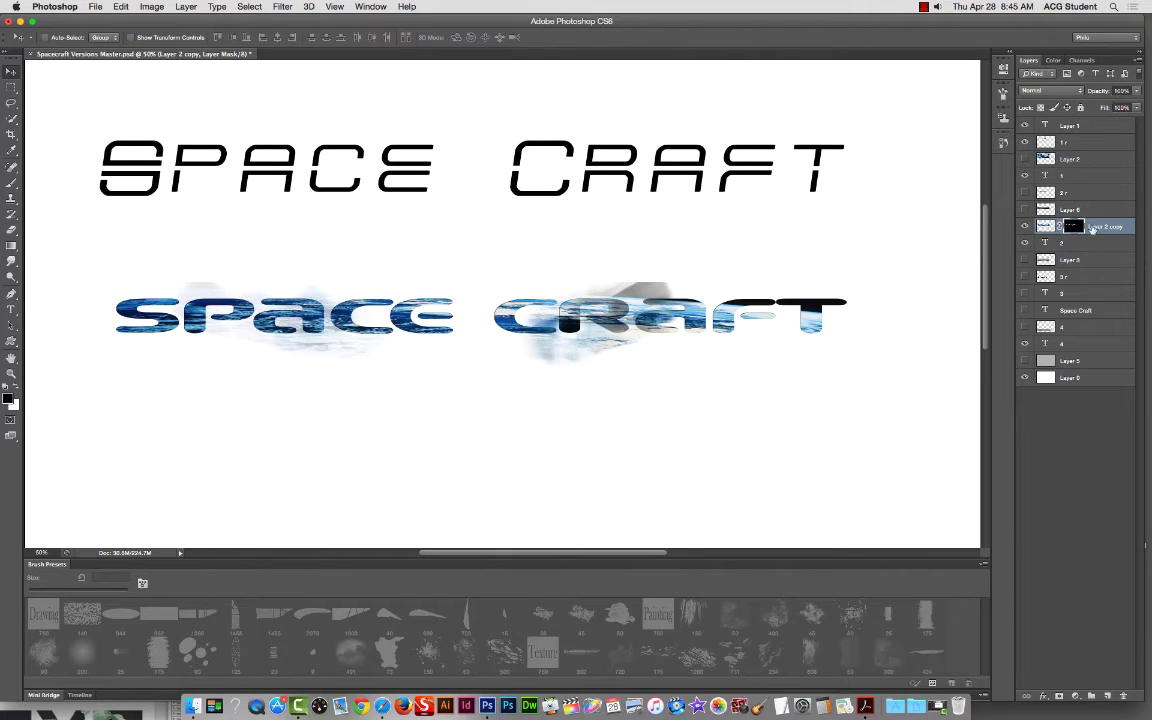
key(super+2)
key(super+c)
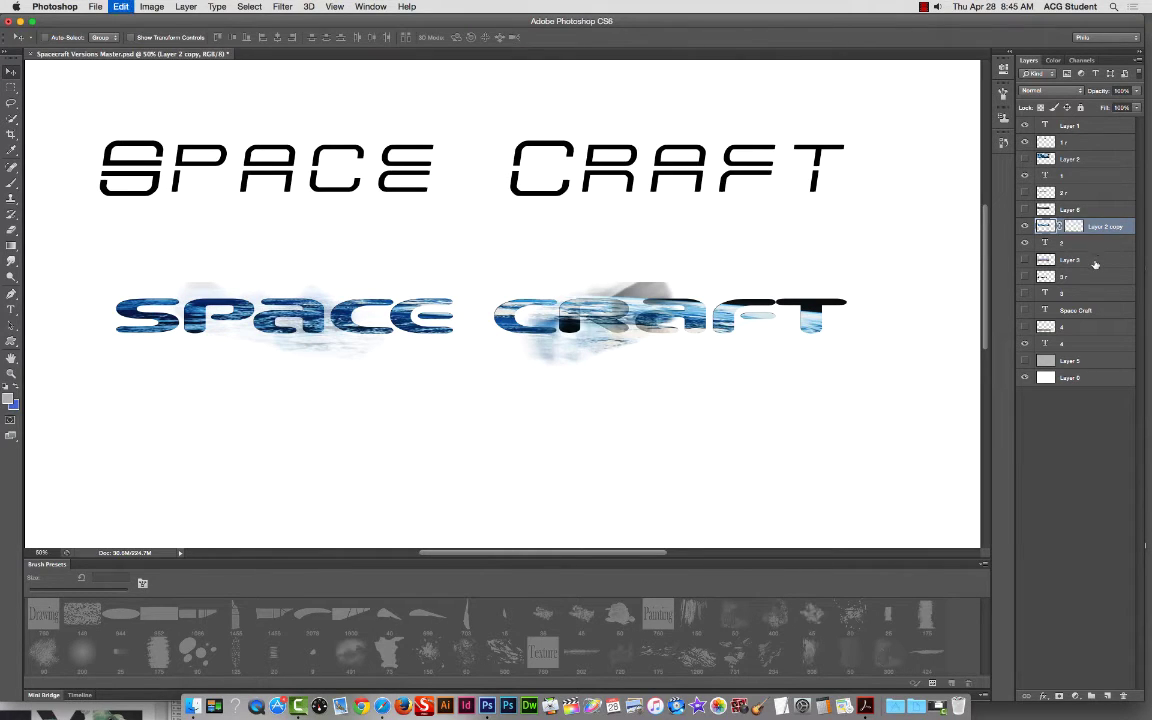
key(super+v)
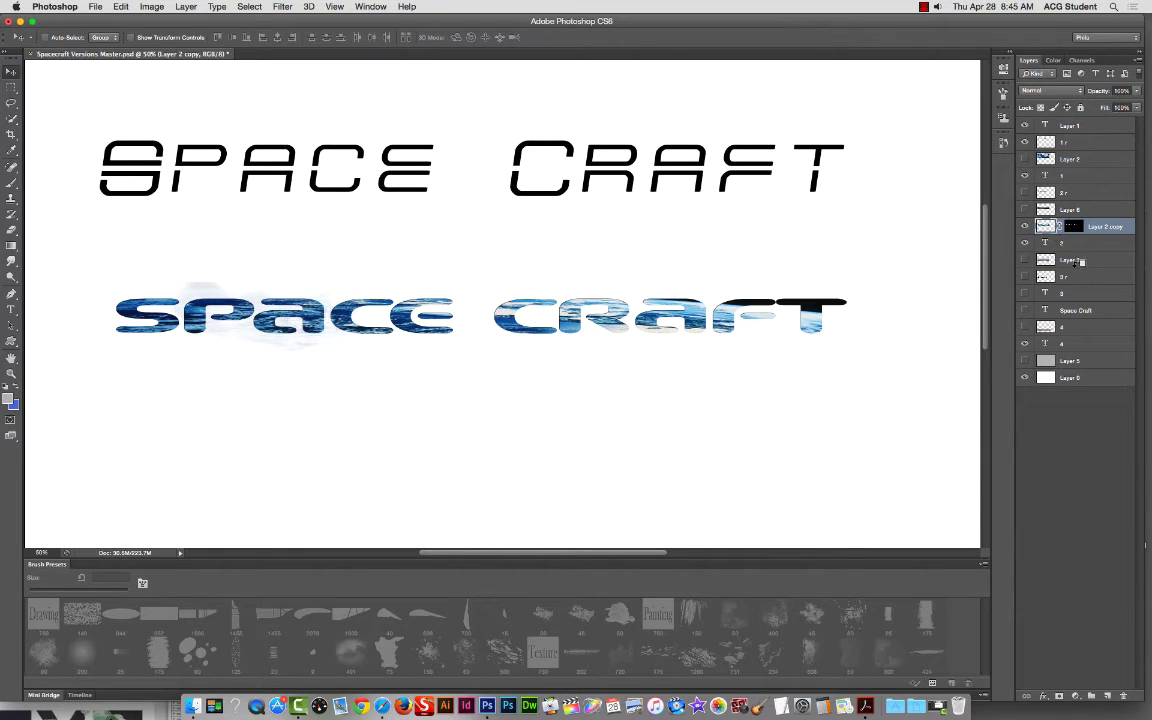
Step: Step back through the edits until the mask is removed from Layer 2 copy, and clear the lettering selection
key(super+alt+z)
key(super+alt+z)
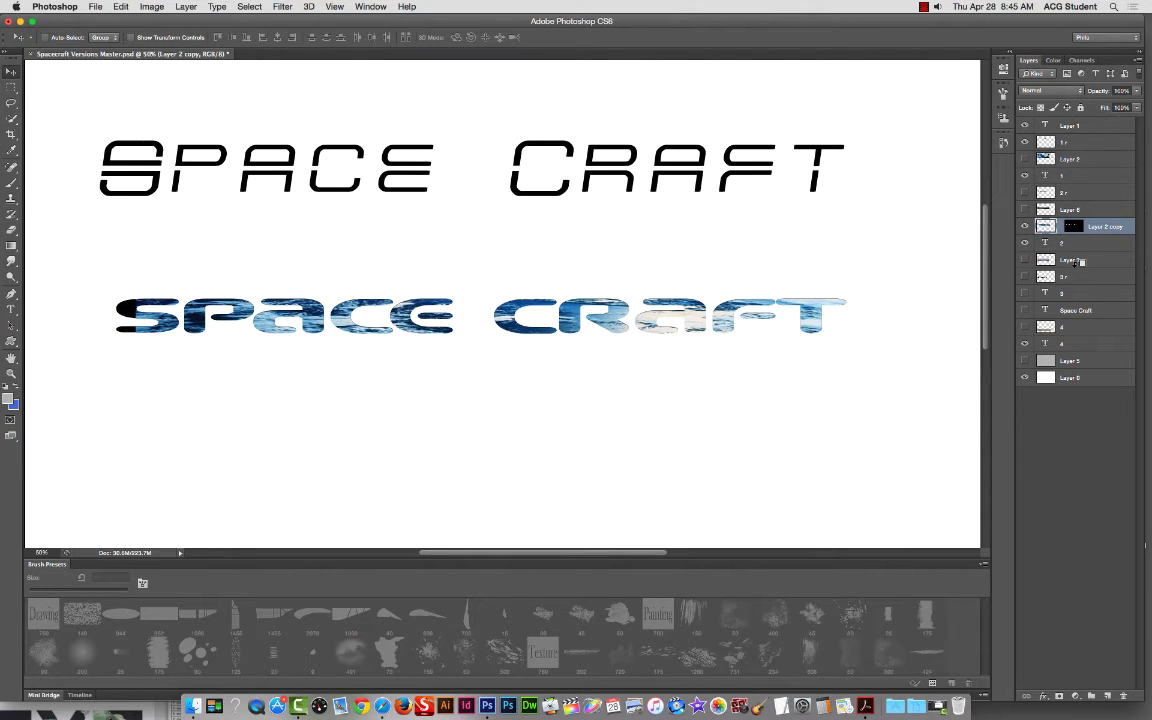
key(super+alt+z)
key(super+alt+z)
key(super+alt+z)
key(super+alt+z)
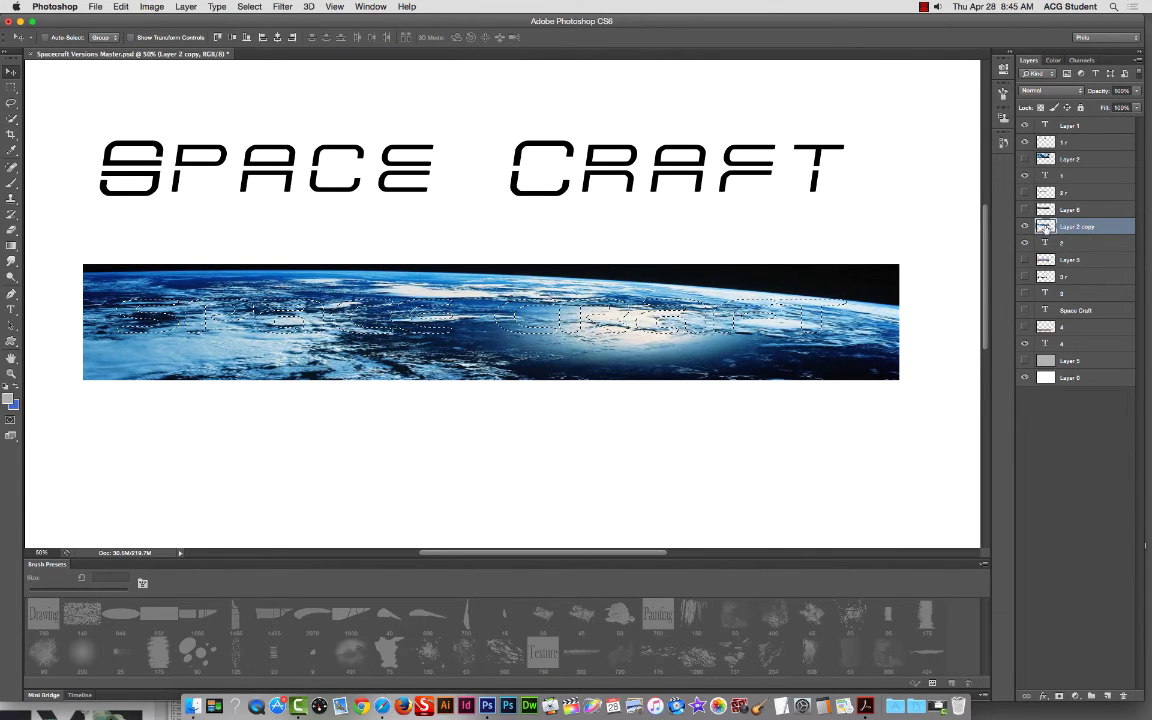
key(super+d)
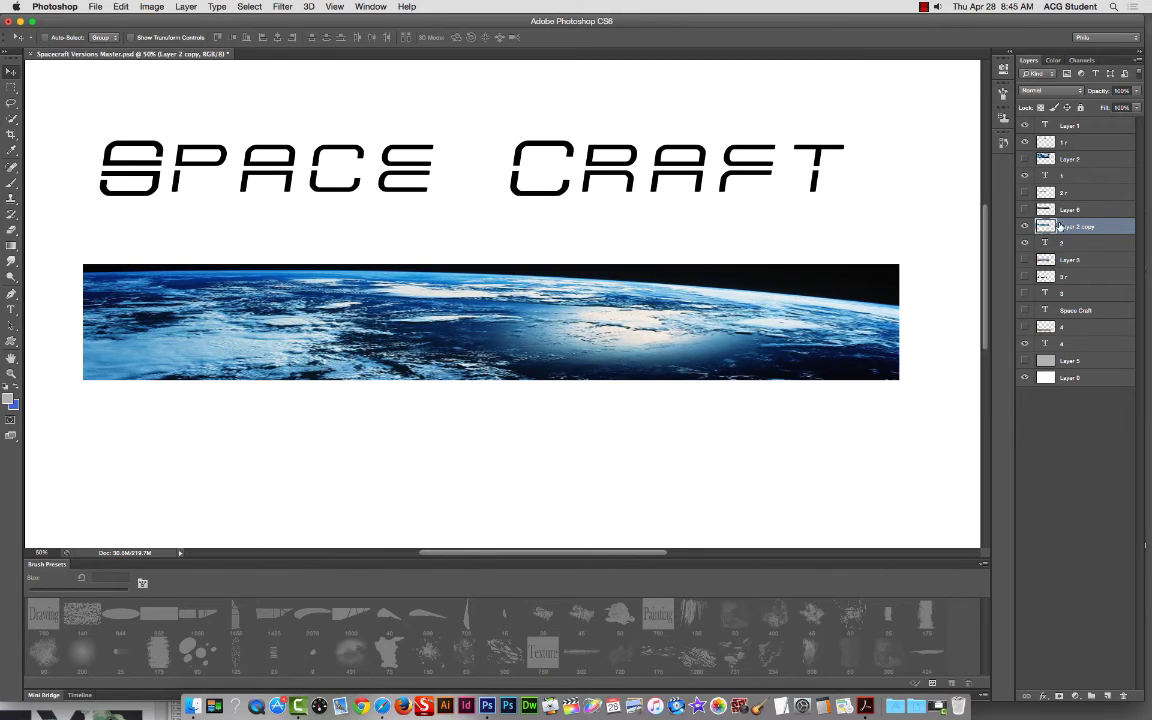
Step: Check the Layer 2 copy Earth image's visibility and enlarge it to about 104% width and 141% height with Free Transform
click(1024, 226)
click(1024, 226)
click(1024, 226)
click(1024, 226)
key(super+t)
drag(490, 265, 492, 240)
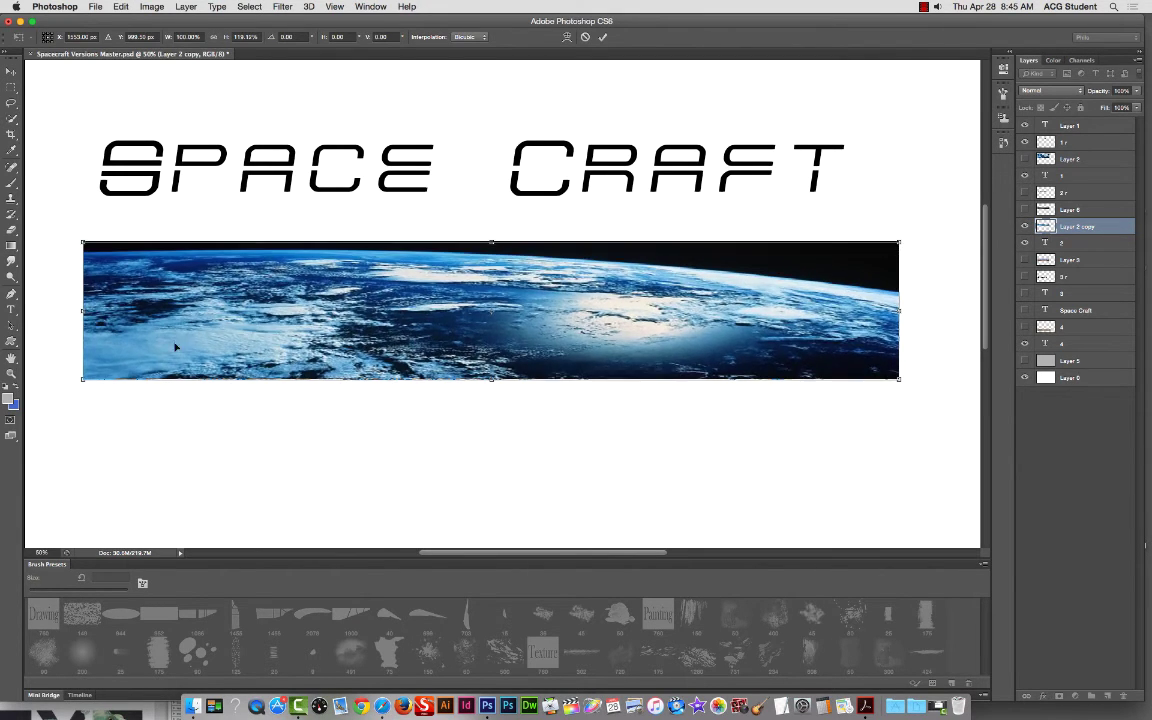
drag(82, 380, 48, 405)
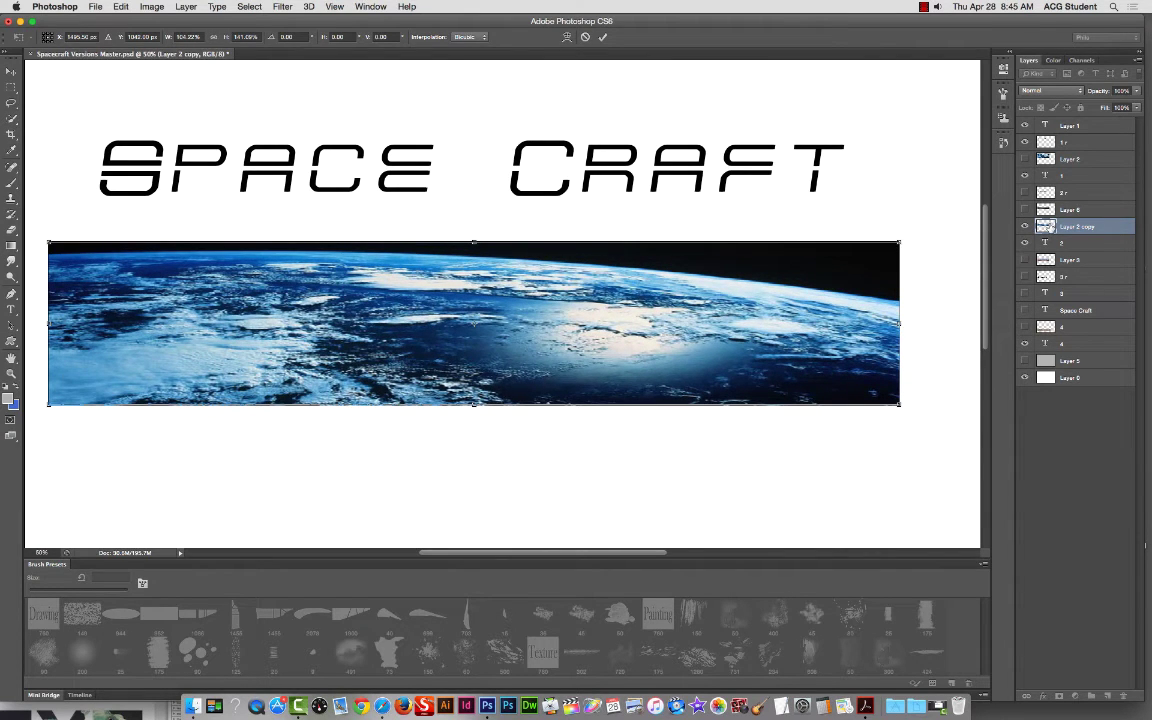
key(Return)
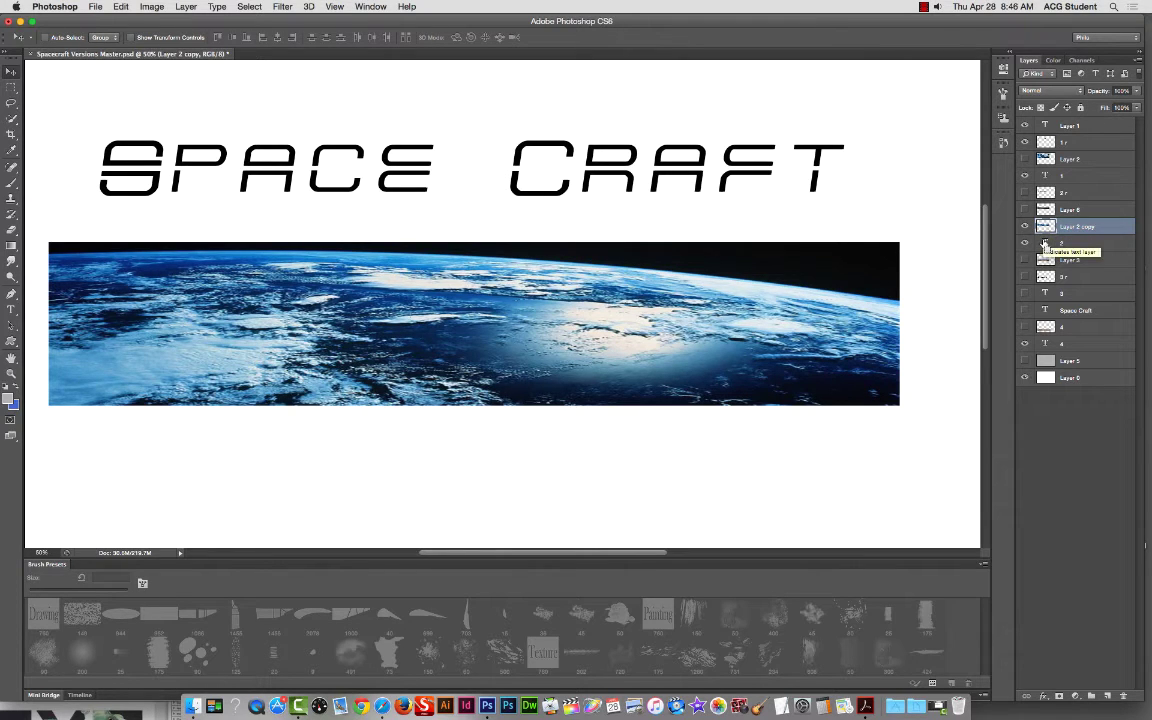
Step: Mask Layer 2 copy with the letter outlines of text layer 2 and reposition the masked Earth image over the lettering
super+click(1045, 244)
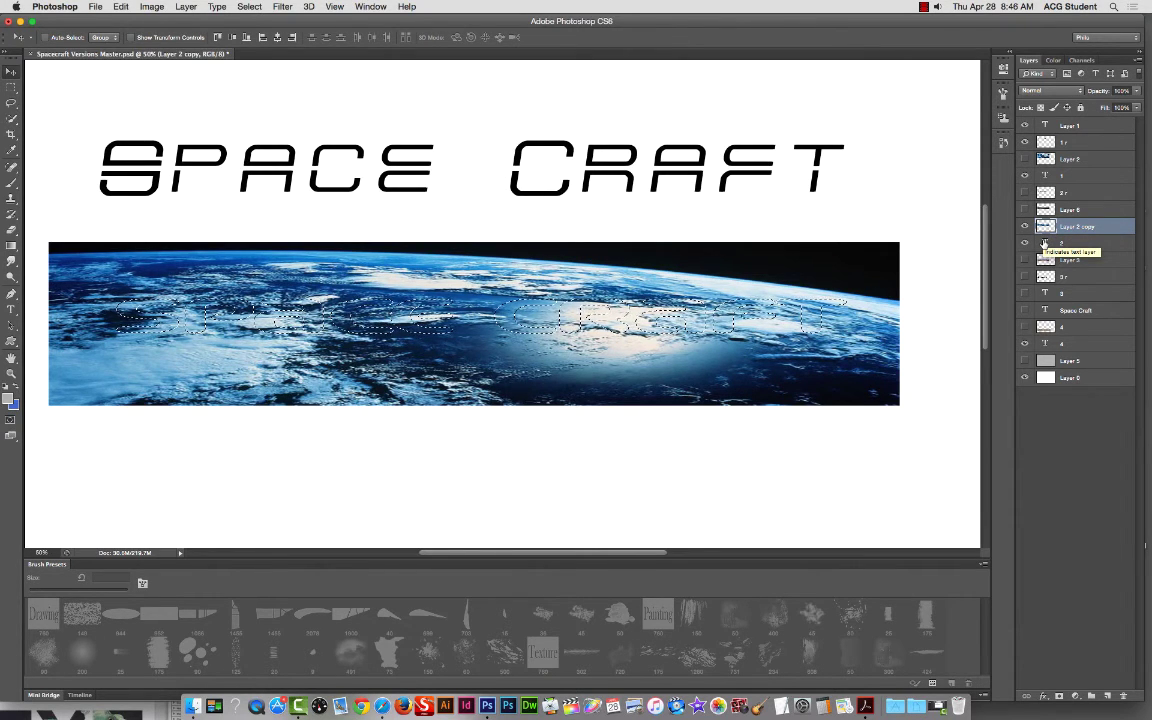
click(1059, 695)
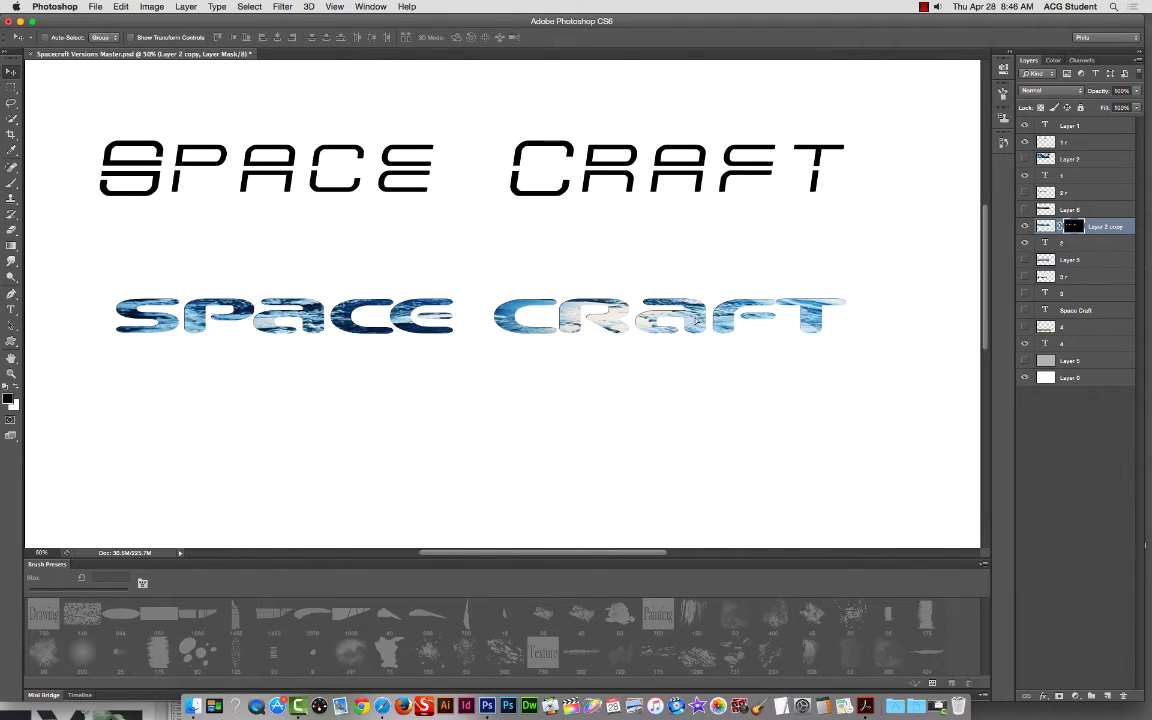
mouse_move(708, 314)
mouse_down()
mouse_move(712, 335)
mouse_move(720, 280)
mouse_move(706, 317)
mouse_up()
click(1045, 226)
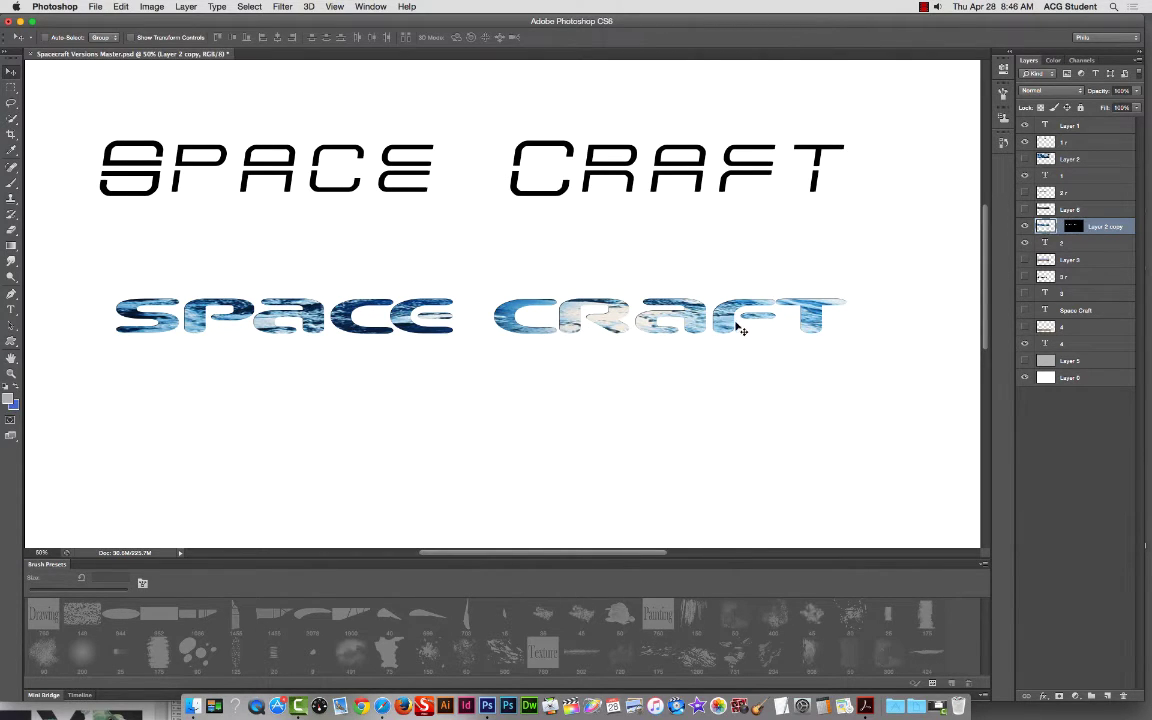
drag(712, 316, 742, 300)
drag(630, 301, 729, 336)
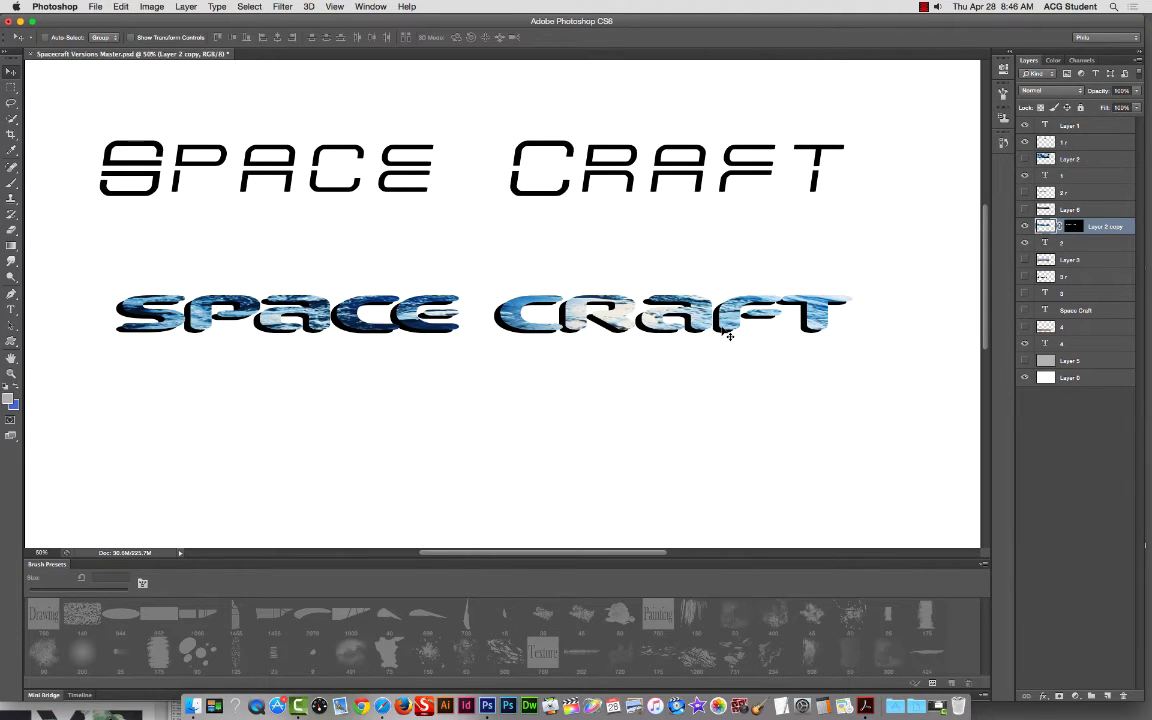
Step: Delete the masked Layer 2 copy
right_click(1112, 228)
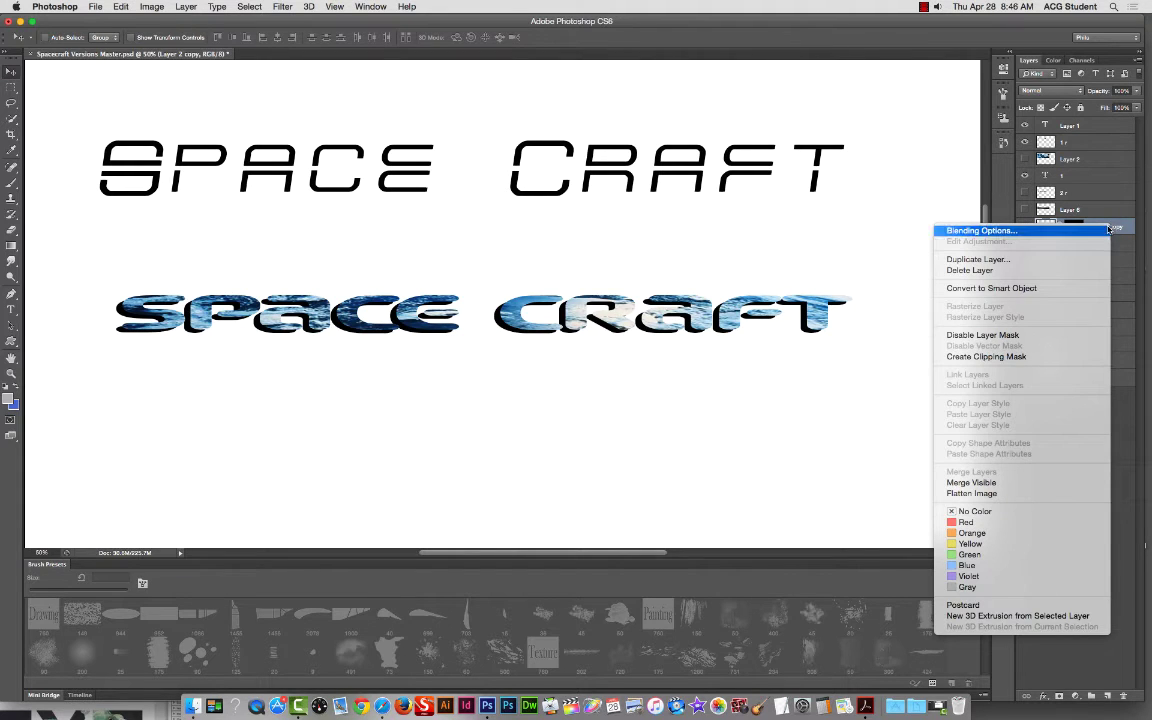
click(1124, 230)
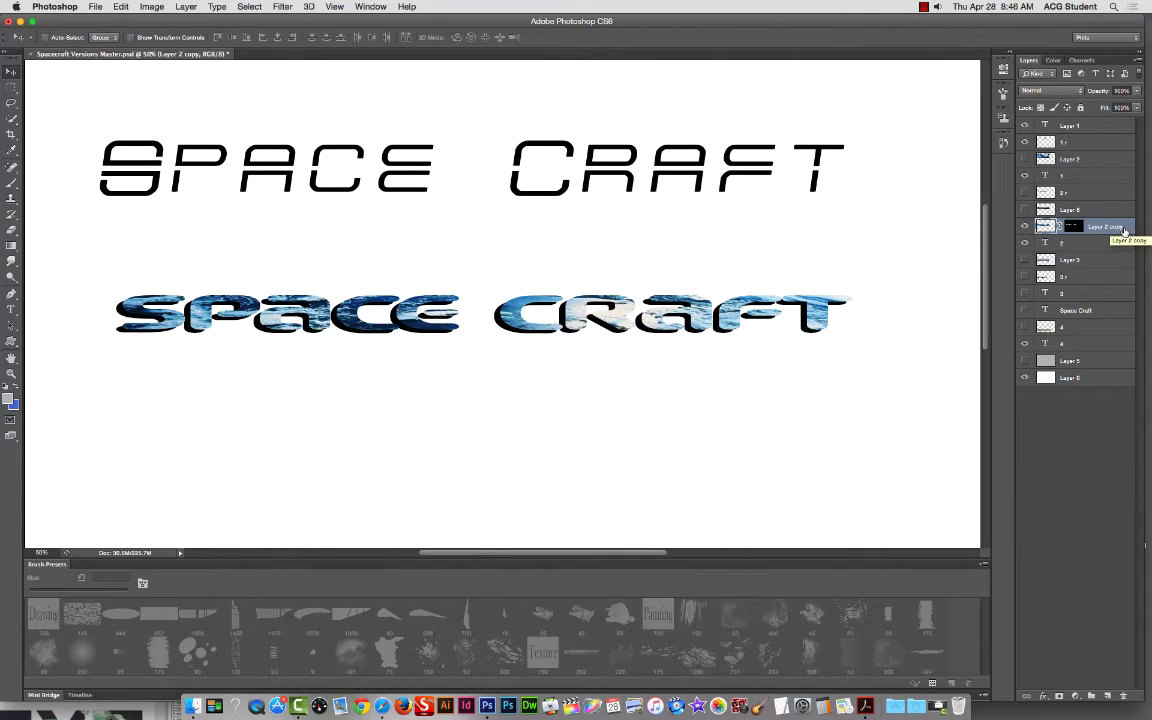
key(Delete)
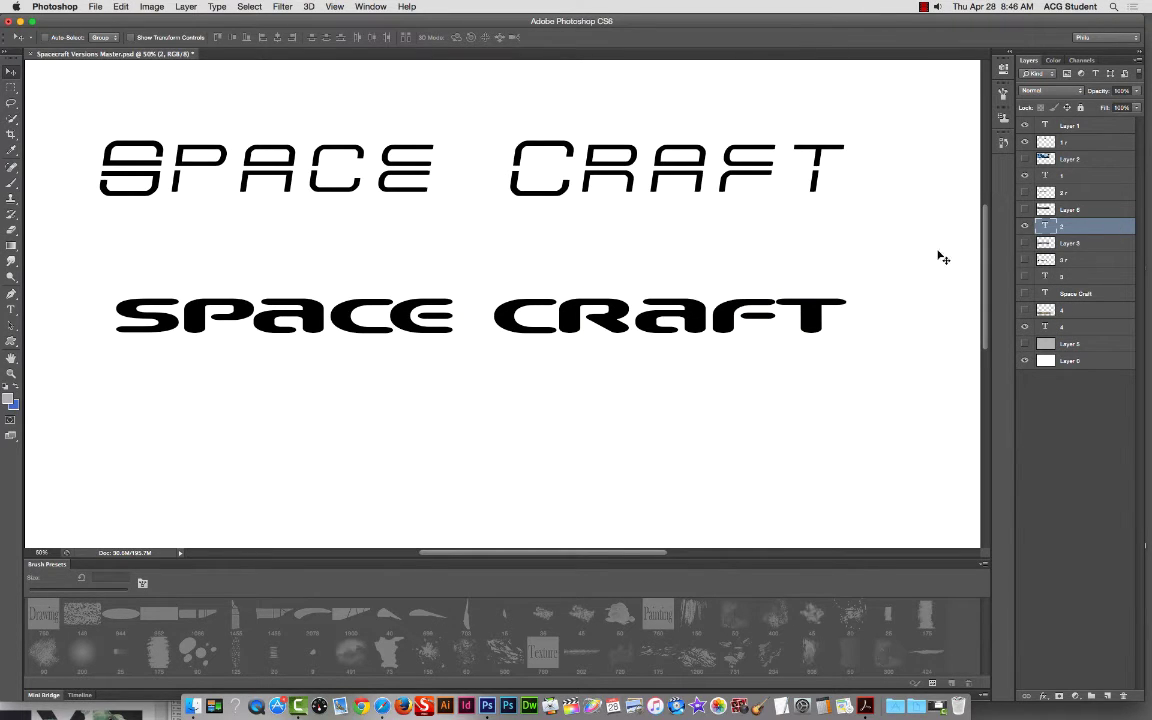
Step: Show the steel texture on Layer 6 and clip it to text layer 2 with a clipping mask
click(1023, 212)
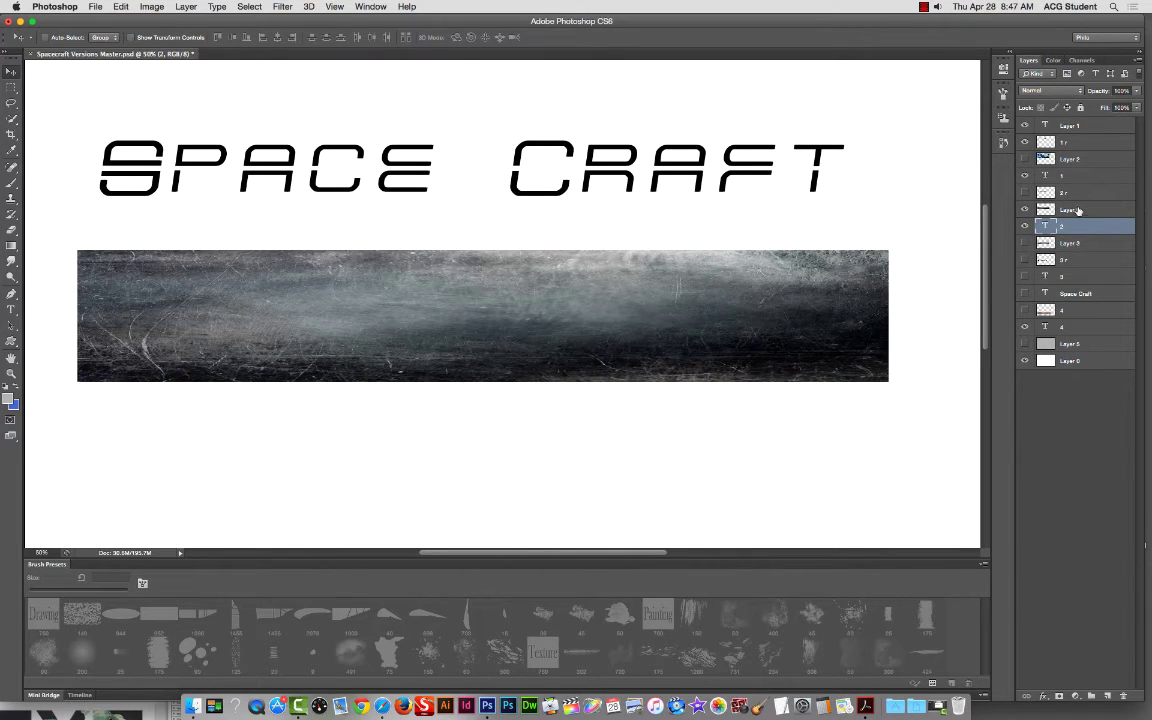
click(1077, 210)
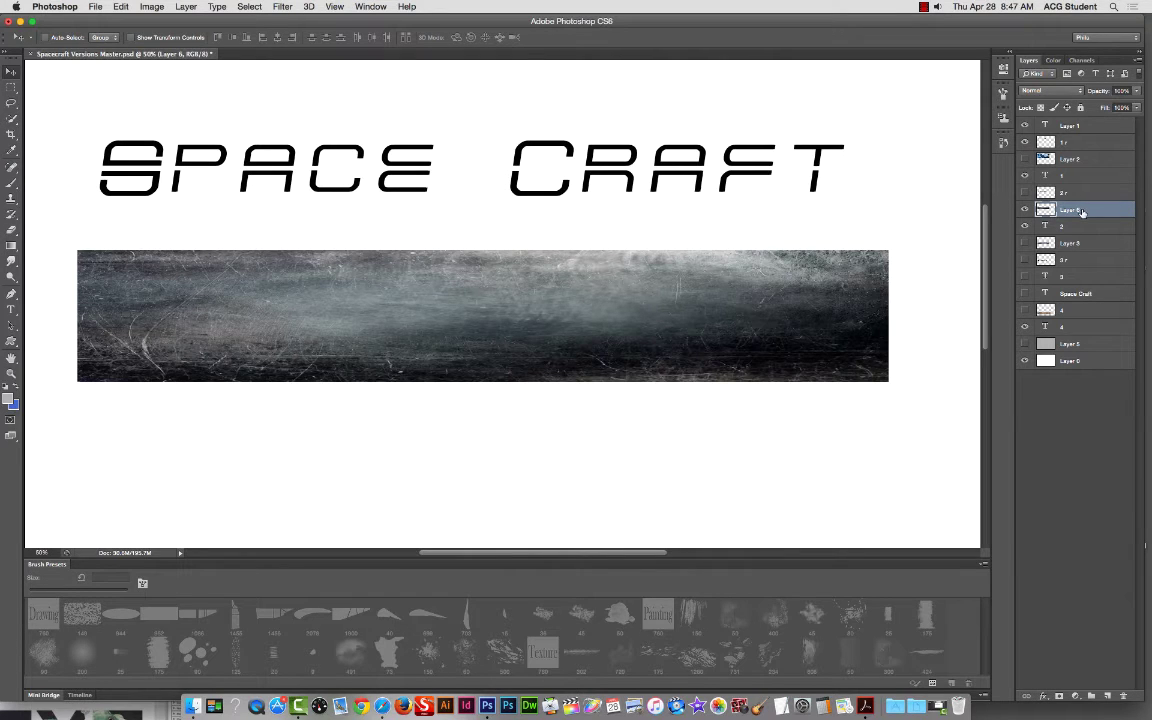
alt+click(1090, 202)
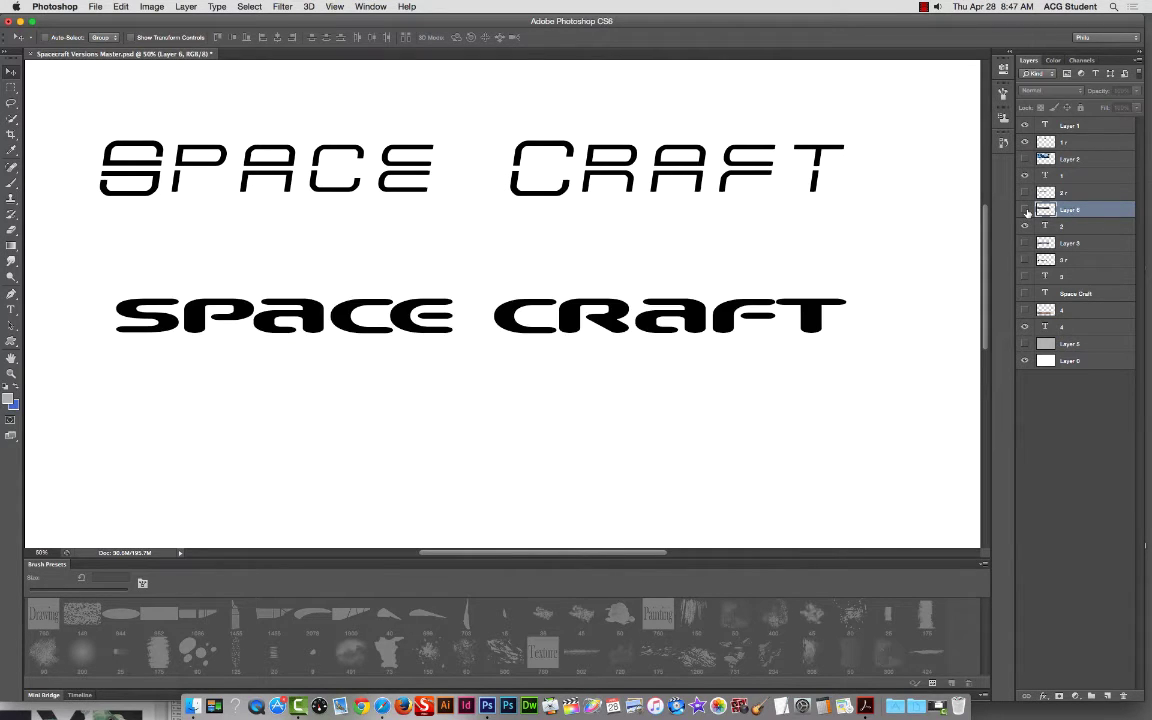
alt+click(1090, 202)
right_click(1090, 202)
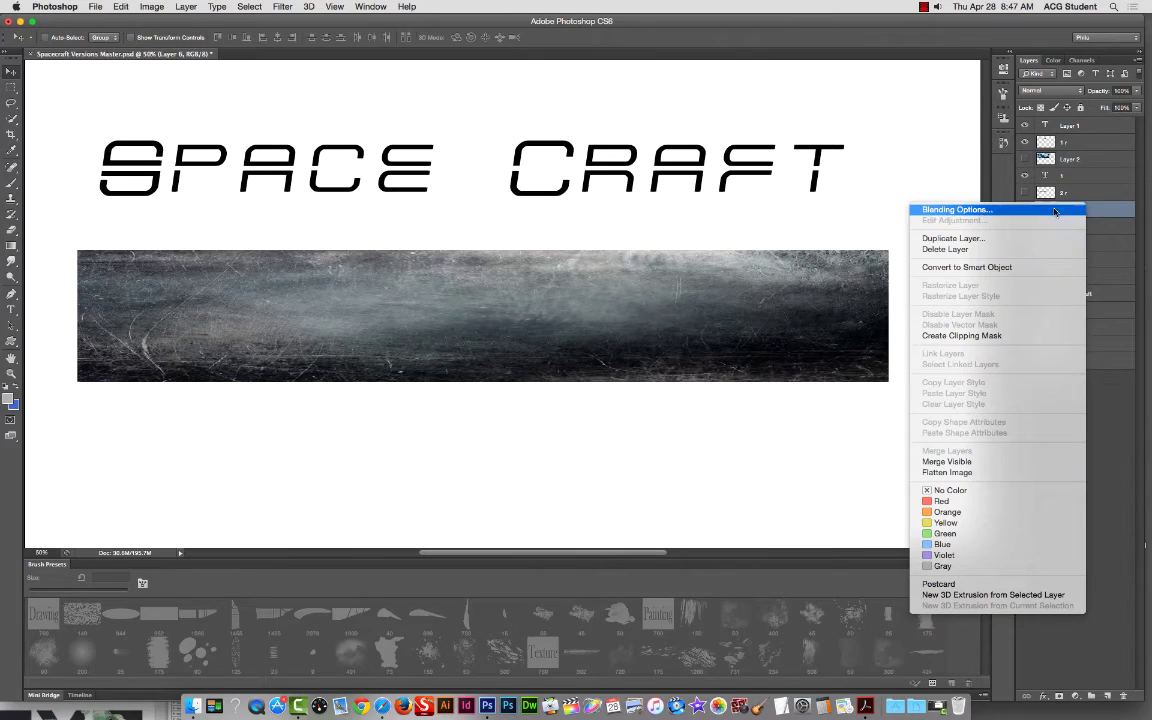
click(985, 337)
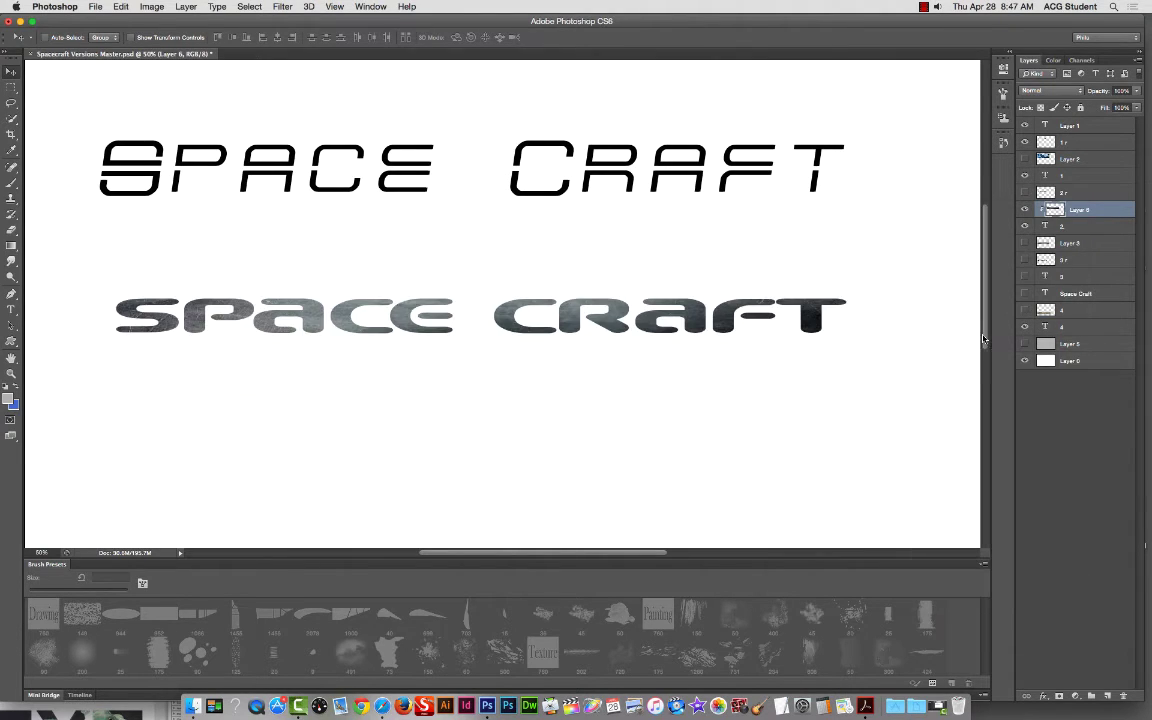
Step: Rename the clipped Layer 6 as Steel Clip Mask
double_click(1081, 209)
text(2)
text( Ma)
text(sk)
key(Return)
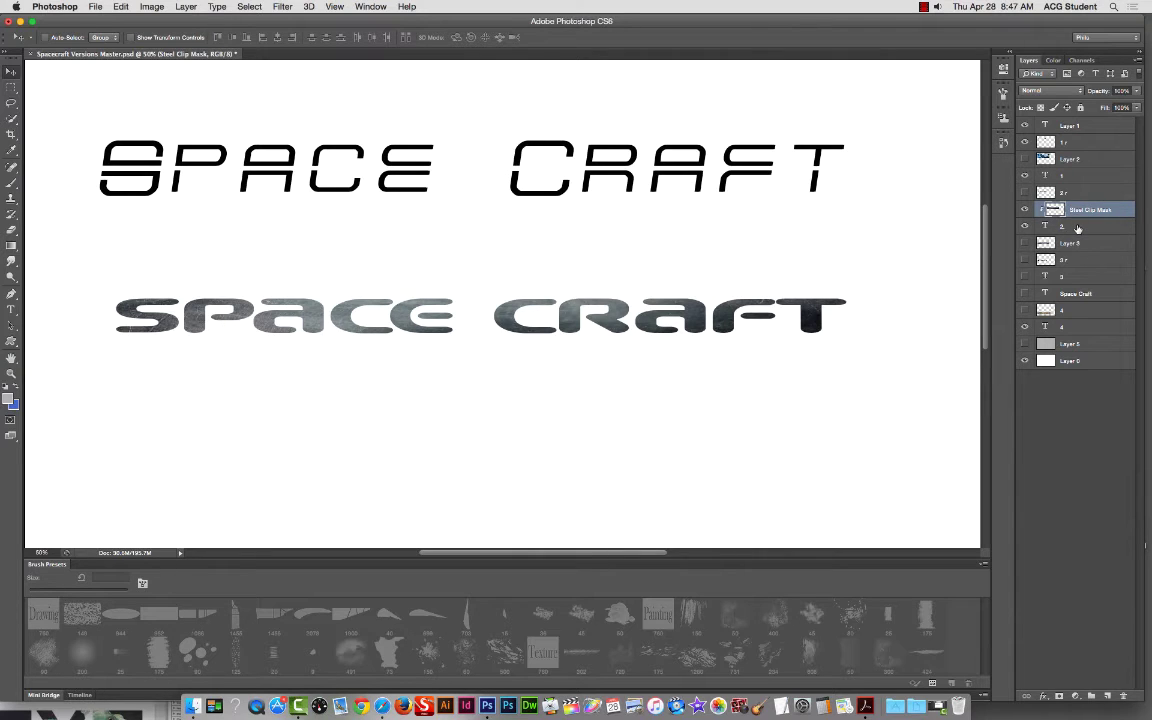
Step: Try merging Steel Clip Mask with the text layer beneath it, toggle the merged layer's visibility, and undo the merge
key(super+e)
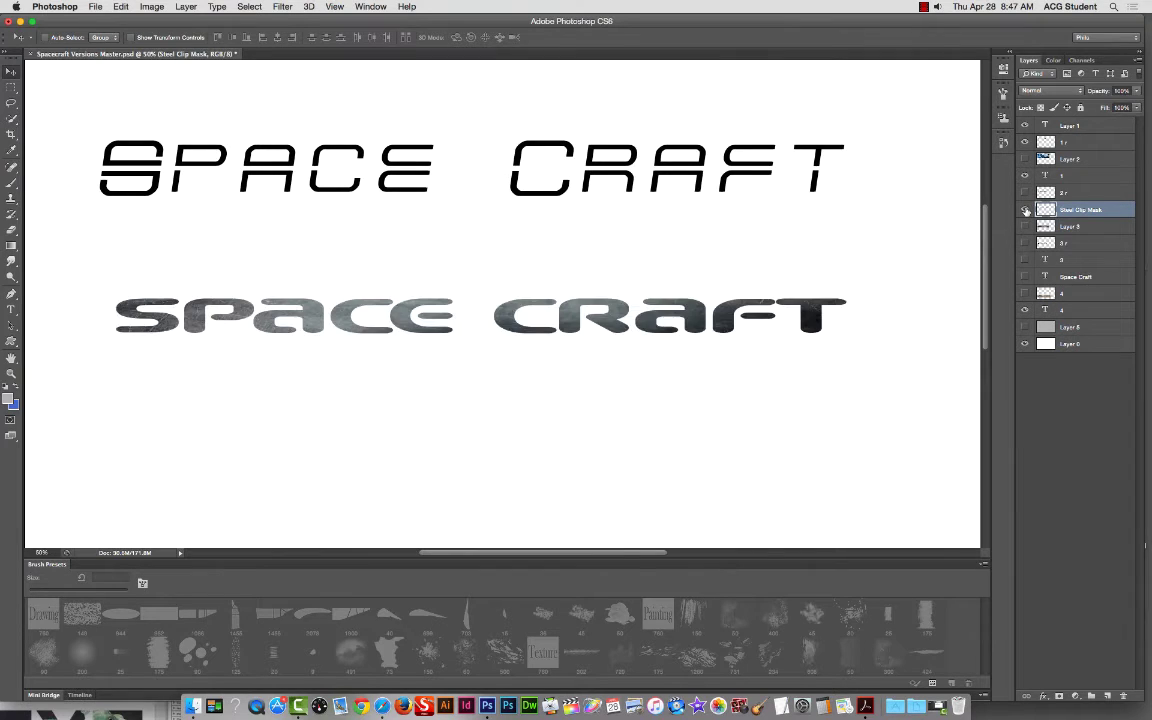
click(1024, 210)
click(1024, 210)
key(super+z)
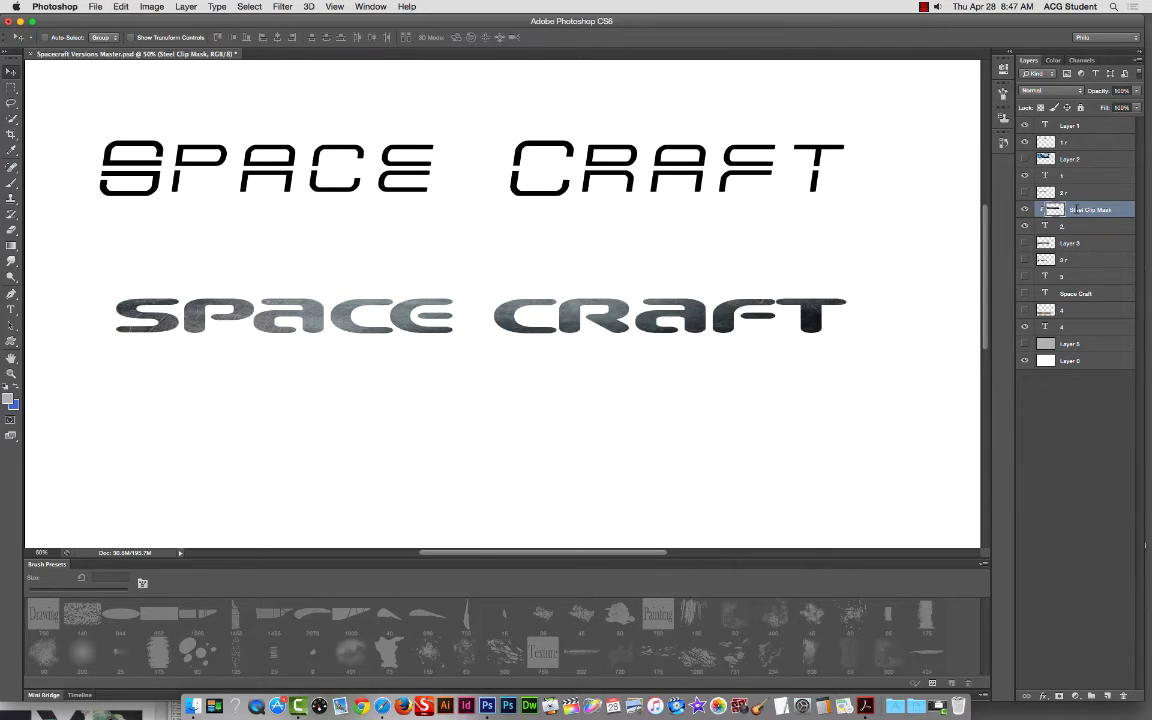
Step: Rename the clipped steel layer as Steel Clip Mask 2
double_click(1072, 211)
click(1113, 208)
text(2)
key(Return)
Step: Duplicate Steel Clip Mask 2 together with text layer 2 and hide the two original layers
shift+click(1076, 228)
right_click(1076, 228)
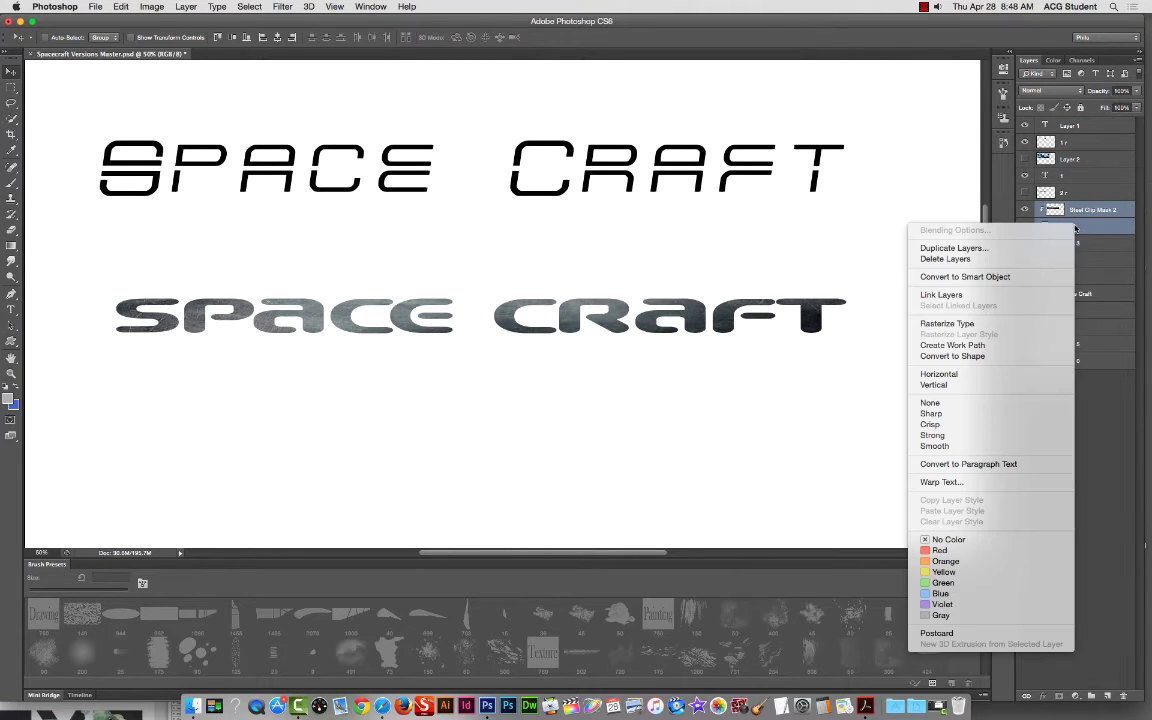
click(975, 247)
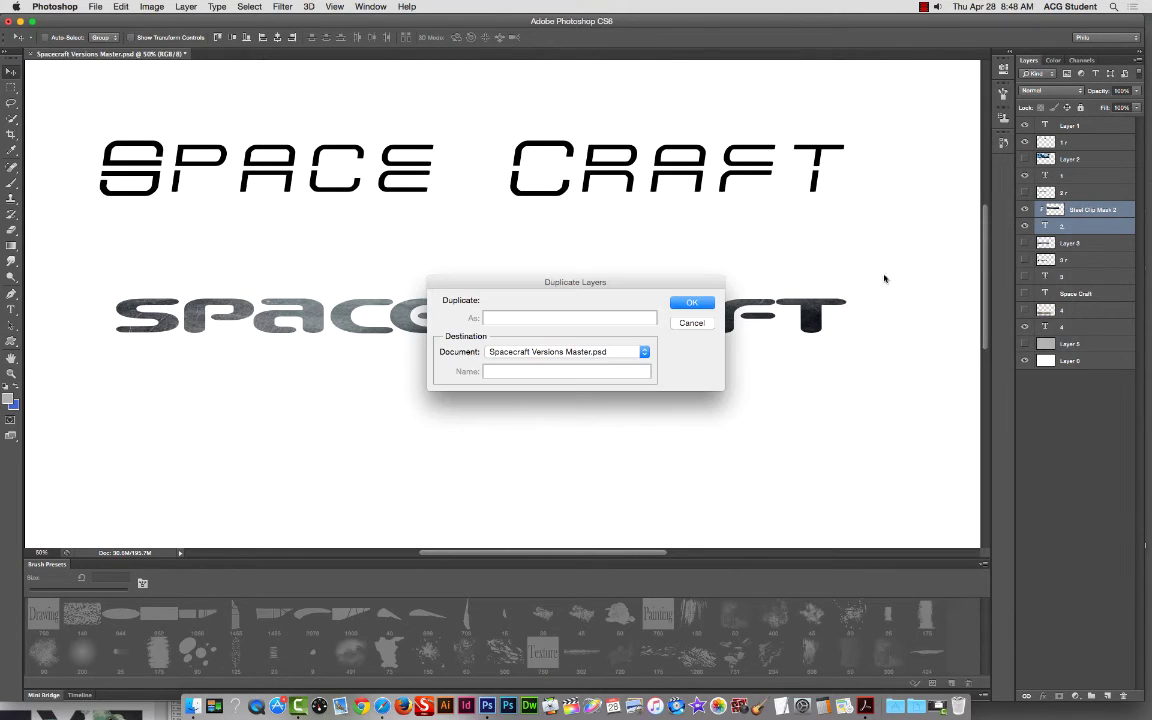
click(690, 304)
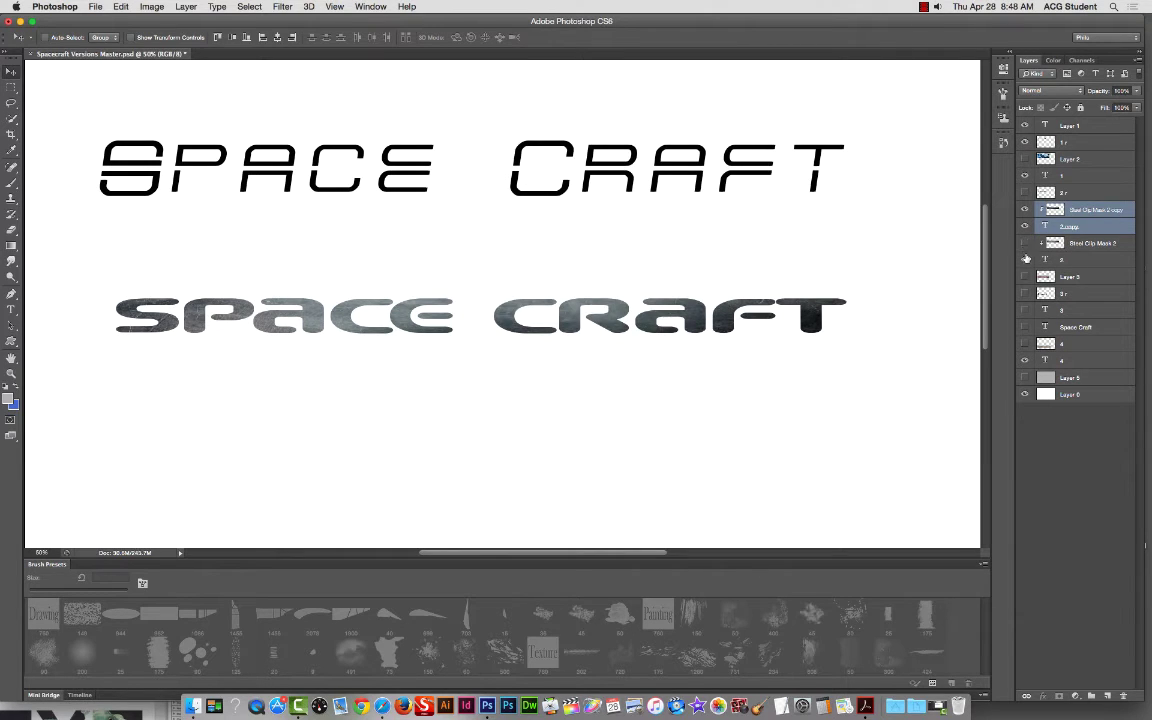
Step: Try repositioning Steel Clip Mask 2 copy inside the lettering and duplicating it on its own, and undo these edits
click(1087, 211)
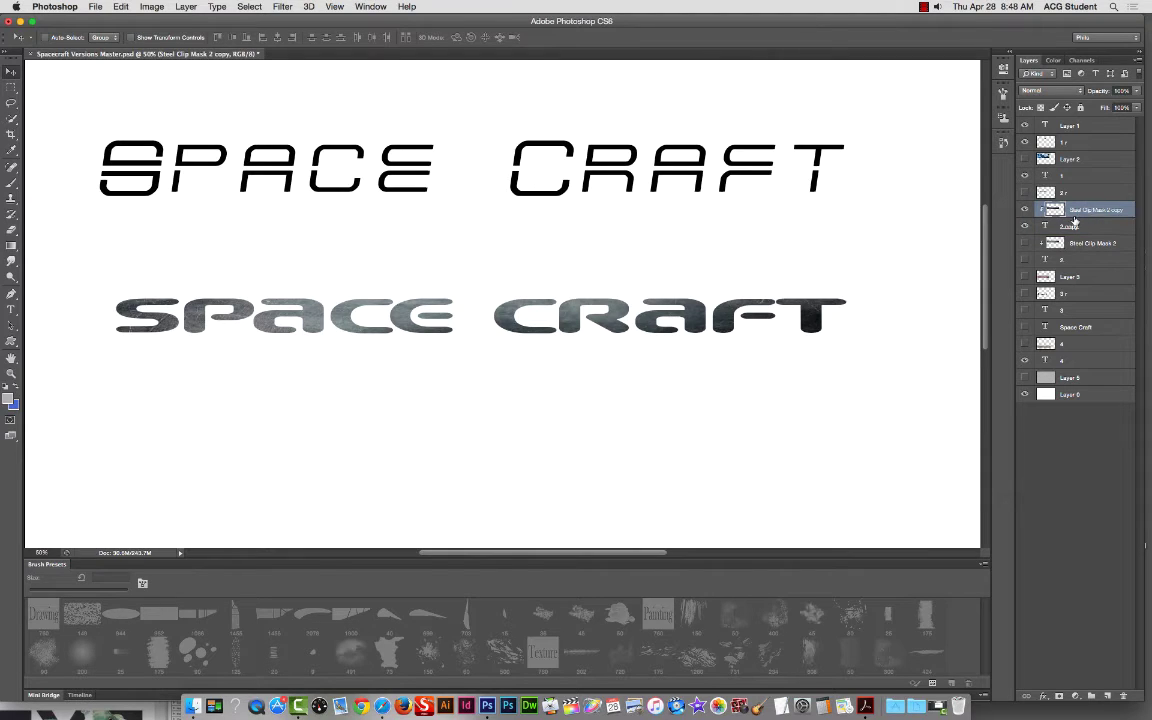
drag(660, 290, 733, 318)
right_click(1086, 209)
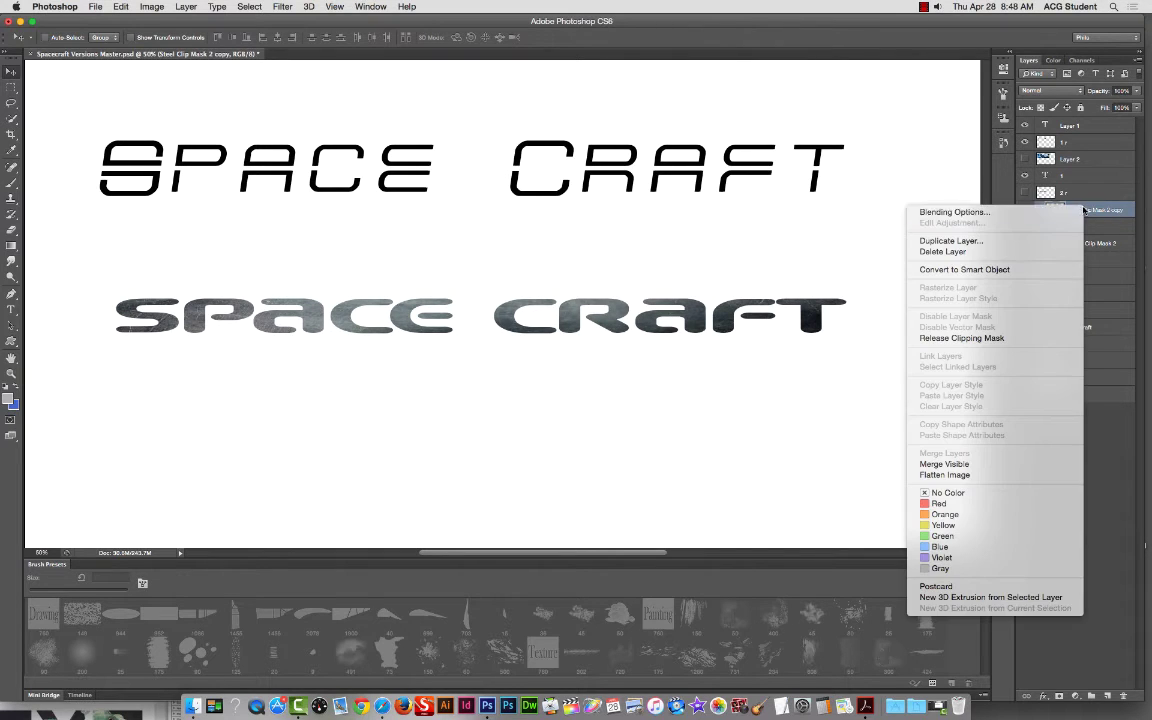
click(993, 240)
key(Return)
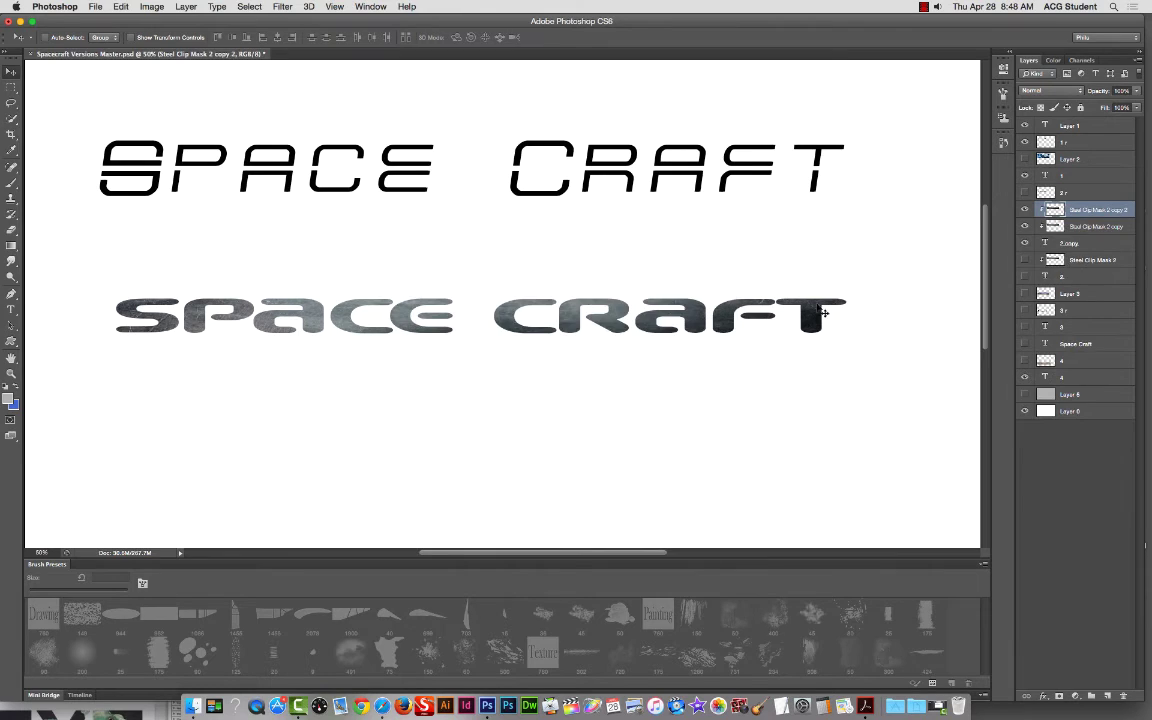
drag(822, 313, 684, 378)
key(super+z)
key(super+z)
Step: Duplicate Steel Clip Mask 2 copy and its text layer 2 copy together within the same document
right_click(1083, 206)
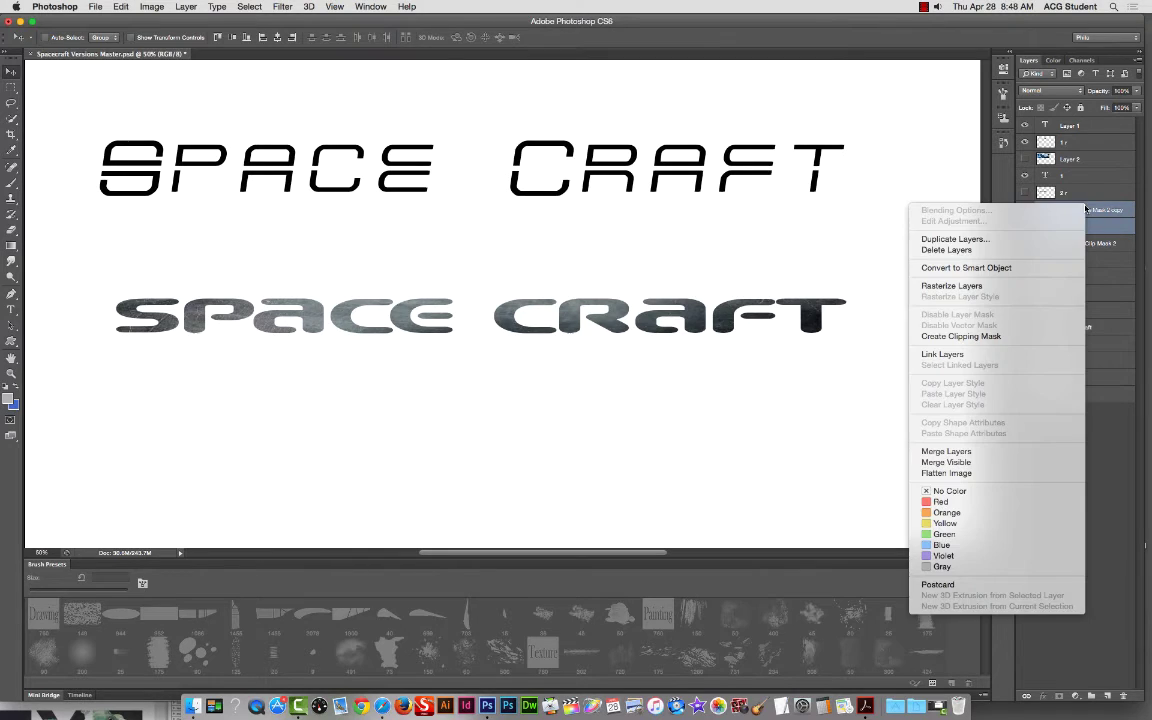
click(986, 239)
click(691, 305)
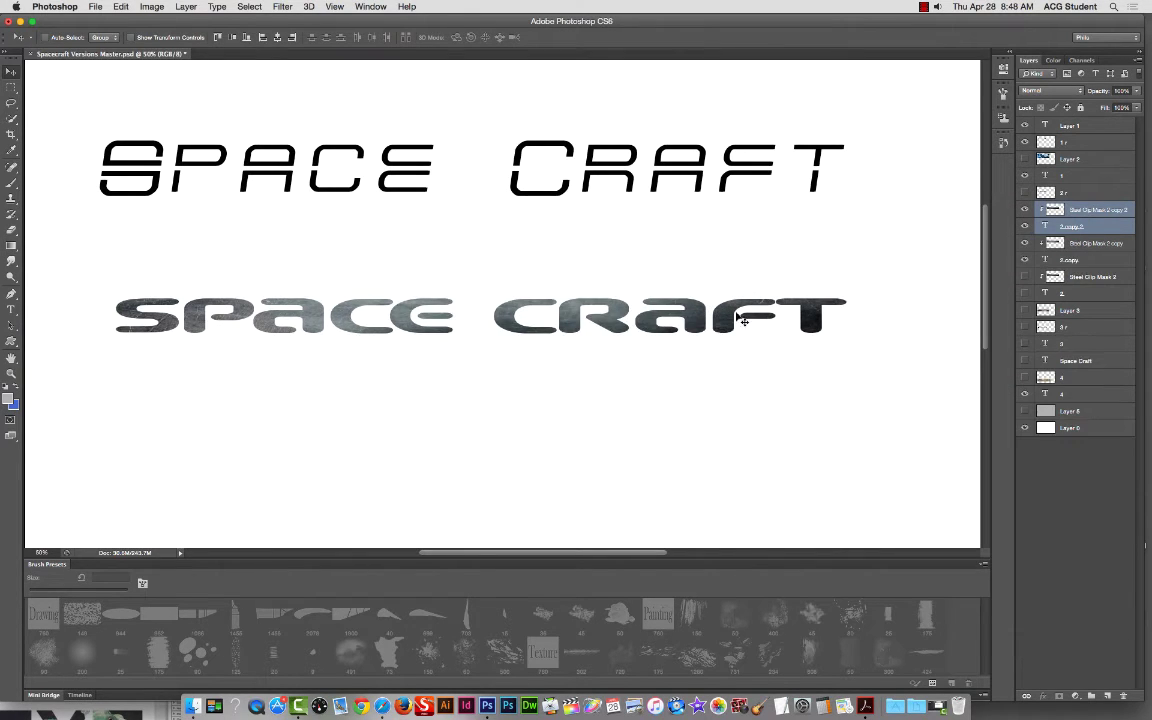
Step: Merge the newly duplicated steel and text pair into one layer and move it below the clipped lettering, offset slightly right
key(ctrl+e)
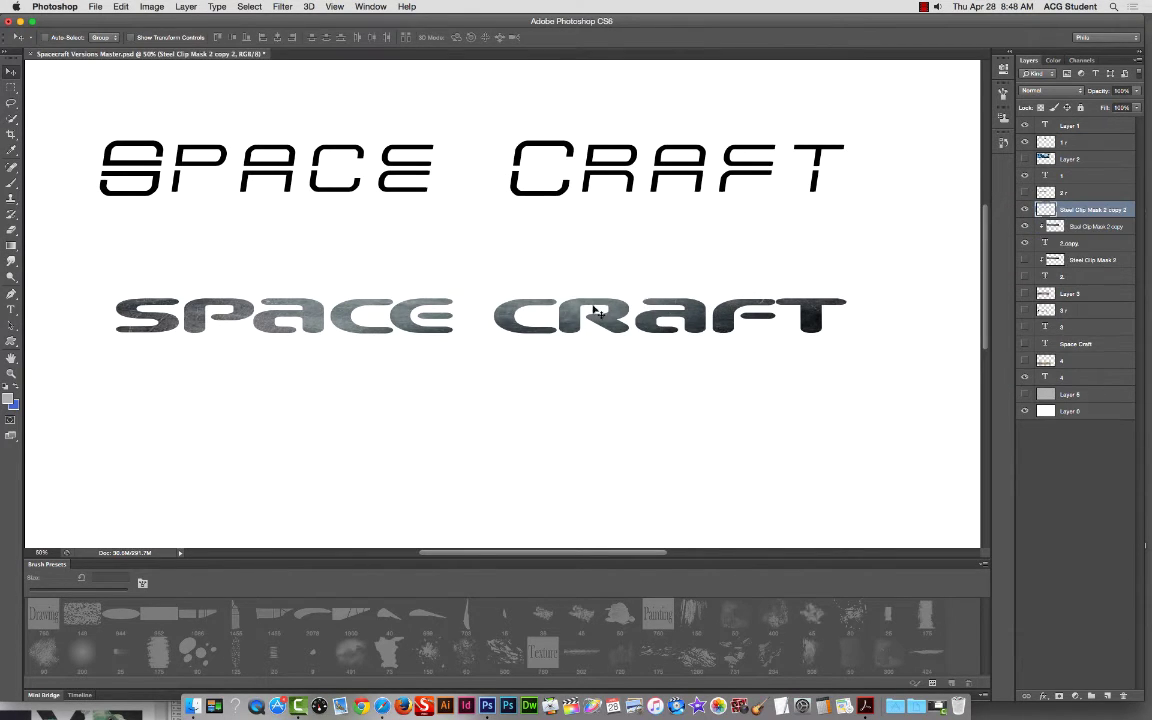
drag(582, 323, 630, 390)
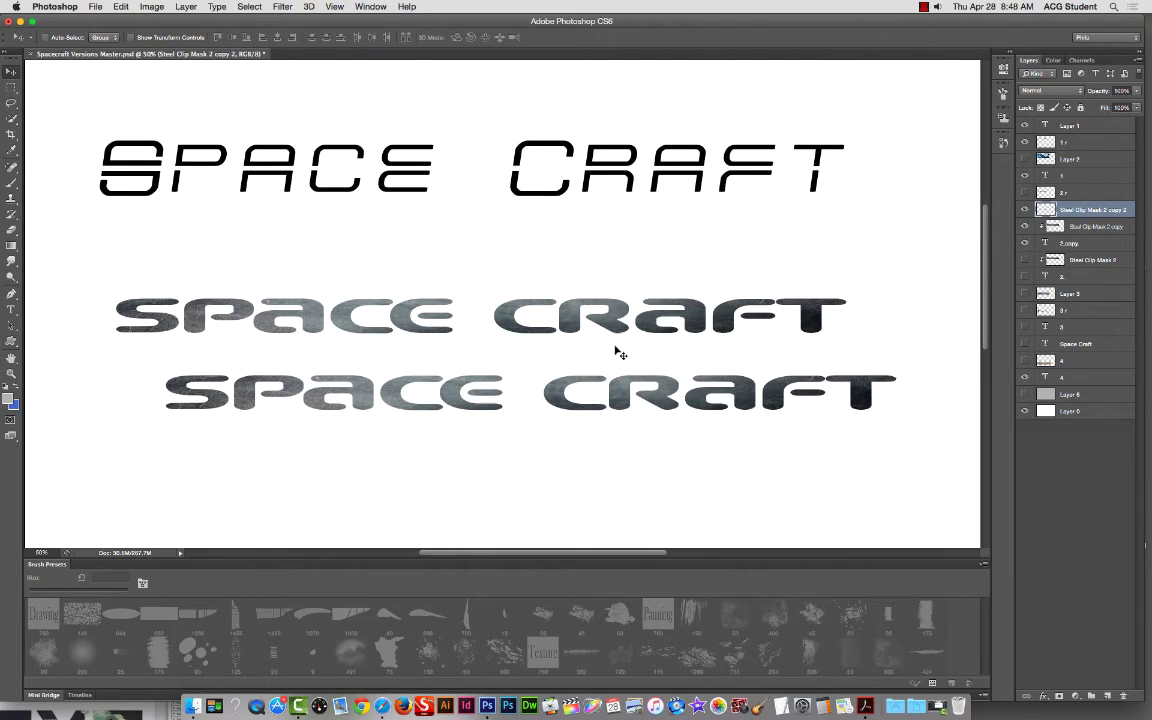
Step: Select Steel Clip Mask 2 copy and the 2 copy text layer through the lettering and check the text layer's visibility
right_click(697, 310)
click(748, 313)
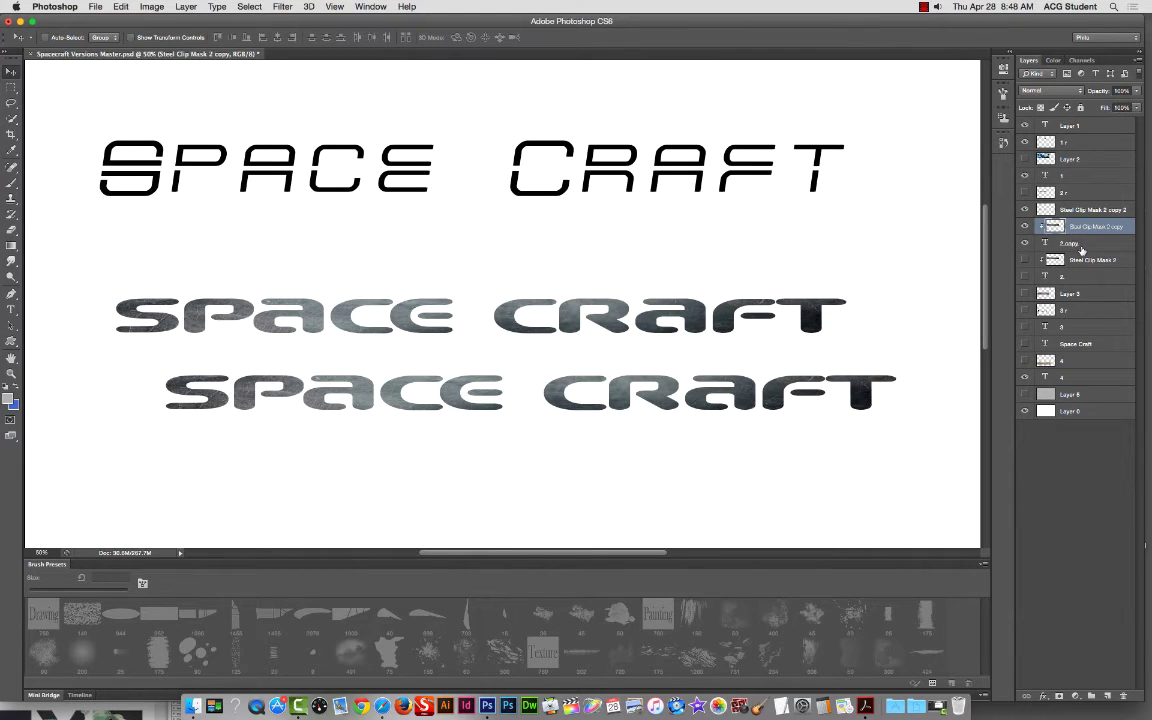
right_click(812, 312)
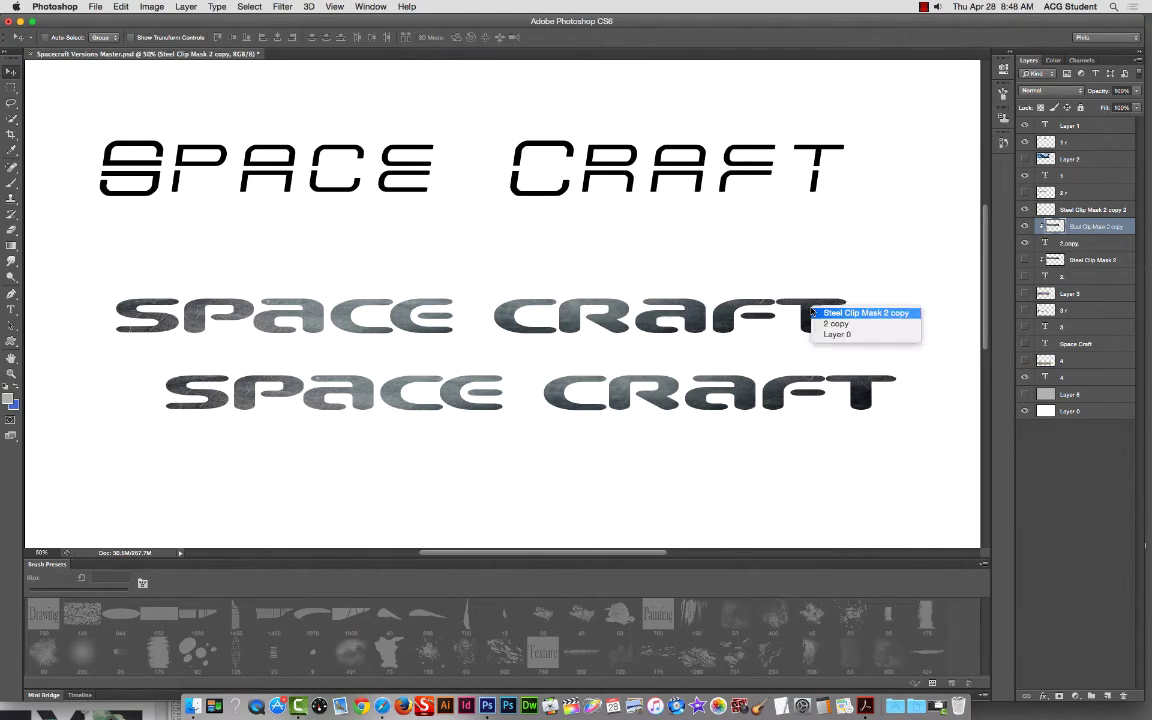
click(836, 324)
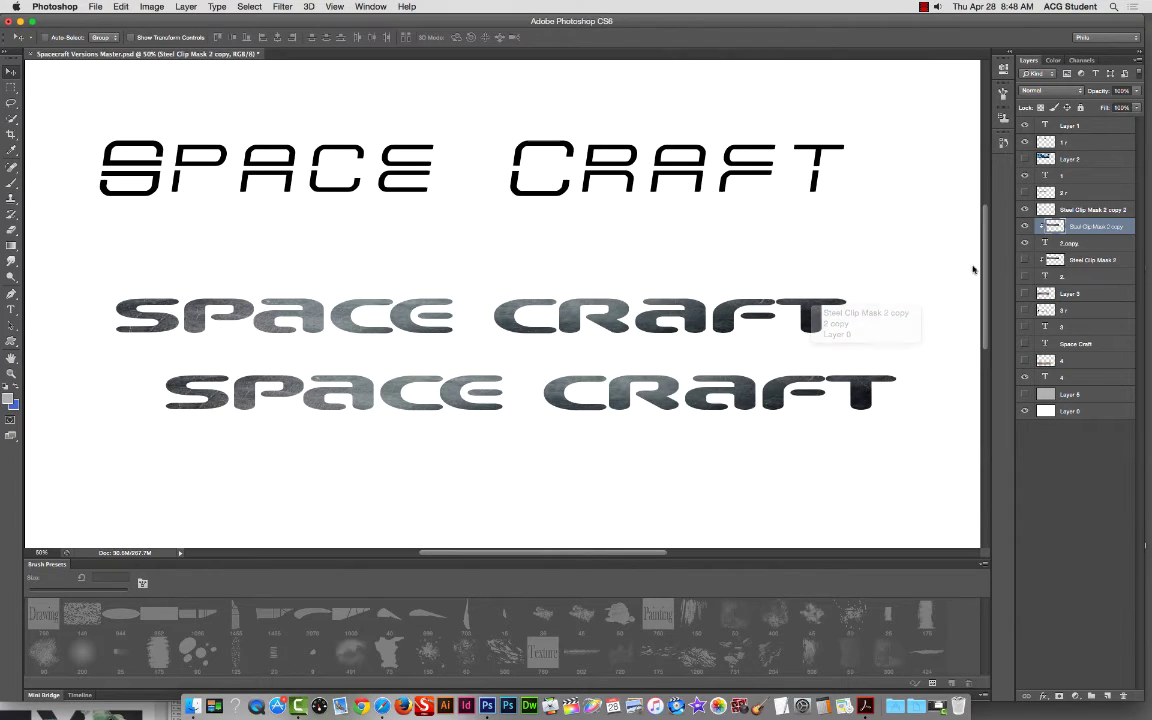
click(1022, 243)
click(1022, 243)
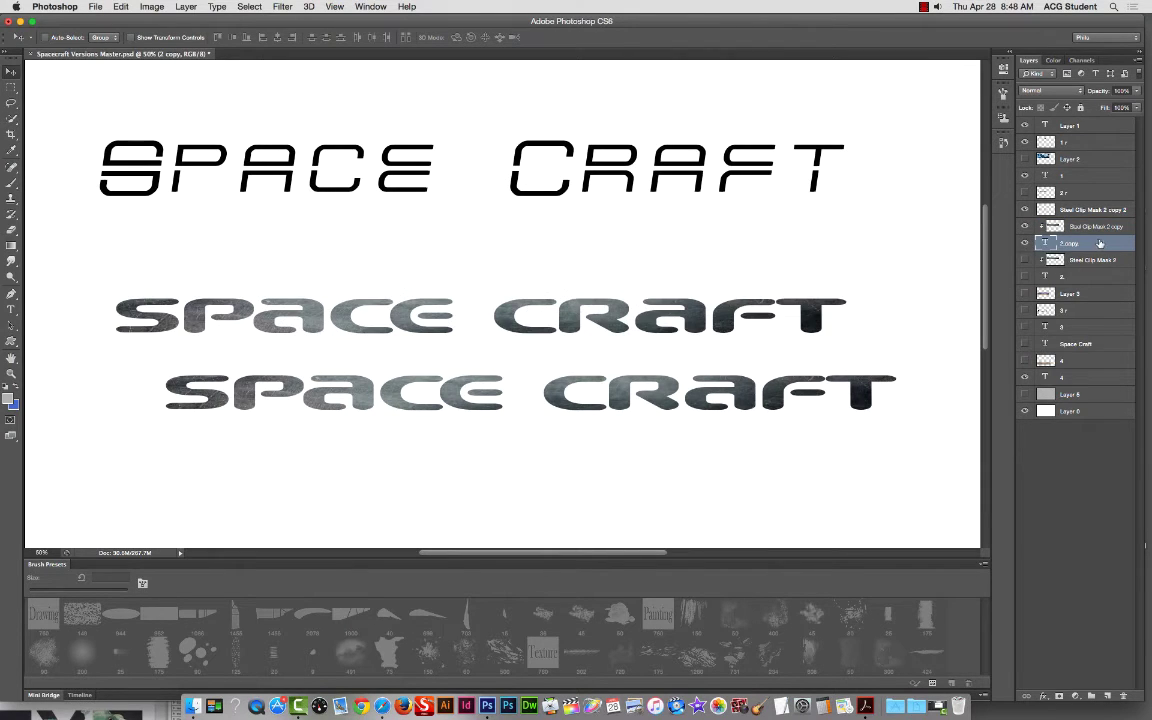
right_click(1053, 245)
click(1028, 263)
key(Return)
key(ctrl+alt+g)
Step: Duplicate the hidden text layer 2 beneath Steel Clip Mask 2
click(1076, 277)
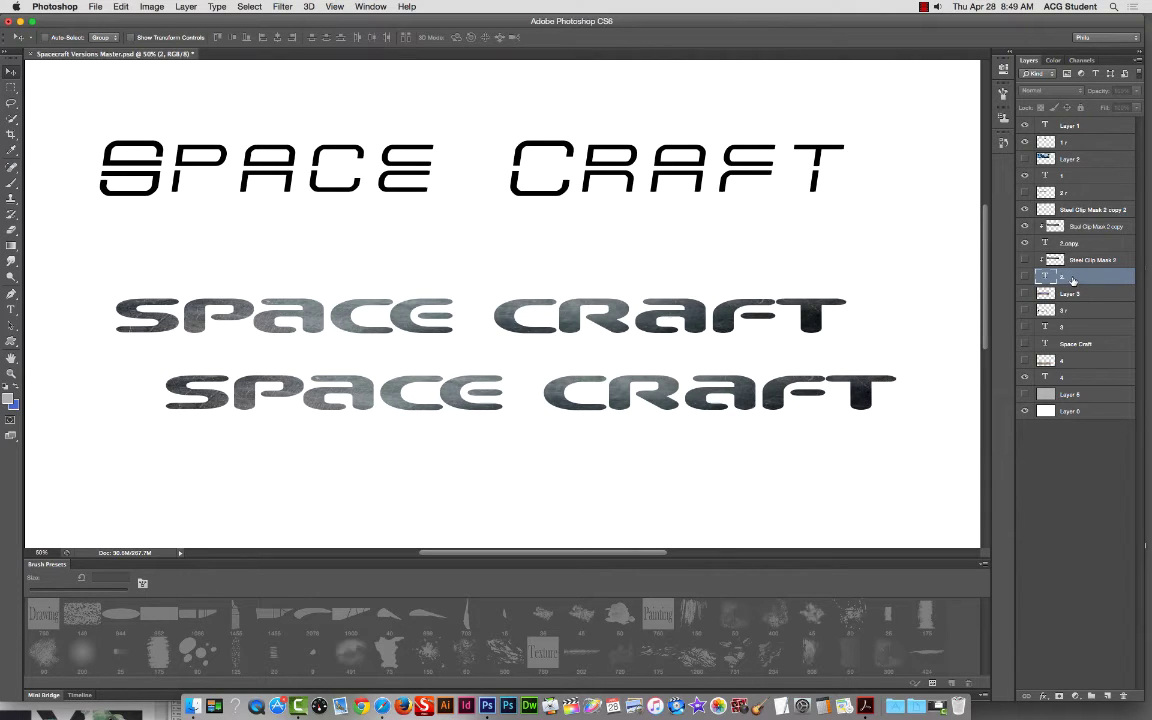
right_click(1072, 278)
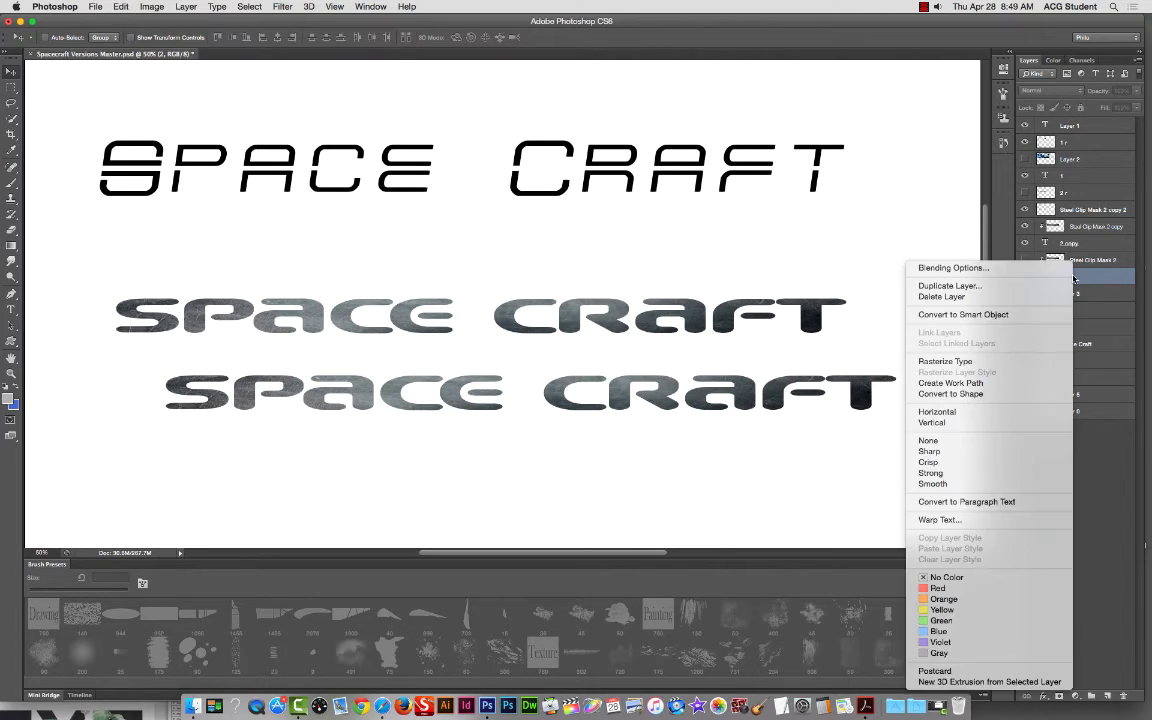
click(995, 287)
key(Return)
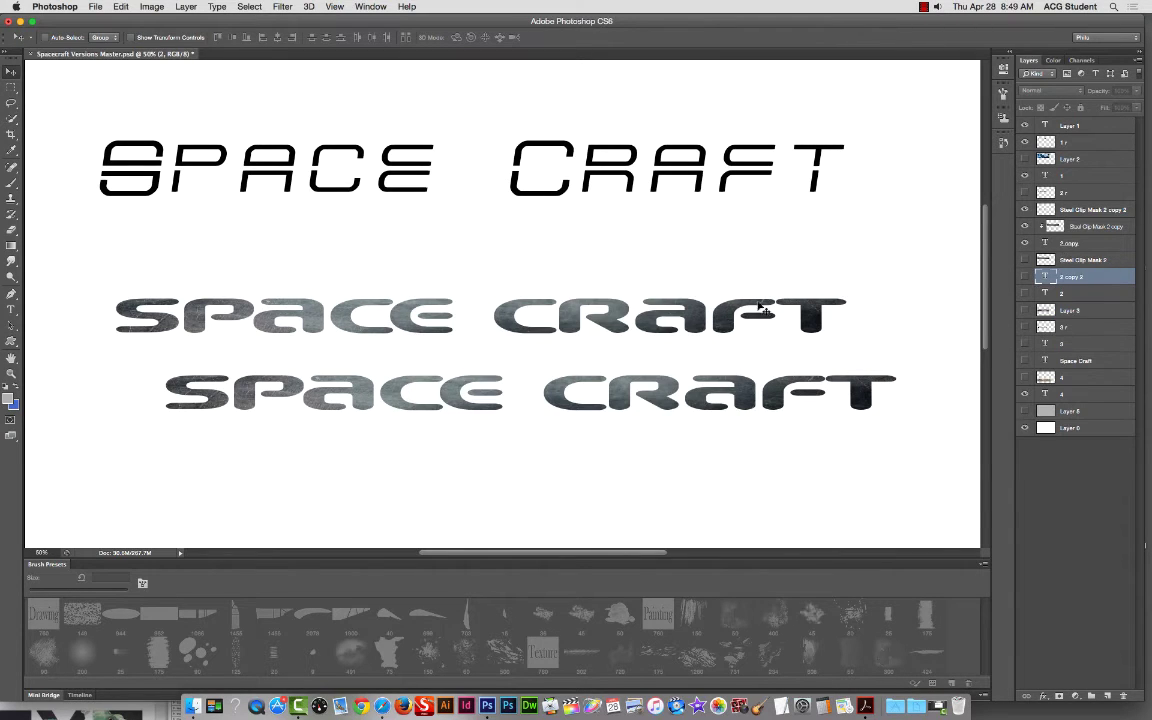
Step: Move the text layer 2 copy 2 directly beneath 2 copy in the layer stack and make it visible
drag(1086, 286, 960, 240)
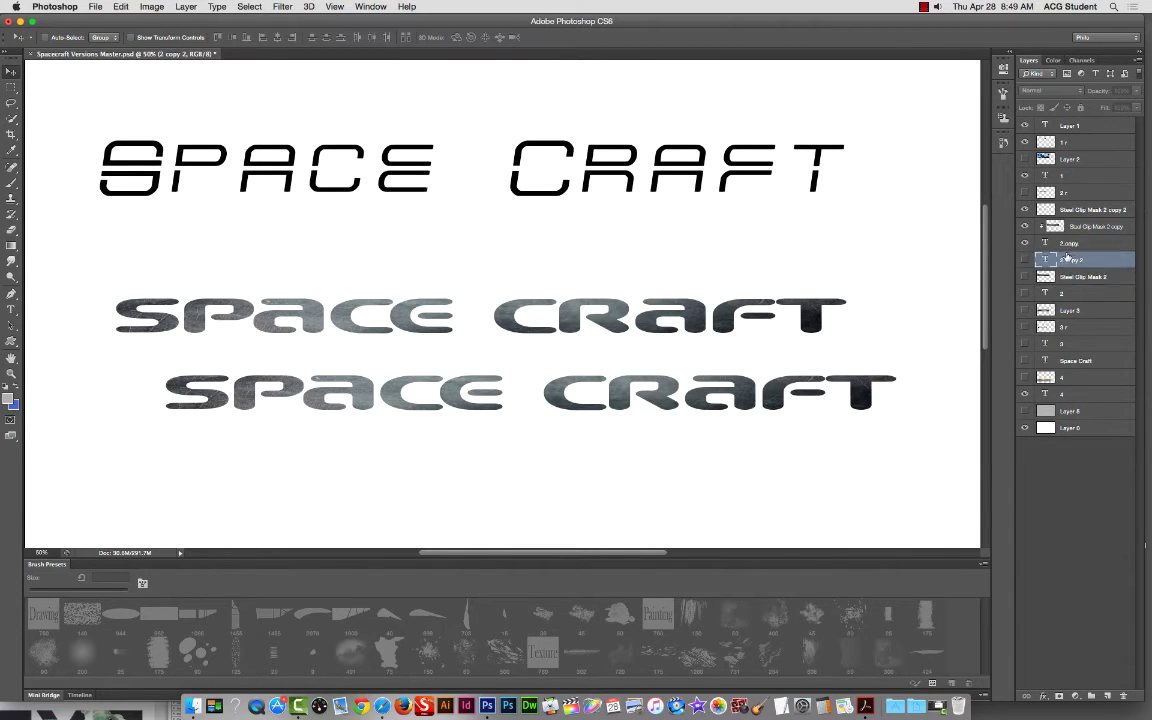
mouse_move(663, 352)
mouse_down()
mouse_move(725, 352)
mouse_move(702, 374)
mouse_move(668, 352)
mouse_up()
click(1025, 259)
Step: Offset the black 2 copy 2 text slightly down and left behind the steel lettering so it reads as a hard shadow
drag(530, 315, 650, 350)
key(Right)
key(Right)
key(Right)
key(Right)
key(Right)
key(Right)
key(Right)
key(Right)
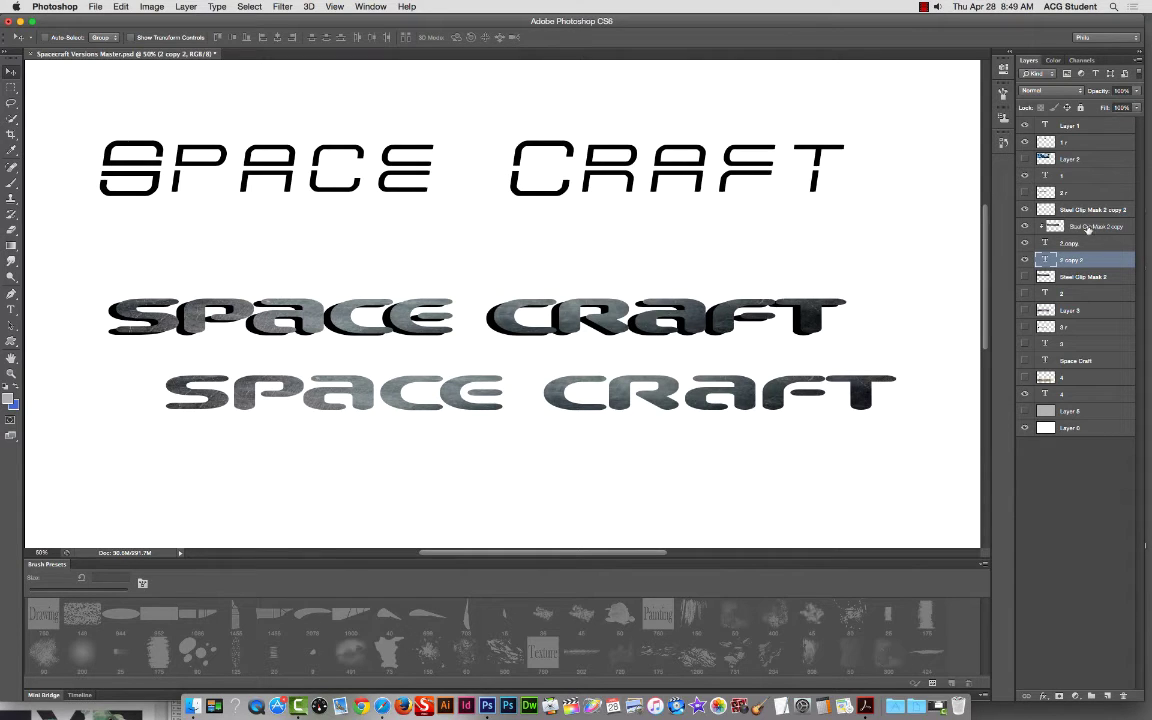
Step: Hide the clipped Steel Clip Mask 2 copy and both text layers, 2 copy and 2 copy 2
click(1025, 227)
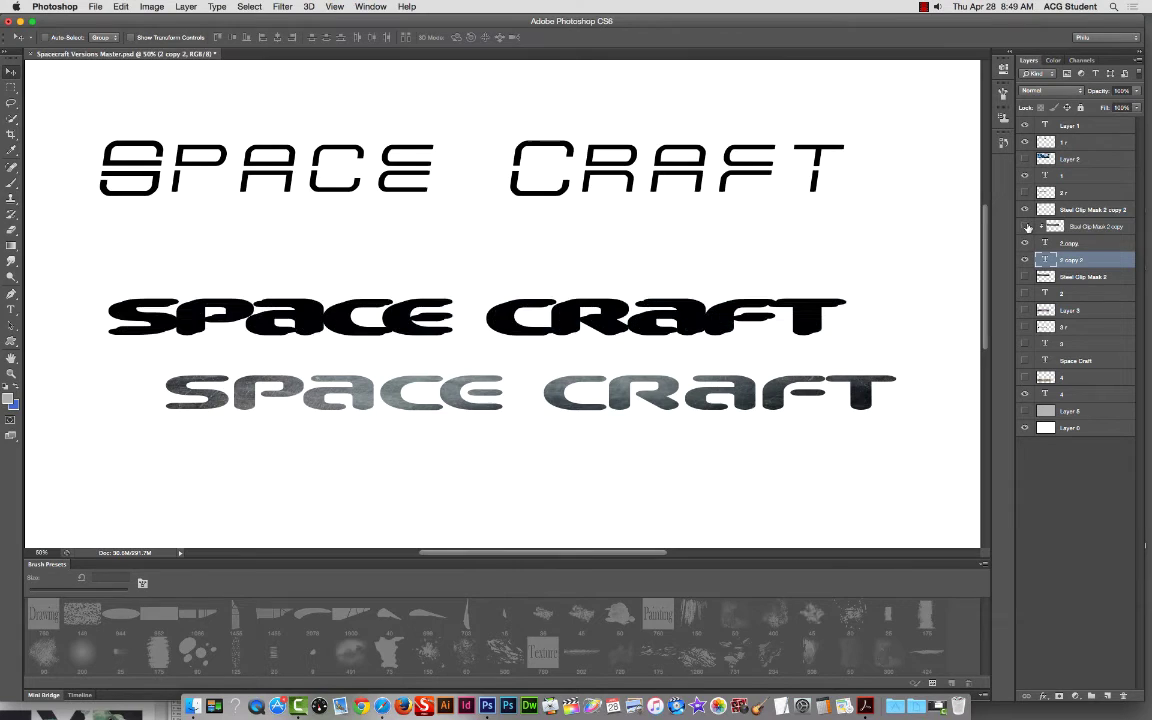
click(1025, 227)
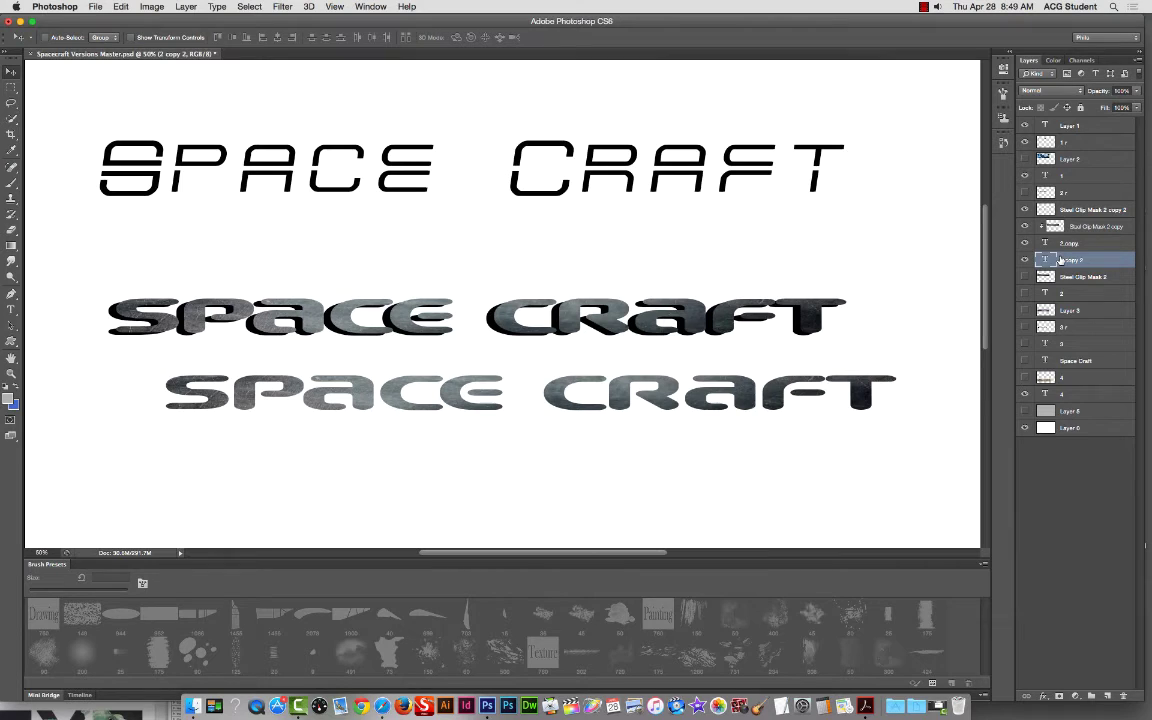
drag(1045, 258, 1037, 242)
click(1024, 243)
click(1024, 259)
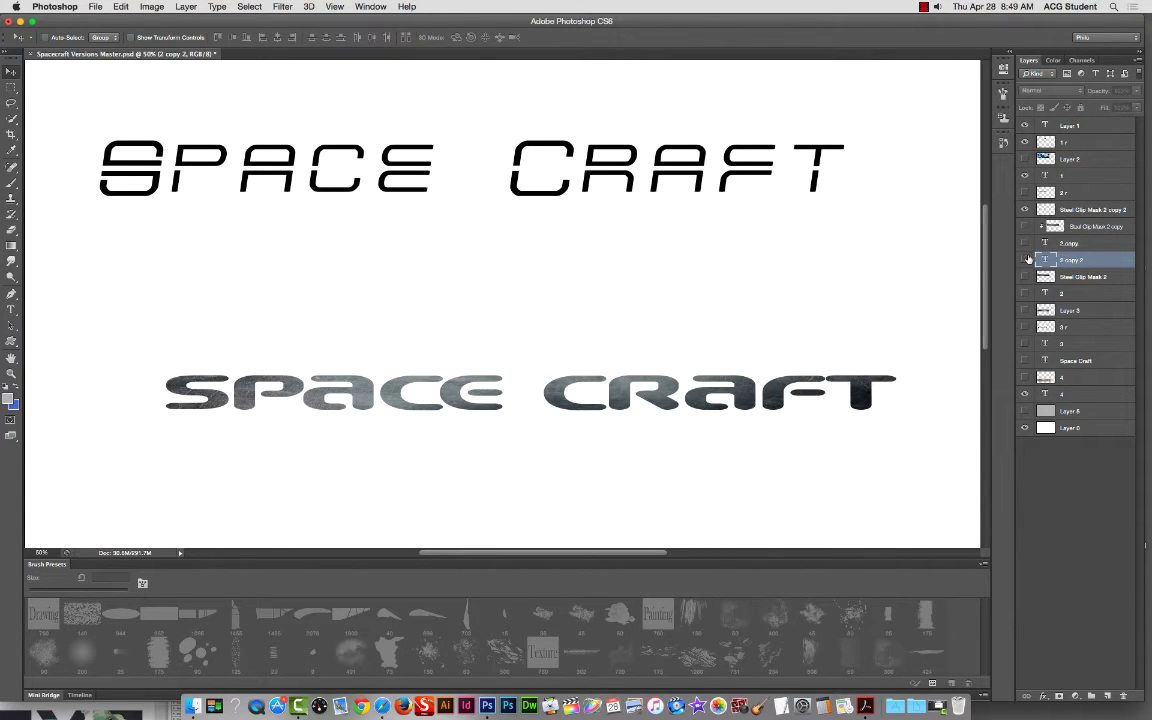
Step: Select the merged Steel Clip Mask 2 copy 2 layer, check it by toggling its visibility, and rename it "Font 2 Flat"
right_click(872, 380)
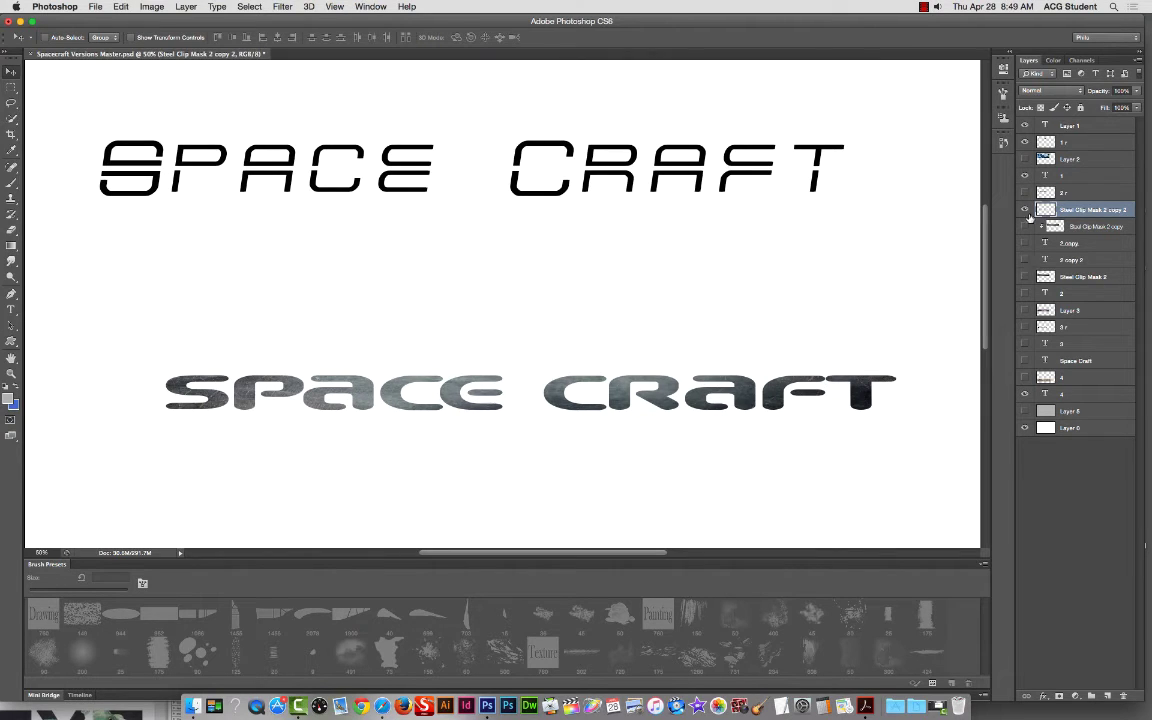
click(1024, 210)
click(1024, 210)
double_click(1100, 210)
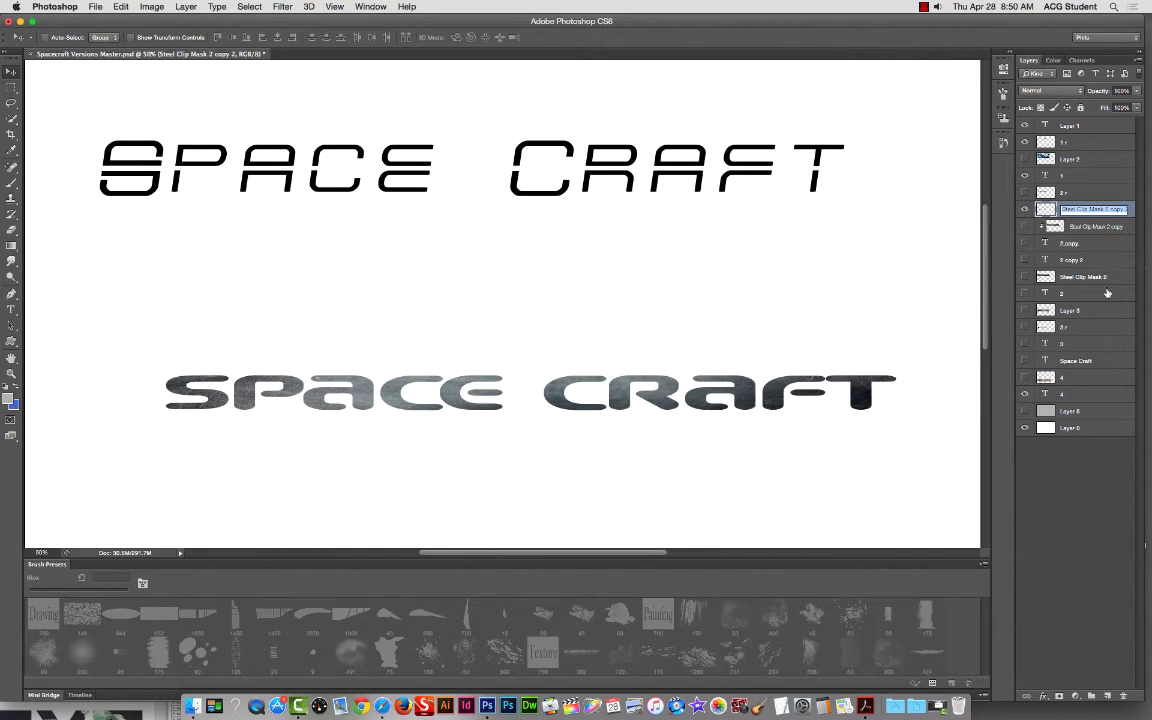
text(1)
text(ont)
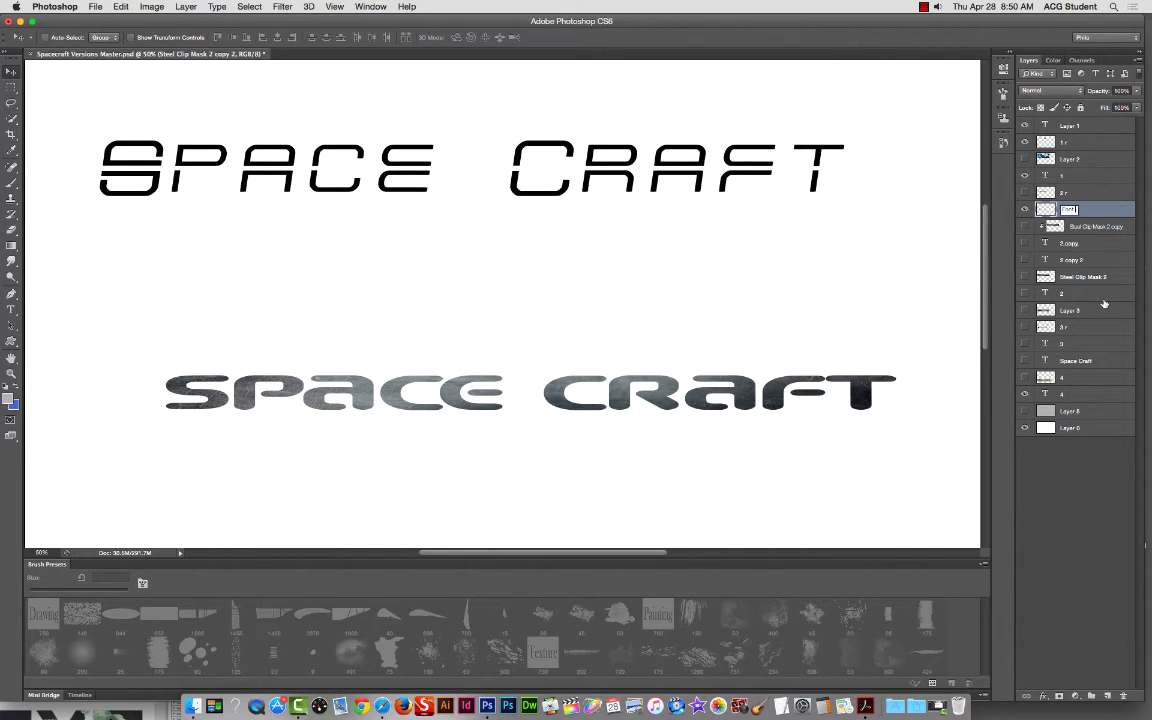
text( 2 Flat)
key(Return)
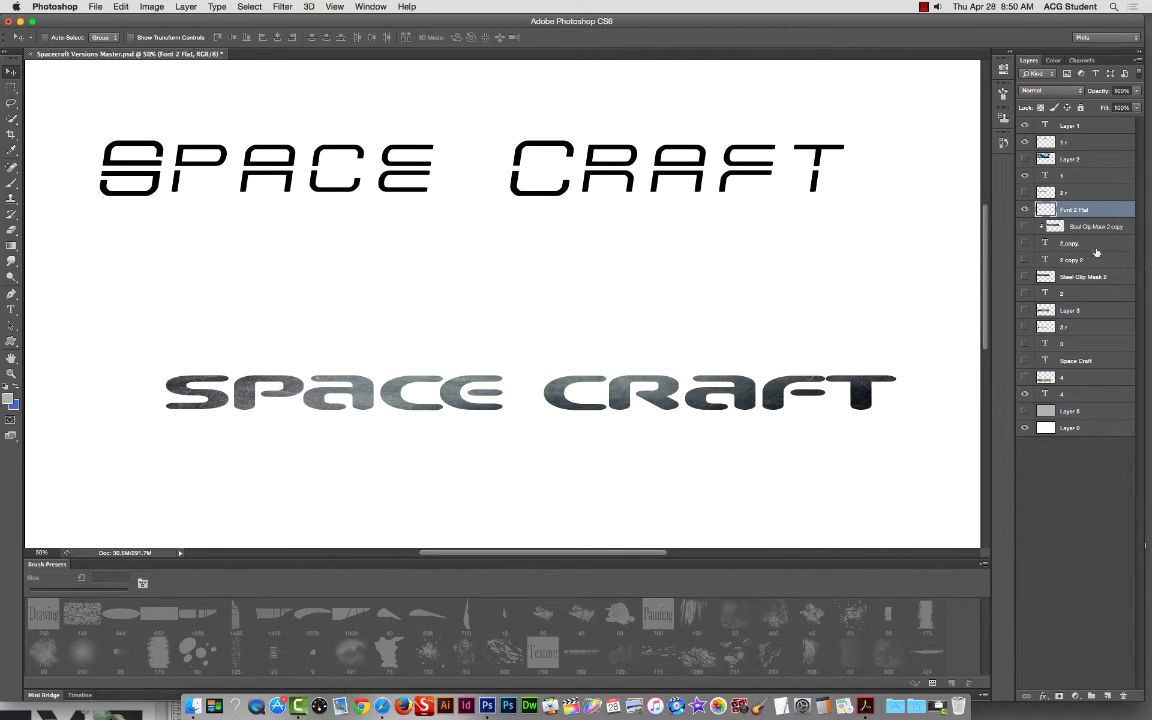
Step: Add a Drop Shadow effect to Font 2 Flat and compare the lettering with the effect off and on
click(1043, 696)
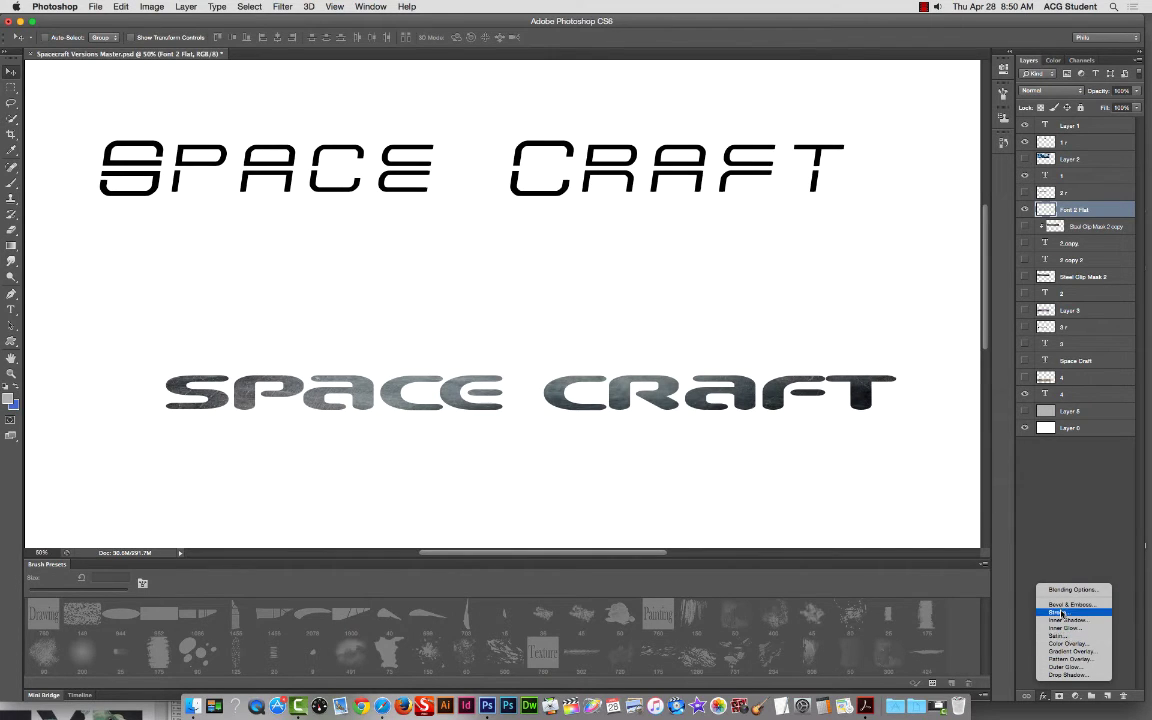
click(1068, 675)
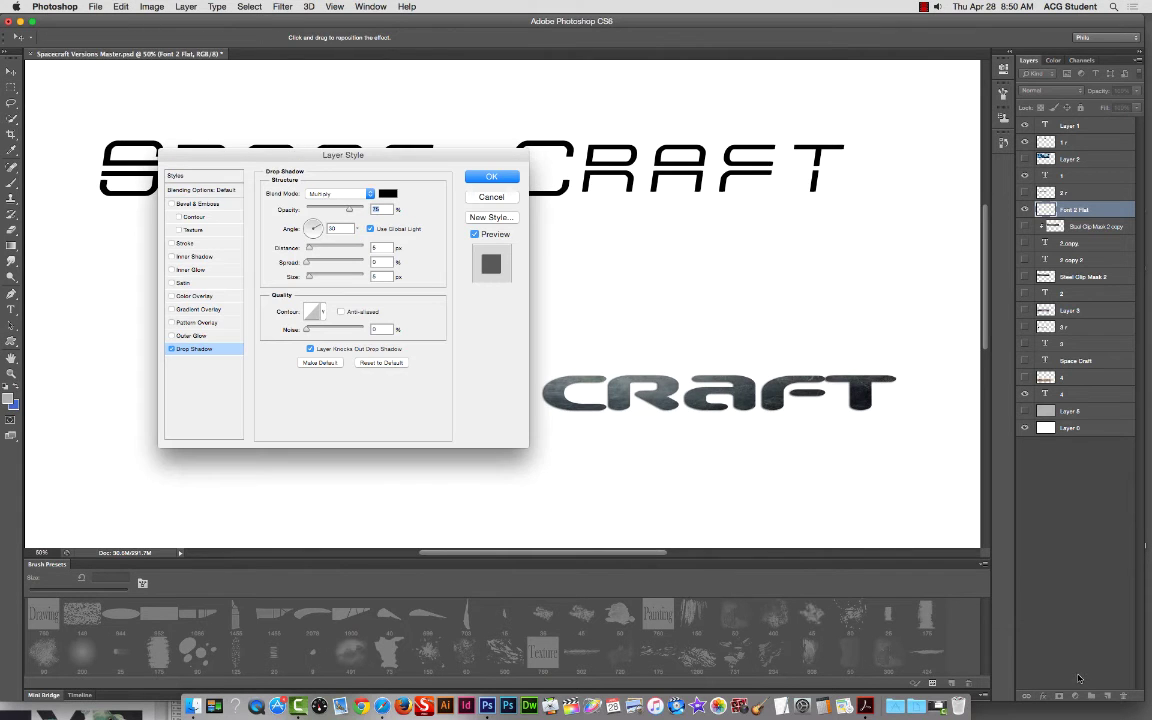
drag(430, 156, 605, 58)
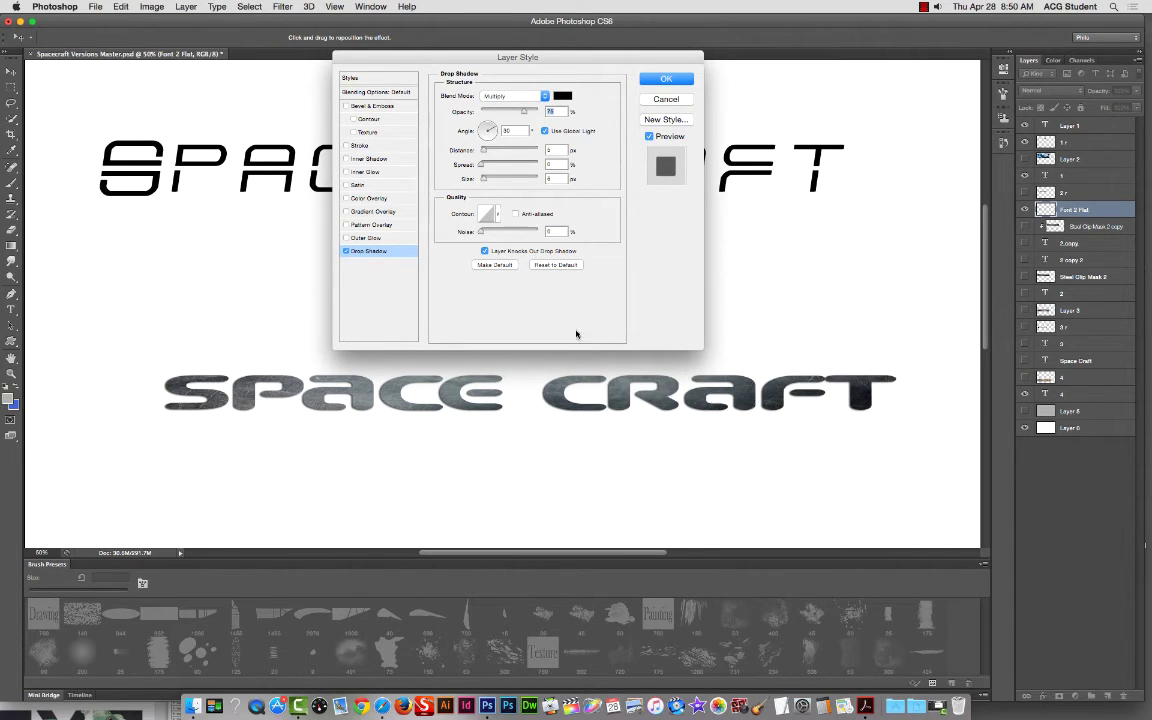
click(345, 251)
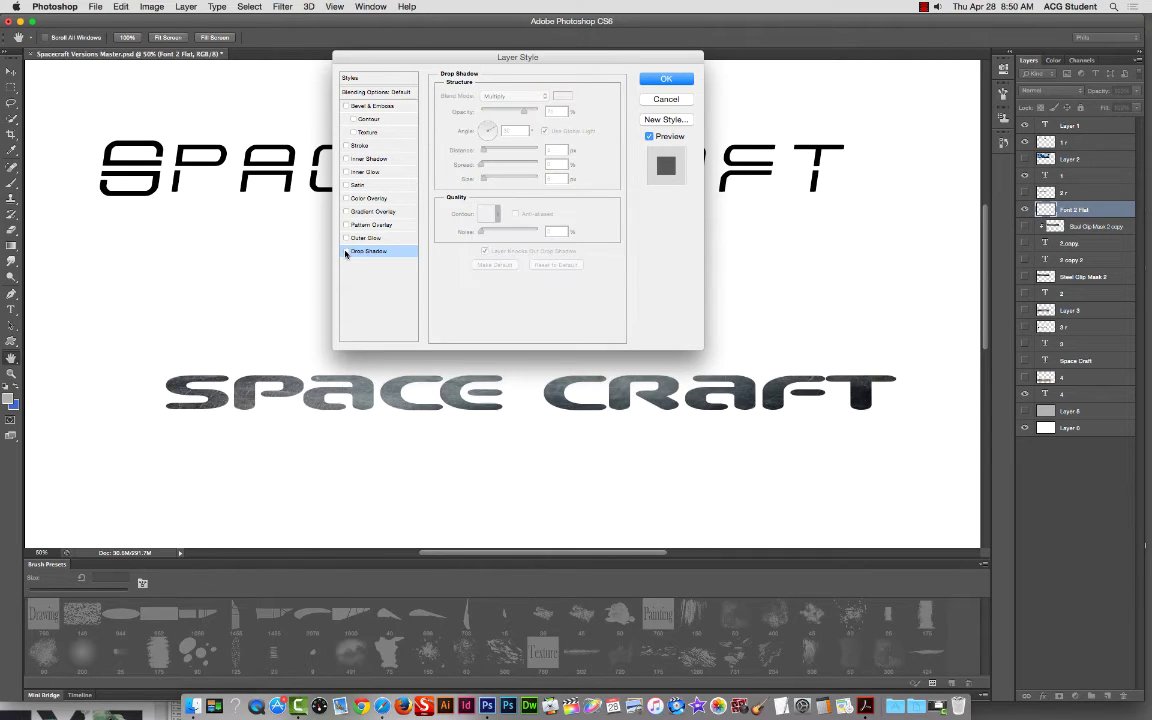
click(345, 251)
click(345, 251)
click(345, 251)
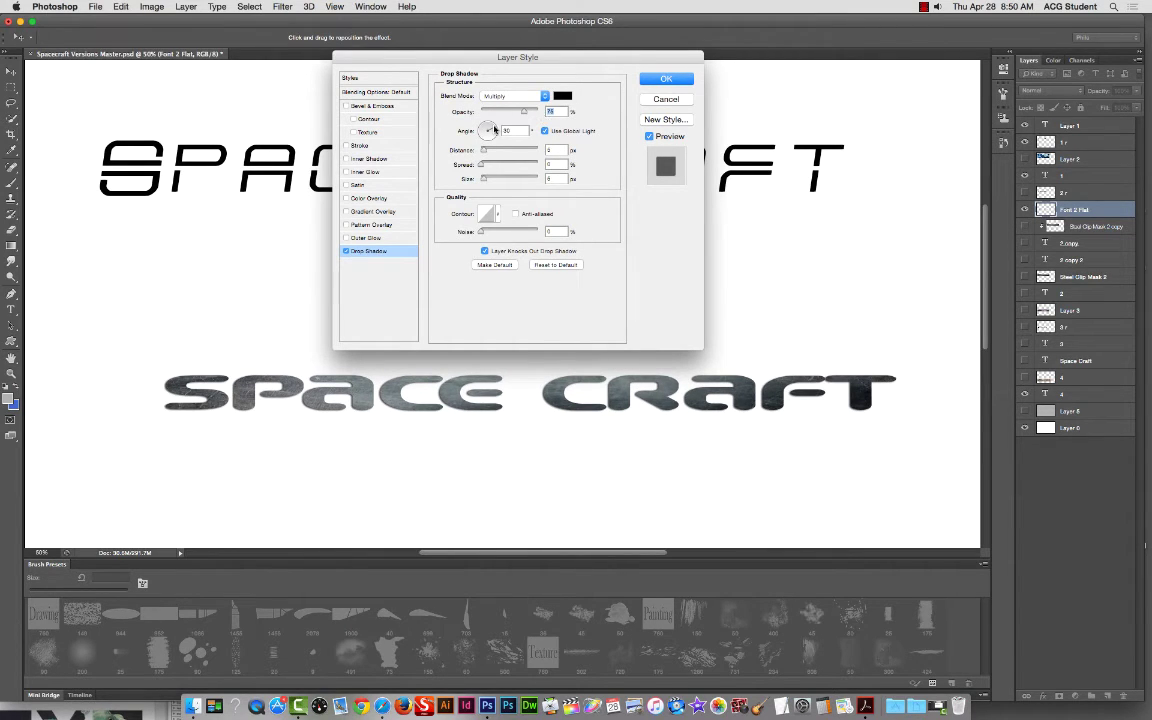
Step: Steepen the drop shadow's light angle to about 55° and increase its distance for a clearer offset
mouse_move(494, 129)
mouse_down()
mouse_move(445, 120)
mouse_move(488, 143)
mouse_move(436, 127)
mouse_move(477, 140)
mouse_move(494, 128)
mouse_up()
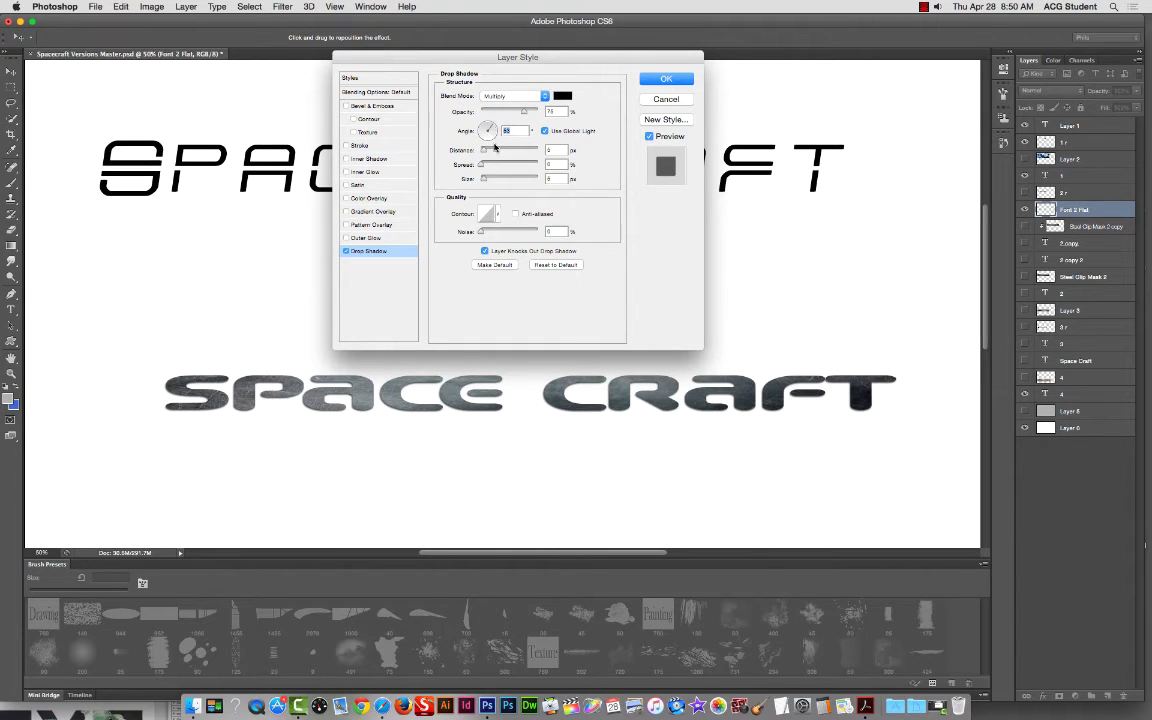
click(488, 150)
drag(491, 151, 492, 152)
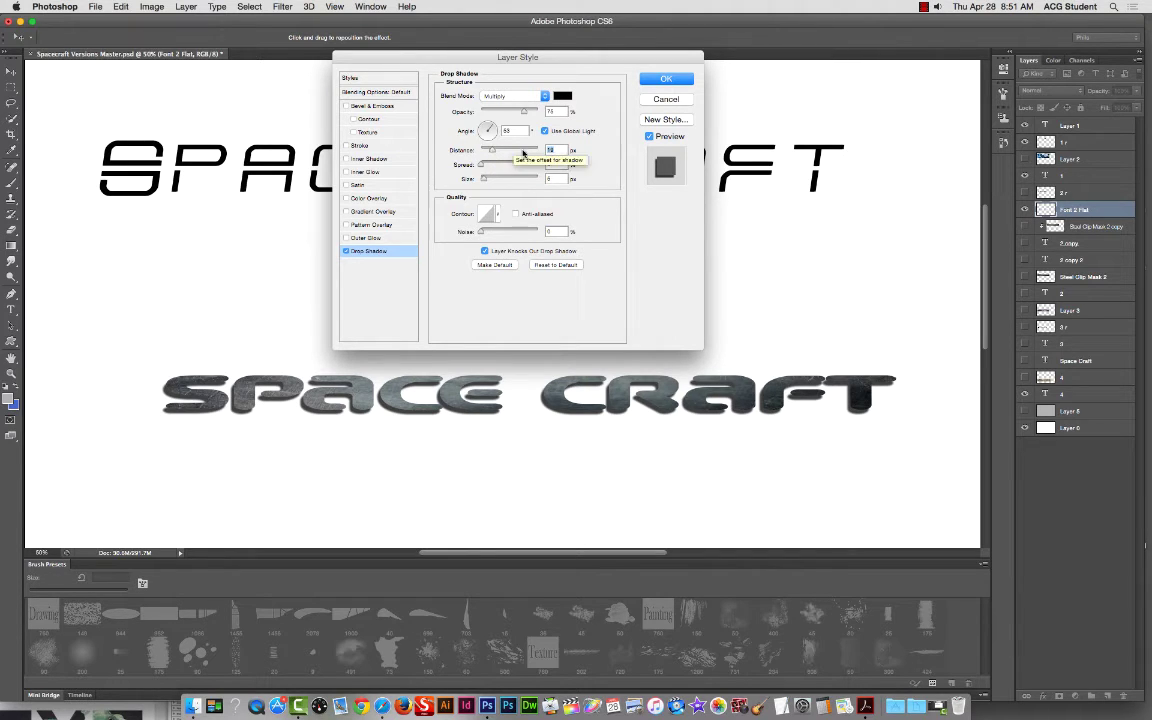
Step: Try different spread and size values for the drop shadow, and apply it with 0% spread and a small, slightly soft size
drag(481, 166, 501, 166)
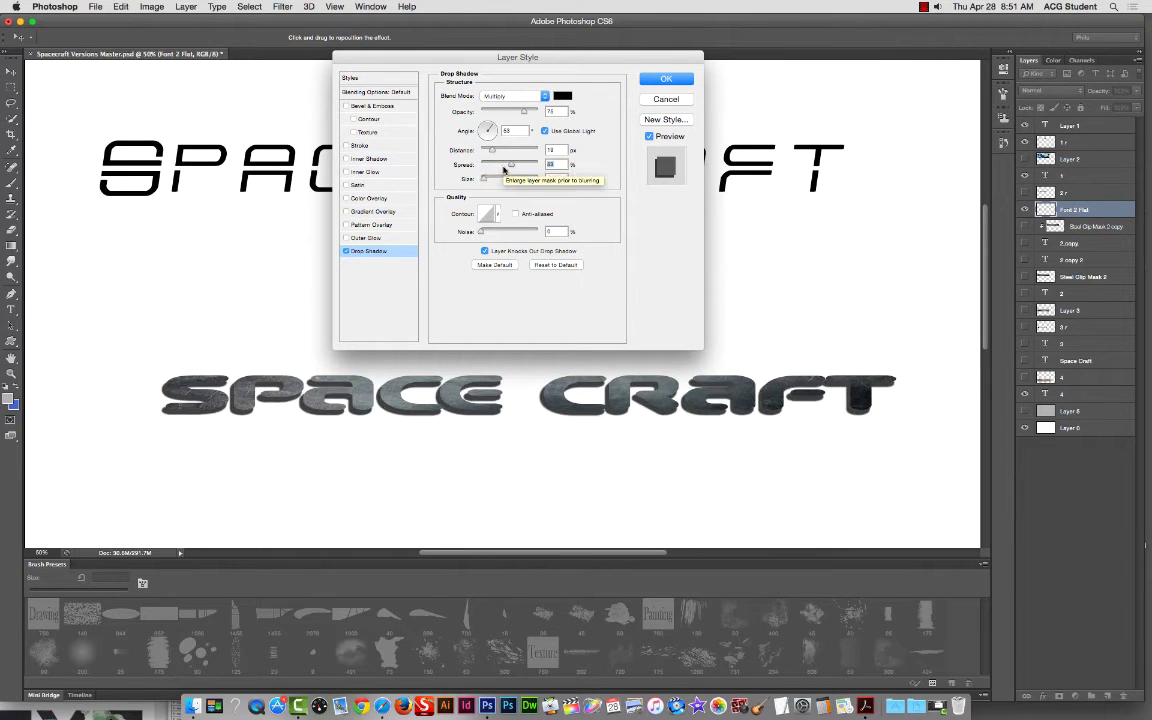
mouse_move(501, 166)
mouse_down()
mouse_move(481, 166)
mouse_move(491, 178)
mouse_up()
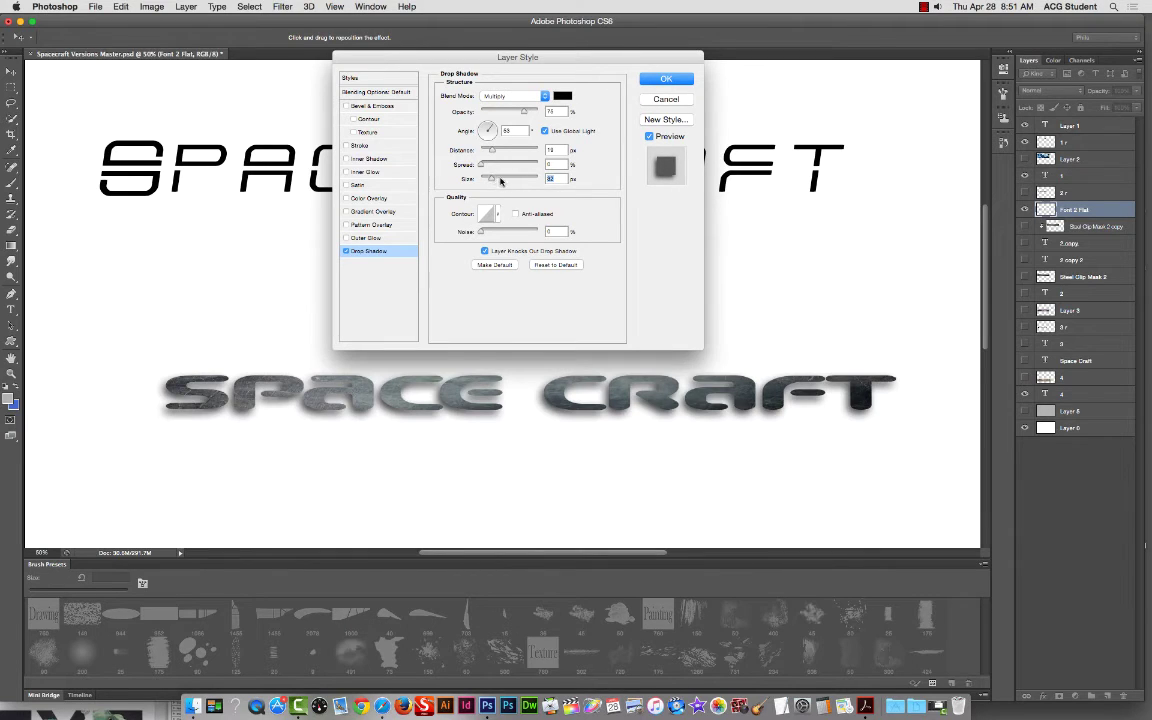
drag(491, 179, 496, 182)
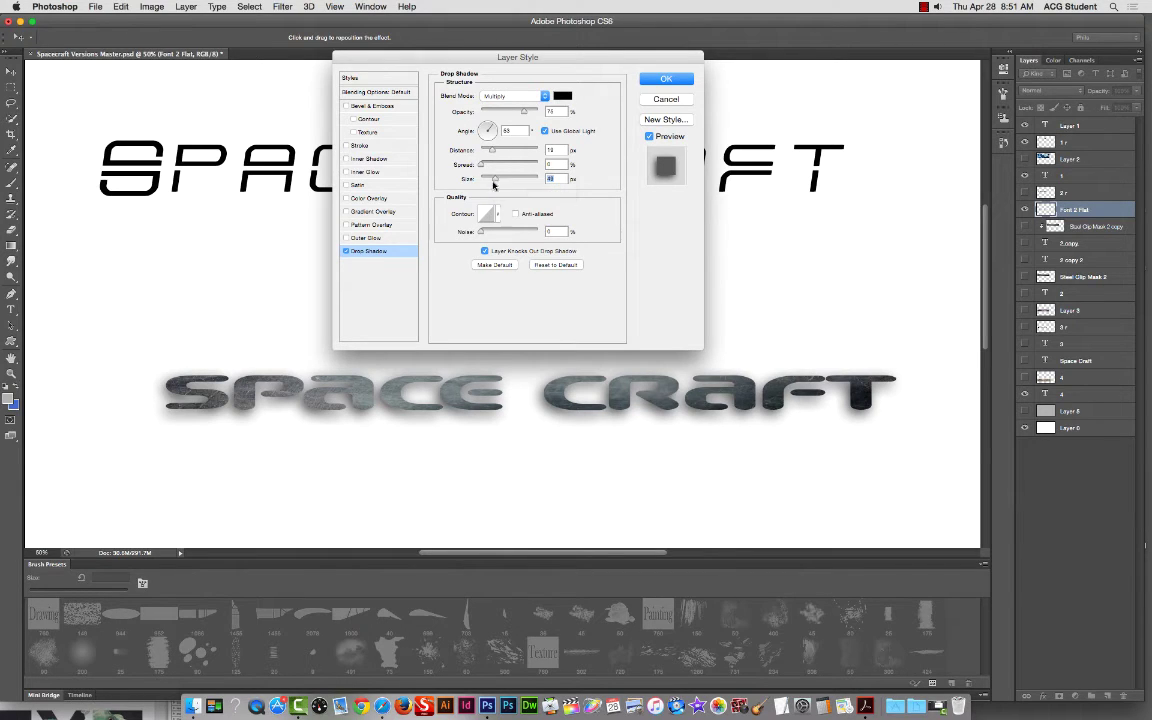
drag(494, 179, 486, 180)
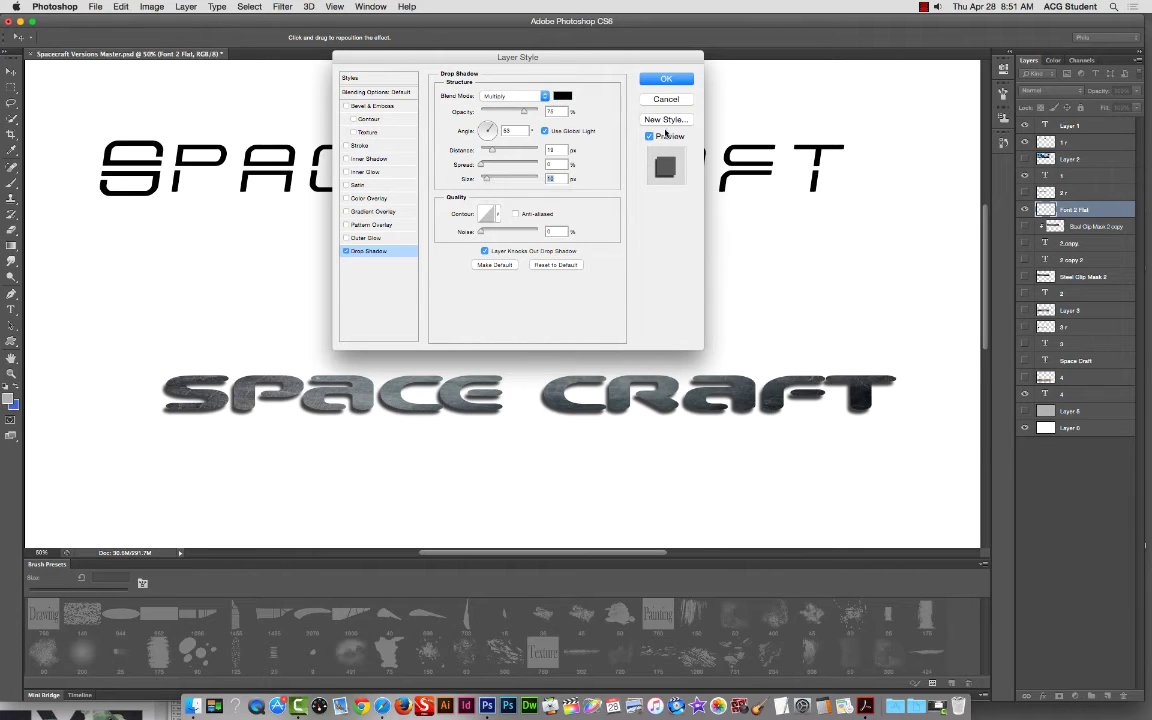
click(668, 80)
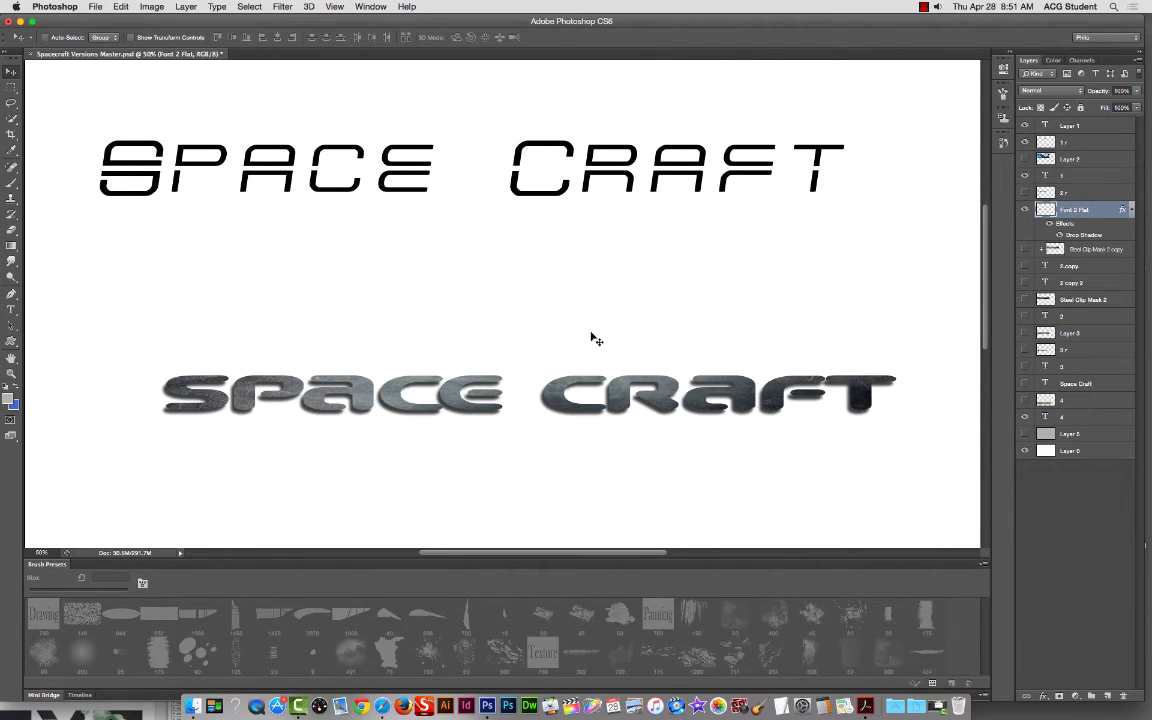
Step: Show the gray background Layer 5 and lighten it with Levels by setting the midtone input to 1.41
click(1024, 435)
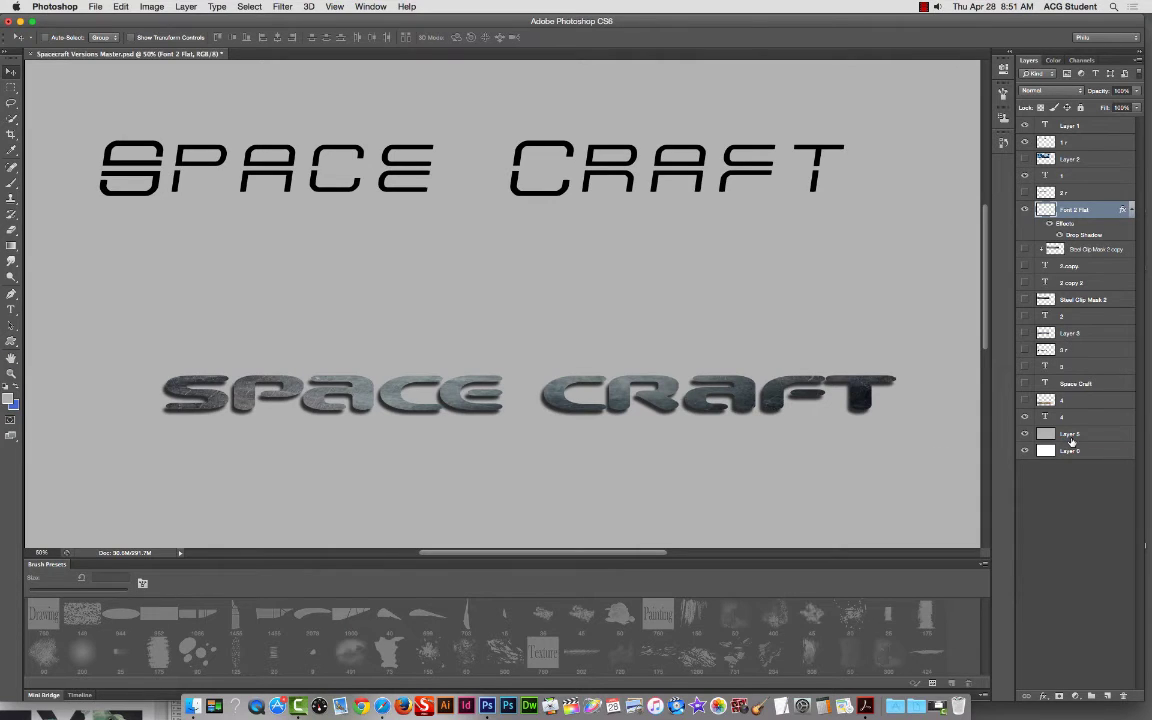
click(960, 399)
key(super+l)
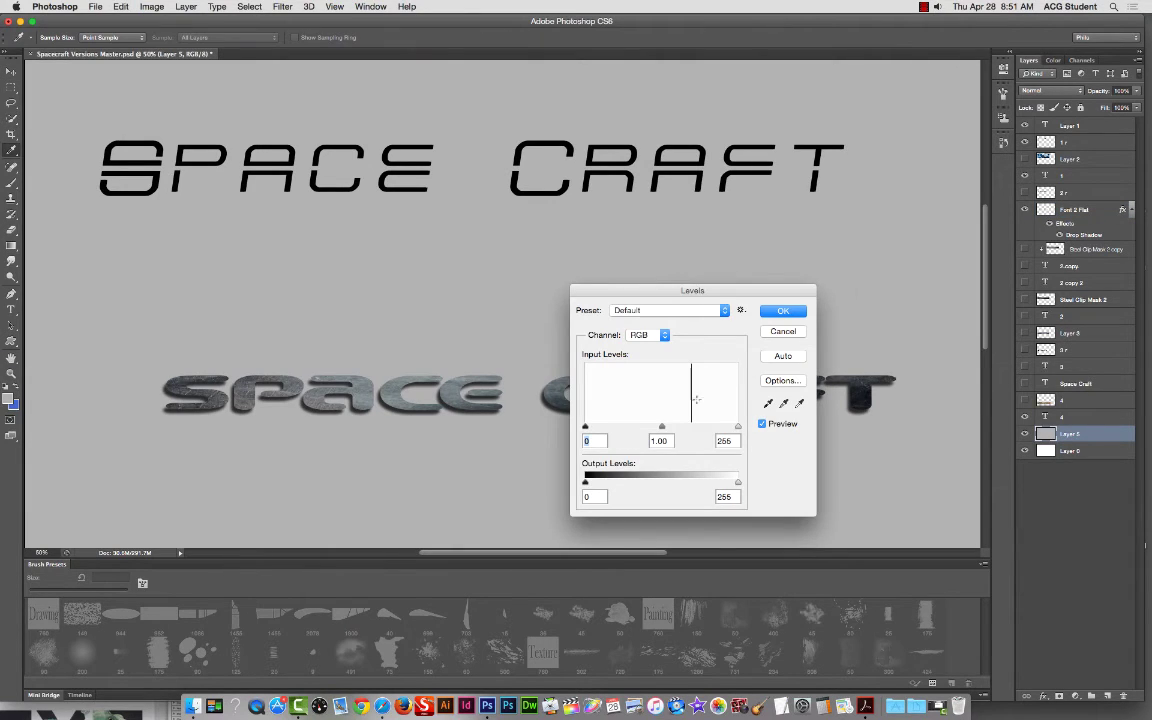
drag(661, 428, 643, 430)
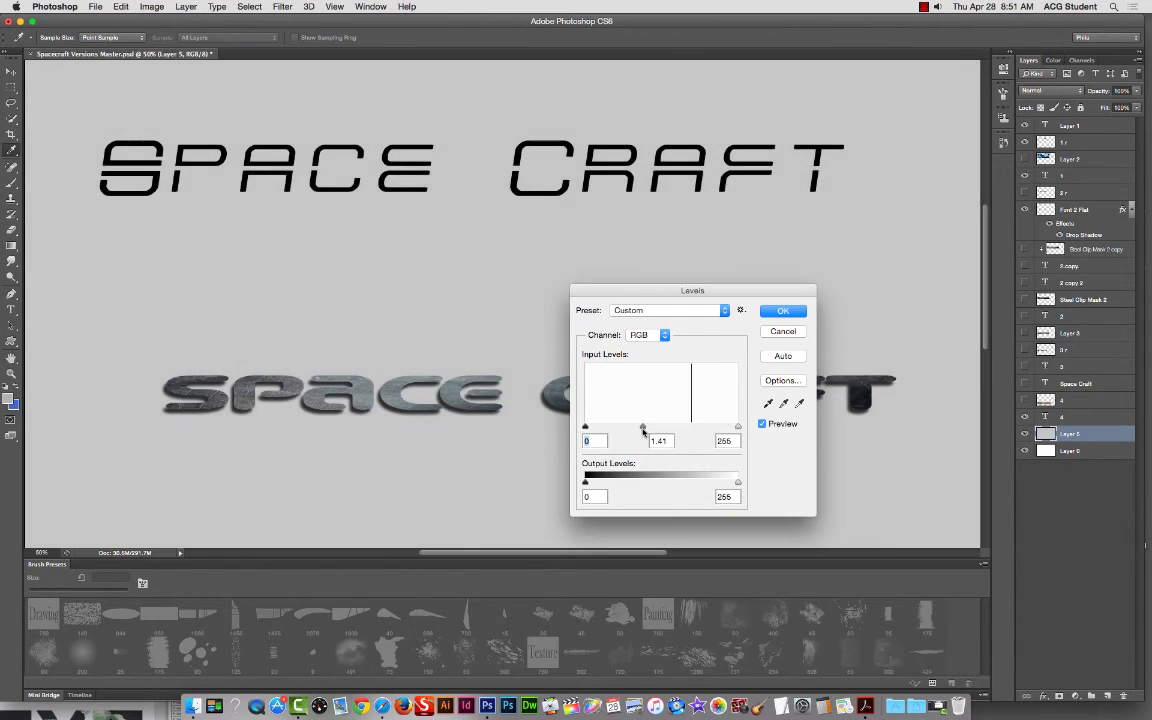
click(782, 312)
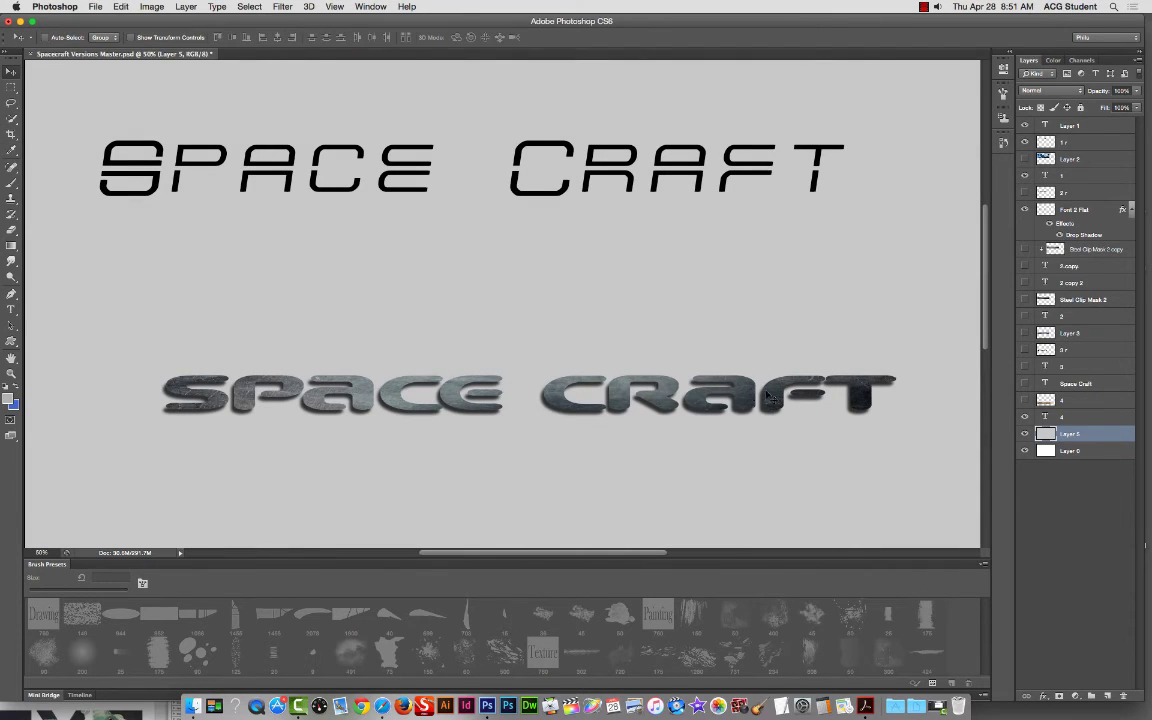
Step: Try adding a Bevel & Emboss effect with the Inner Bevel style to the Font 2 Flat layer
right_click(858, 389)
click(872, 393)
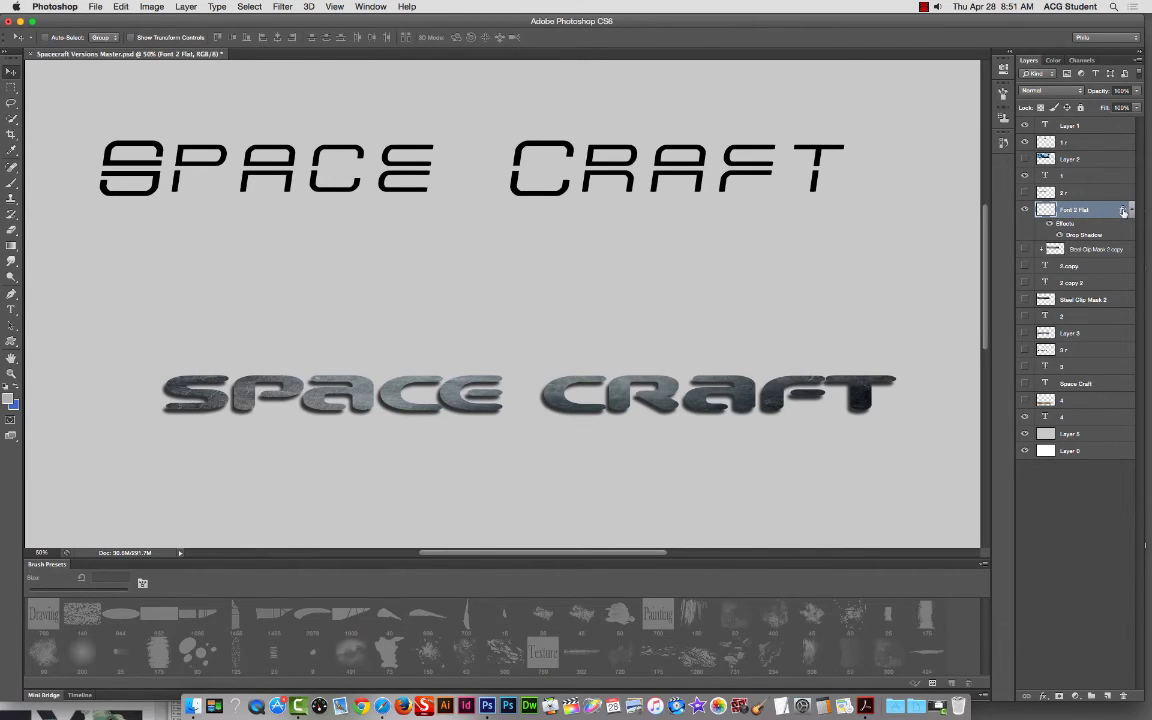
double_click(1068, 224)
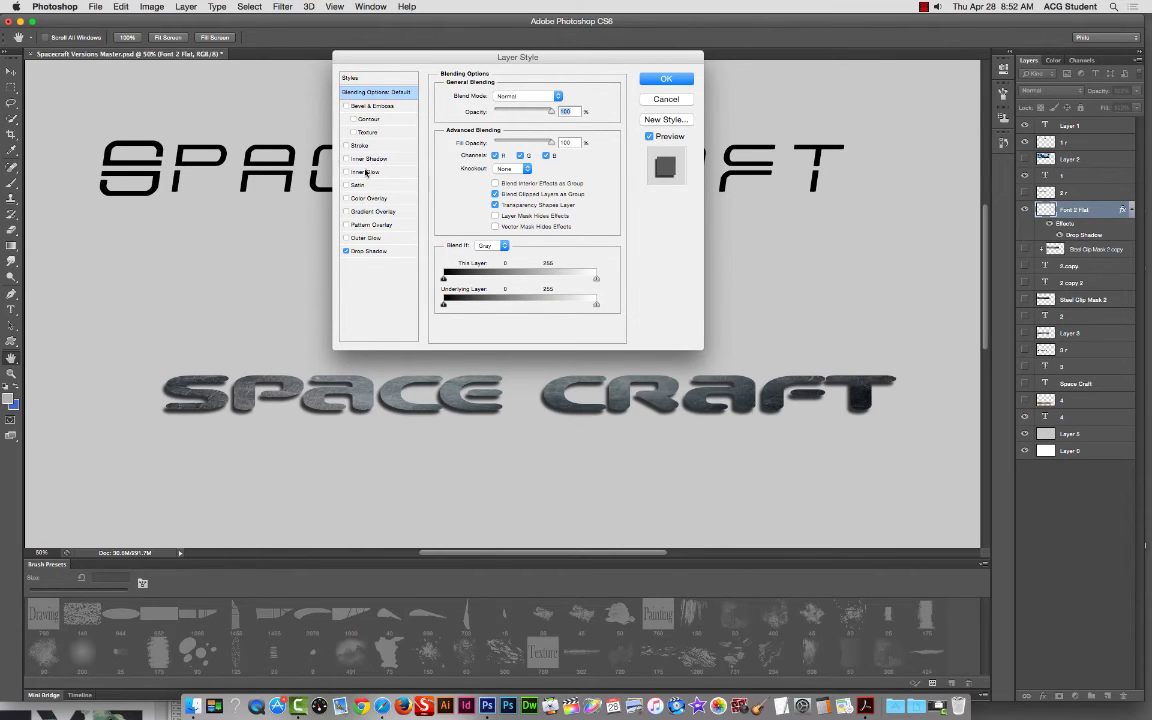
click(372, 251)
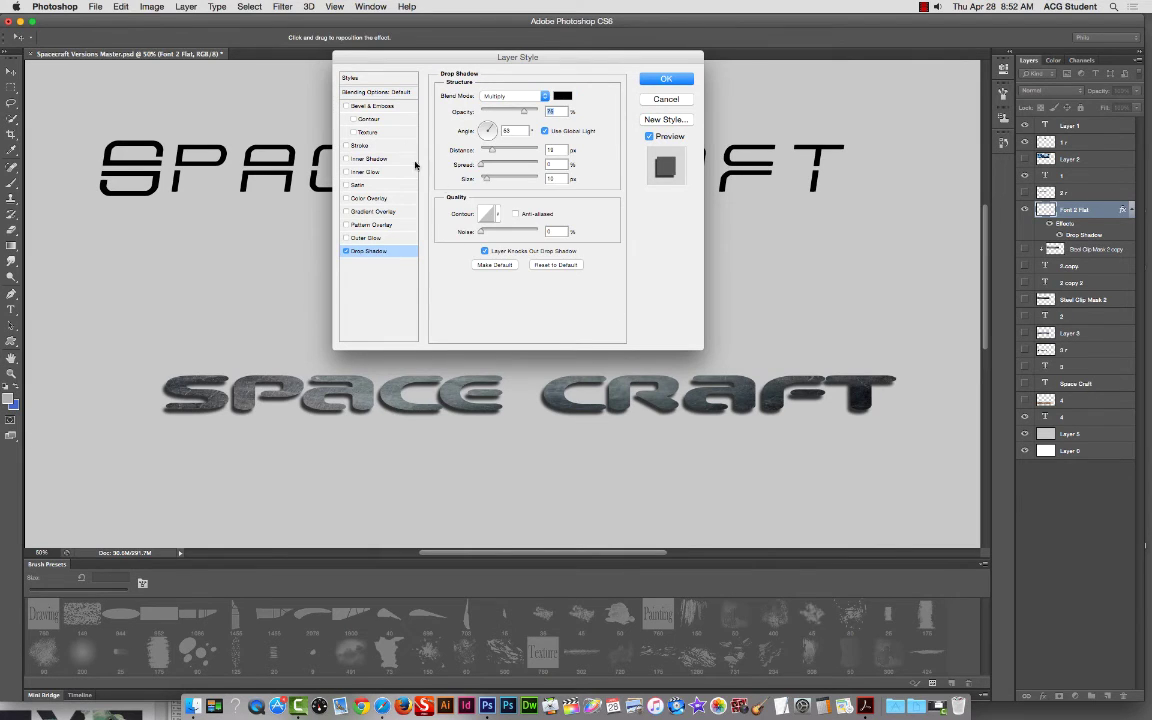
click(347, 105)
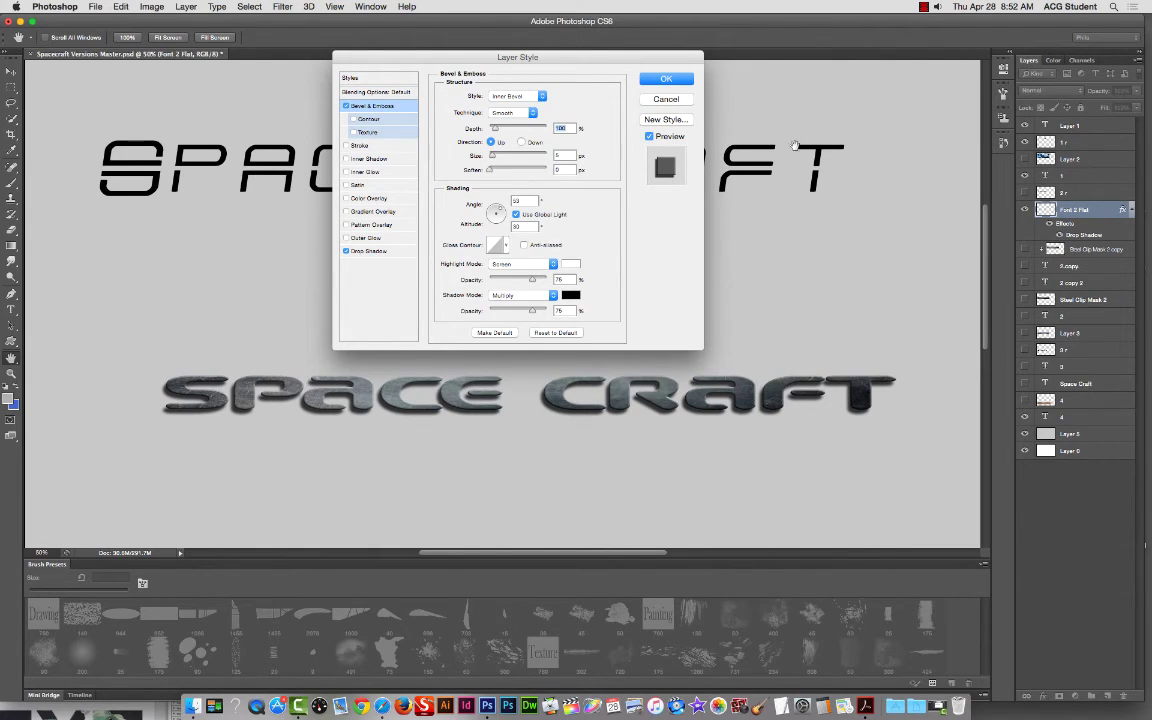
click(666, 79)
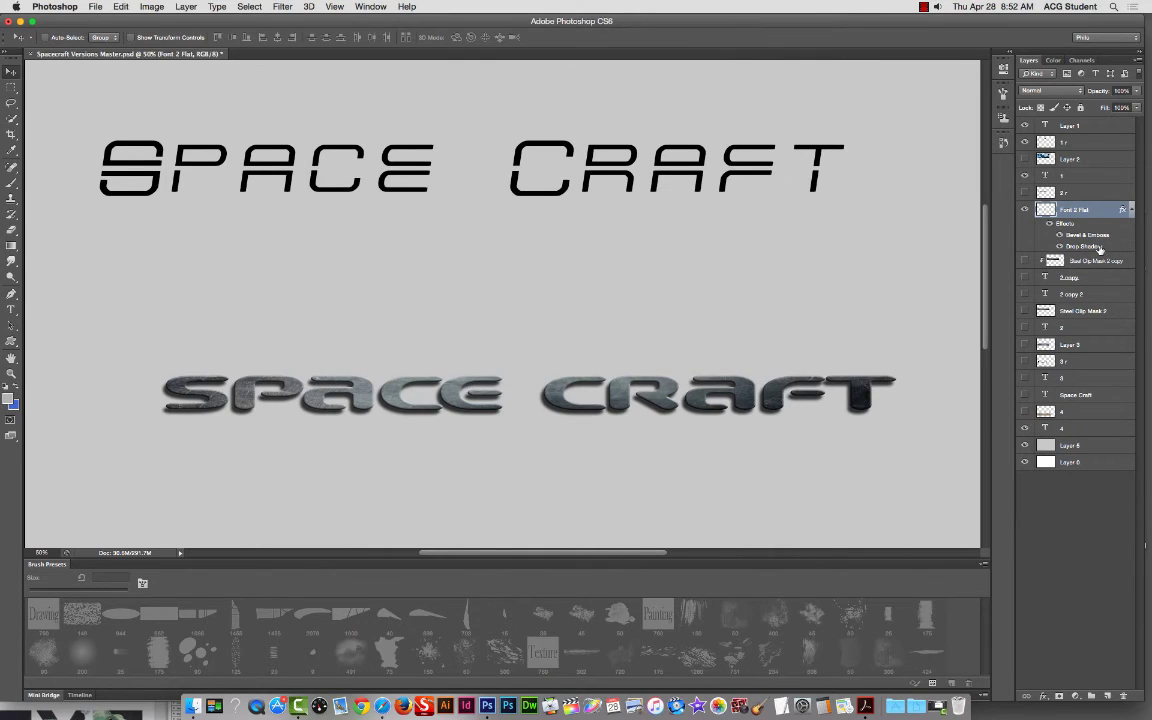
Step: Try Pin Light for the Font 2 Flat drop shadow, then set its blend mode to Normal and raise its opacity above 90%
double_click(1094, 248)
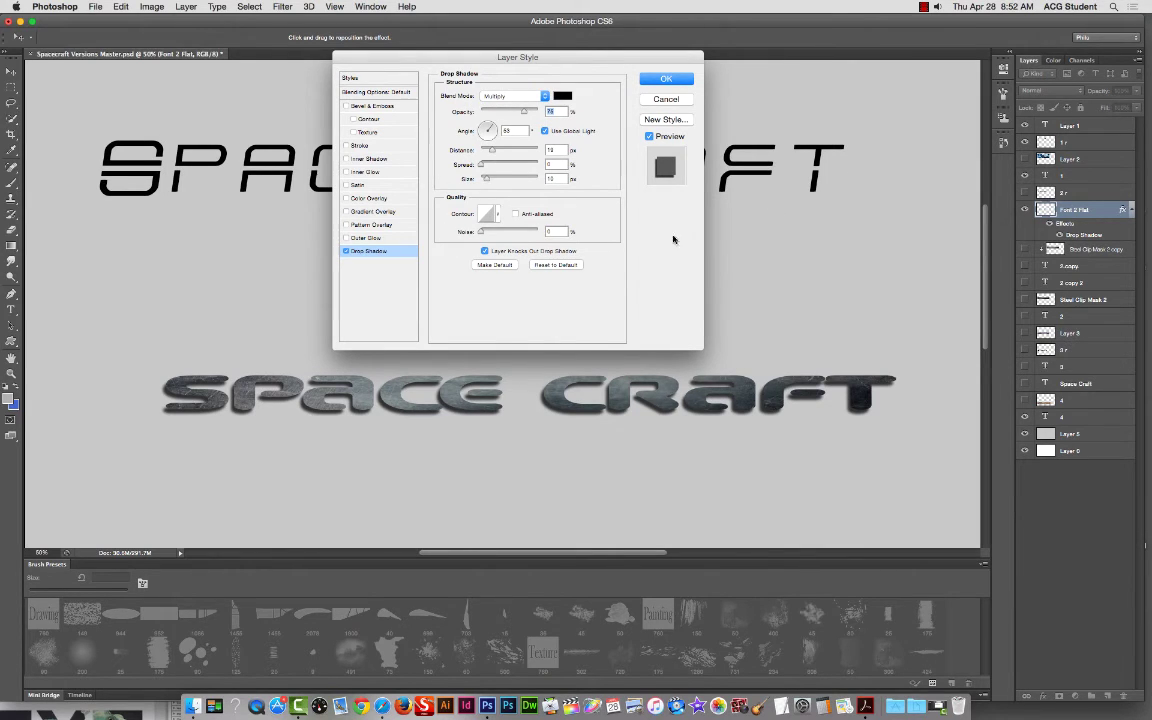
click(543, 98)
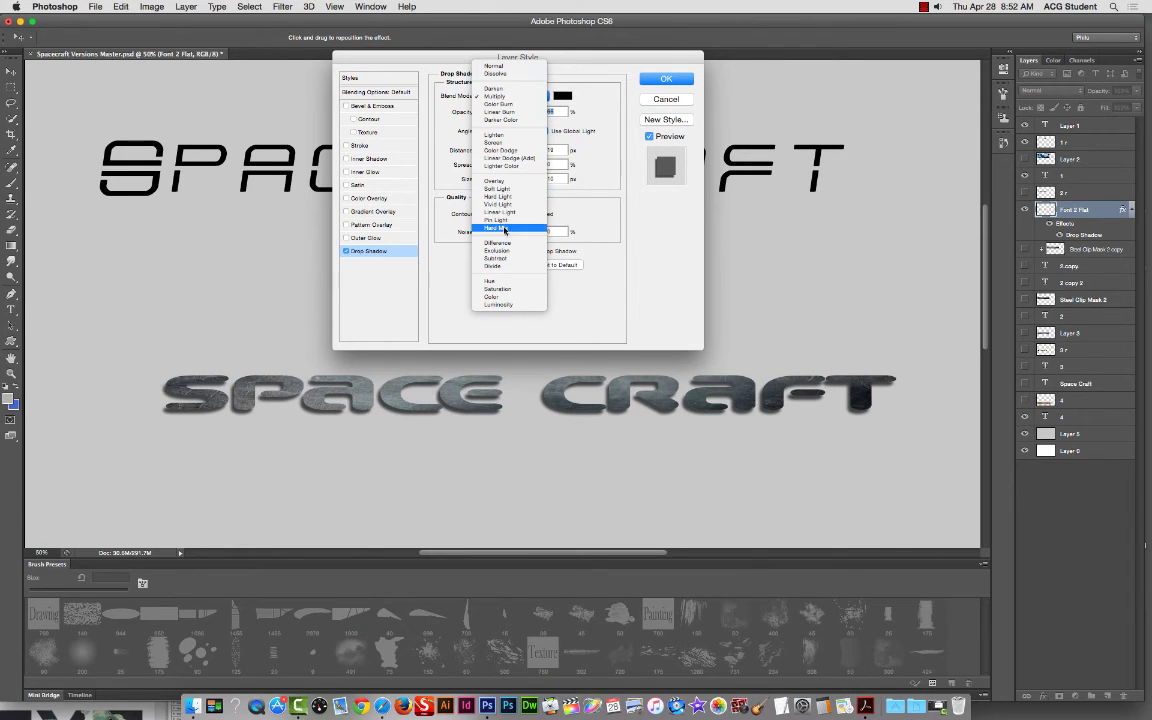
click(498, 220)
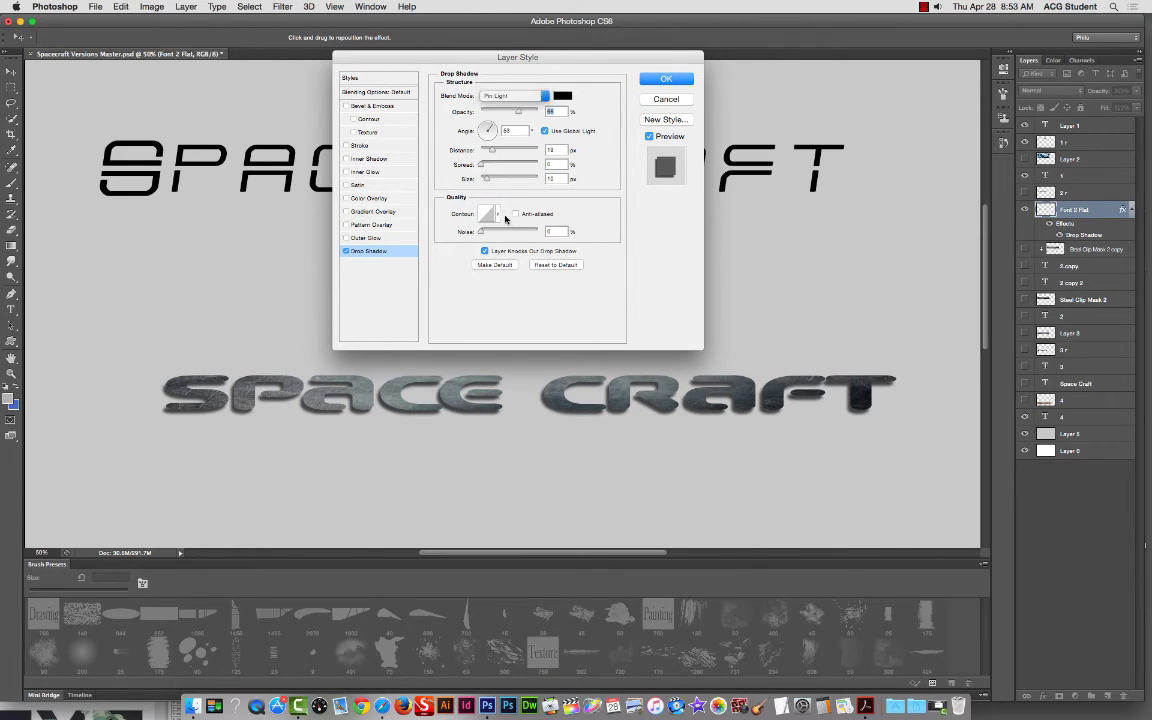
click(533, 97)
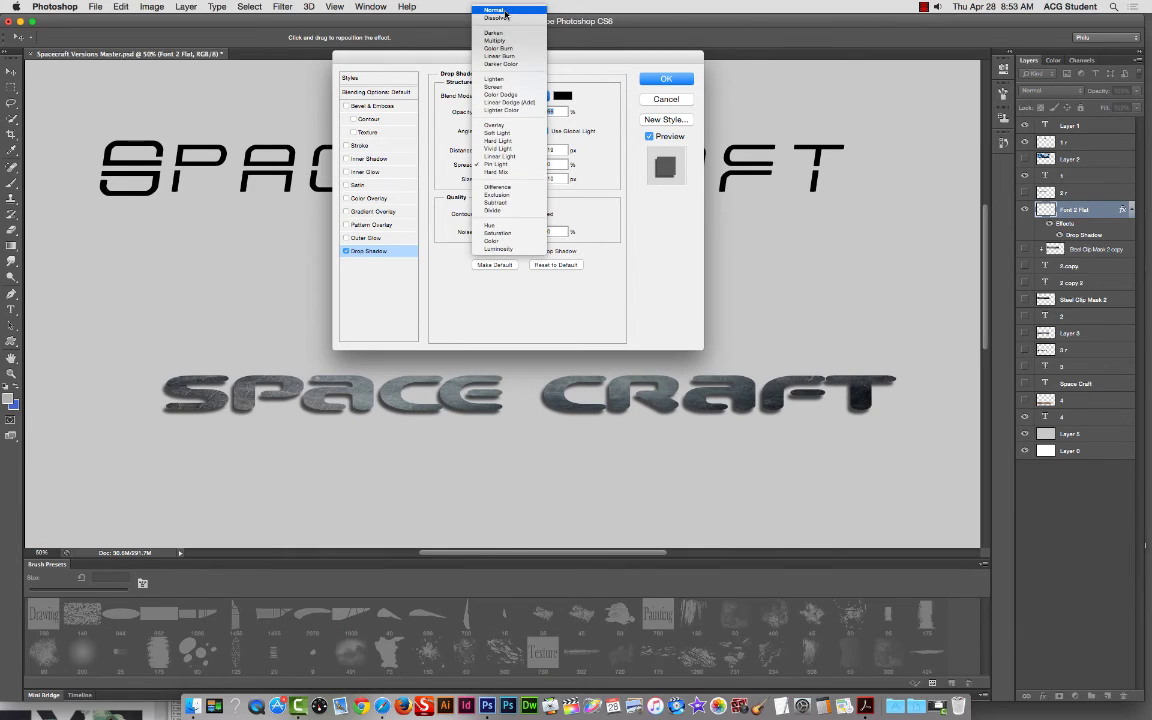
click(506, 11)
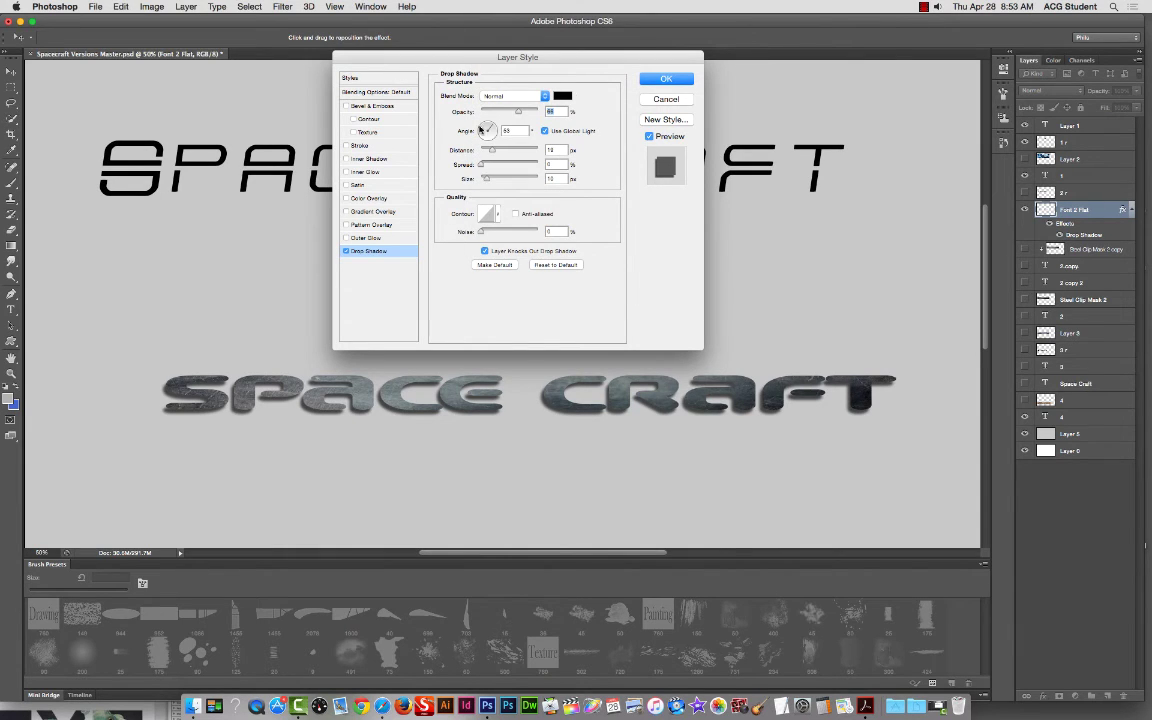
drag(518, 111, 533, 112)
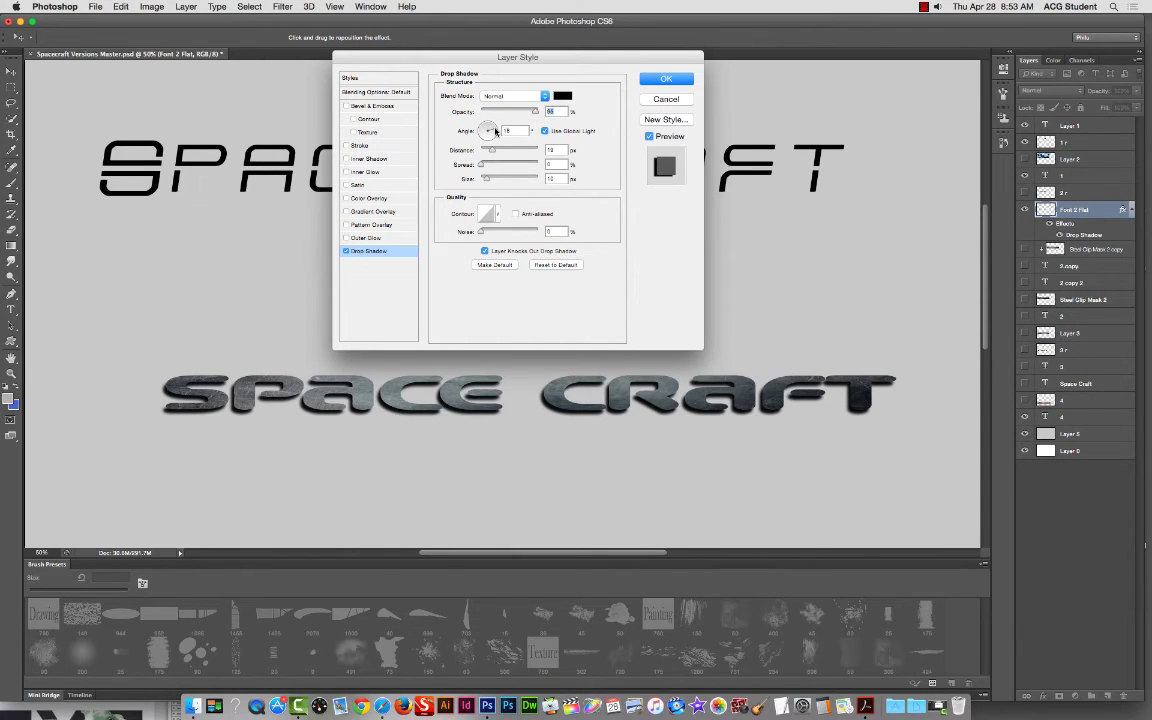
Step: Try several light directions for the drop shadow, including from below, and settle on an angle of about 115°
click(495, 133)
drag(495, 132, 490, 143)
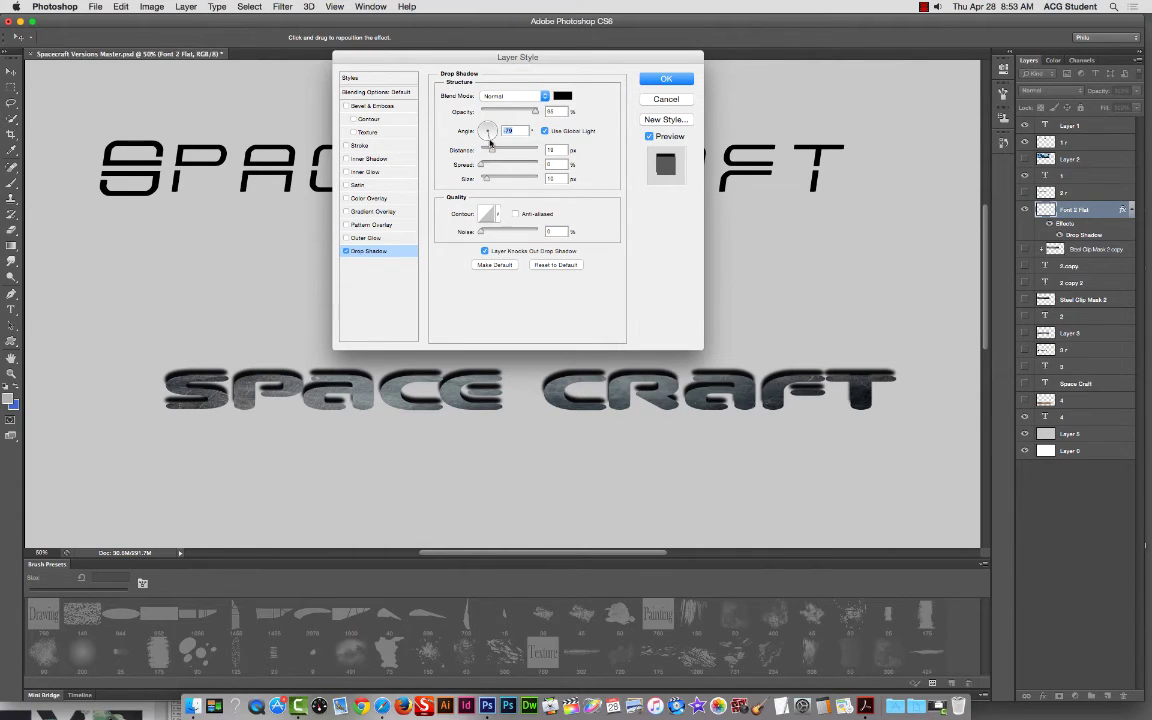
drag(490, 143, 496, 127)
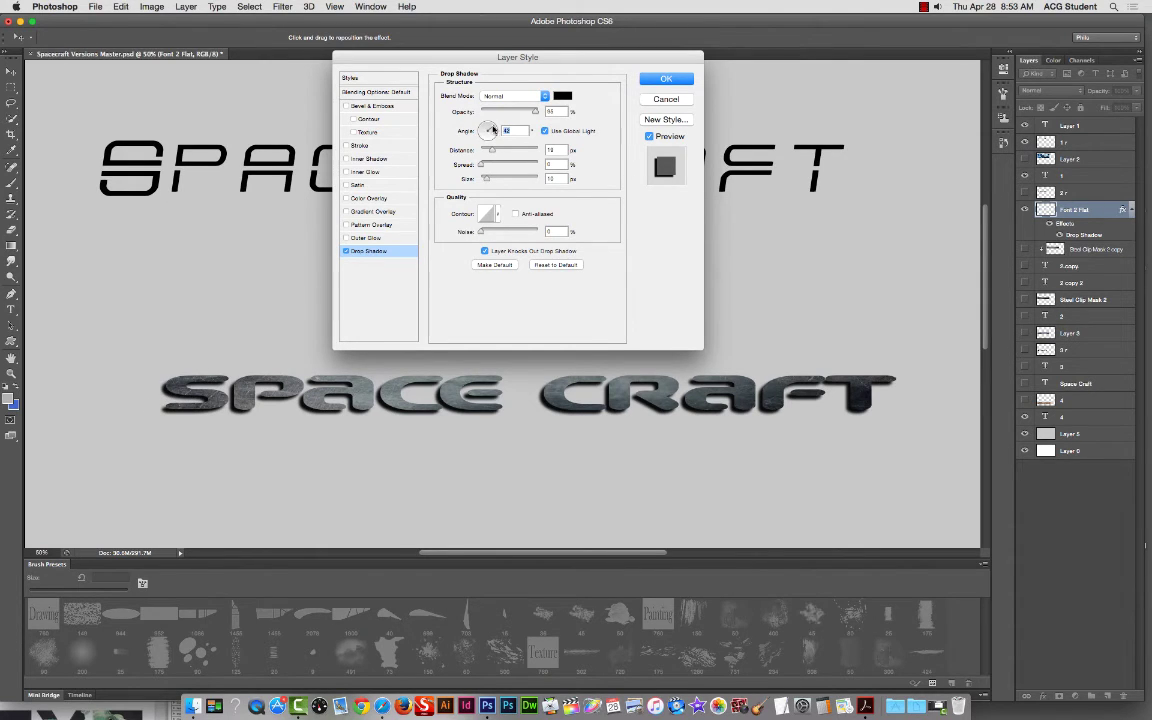
mouse_move(486, 129)
mouse_down()
mouse_move(440, 116)
mouse_move(483, 128)
mouse_move(480, 118)
mouse_up()
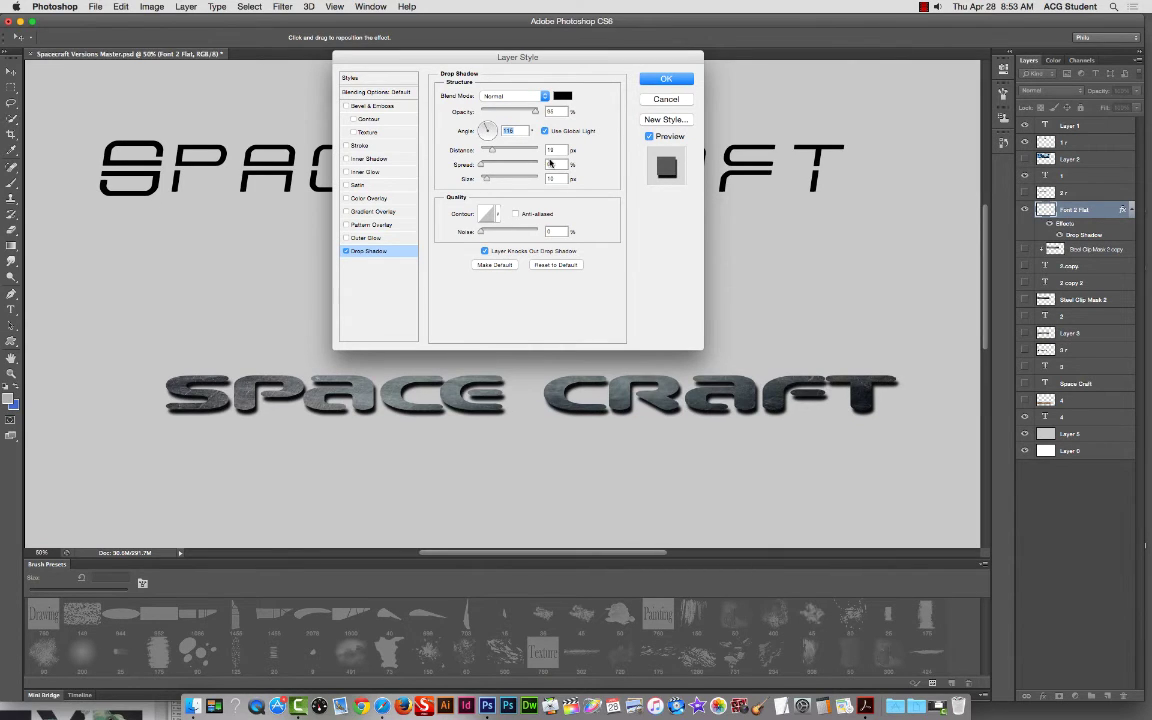
Step: Add a Bevel & Emboss effect with the Inner Bevel style, comparing the lettering with the effect off and on
click(377, 107)
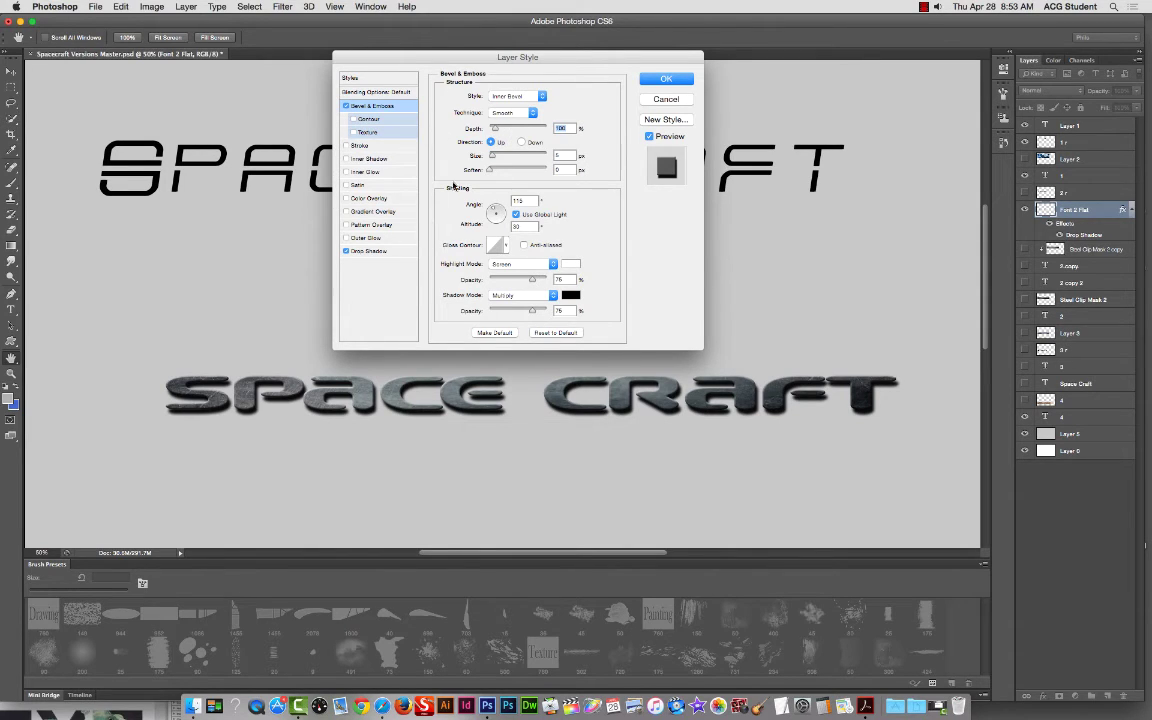
key(super+plus)
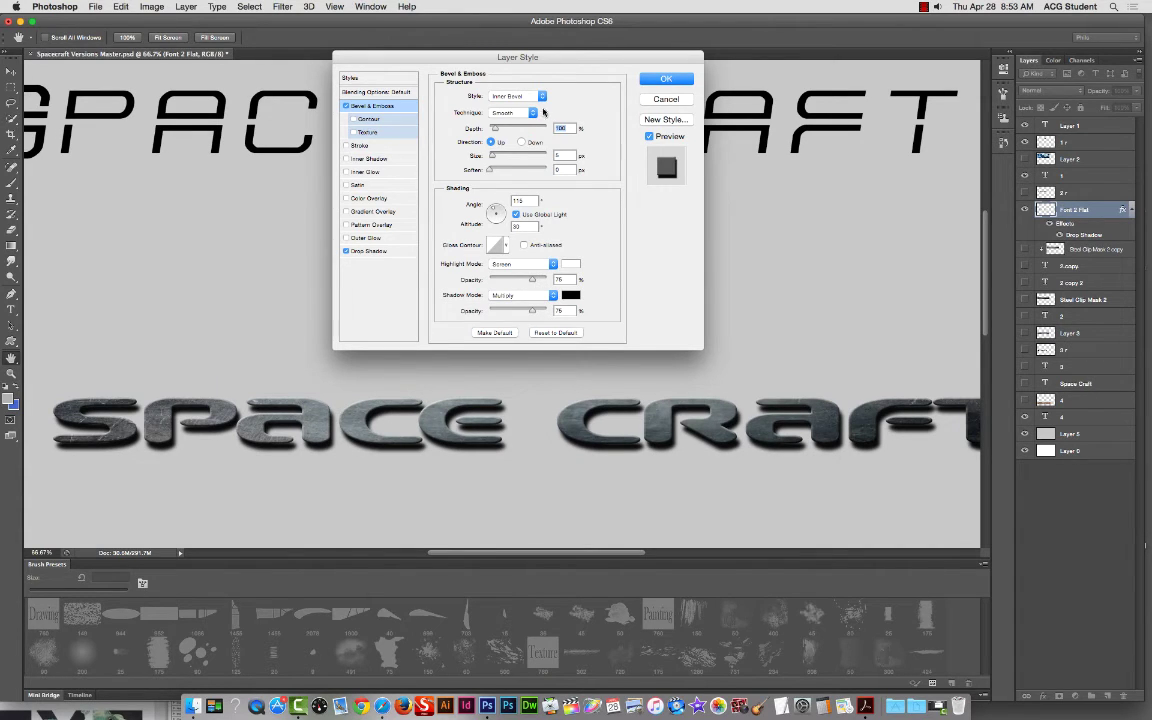
click(346, 106)
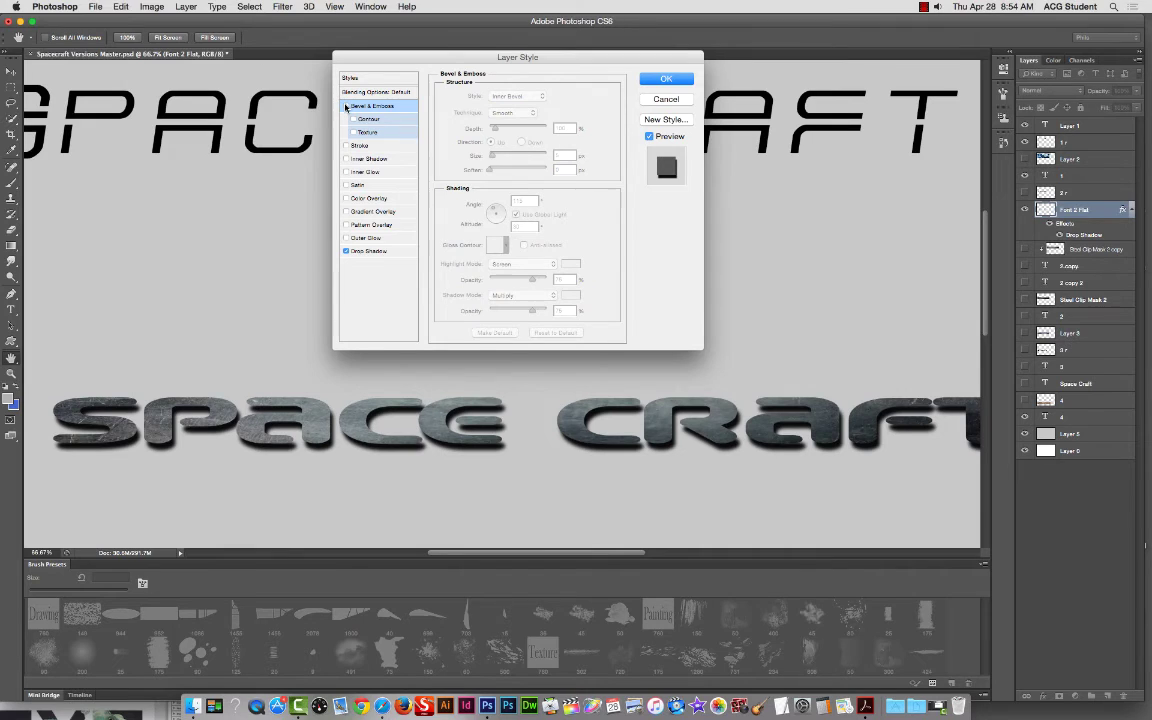
click(346, 106)
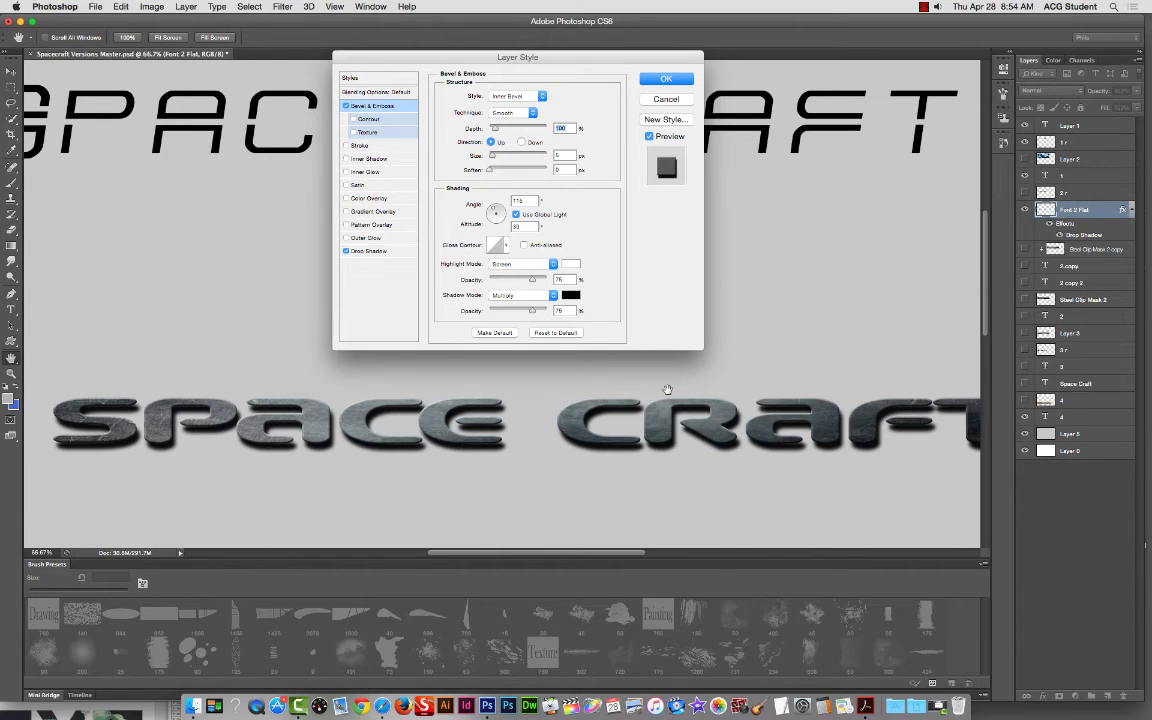
mouse_move(665, 390)
mouse_down()
mouse_move(624, 395)
mouse_move(645, 393)
mouse_up()
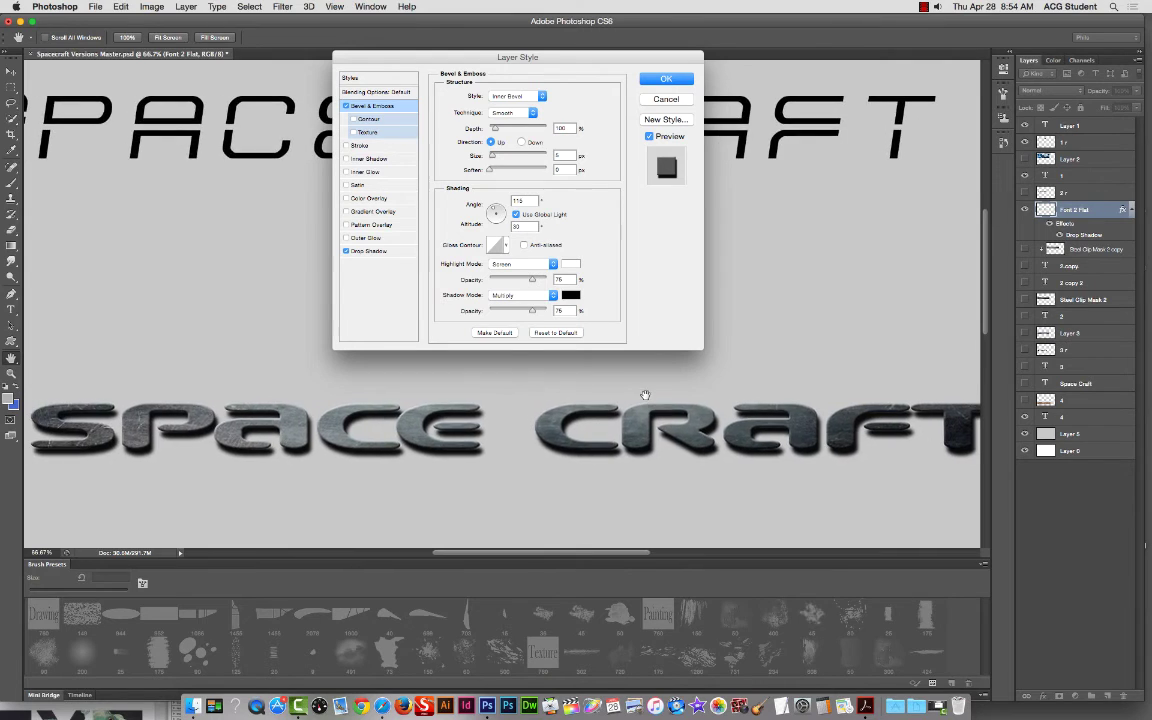
key(super+minus)
key(super+plus)
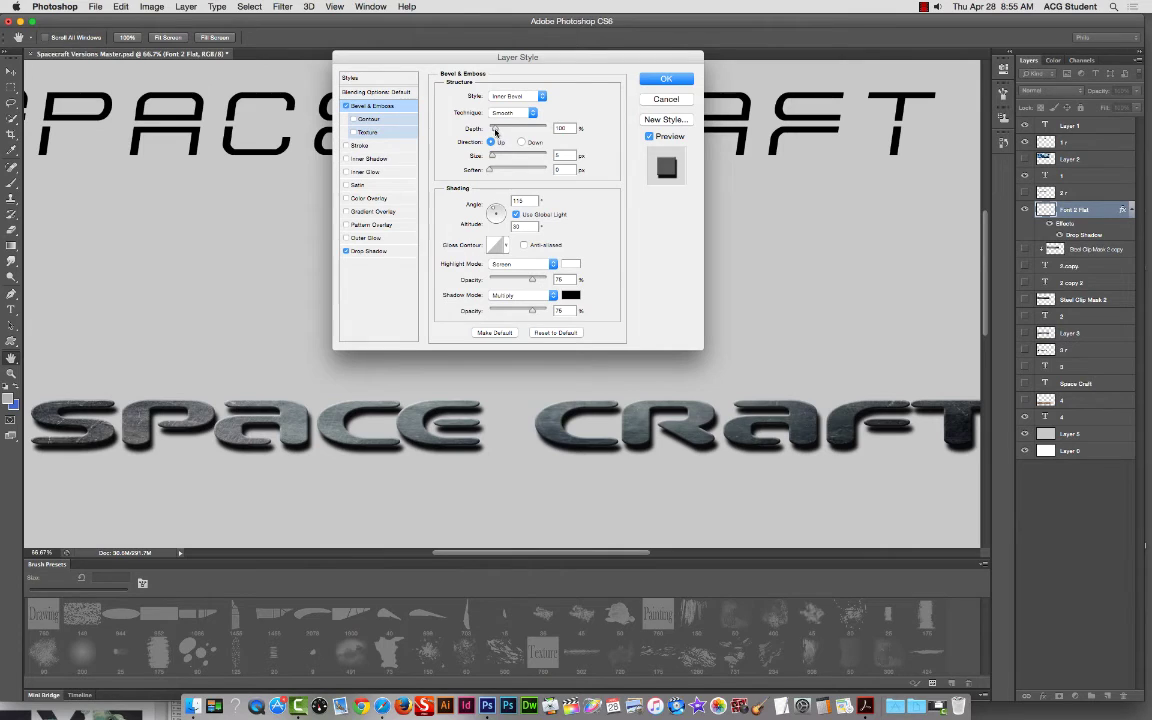
Step: Raise the bevel's depth above 500%, keep its direction Up after trying Down, and apply it with a slightly larger size
drag(495, 132, 521, 130)
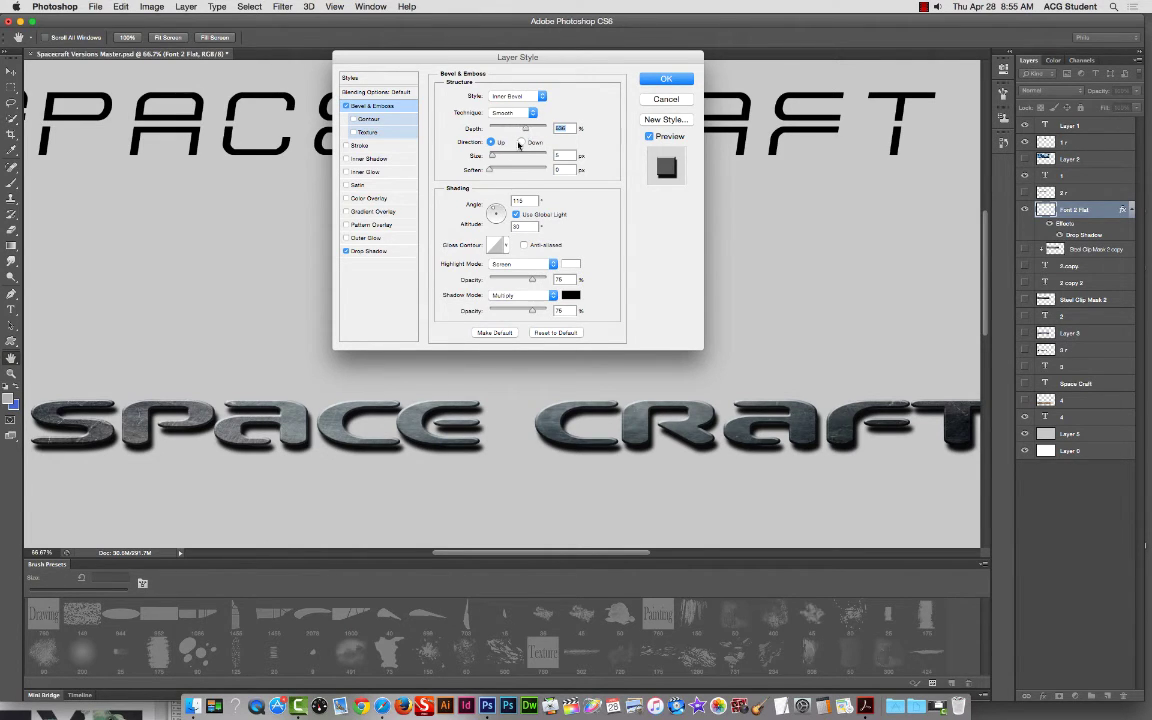
click(520, 143)
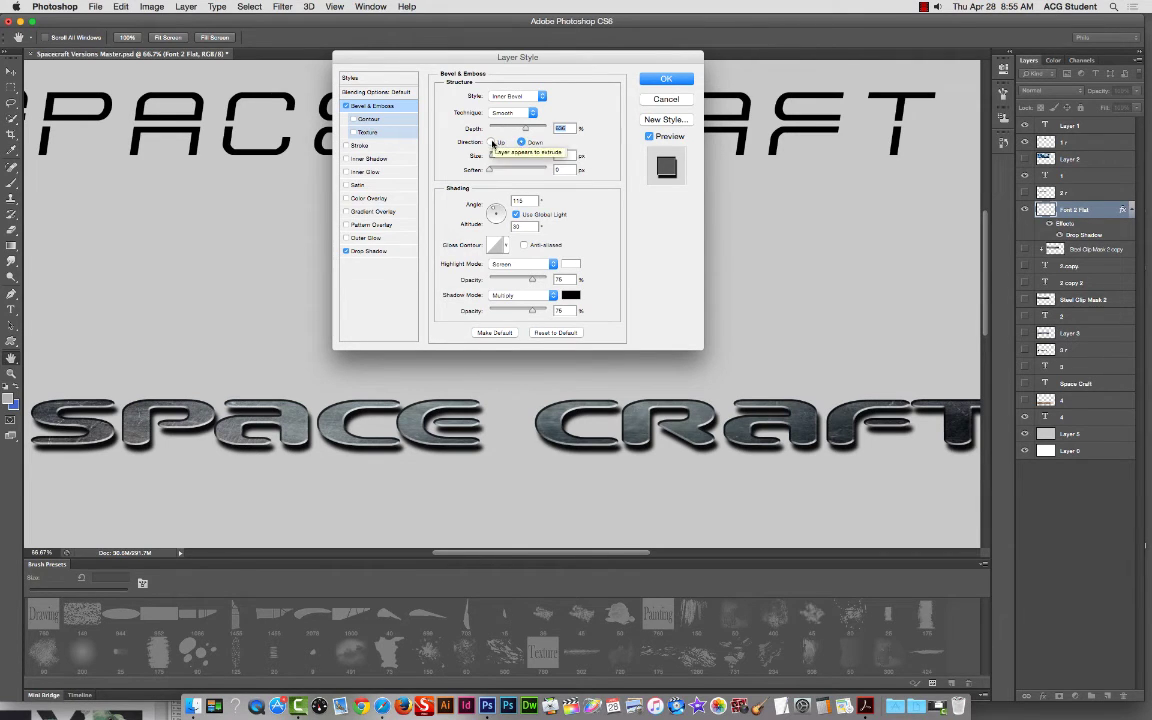
click(491, 142)
mouse_move(502, 156)
mouse_down()
mouse_move(513, 156)
mouse_move(493, 157)
mouse_up()
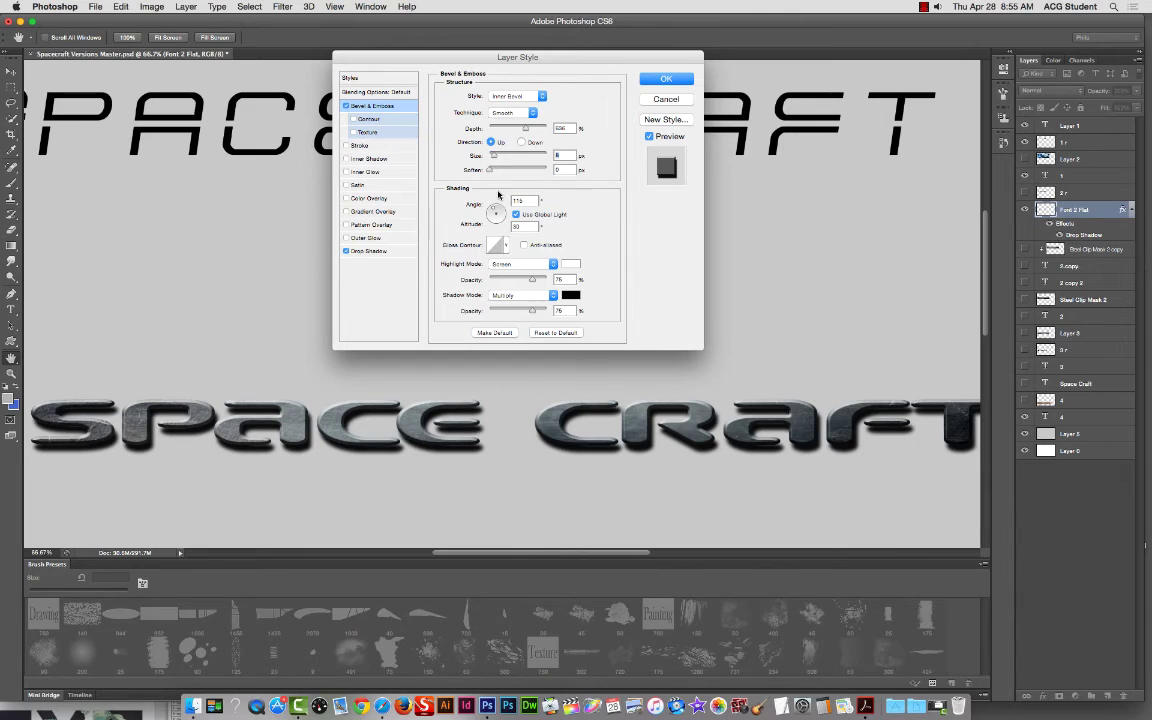
click(665, 79)
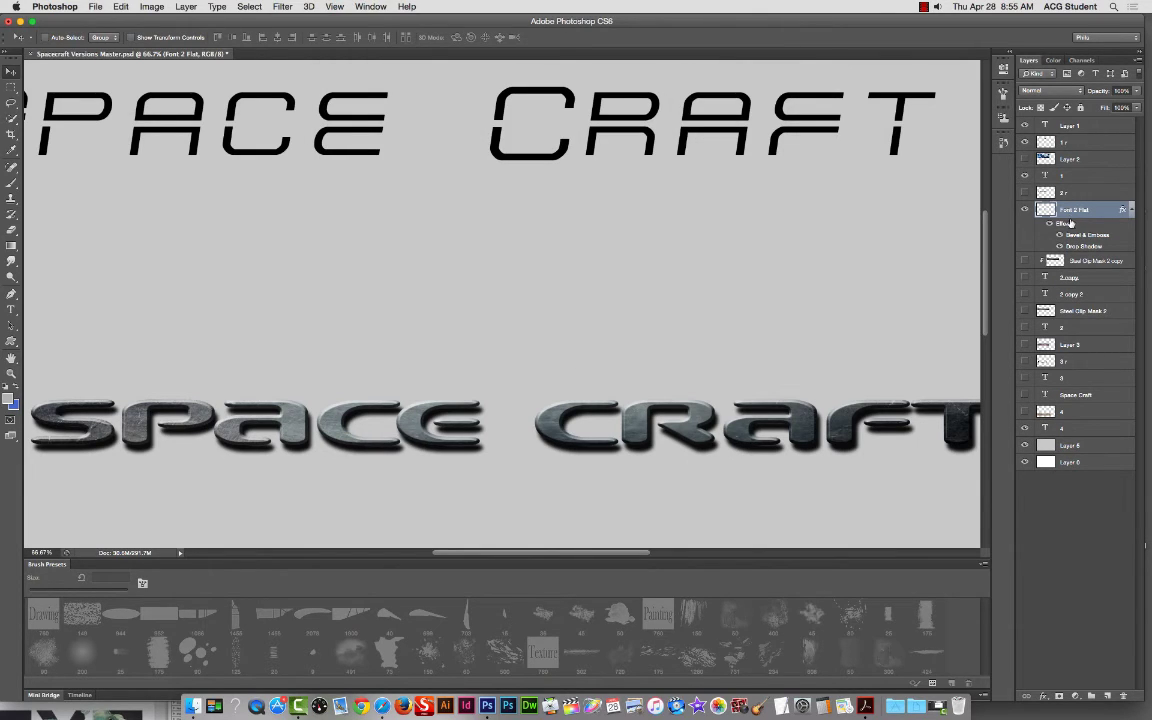
Step: Compare the Font 2 Flat layer hidden and shown, then duplicate it and move the copy above the original steel lettering
click(1025, 210)
click(1025, 210)
click(1025, 210)
click(1025, 210)
click(1025, 210)
right_click(1084, 213)
click(950, 245)
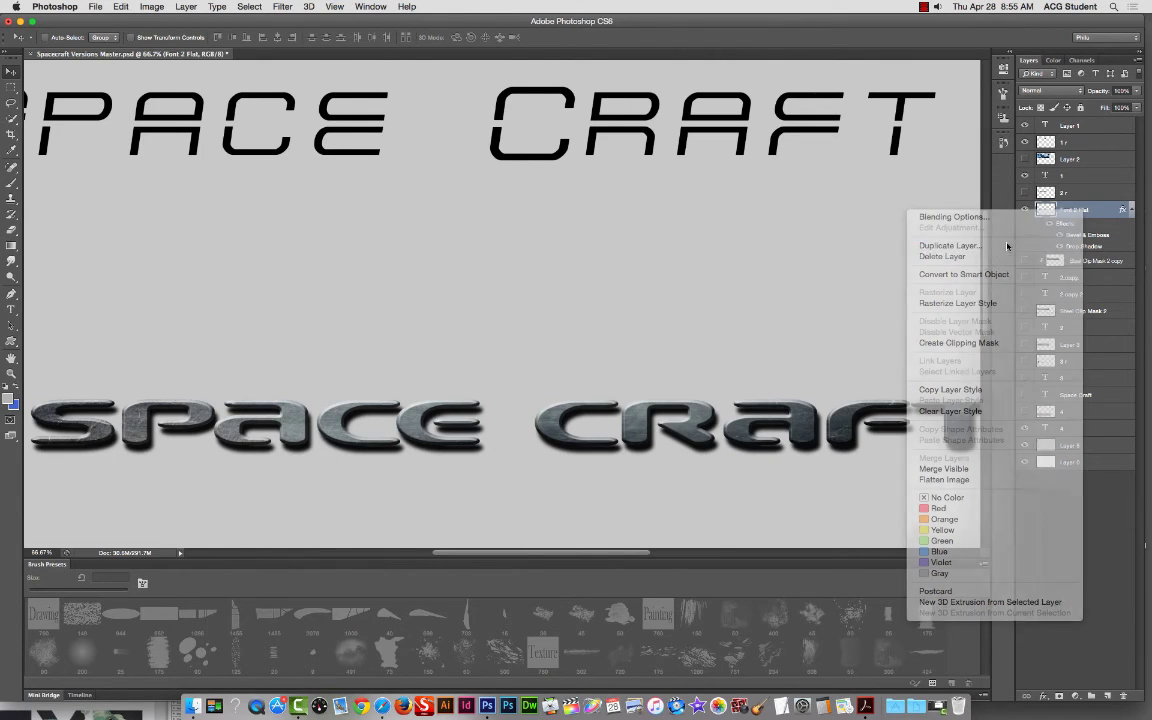
click(691, 303)
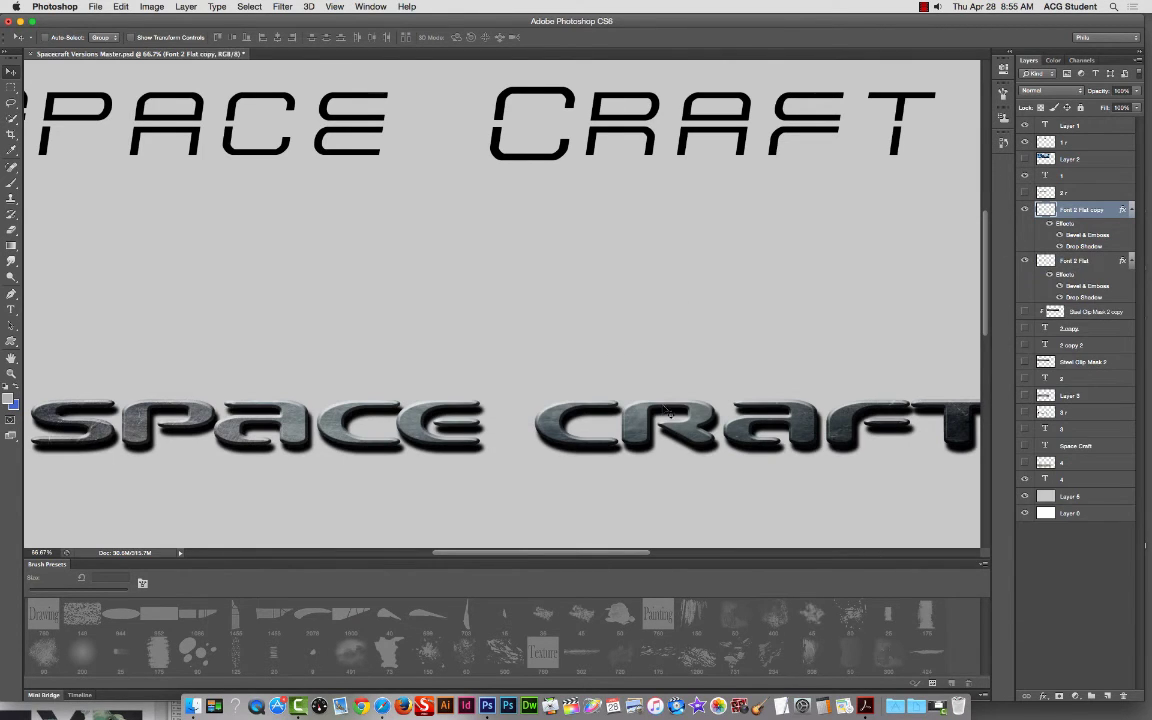
drag(662, 402, 652, 244)
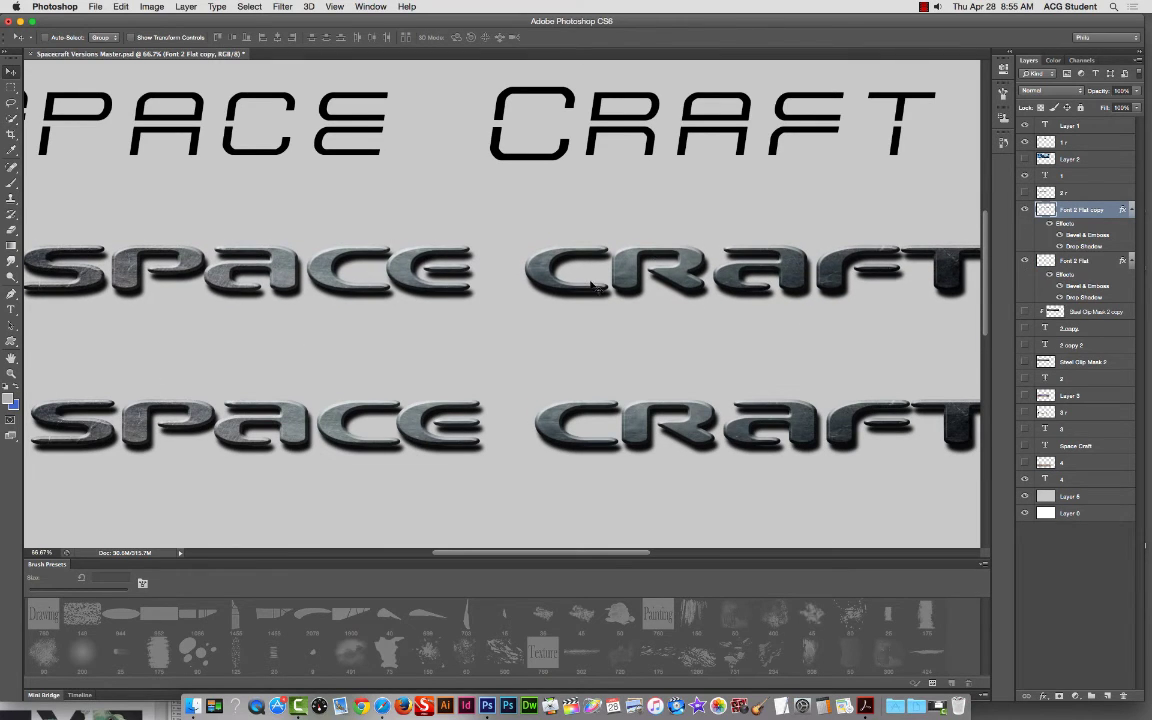
Step: Try erasing part of the C in the copied "Space" lettering with a 125 px textured, partly transparent Eraser
key(super+plus)
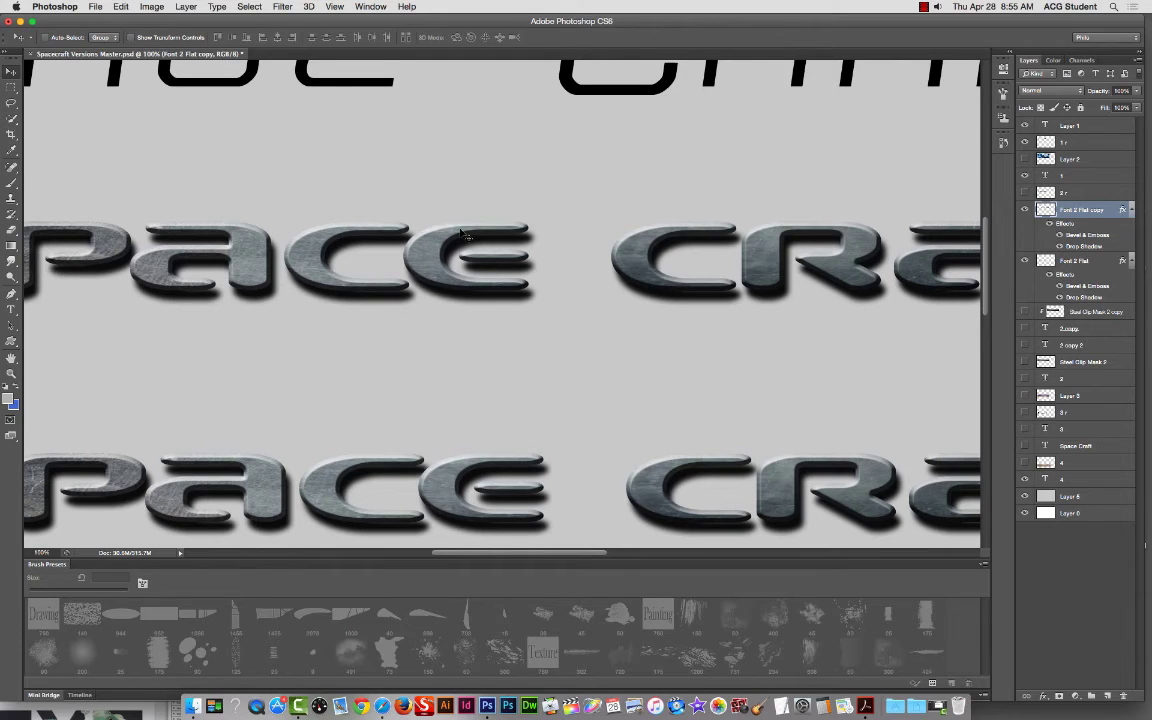
scroll(462, 235, left, 5)
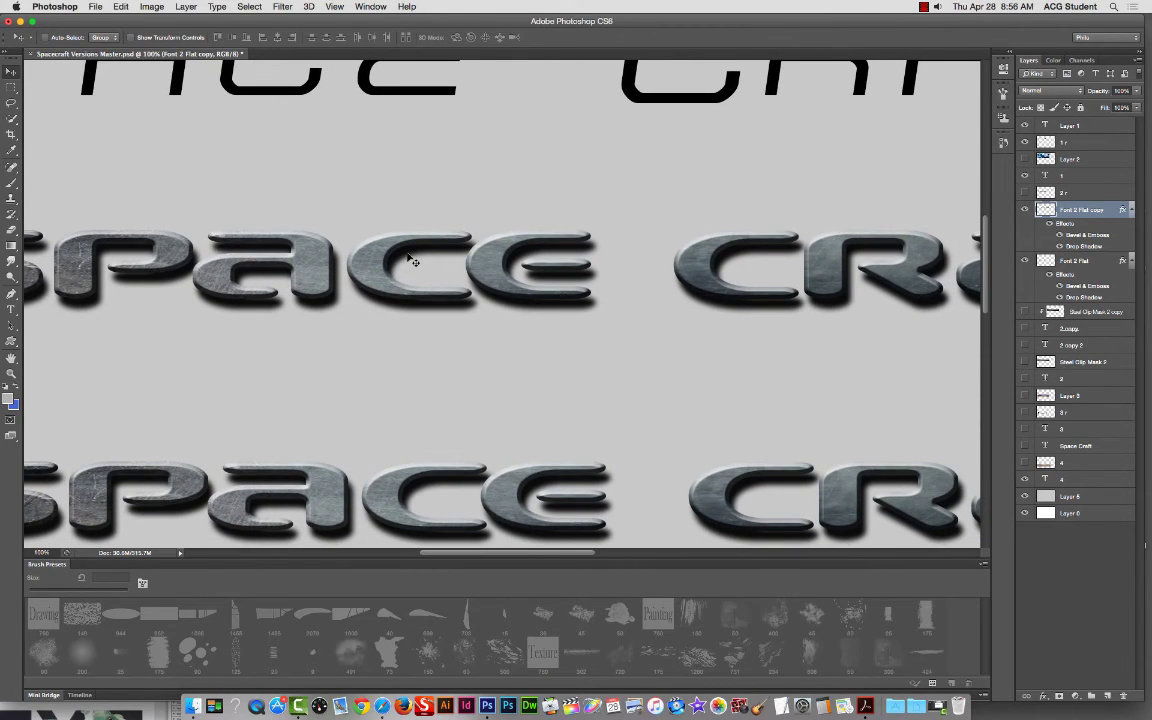
key(b)
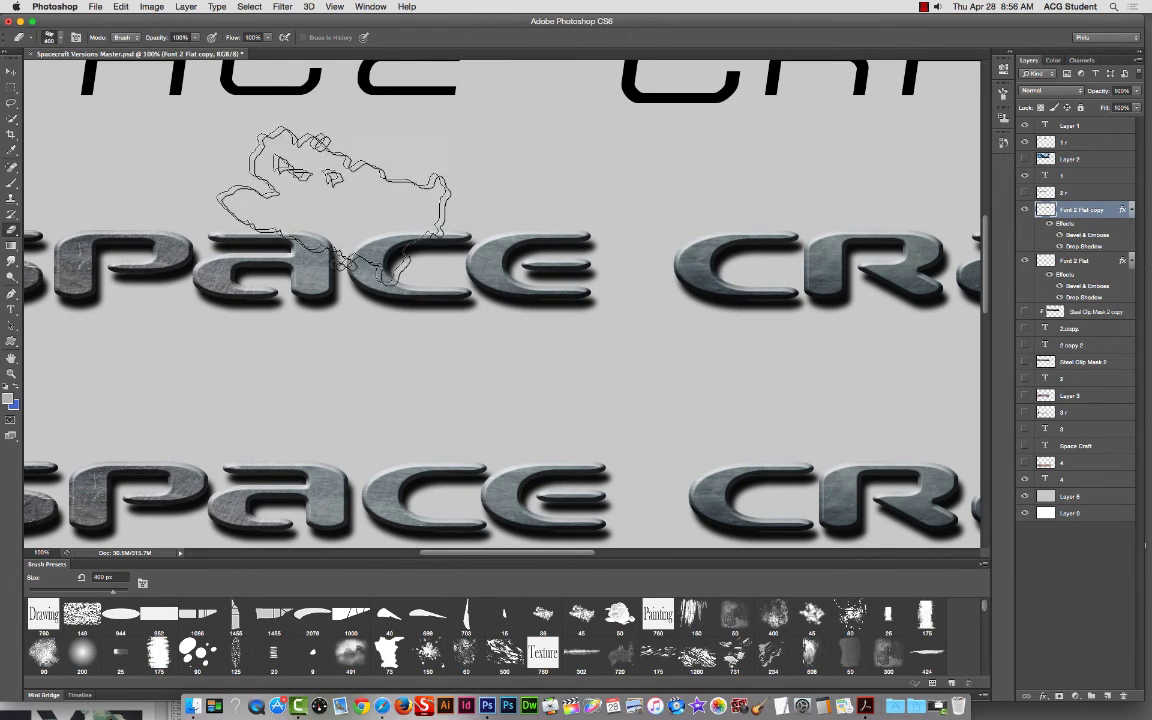
key(bracketleft)
key(bracketleft)
key(bracketleft)
key(bracketleft)
key(bracketleft)
key(bracketleft)
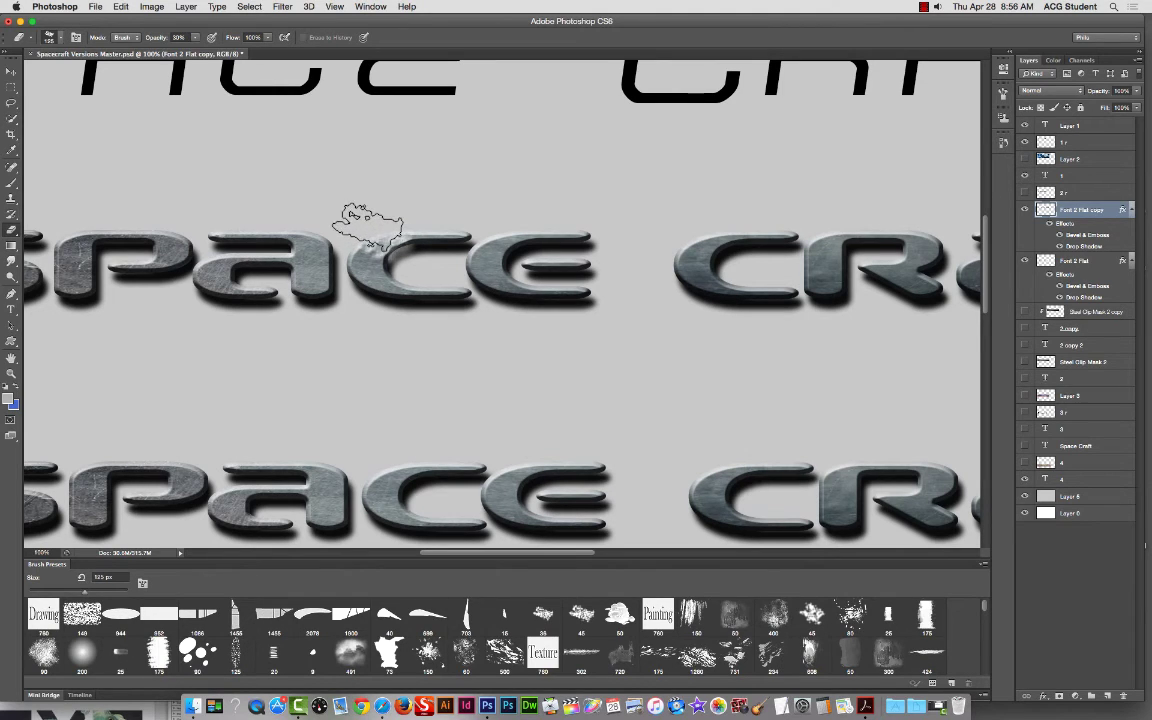
drag(370, 228, 391, 239)
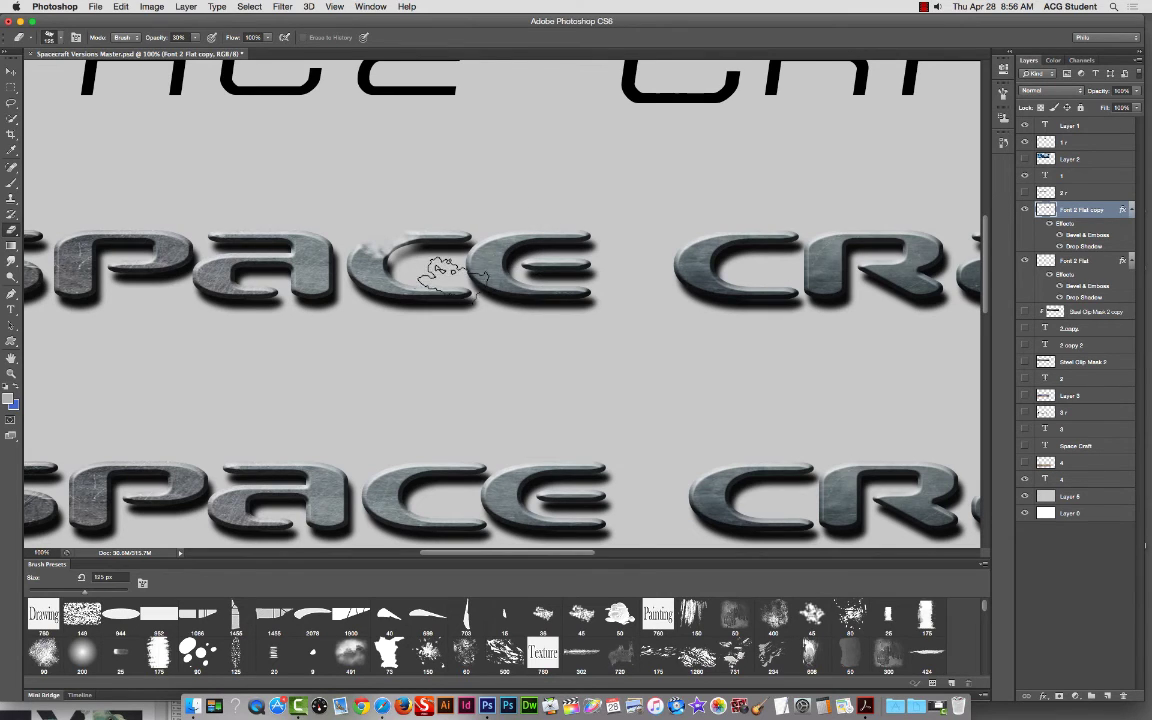
Step: Set the Eraser's opacity to 100% and undo the trial erasing on the copied lettering, keeping the duplicate layer in place
key(0)
key(super+z)
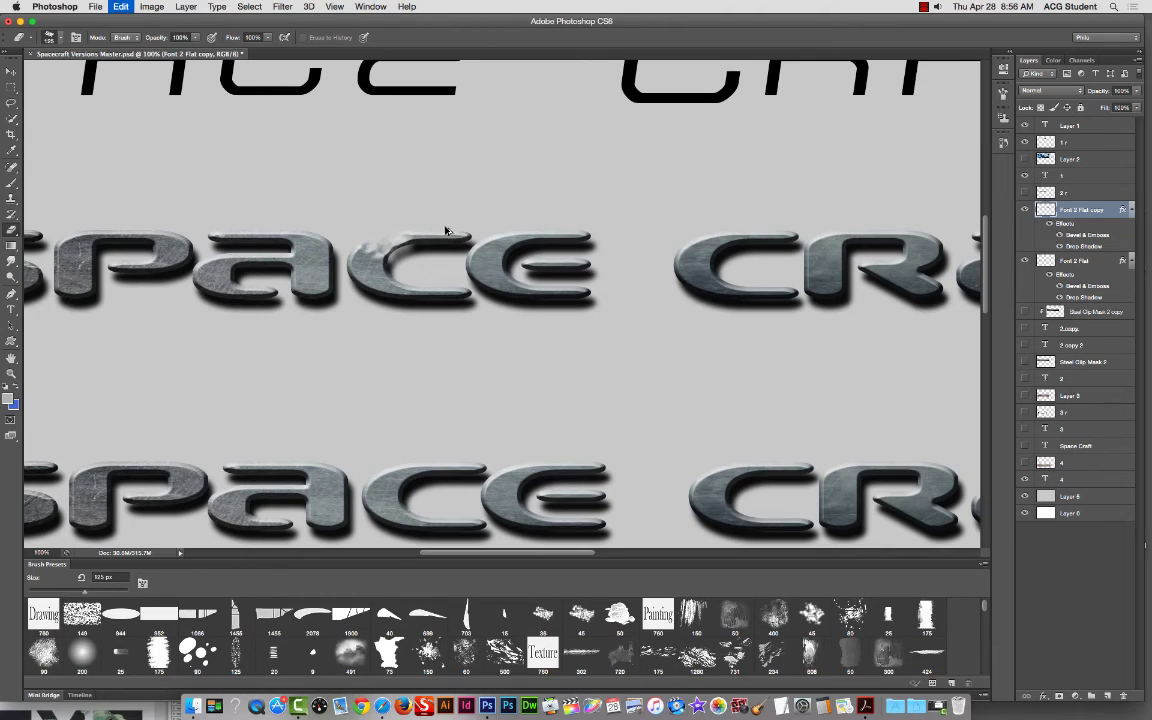
key(super+alt+z)
key(super+alt+z)
key(super+alt+z)
key(super+alt+z)
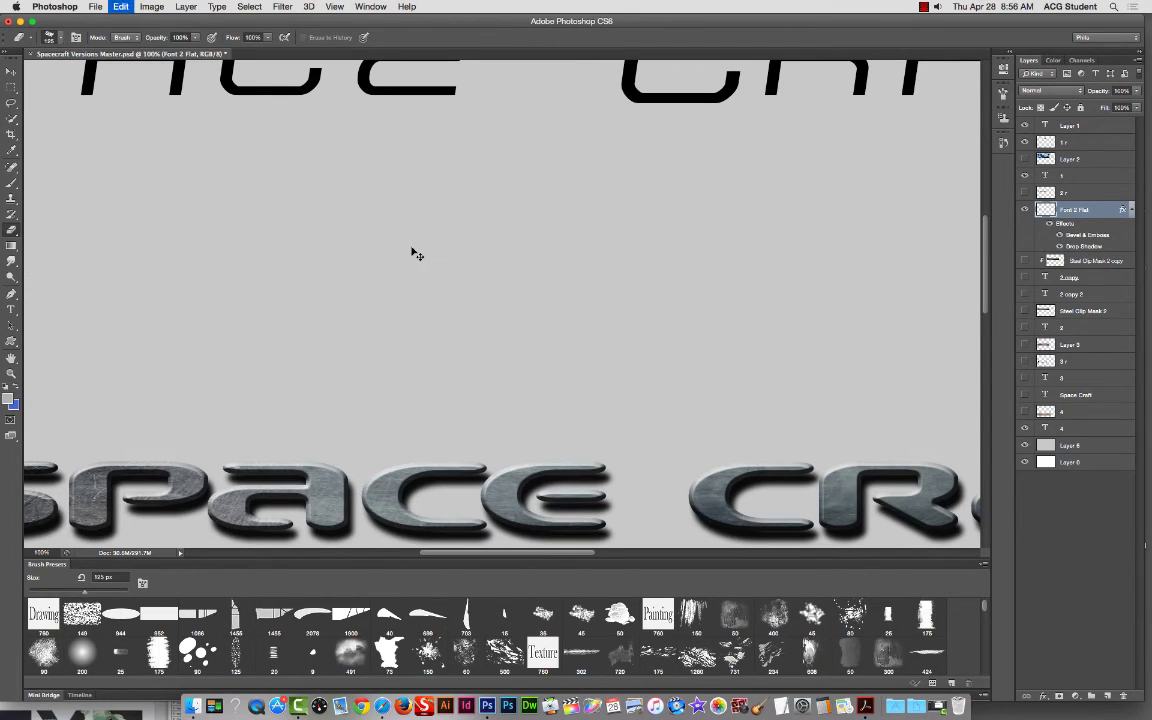
key(super+shift+z)
key(super+alt+z)
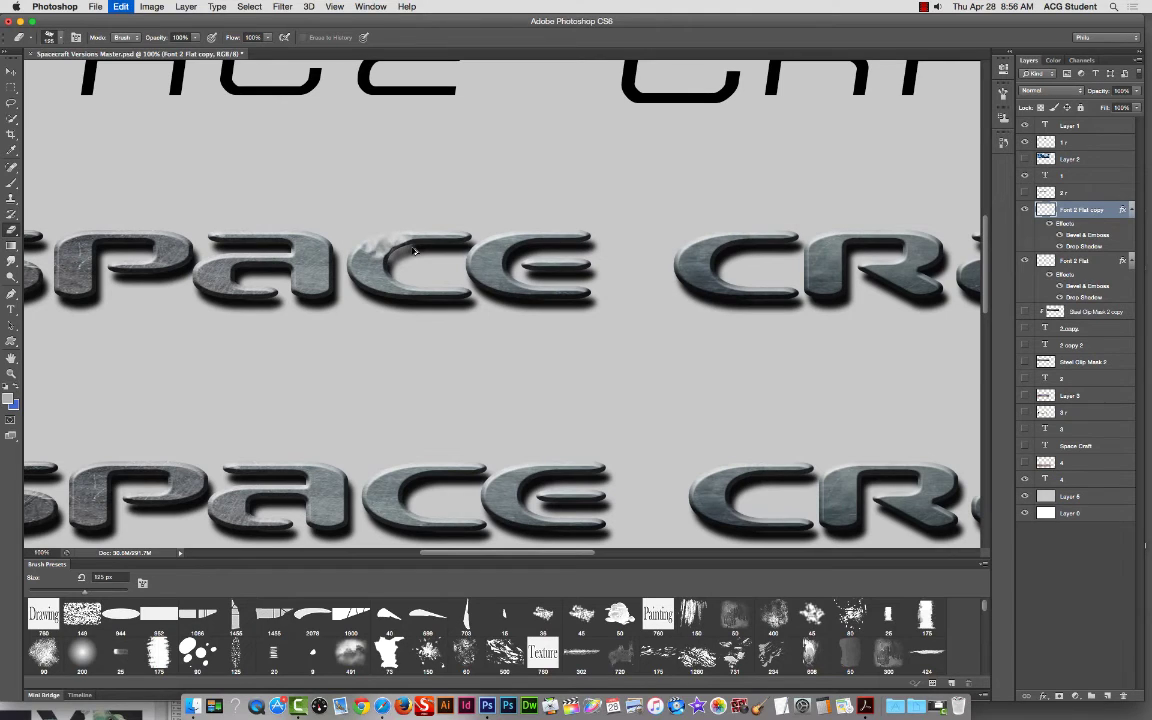
key(super+alt+z)
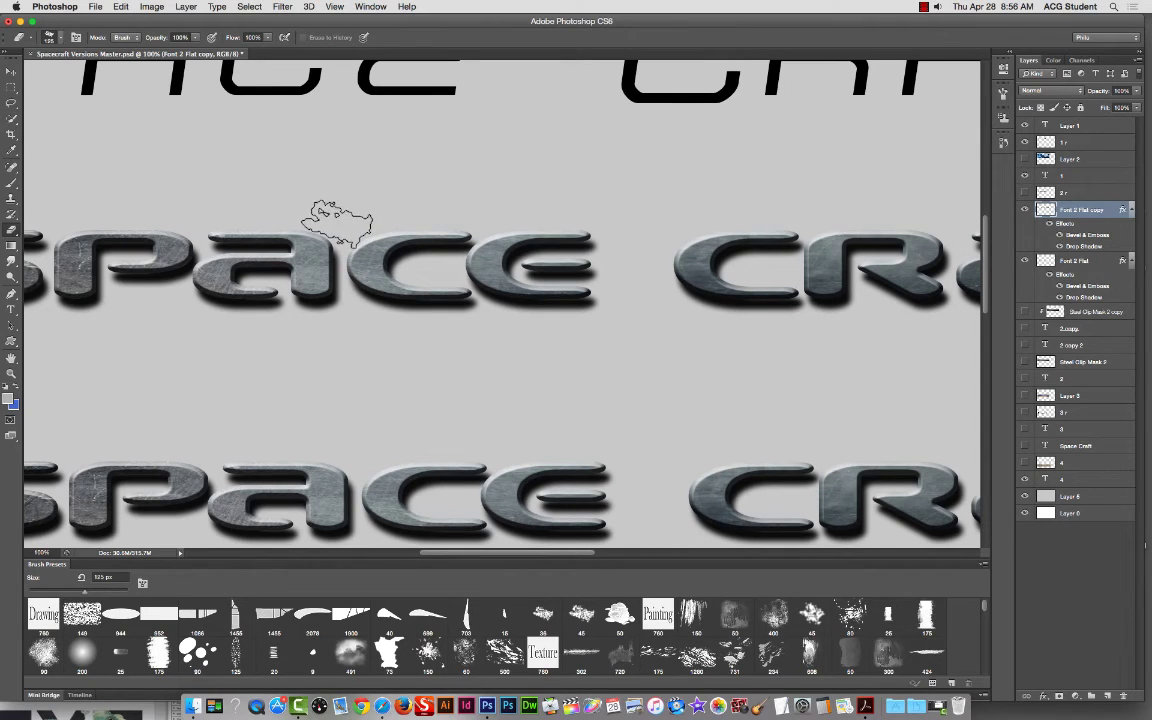
Step: Erase thin diagonal cuts with a much smaller Eraser through the C and E of "Space" and the C and R of "Craft" in the copied lettering
key(bracketleft)
key(bracketleft)
key(bracketleft)
key(bracketleft)
key(bracketleft)
key(bracketleft)
key(bracketleft)
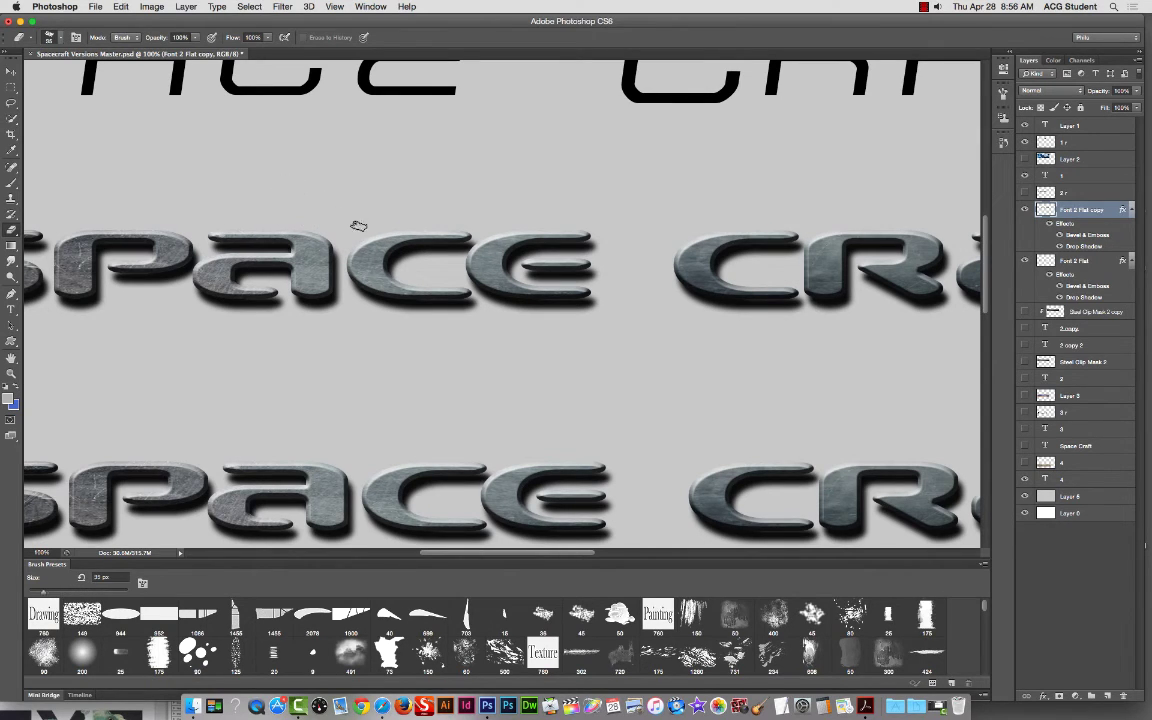
key(bracketleft)
key(bracketleft)
drag(337, 195, 560, 404)
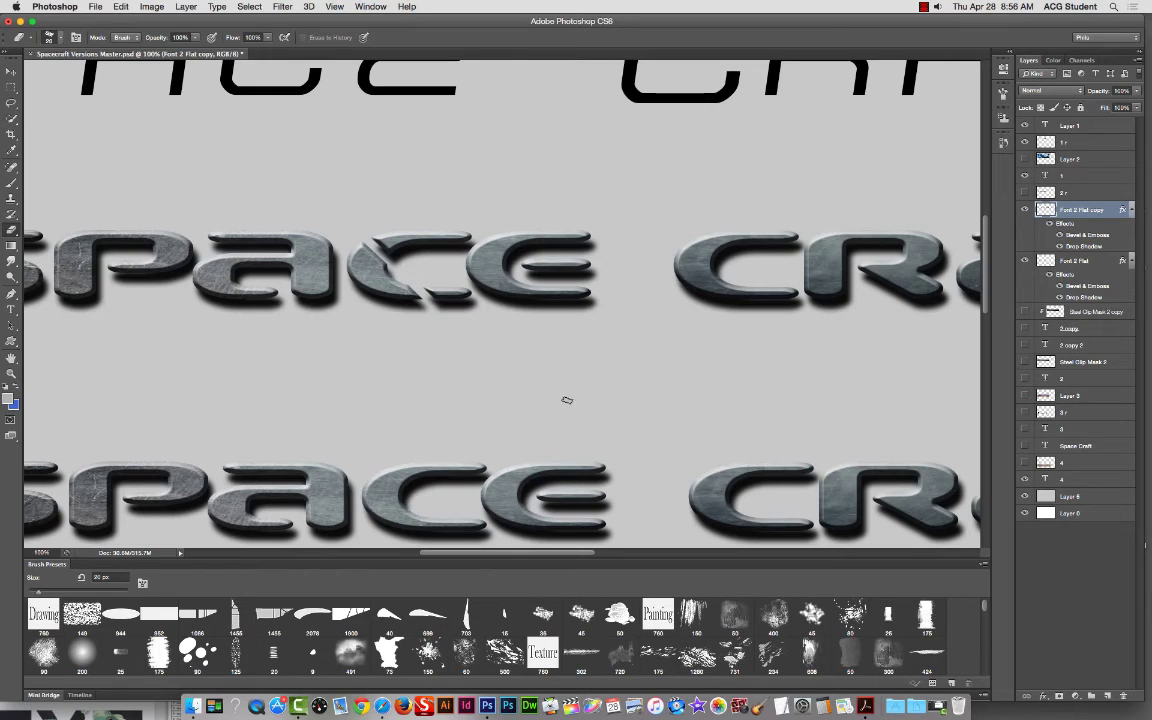
drag(453, 212, 640, 345)
drag(593, 185, 869, 379)
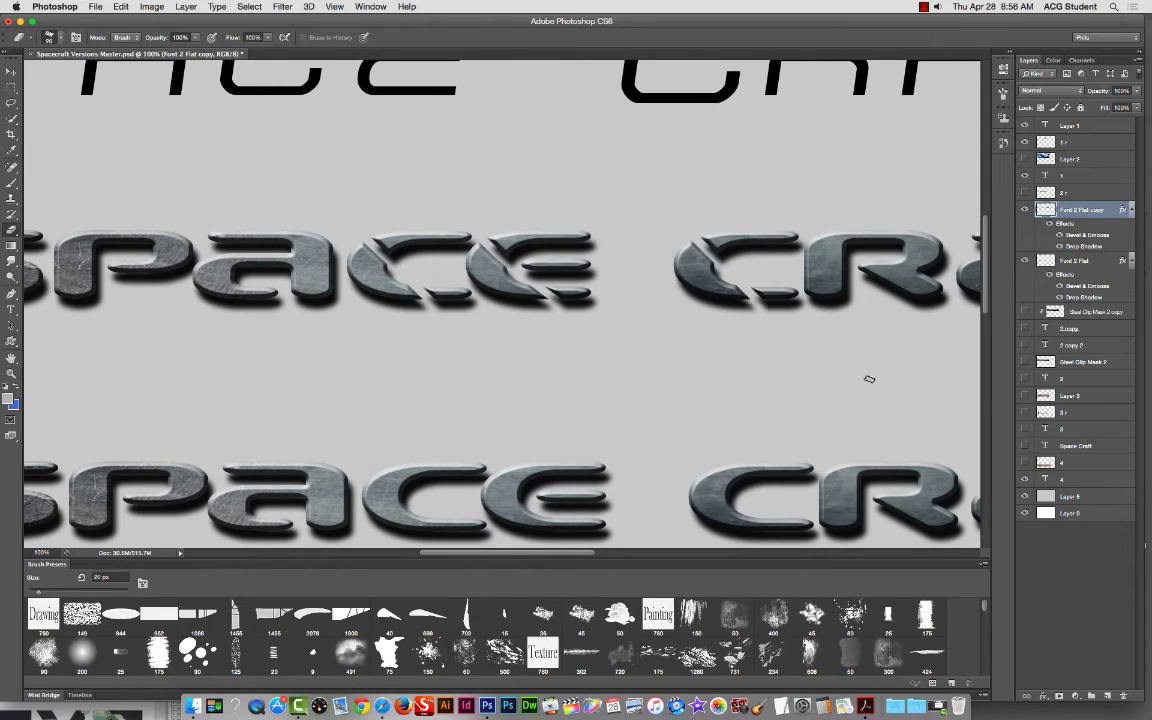
drag(829, 233, 977, 357)
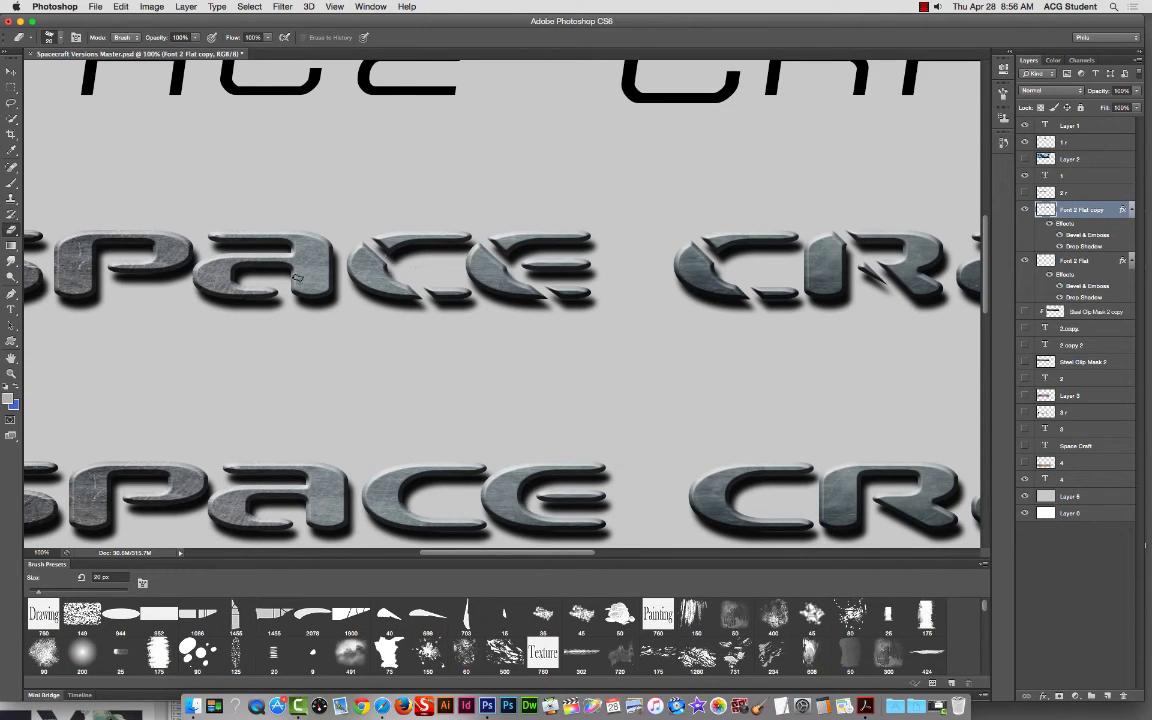
Step: Erase a diagonal cut through the A of "Space" and roughen the upper arm of its E in the copied lettering
drag(240, 226, 316, 311)
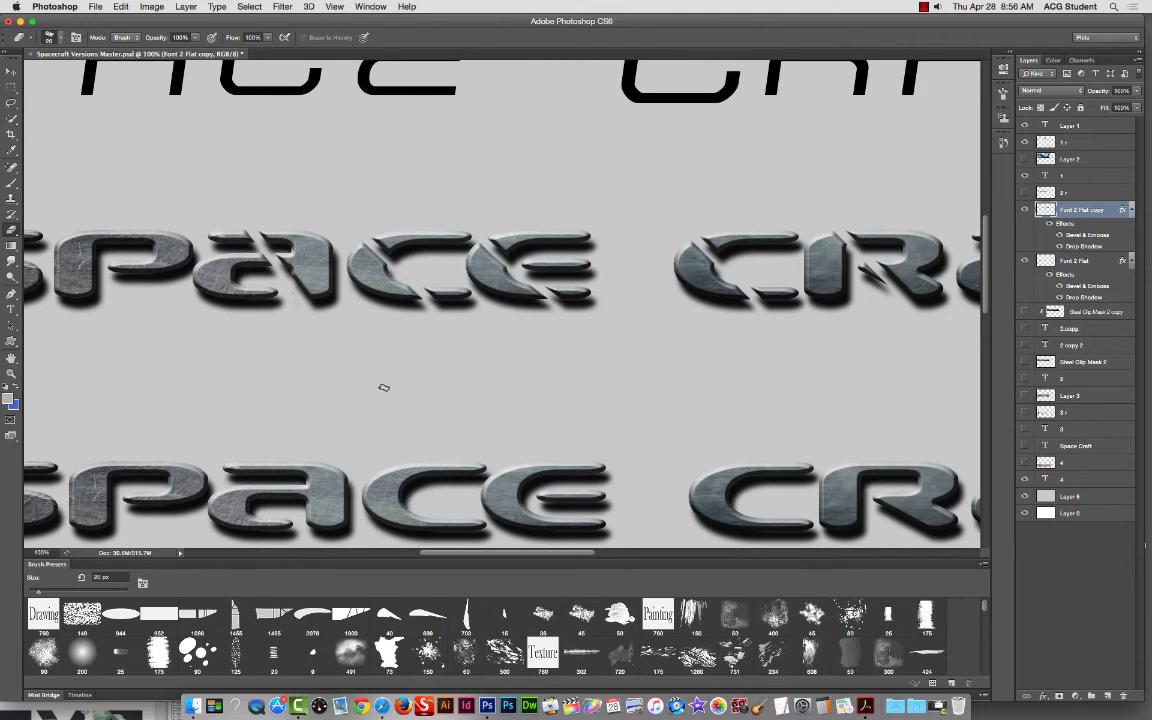
key(super+minus)
key(super+minus)
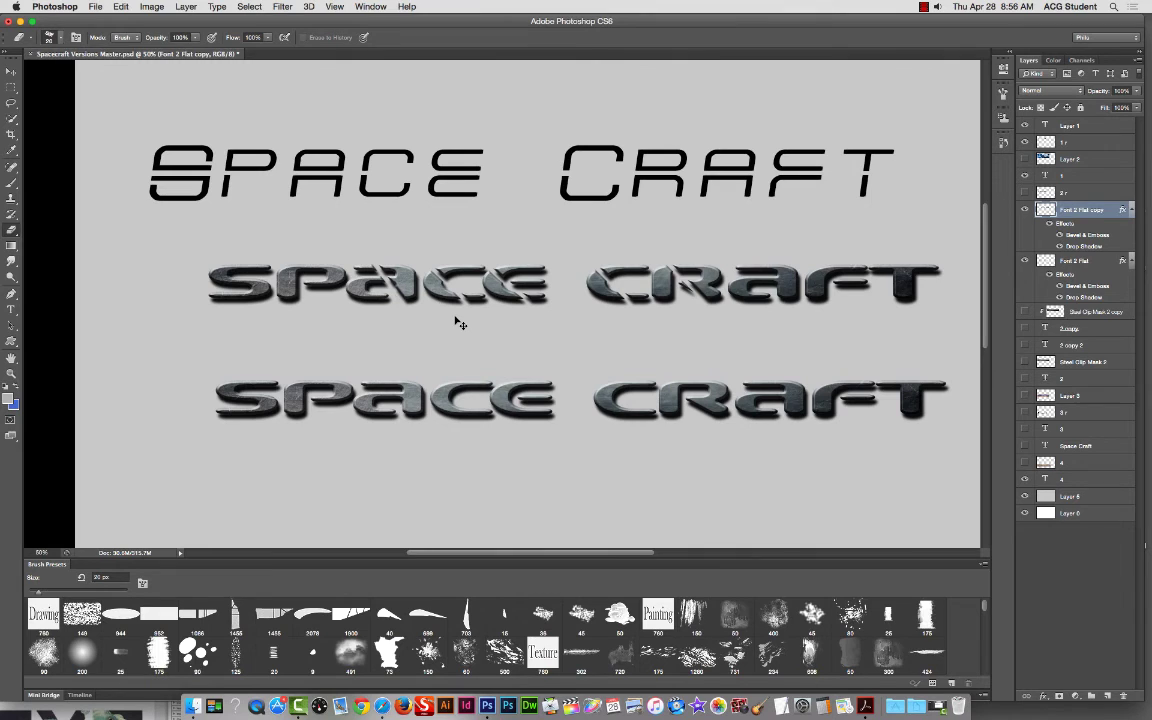
key(super+plus)
key(super+plus)
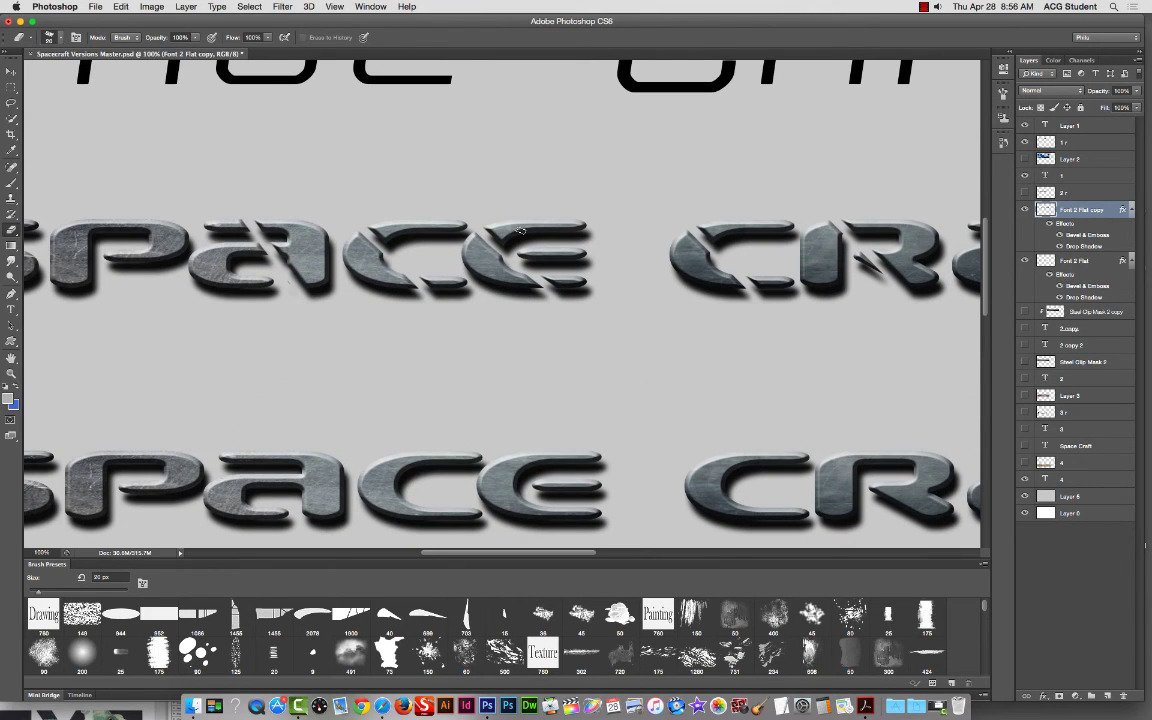
drag(509, 221, 586, 220)
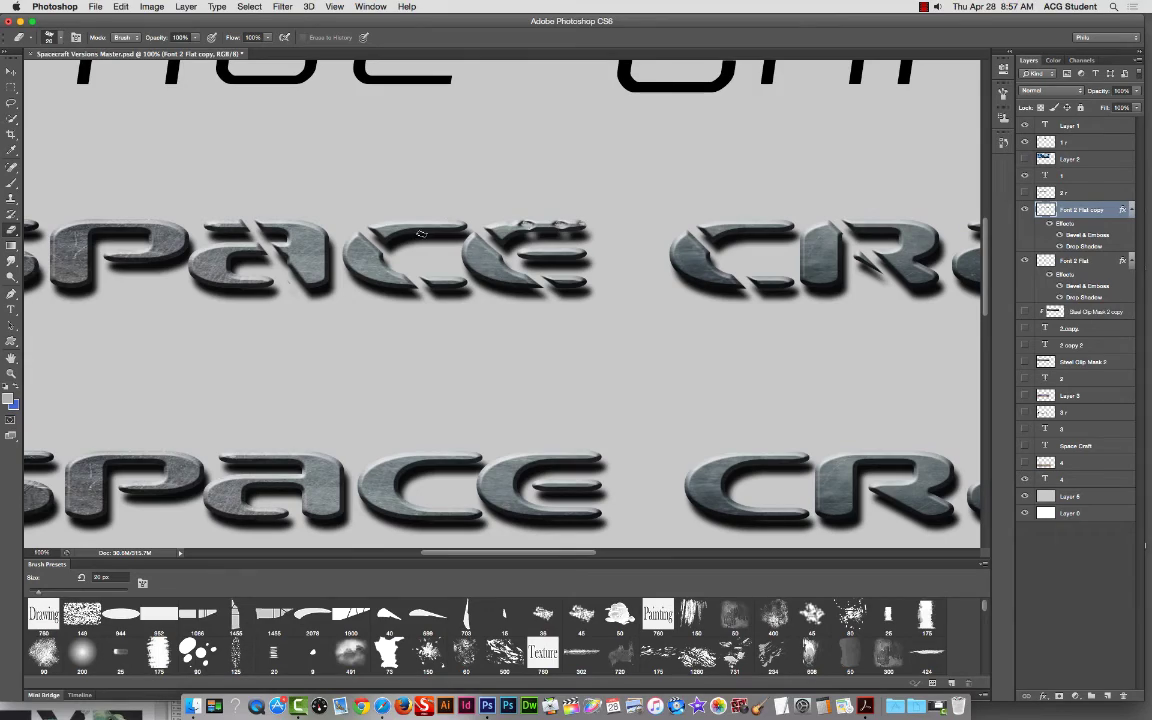
Step: Choose the 720 px grunge texture tip for the Eraser, reduce it to 300 px, and distress the A and C of "Space"
click(620, 655)
mouse_move(670, 480)
mouse_down()
mouse_move(600, 400)
mouse_move(520, 260)
mouse_up()
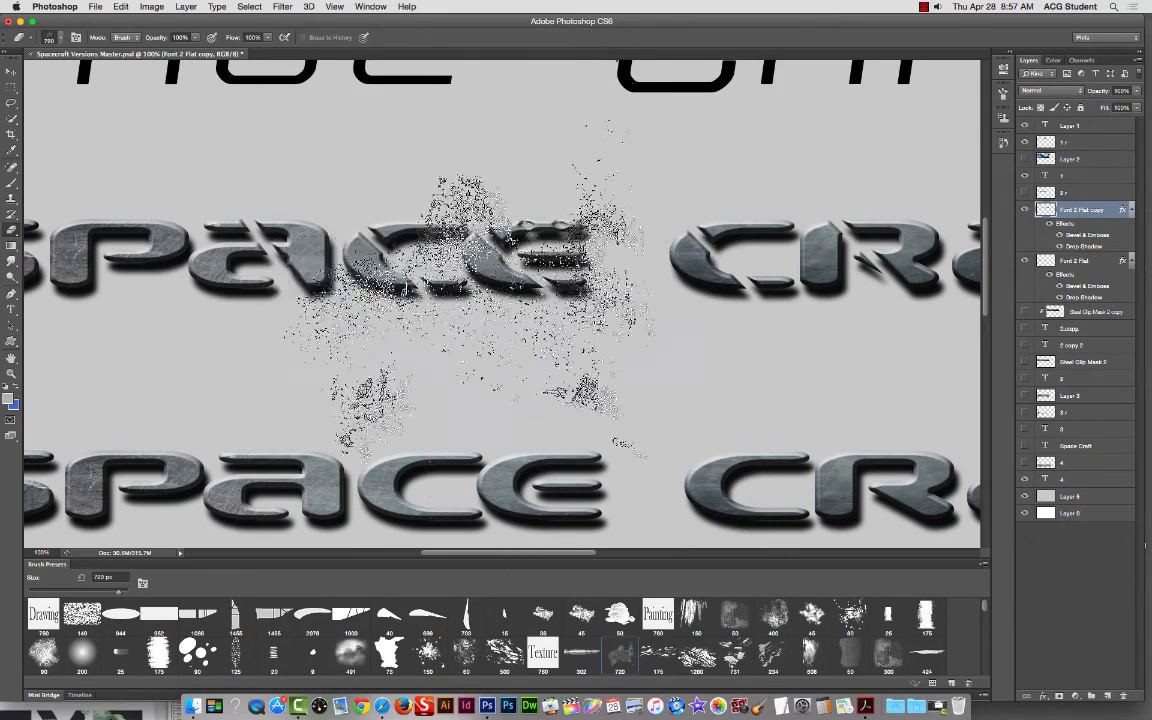
key(bracketleft)
key(bracketleft)
key(bracketleft)
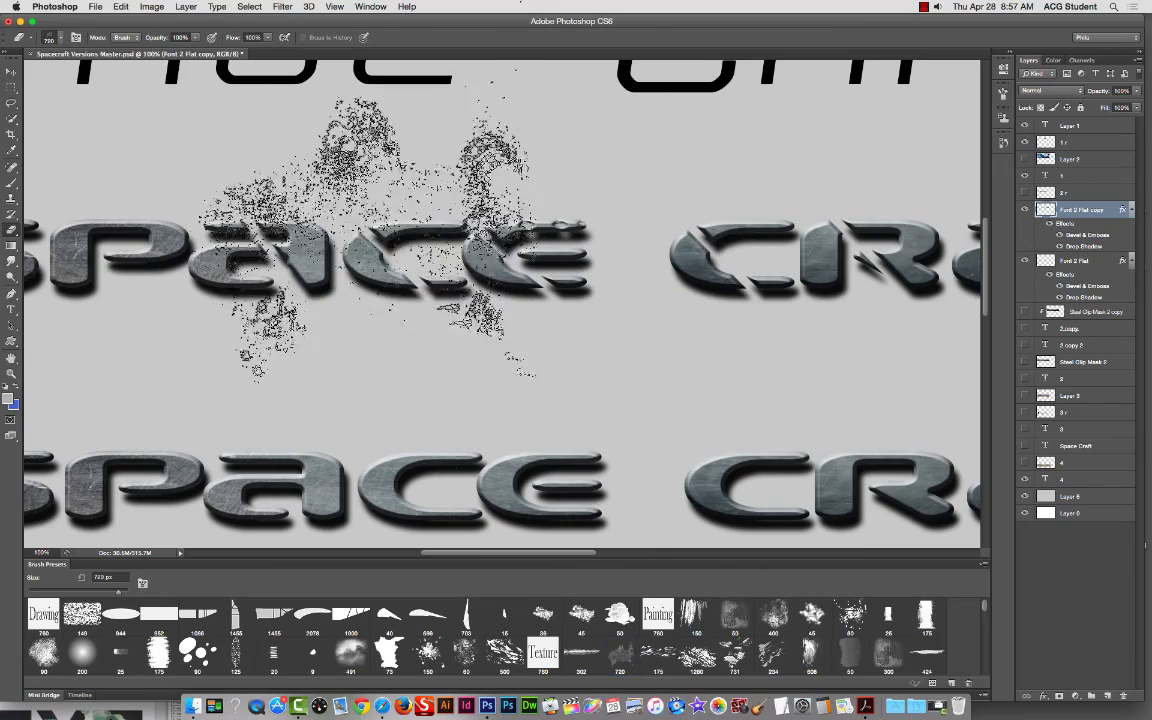
key(bracketleft)
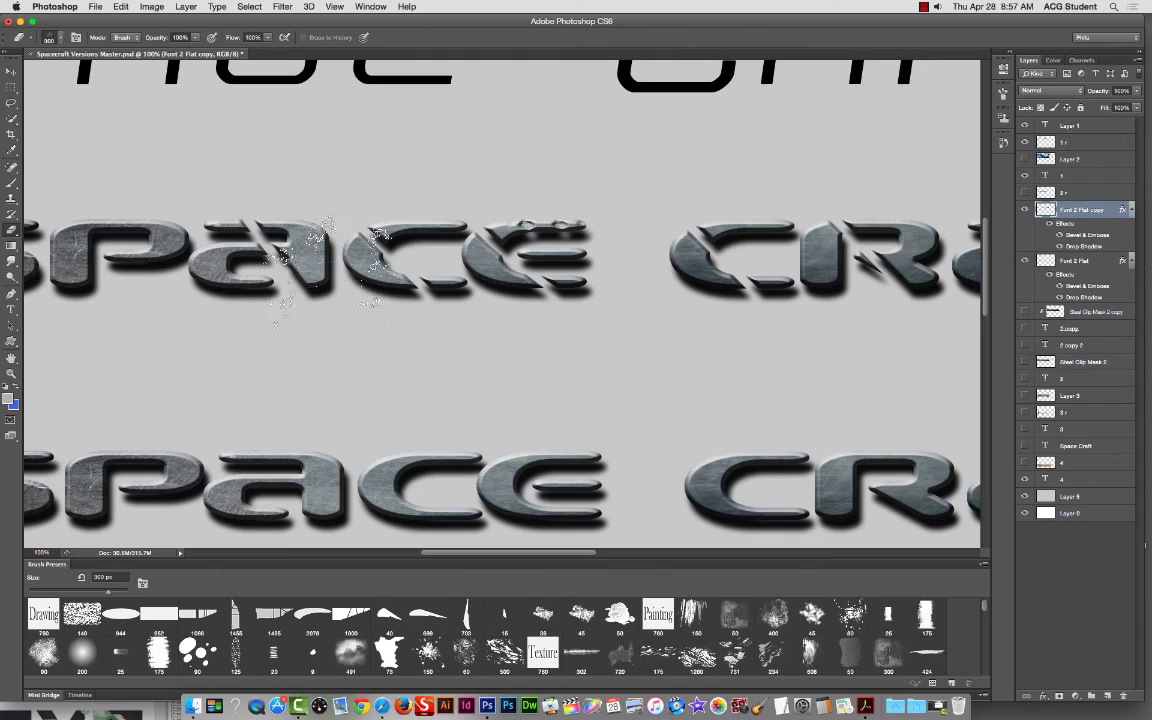
key(bracketleft)
click(325, 267)
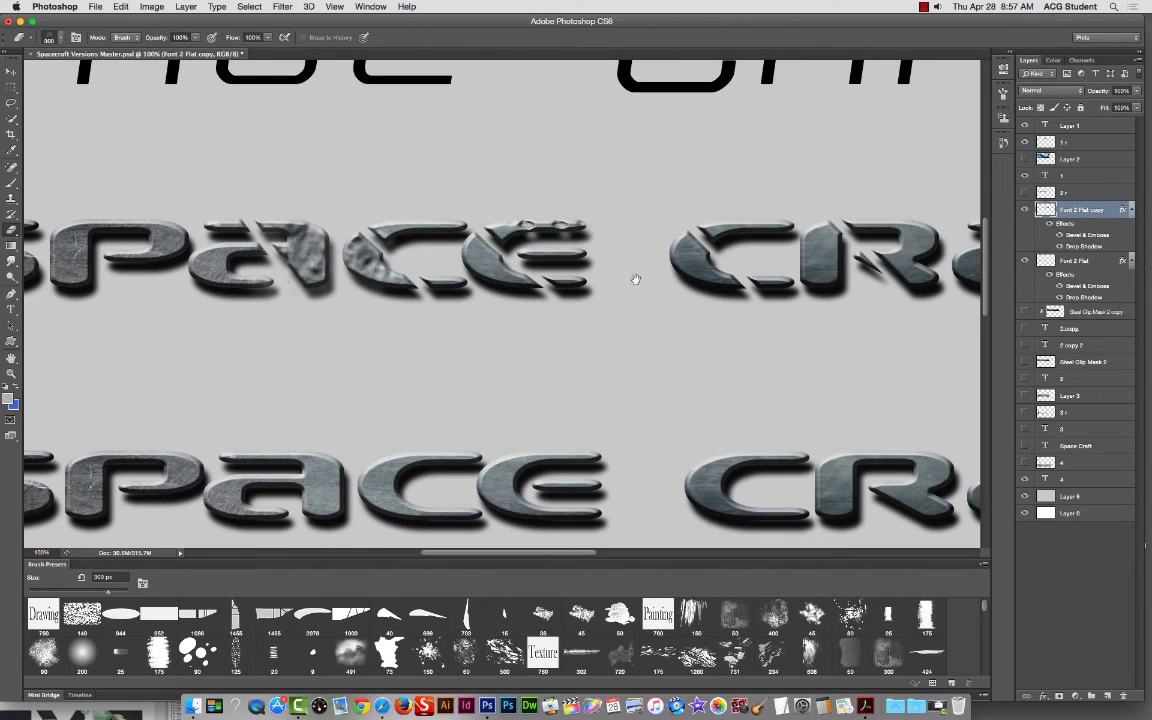
Step: Distress the C, R and A of "Craft" in the copied lettering with the 300 px textured Eraser
scroll(560, 260, right, 5)
mouse_move(478, 272)
mouse_down()
mouse_move(532, 240)
mouse_move(442, 245)
mouse_move(405, 272)
mouse_up()
scroll(405, 272, right, 3)
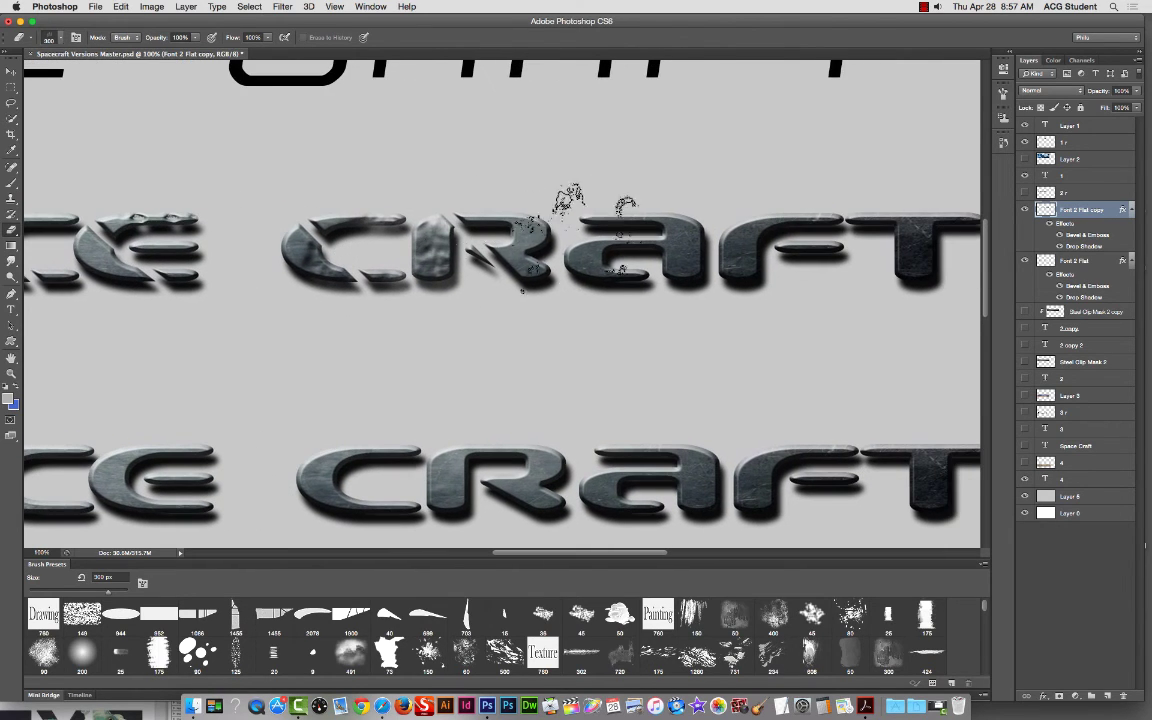
mouse_move(640, 240)
mouse_down()
mouse_move(575, 225)
mouse_move(610, 215)
mouse_up()
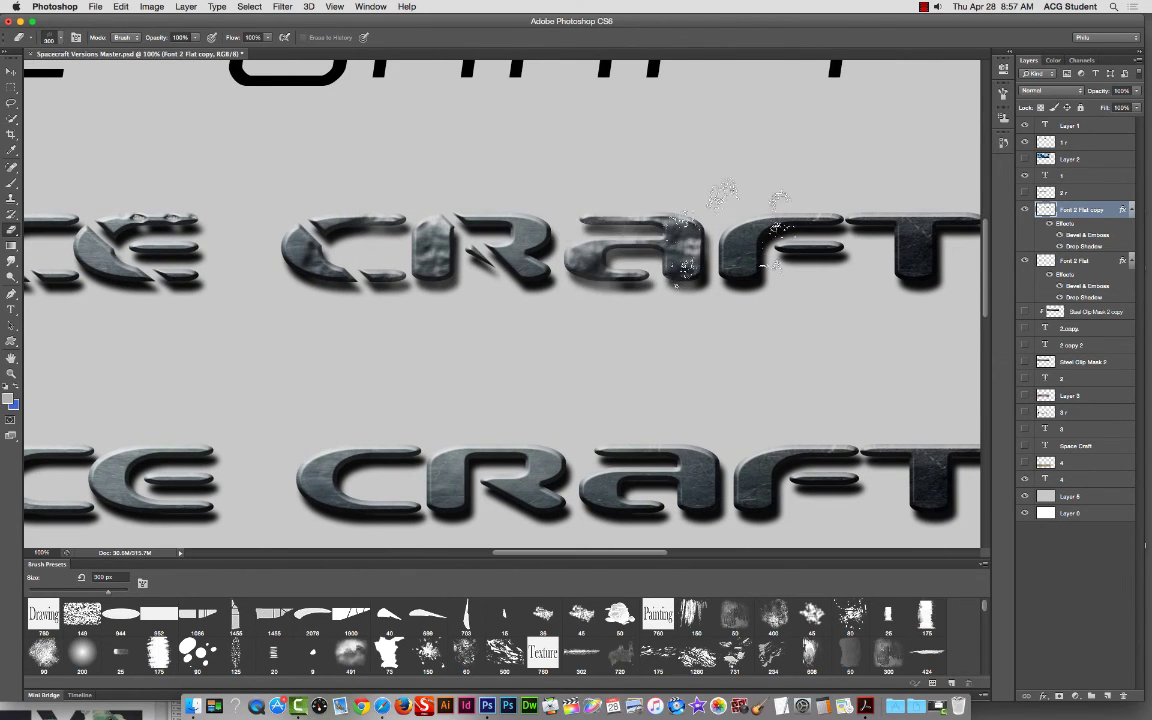
Step: Distress the F and T of "Craft" in the copied lettering with the textured Eraser at smaller sizes between 175 and 100 px
scroll(630, 215, right, 1)
key(bracketleft)
key(bracketleft)
key(bracketleft)
key(bracketleft)
key(bracketleft)
key(bracketleft)
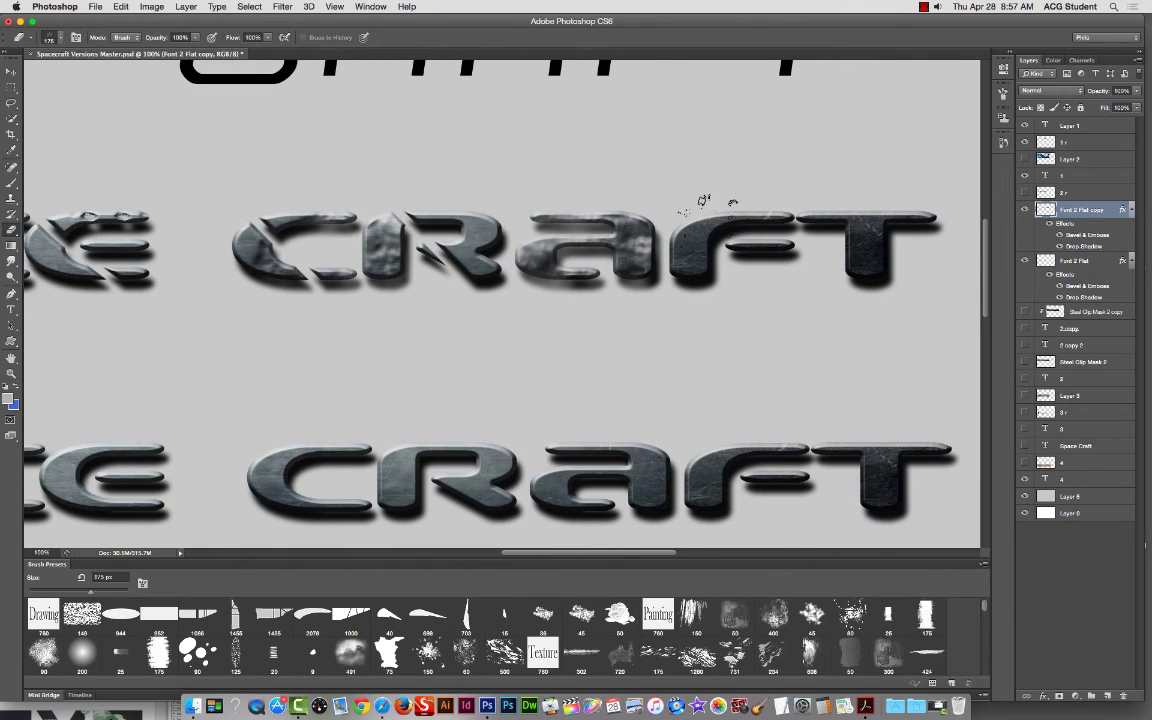
mouse_move(650, 222)
mouse_down()
mouse_move(691, 217)
mouse_move(630, 202)
mouse_up()
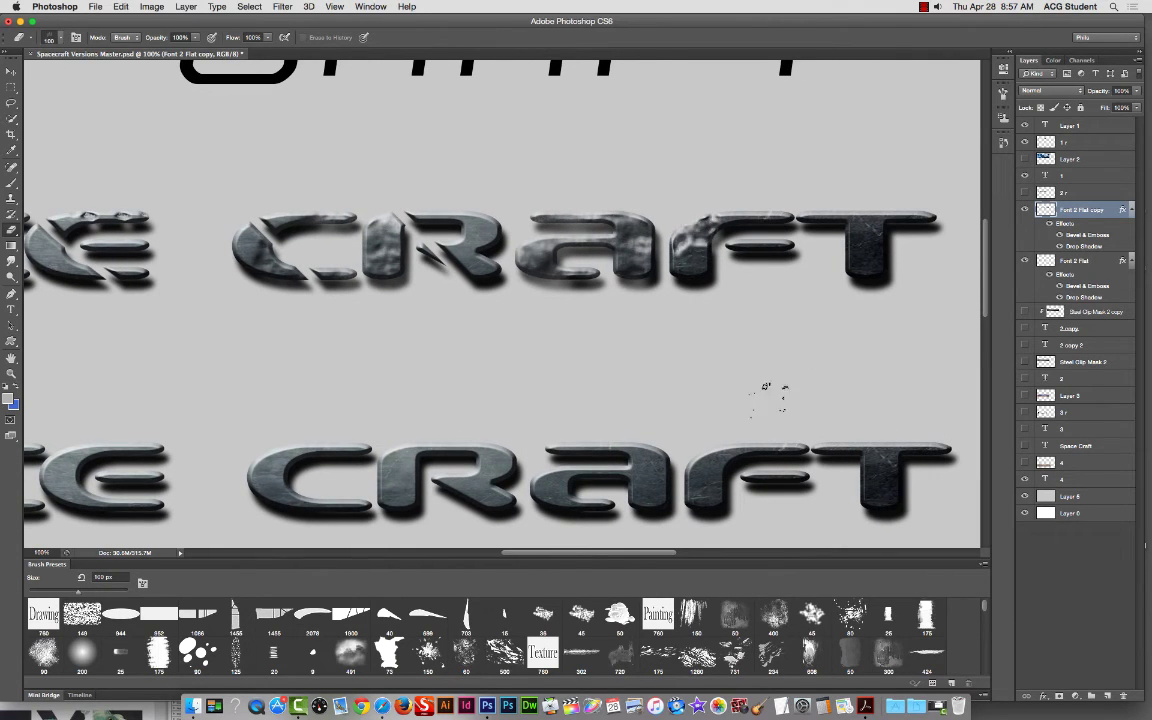
key(bracketright)
drag(880, 225, 872, 262)
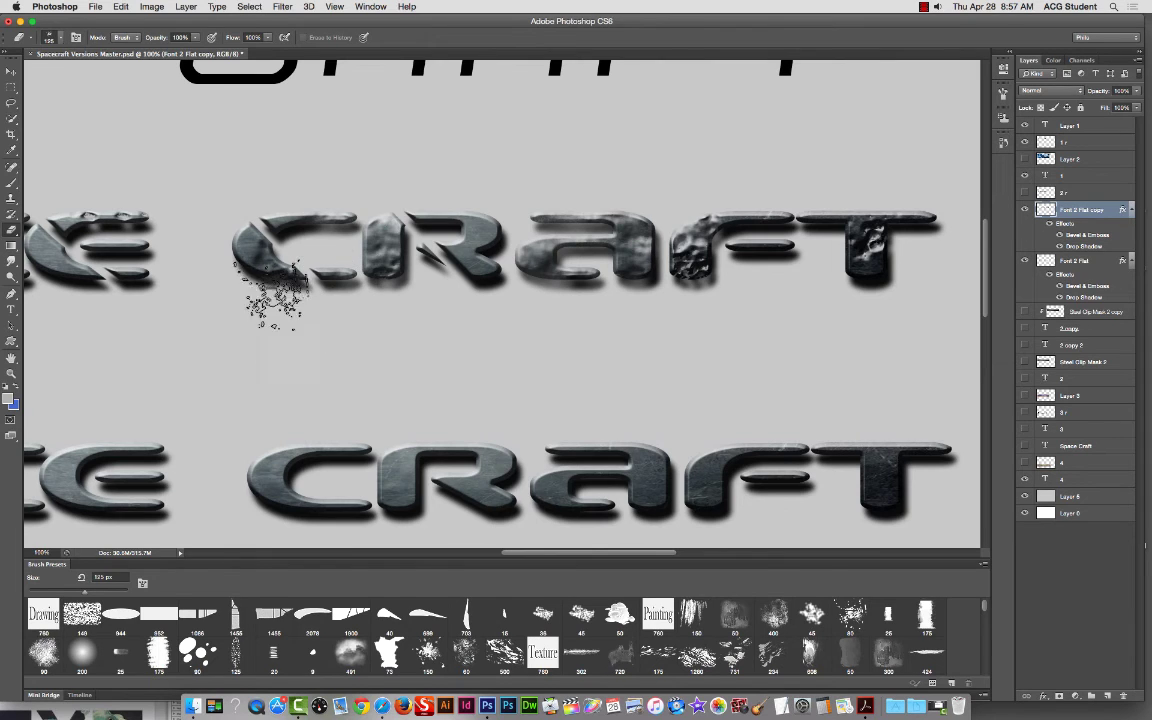
Step: Erode the lower edges of the letters in the copied "Space" with a 125 px textured Eraser and review the whole lettering
drag(232, 283, 482, 281)
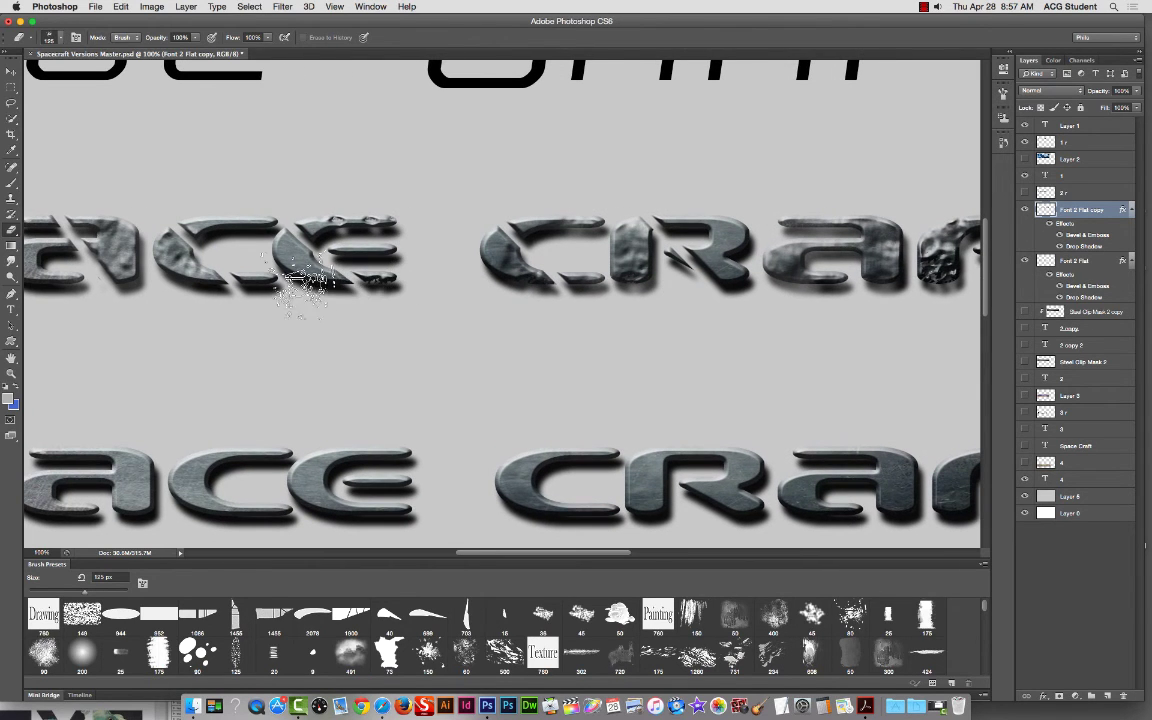
drag(270, 300, 420, 305)
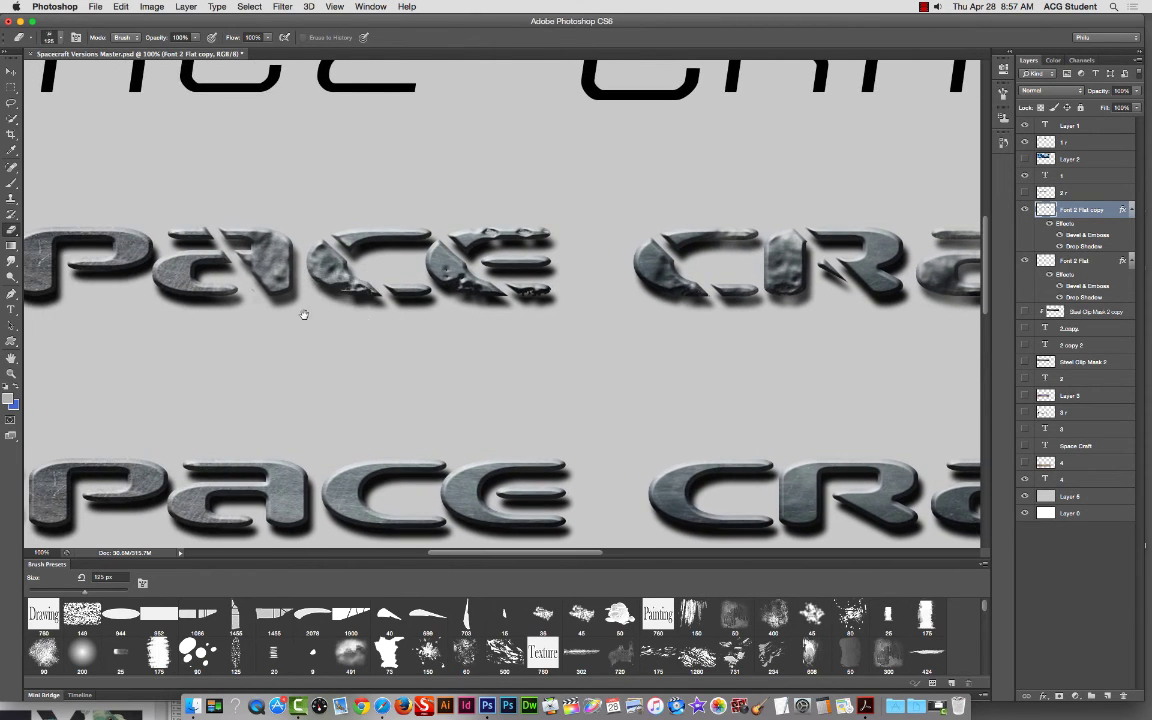
drag(303, 314, 406, 314)
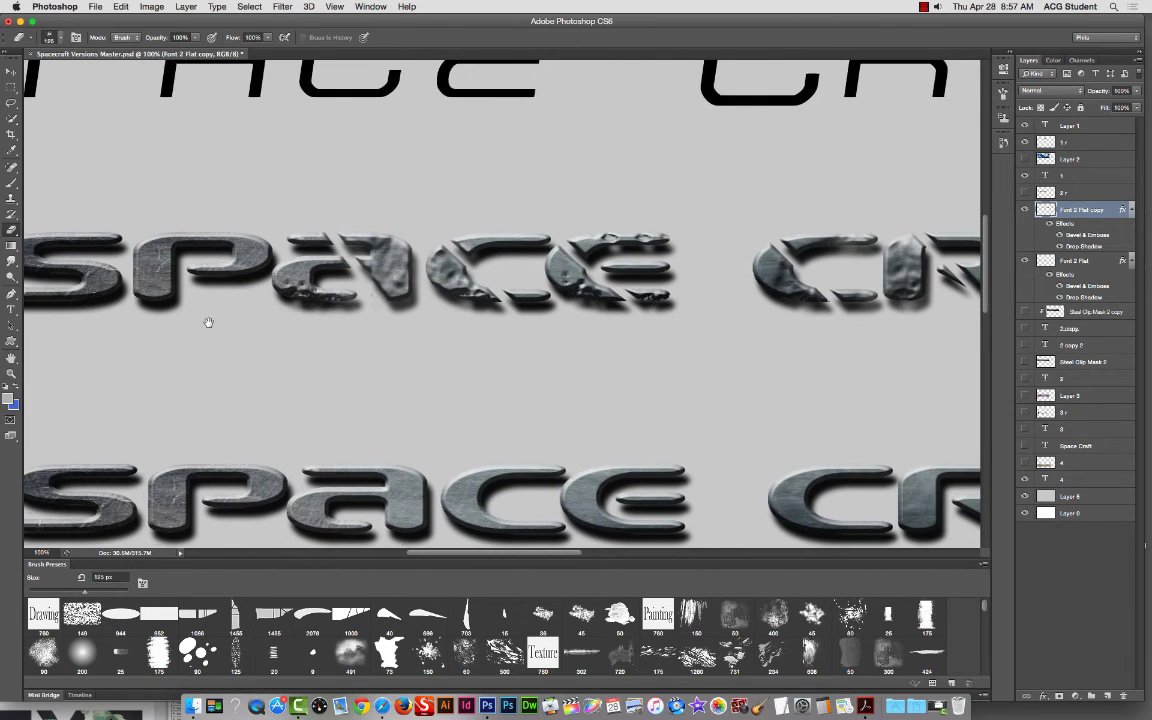
mouse_move(165, 305)
mouse_down()
mouse_move(347, 320)
mouse_move(257, 296)
mouse_move(231, 334)
mouse_move(239, 314)
mouse_move(450, 345)
mouse_move(306, 303)
mouse_up()
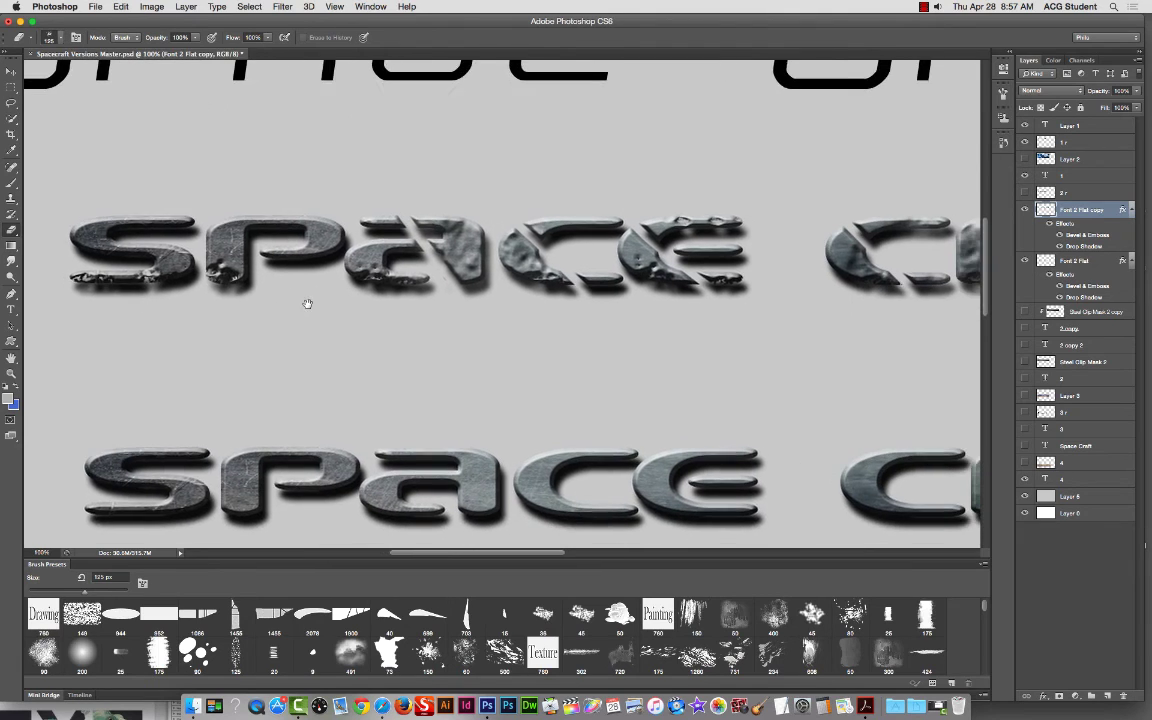
key(super+minus)
scroll(355, 300, right, 5)
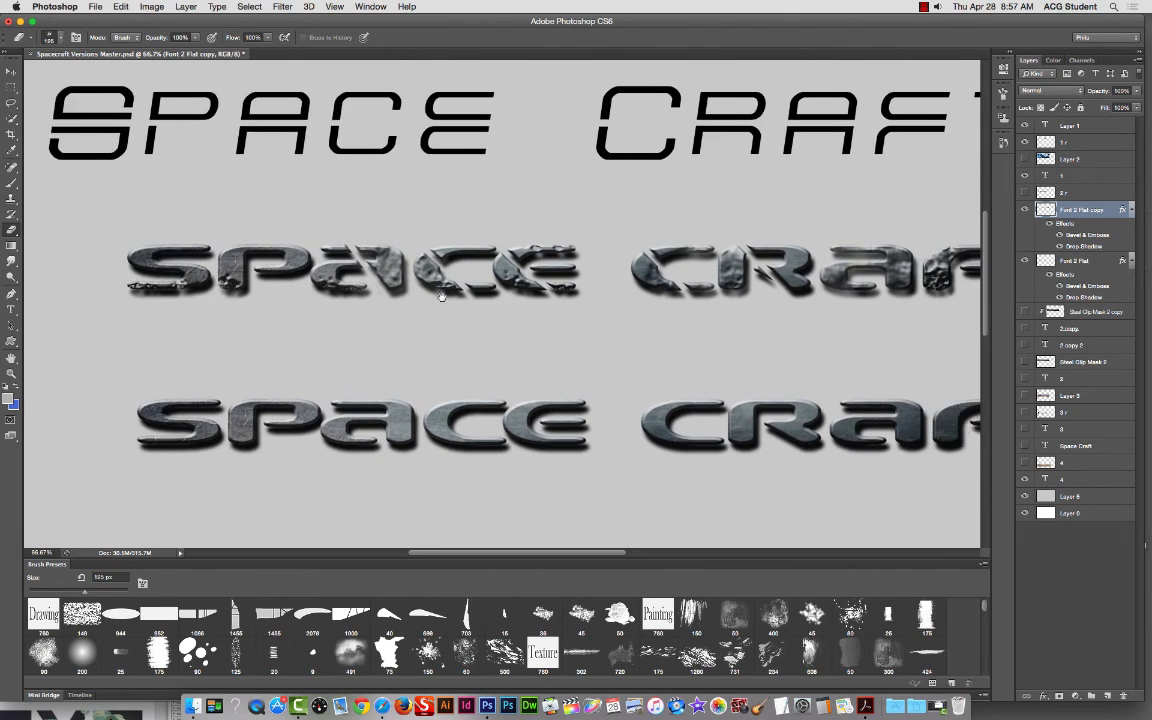
drag(359, 289, 442, 276)
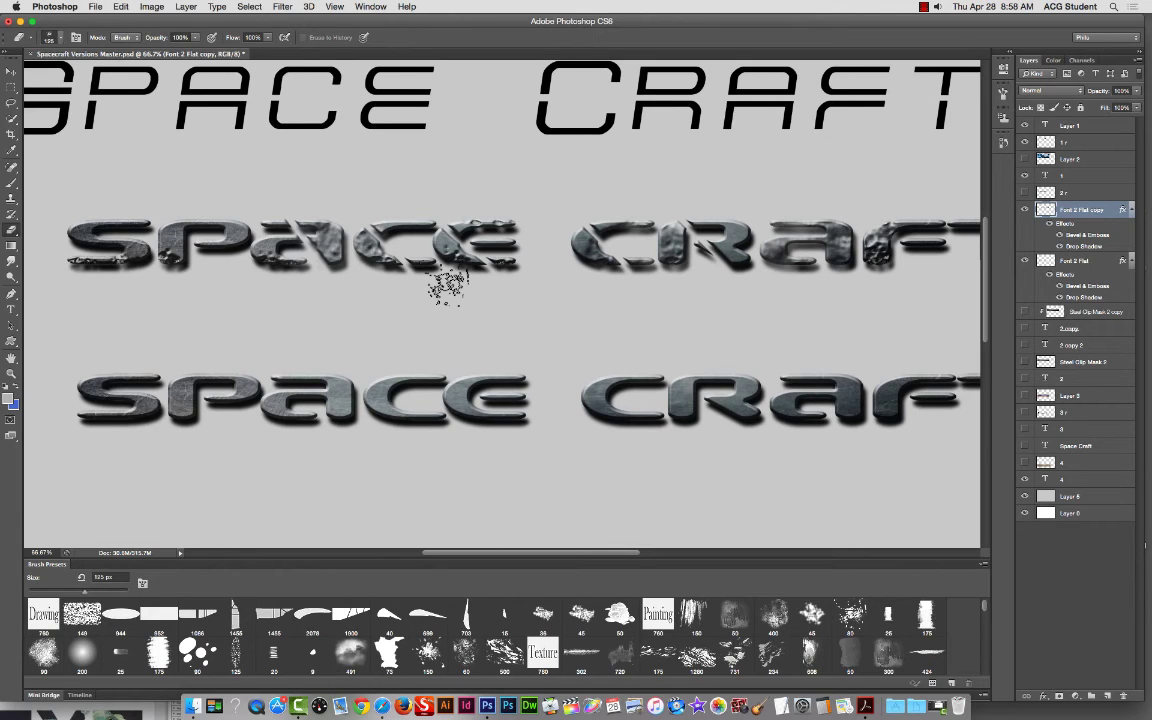
key(super+minus)
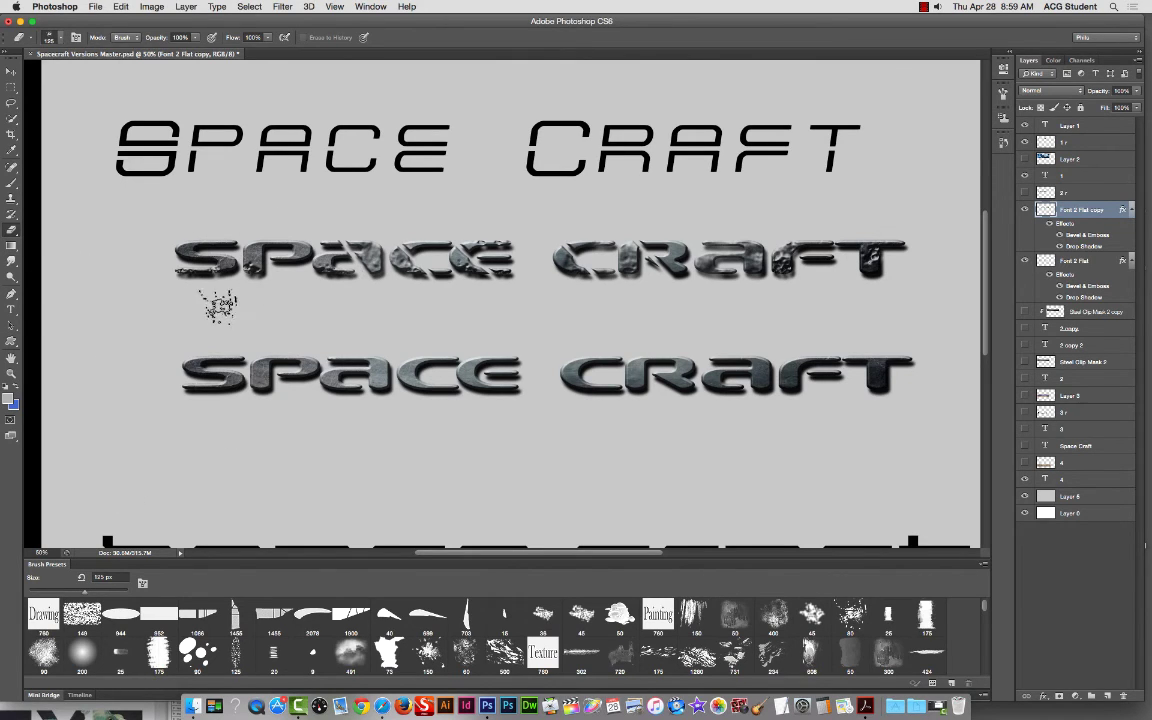
Step: Select a thin horizontal strip spanning the distressed lettering, add a new layer above it, and position the selection just below the letters
key(m)
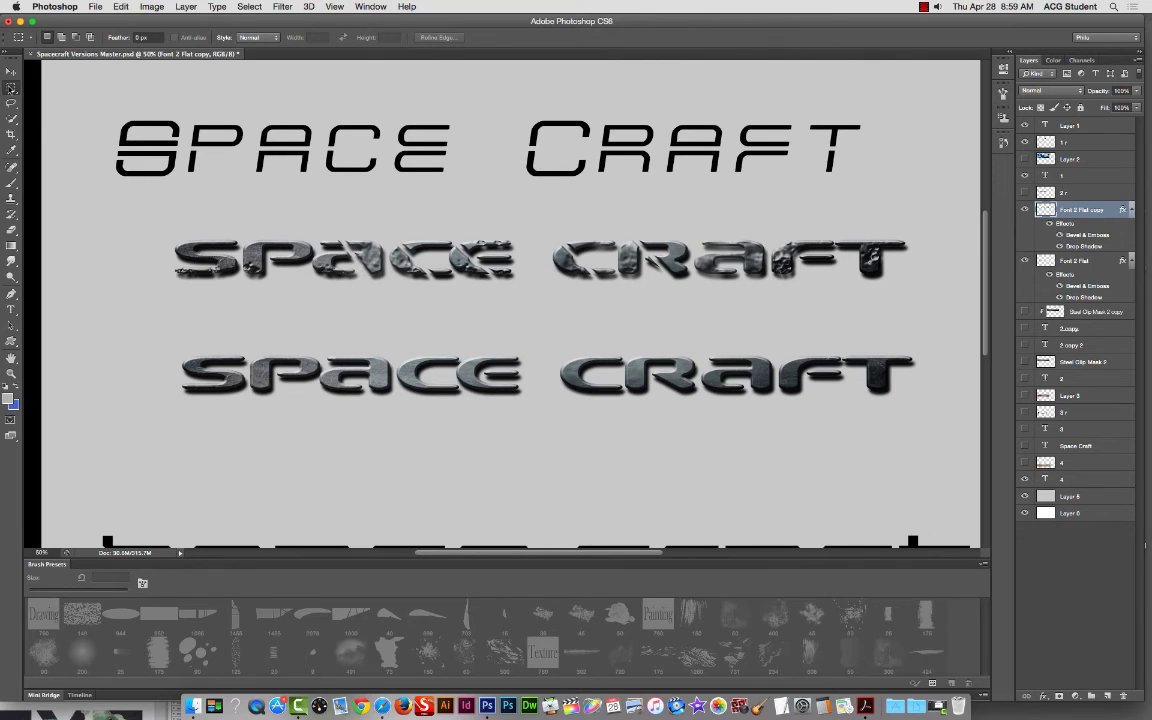
drag(172, 280, 926, 283)
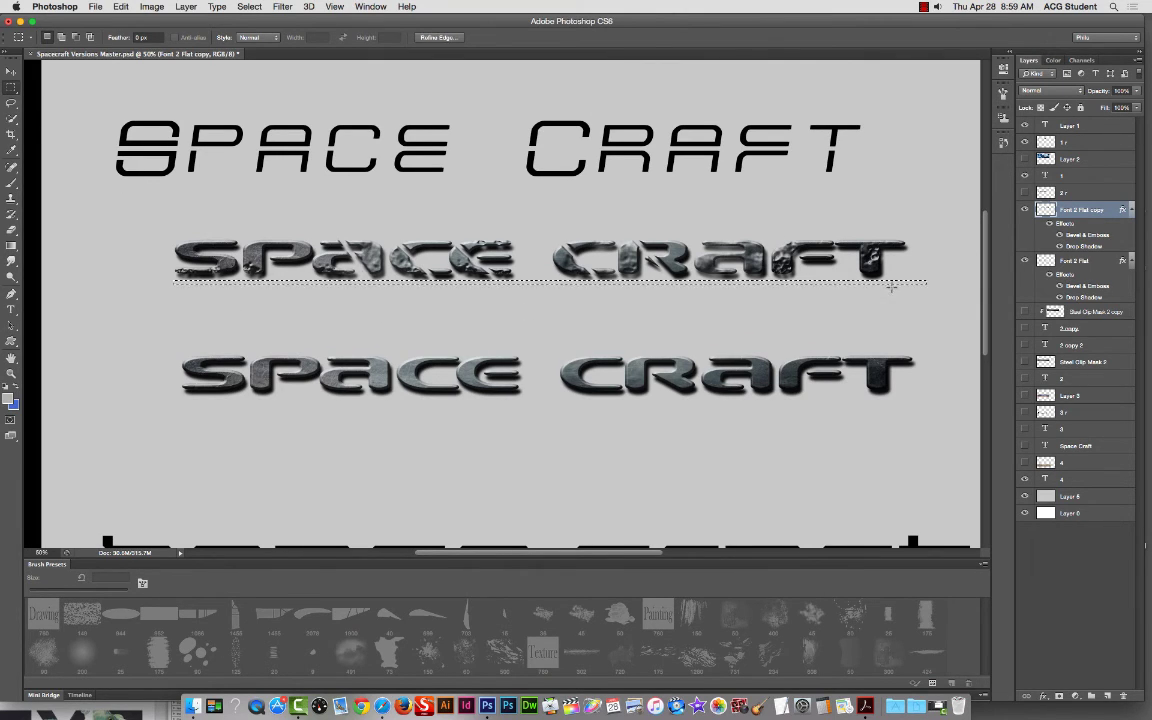
key(v)
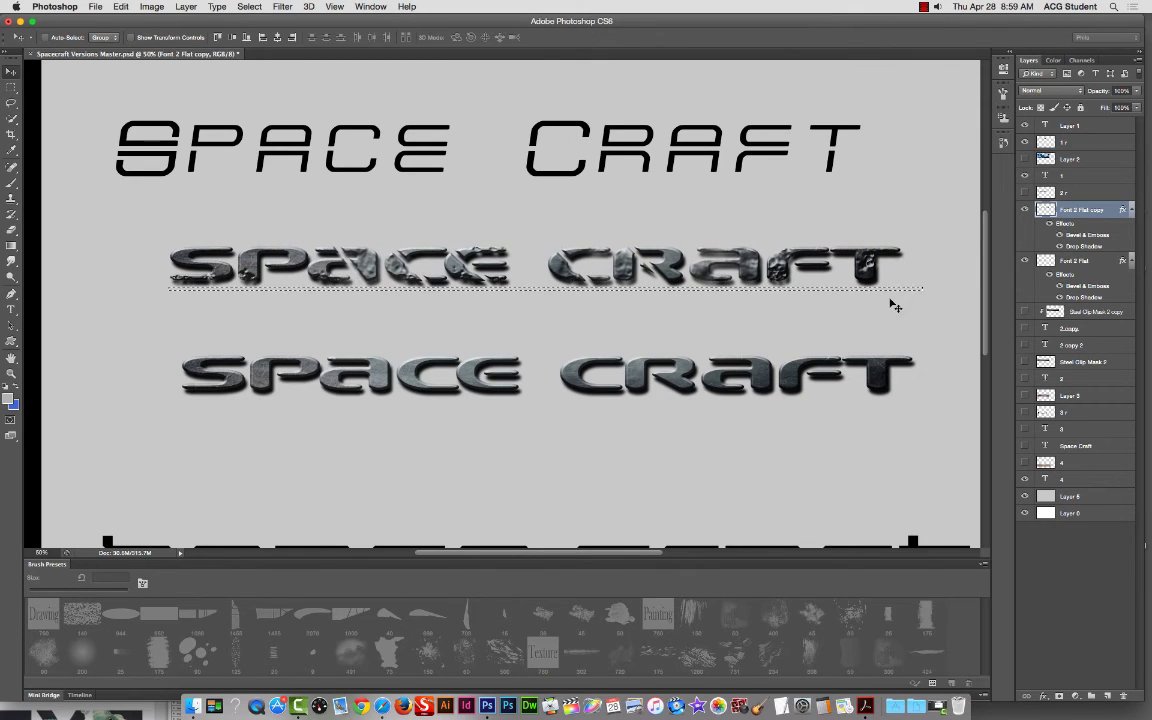
key(shift+Up)
key(shift+Right)
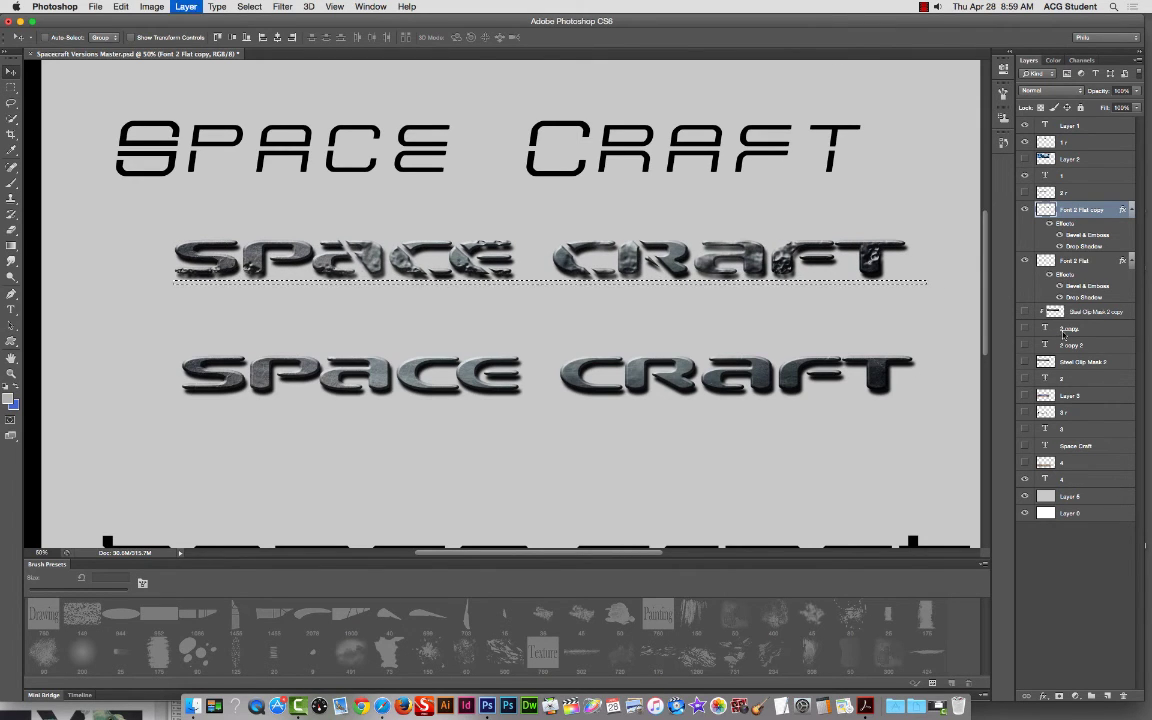
key(super+j)
drag(630, 299, 636, 298)
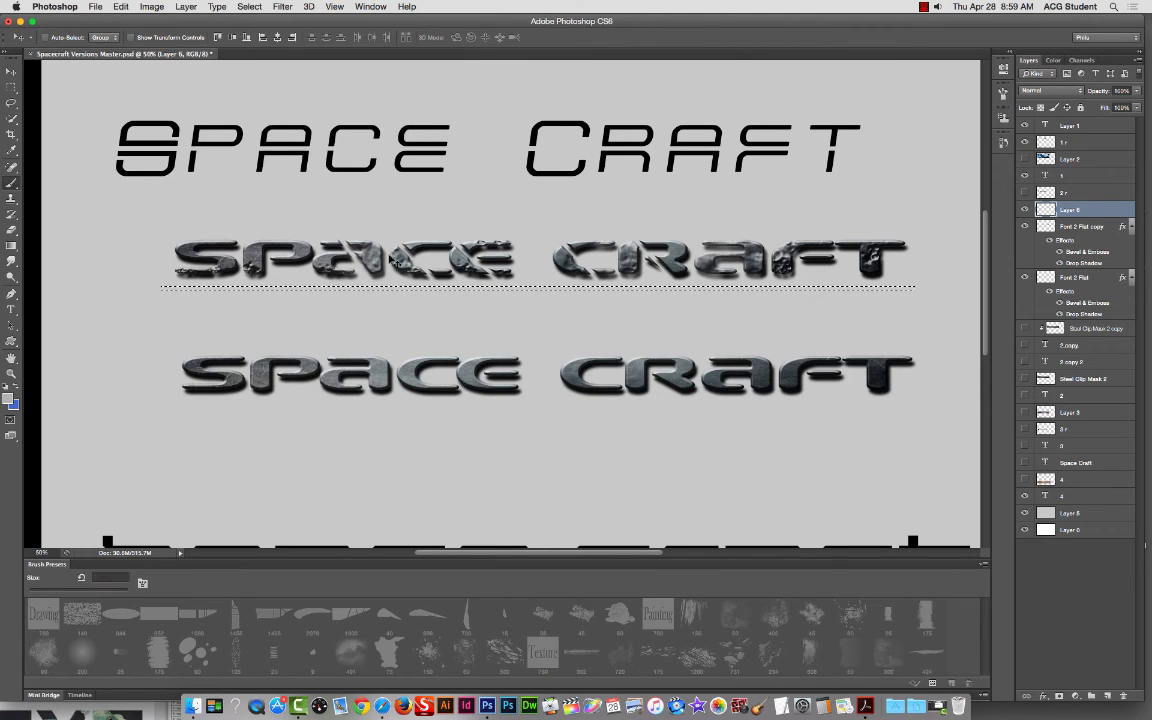
Step: Set the foreground color to black and fill the selected strip with it at 100% opacity in Normal mode
key(b)
click(12, 400)
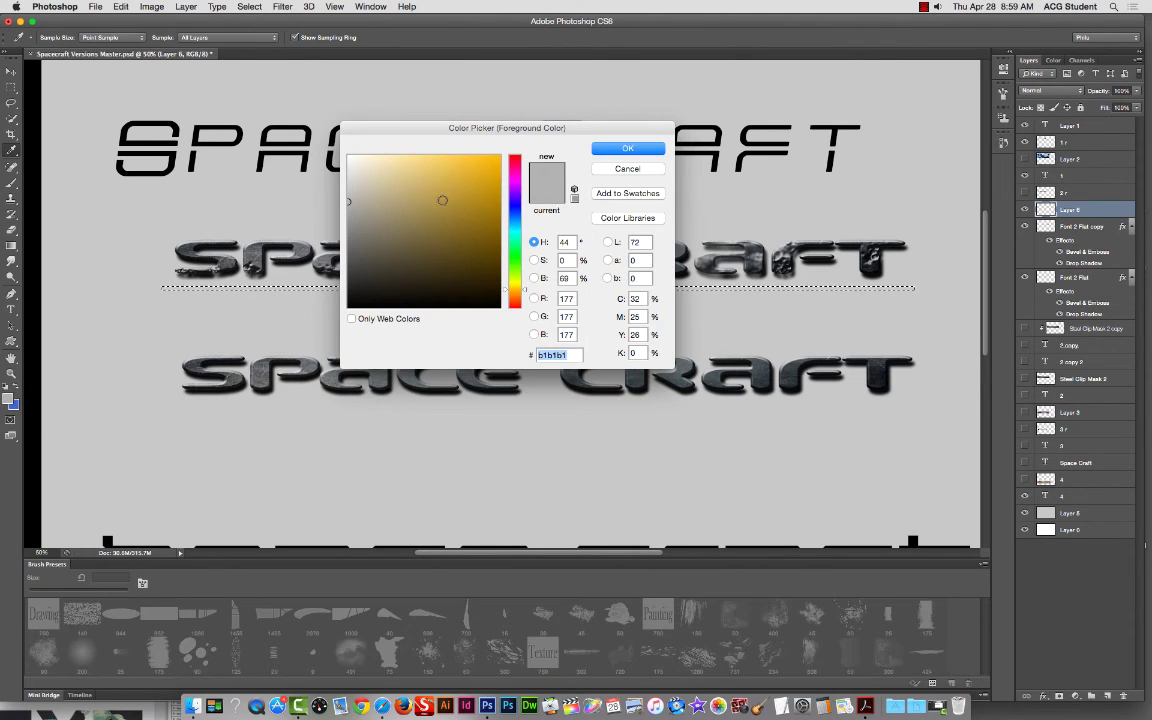
click(349, 306)
click(627, 148)
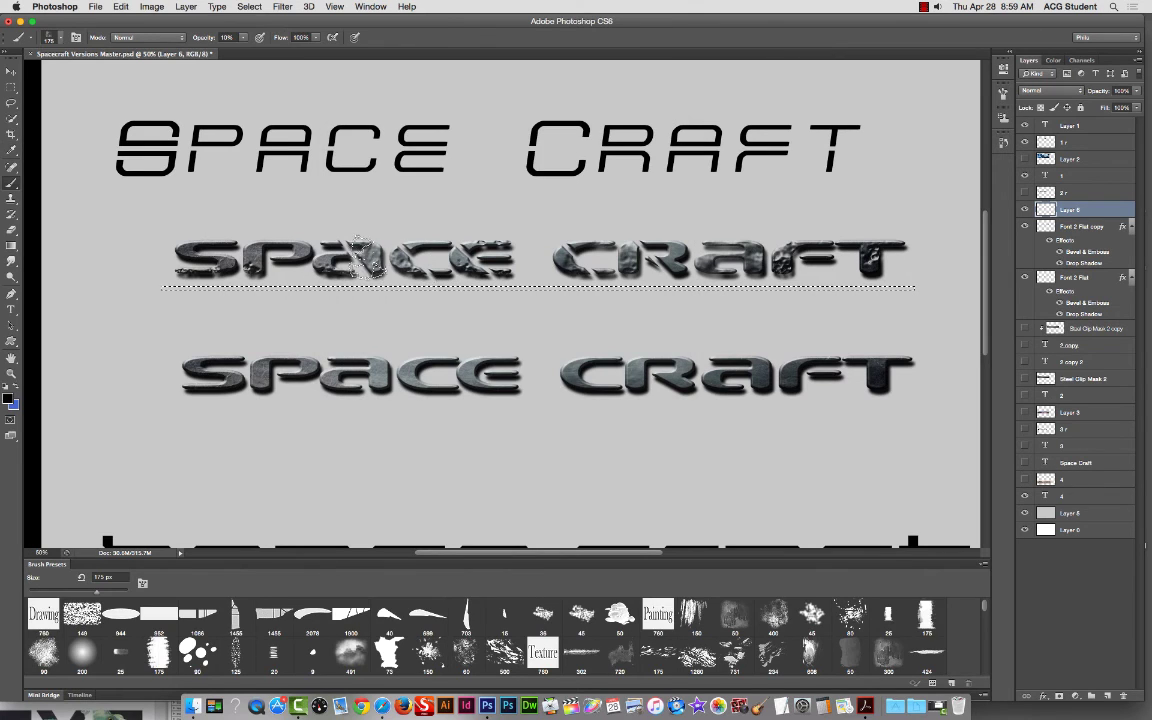
key(shift+F5)
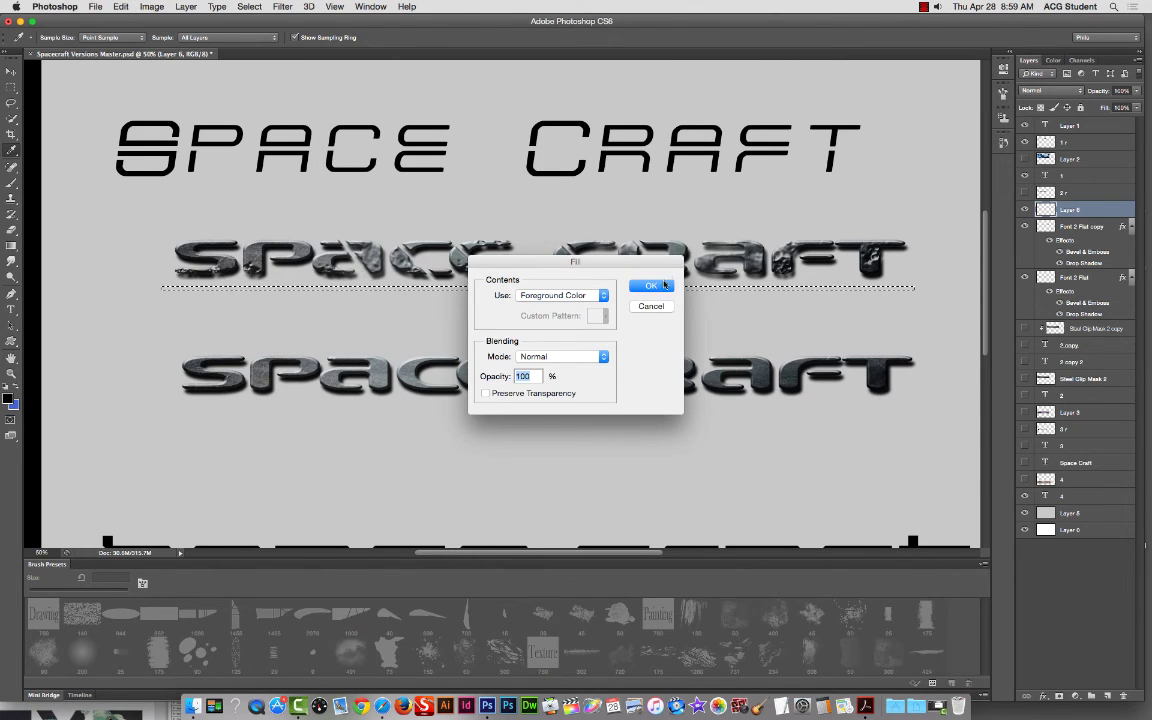
click(651, 286)
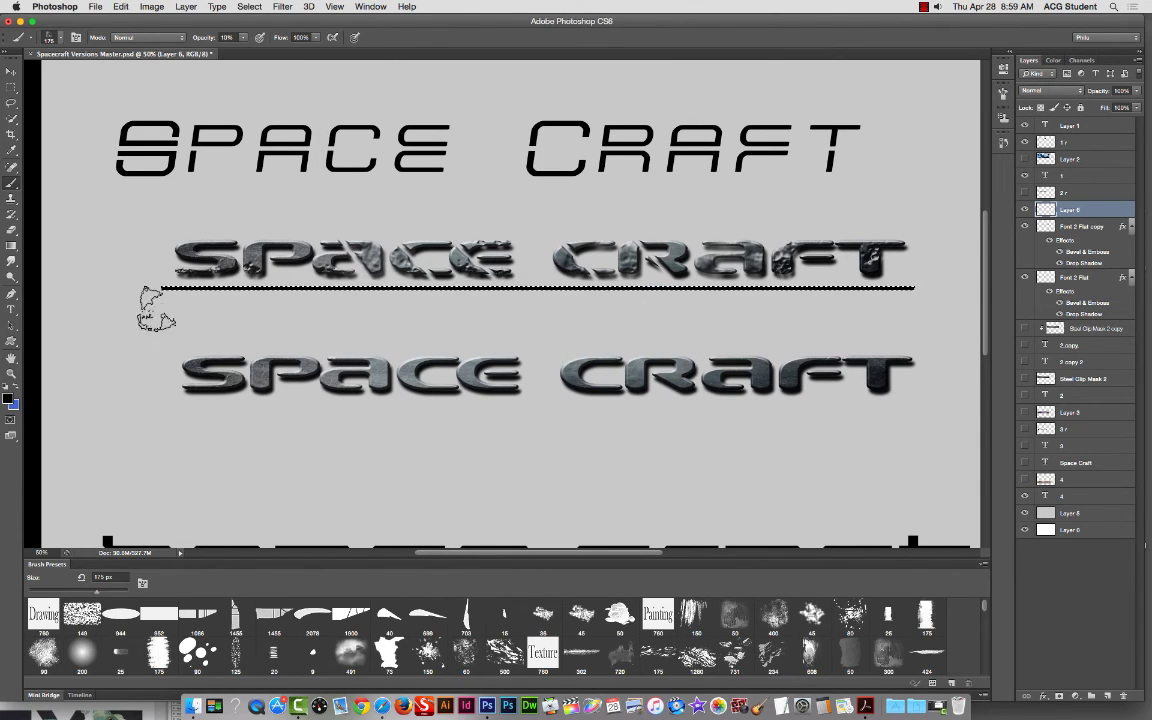
Step: Set the foreground color to gray #636363 and brush over parts of the black strip with the 175 px textured Brush at 98% opacity
click(8, 398)
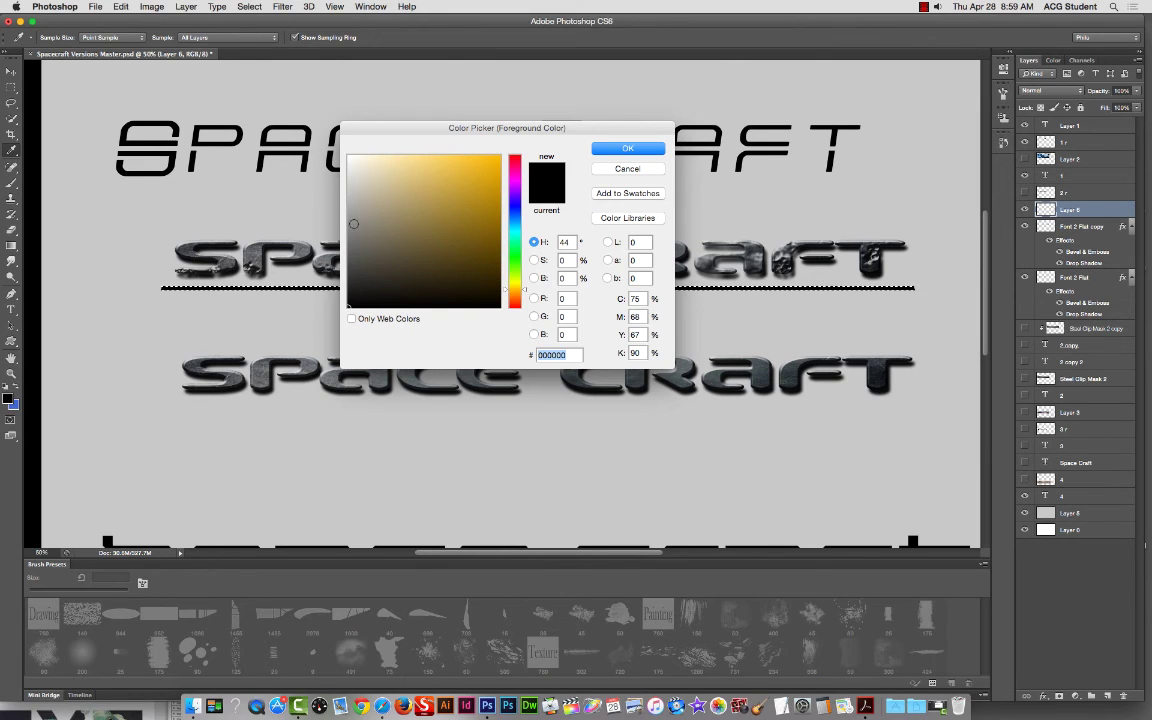
click(318, 201)
click(627, 148)
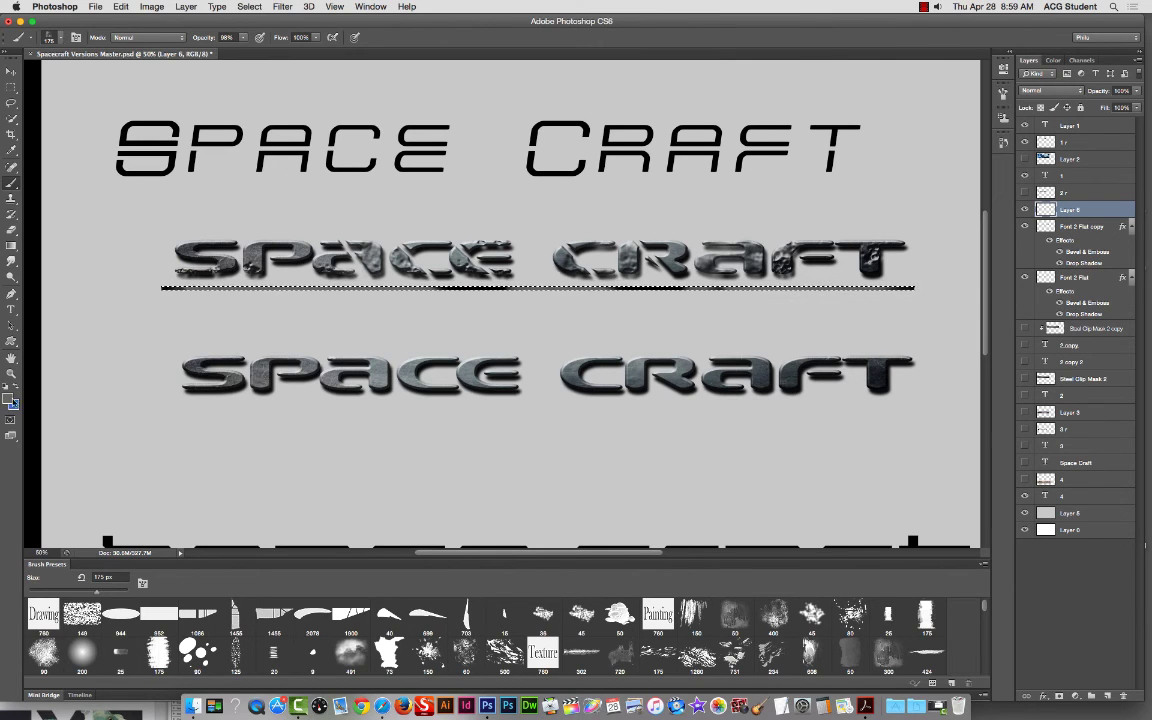
Step: Paint white texture along the strip with the Brush at 40% opacity, reducing its size to 70 px, and clear the selection
click(12, 401)
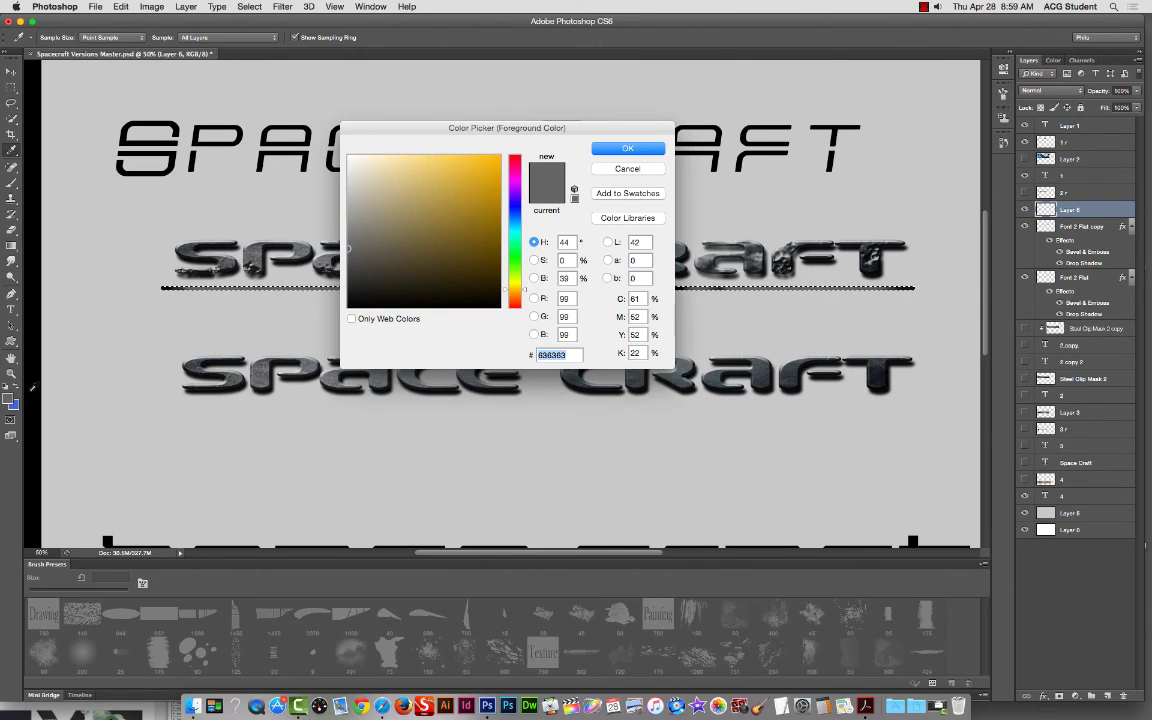
click(627, 148)
key(b)
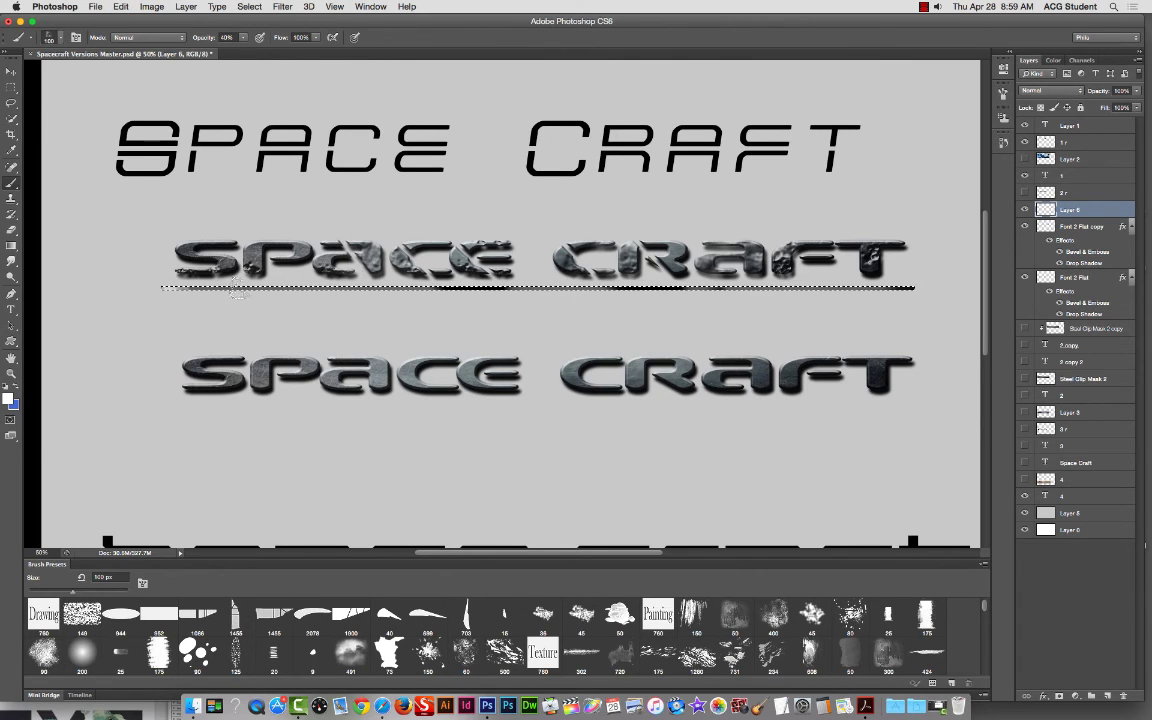
key(bracketleft)
key(bracketleft)
key(bracketleft)
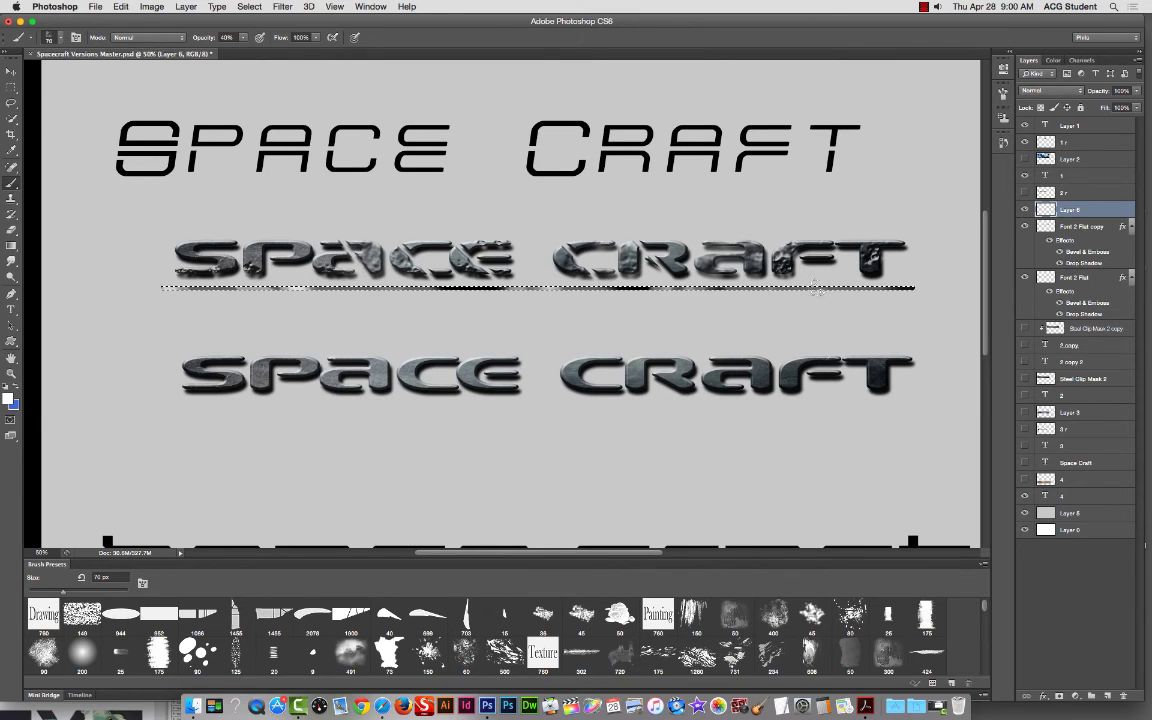
key(super+d)
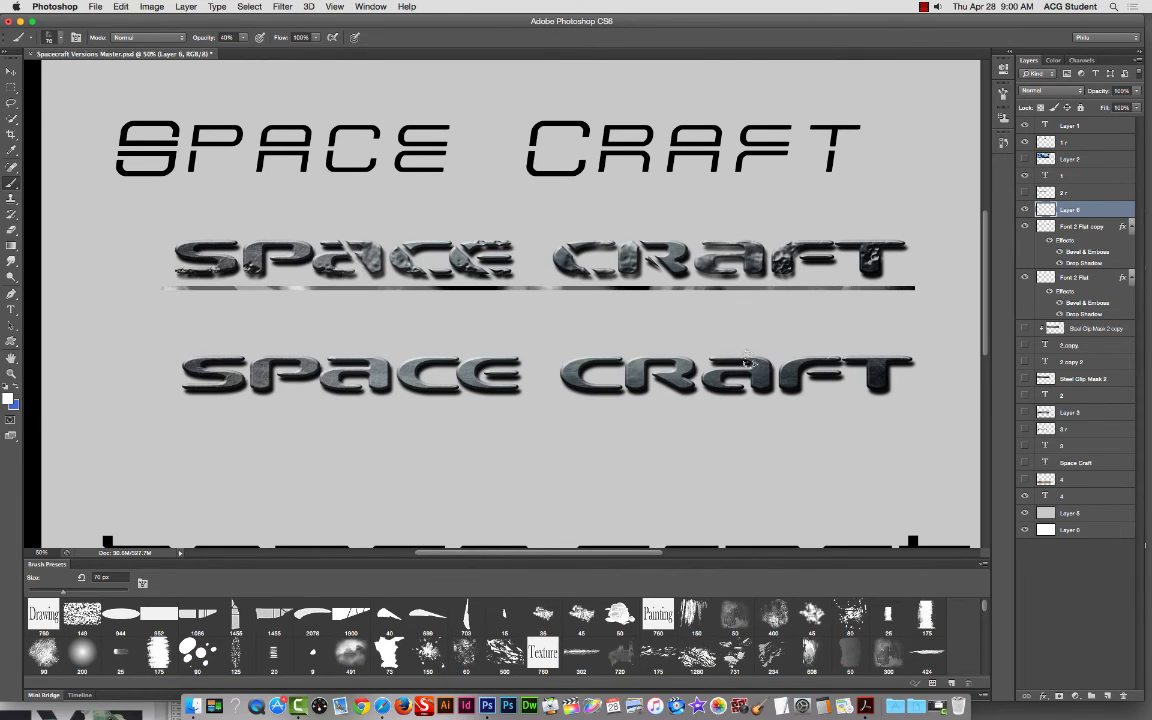
Step: Rename the underline strip's layer Font 2 Bar and duplicate it within the same document
double_click(1070, 210)
text(Fo)
text(nt 3)
key(Return)
right_click(1078, 212)
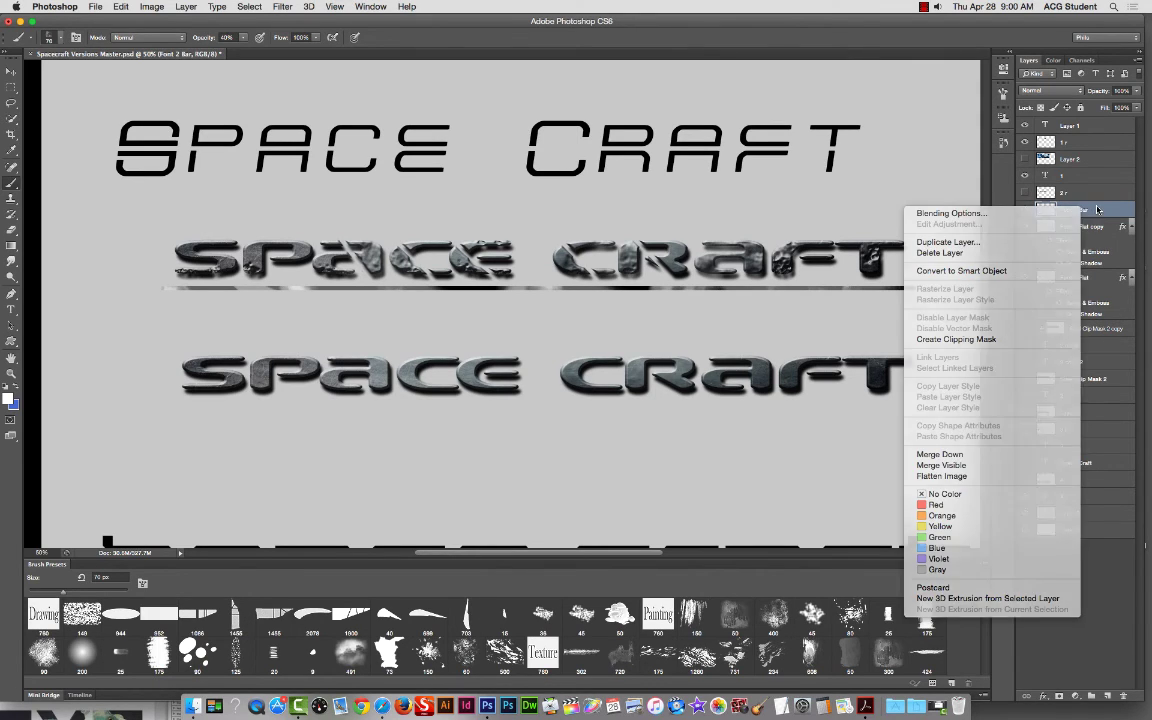
click(1092, 212)
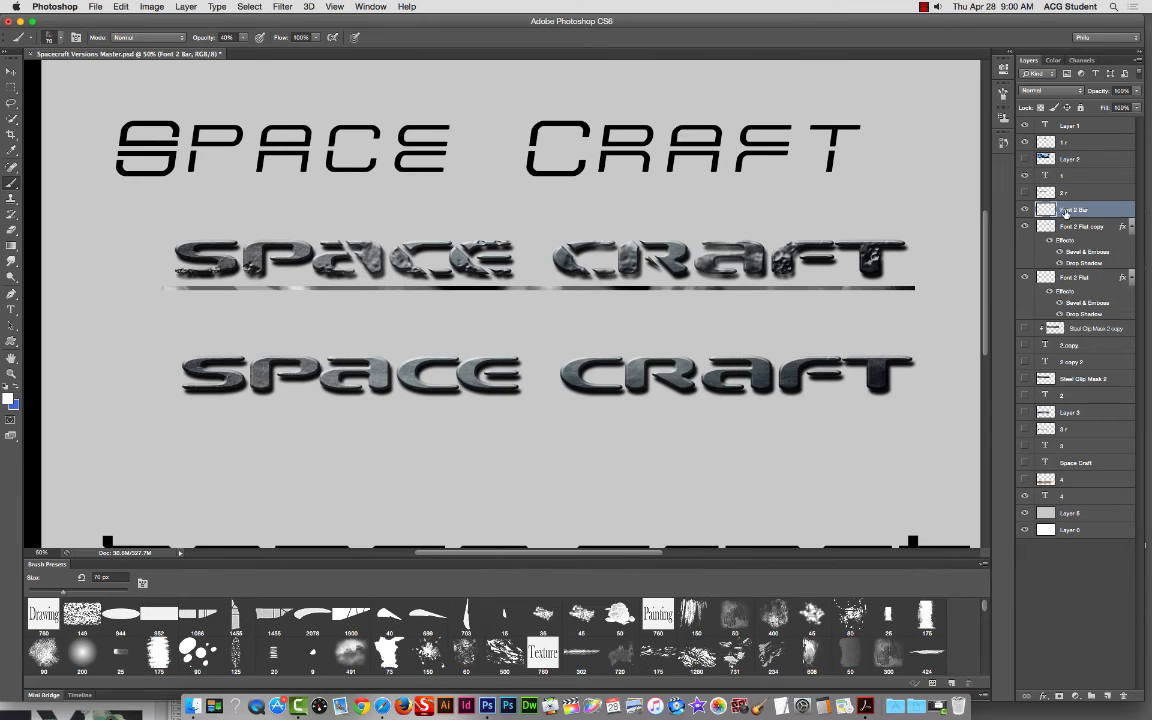
right_click(1066, 212)
click(886, 218)
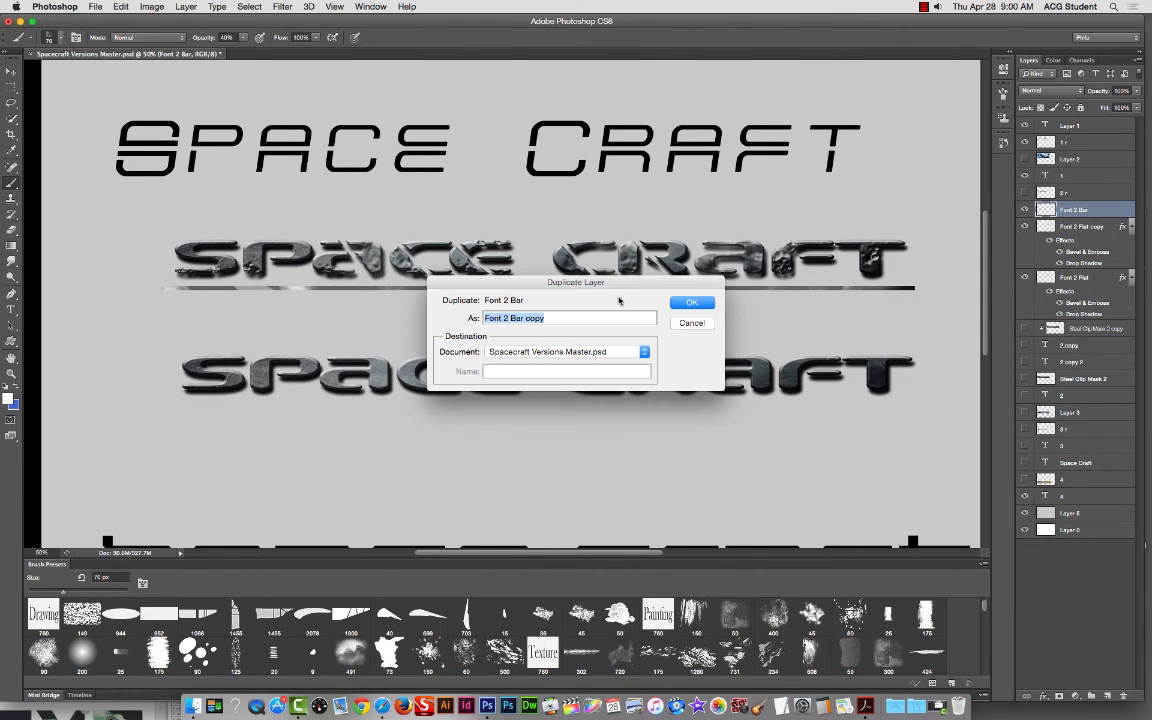
click(692, 302)
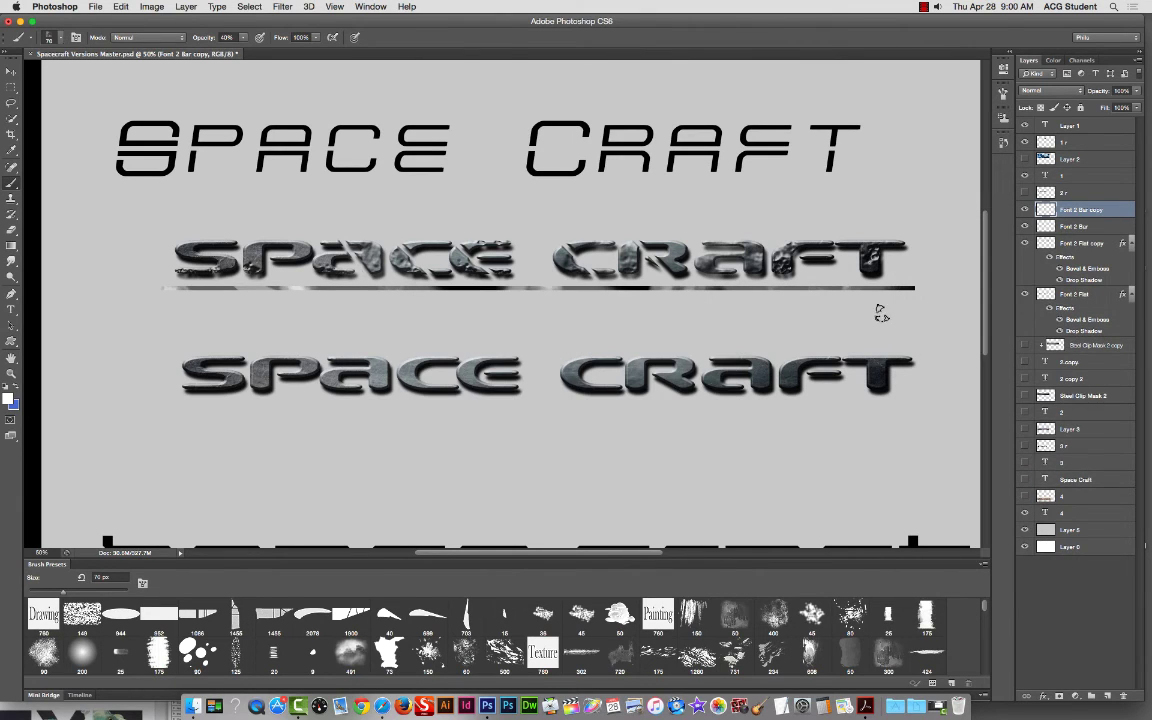
Step: Rename the original bar layer Font 2 Bar Orig, hide it and make its copy active
double_click(1081, 228)
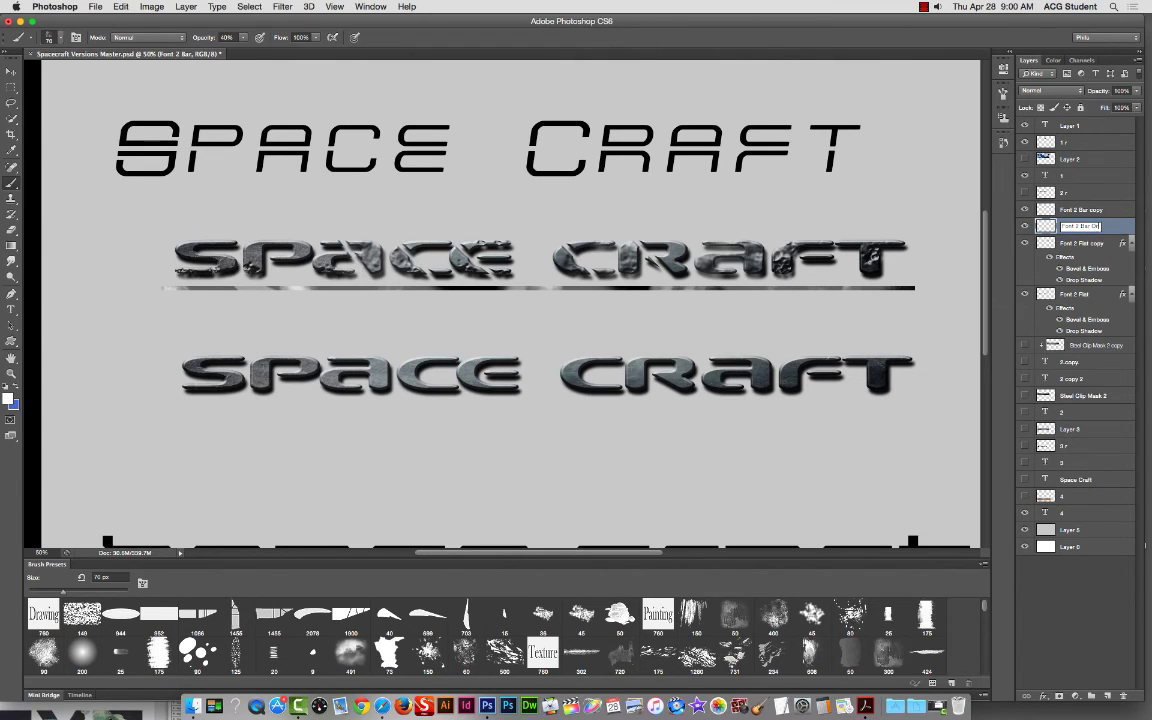
key(Return)
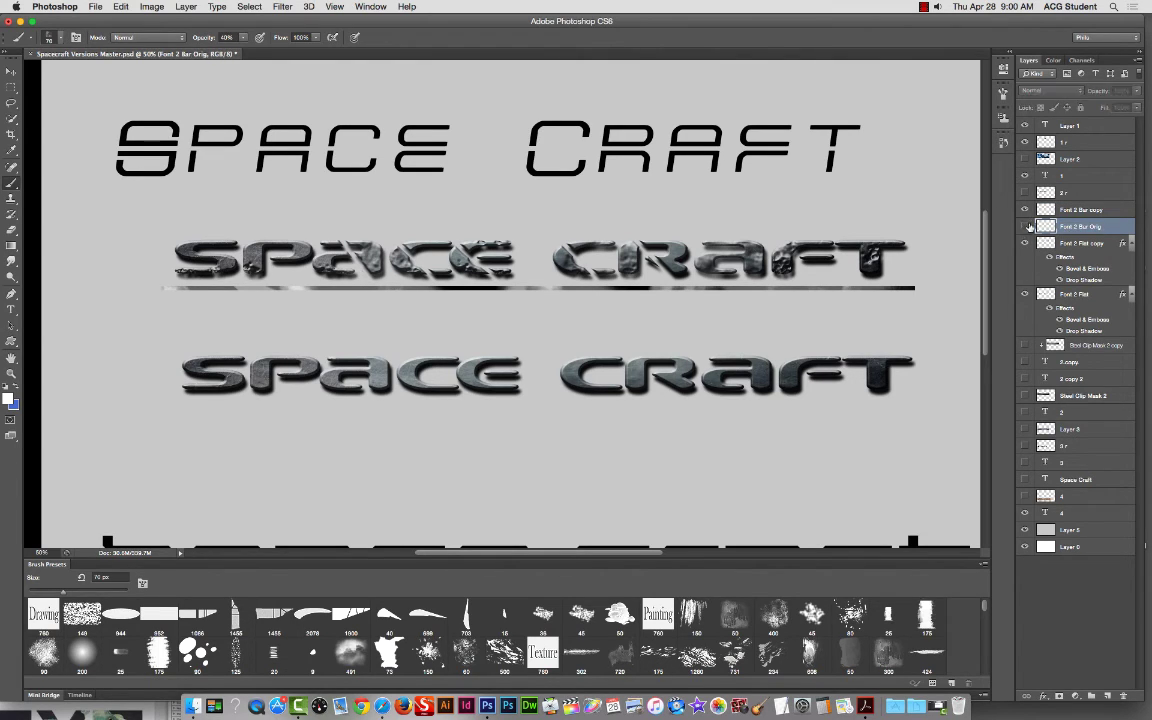
click(1077, 210)
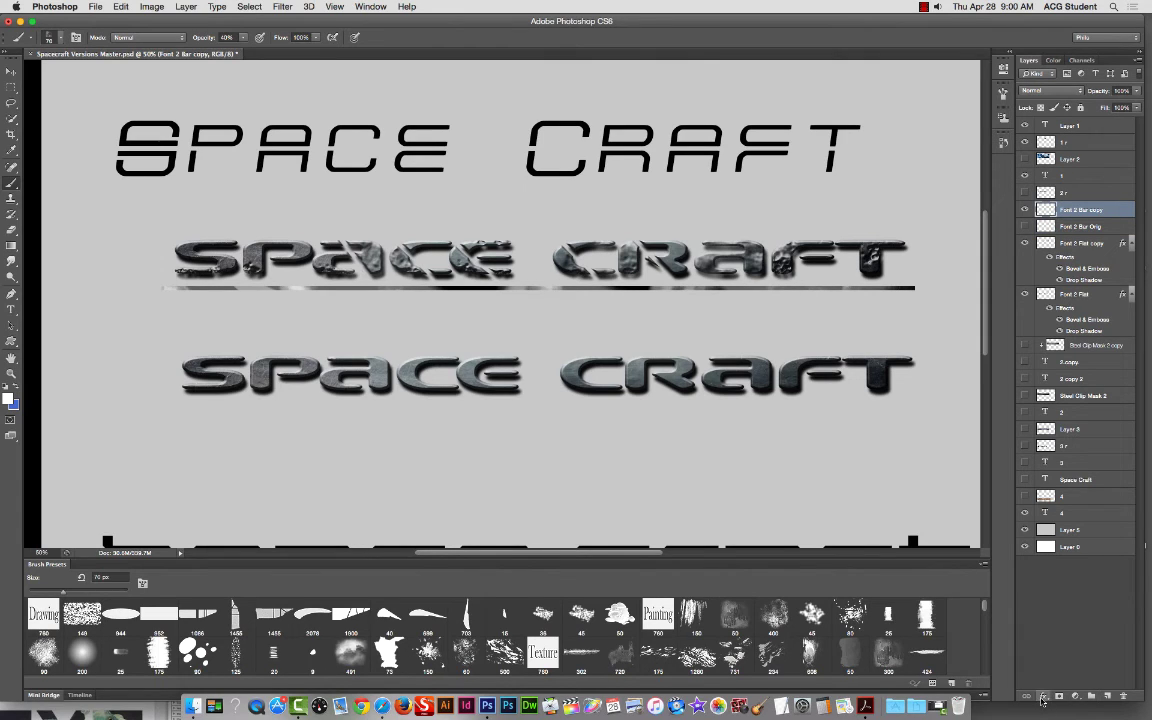
Step: Add a black Multiply drop shadow with the default settings to the Font 2 Bar copy layer
click(1042, 697)
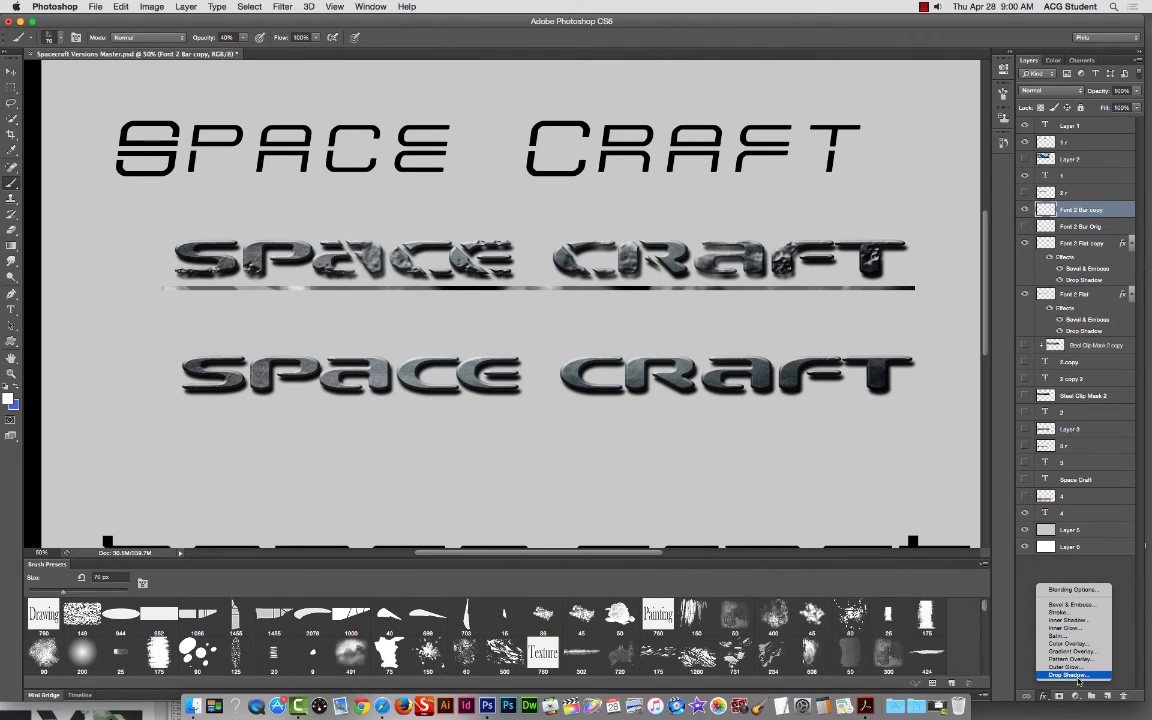
click(1078, 680)
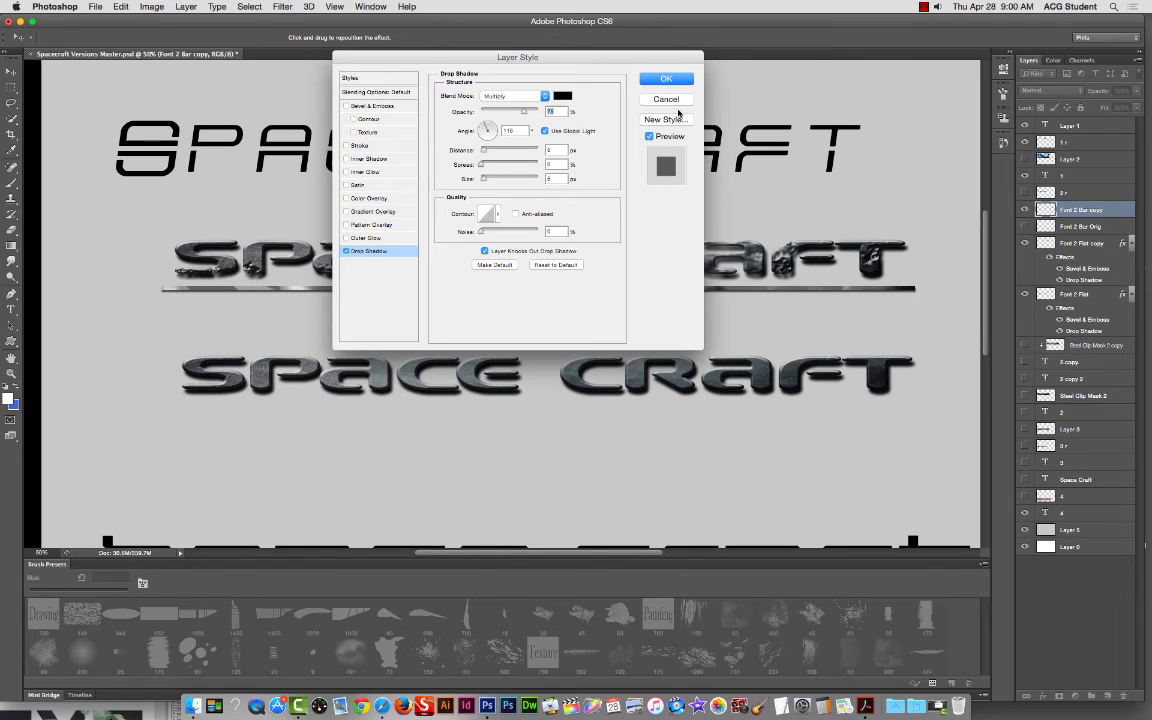
drag(611, 57, 708, 147)
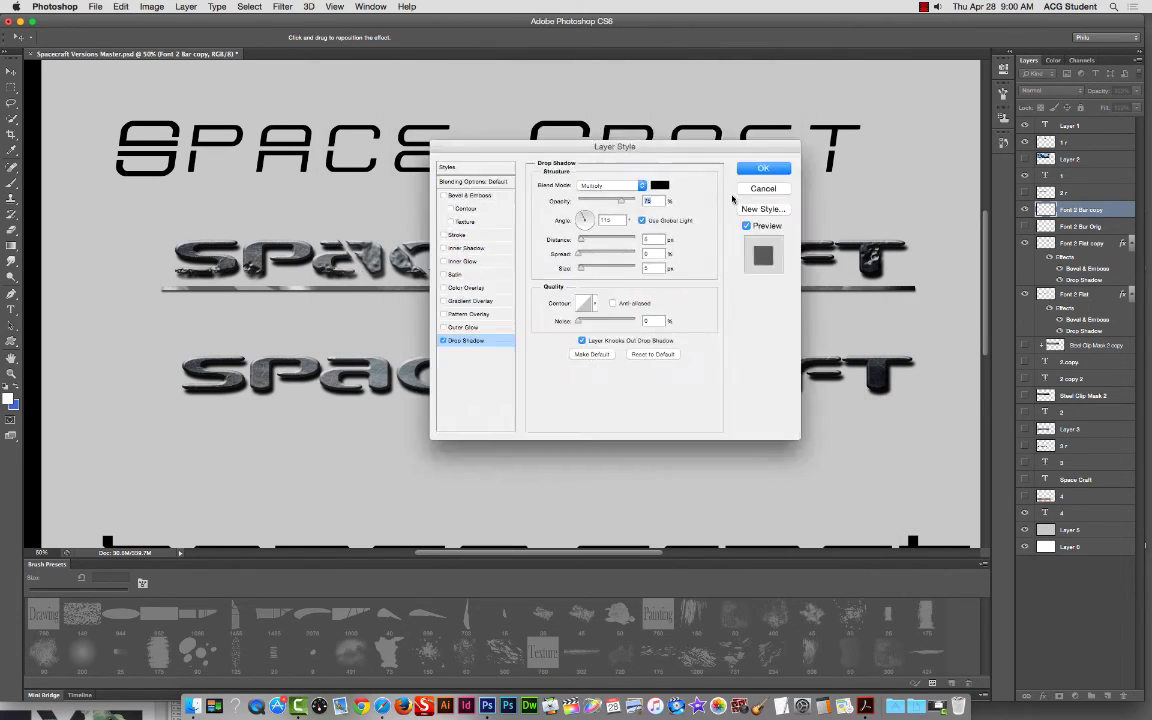
drag(732, 198, 645, 339)
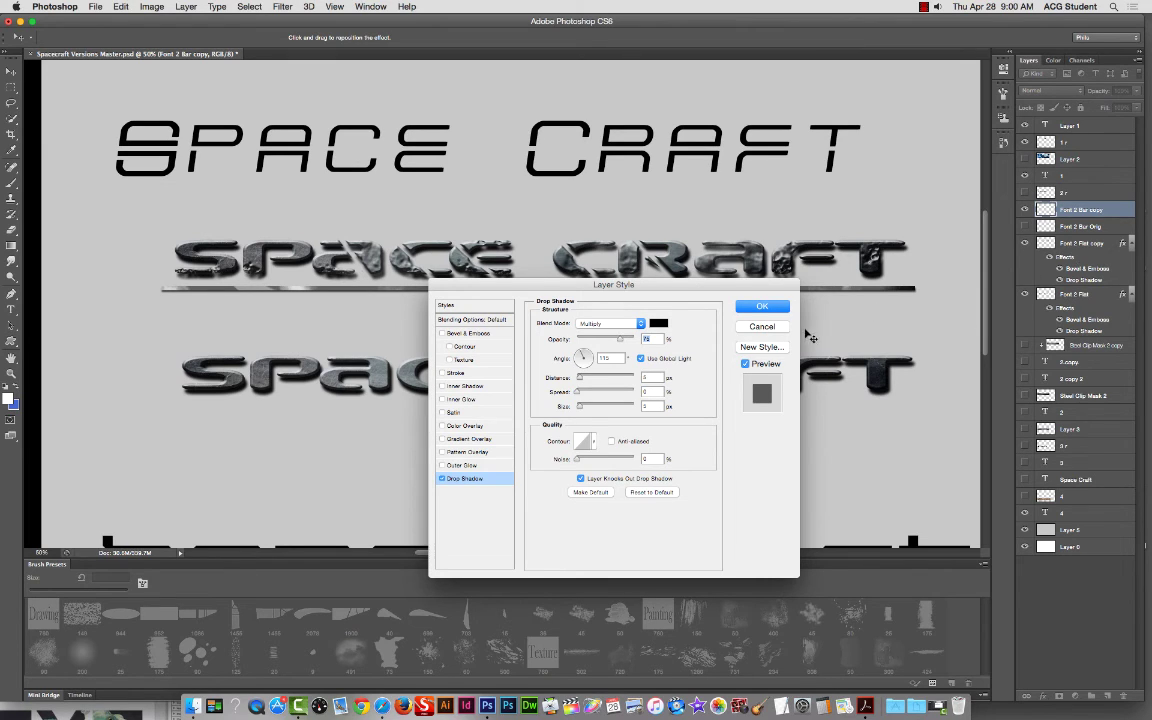
click(766, 308)
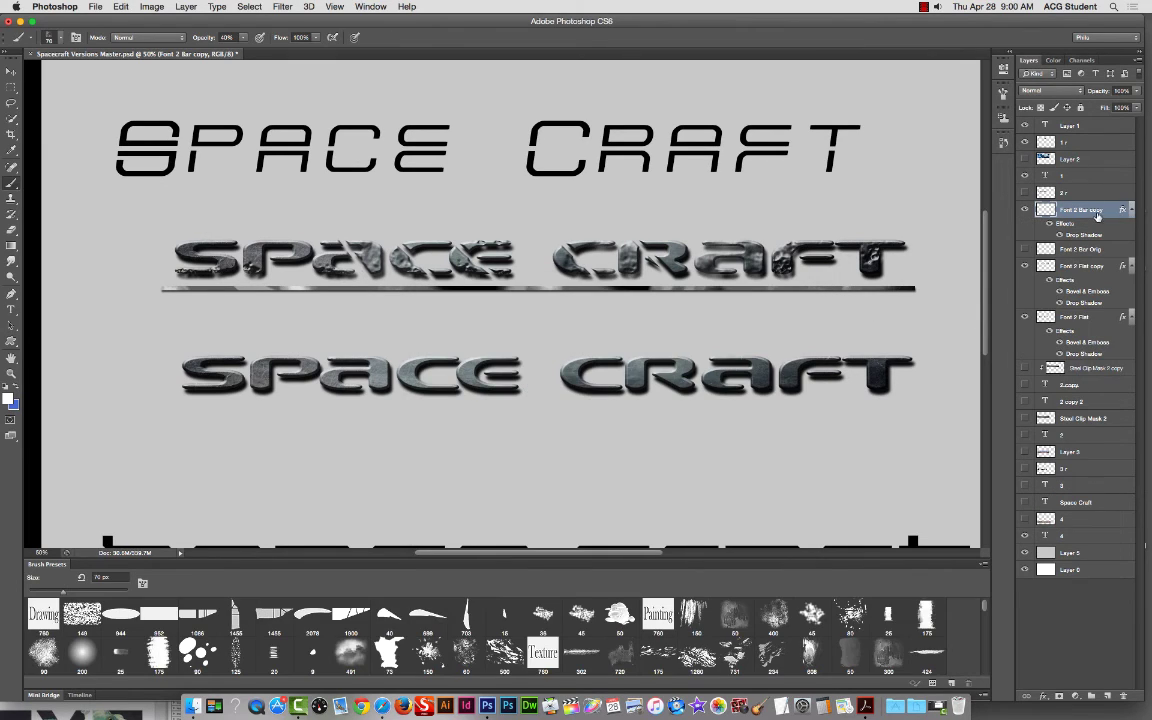
Step: Check the distressed lettering's drop shadow settings and set the bar copy's shadow opacity to 95% to match
click(1084, 304)
double_click(1084, 304)
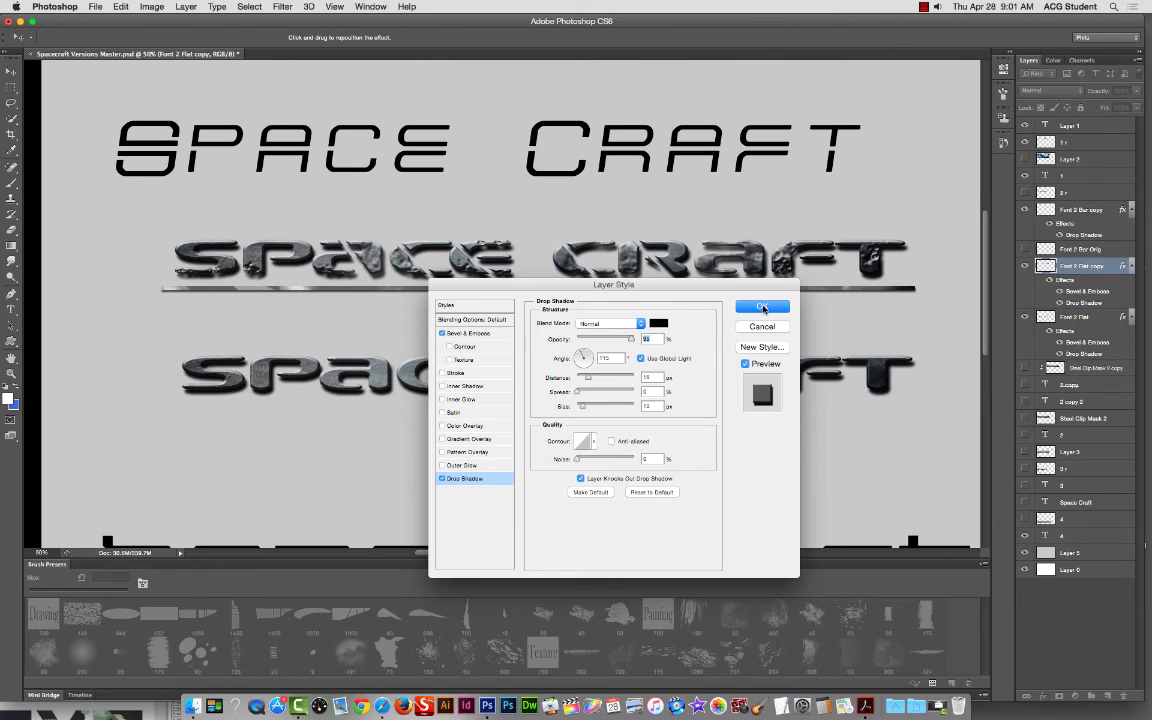
click(762, 306)
double_click(1084, 234)
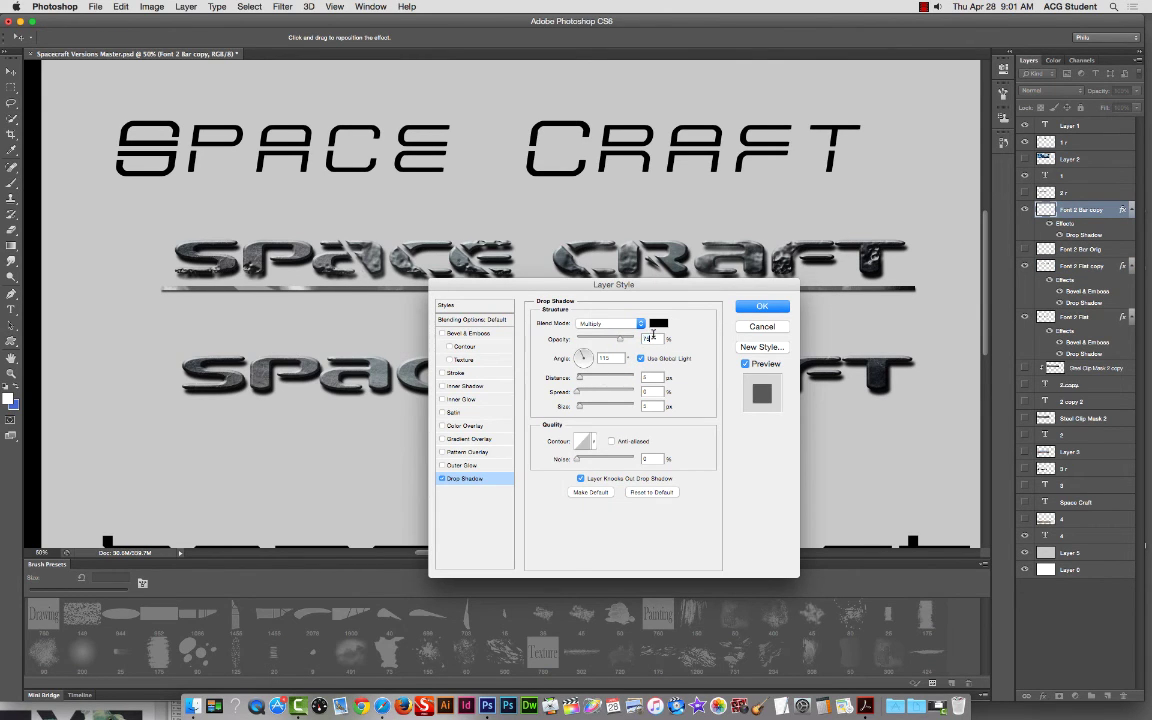
click(631, 347)
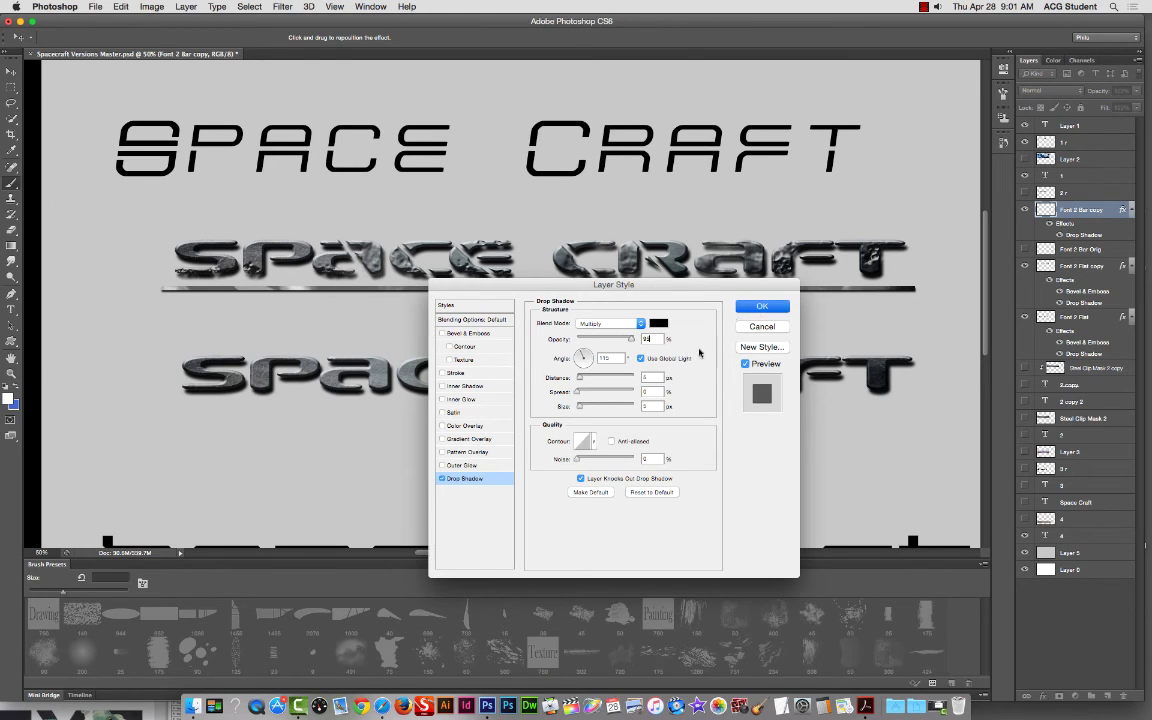
click(758, 306)
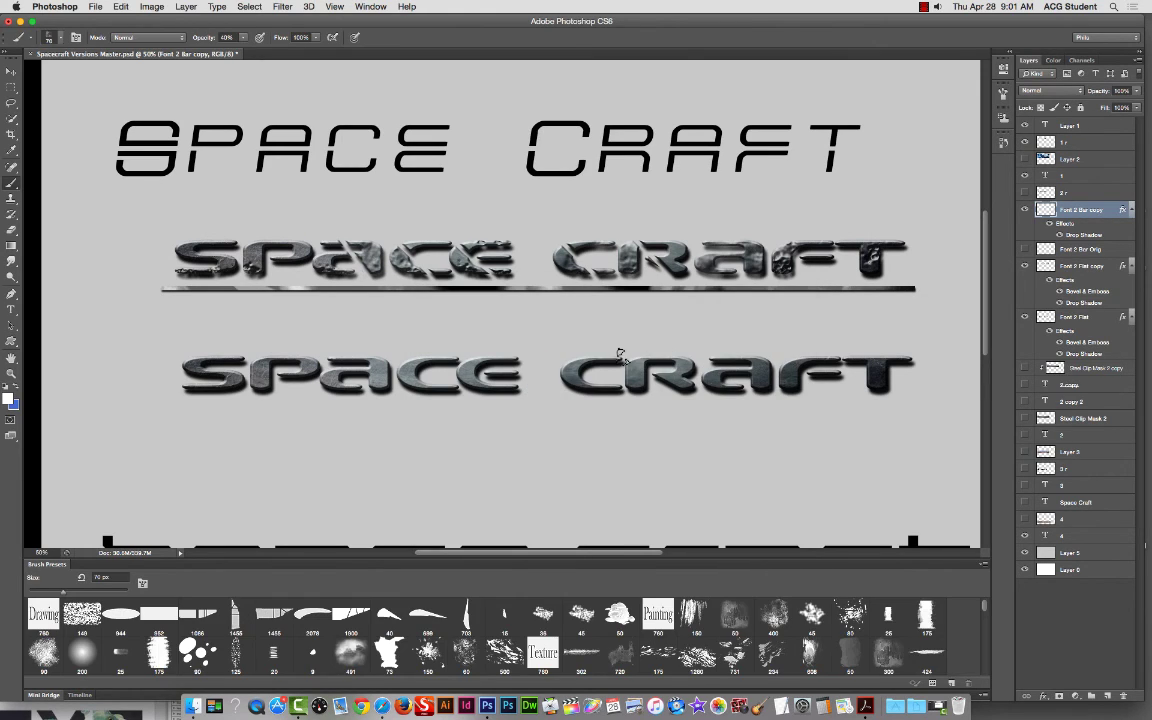
Step: Recheck the lettering's drop shadow and set the bar copy's shadow distance to 19 px
double_click(1080, 302)
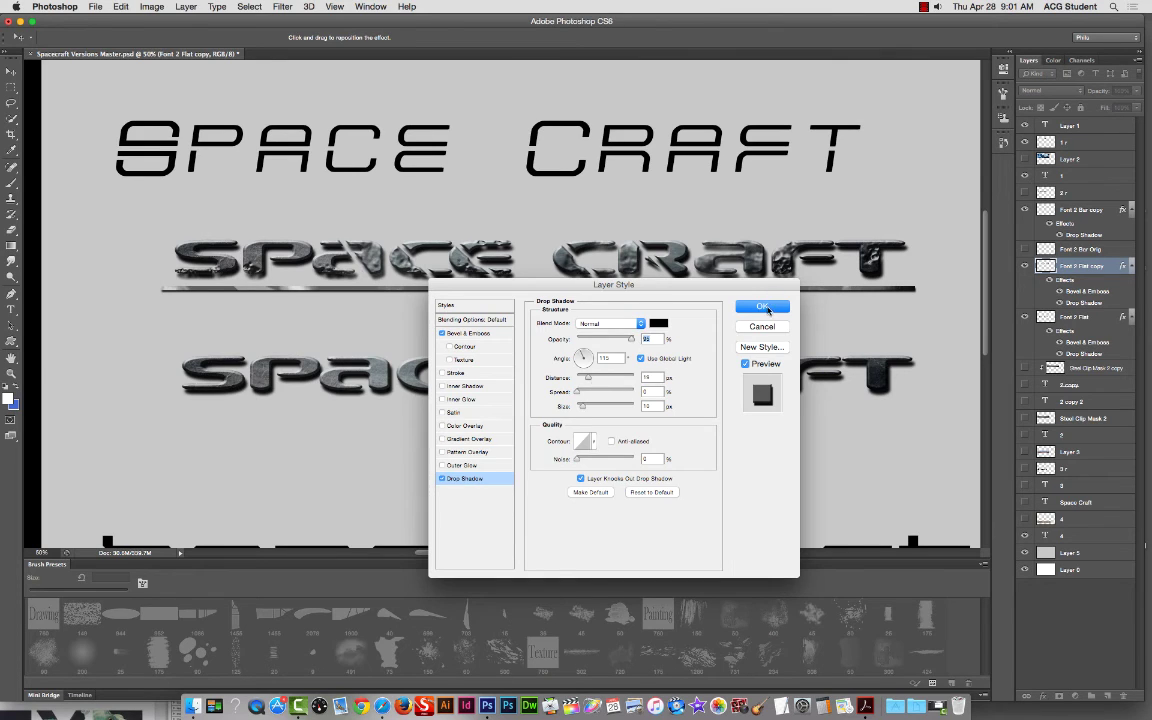
key(Return)
double_click(1080, 235)
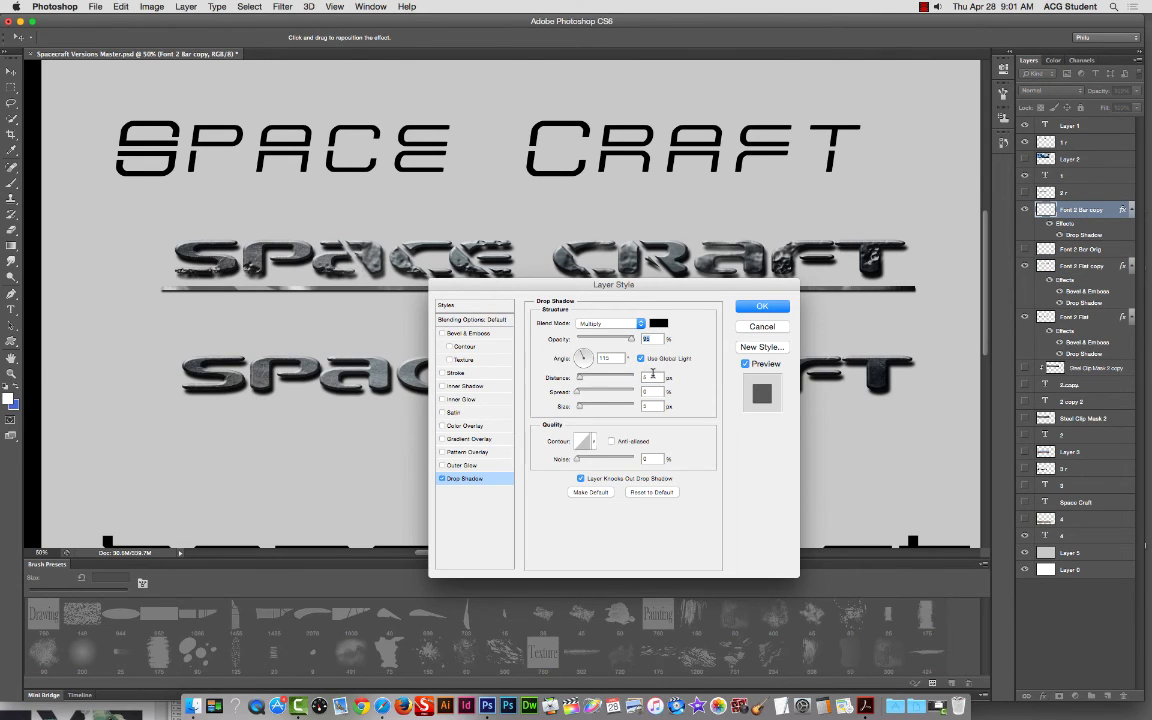
key(Tab)
key(Tab)
text(16)
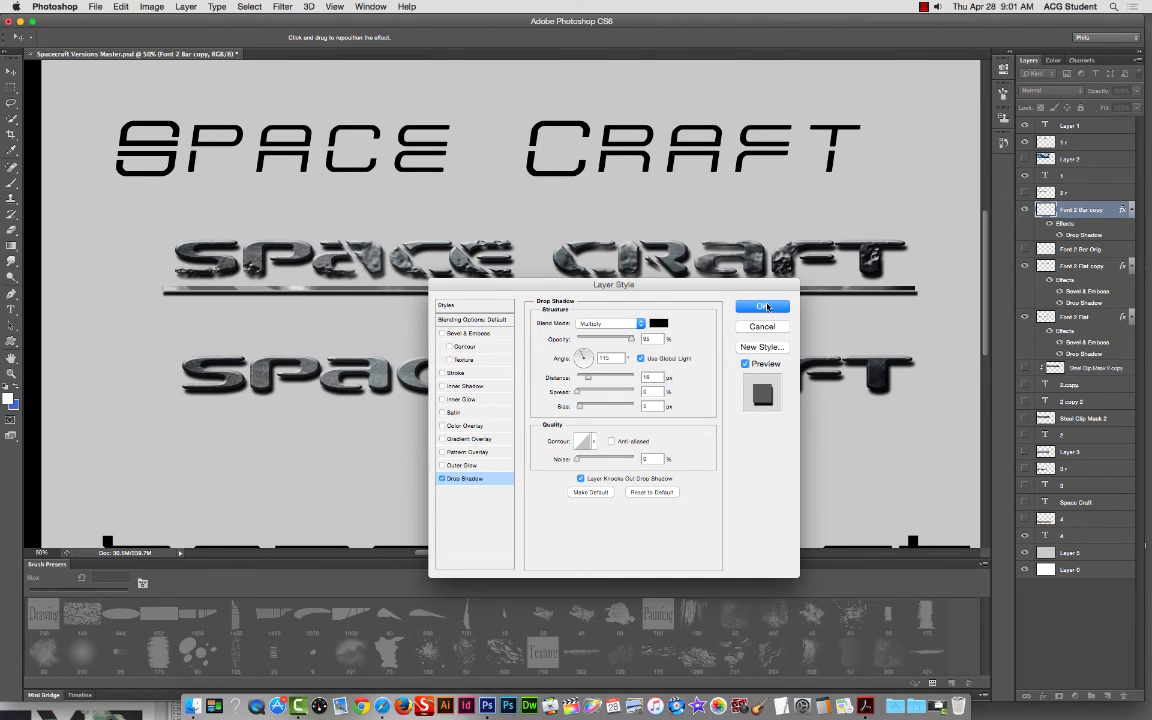
click(763, 307)
key(b)
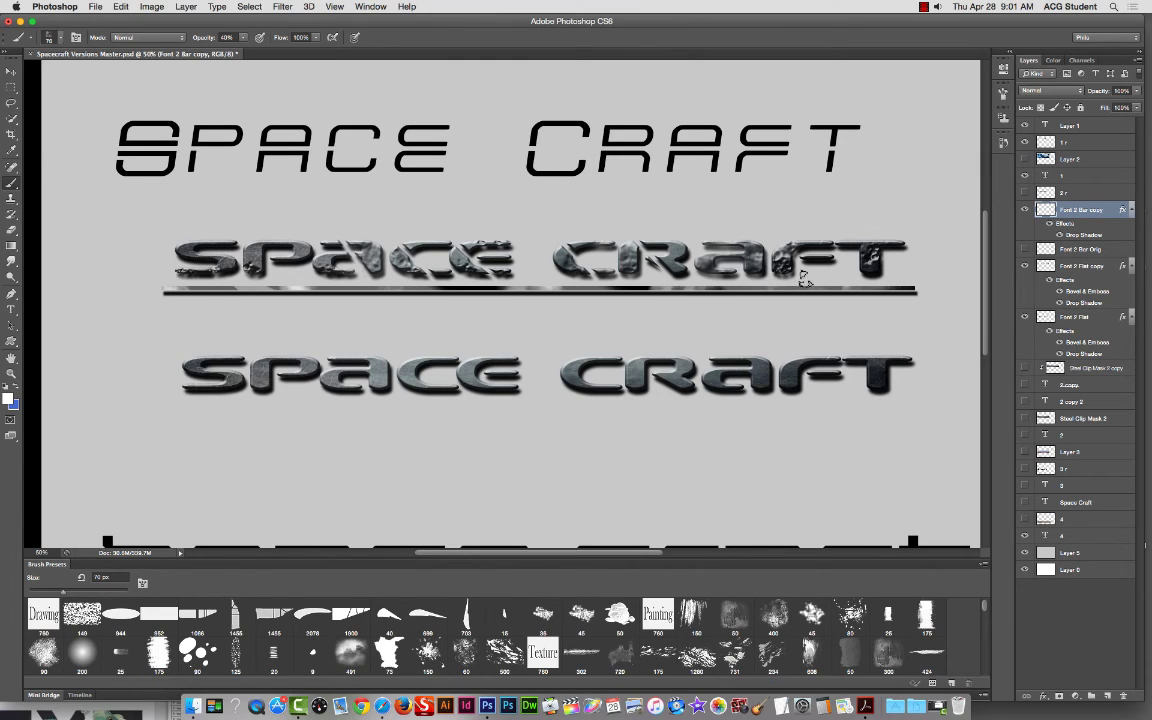
double_click(1084, 234)
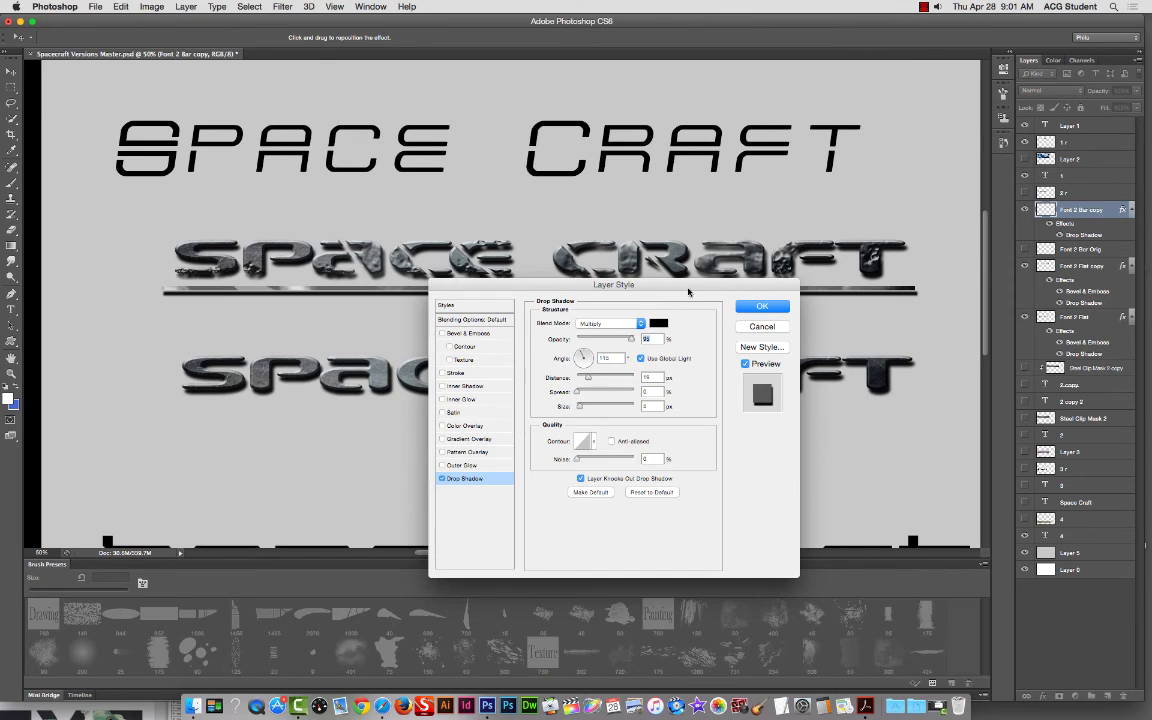
drag(709, 296, 756, 326)
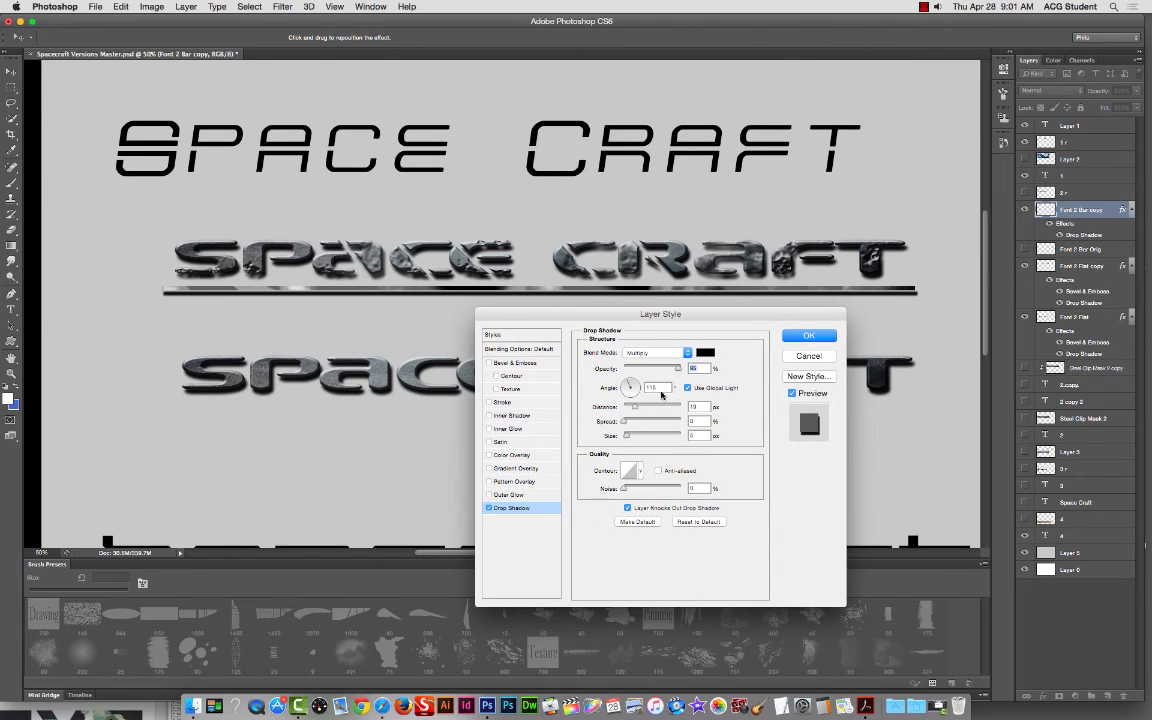
drag(636, 407, 631, 384)
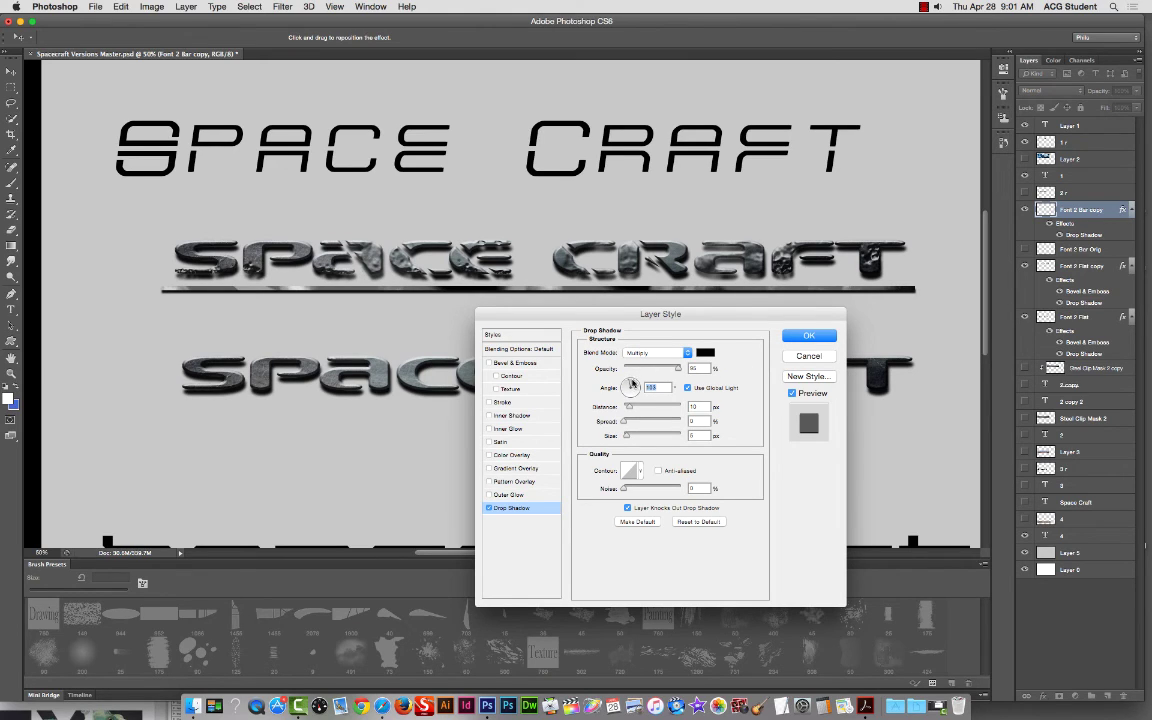
drag(631, 383, 638, 387)
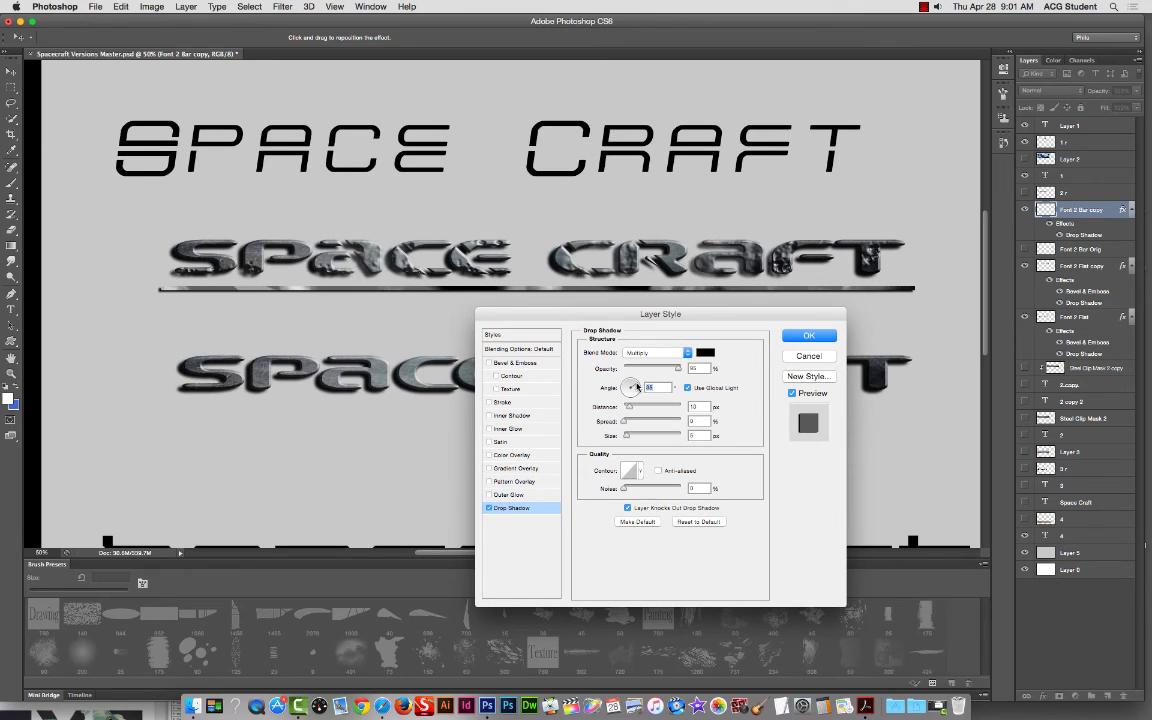
key(alt)
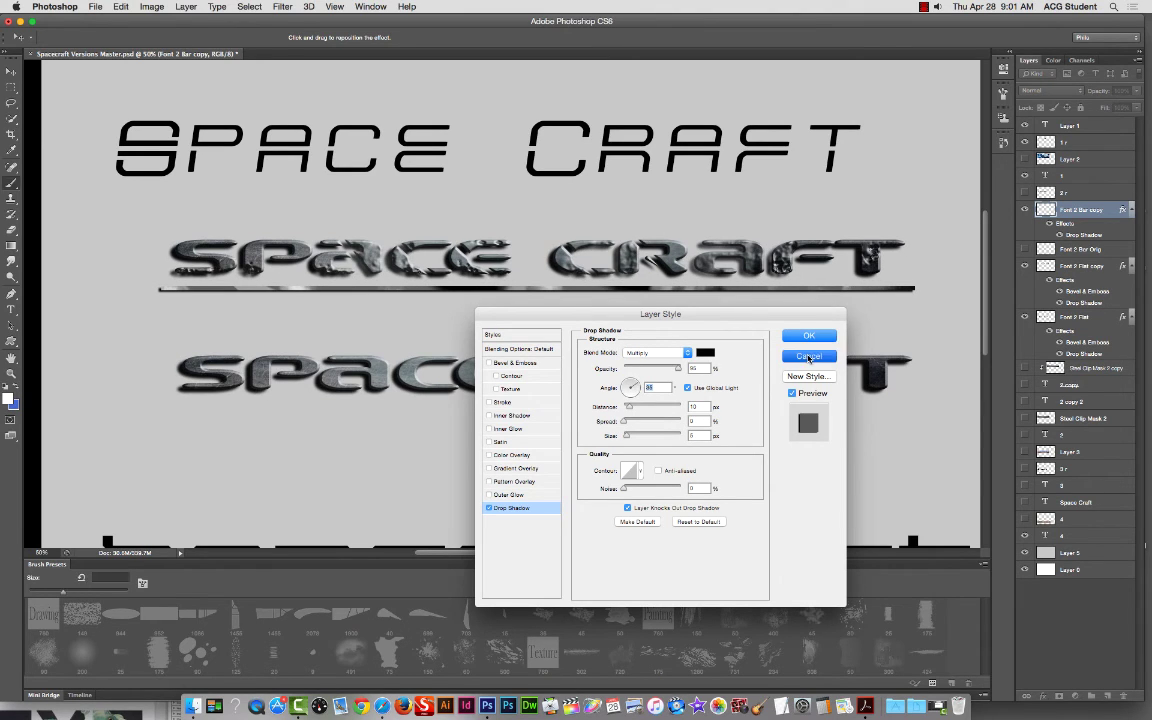
click(808, 358)
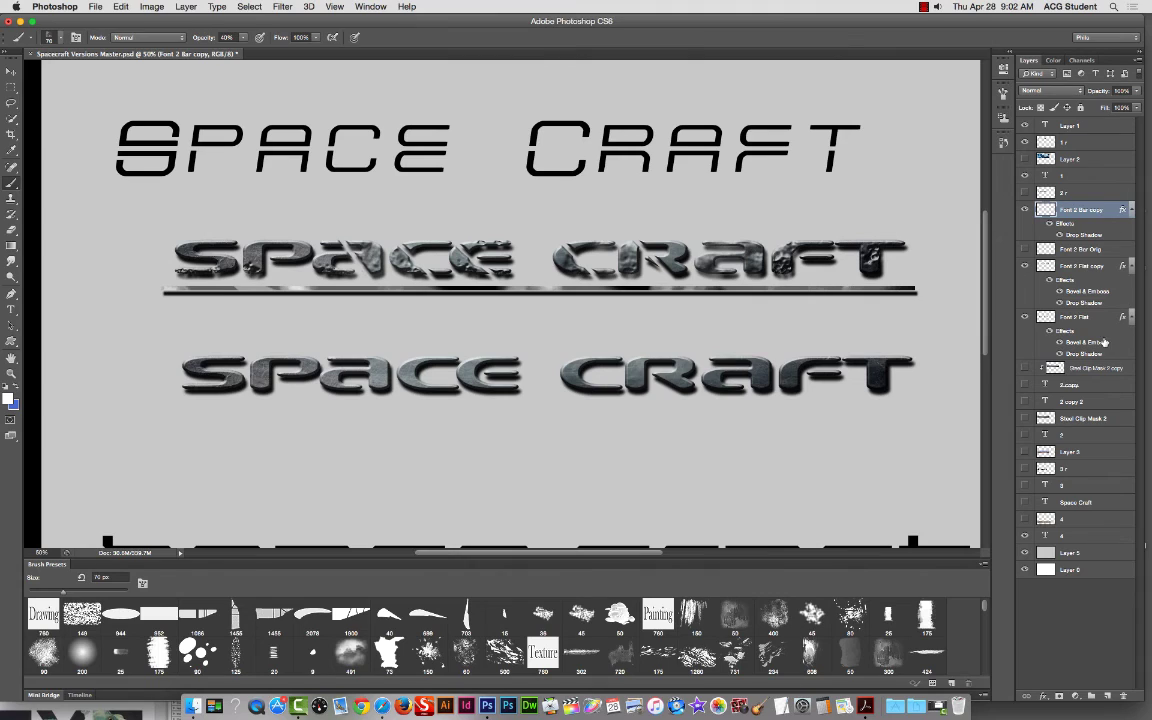
Step: Reduce the bar copy's drop shadow distance to about 13 px
double_click(1082, 235)
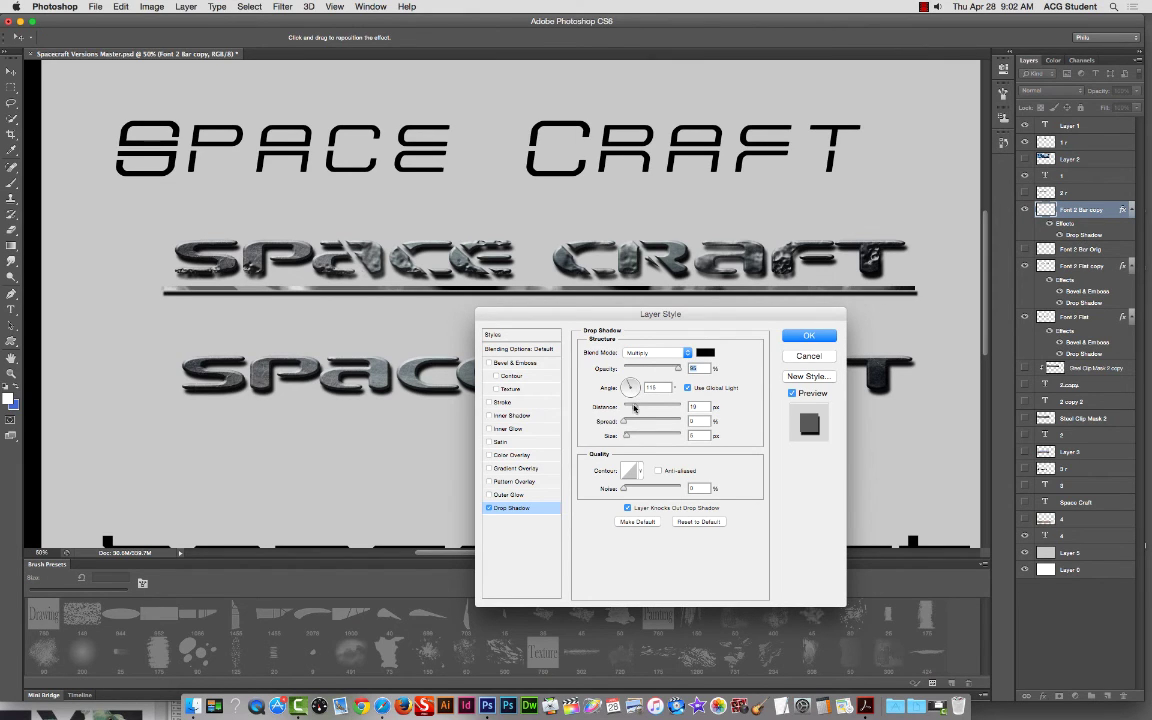
drag(634, 407, 631, 409)
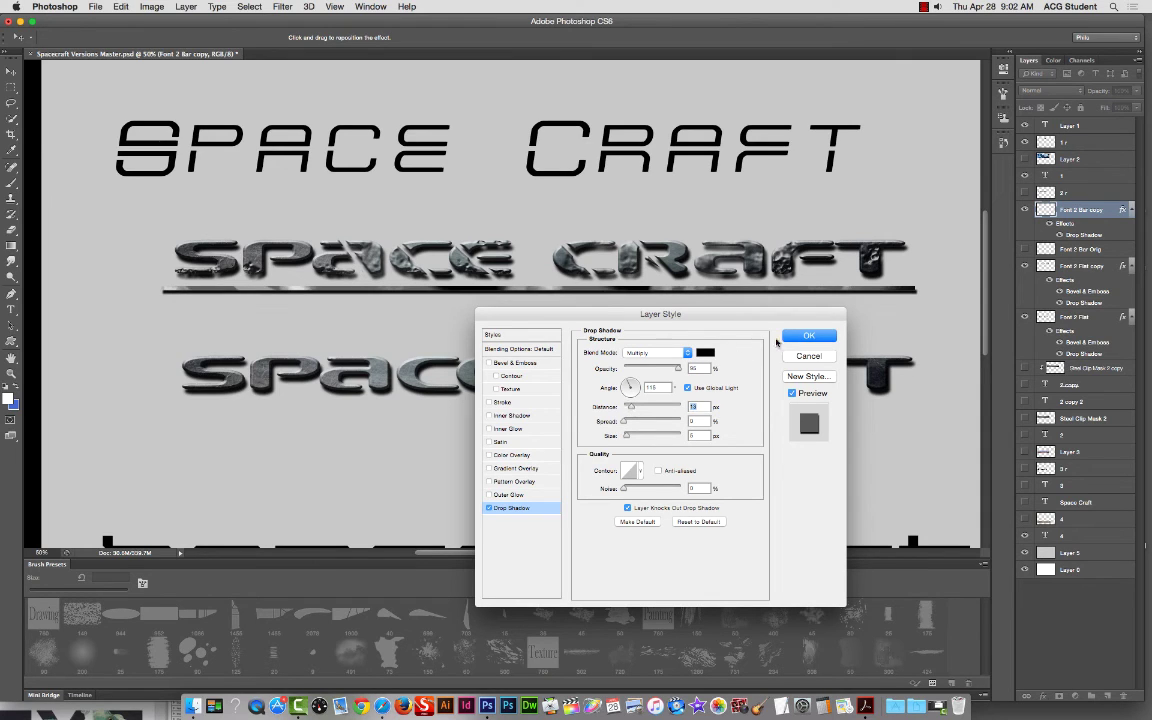
click(806, 336)
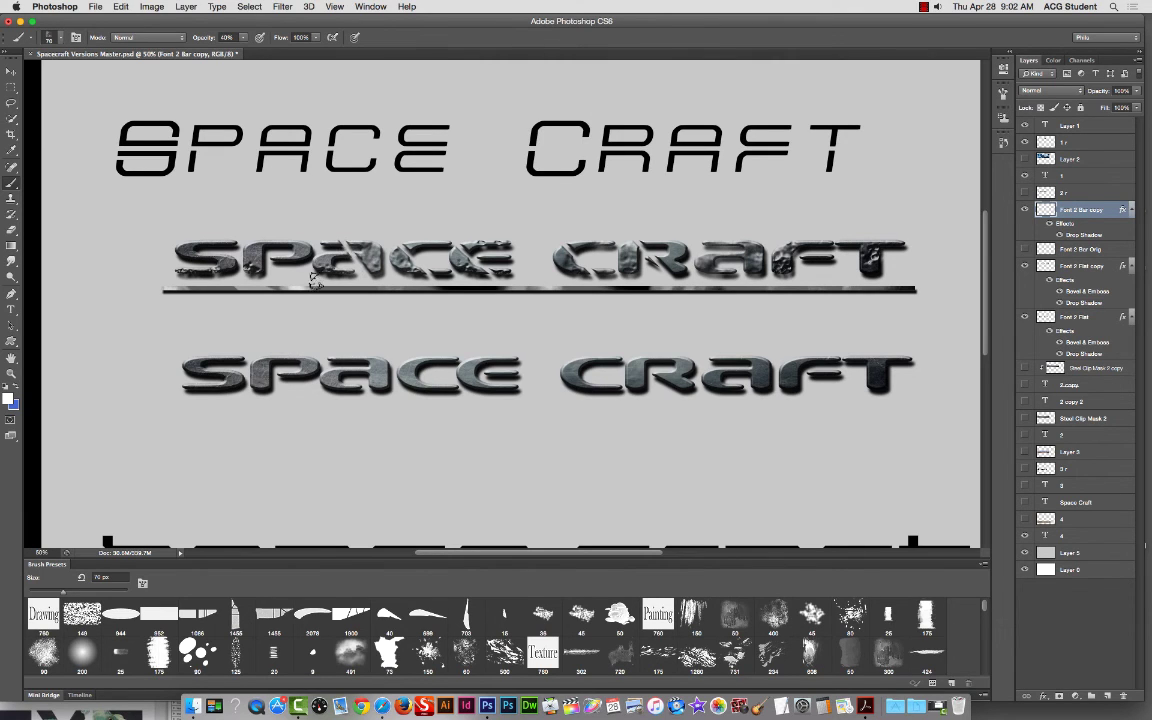
Step: Erase textured specks from the bar beneath "Space" with the 125 px Eraser at 100% opacity
key(ctrl+equal)
scroll(372, 300, up, 1)
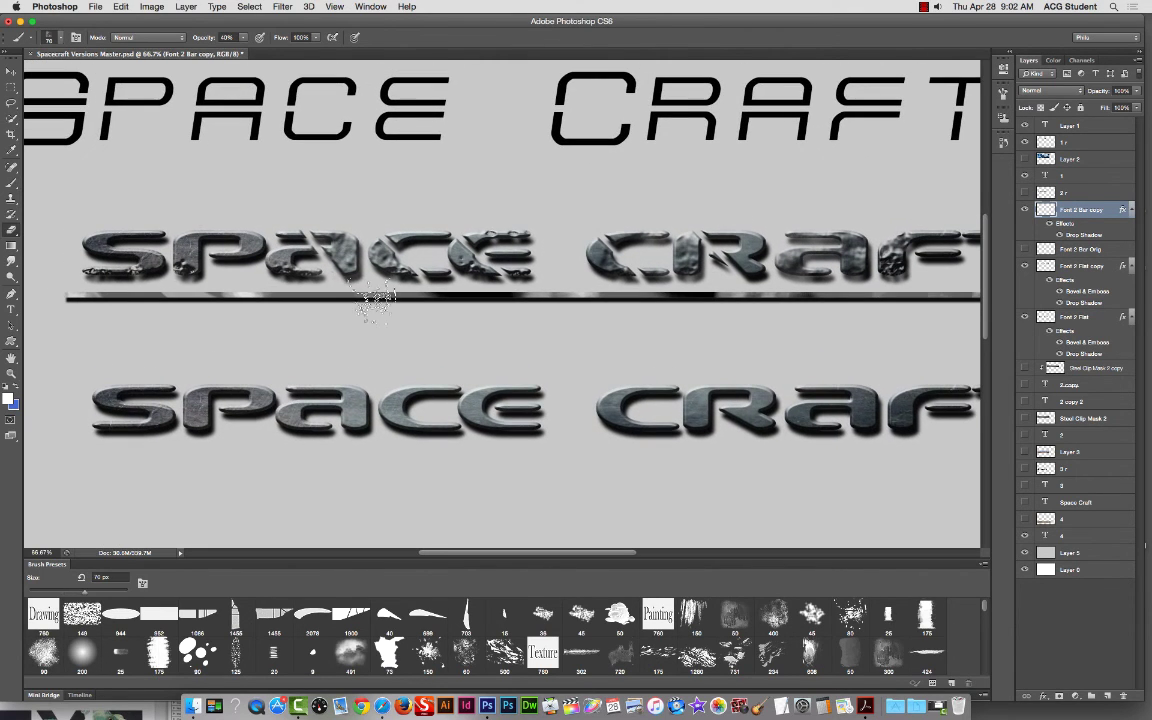
key(e)
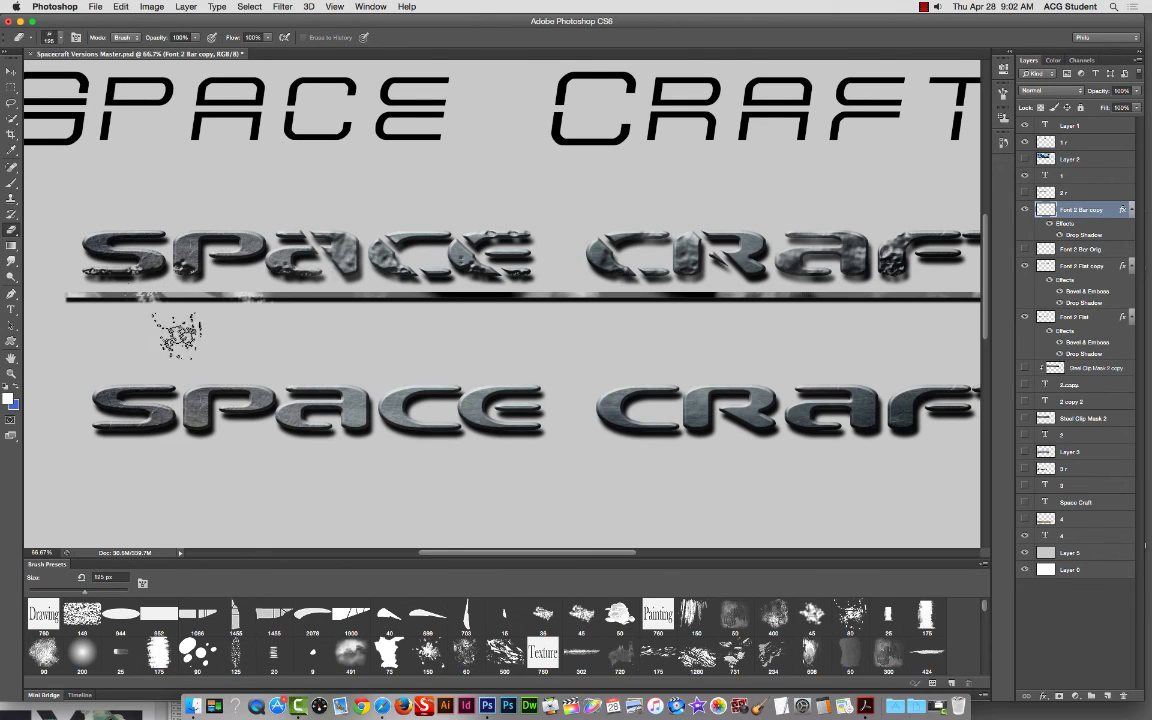
Step: Switch the Eraser to the 50 px cloudy painting brush, enlarge it to 80 px and wear away parts of the bar
click(734, 614)
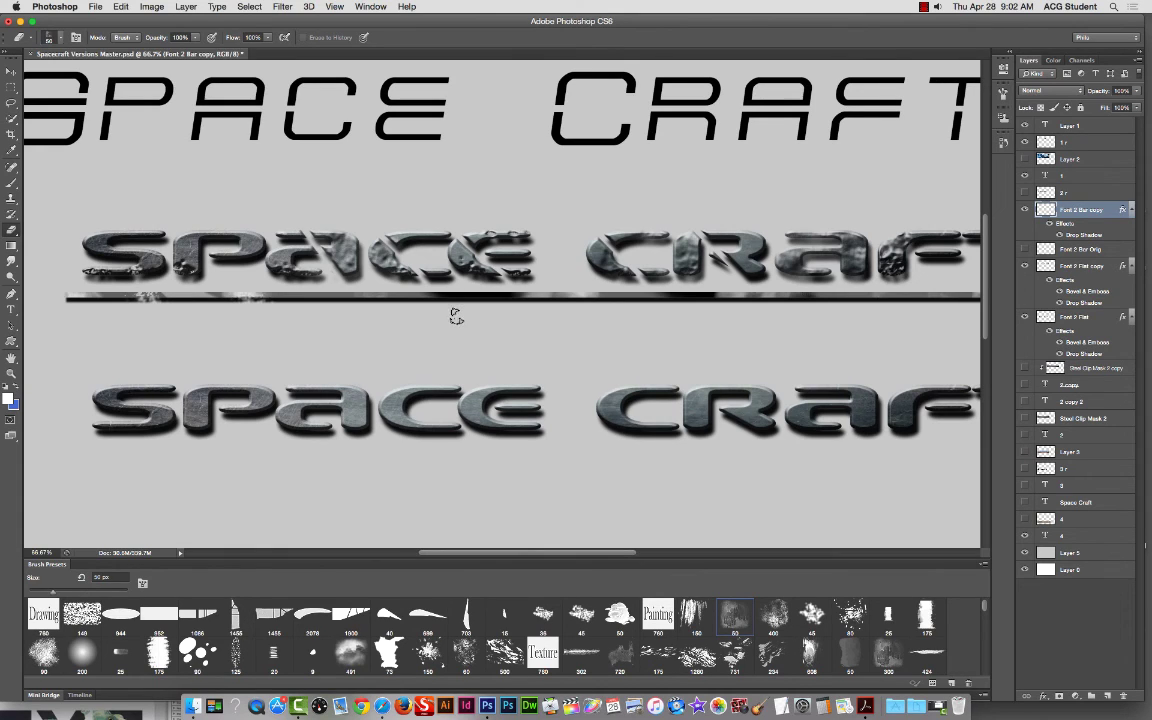
key(bracketright)
key(bracketright)
key(bracketright)
Step: Erase speckled chips from the bar beneath "Craft" and at its right end with a splatter brush enlarged to 100 px
scroll(609, 355, right, 2)
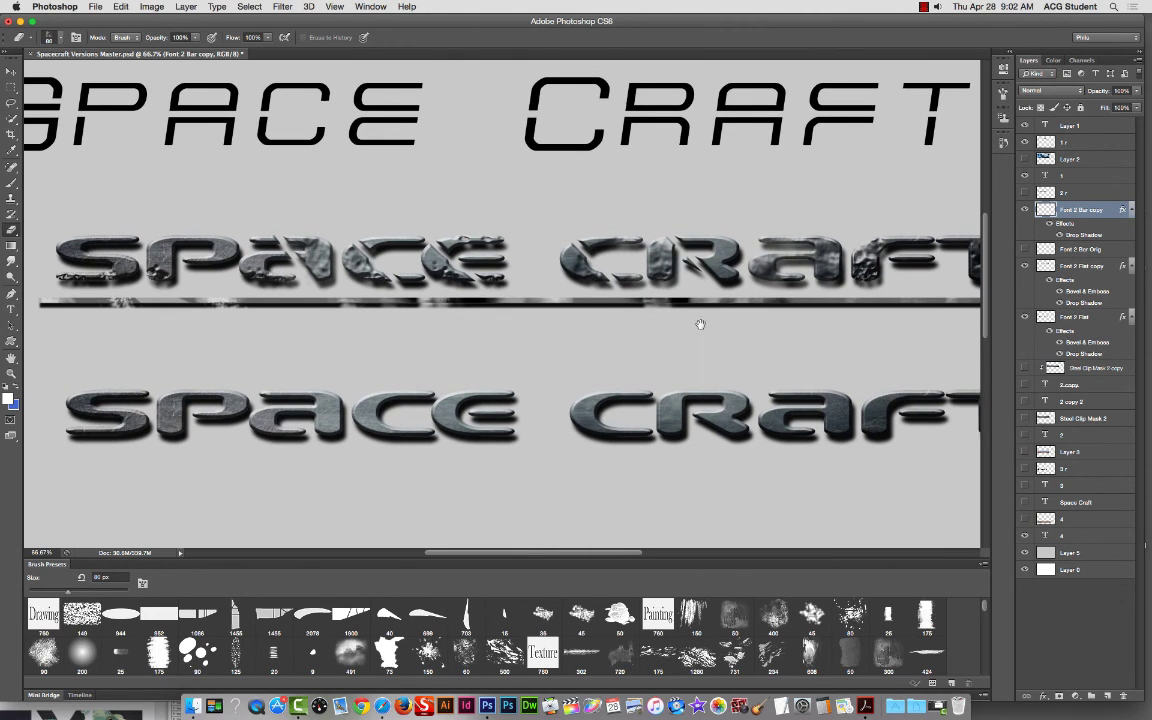
scroll(700, 321, right, 3)
scroll(697, 351, right, 1)
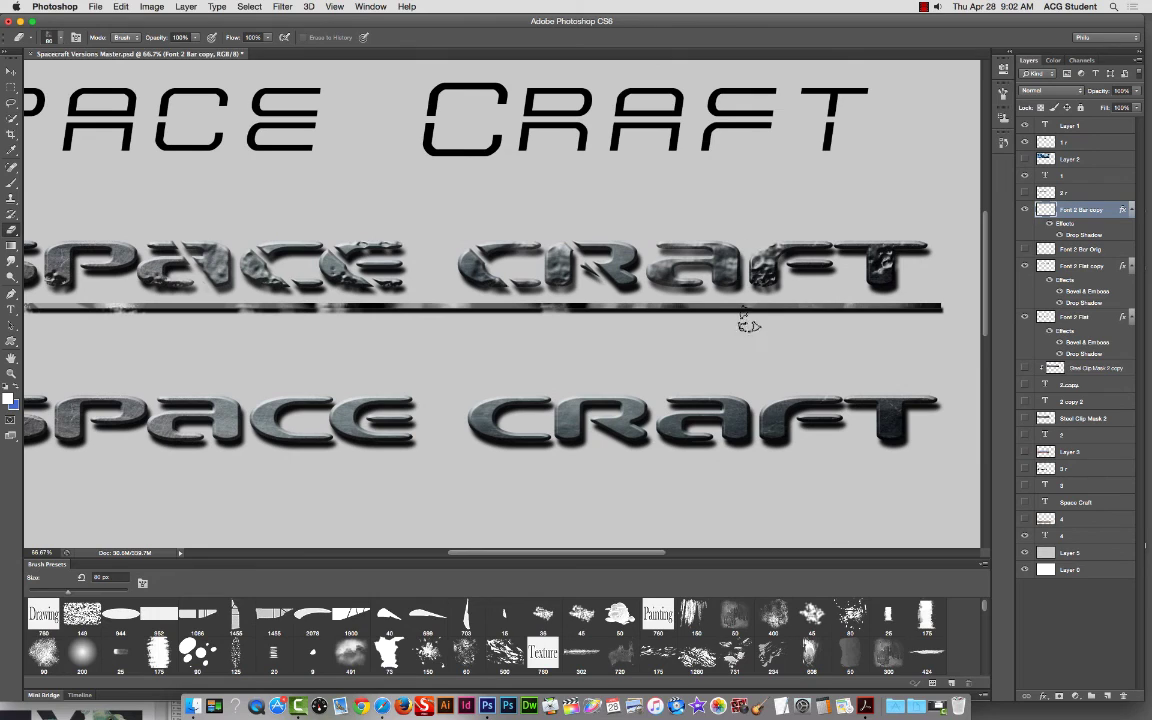
click(866, 614)
key(bracketright)
key(bracketright)
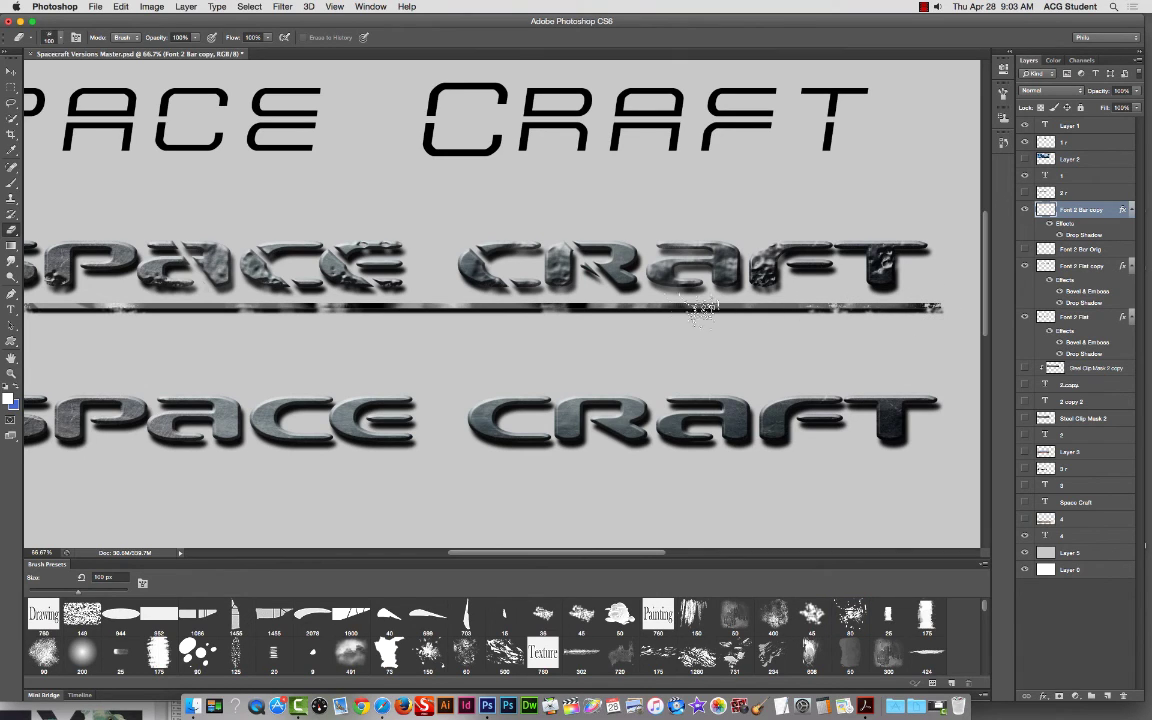
Step: Duplicate the eroded bar layer Font 2 Bar copy and move the duplicate above the distressed steel lettering
scroll(670, 337, left, 5)
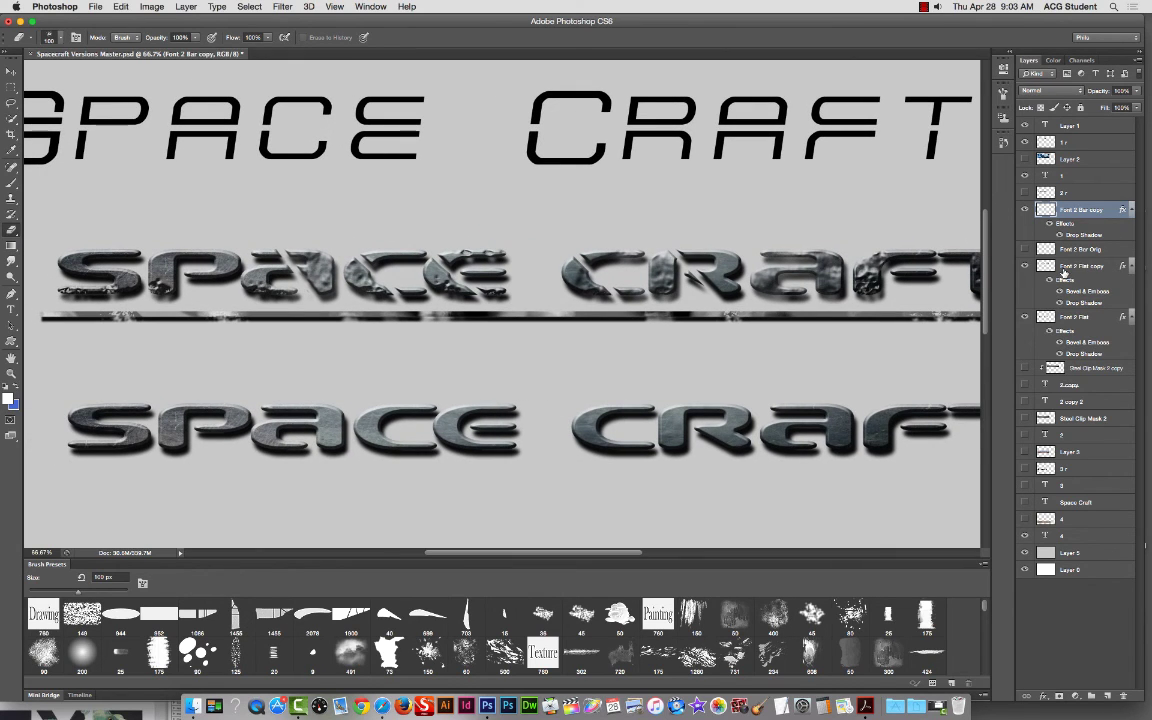
right_click(1081, 212)
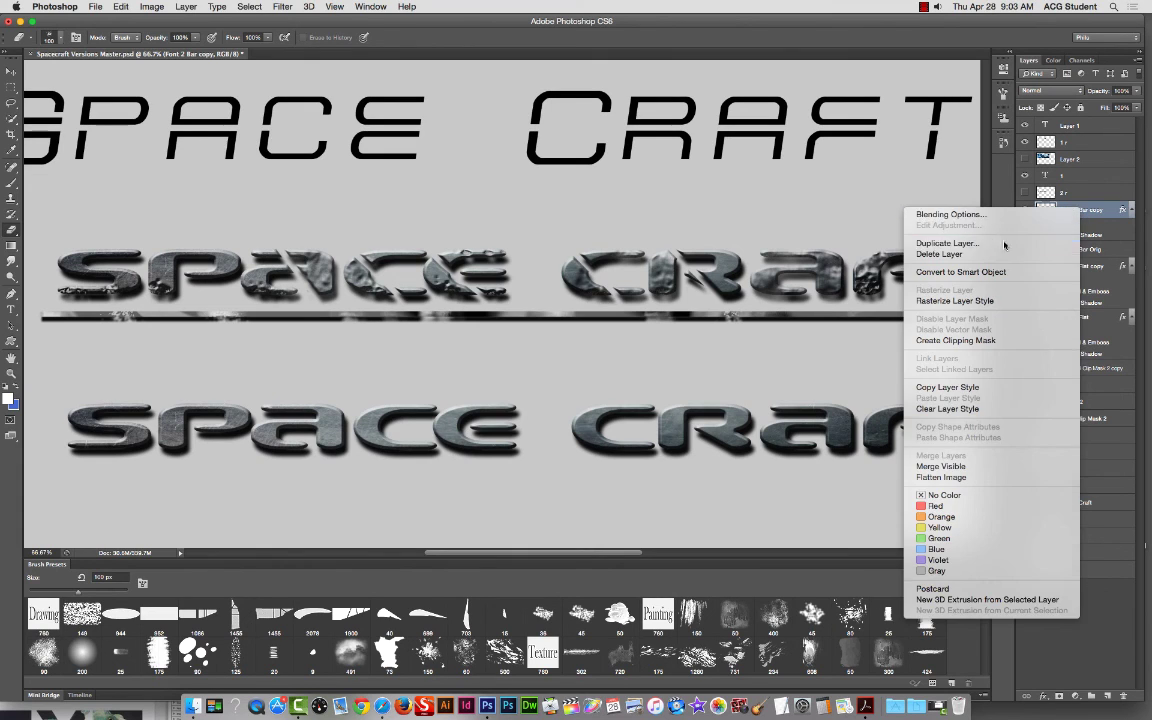
click(940, 257)
click(691, 302)
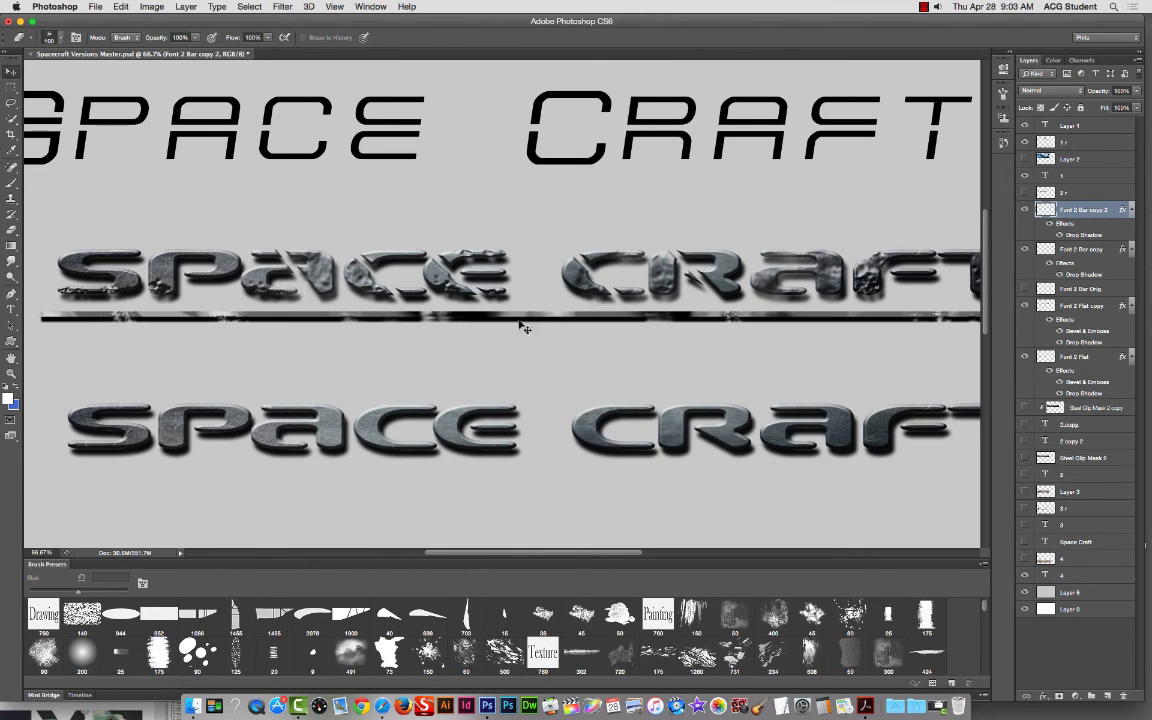
key(v)
mouse_move(536, 327)
mouse_down()
mouse_move(544, 259)
mouse_move(533, 255)
mouse_up()
key(super+minus)
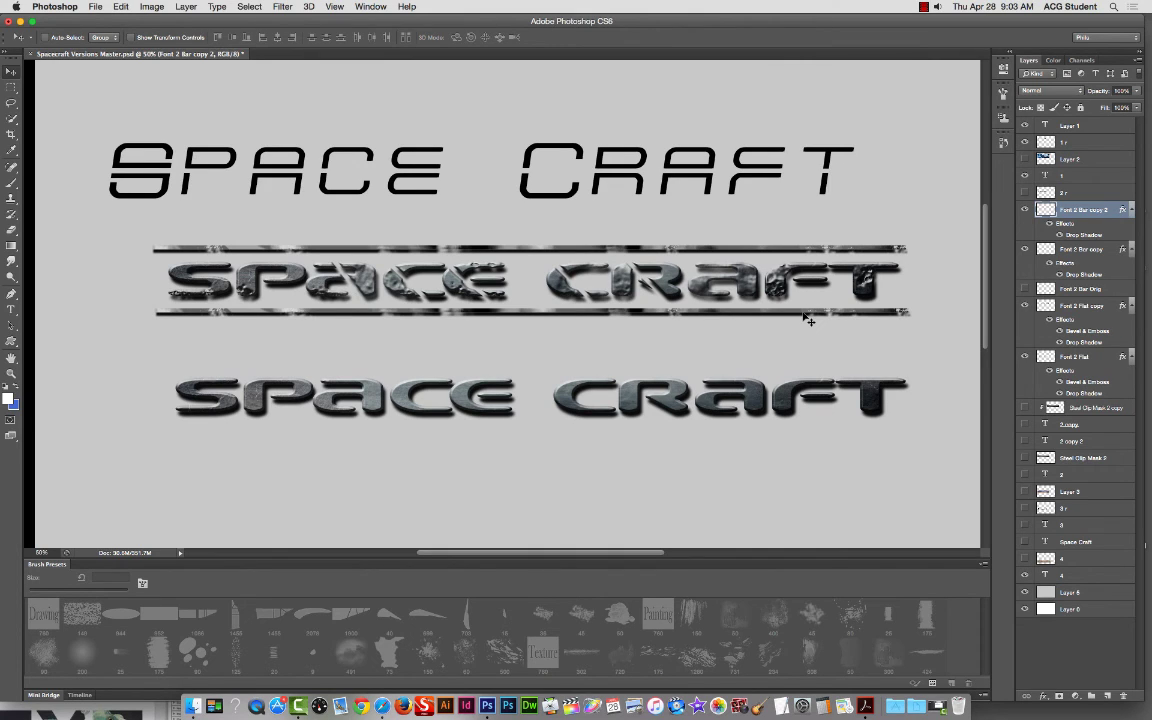
key(super+plus)
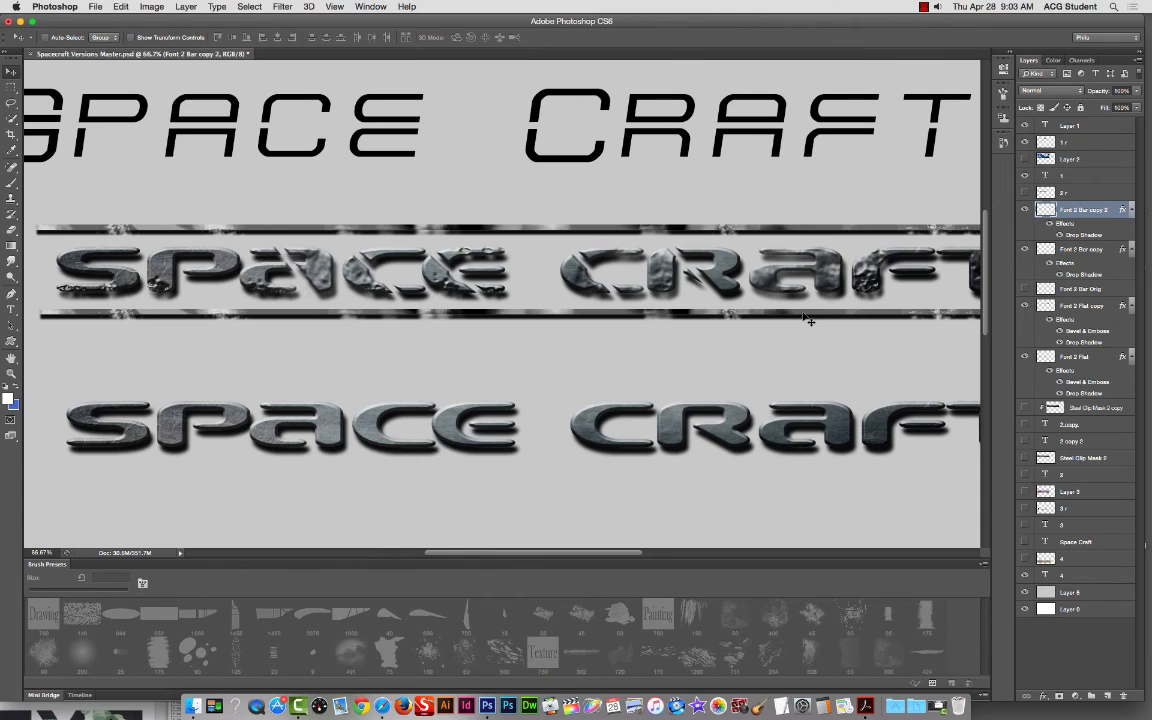
Step: Hide the 1 r layer and text layer 1 that hold the black outlined "Space Craft" lettering
drag(529, 139, 587, 180)
right_click(592, 140)
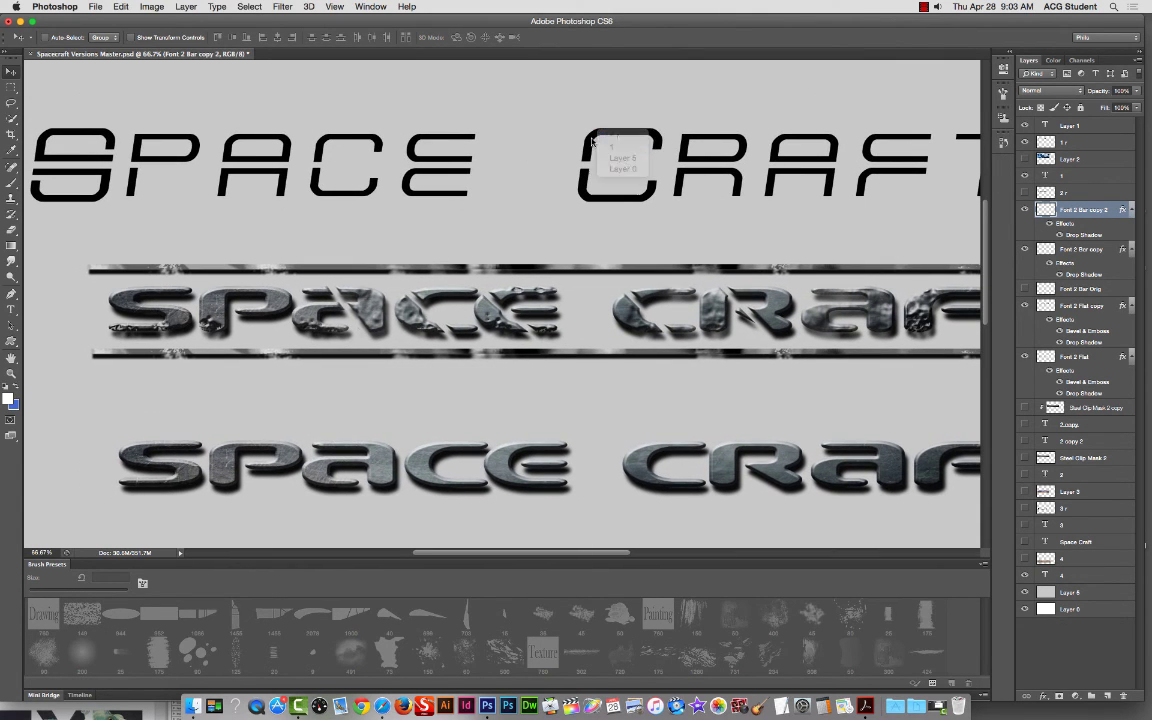
click(610, 138)
scroll(617, 159, right, 5)
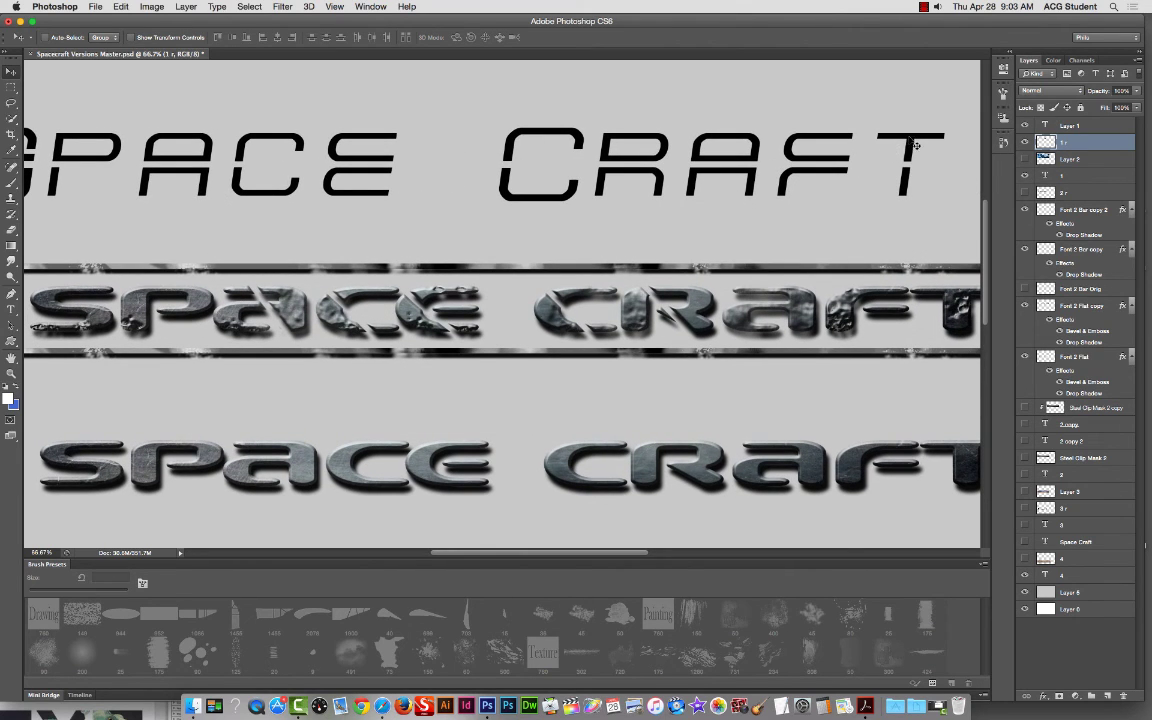
right_click(912, 132)
key(Escape)
click(1025, 143)
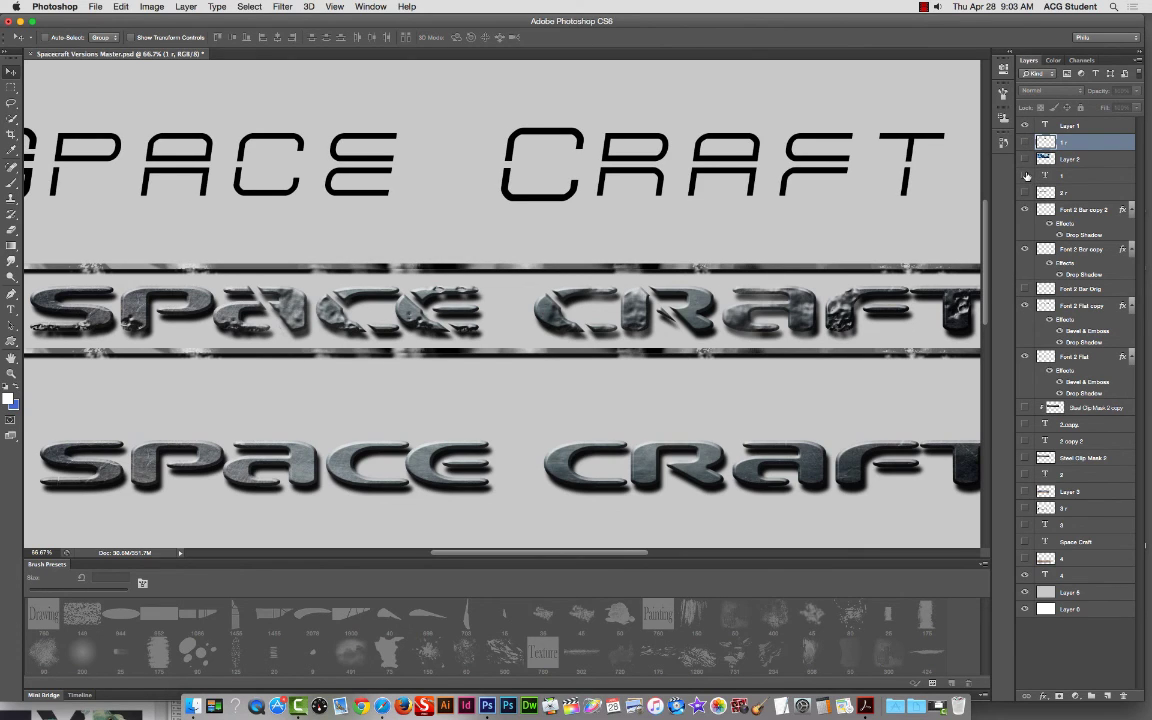
click(1025, 175)
click(1025, 175)
double_click(1064, 176)
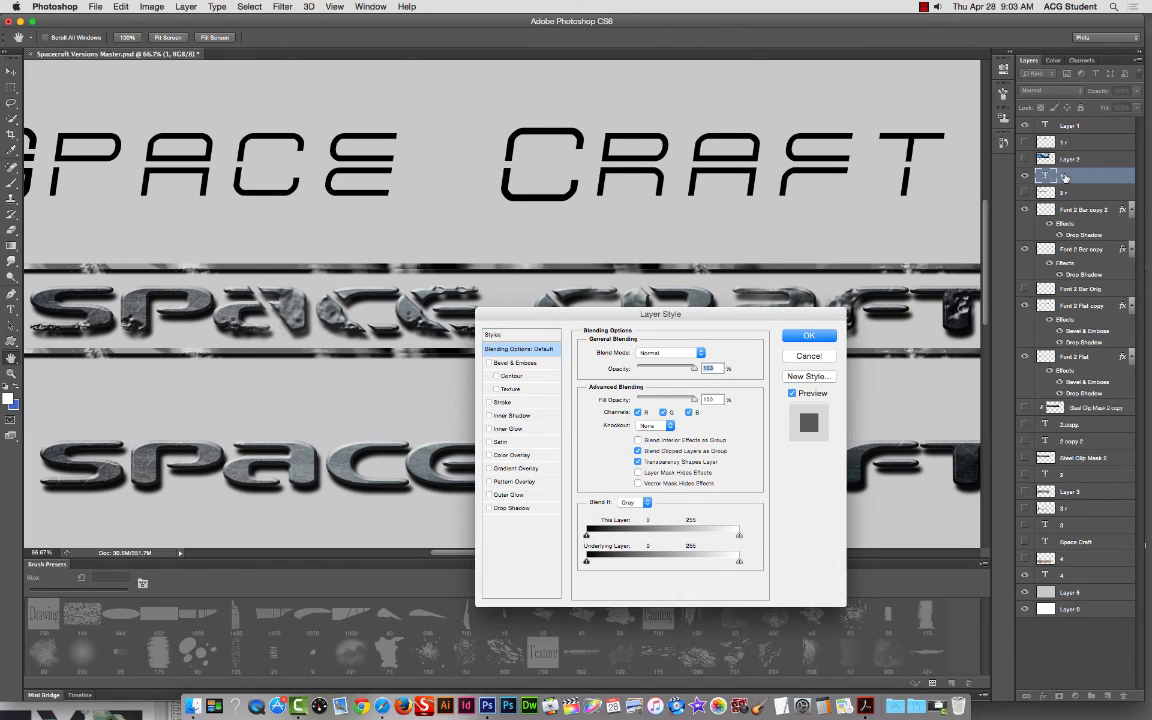
click(809, 335)
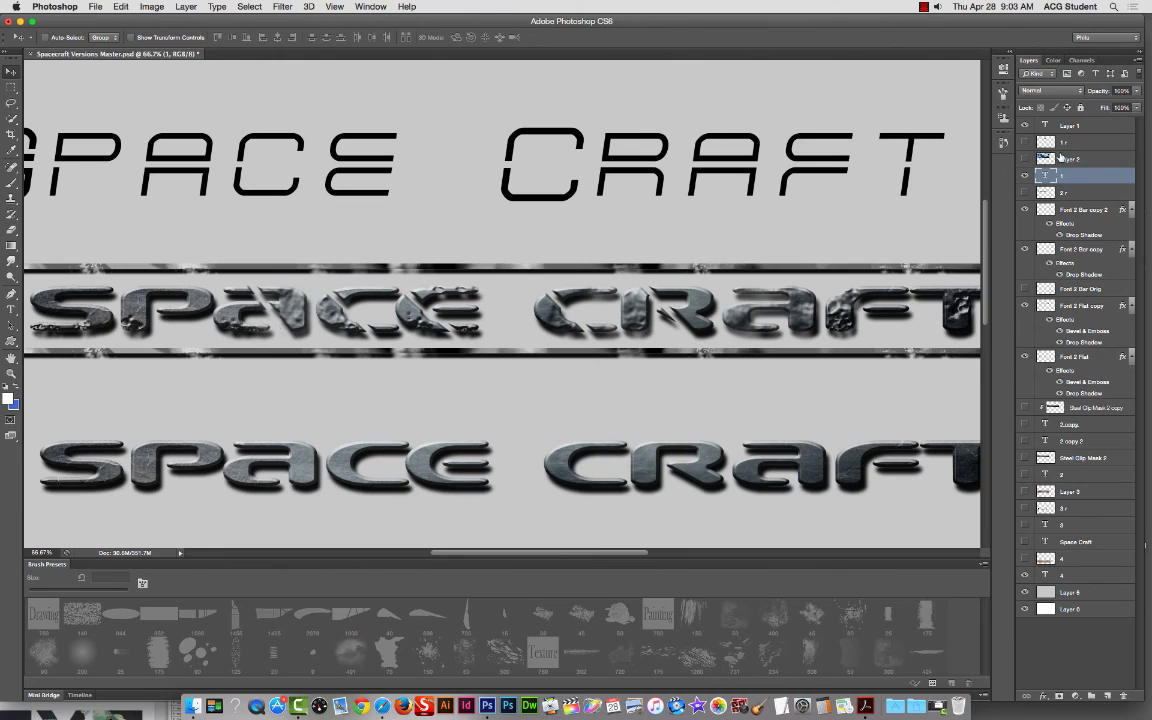
click(1025, 175)
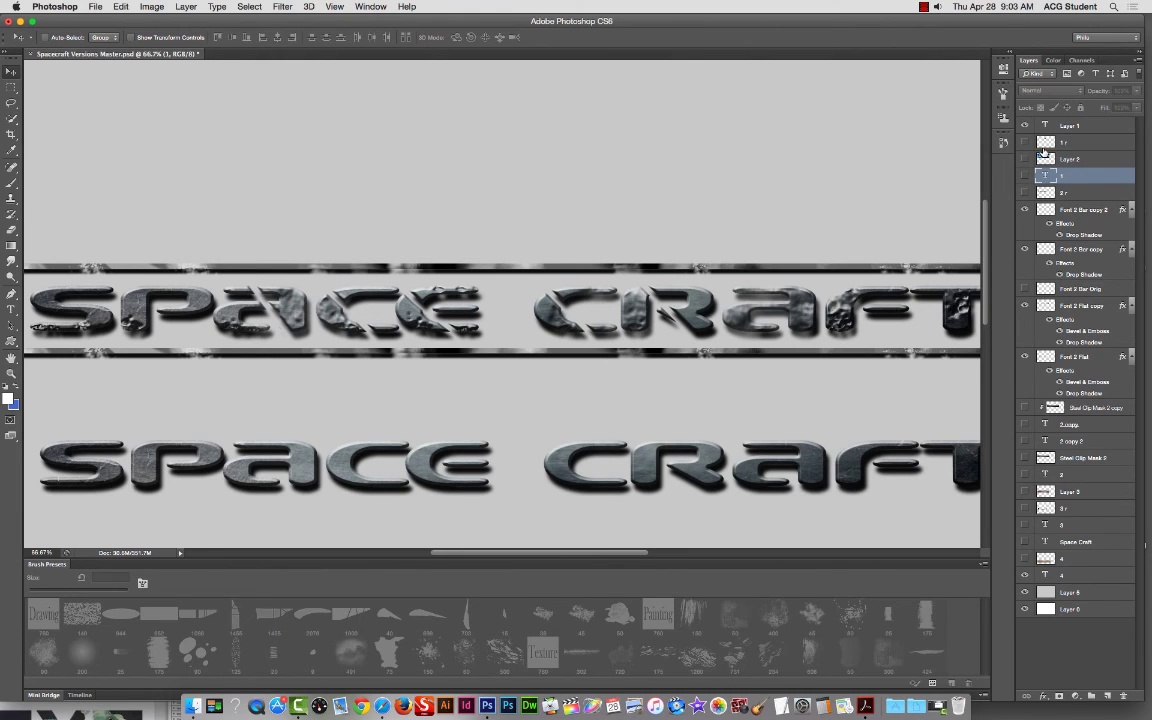
Step: Duplicate text layer 1 as 1 copy, show it, and duplicate that as 1 copy 2
right_click(1062, 175)
click(940, 183)
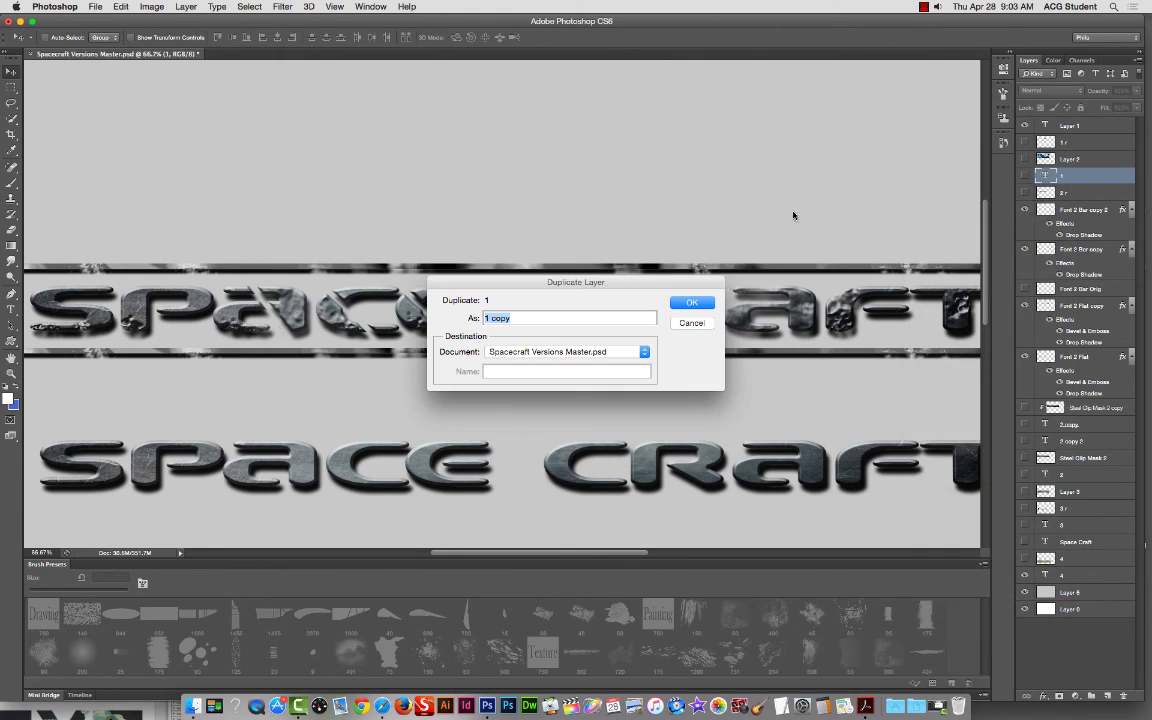
click(705, 301)
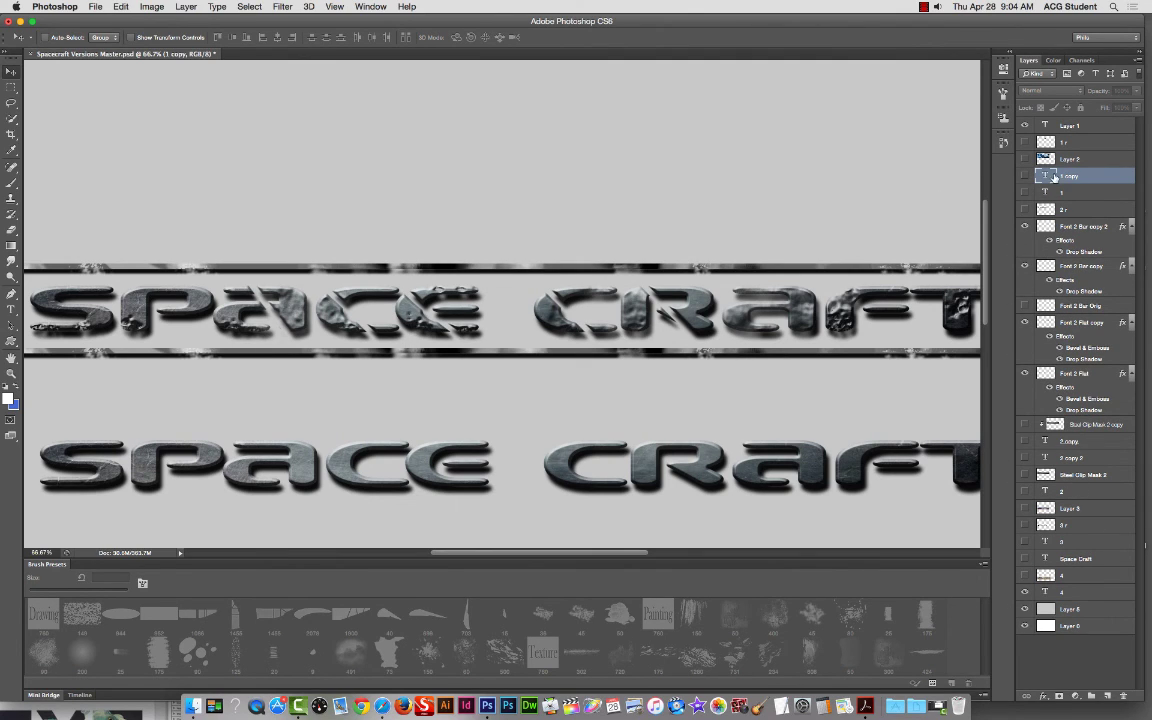
click(1026, 176)
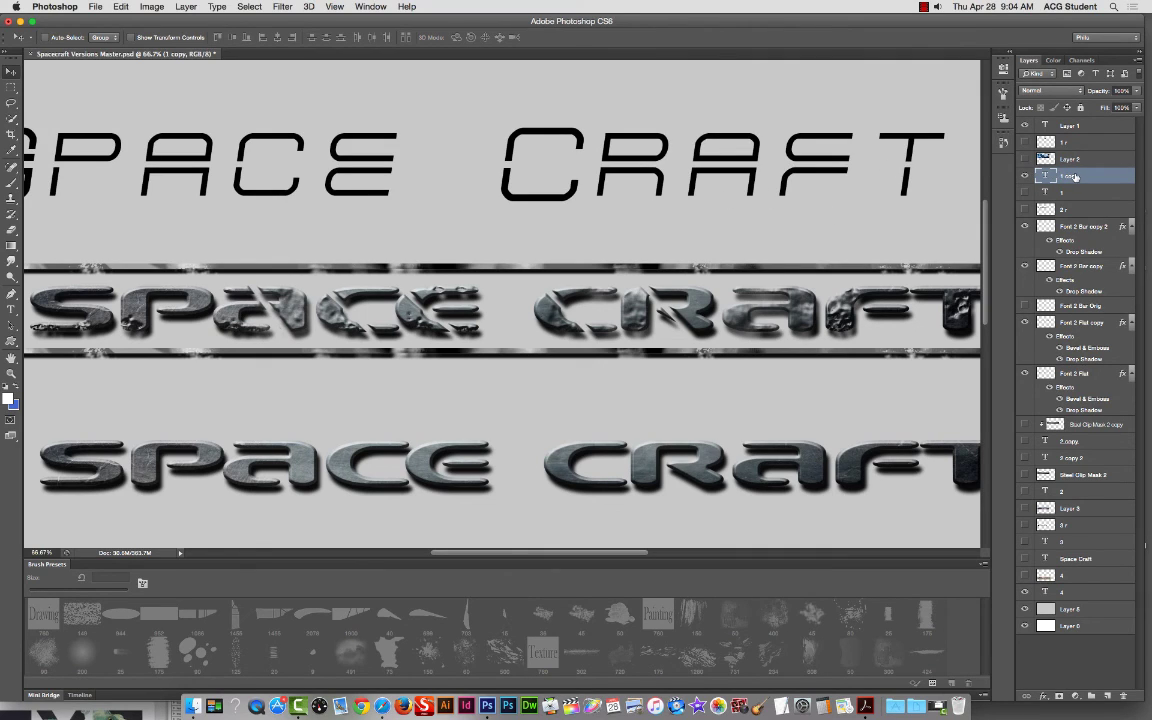
right_click(924, 168)
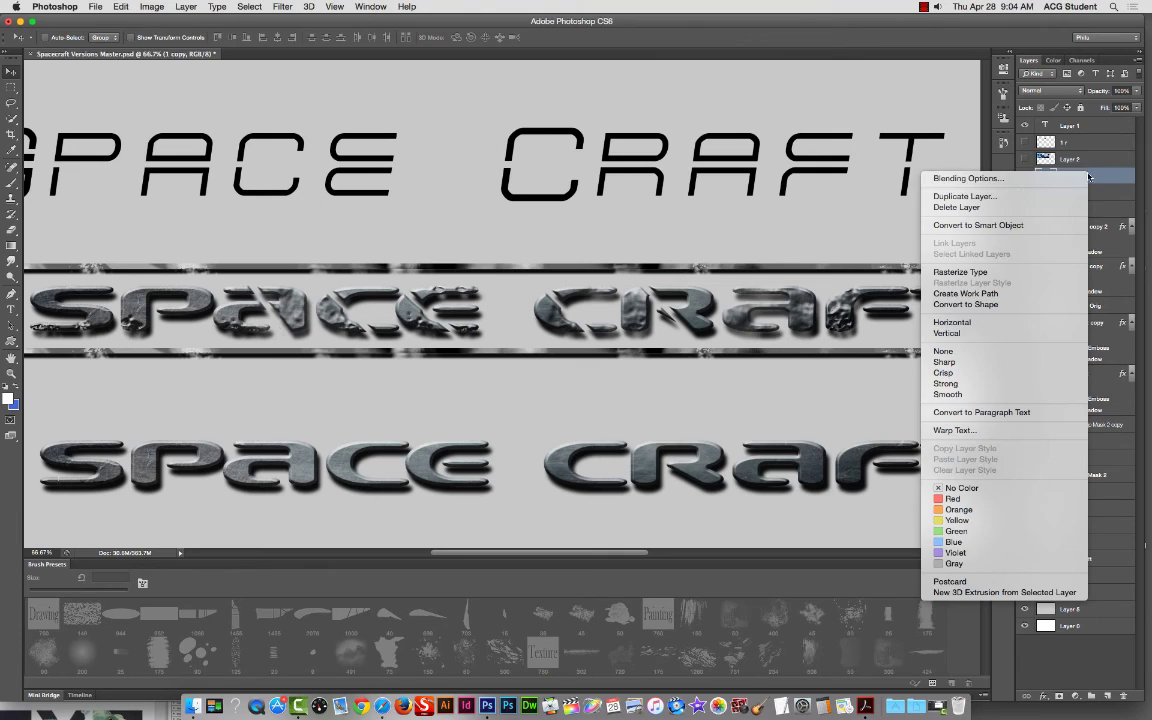
click(862, 168)
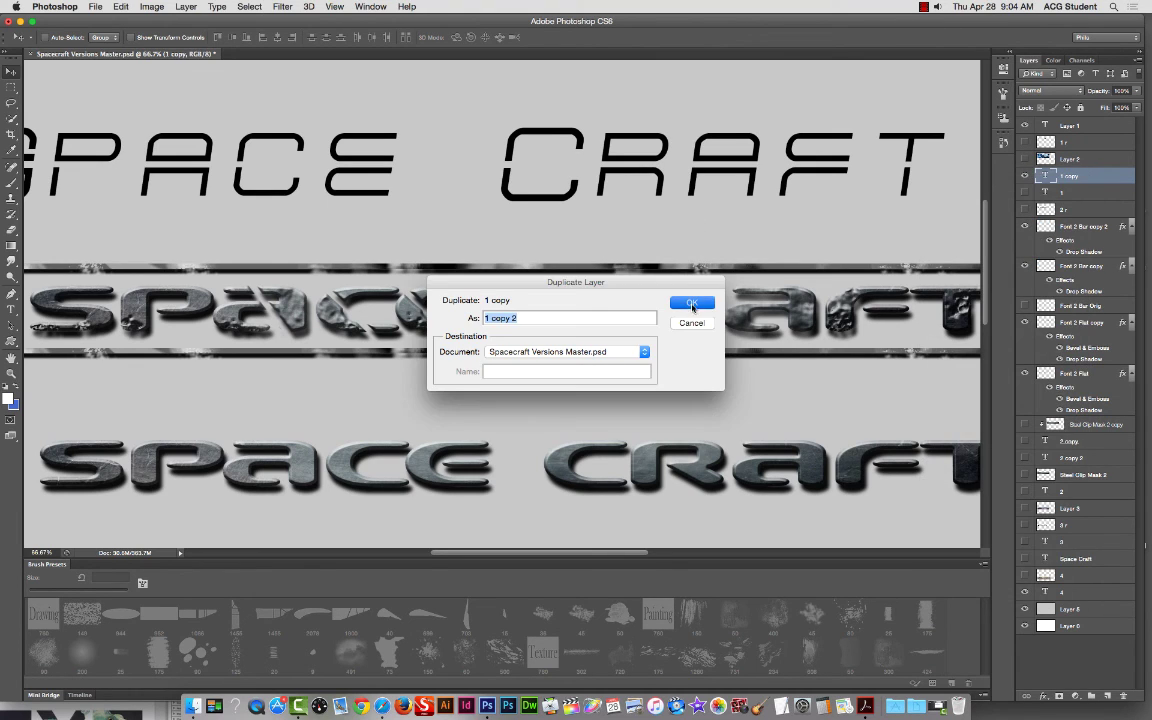
key(Return)
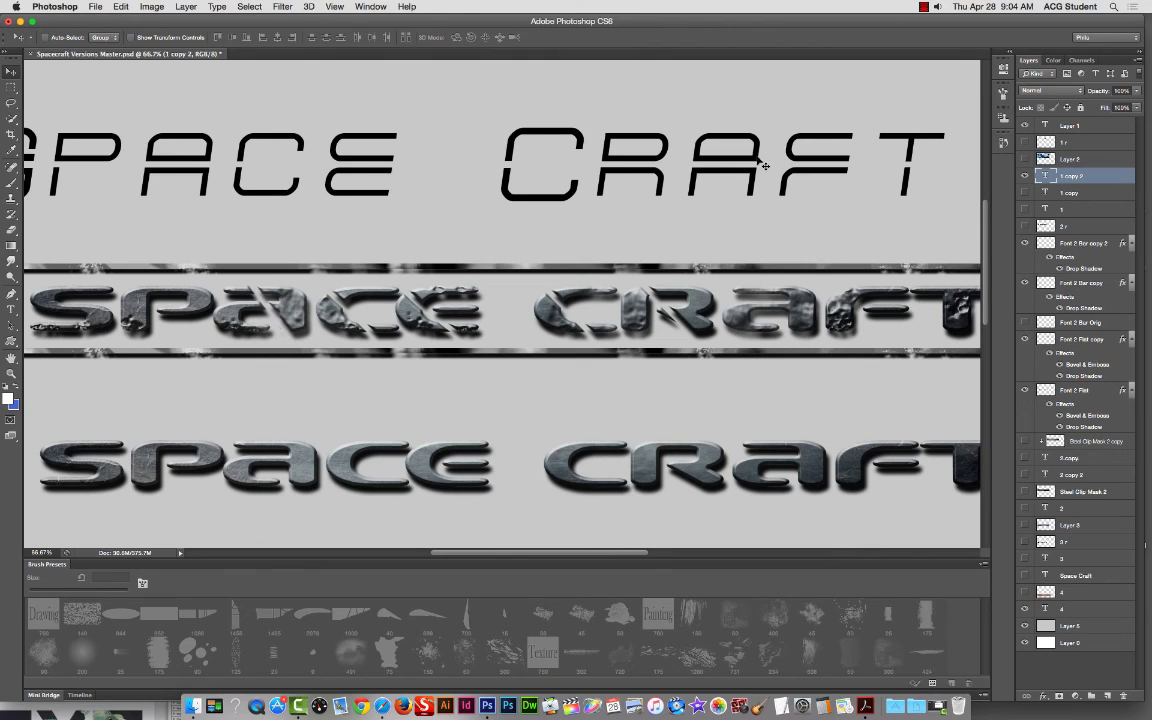
Step: Recolor all of the "Space Craft" text on layer 1 copy 2 to a neutral mid grey
key(t)
double_click(928, 147)
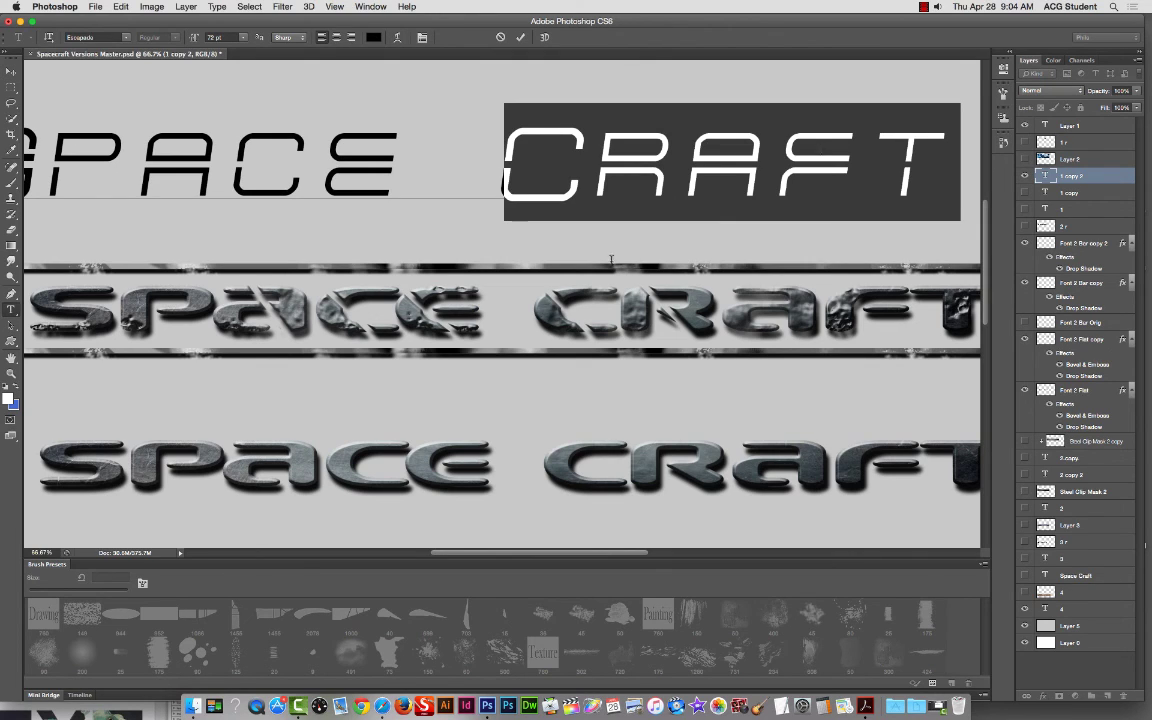
key(super+a)
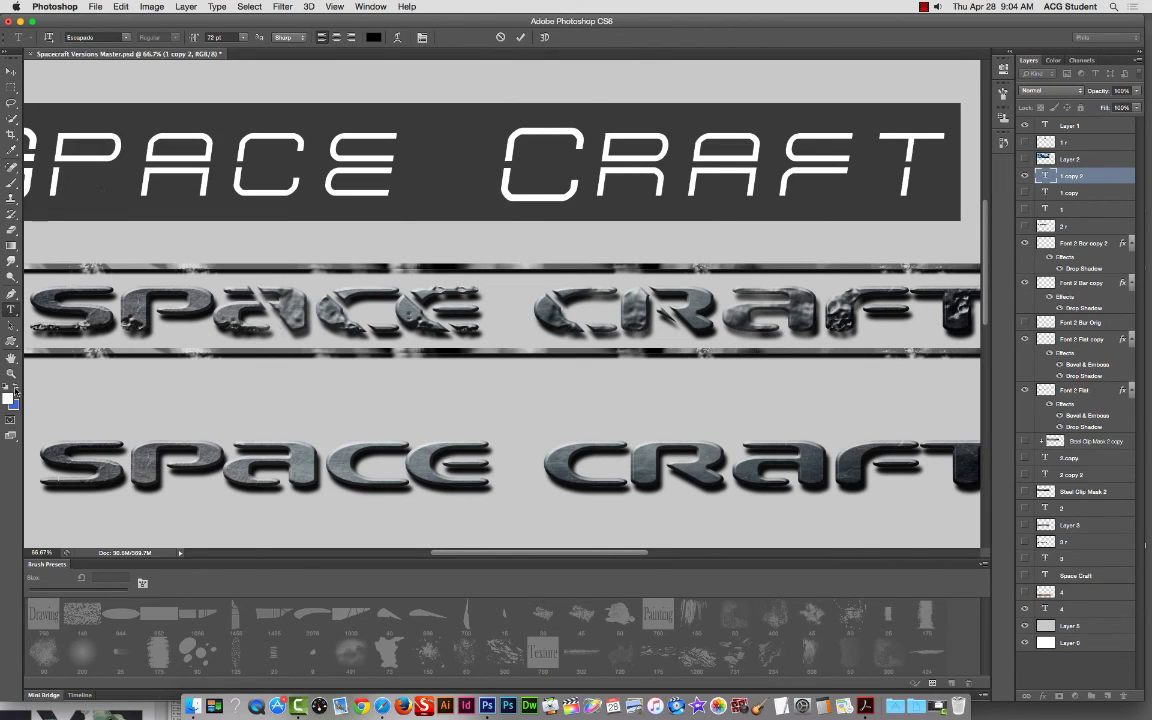
click(15, 389)
click(8, 398)
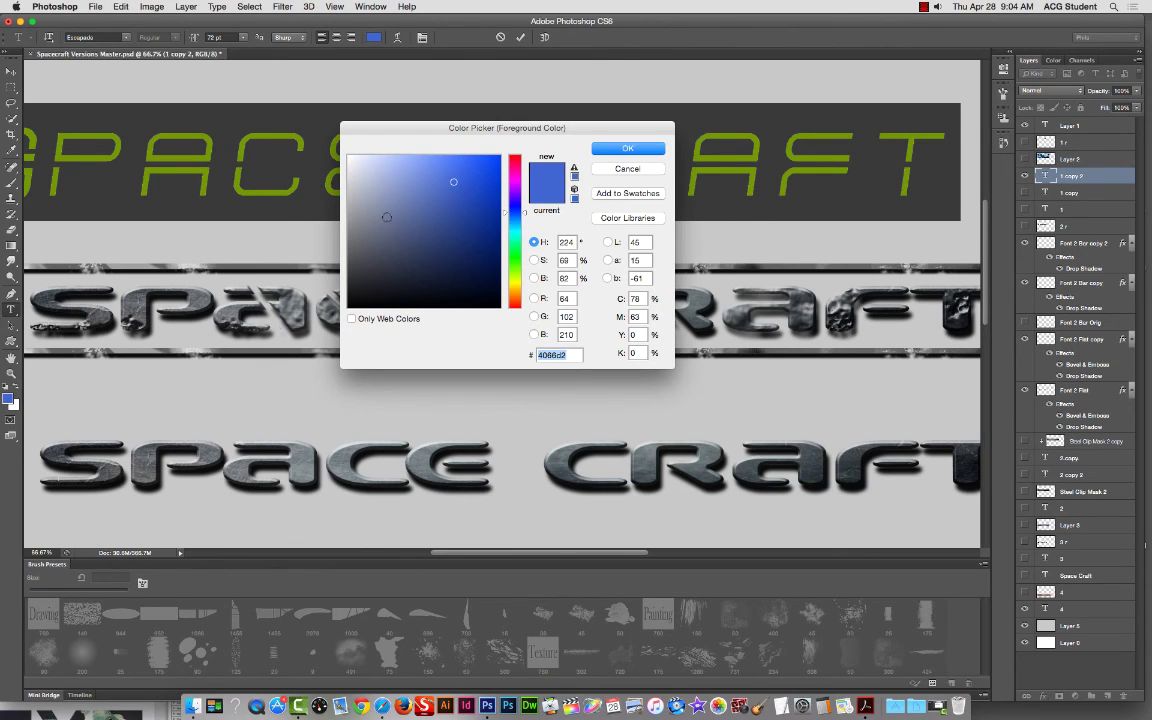
mouse_move(348, 215)
mouse_down()
mouse_move(337, 262)
mouse_move(344, 224)
mouse_up()
click(609, 143)
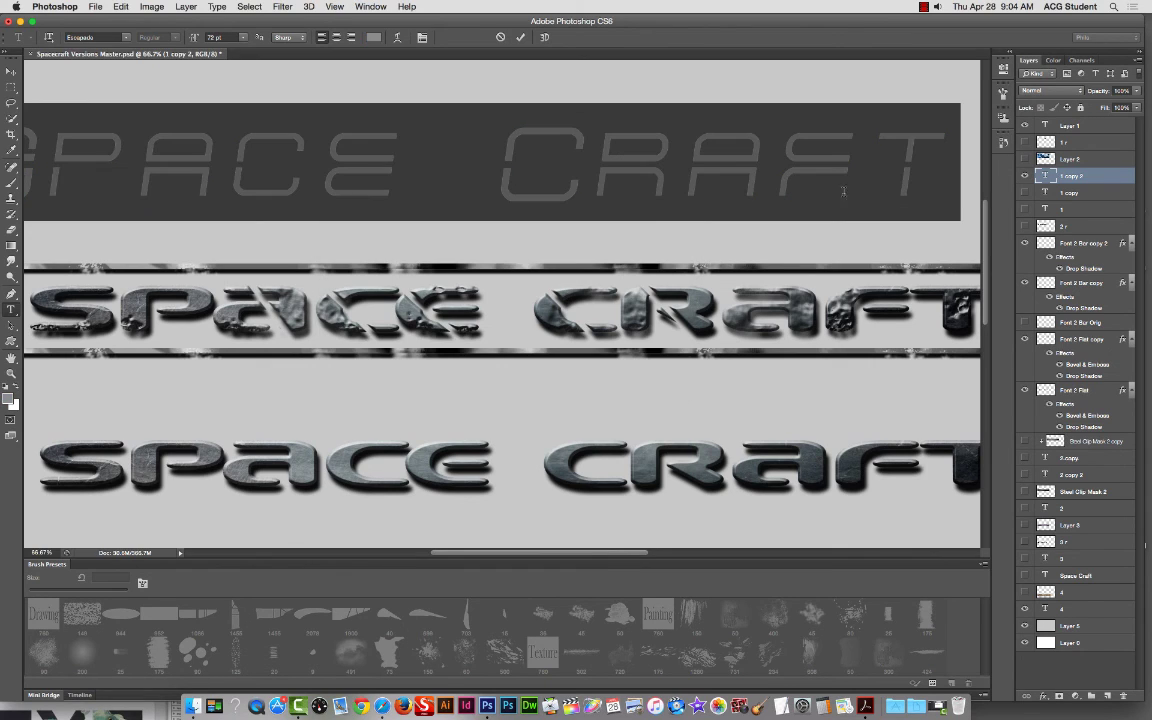
click(1086, 181)
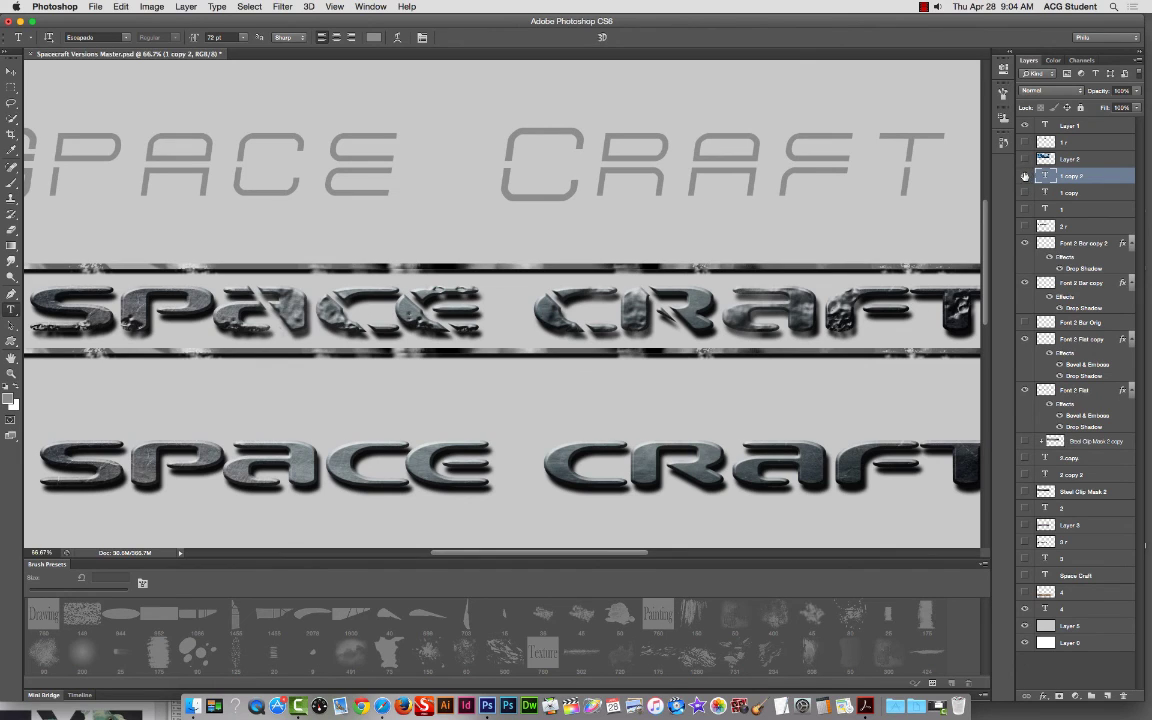
Step: Hide the grey 1 copy 2 text layer and show the black 1 copy text layer
click(1023, 176)
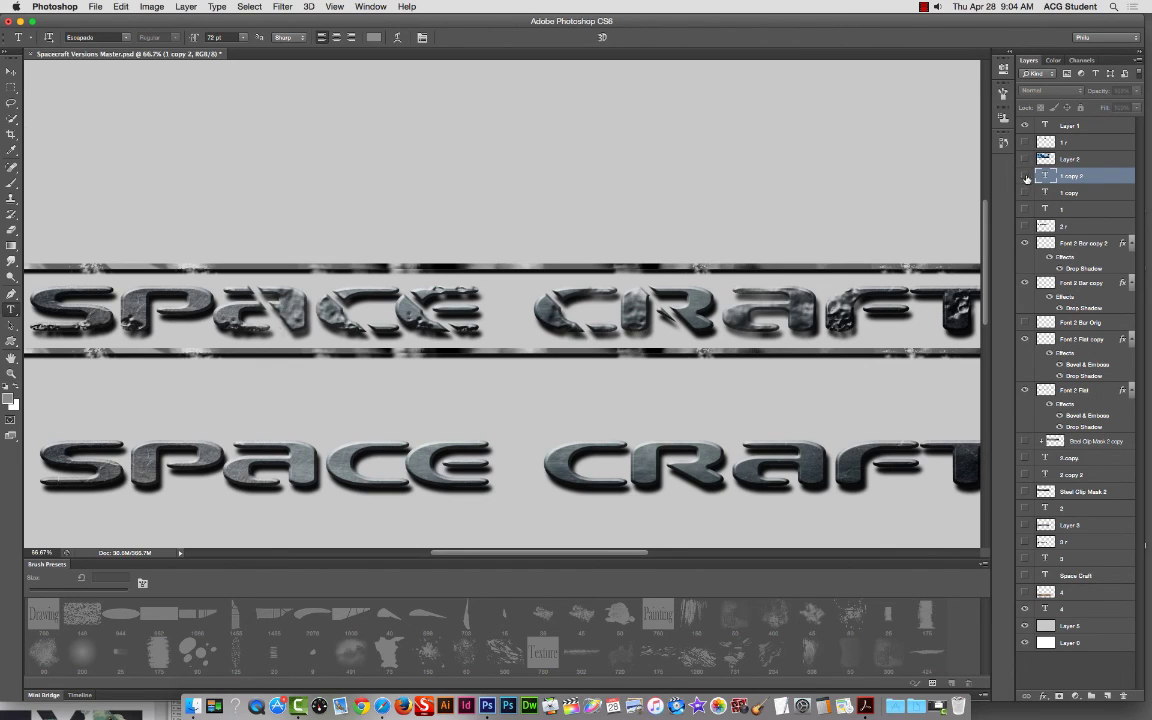
click(1024, 176)
click(1024, 176)
click(1024, 192)
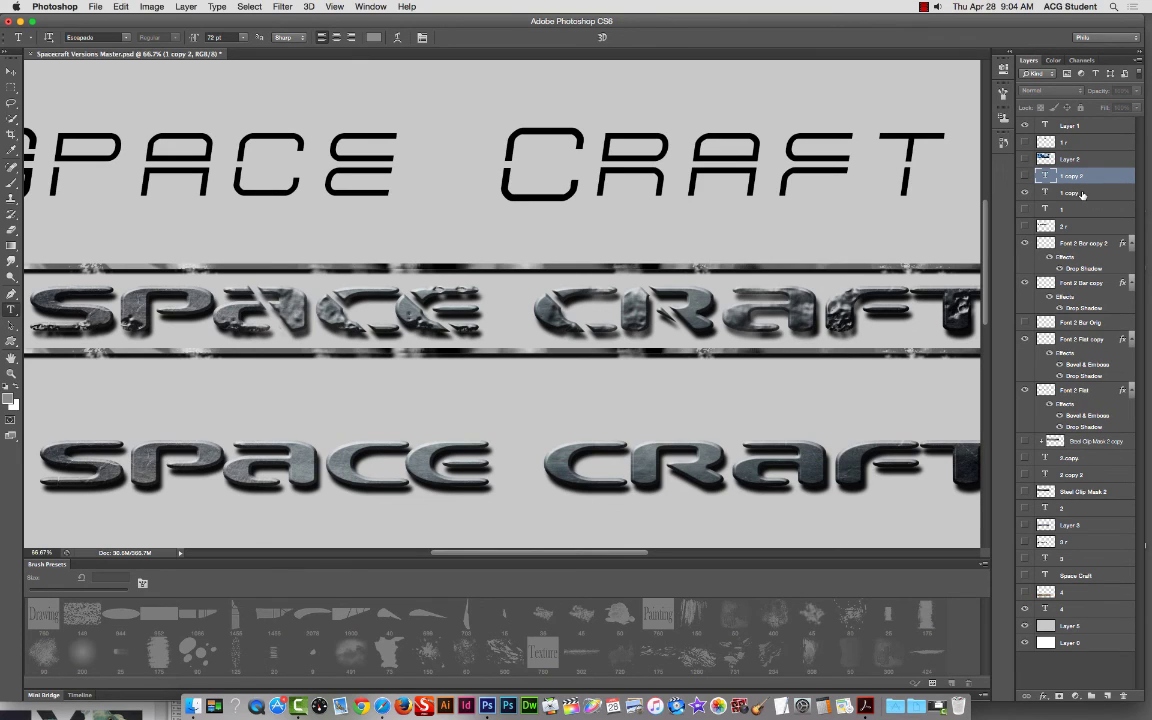
click(1043, 696)
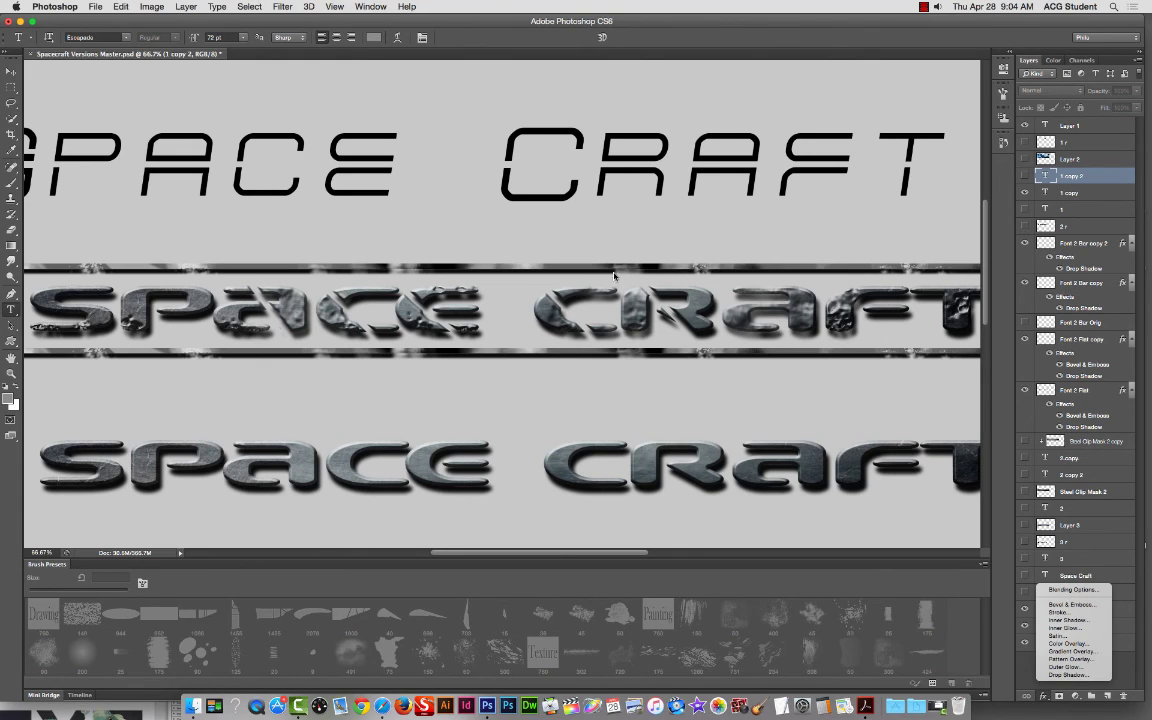
click(353, 287)
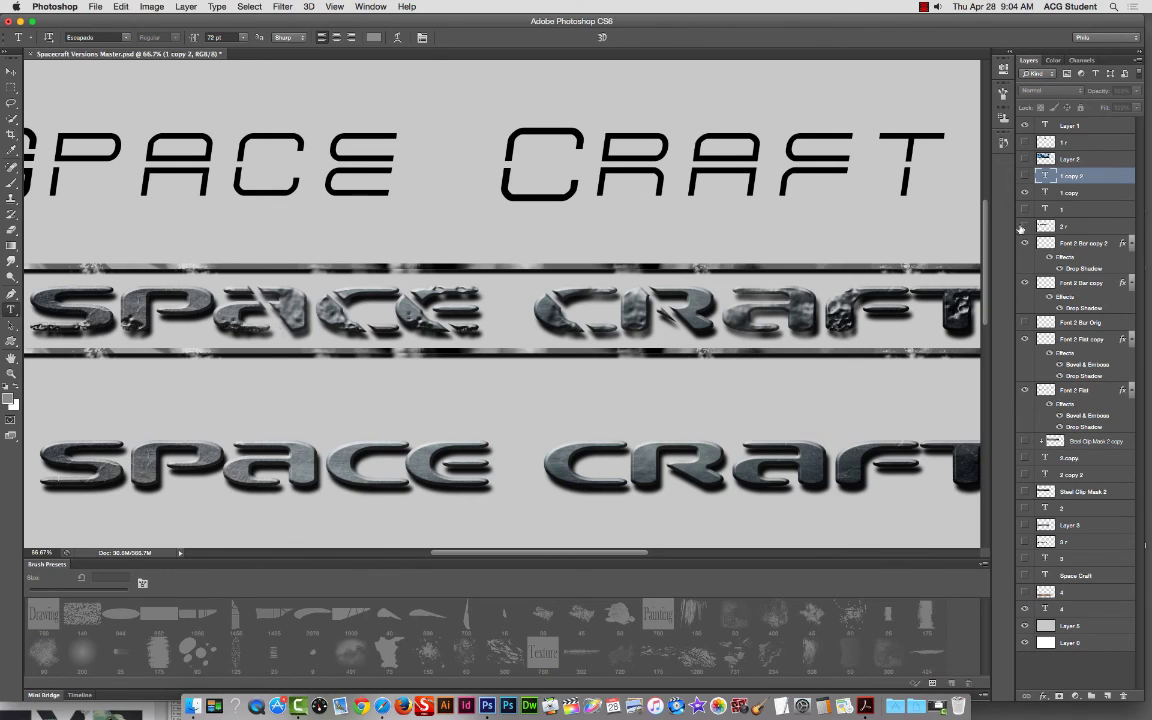
Step: Hide the Font 2 bar and steel lettering layers, leaving the black outlined lettering on its own
drag(1023, 242, 1022, 390)
scroll(805, 338, up, 2)
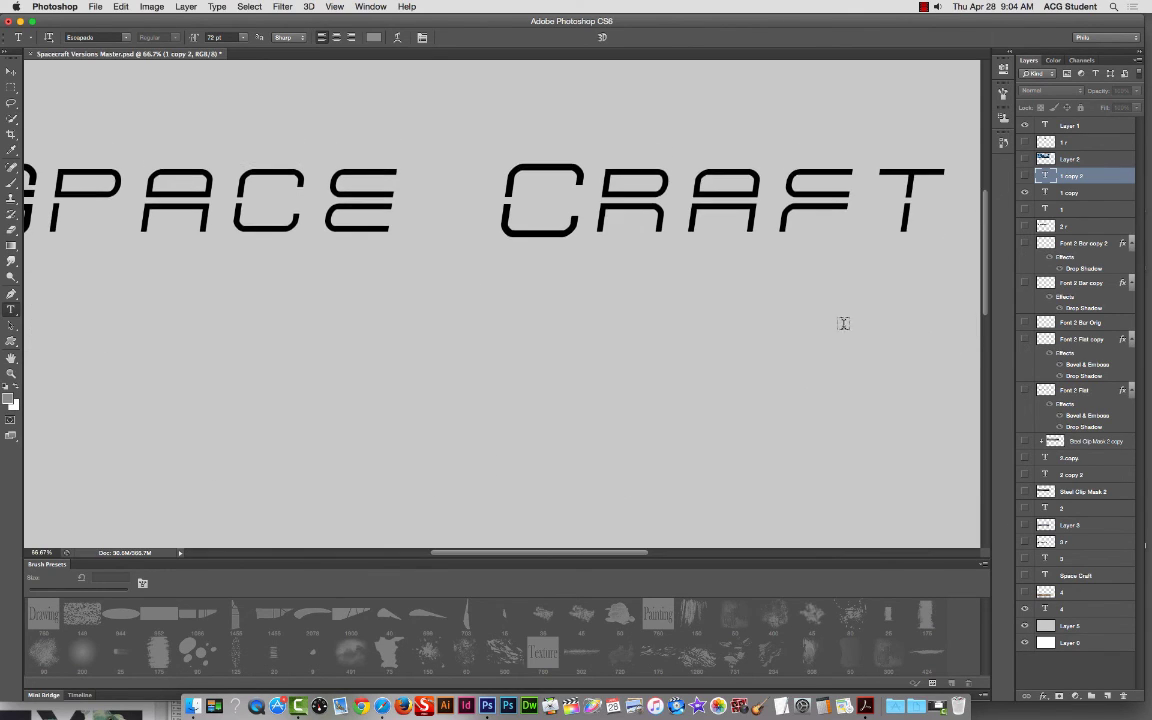
scroll(537, 268, left, 5)
scroll(537, 268, up, 1)
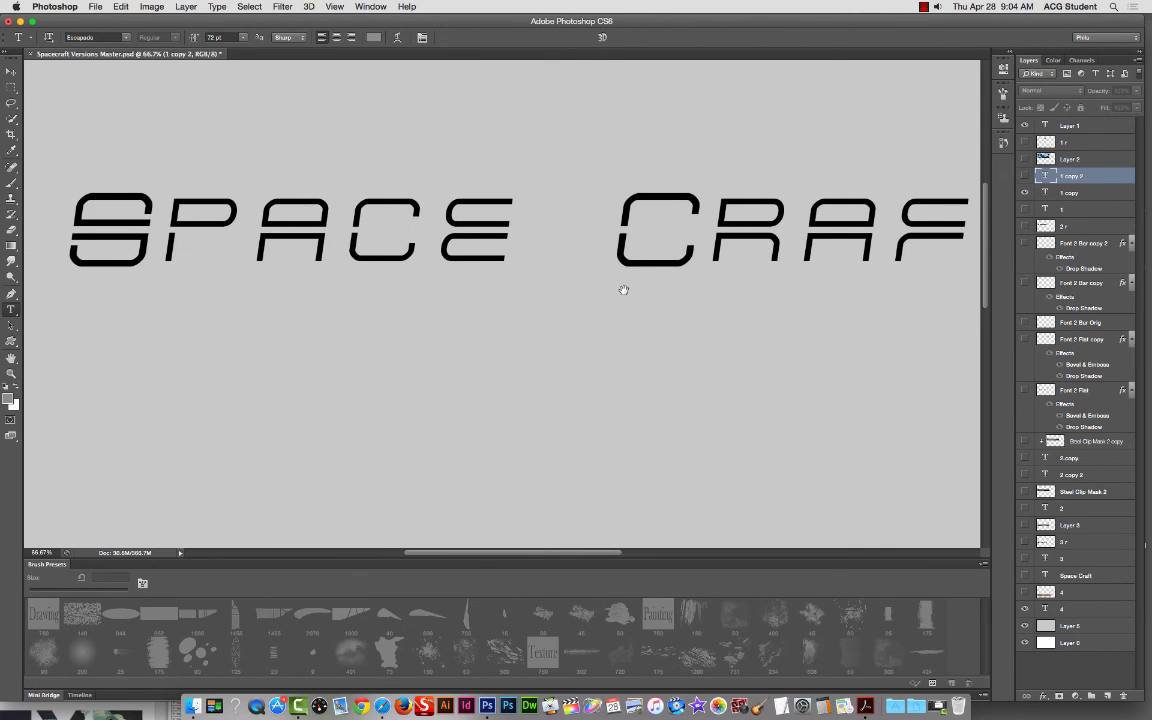
scroll(690, 252, right, 5)
scroll(690, 252, left, 2)
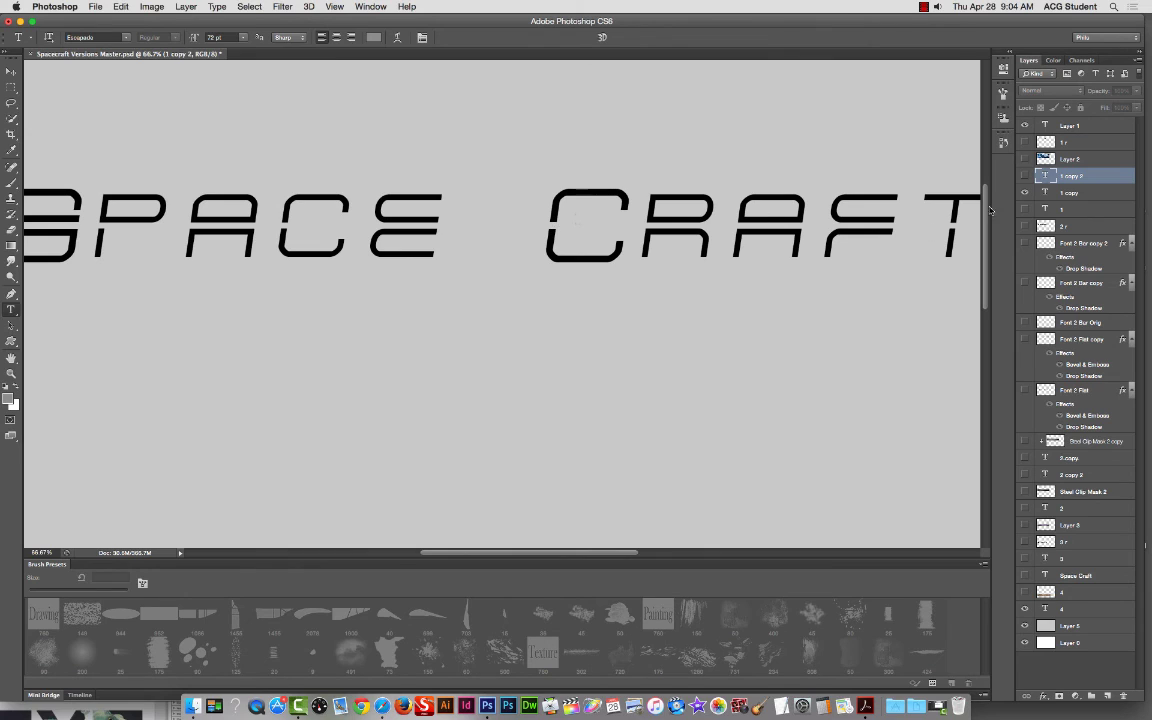
Step: Add a drop shadow to the black 1 copy text layer with its light from the upper right, and show grey layer 1 copy 2
click(1069, 195)
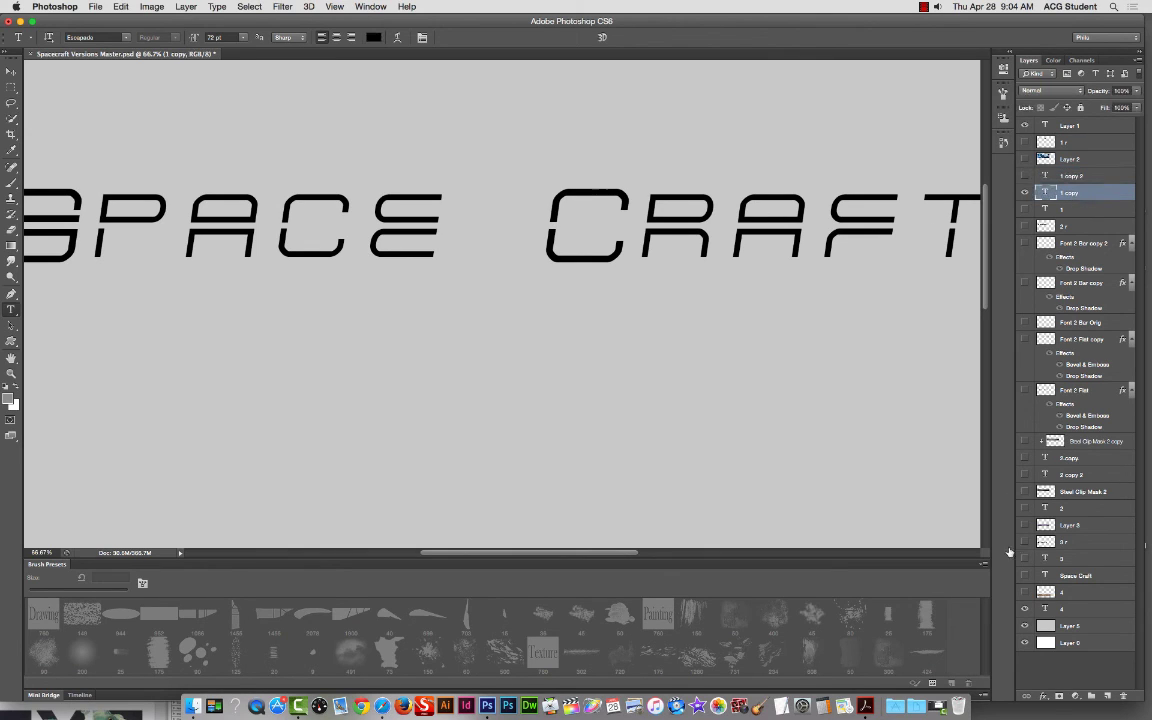
click(1043, 696)
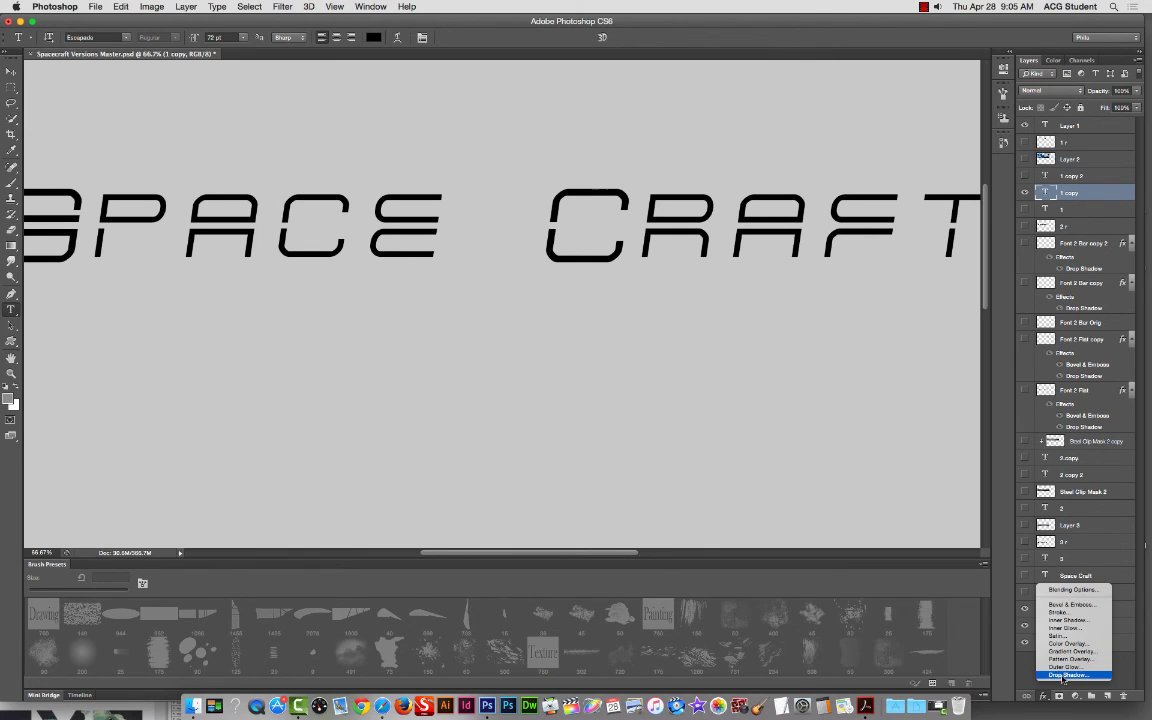
click(1064, 675)
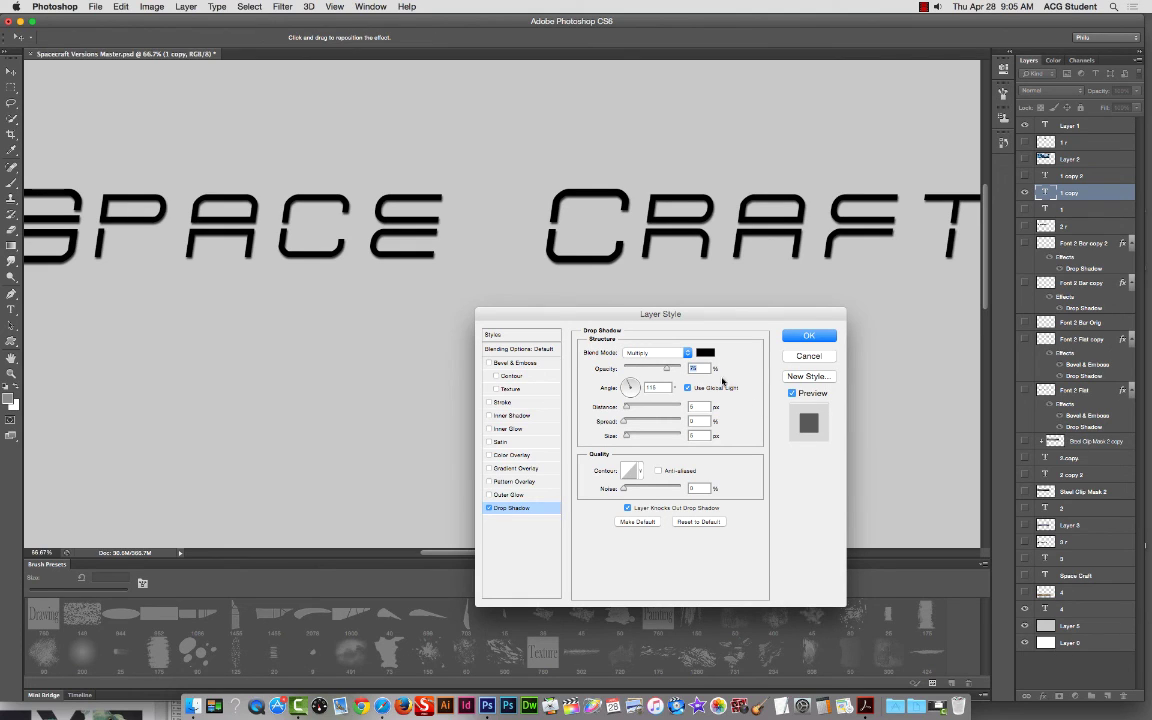
drag(632, 383, 636, 383)
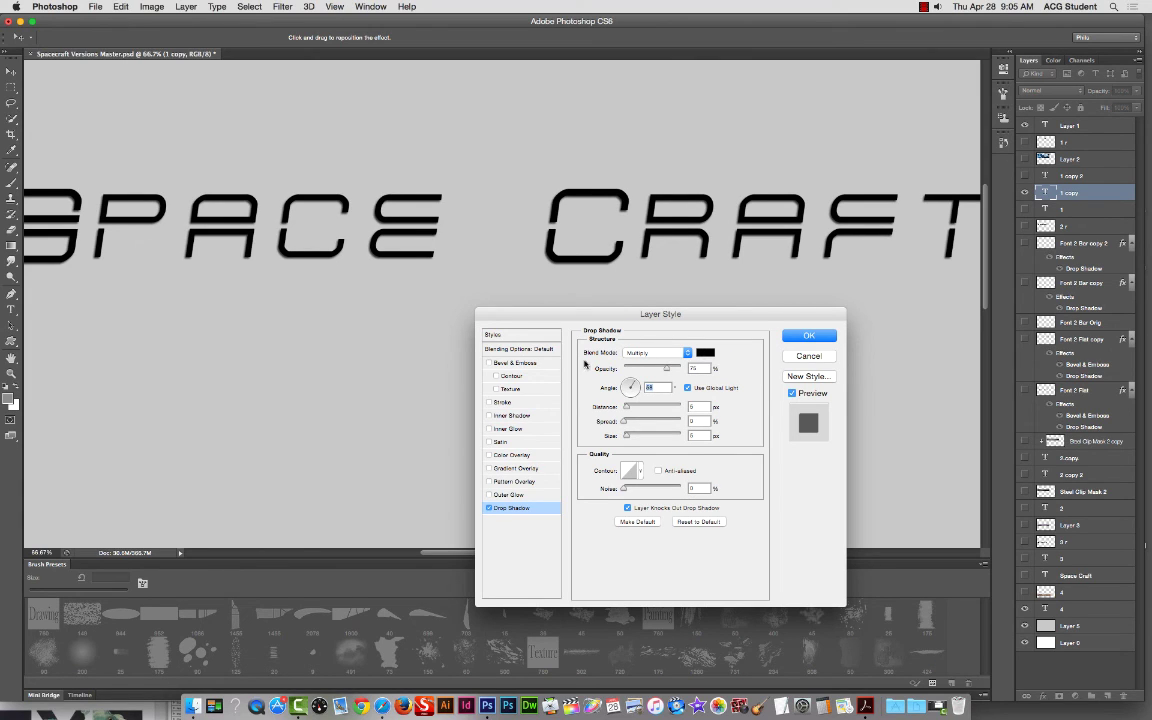
click(489, 402)
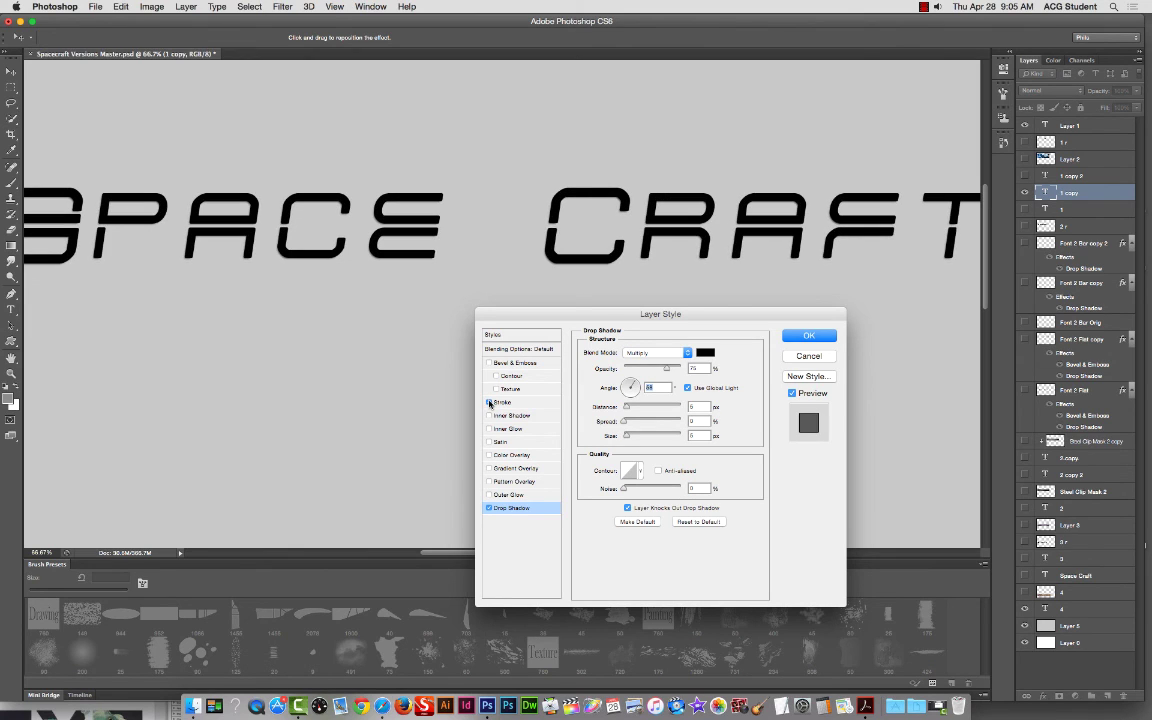
click(489, 402)
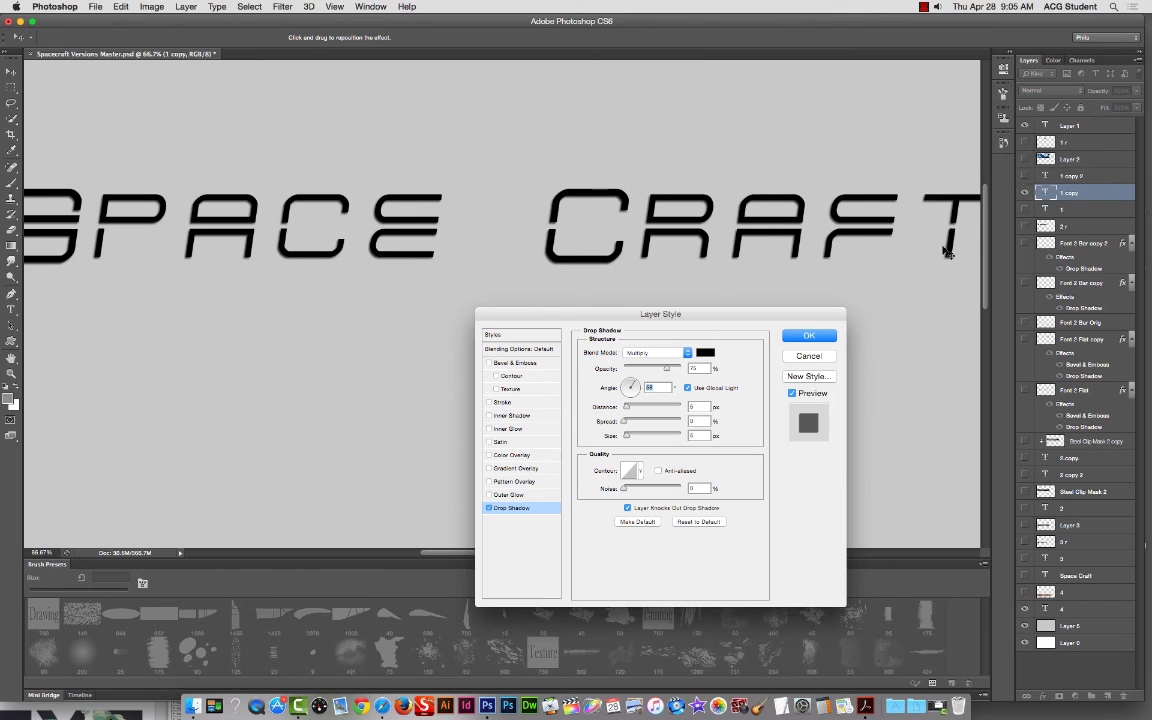
click(816, 336)
click(1025, 176)
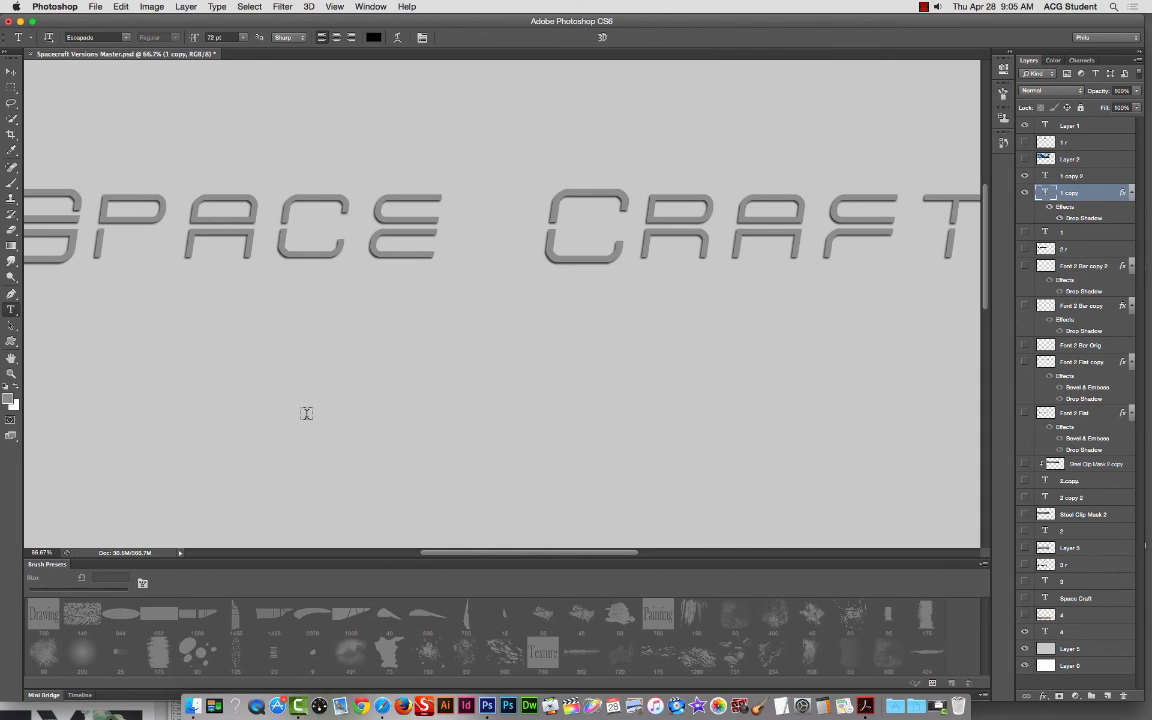
click(924, 7)
click(960, 32)
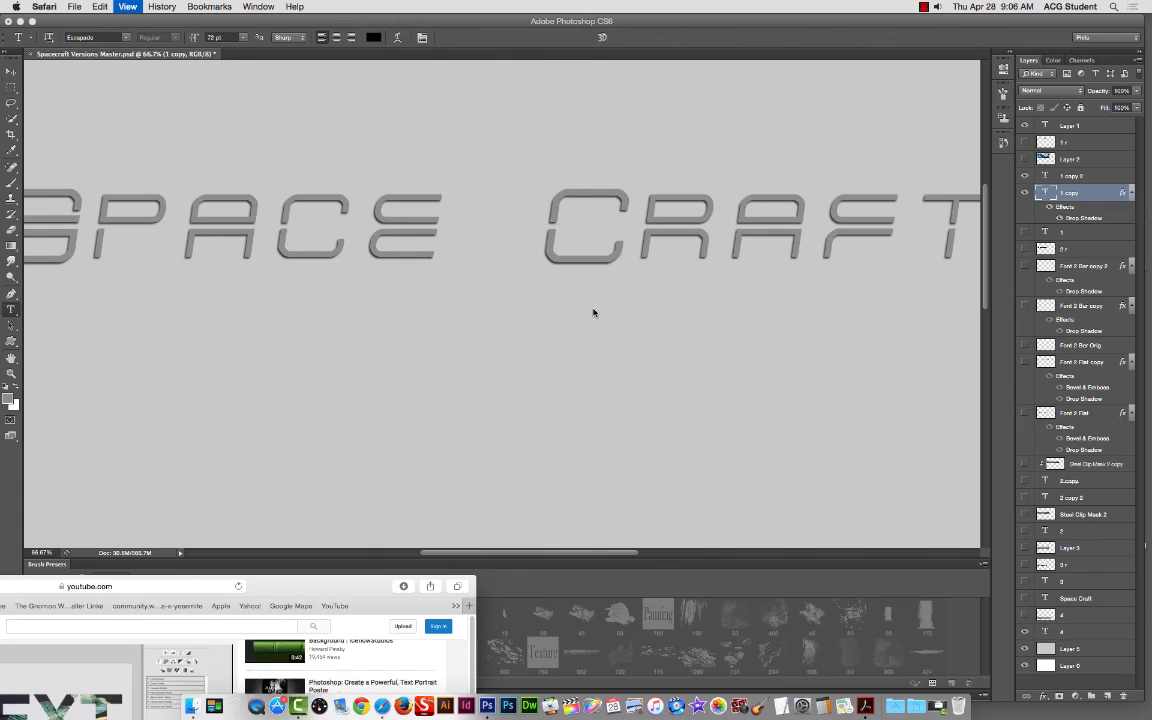
click(522, 305)
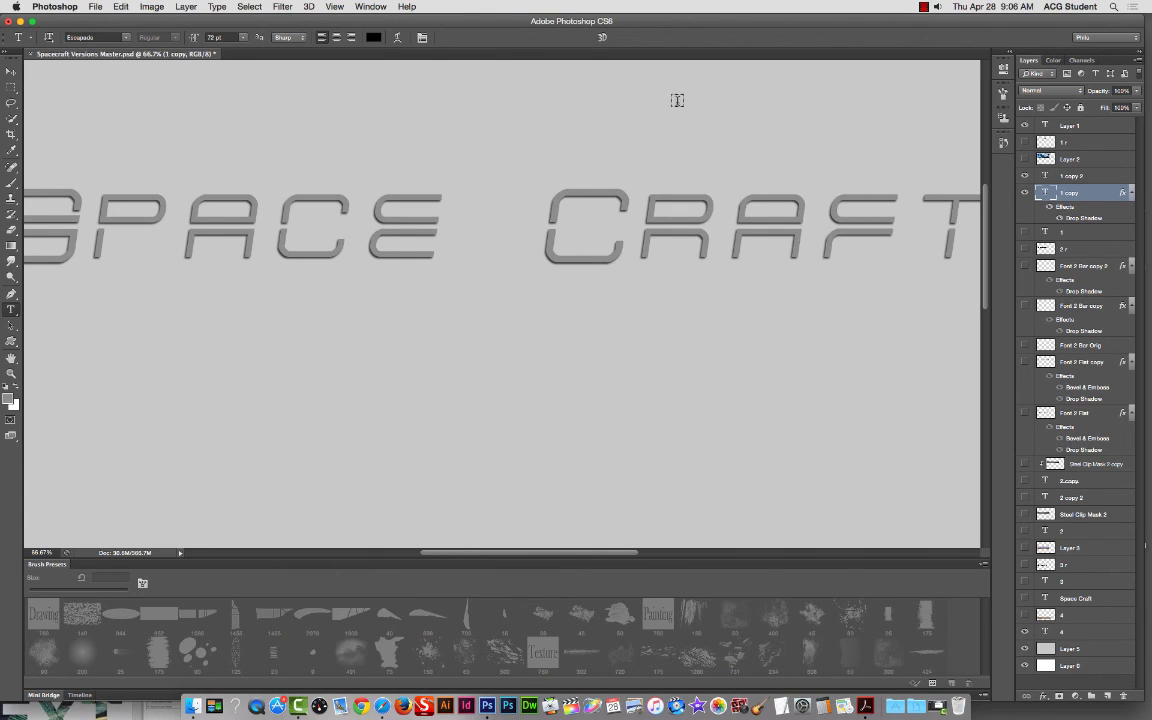
click(924, 7)
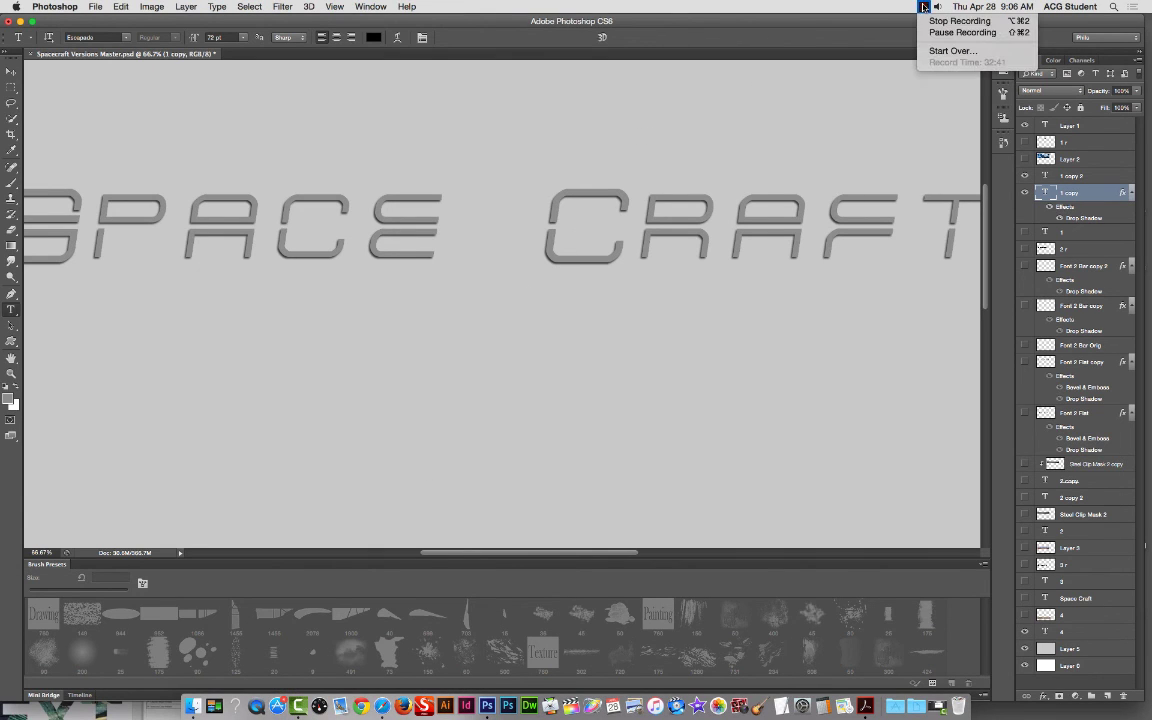
click(741, 33)
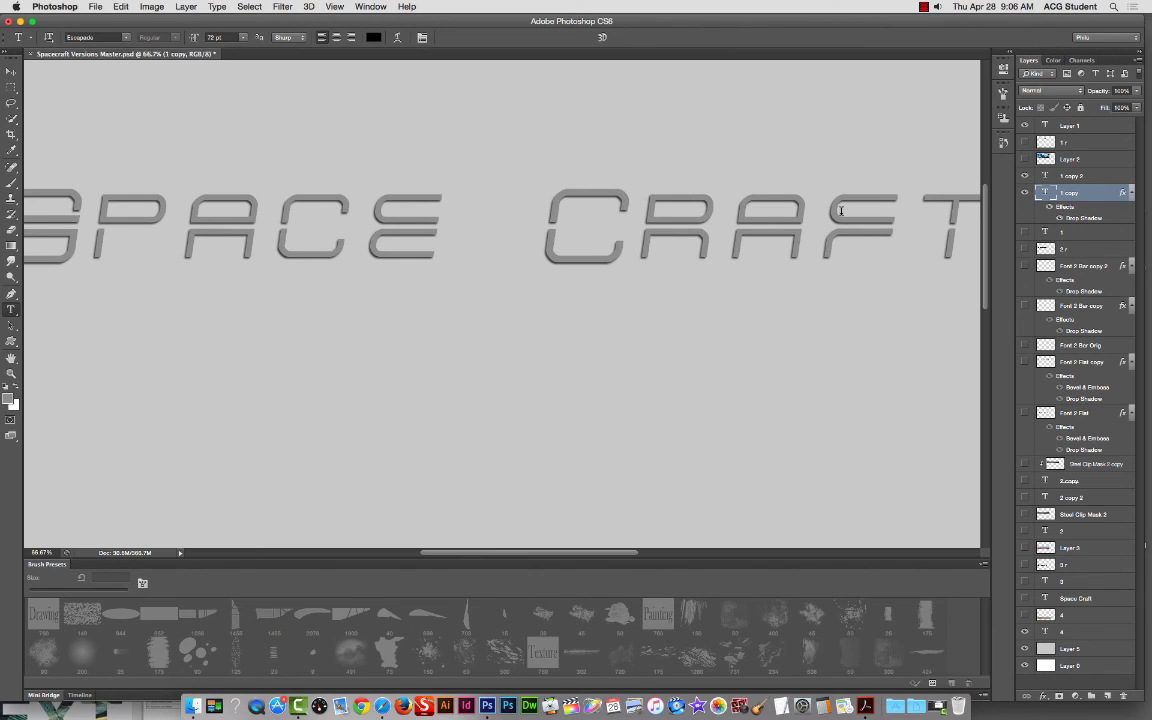
Step: Offset the grey 1 copy 2 lettering slightly up and to the right of the black 1 copy lettering
click(1025, 193)
click(1025, 193)
click(1078, 176)
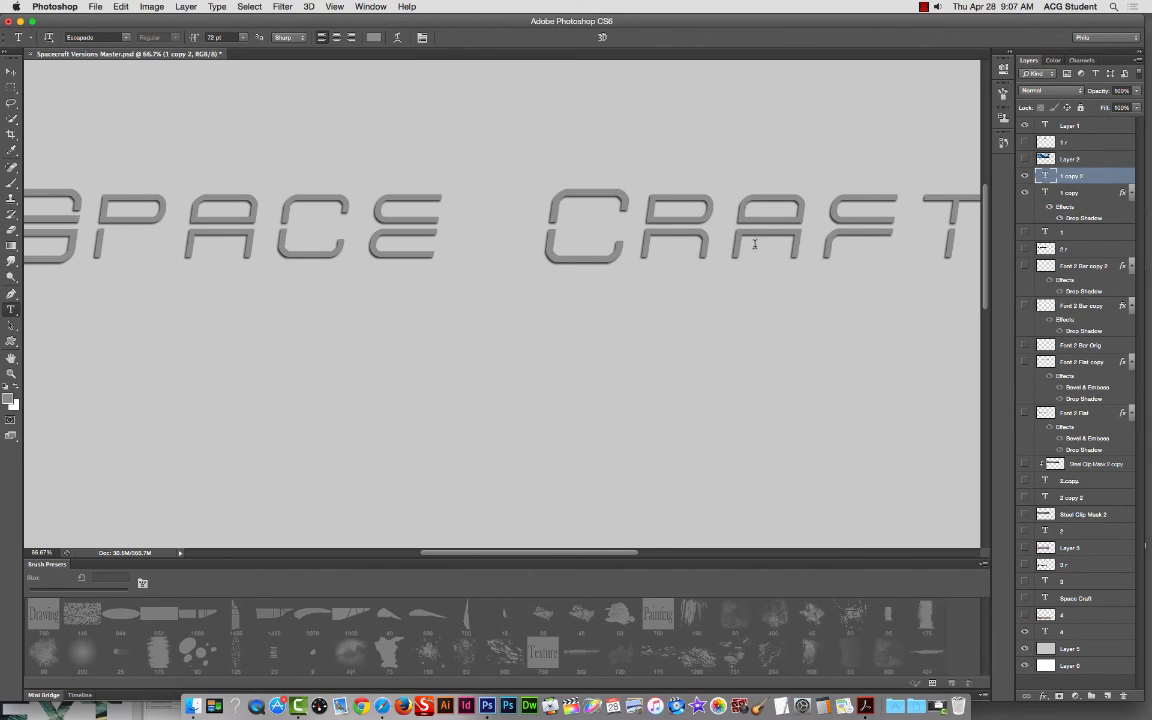
key(v)
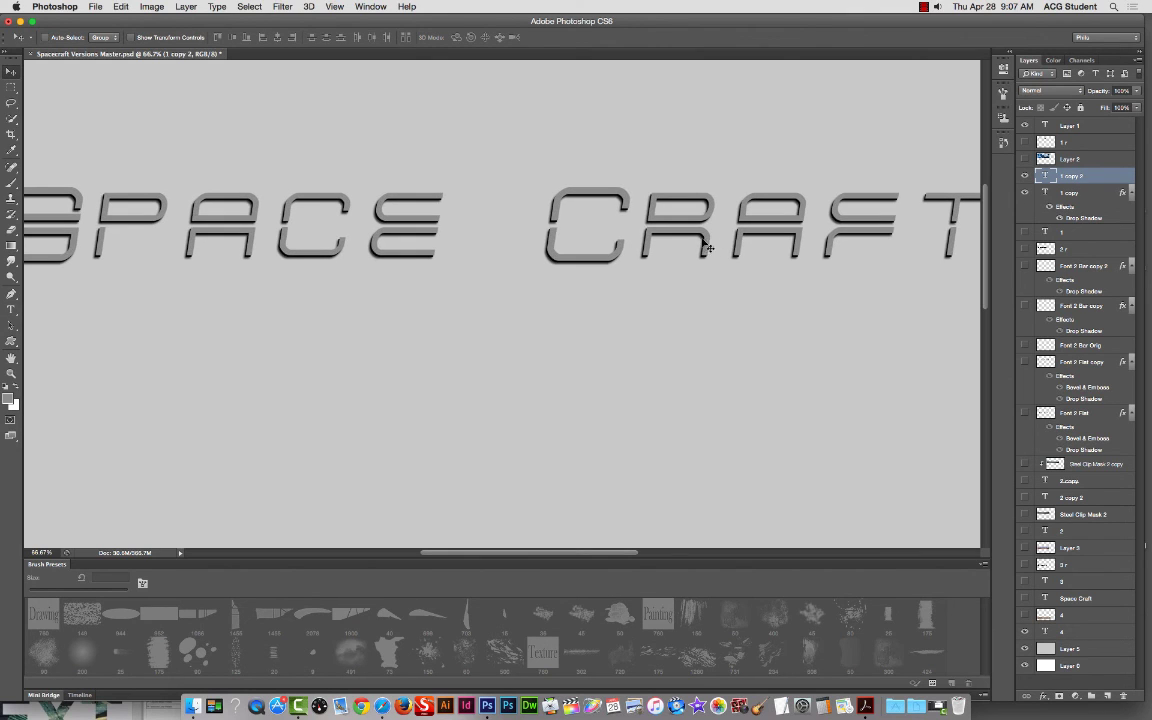
key(super+minus)
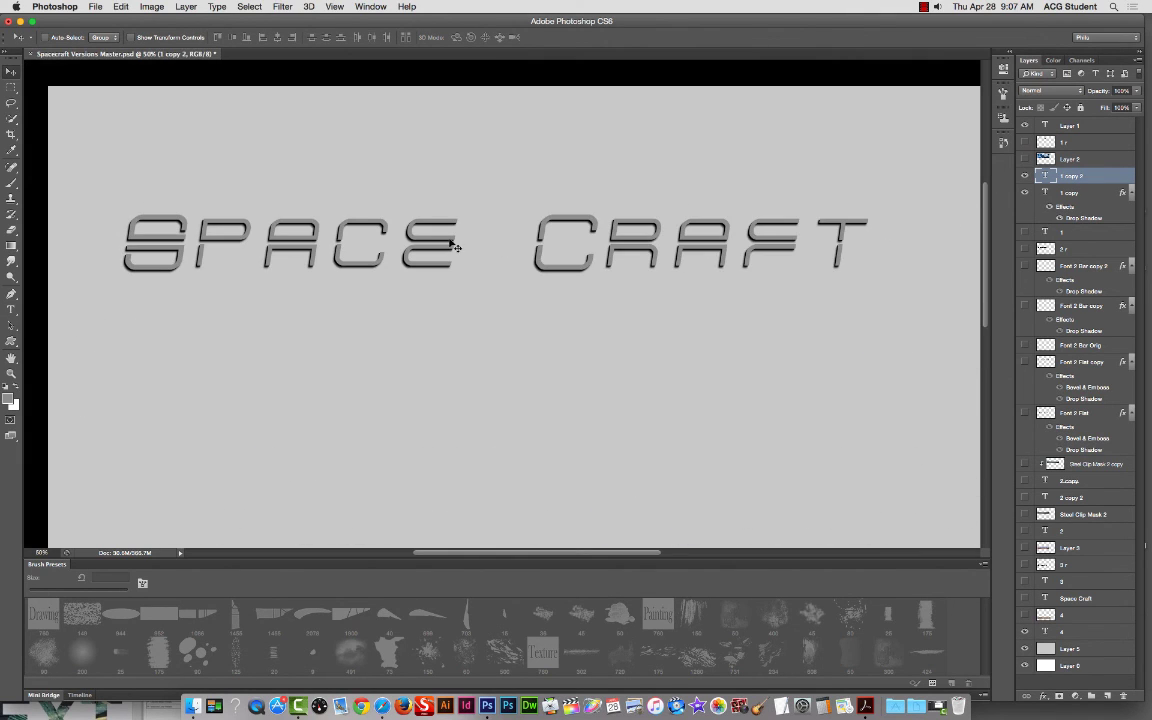
click(1024, 193)
click(1024, 193)
key(e)
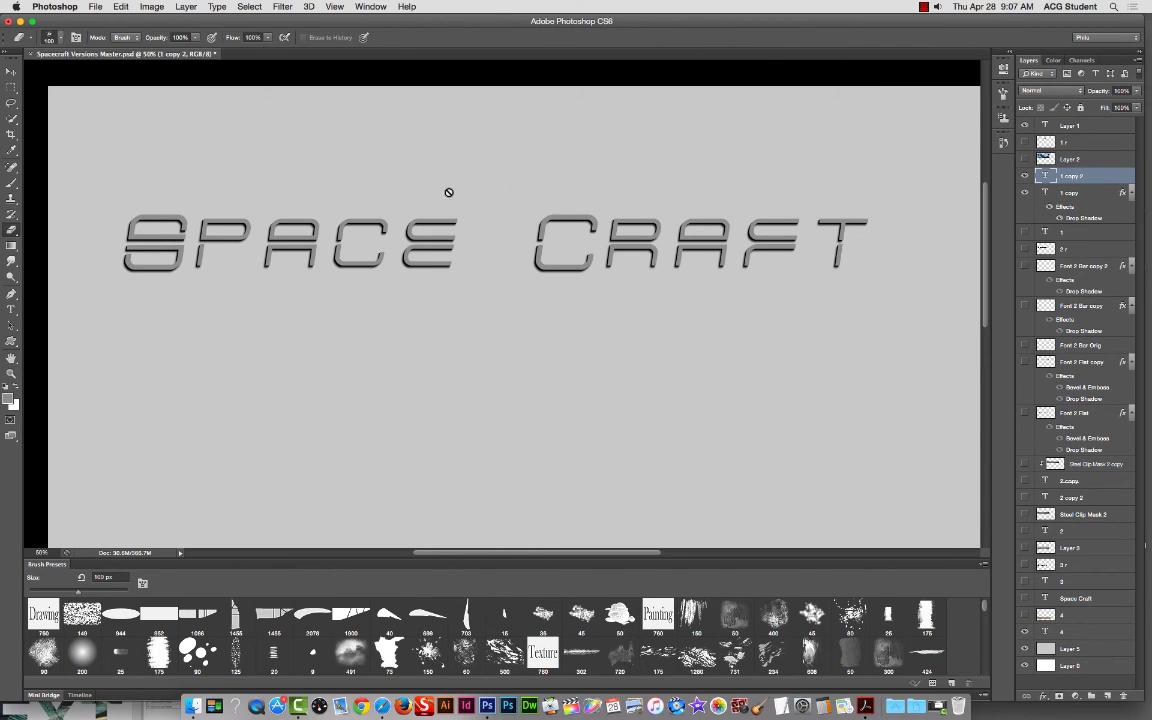
click(544, 266)
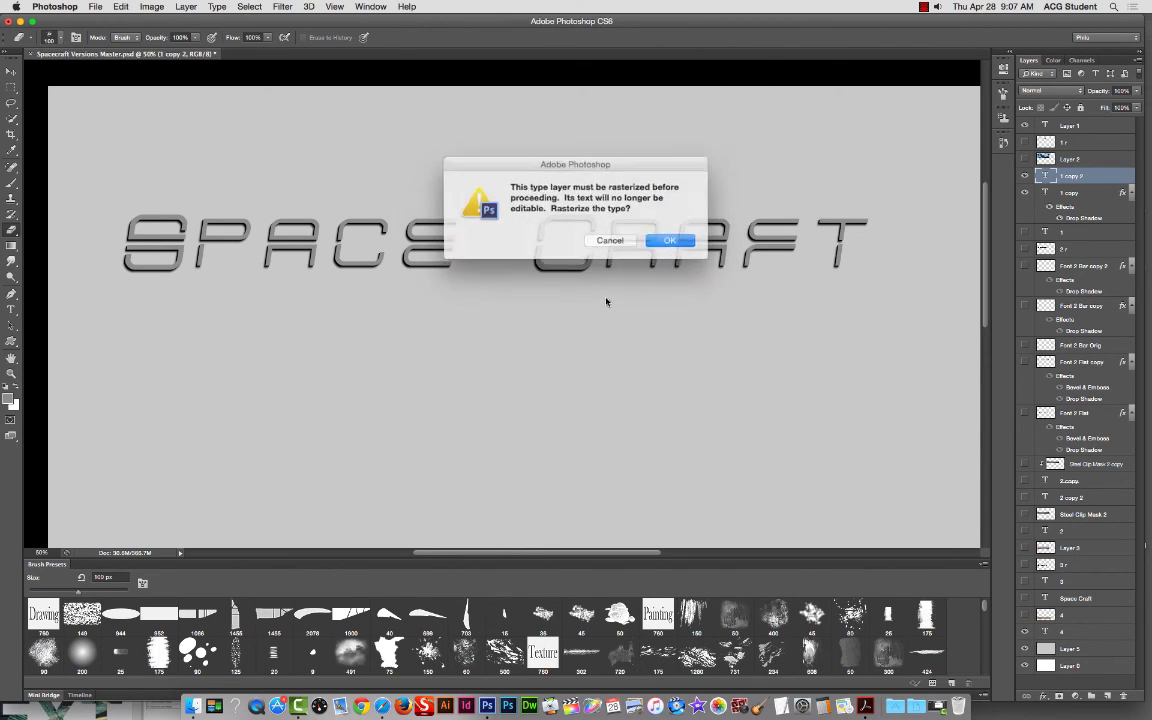
click(685, 238)
click(1023, 176)
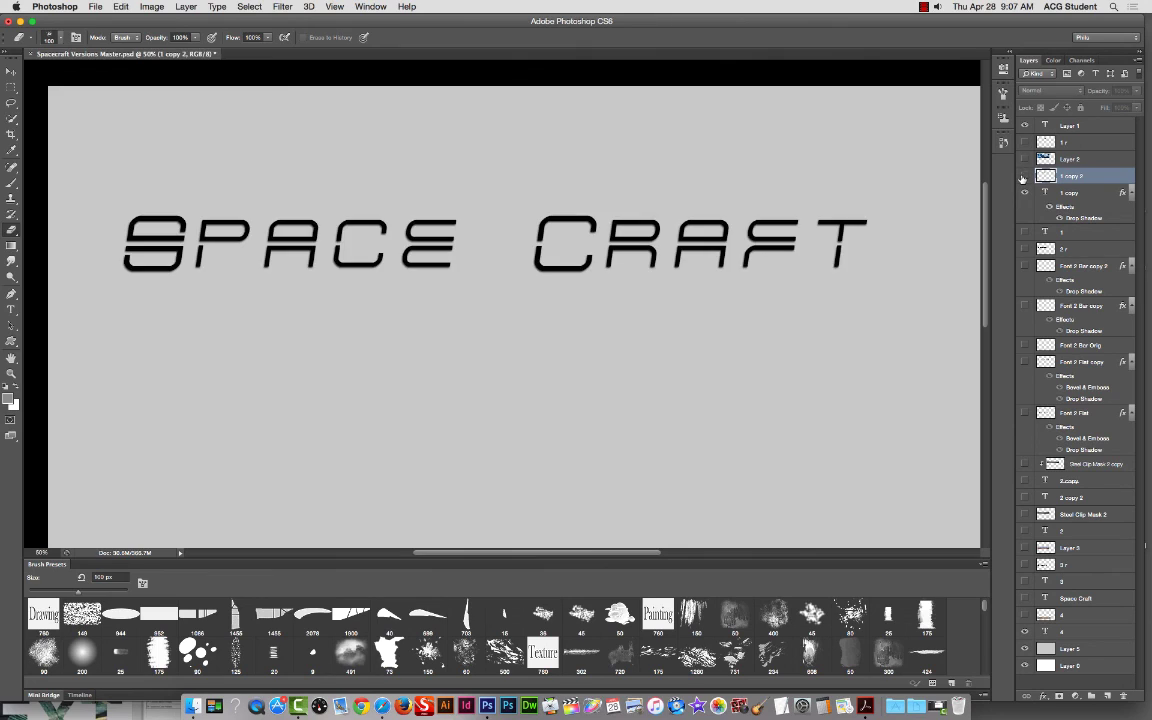
click(1023, 176)
key(super+z)
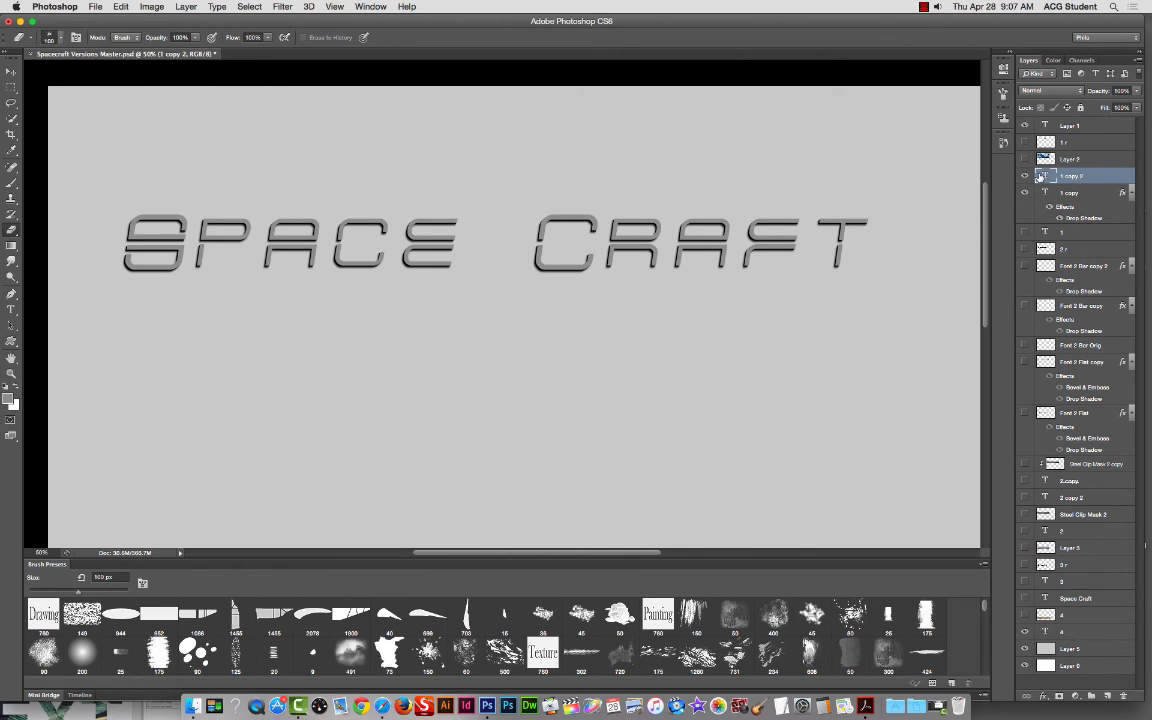
Step: Rasterize the grey 1 copy 2 type layer
right_click(1071, 181)
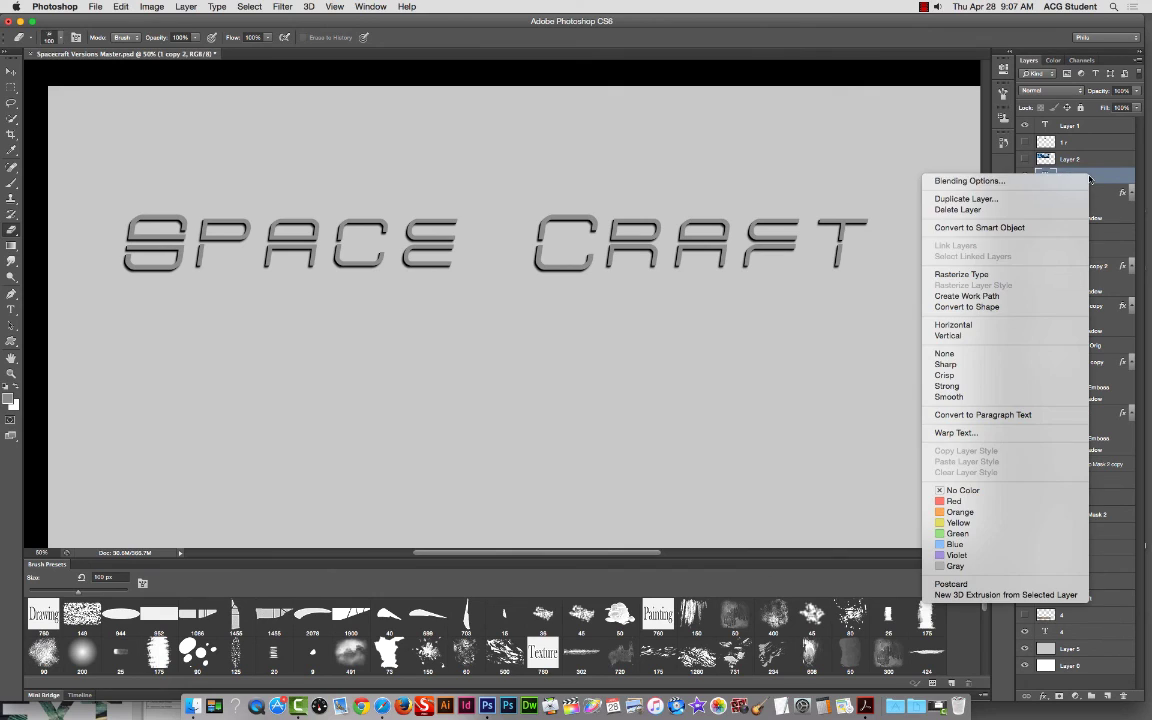
click(968, 258)
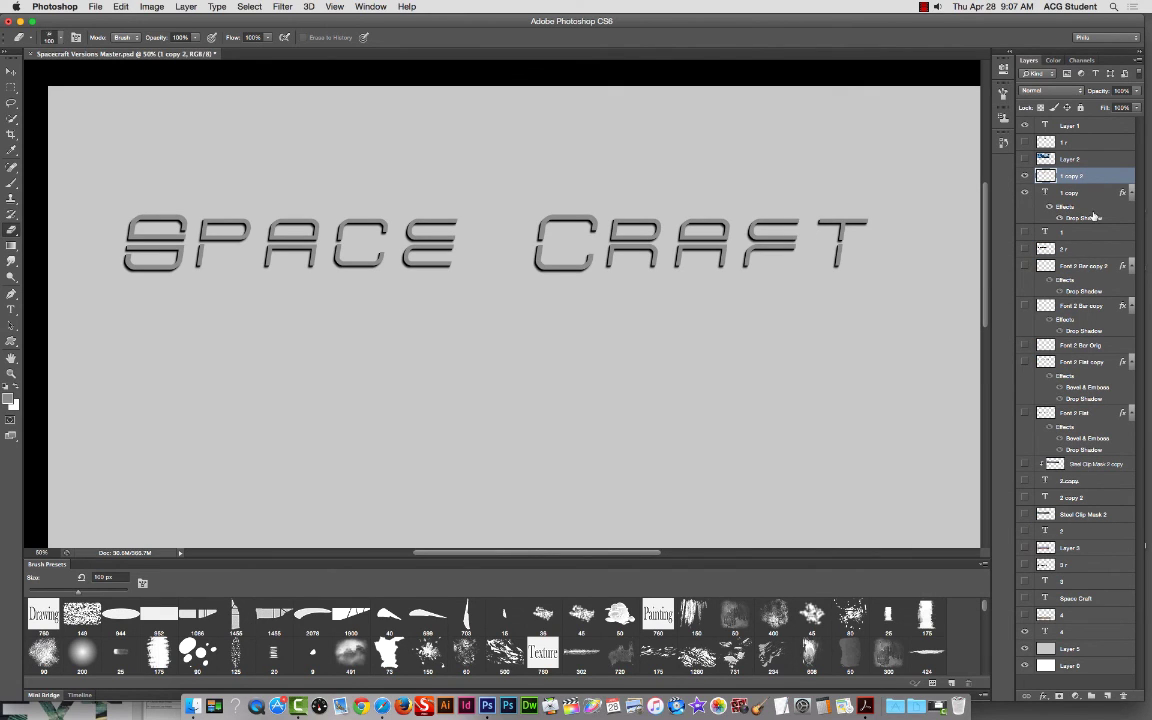
click(1024, 177)
Step: Erase speckled, worn patches from the grey lettering across "Space" and the C of "Craft", enlarging the spatter eraser to about 175 px
mouse_move(580, 285)
mouse_down()
mouse_move(515, 274)
mouse_move(488, 252)
mouse_move(423, 256)
mouse_move(418, 232)
mouse_move(392, 216)
mouse_move(333, 230)
mouse_move(372, 214)
mouse_move(292, 208)
mouse_move(270, 230)
mouse_move(283, 240)
mouse_move(216, 224)
mouse_move(205, 242)
mouse_move(242, 232)
mouse_move(145, 232)
mouse_move(185, 255)
mouse_up()
key(bracketright)
key(bracketright)
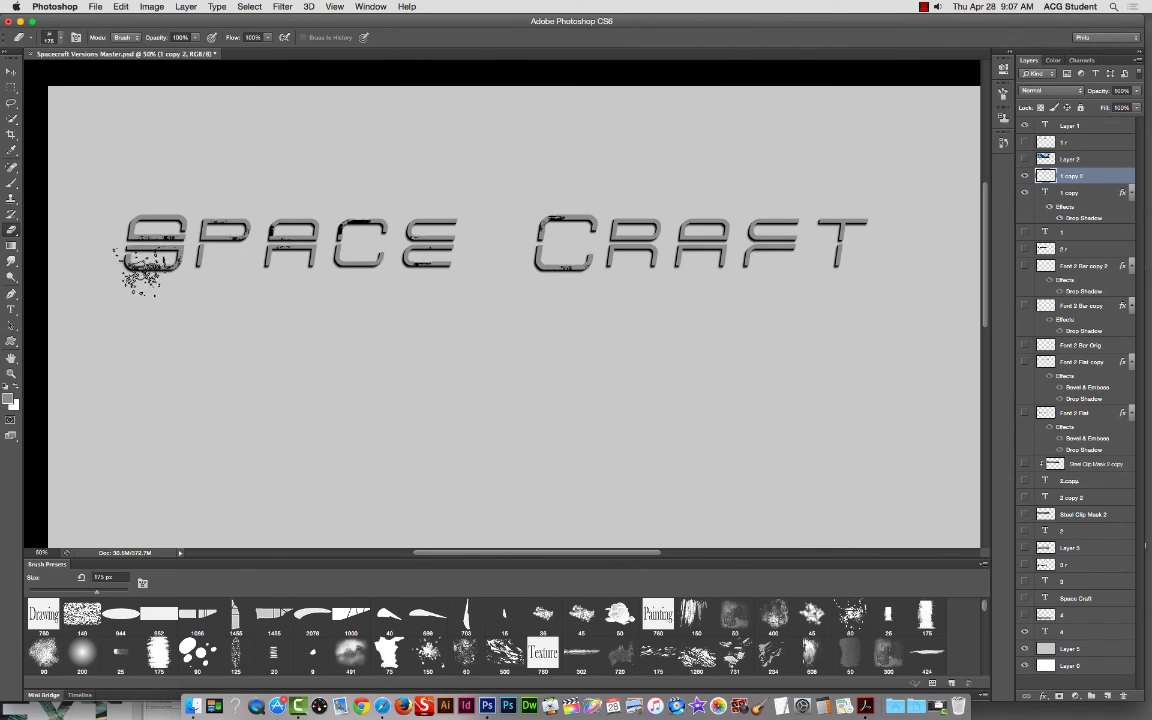
key(bracketright)
Step: Switch to the spatter brush with a dark grey foreground color and enlarge it to 200 px
key(b)
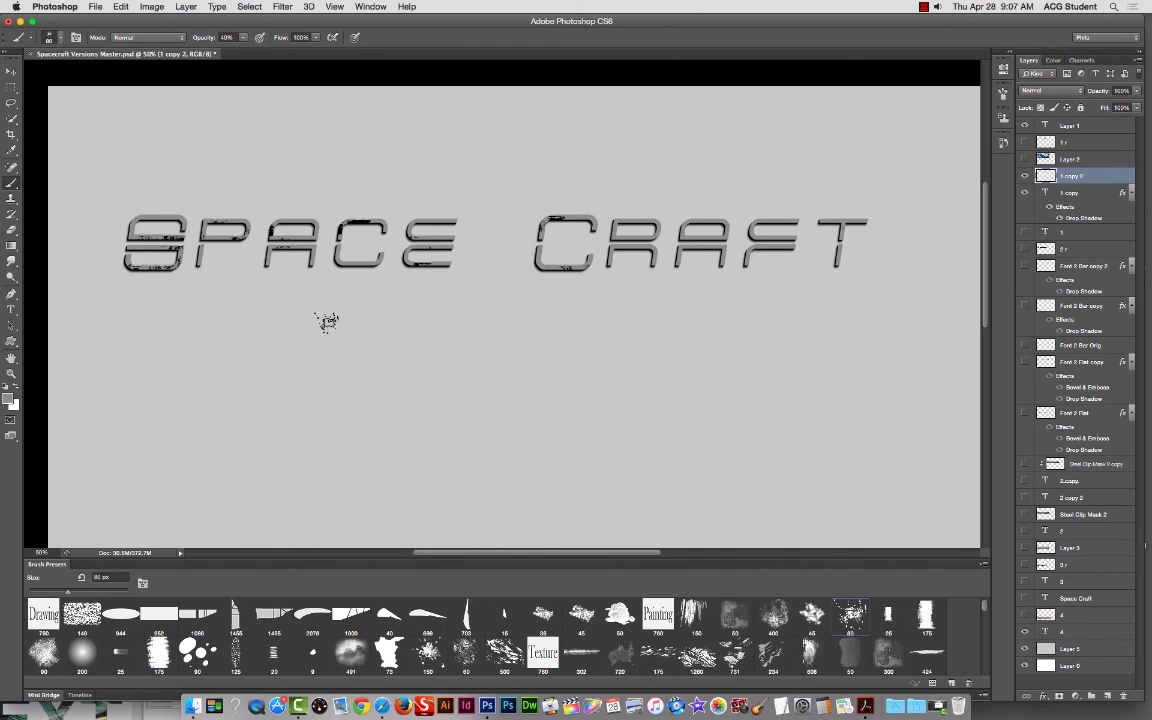
click(9, 399)
text(444444)
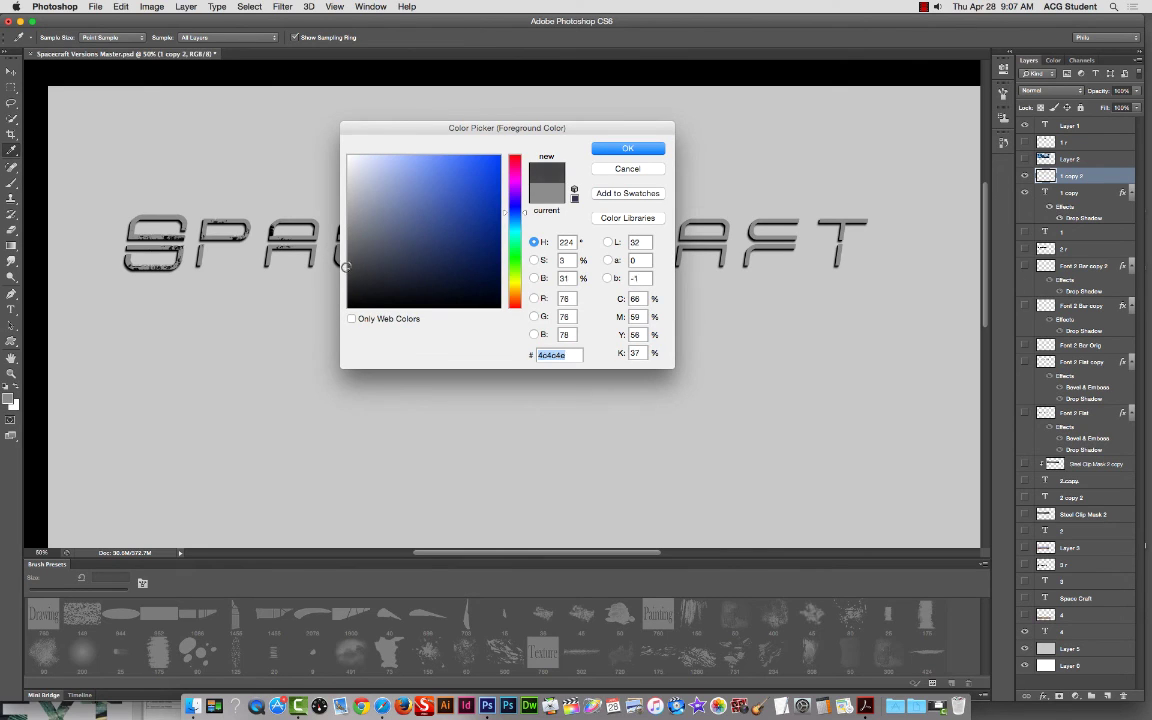
click(598, 148)
key(bracketright)
key(bracketright)
key(bracketright)
key(bracketright)
key(bracketright)
key(bracketright)
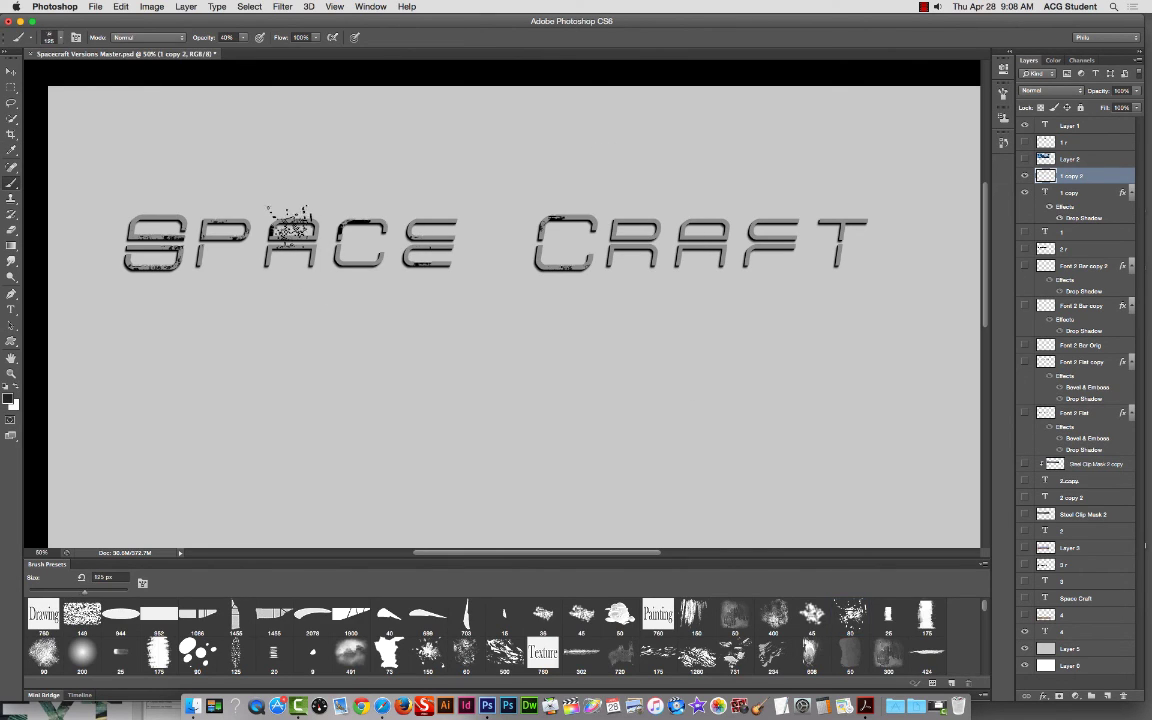
click(290, 218)
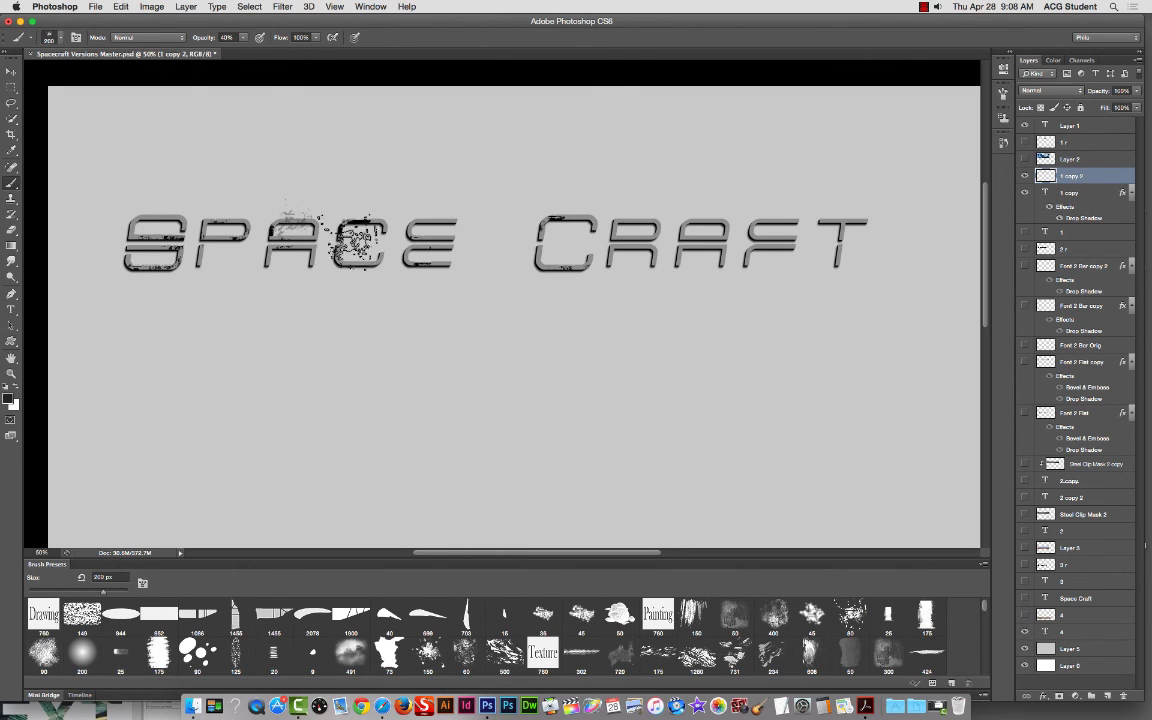
click(360, 240)
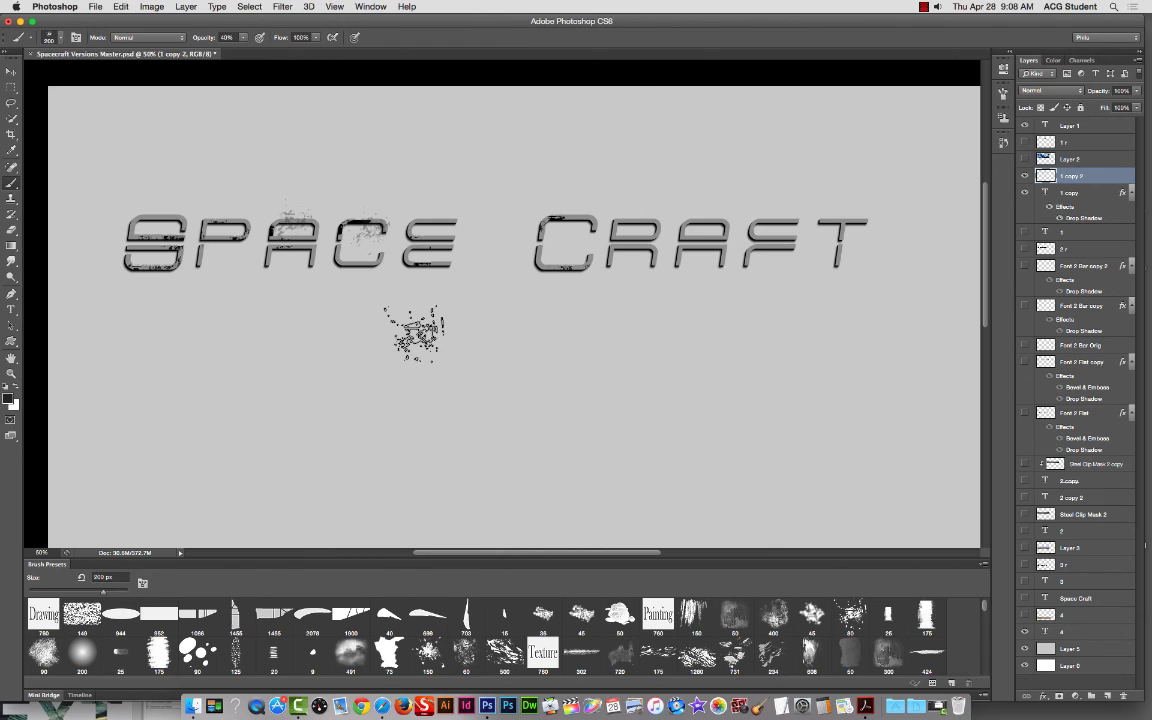
key(super+alt+z)
key(super+alt+z)
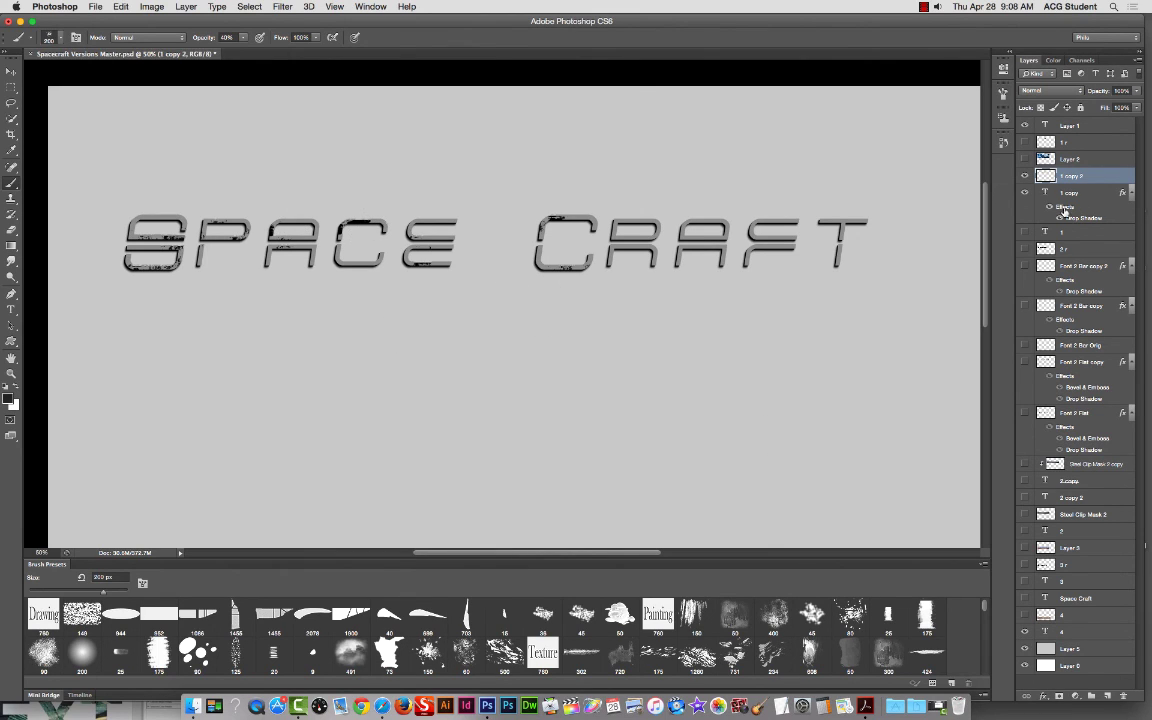
Step: Paint dark spatter texture over the grey 1 copy 2 lettering, keeping the paint confined to the letter shapes
click(1025, 176)
click(1025, 176)
key(super+a)
key(v)
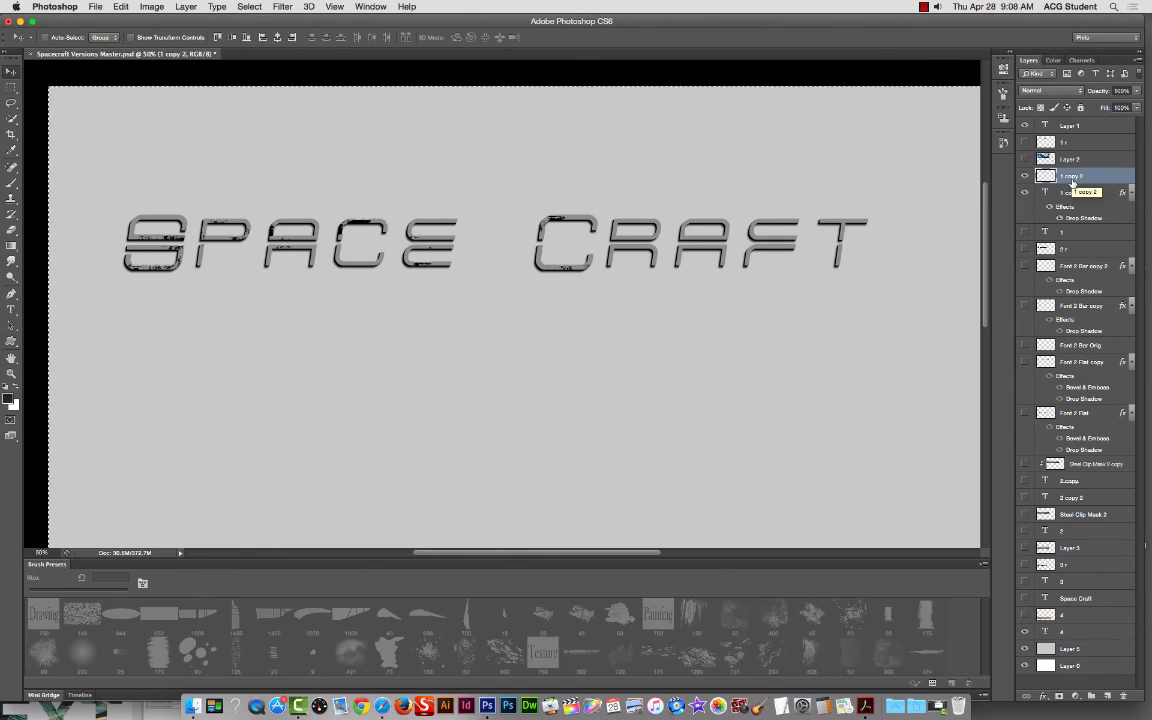
super+click(1046, 176)
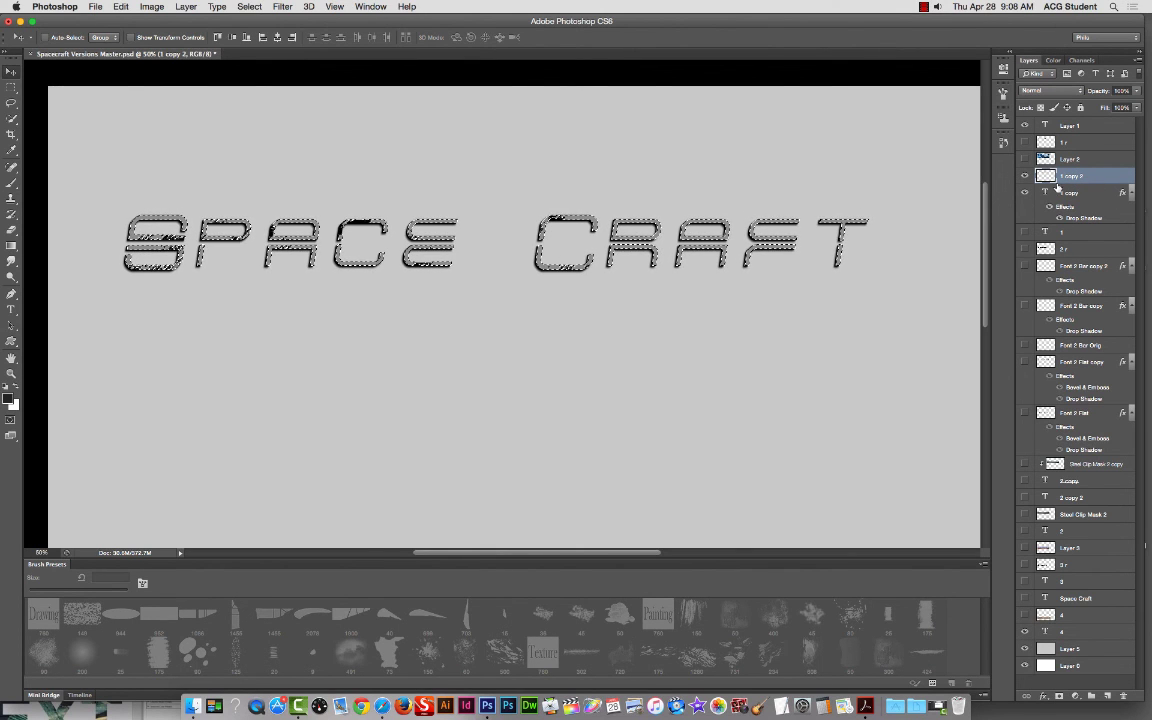
key(super+d)
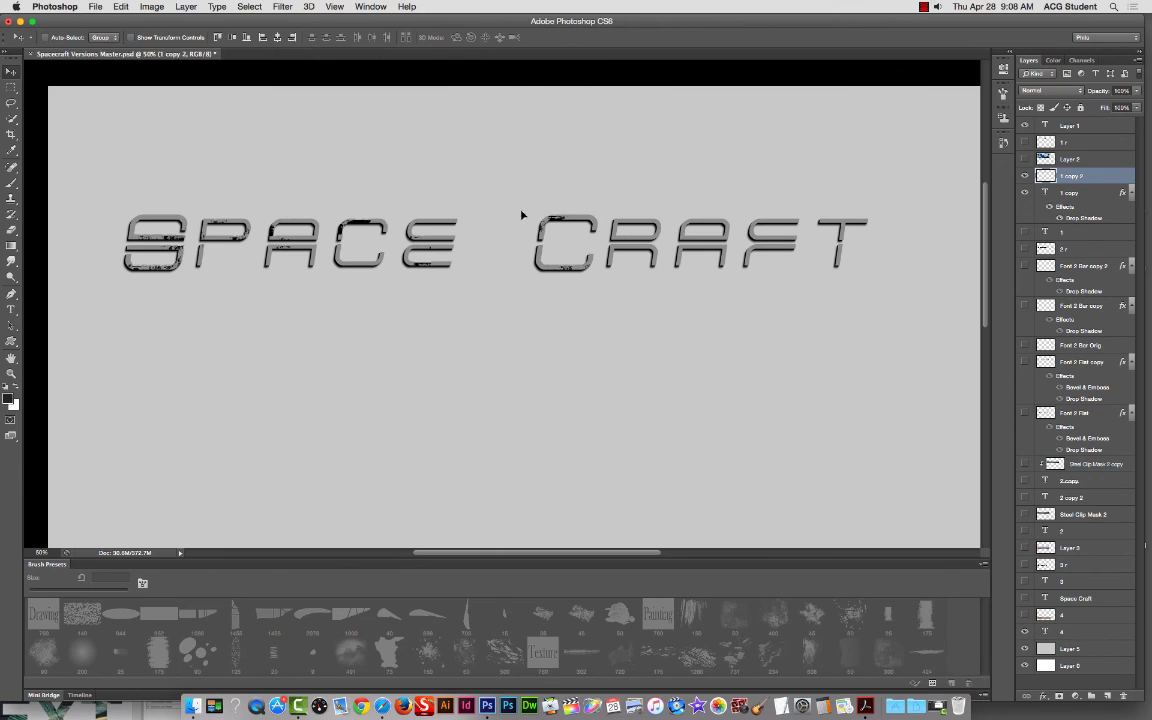
key(b)
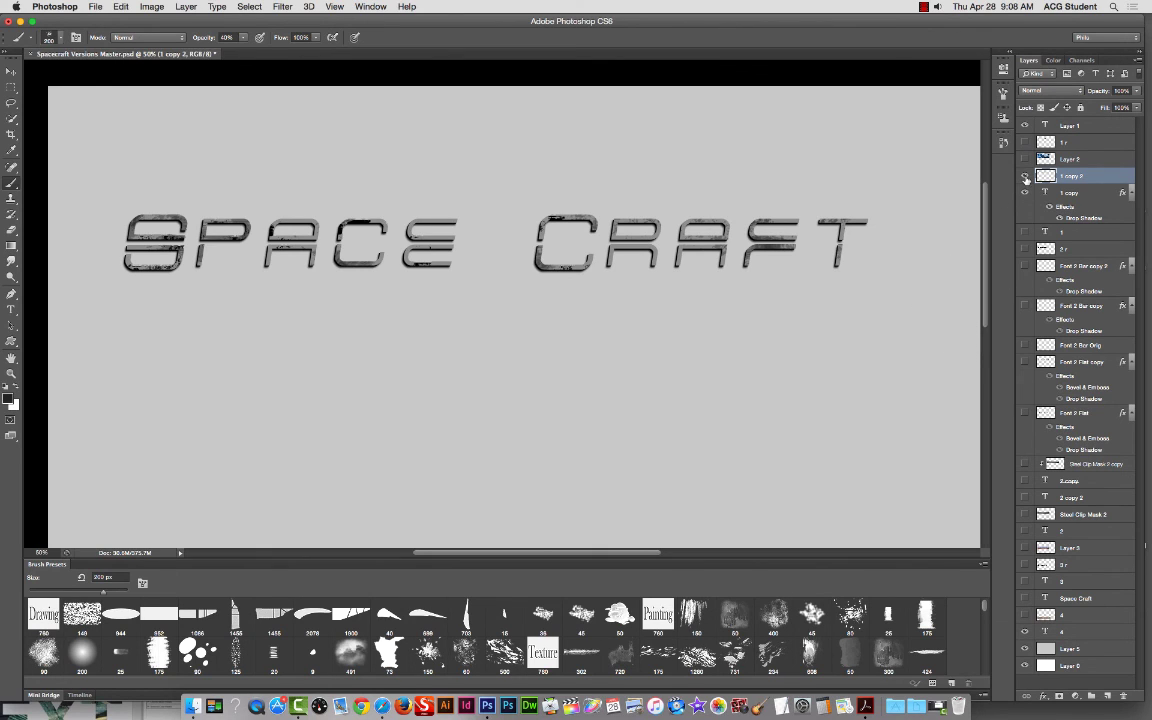
Step: Increase the drop shadow distance of layer 1 copy to about 15 px and make 1 copy 2 the active layer again
double_click(1080, 218)
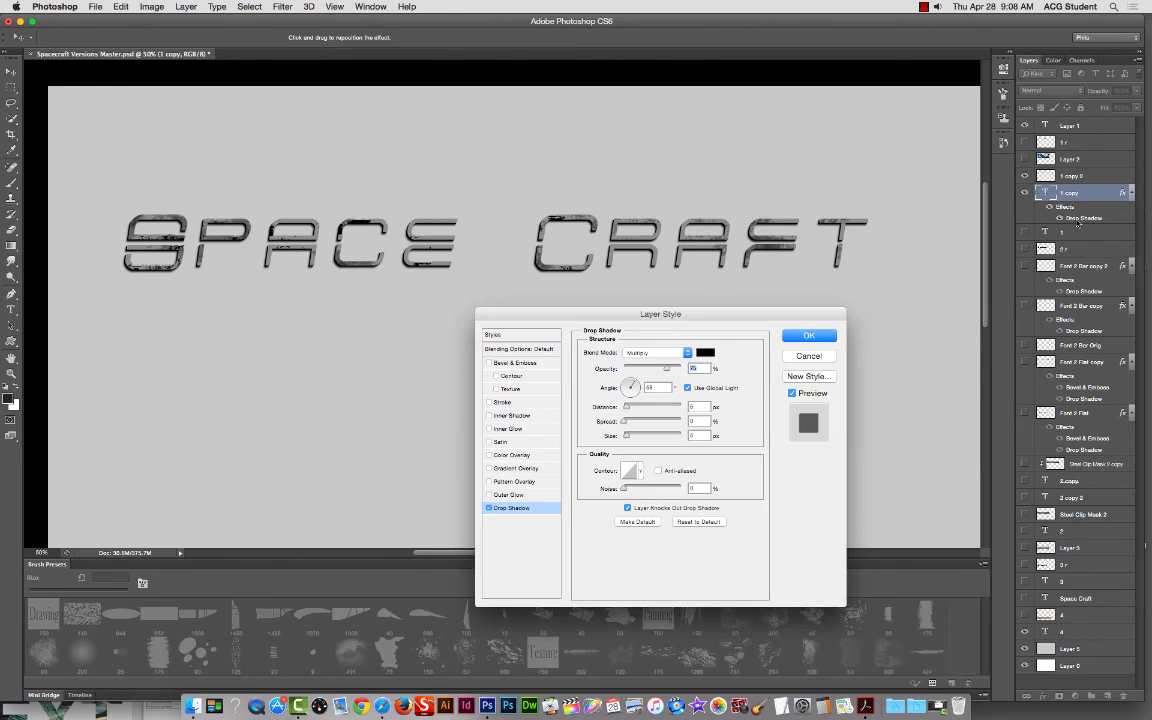
click(633, 407)
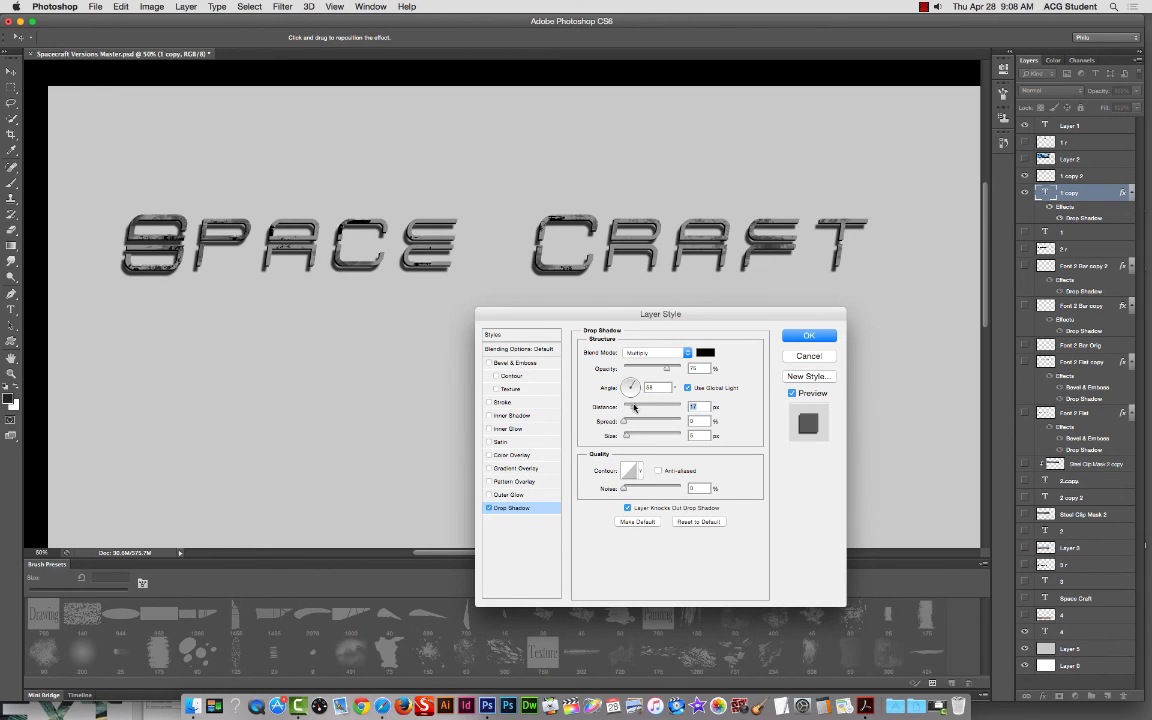
drag(633, 408, 633, 406)
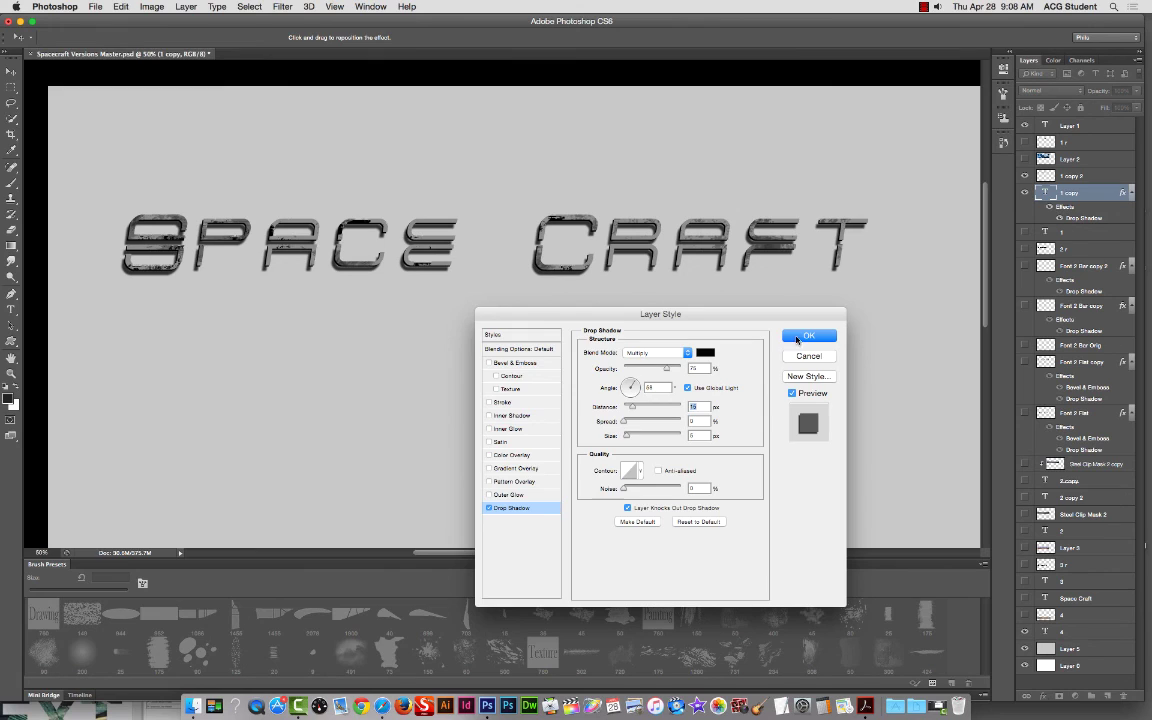
key(Return)
click(1080, 177)
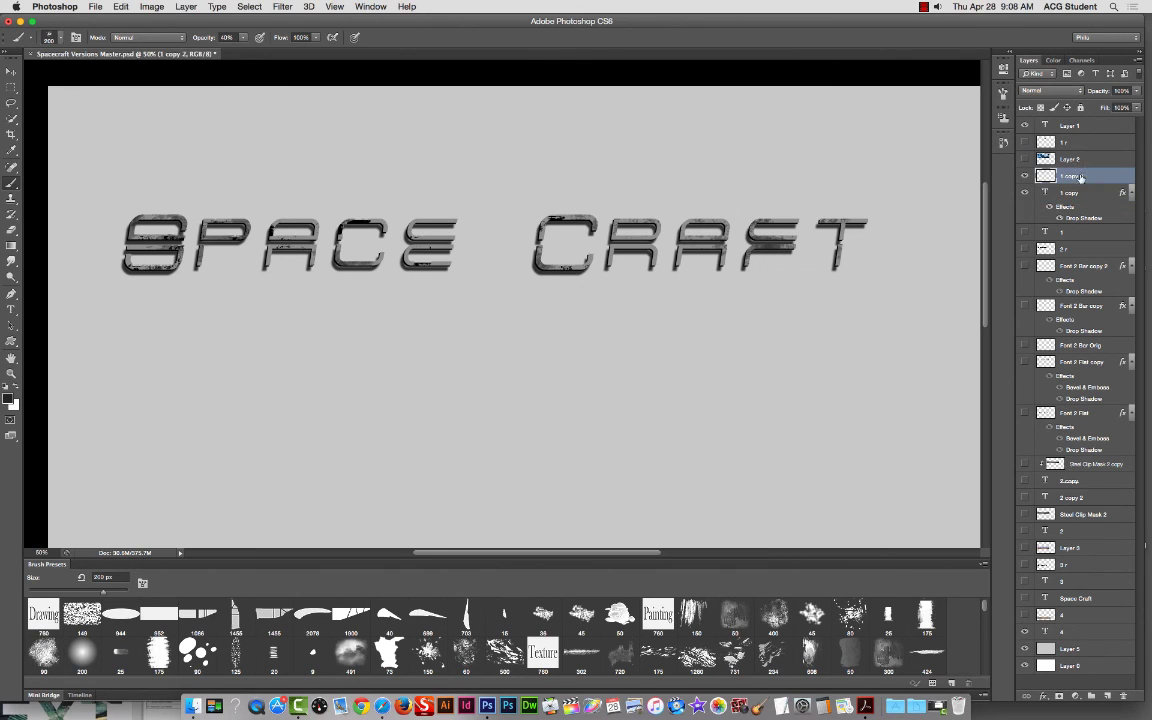
Step: Hide layer 1 copy 2 and give layer 1 copy a contoured Inner Bevel with increased depth, 24 px size and slight softening
click(1024, 177)
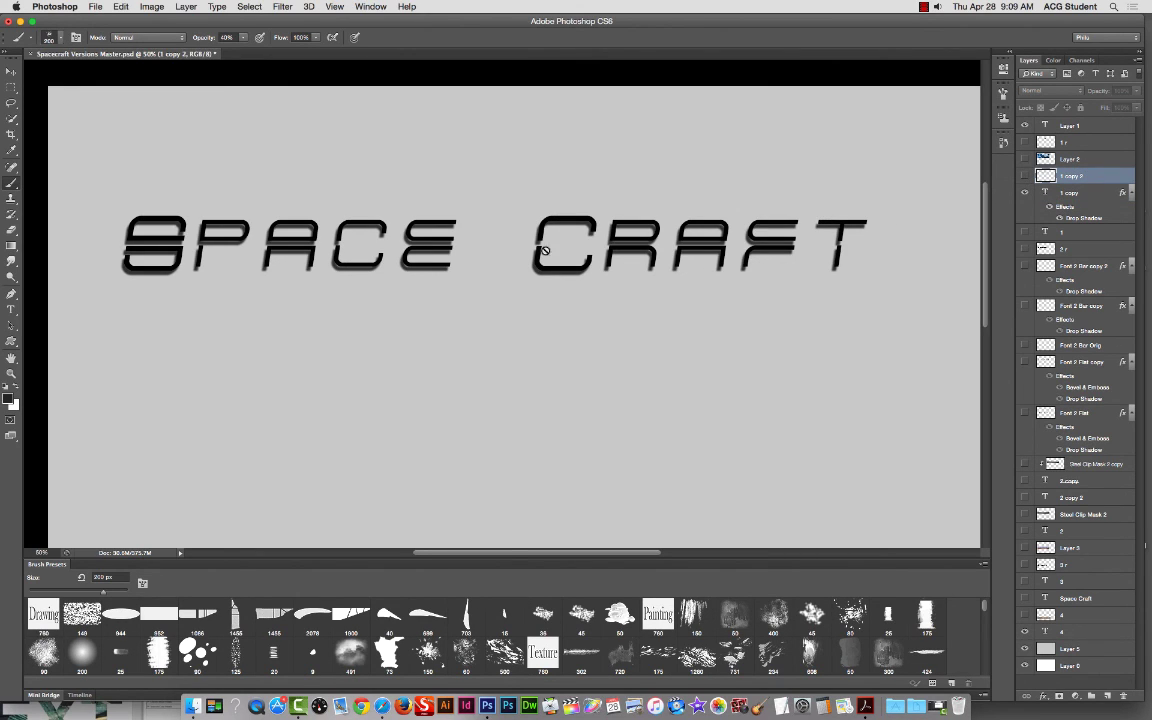
double_click(1077, 216)
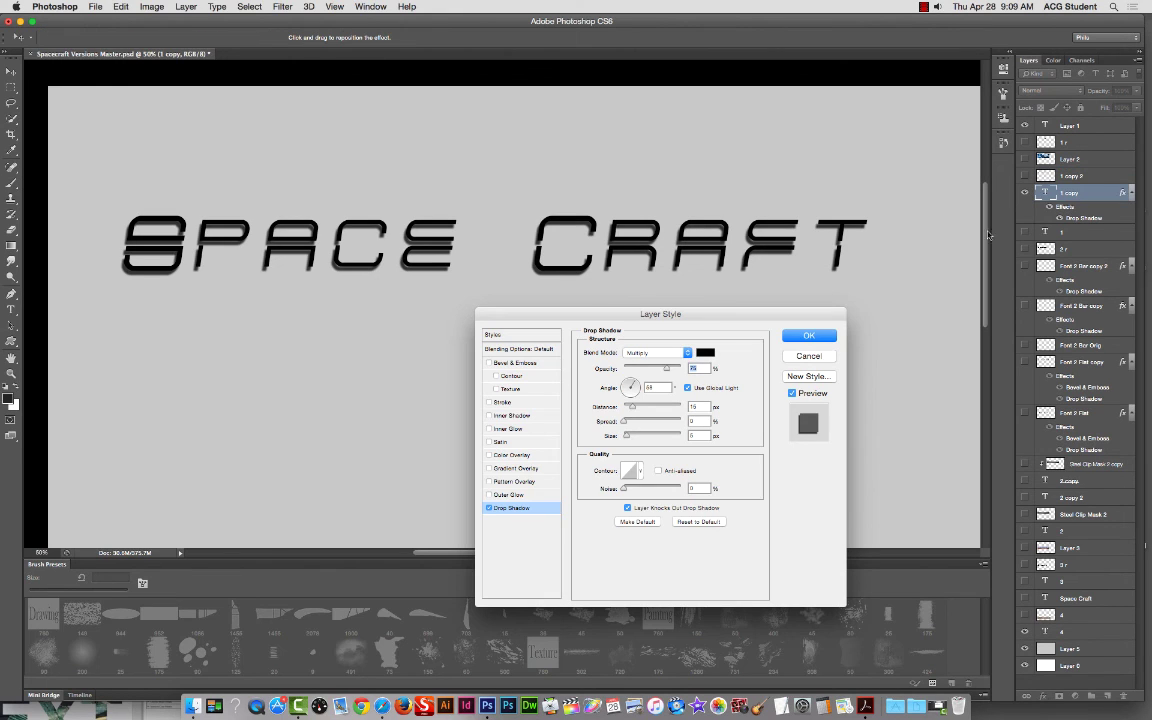
click(489, 363)
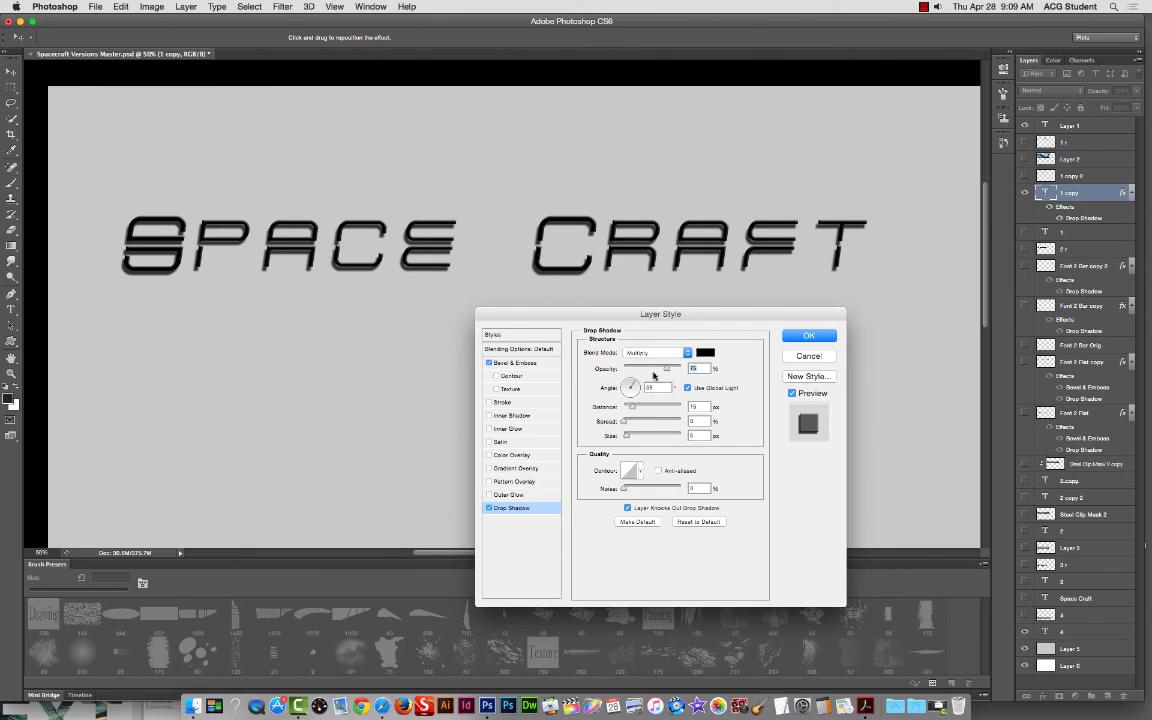
click(530, 363)
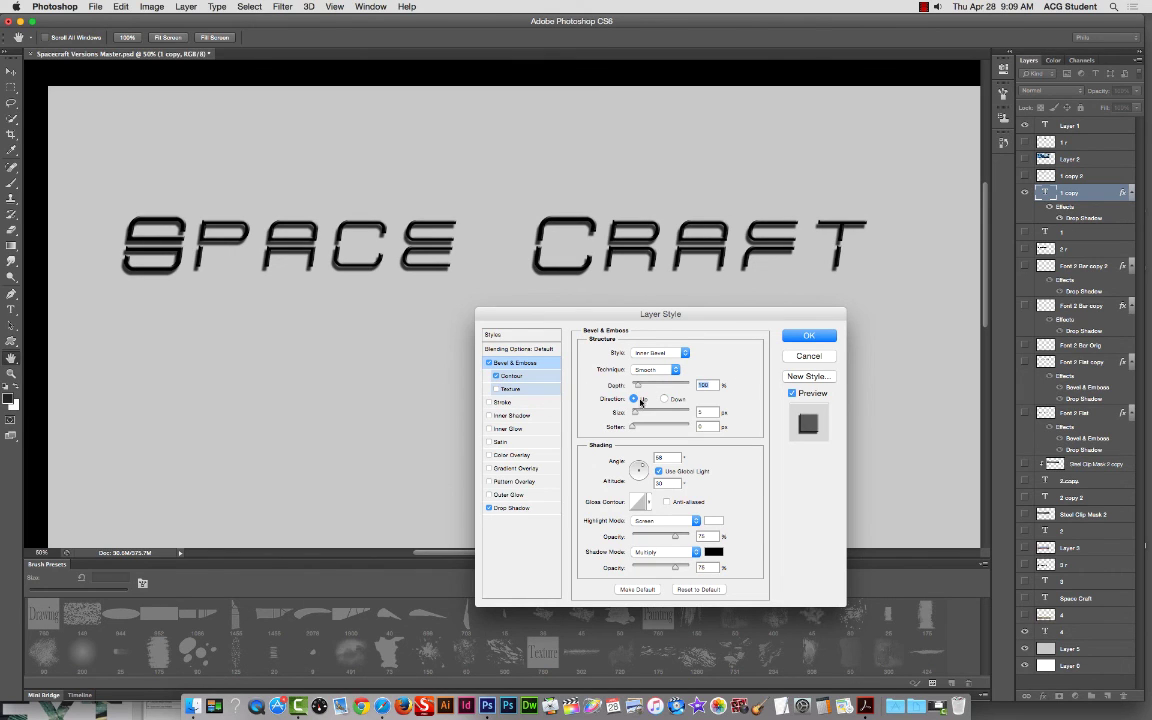
drag(633, 414, 646, 387)
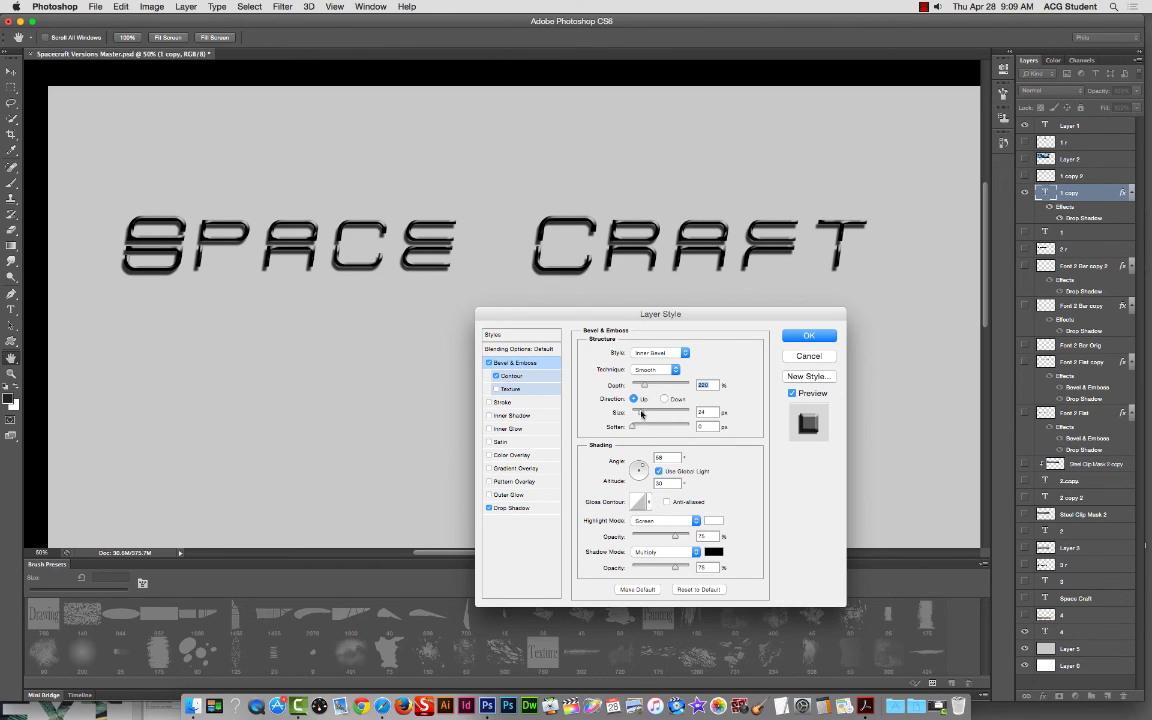
drag(633, 428, 636, 428)
Step: Add an inner shadow to layer 1 copy with about 37 px distance and 12% choke, and apply the layer style
click(520, 416)
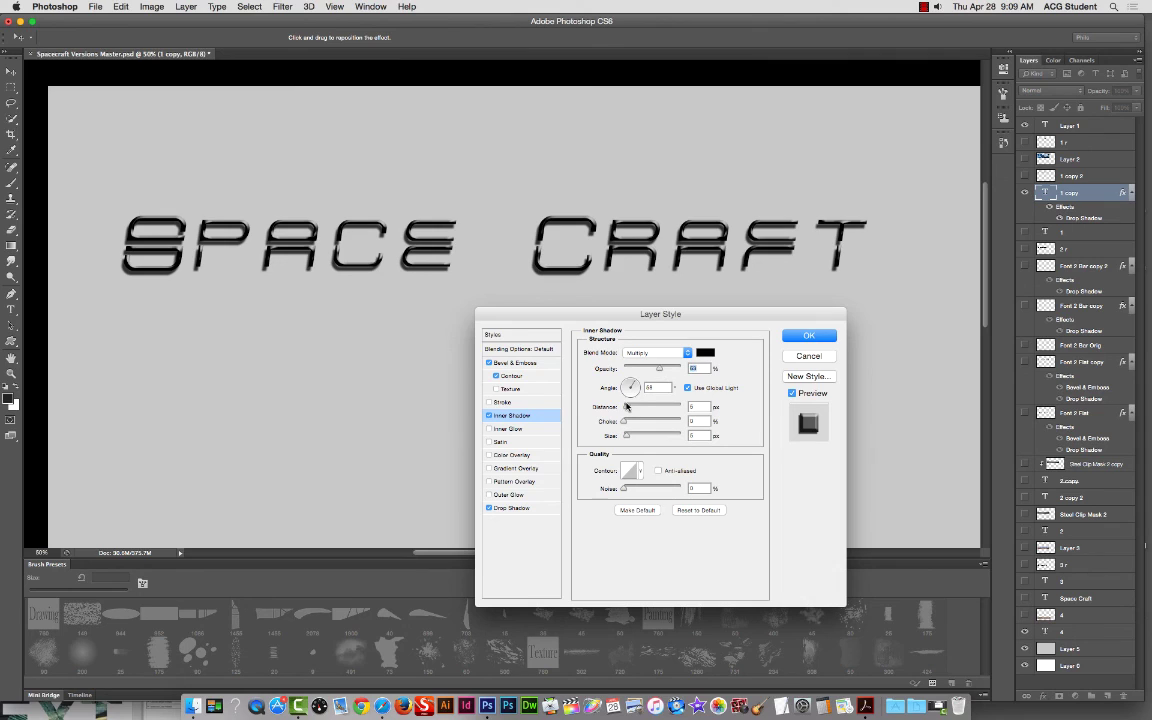
drag(627, 408, 645, 409)
click(630, 421)
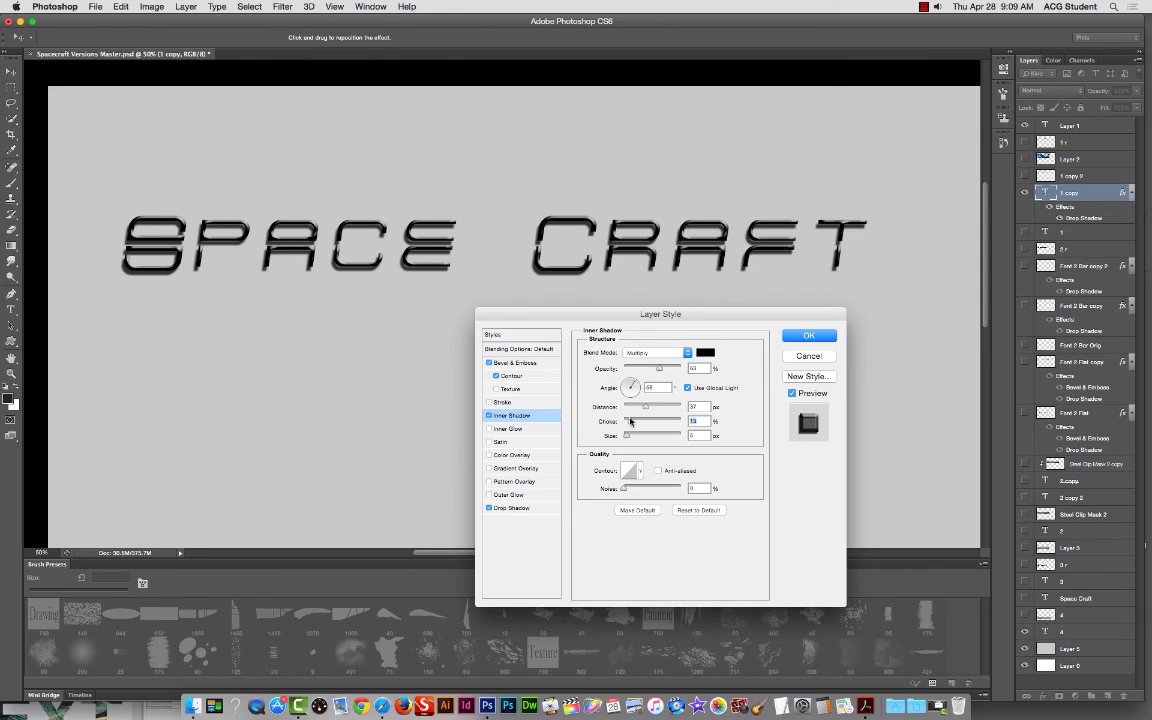
click(816, 337)
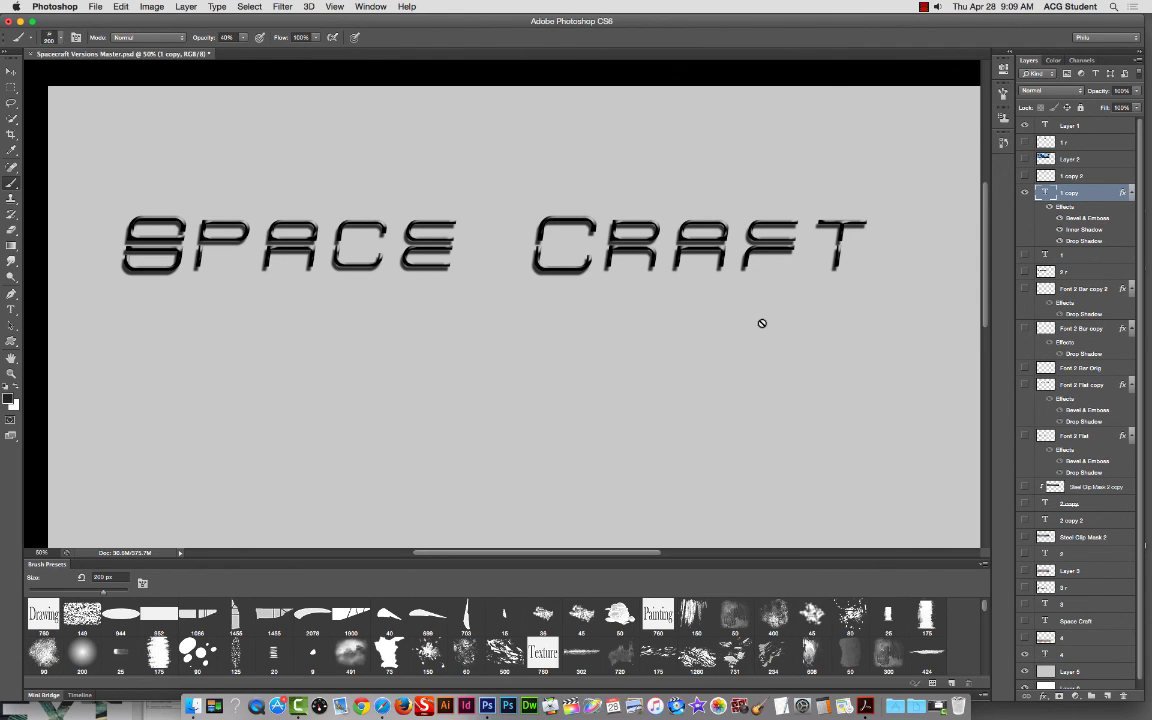
Step: Compare the lettering with layer 1 copy 2 shown and hidden, leave it visible and make it the active layer
click(1023, 176)
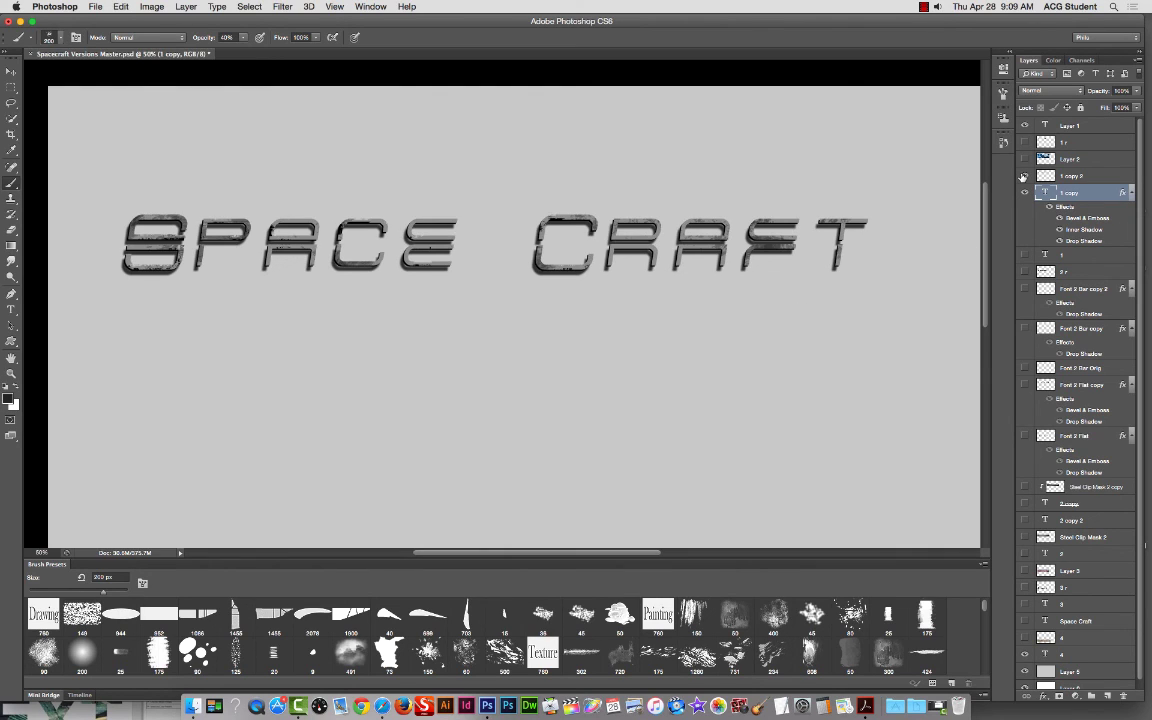
click(1023, 176)
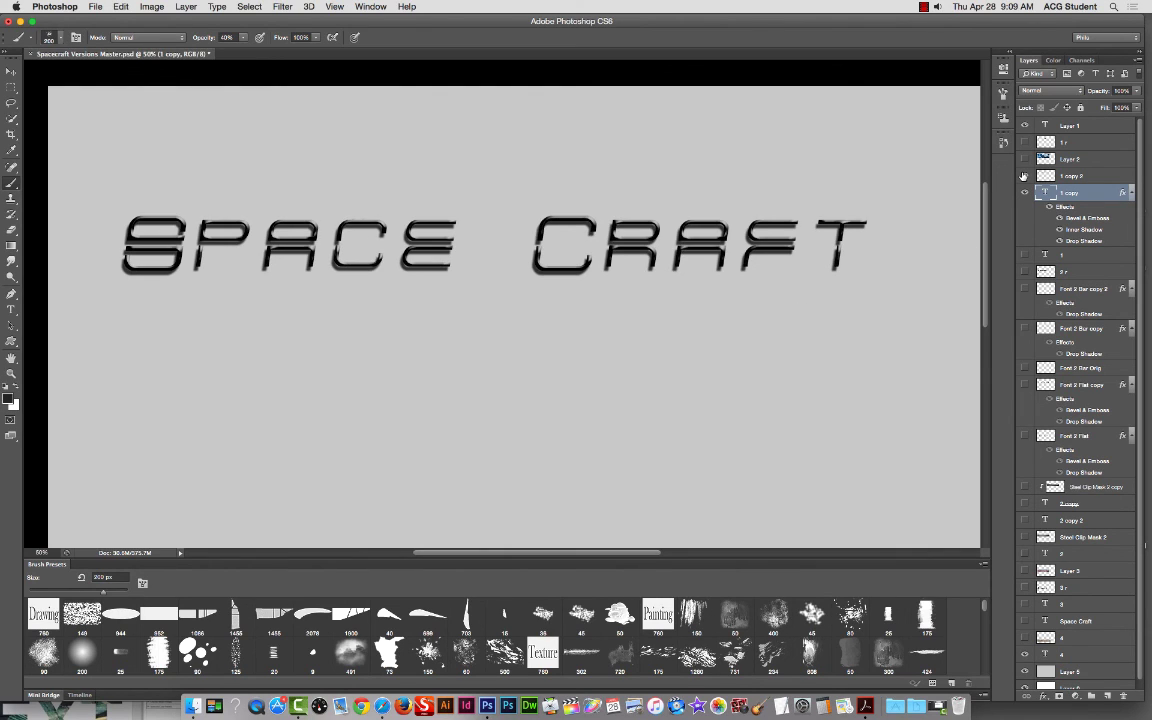
click(1023, 176)
click(1085, 176)
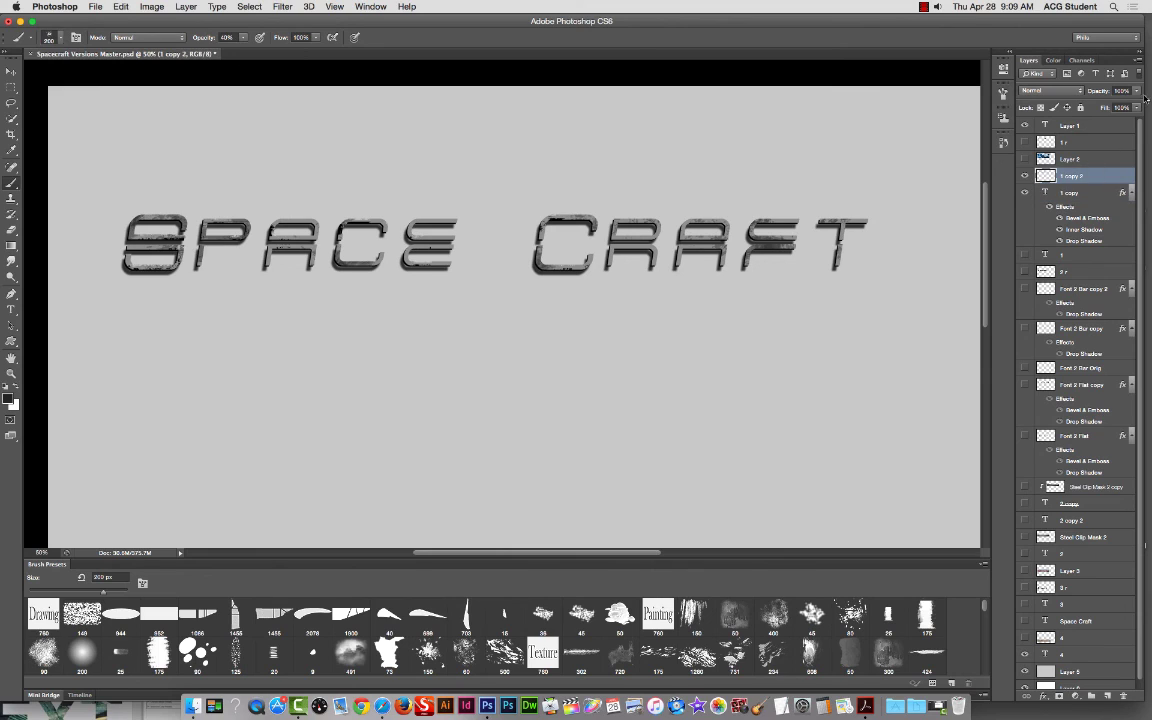
Step: Try the Overlay blend mode on layer 1 copy 2
right_click(1110, 176)
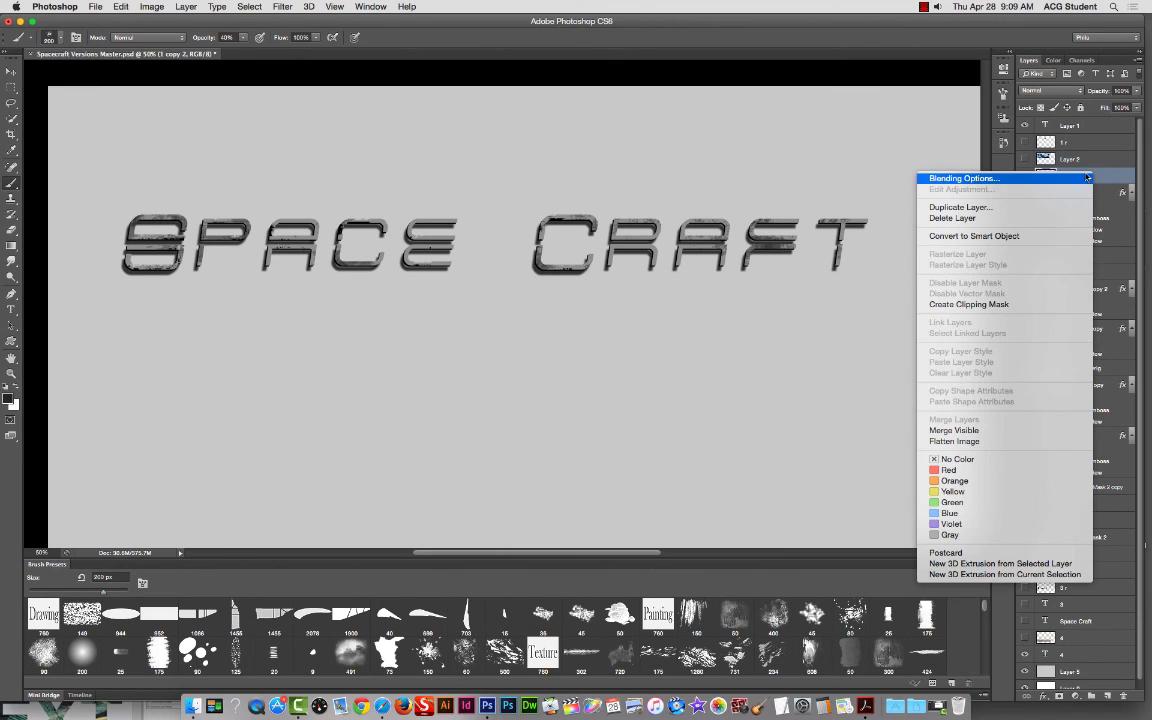
key(Escape)
click(1060, 90)
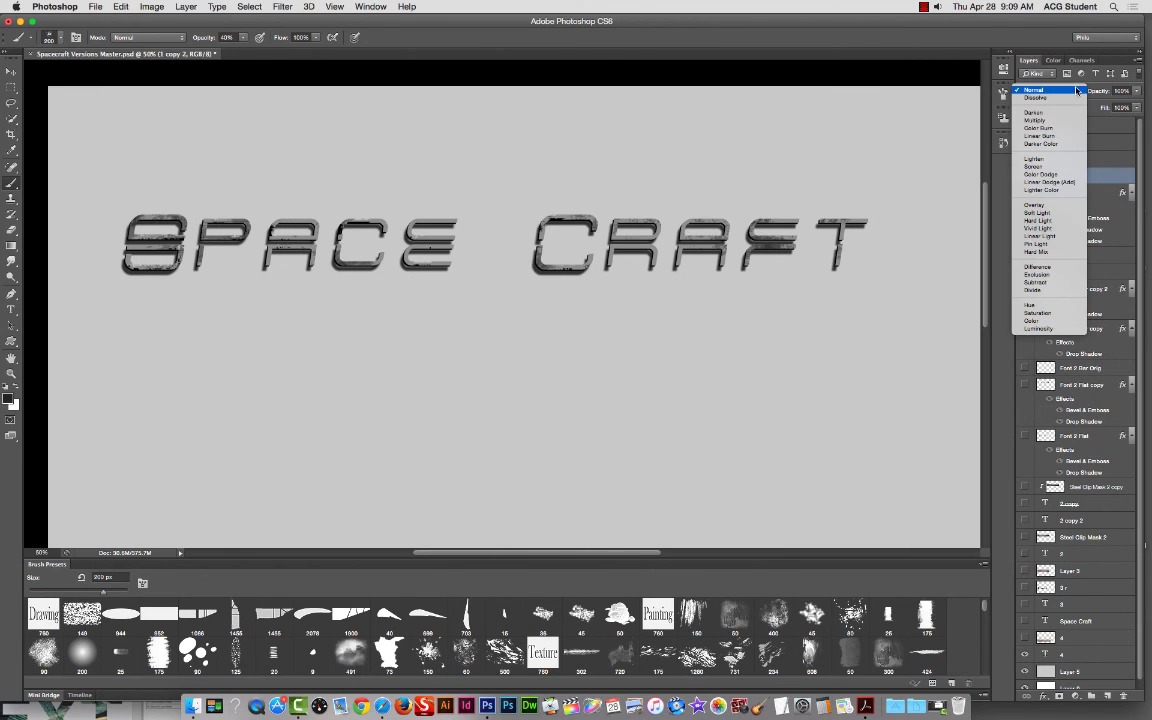
click(1047, 205)
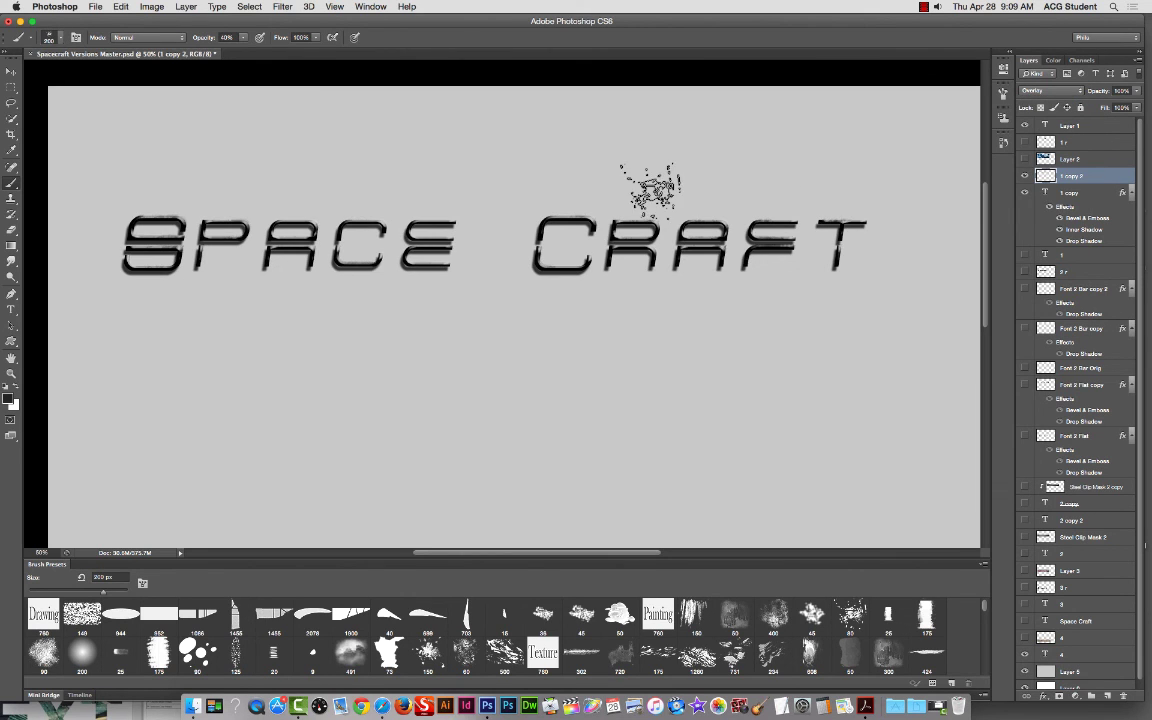
Step: Set the blend mode of layer 1 copy 2 to Multiply and lower its opacity to about 65%
key(super+plus)
key(super+plus)
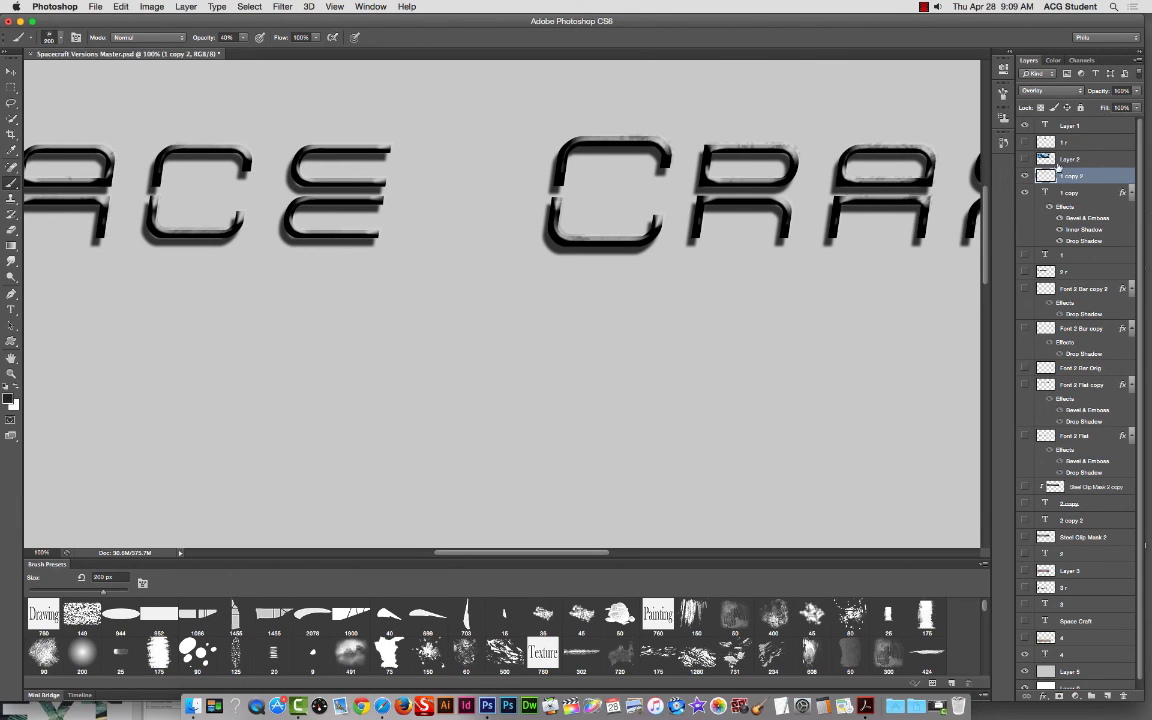
click(1066, 91)
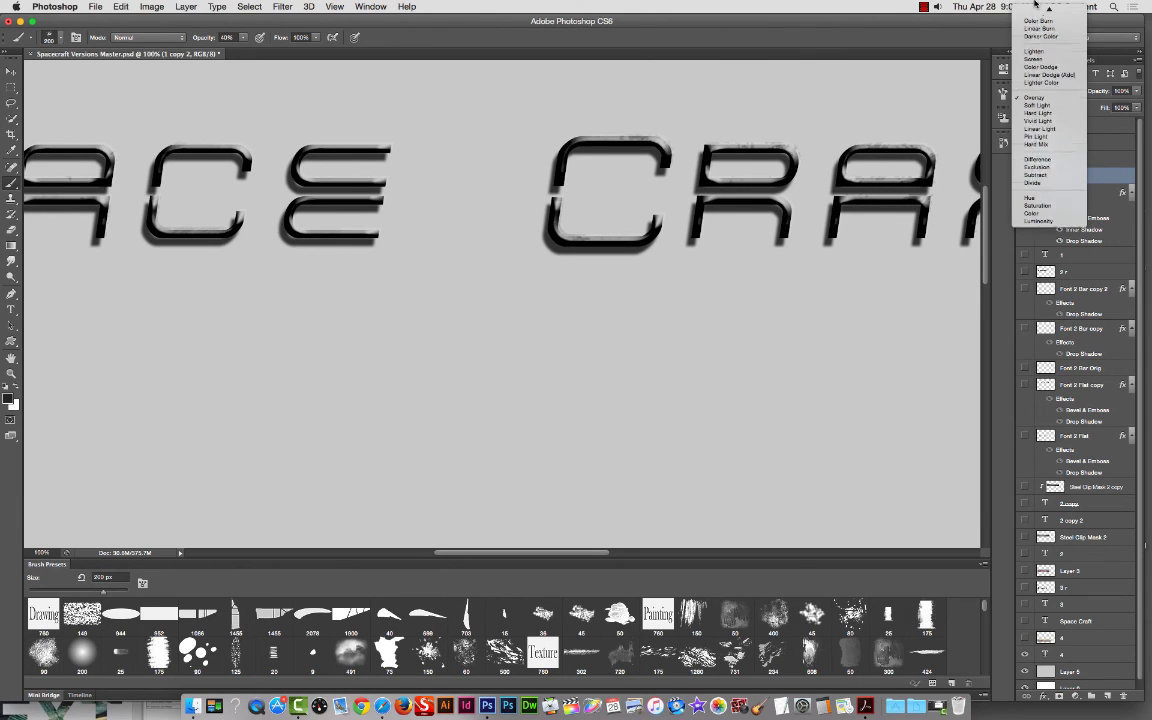
mouse_move(1048, 8)
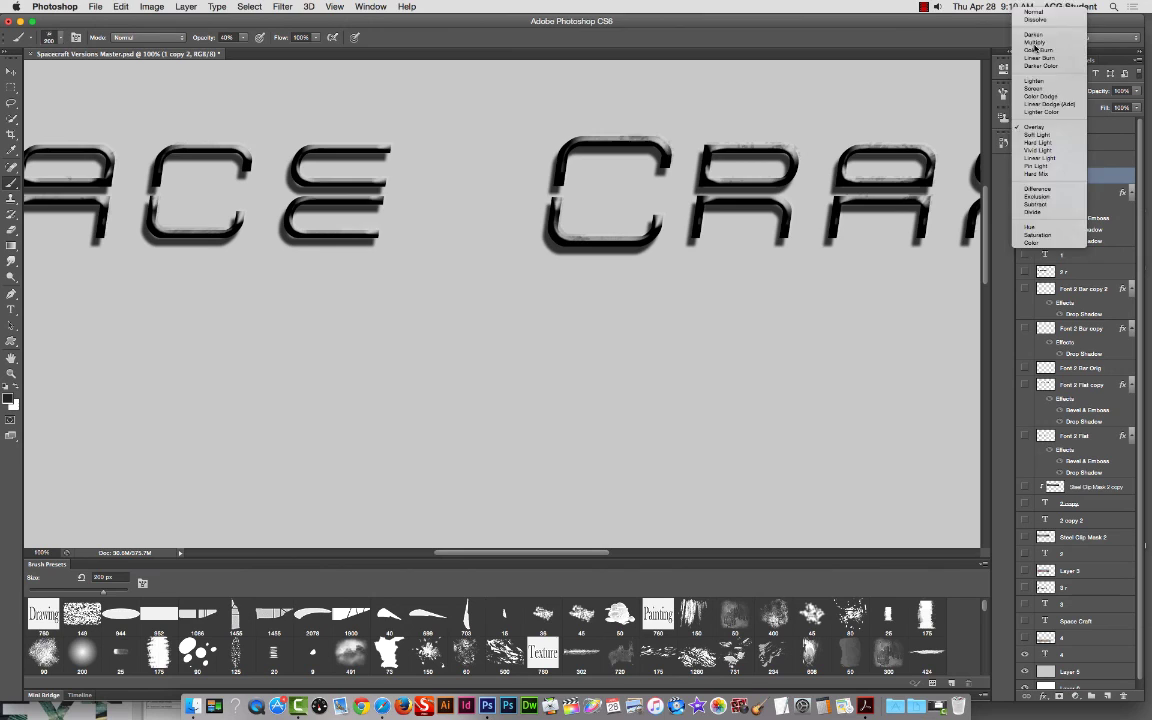
click(1034, 43)
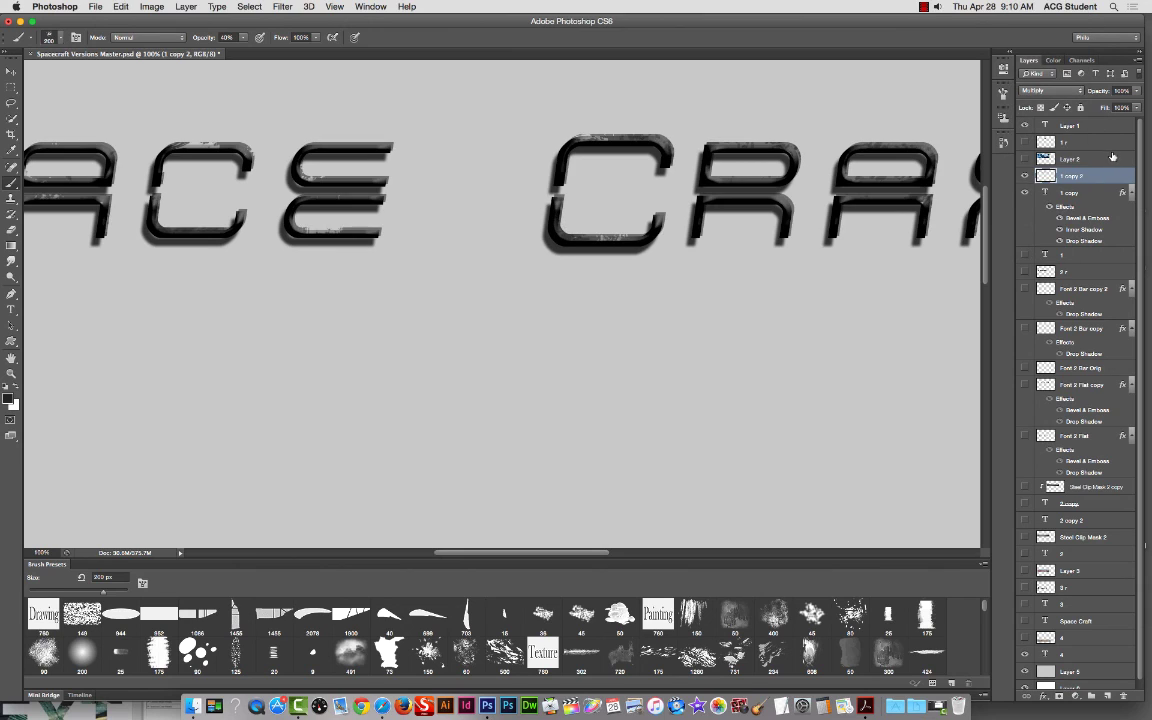
click(1136, 91)
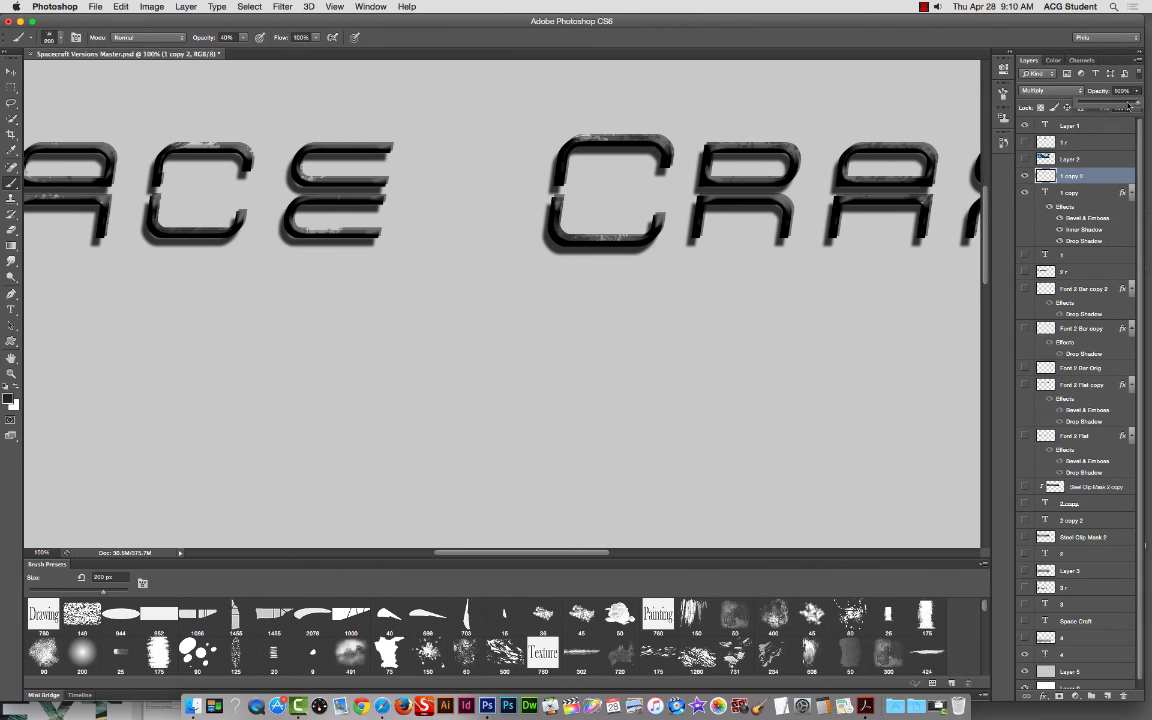
drag(1137, 105, 1117, 108)
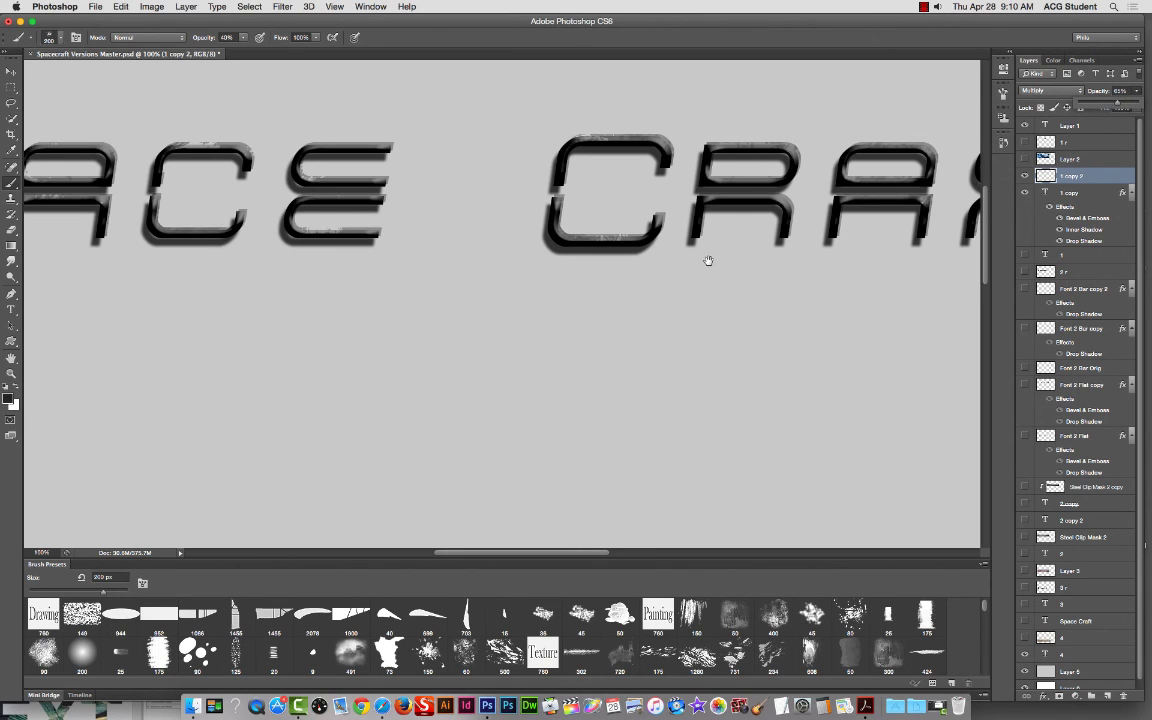
Step: Examine the blended texture, bevel and shadow across the whole "Space Craft" lettering, up close and at reduced zoom, with the Move tool active
scroll(707, 257, left, 10)
scroll(478, 190, left, 5)
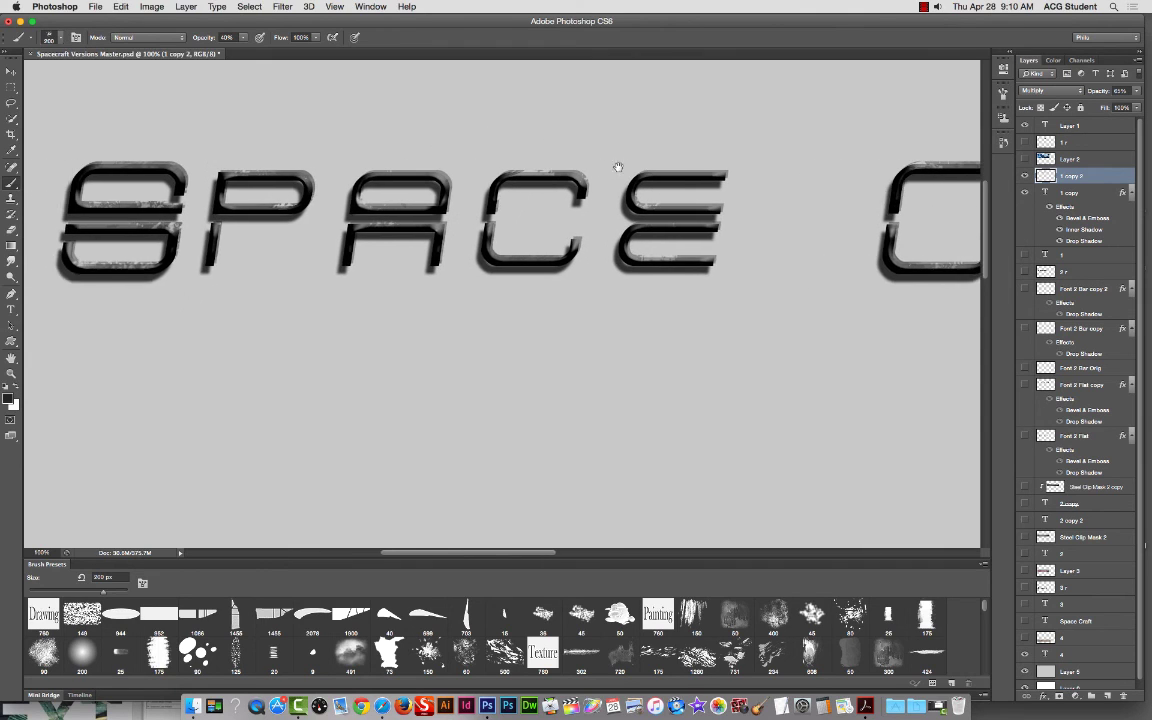
scroll(519, 168, right, 5)
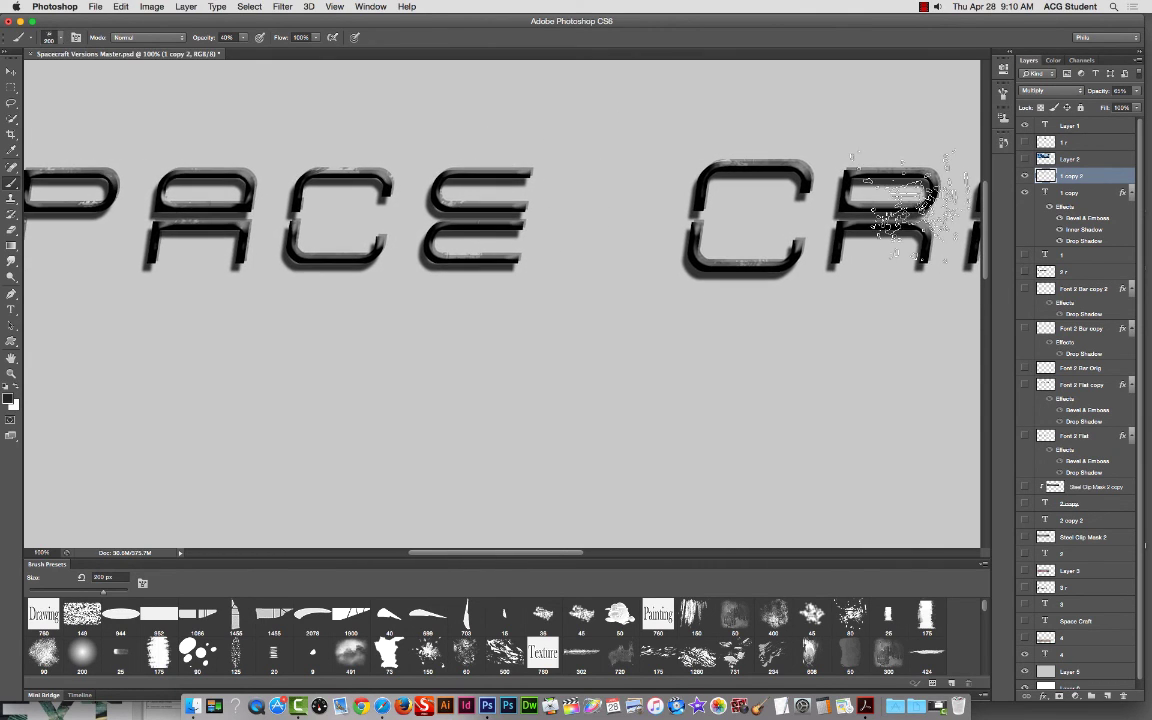
key(v)
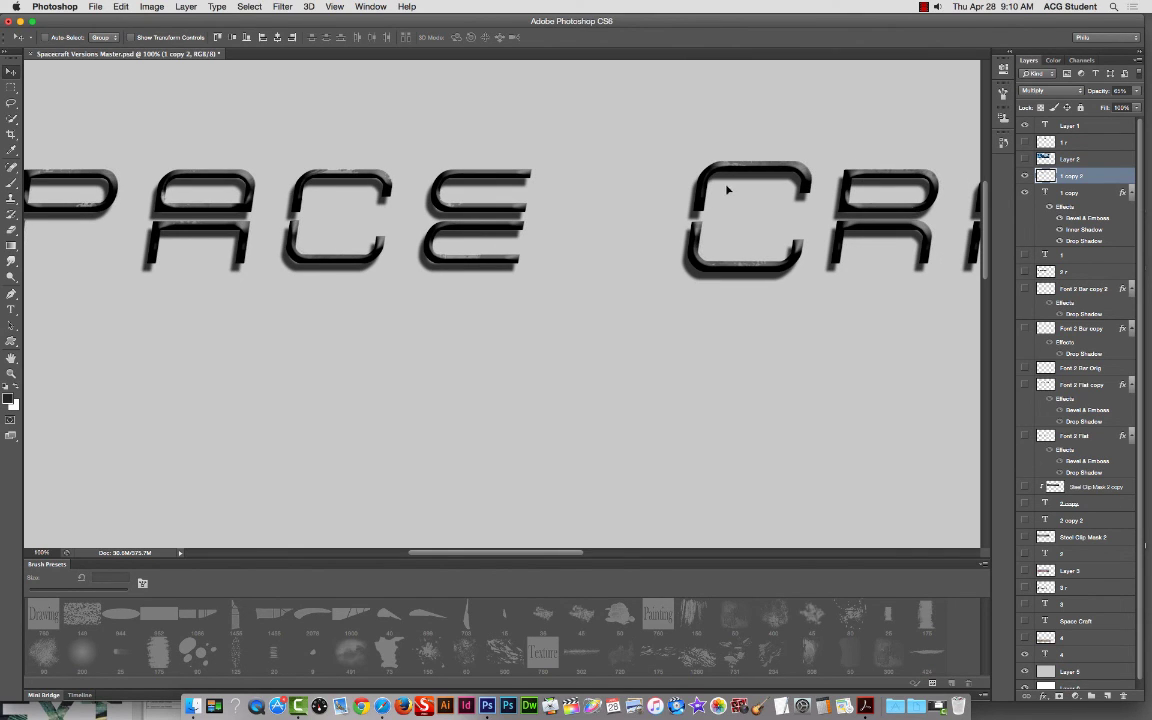
key(super+minus)
scroll(888, 238, right, 5)
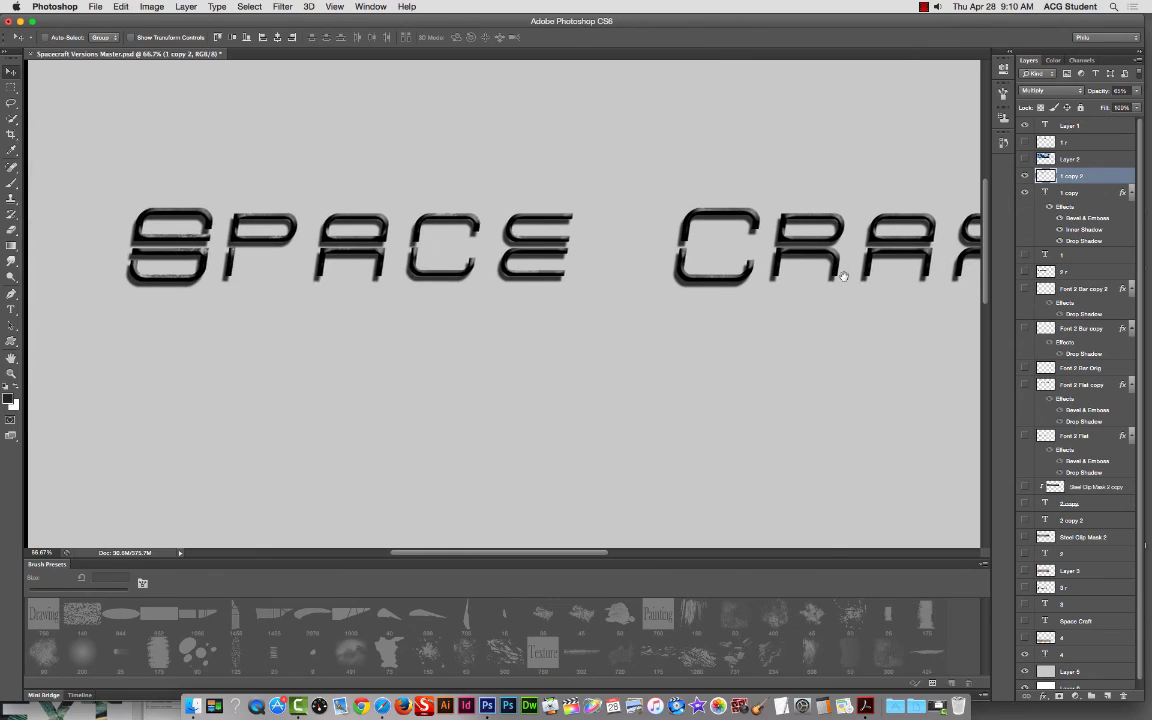
scroll(766, 273, left, 4)
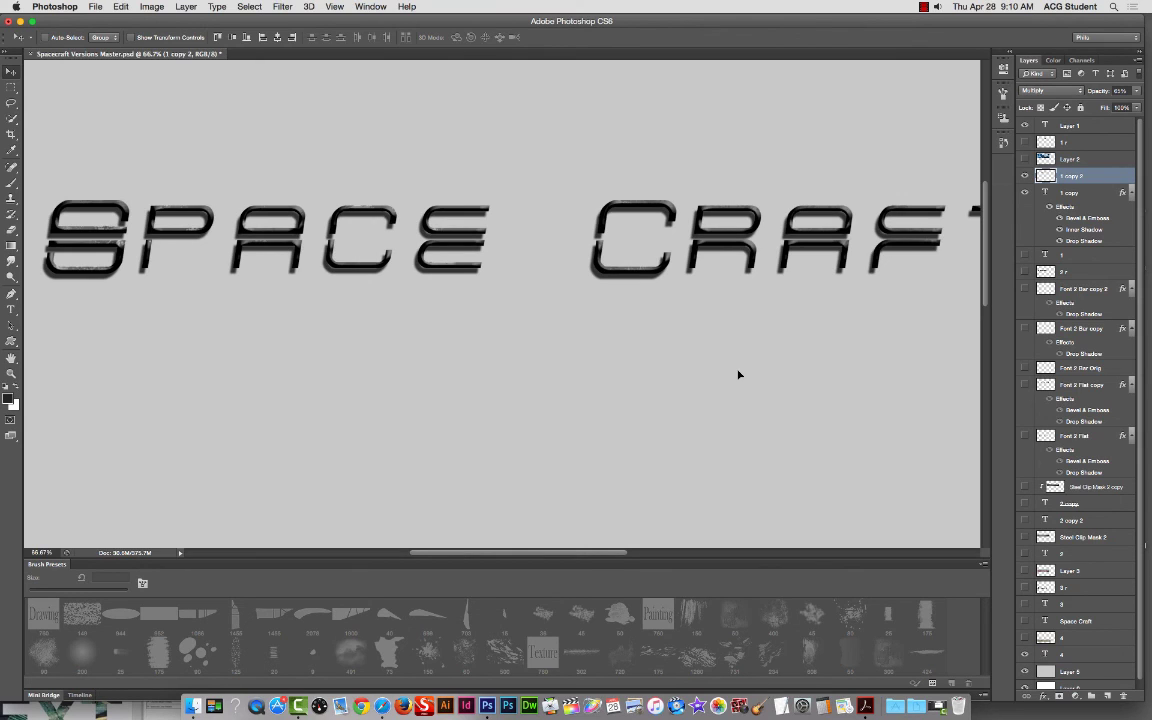
key(super+minus)
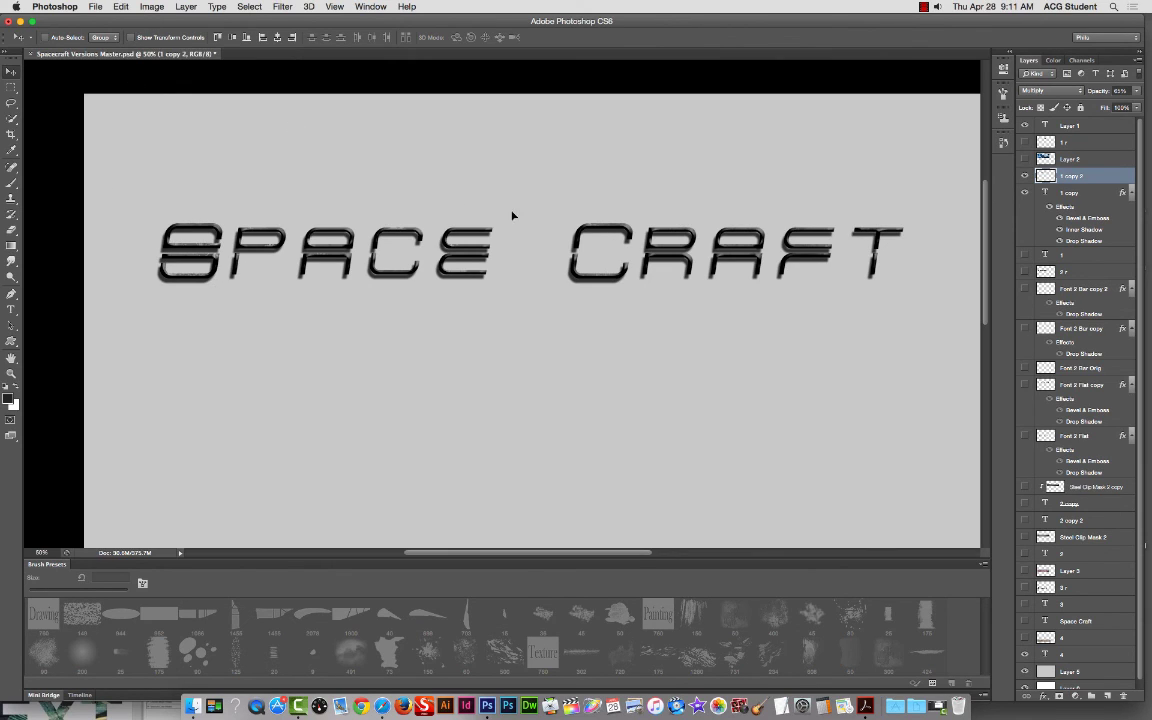
click(925, 6)
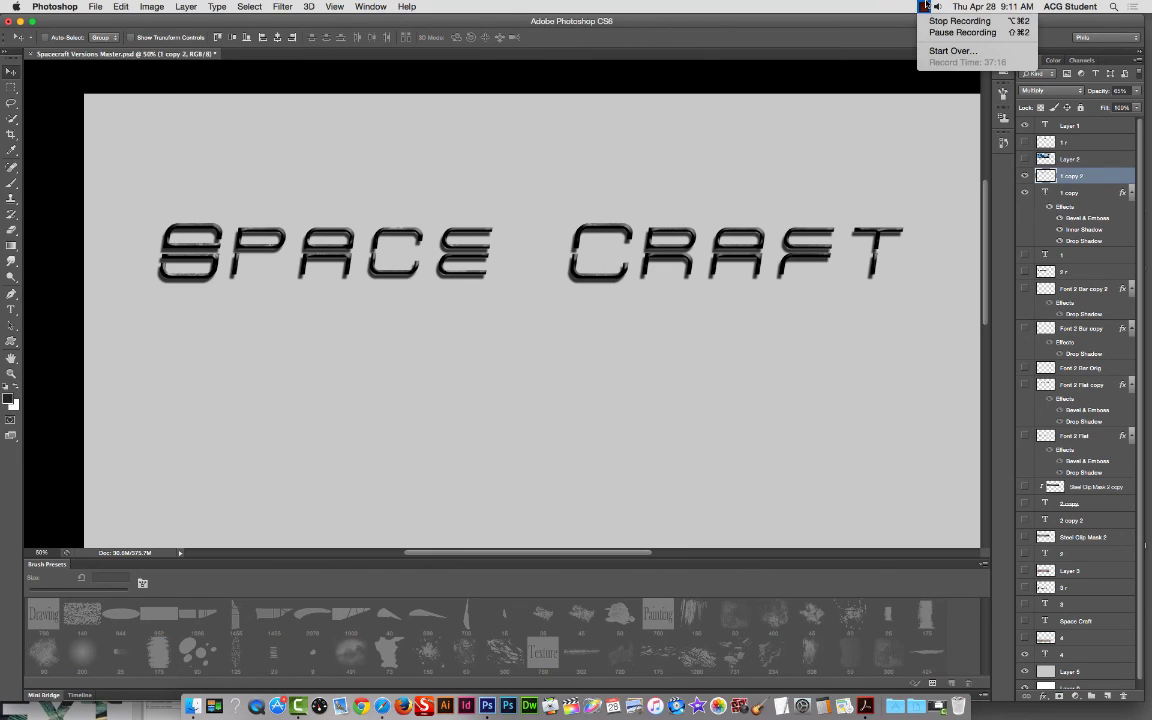